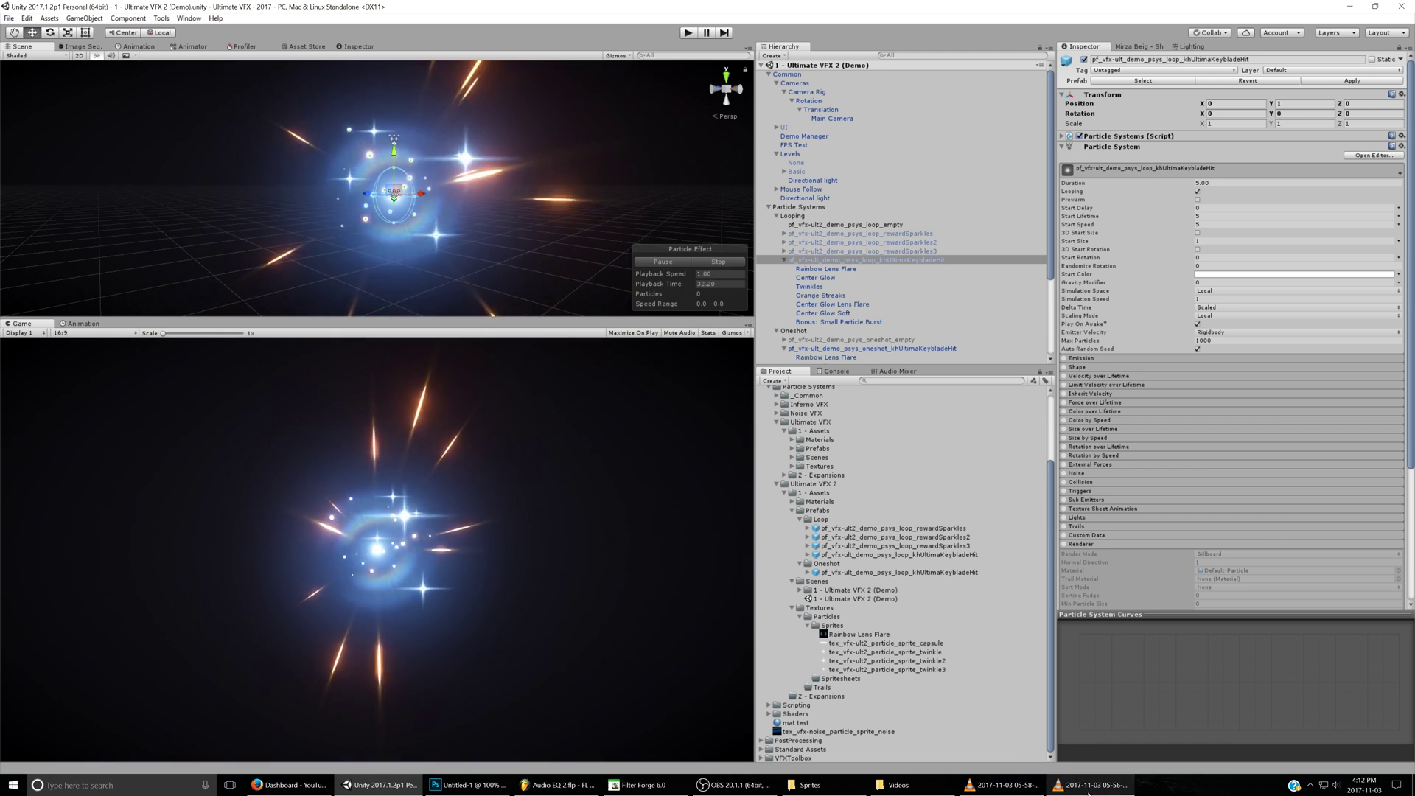
- Play the reference videos in VLC and compare their hit effect with the particle system in the Unity scene from another angle
key("space")
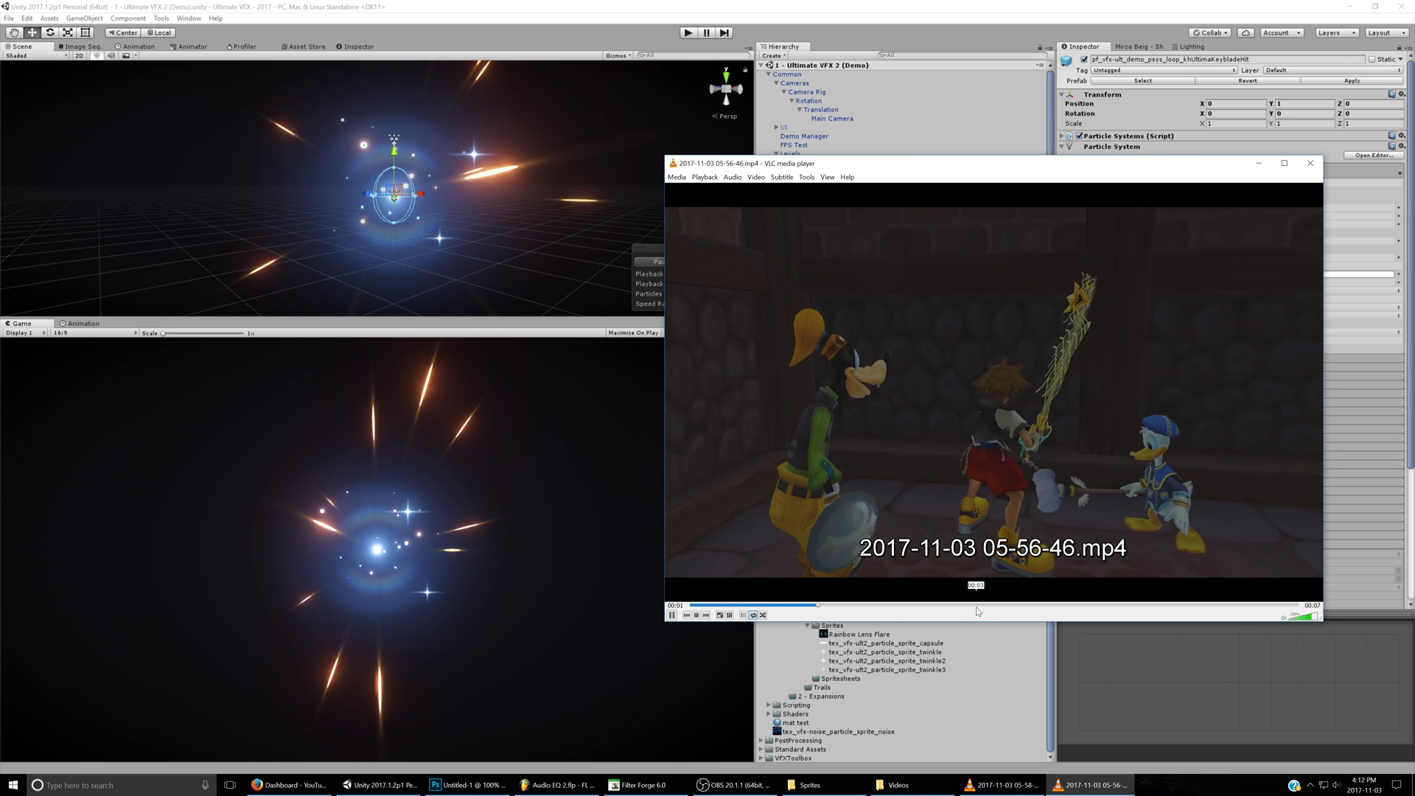
left_click(977, 606)
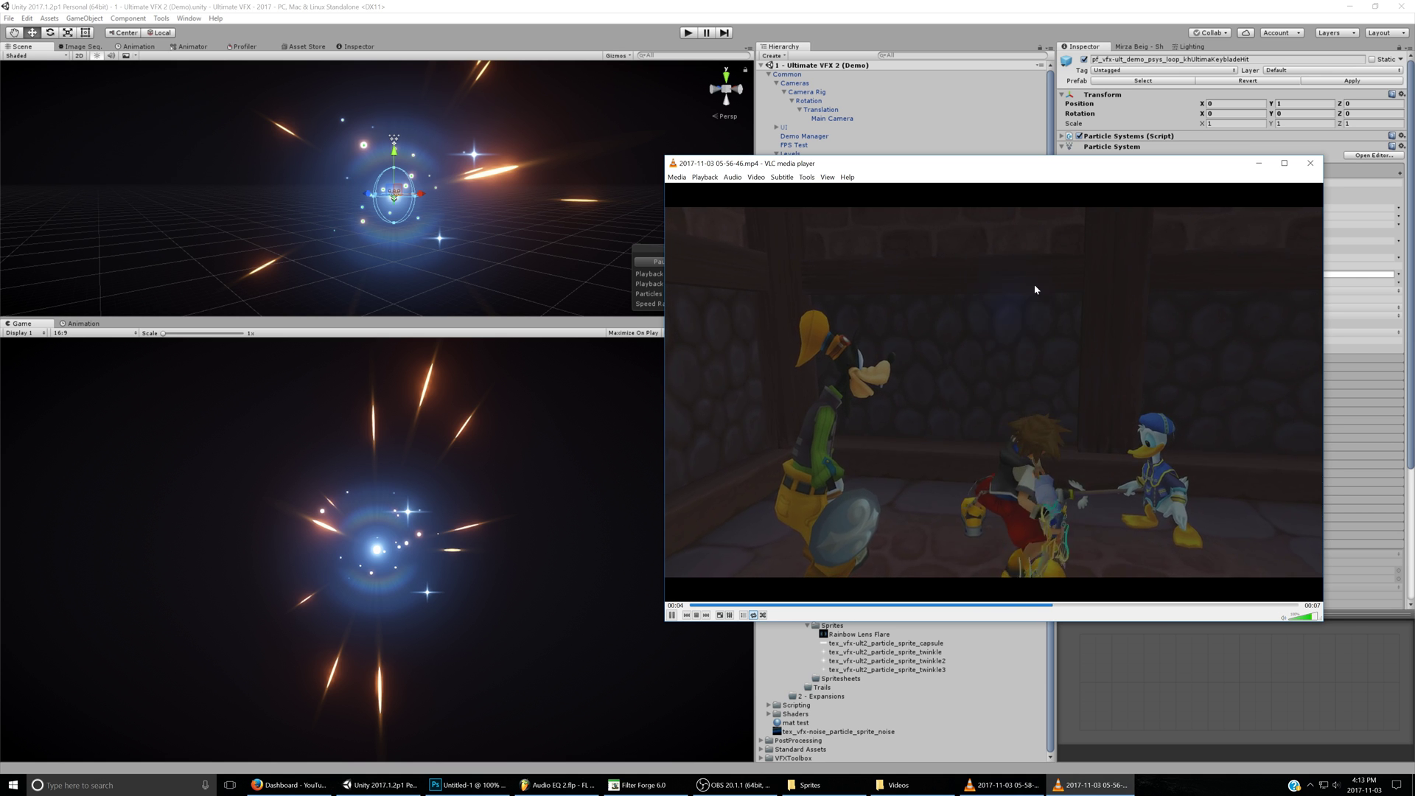
left_click(501, 505)
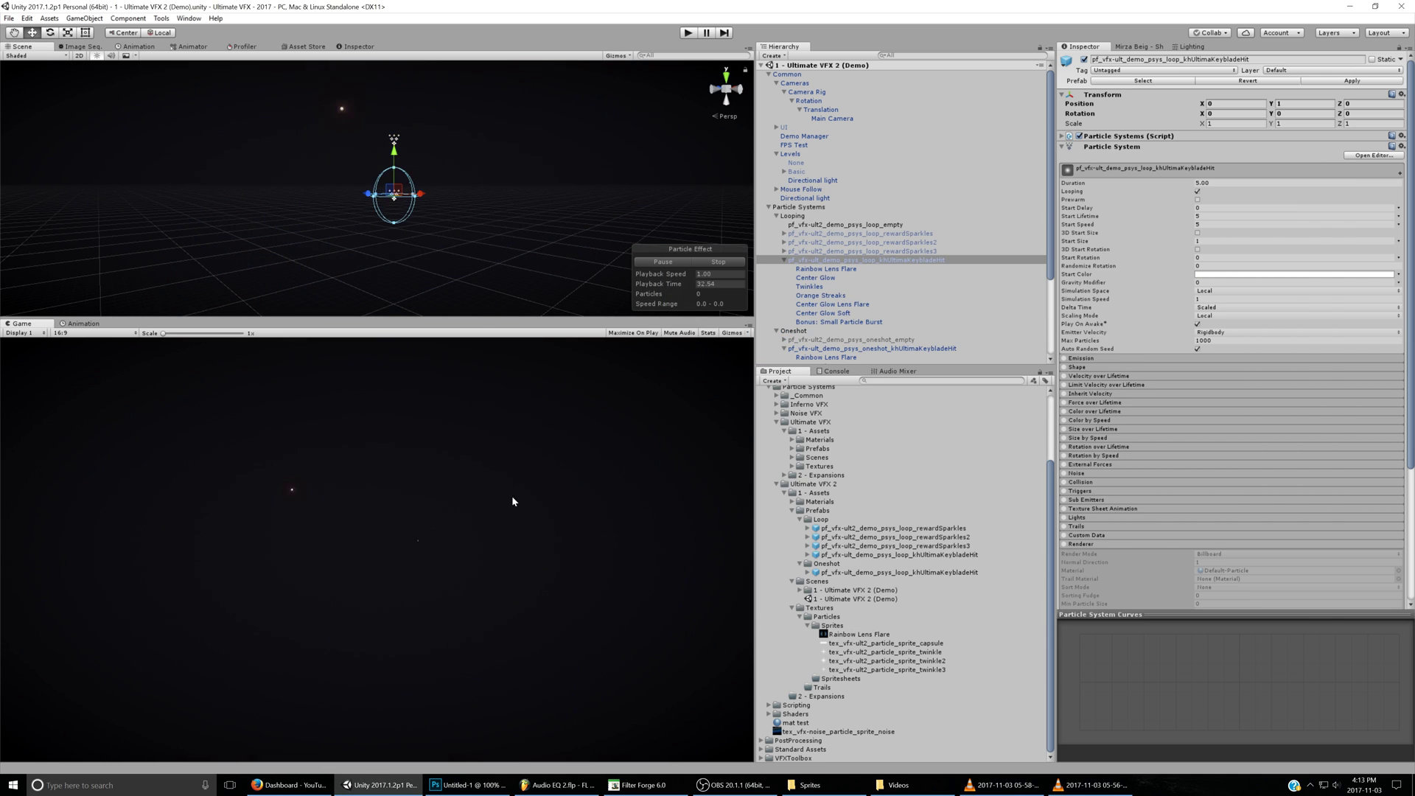
left_click_drag(443, 243, 634, 236, "alt")
key("alt+Tab")
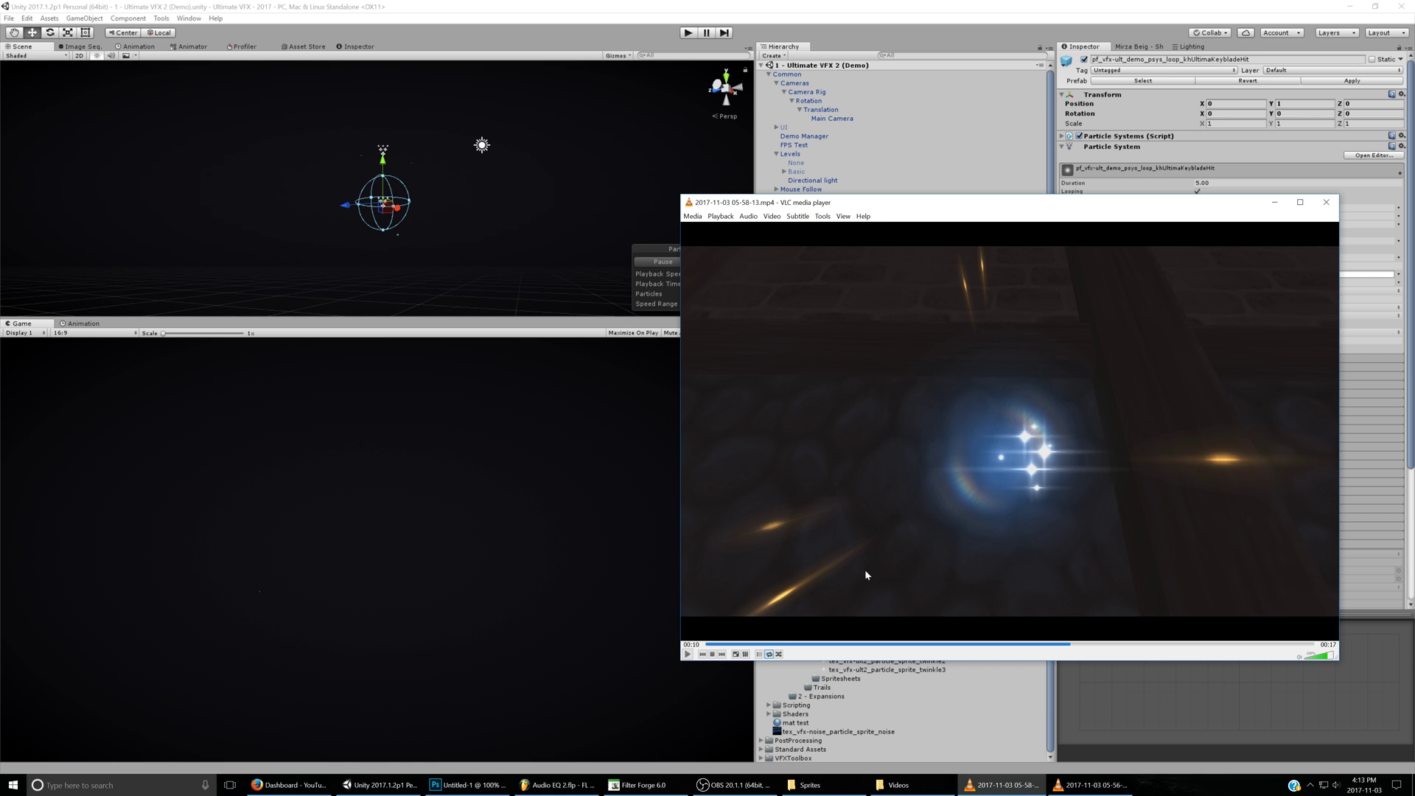
key("alt+Tab")
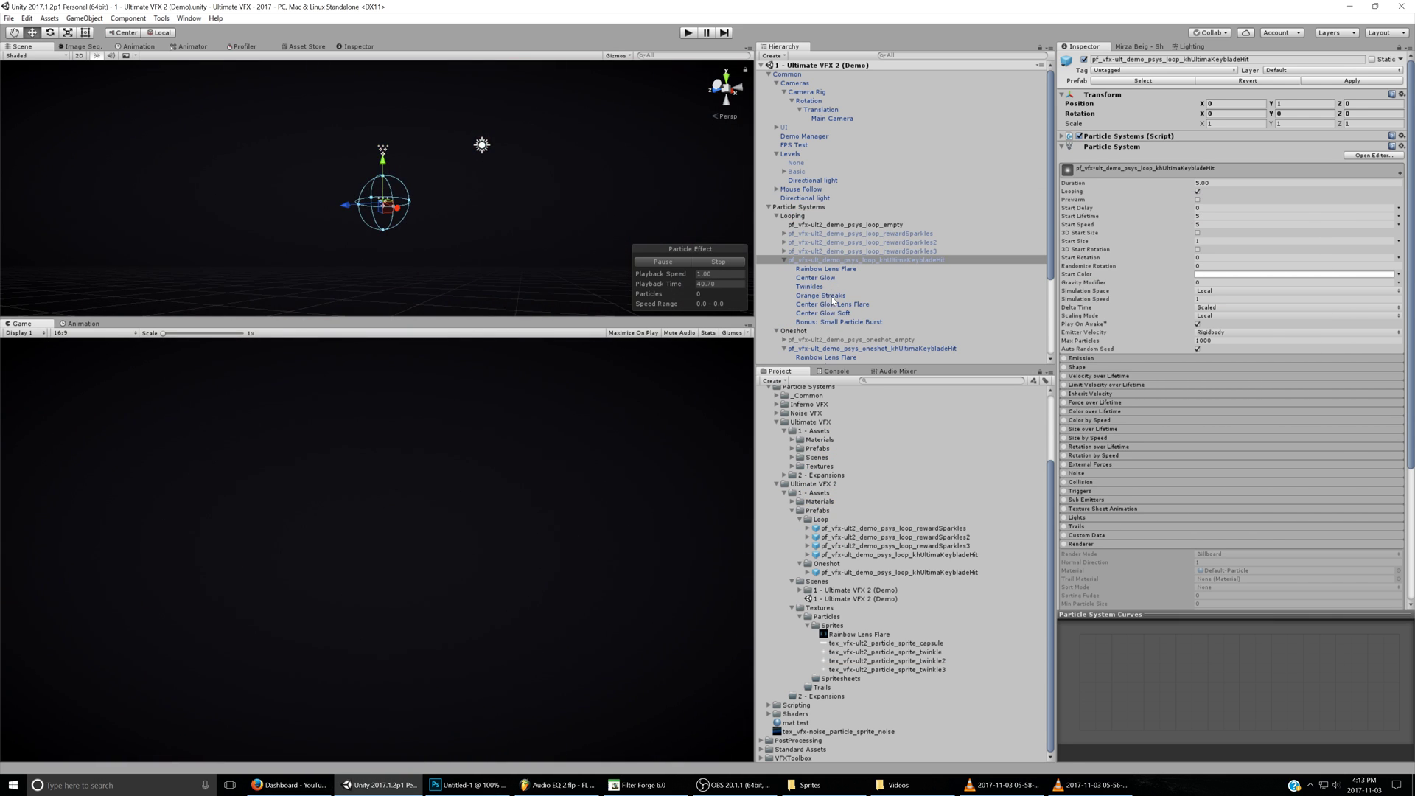
- Select the Orange Streaks particle system, check it against the reference clip, and simulate the effect in the scene
left_click(820, 295)
mouse_move(396, 200)
left_mouse_down()
mouse_move(459, 192)
mouse_move(498, 209)
left_mouse_up()
key("ctrl+z")
key("alt+Tab")
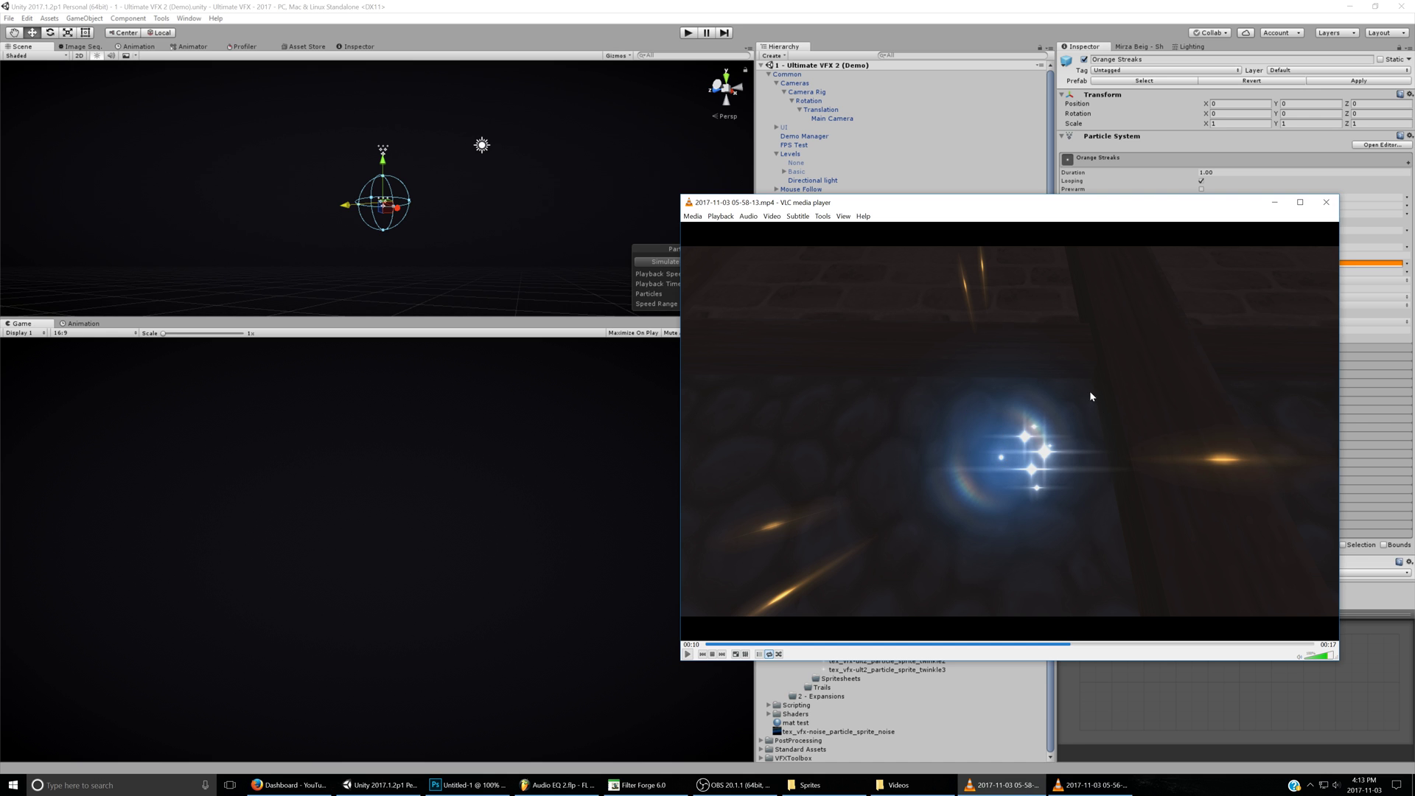
left_click(494, 510)
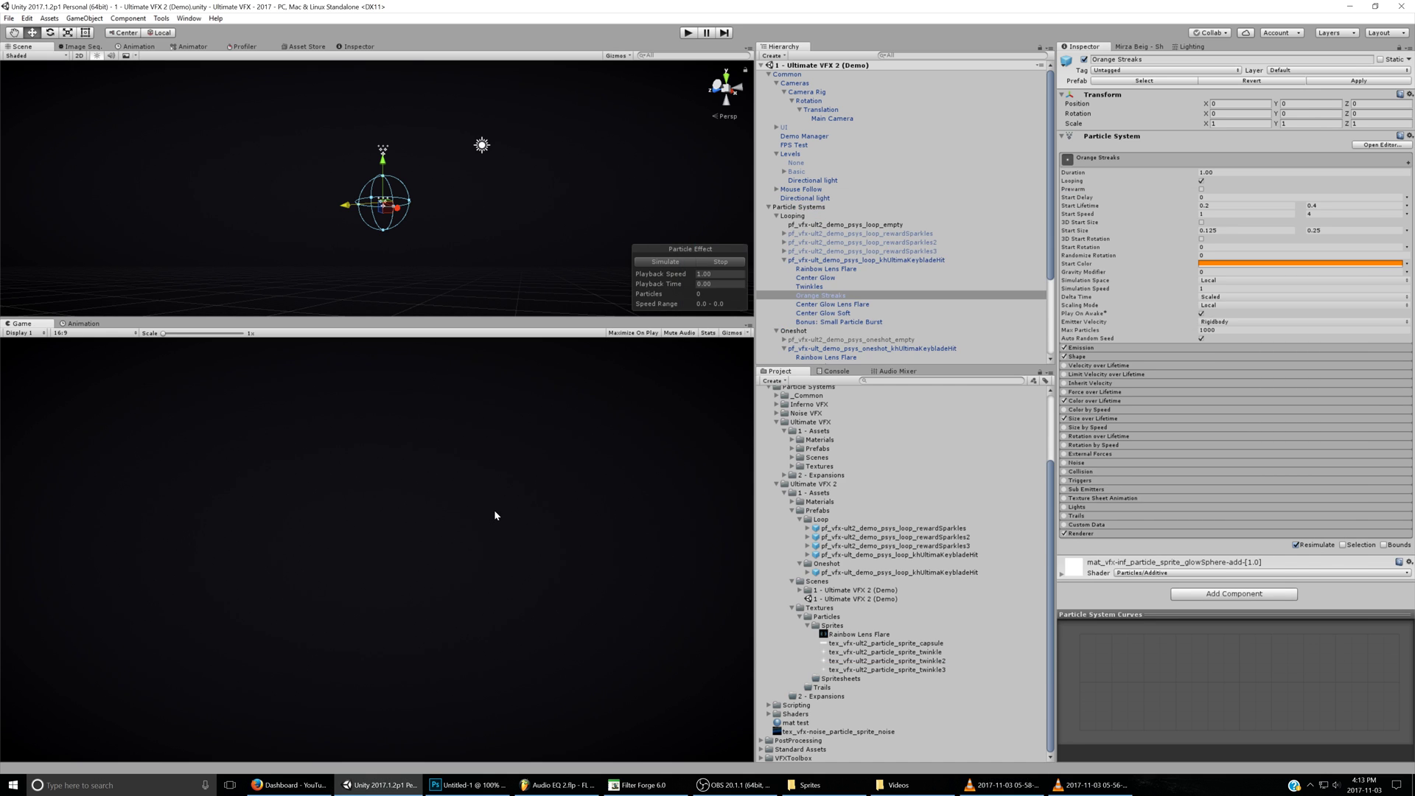
left_click(664, 261)
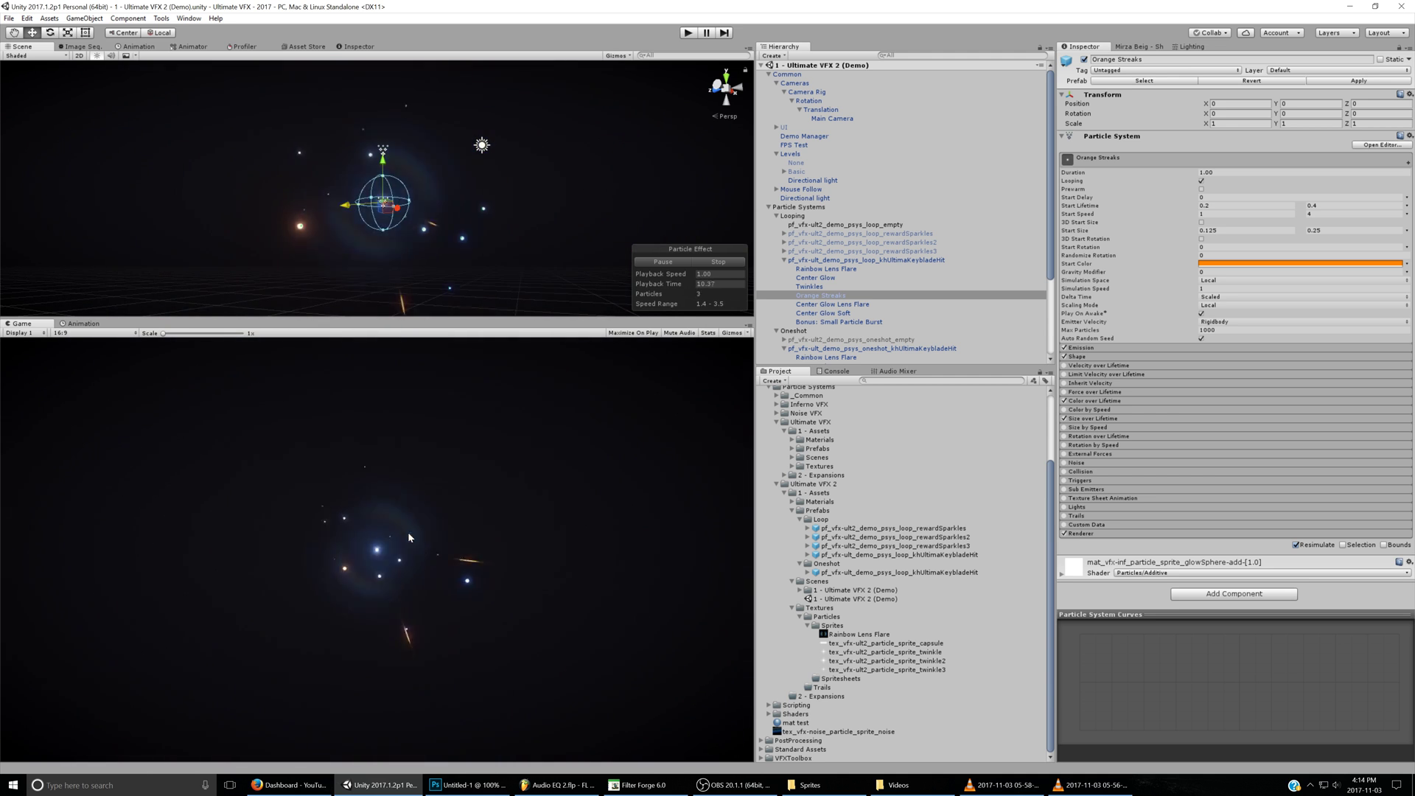
- Switch to Photoshop and create a 512 x 512 px RGB document at 72 ppi with a black background
left_click(468, 785)
left_click(177, 58)
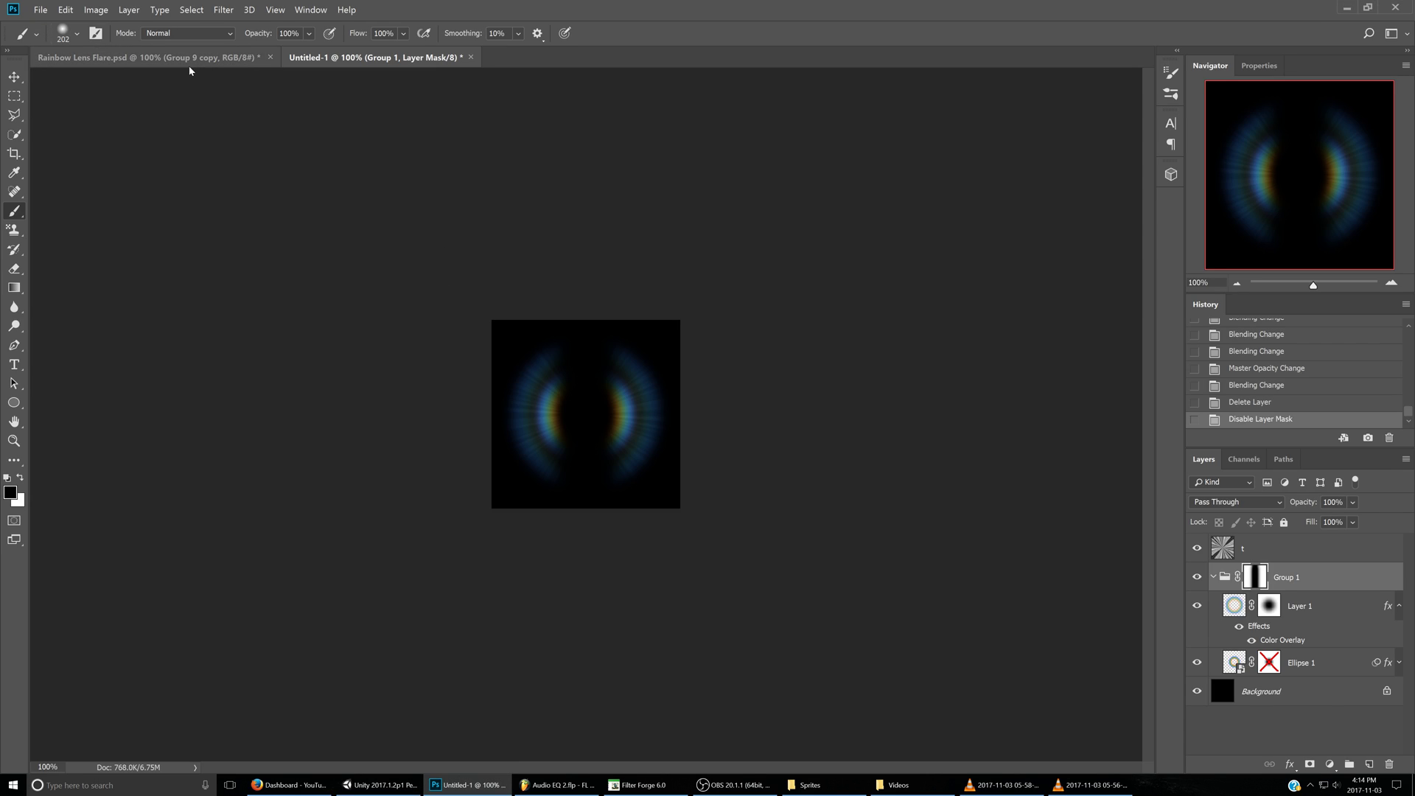
left_click(14, 77)
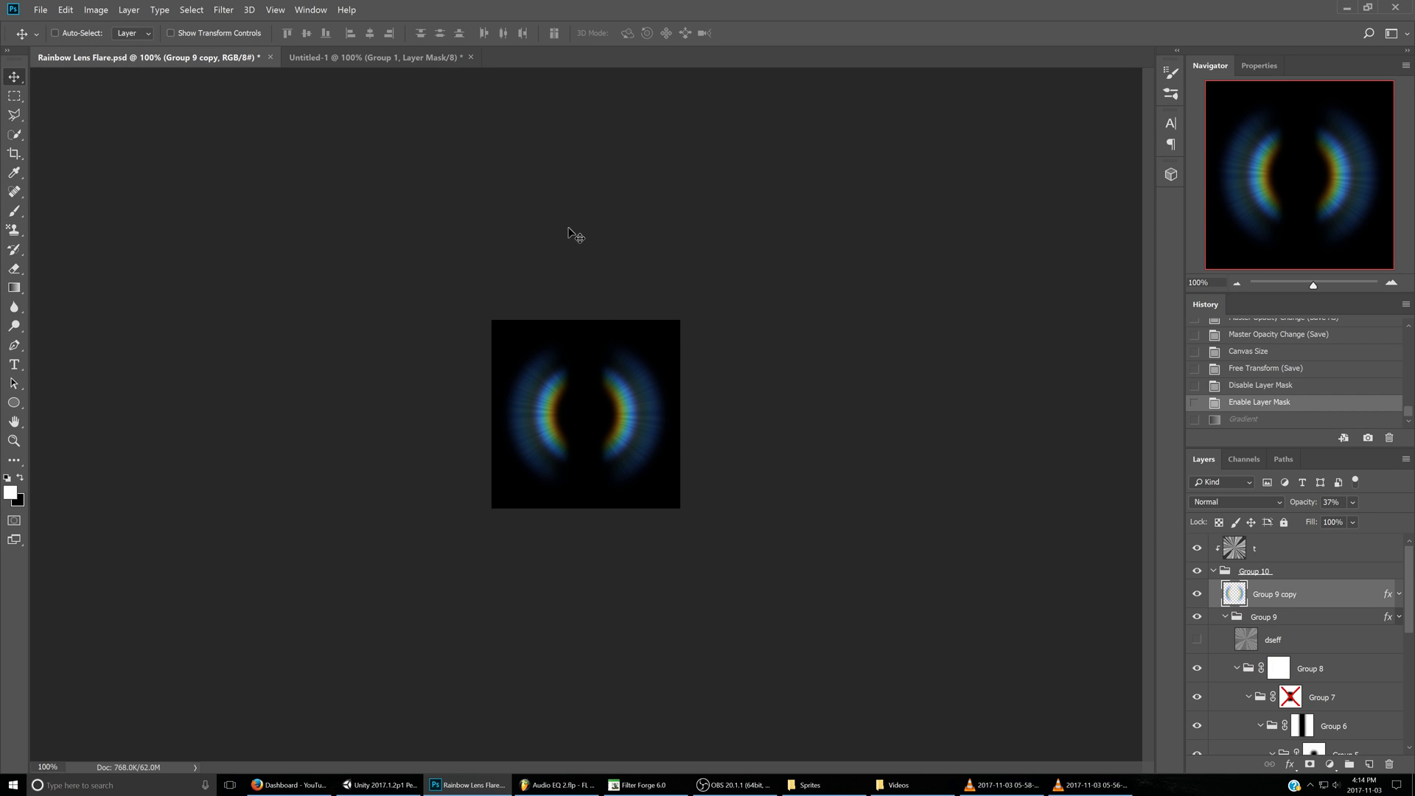
left_click(344, 65)
key("alt+f")
key("n")
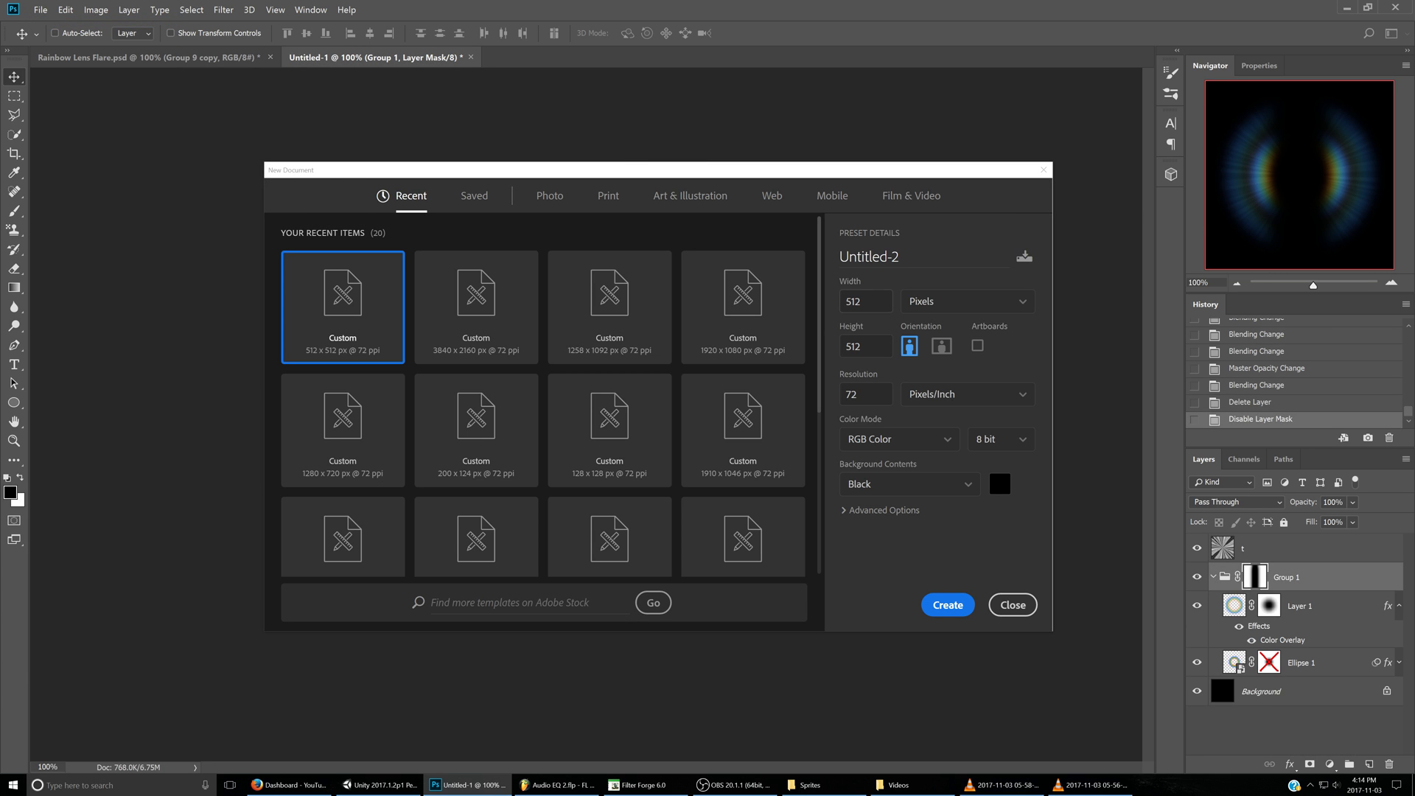
left_click(949, 604)
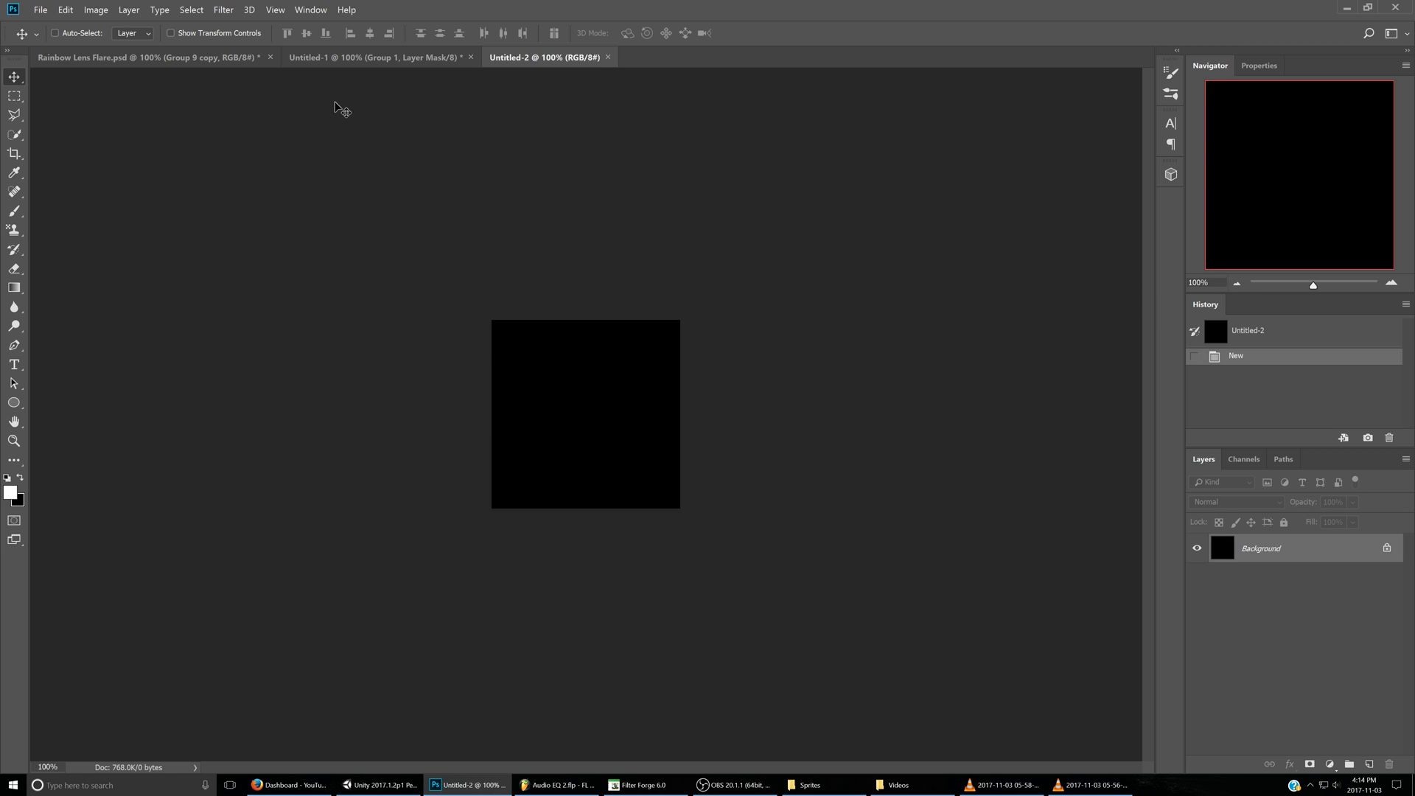
left_click(440, 58)
left_click(520, 58)
key("alt+Tab")
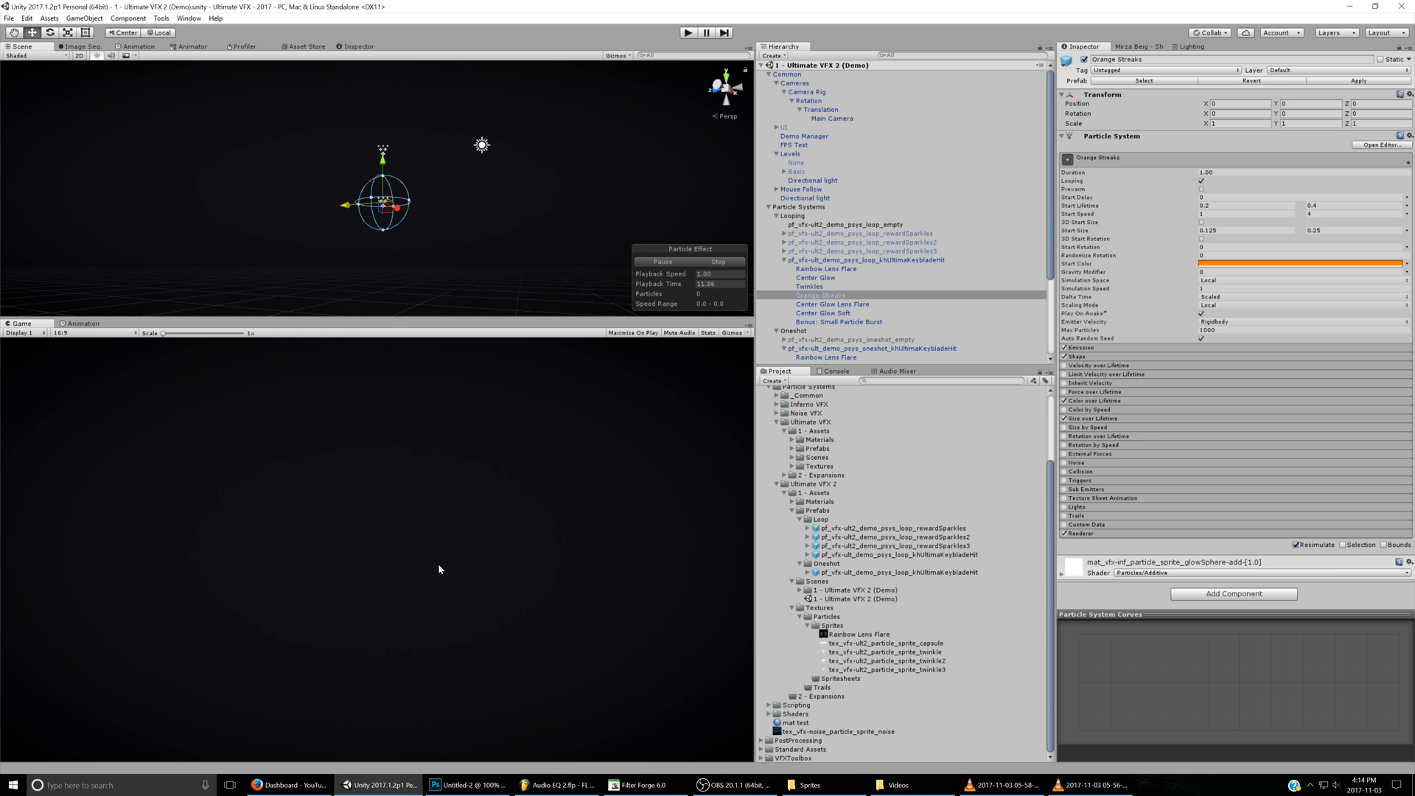
left_click(468, 785)
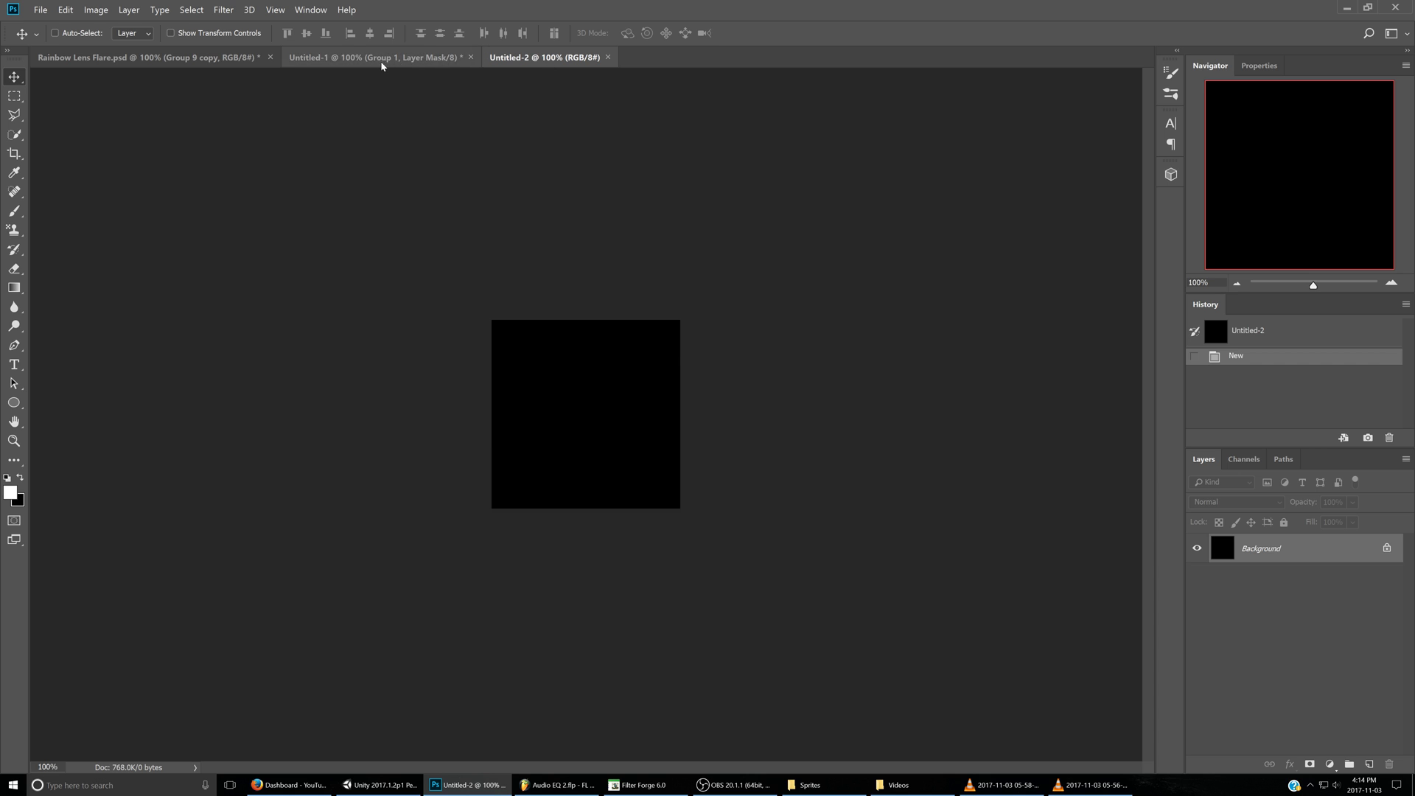
- Set up the Ellipse tool to draw shapes with no fill and a 55 px white stroke
left_click(14, 404)
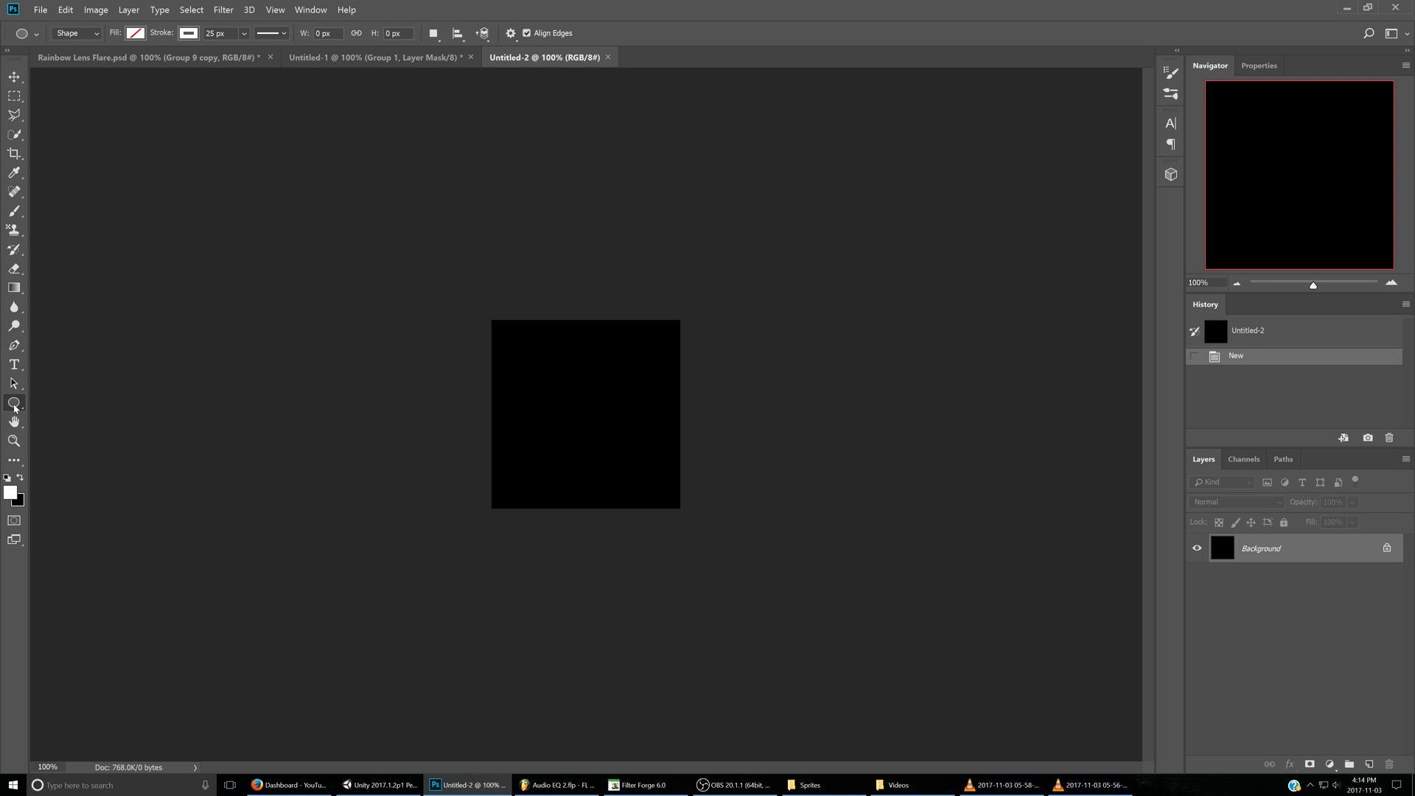
right_click(15, 406)
left_click(59, 434)
left_click(137, 33)
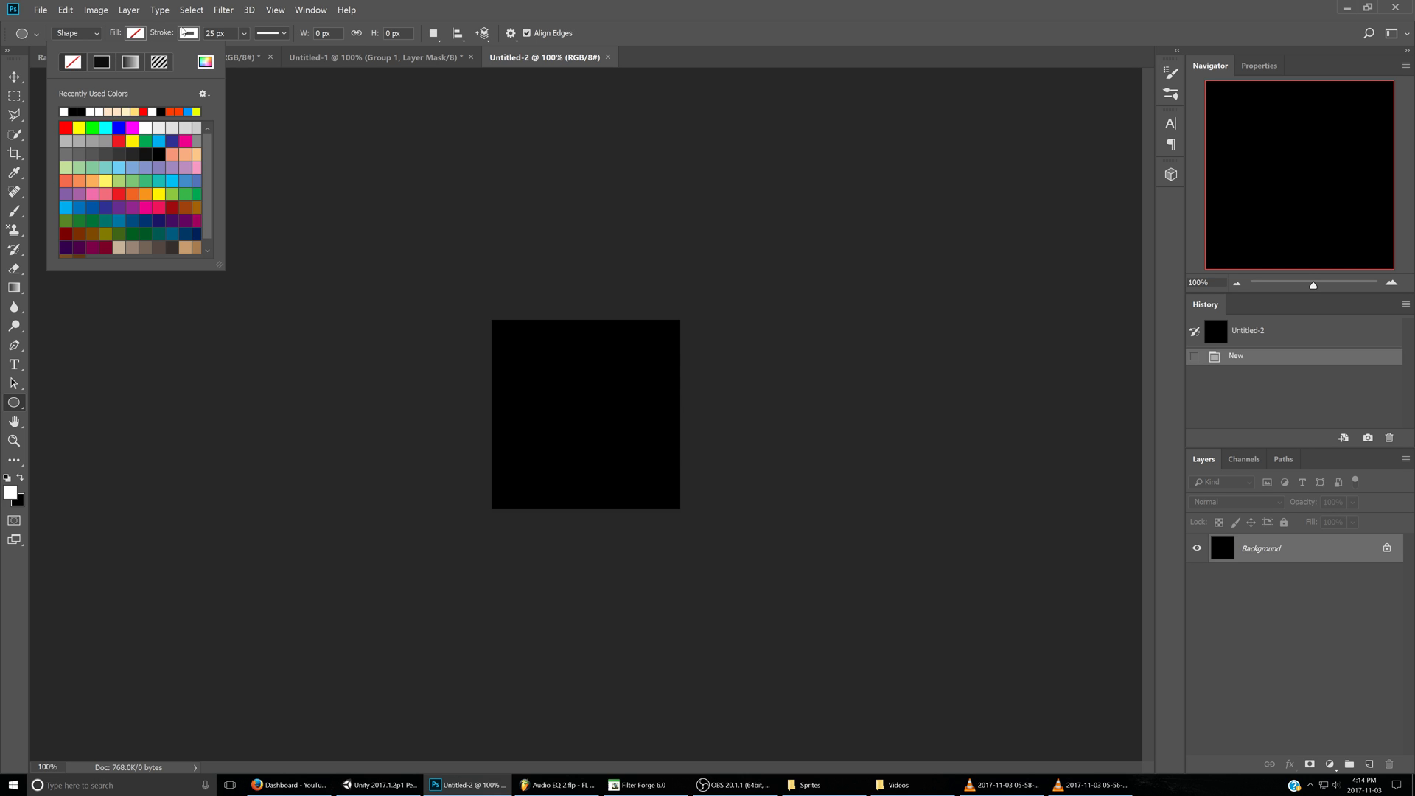
left_click_drag(230, 33, 183, 31)
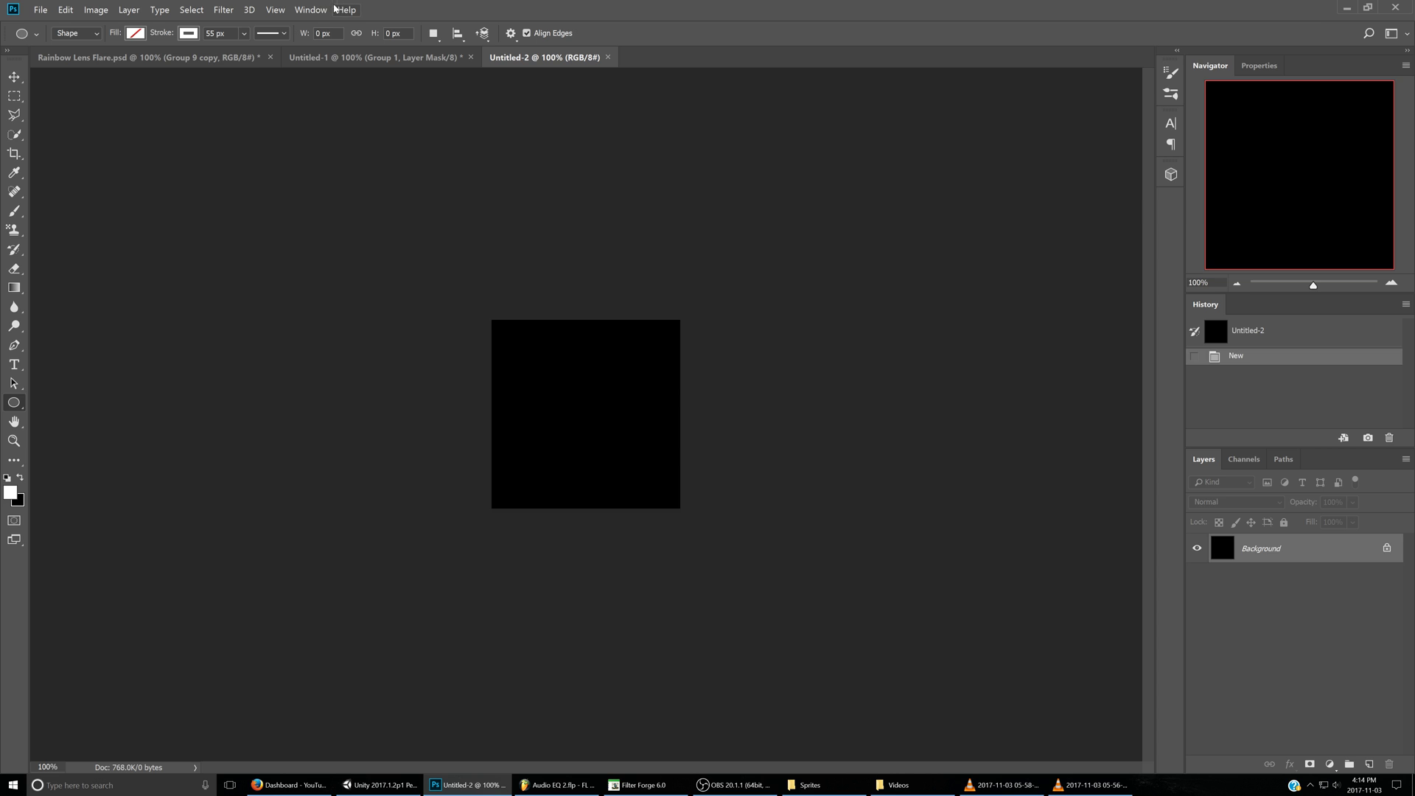
- Add a guide layout with 8 columns and 8 rows to the canvas
left_click(275, 9)
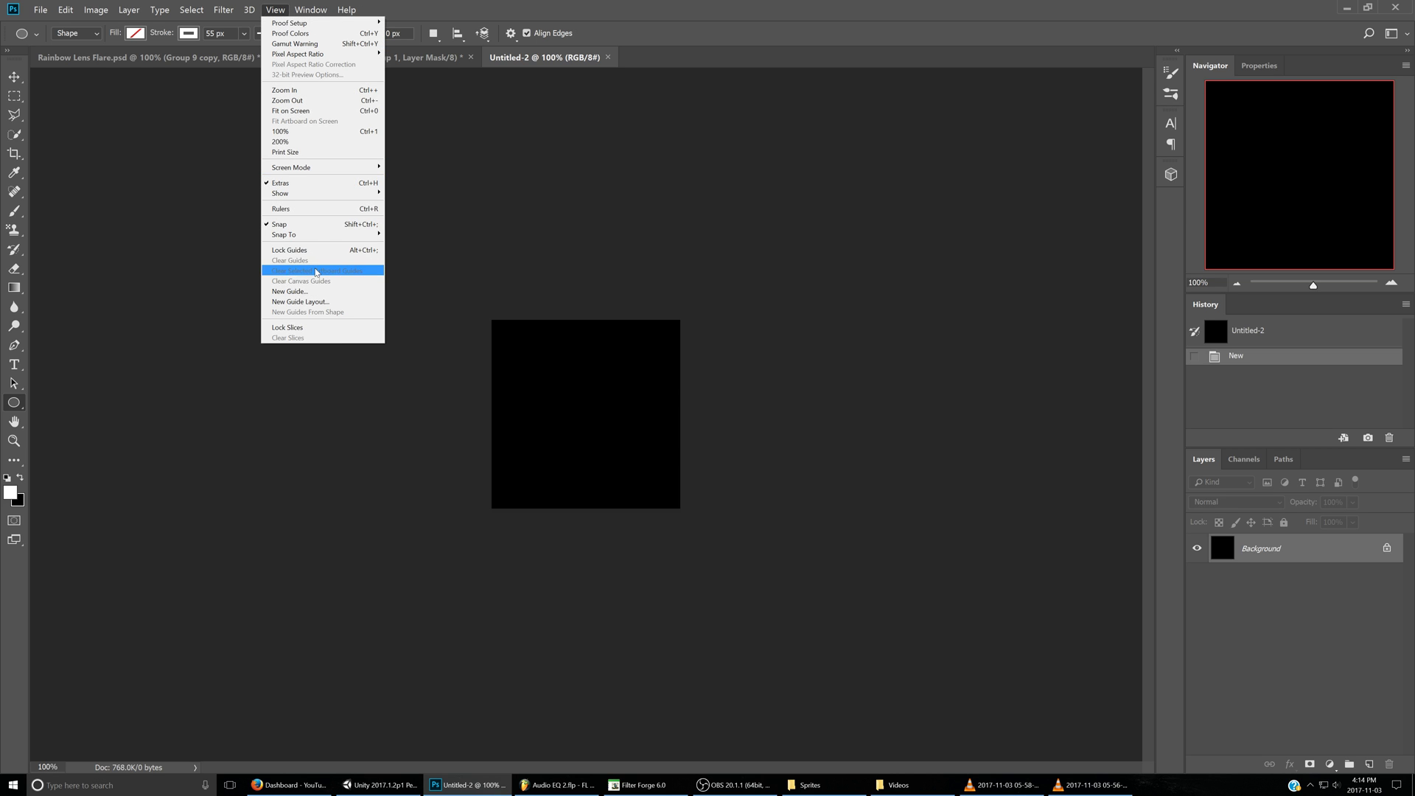
left_click(317, 303)
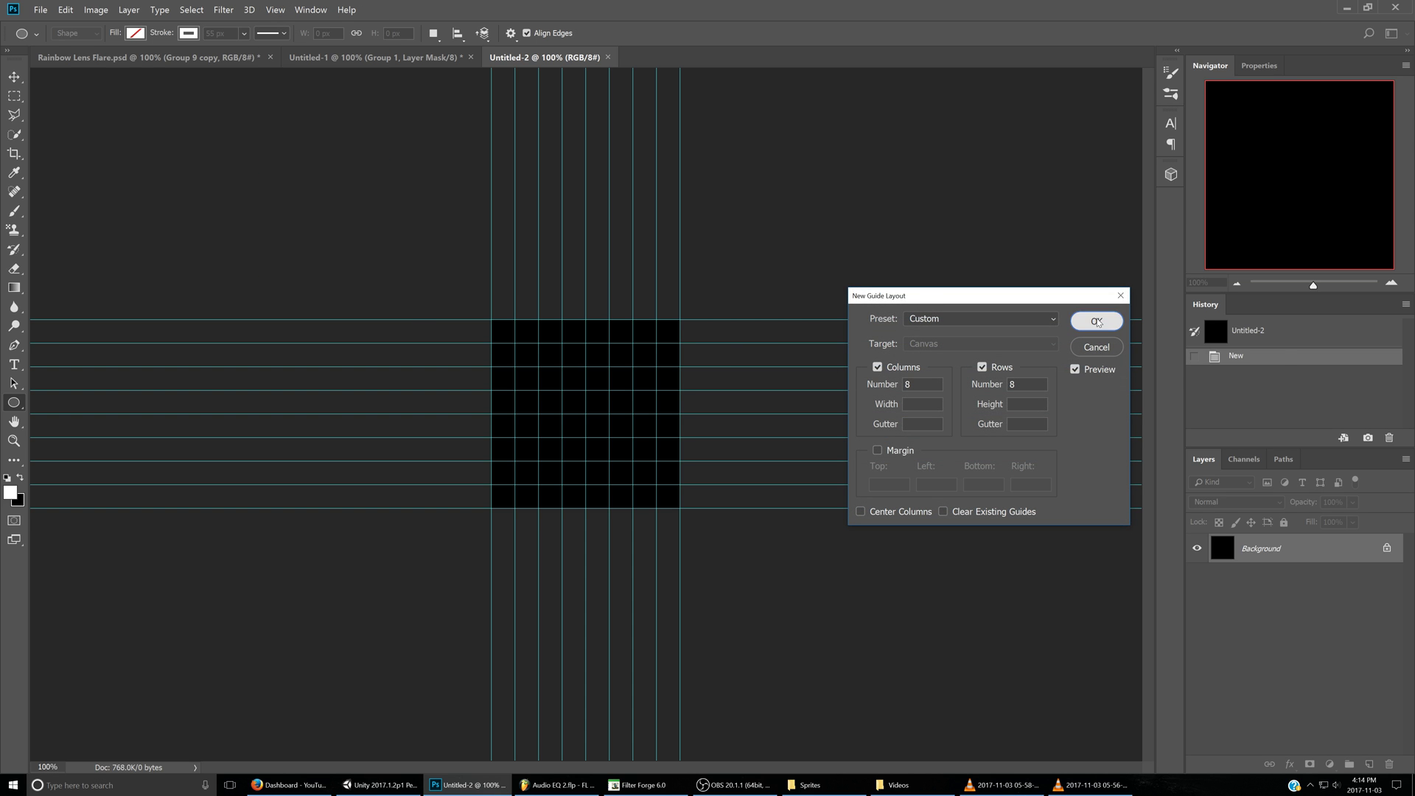
left_click(1096, 321)
- Draw a centred 256 x 256 px ring snapped to the guides, and hide the guides
left_click_drag(539, 367, 648, 465)
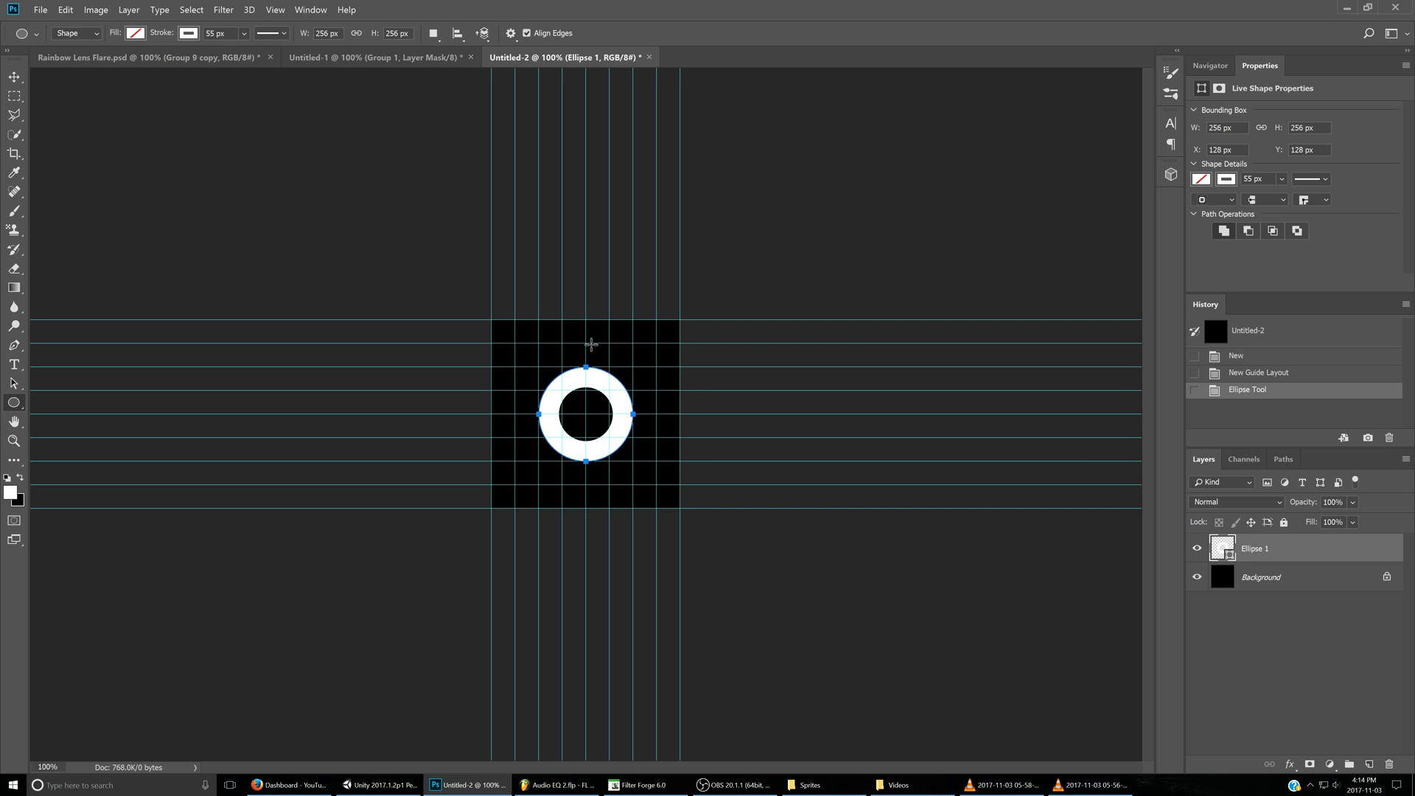
left_click(443, 58)
left_click(544, 59)
key("ctrl+semicolon")
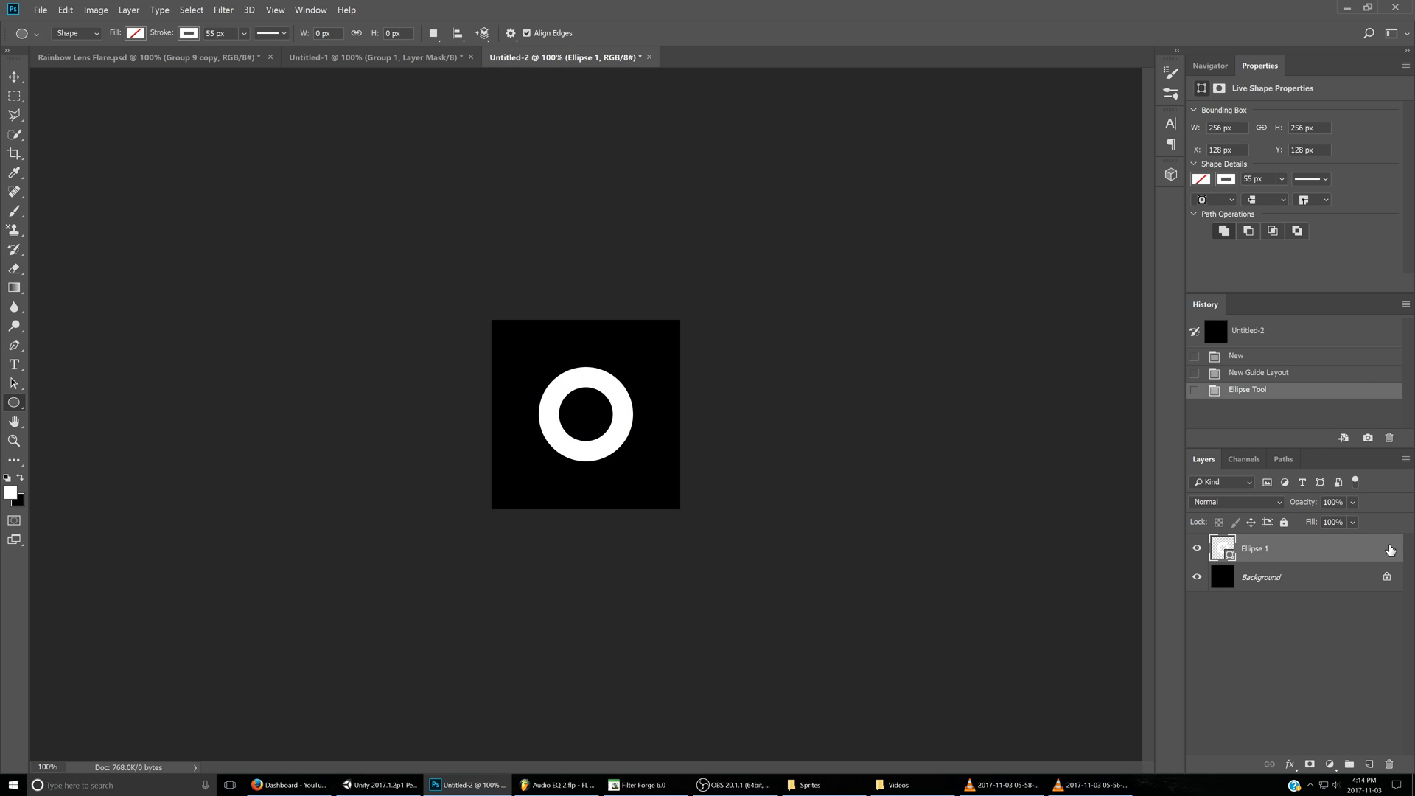
- Apply a radial rainbow Gradient Overlay at 150% scale to the ring, checking its colours against the reference clips
double_click(1386, 549)
left_click(812, 544)
left_click(922, 542)
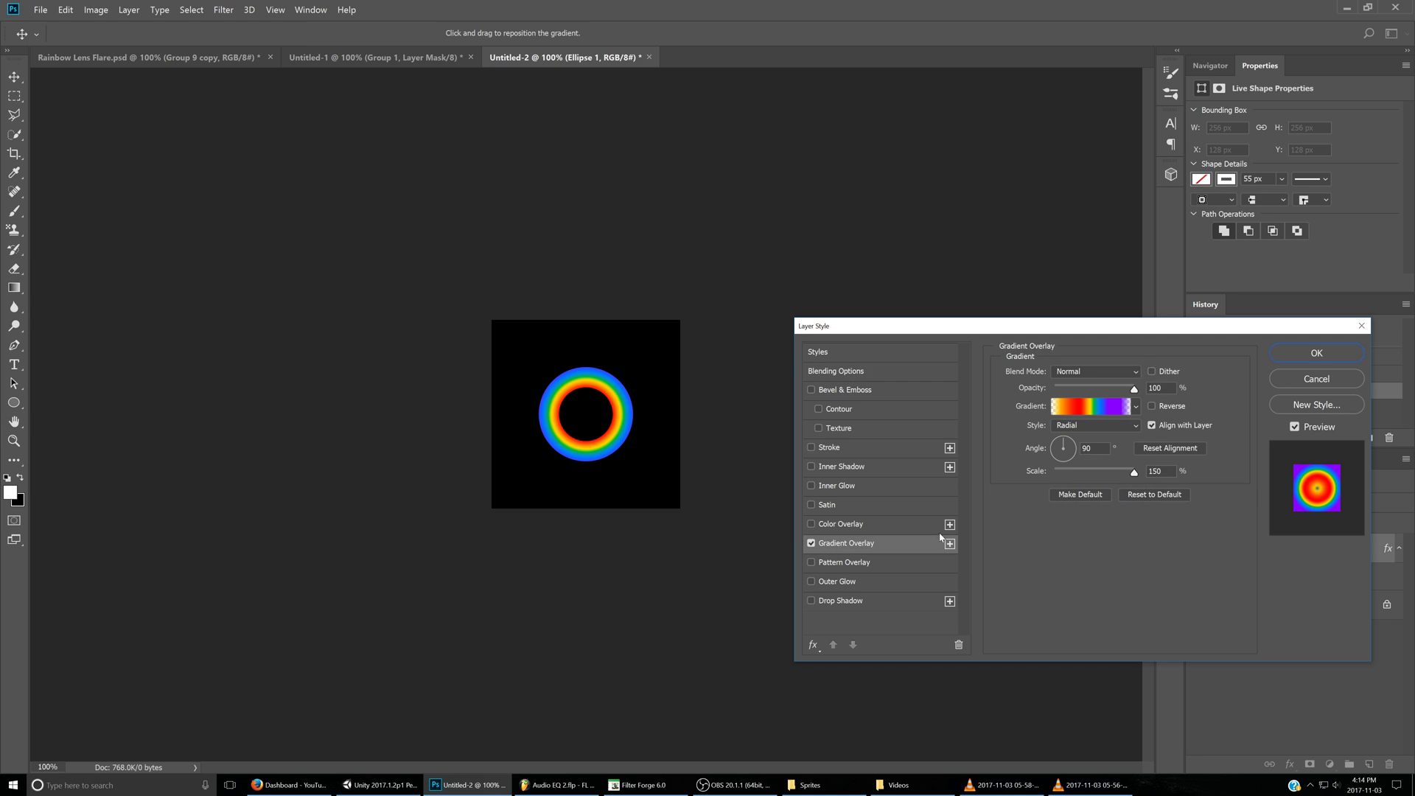
left_click(1089, 407)
left_click_drag(878, 265, 965, 323)
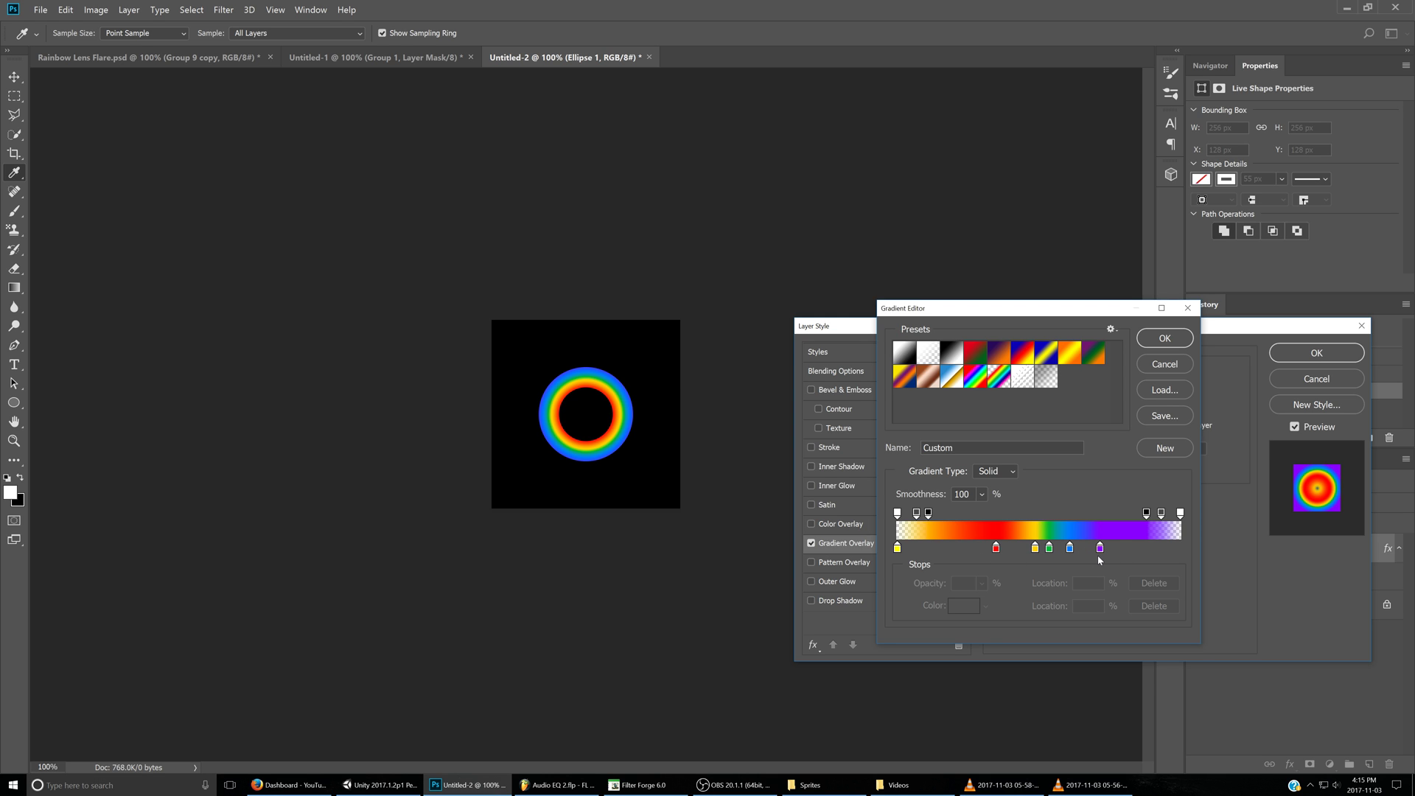
left_click(1084, 792)
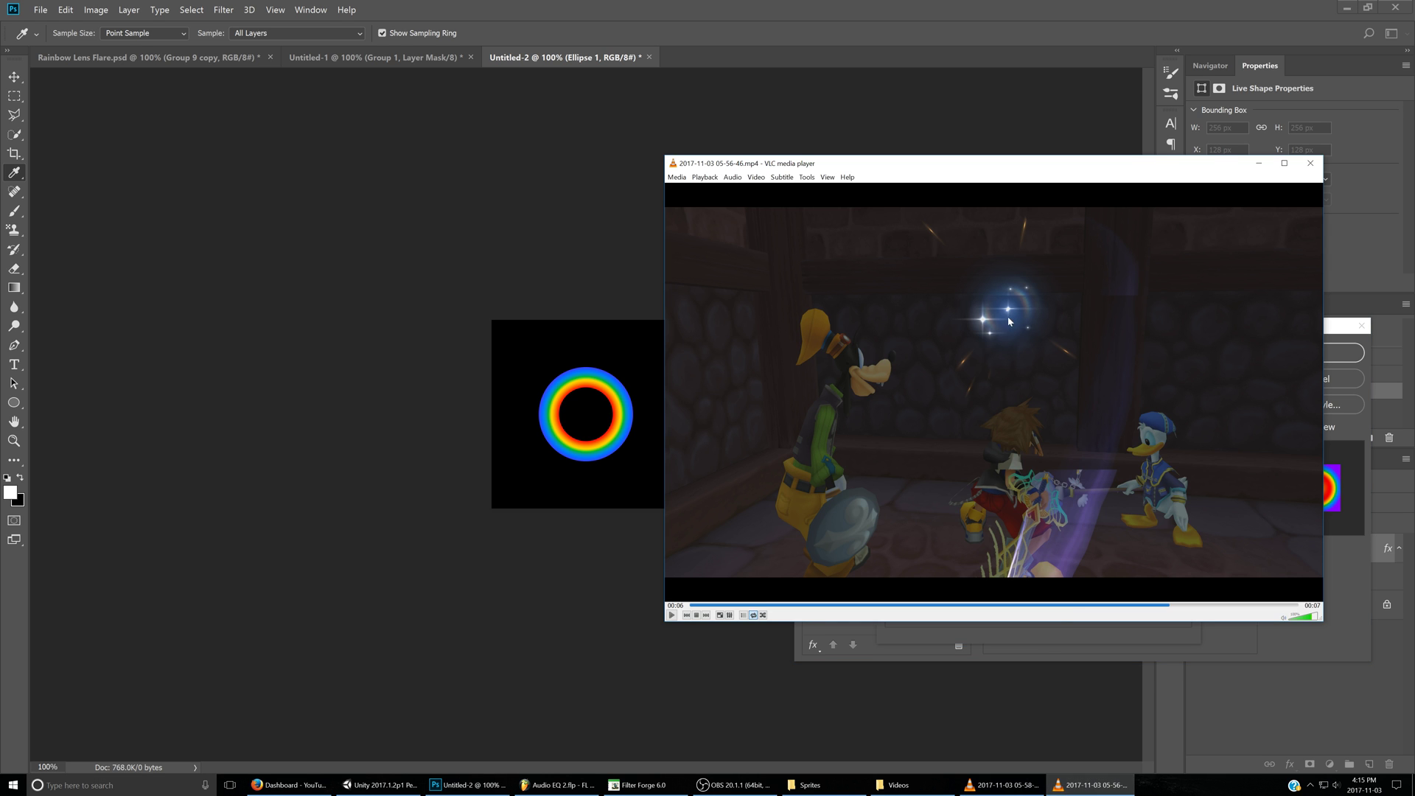
left_click(1003, 786)
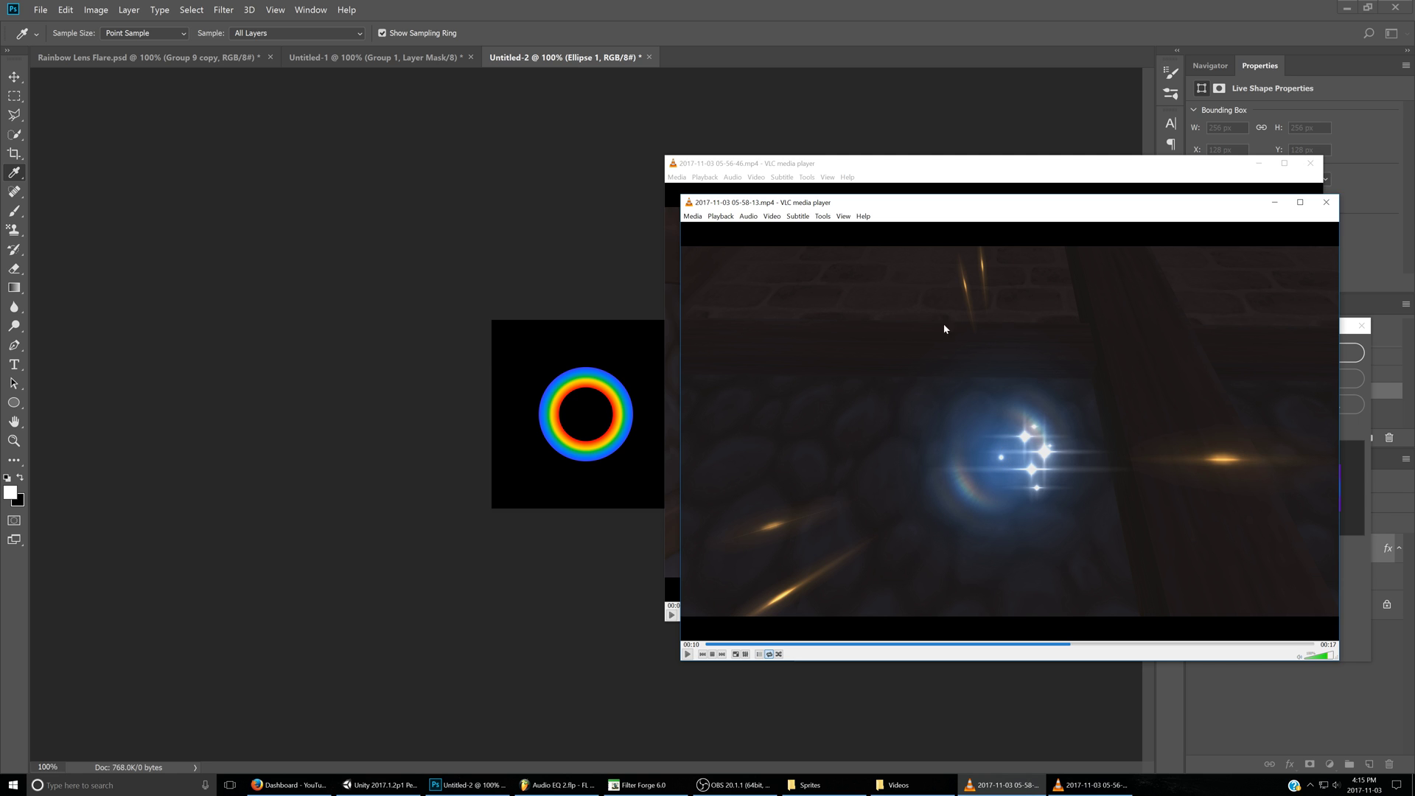
left_click(596, 307)
left_click(1168, 341)
left_click(1276, 351)
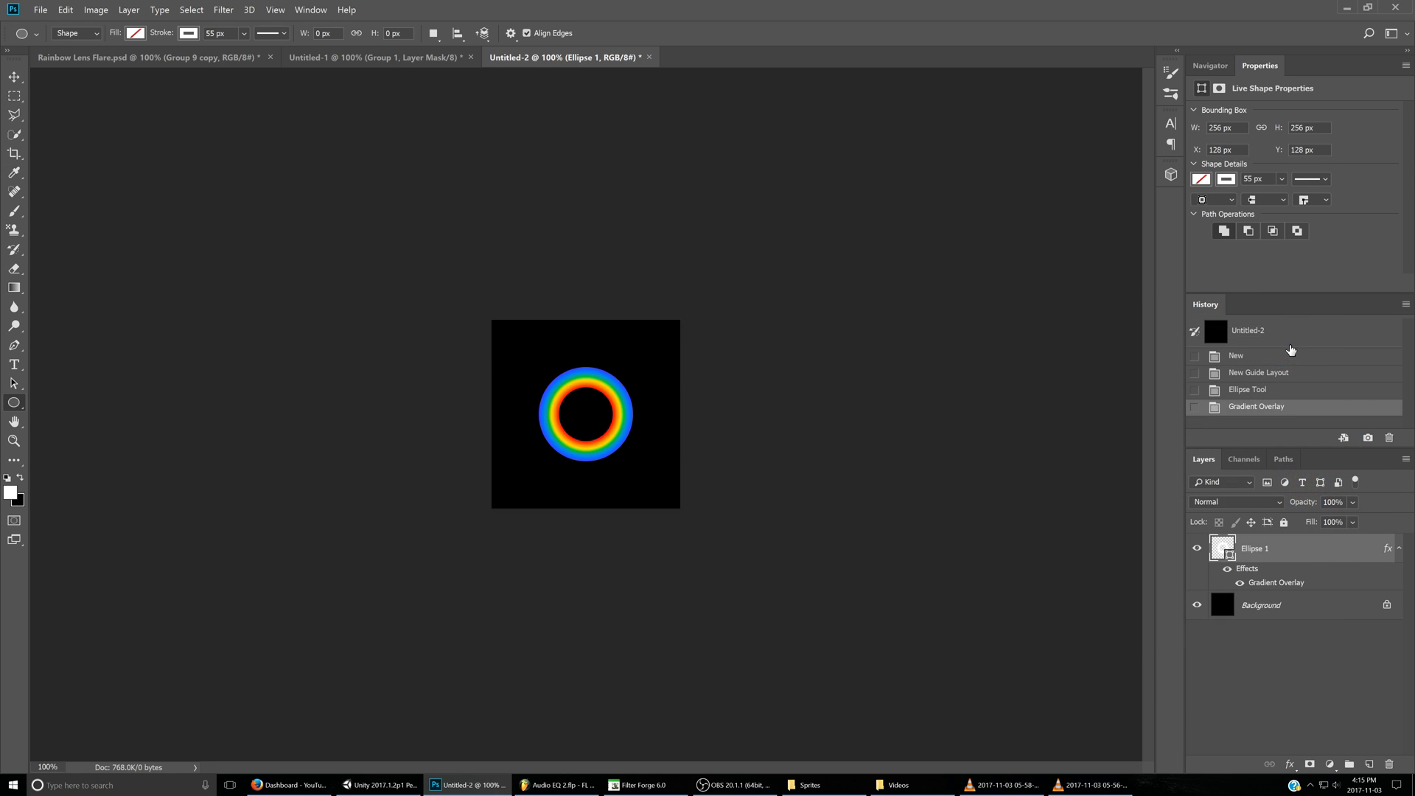
- Convert the ring to a smart object and apply a Gaussian Blur with a 10 pixel radius
left_click(224, 10)
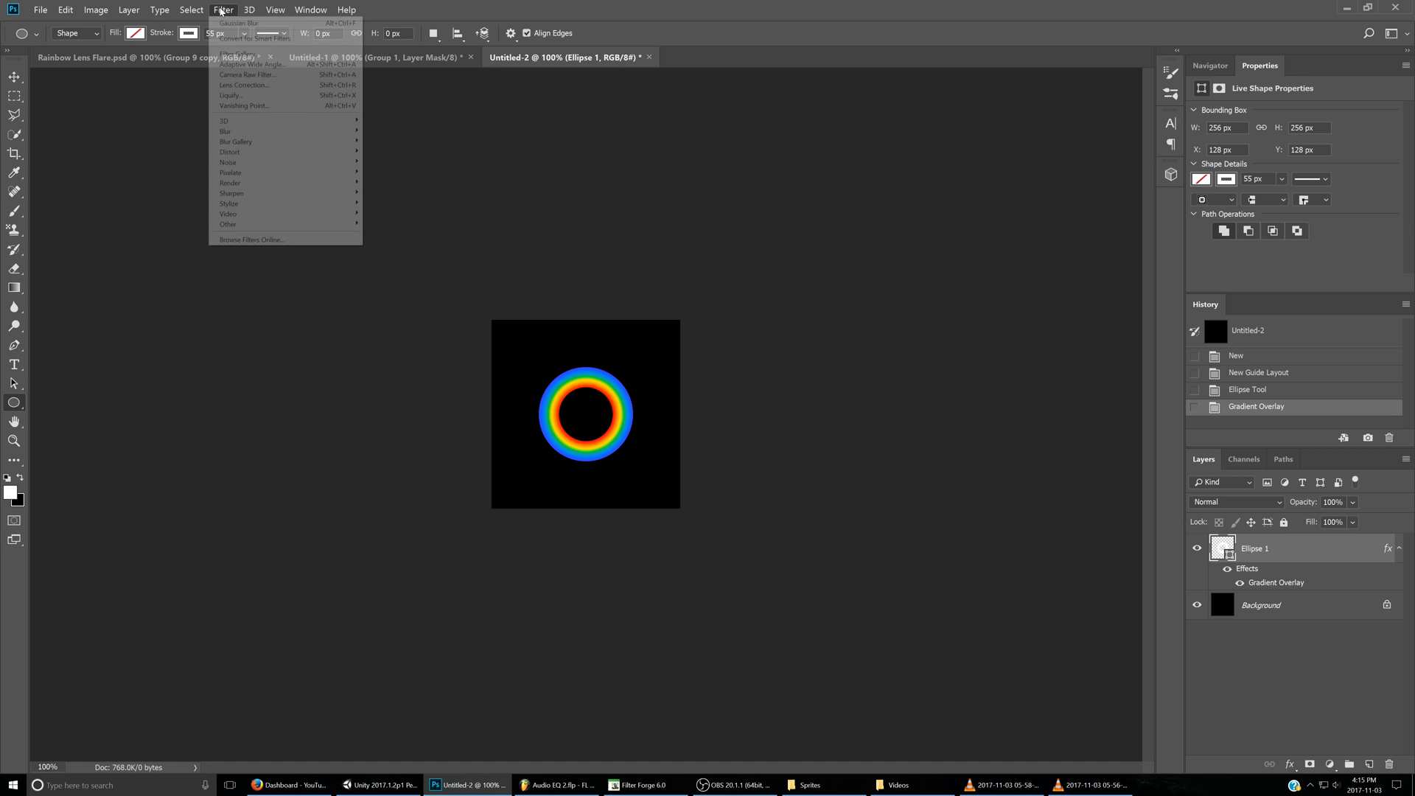
mouse_move(254, 132)
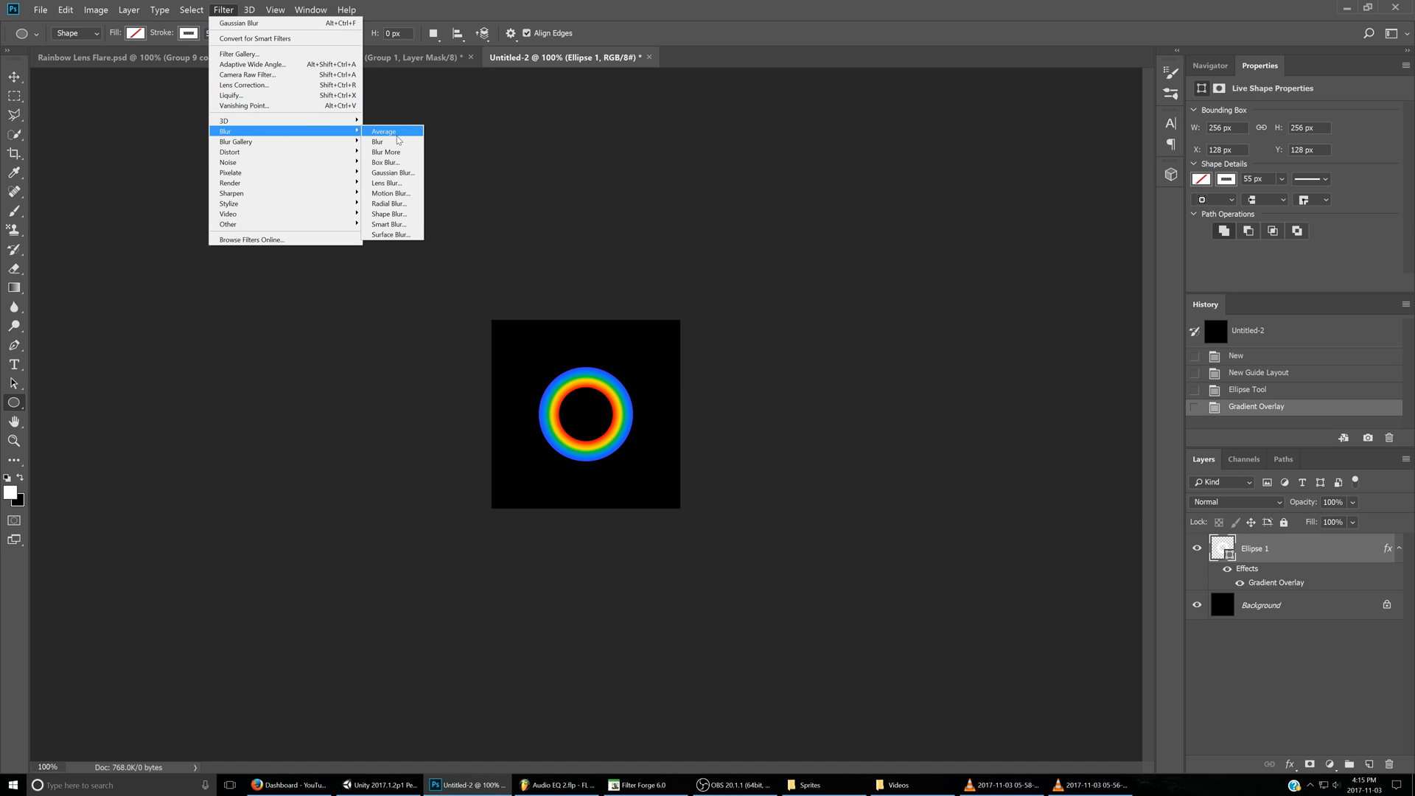
left_click(389, 173)
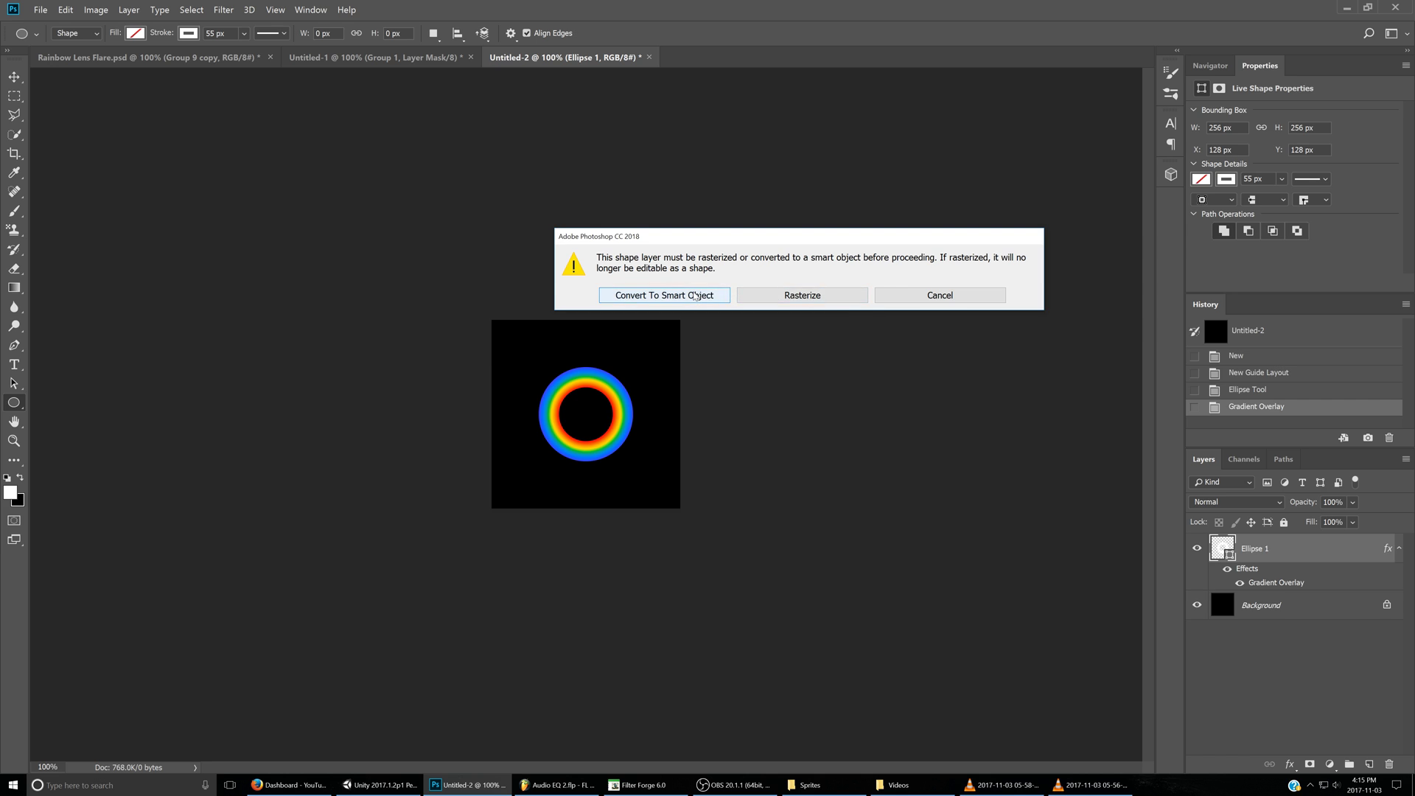
left_click(664, 294)
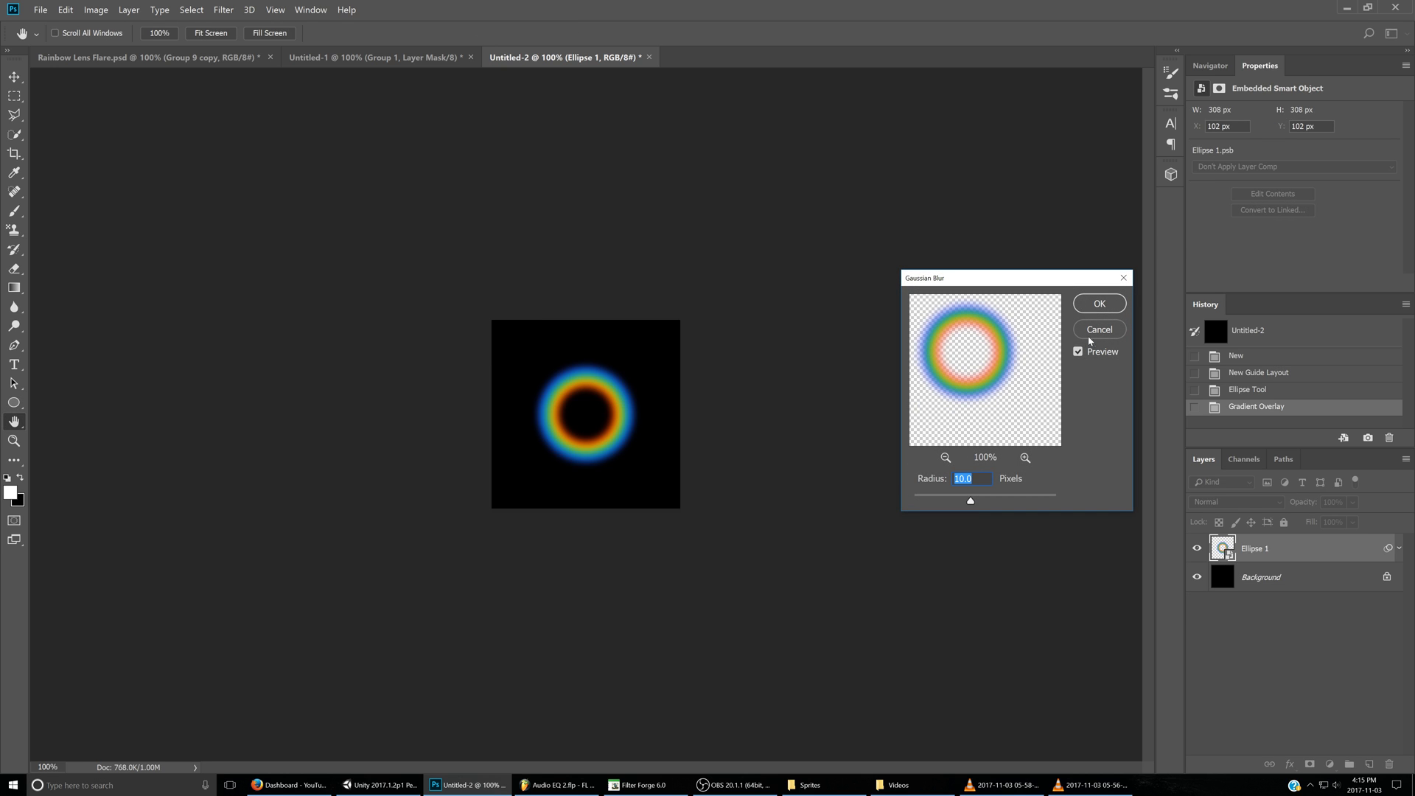
left_click(1099, 304)
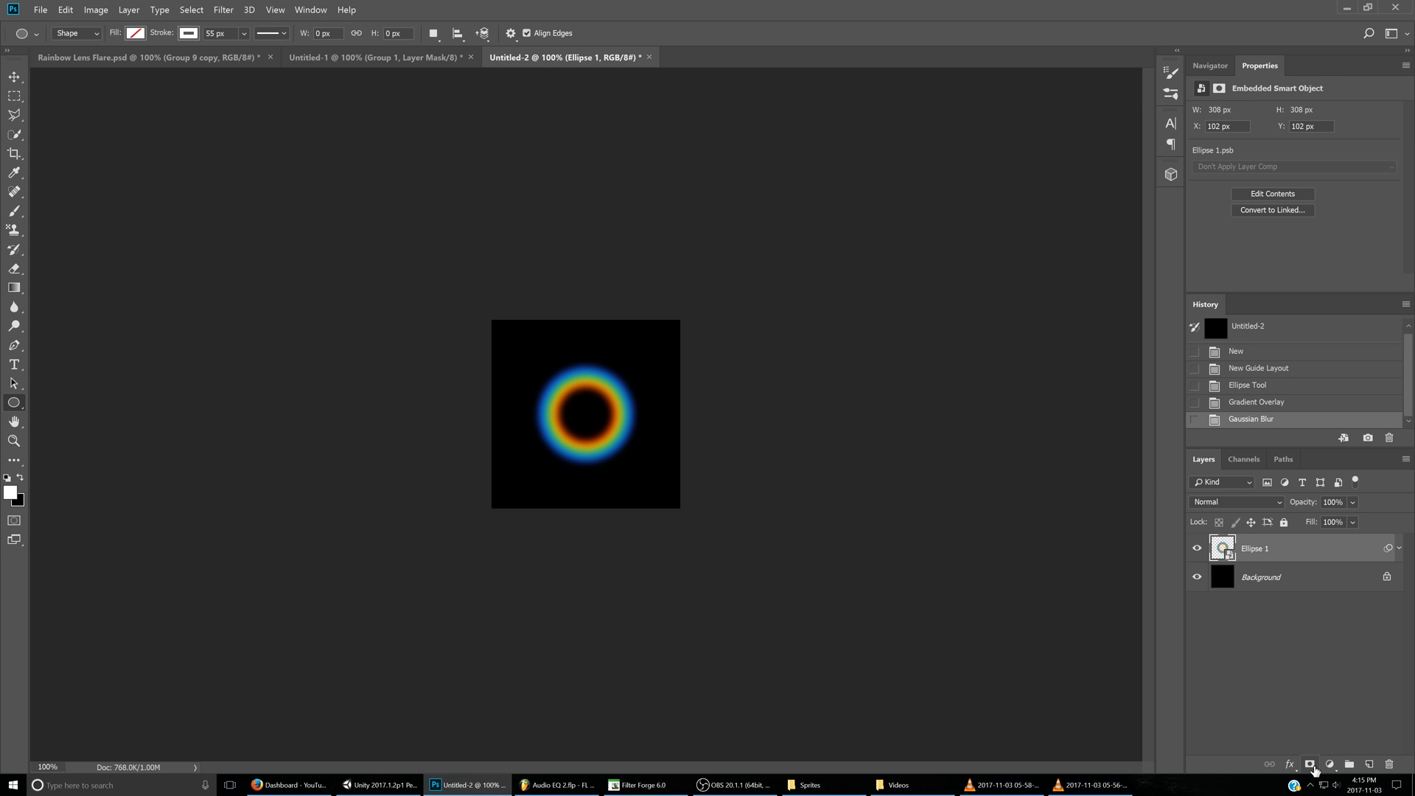
- Add a layer mask to the ring and fade its inner part with a black-to-transparent radial gradient drawn from the centre outward
left_click(1310, 765)
left_click(14, 288)
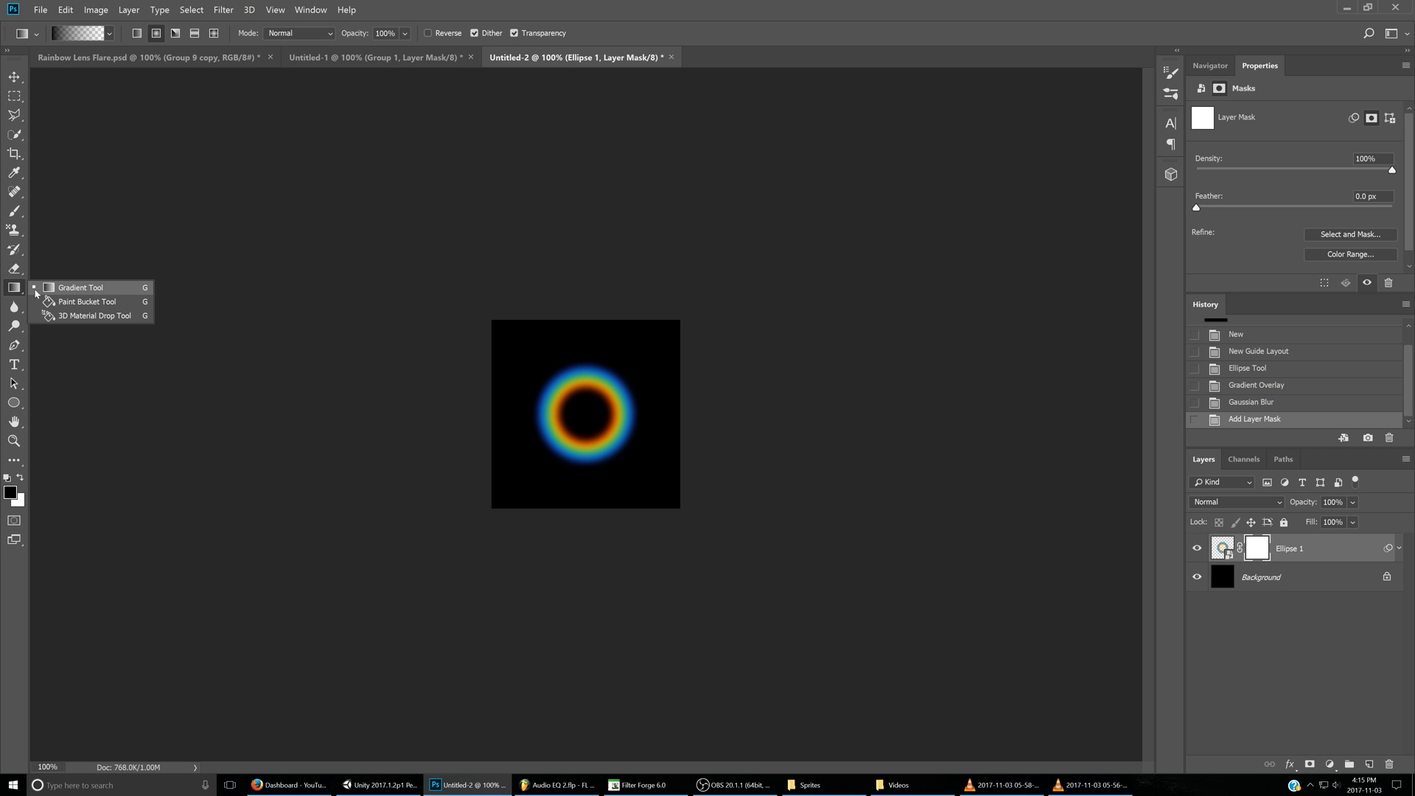
left_click(42, 289)
left_click(156, 34)
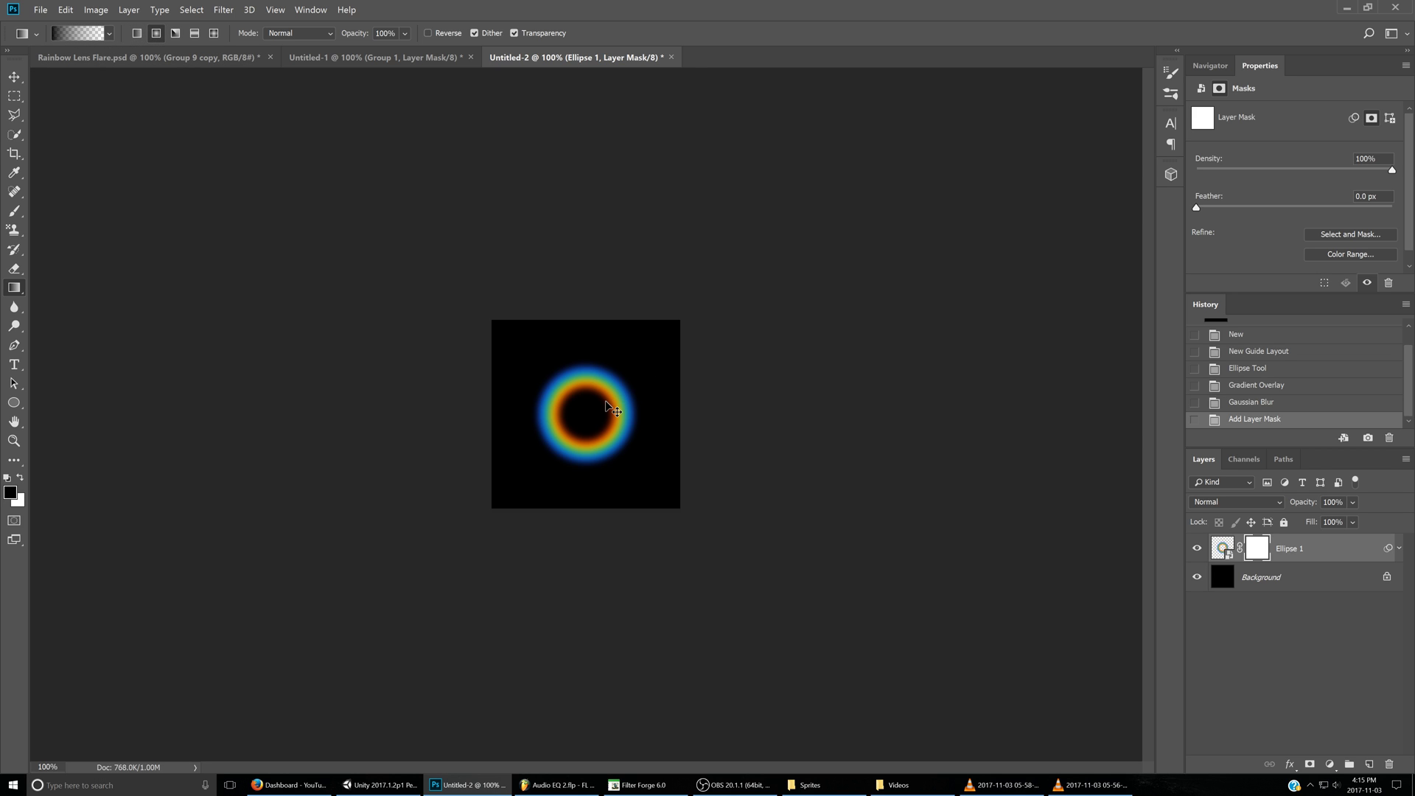
key("ctrl+semicolon")
left_click_drag(585, 413, 635, 424)
key("ctrl+semicolon")
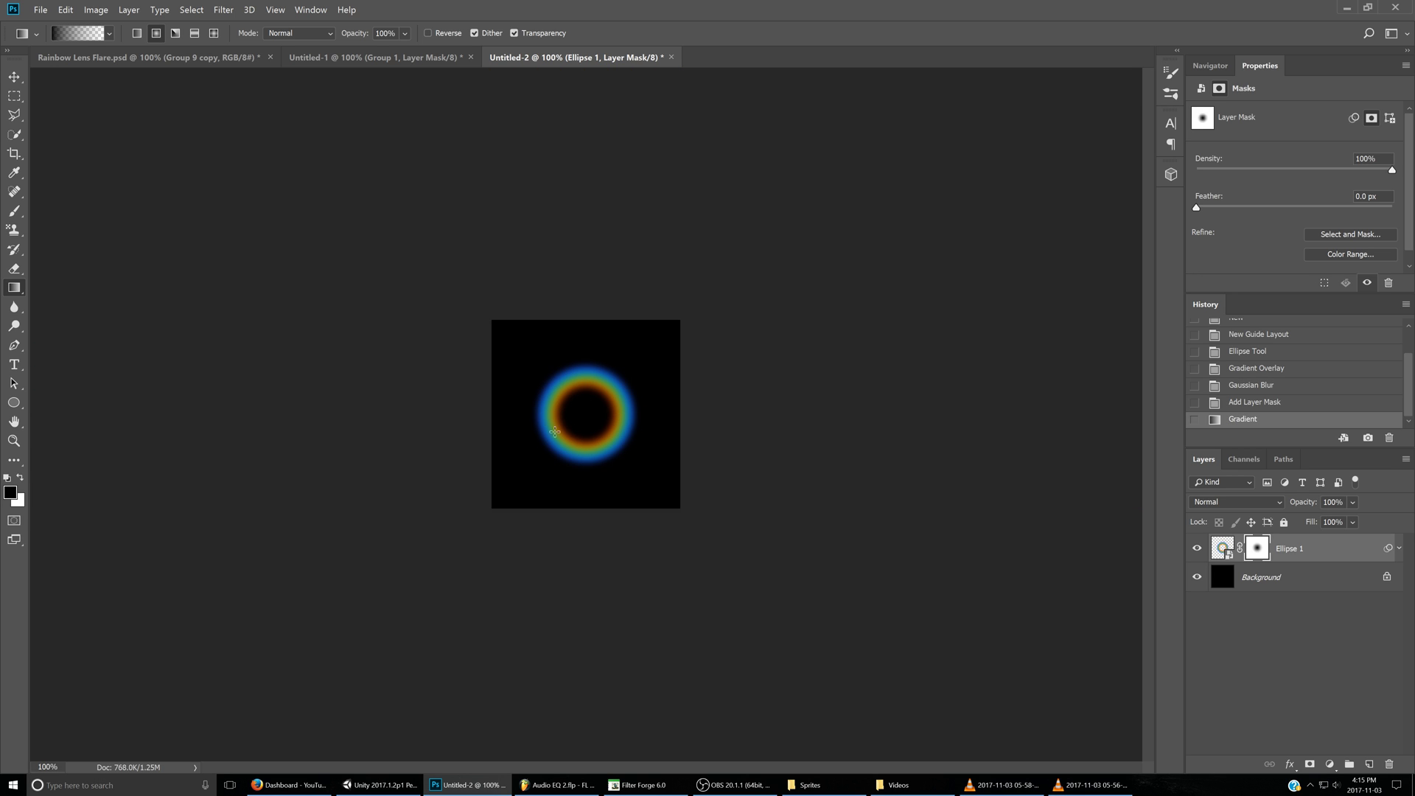
- Duplicate the masked ring layer
left_click(383, 59)
left_click(525, 58)
key("ctrl+j")
key("x")
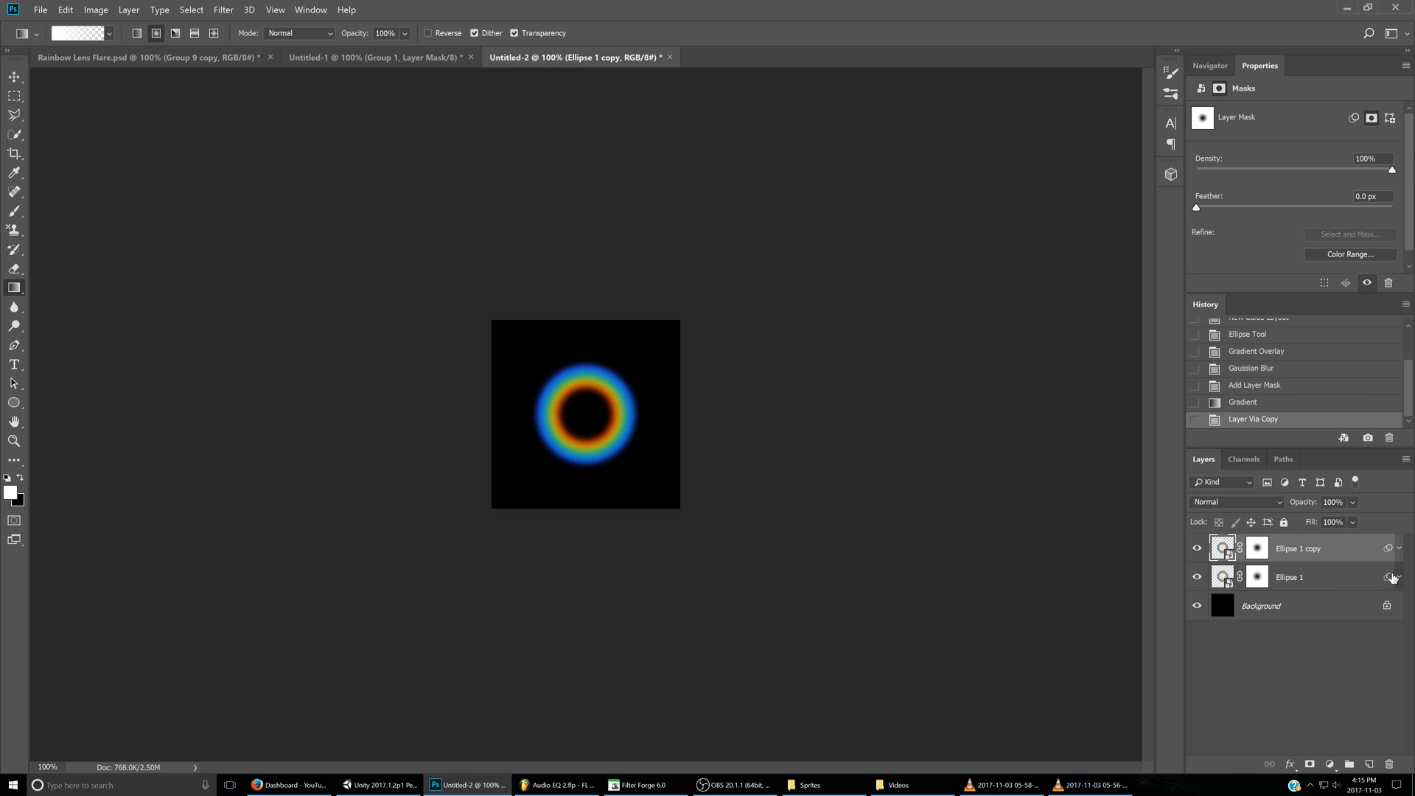
- Rasterize the duplicated ring by merging it down into a new empty layer created above the original ring
left_click(1351, 575)
key("ctrl+shift+alt+n")
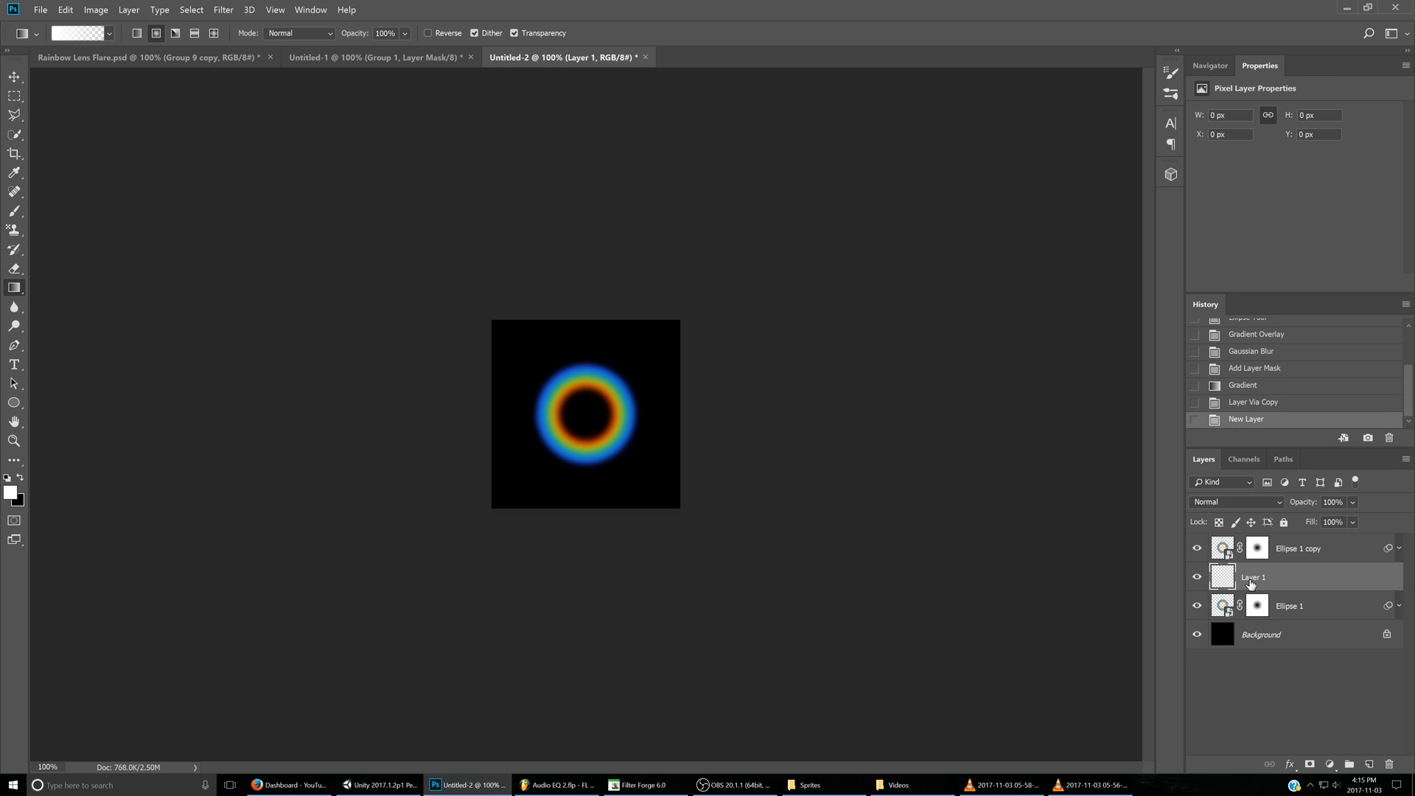
left_click(1289, 557)
key("ctrl+e")
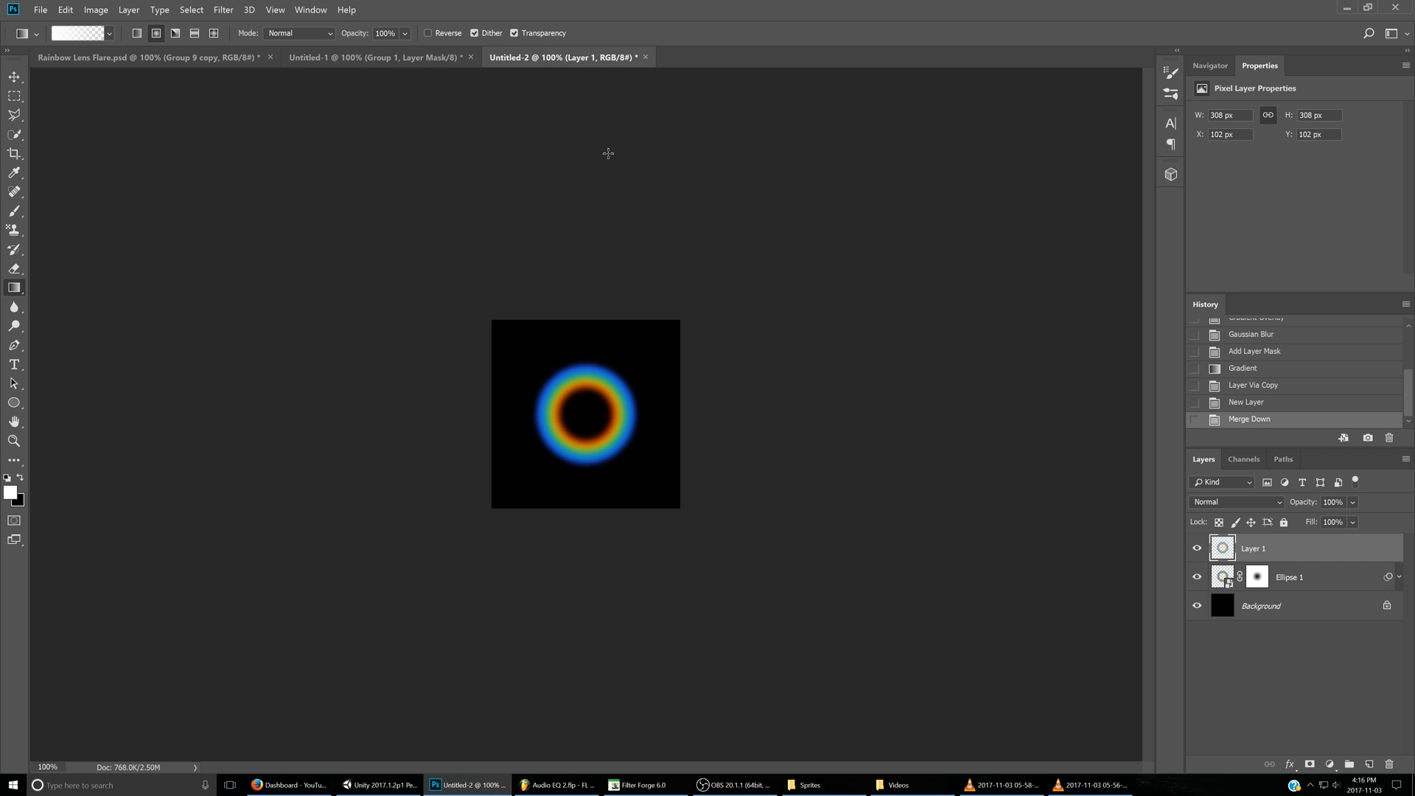
- Scale the merged ring copy proportionally to 174% with Free Transform
key("ctrl+t")
left_click(255, 34)
left_click_drag(272, 33, 327, 36)
key("Return")
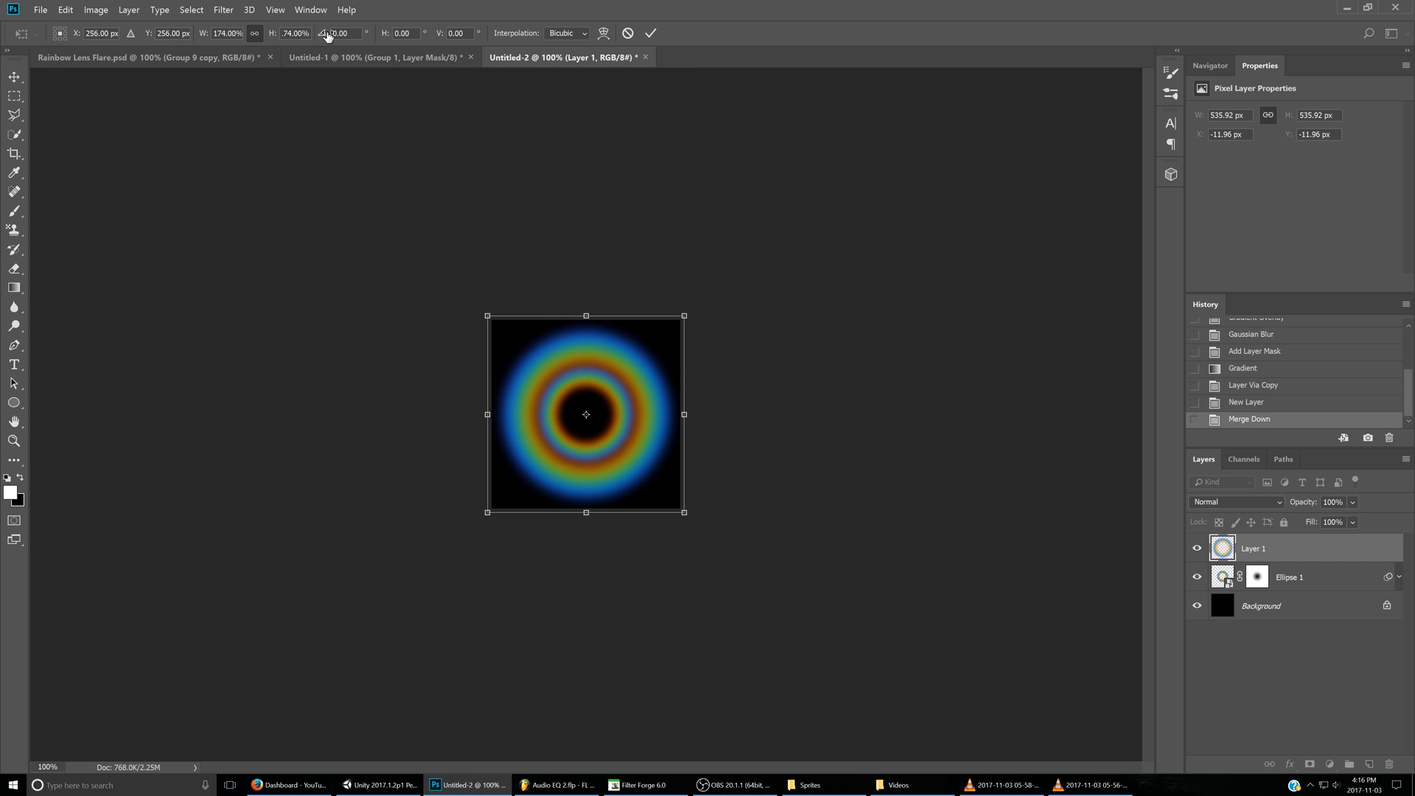
key("g")
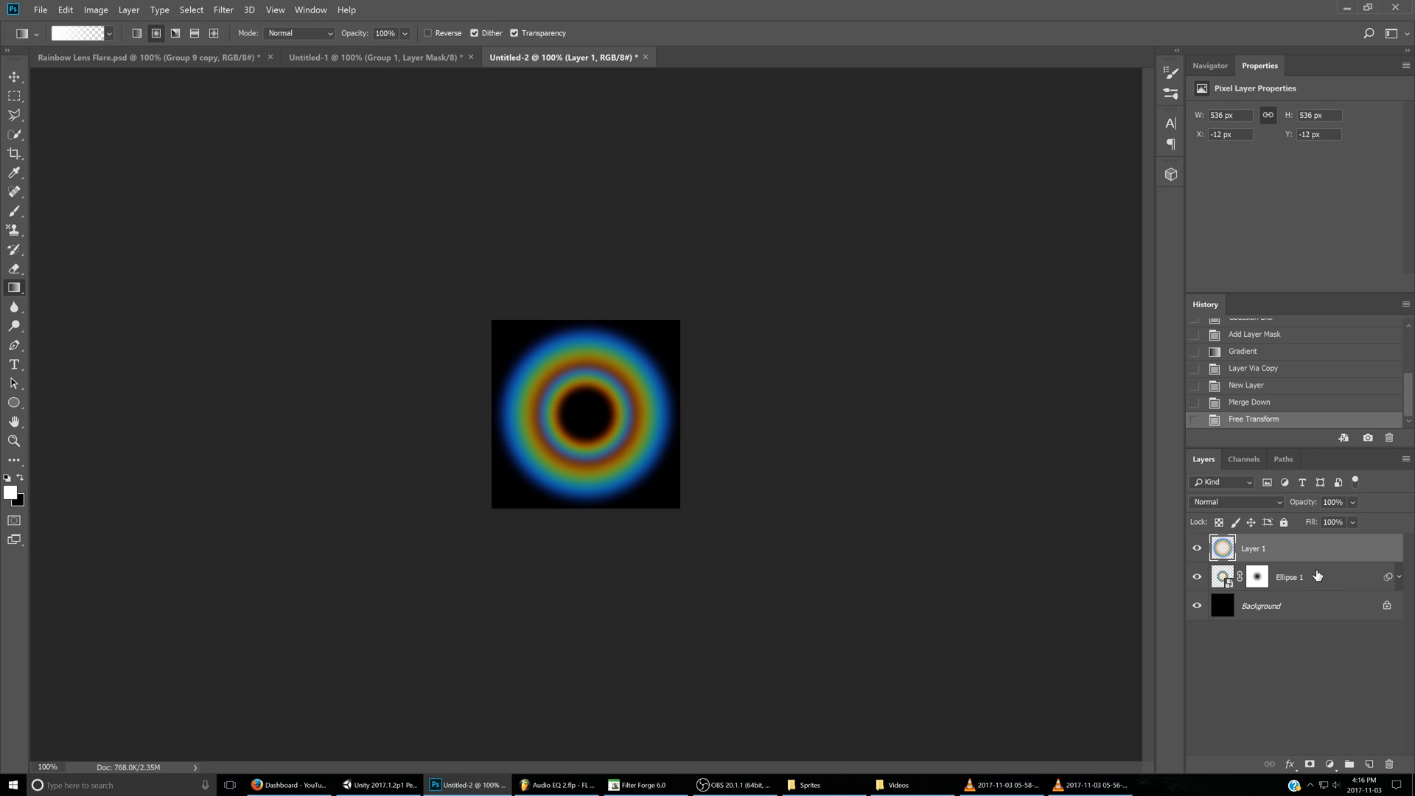
- Group the enlarged ring with the original ring and add a layer mask to the group
left_click(1323, 581, "shift")
key("ctrl+g")
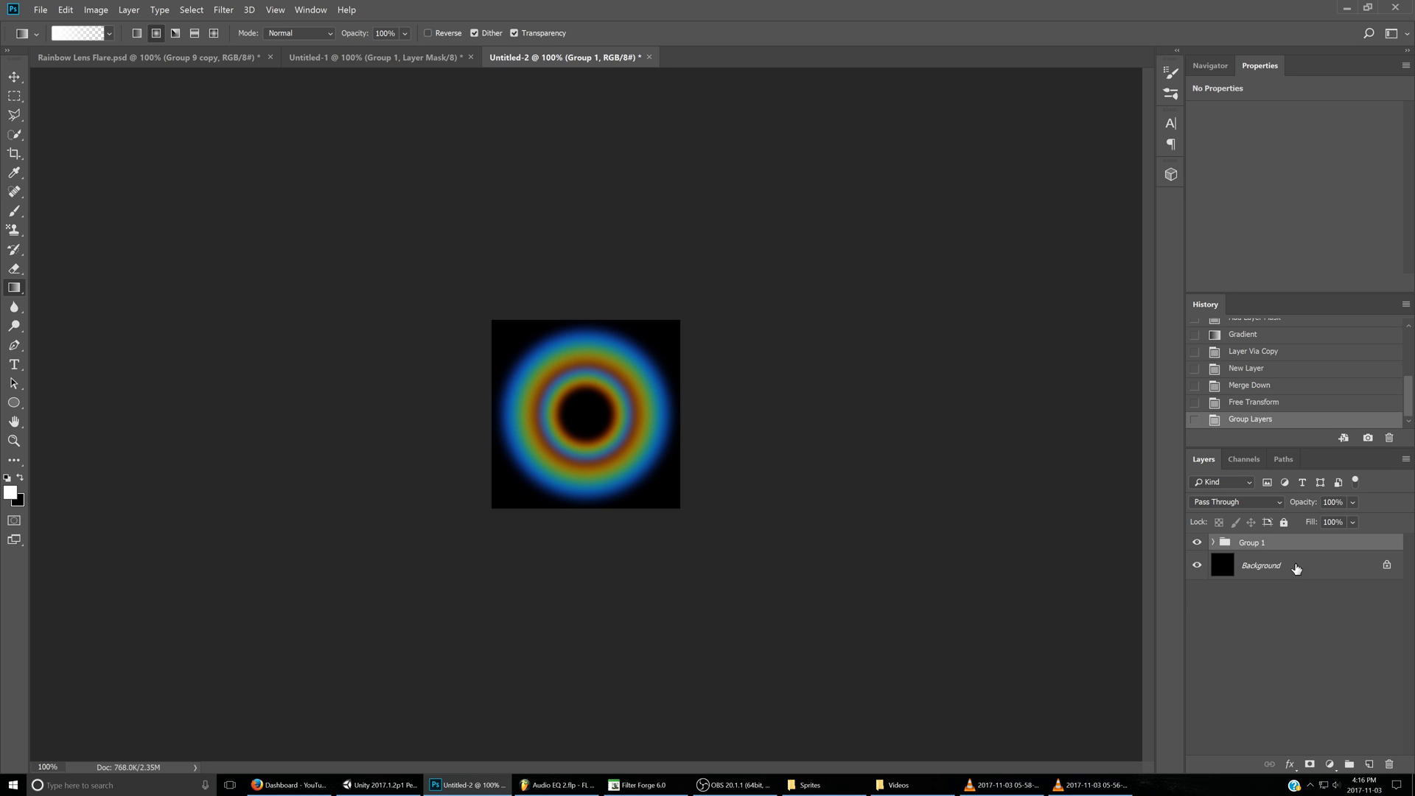
left_click(1214, 542)
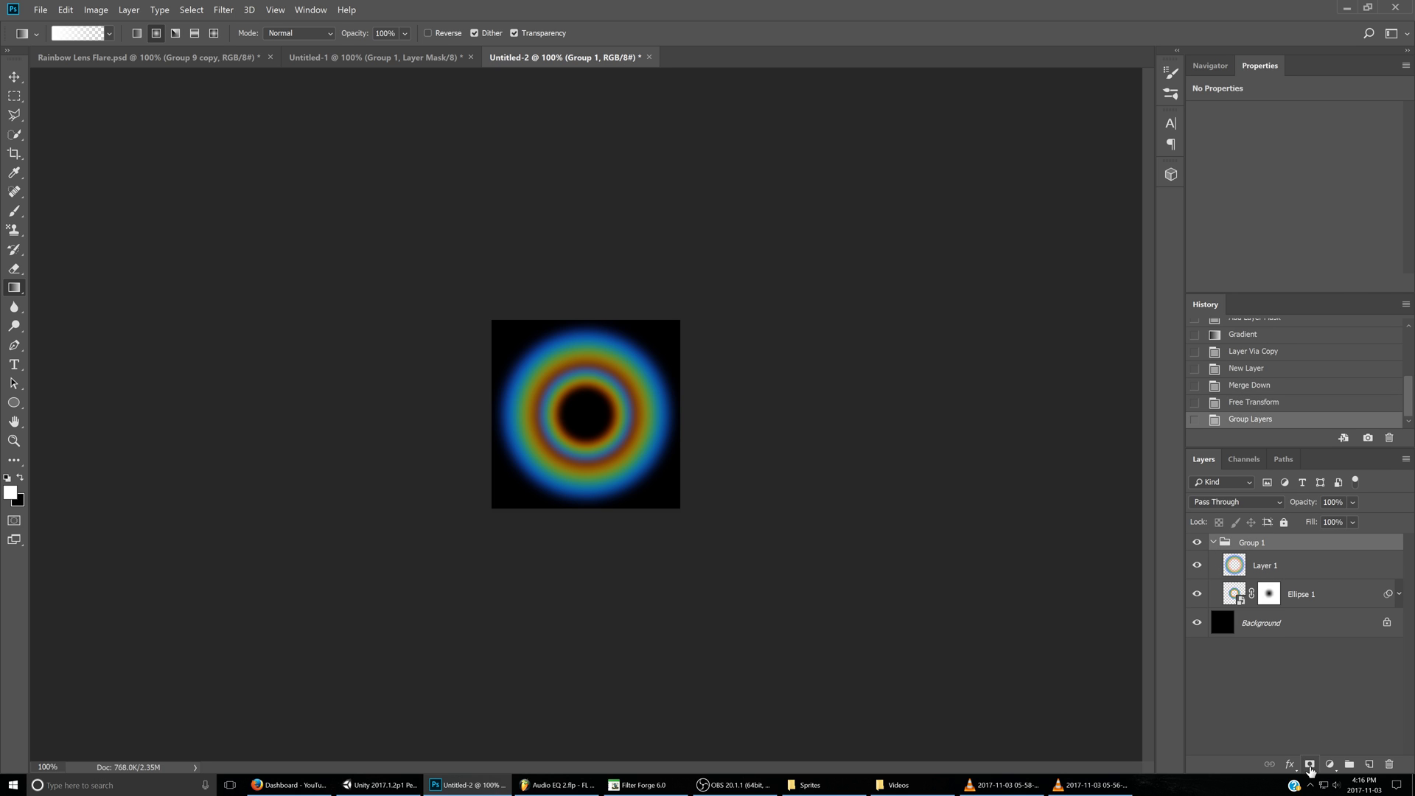
left_click(1310, 764)
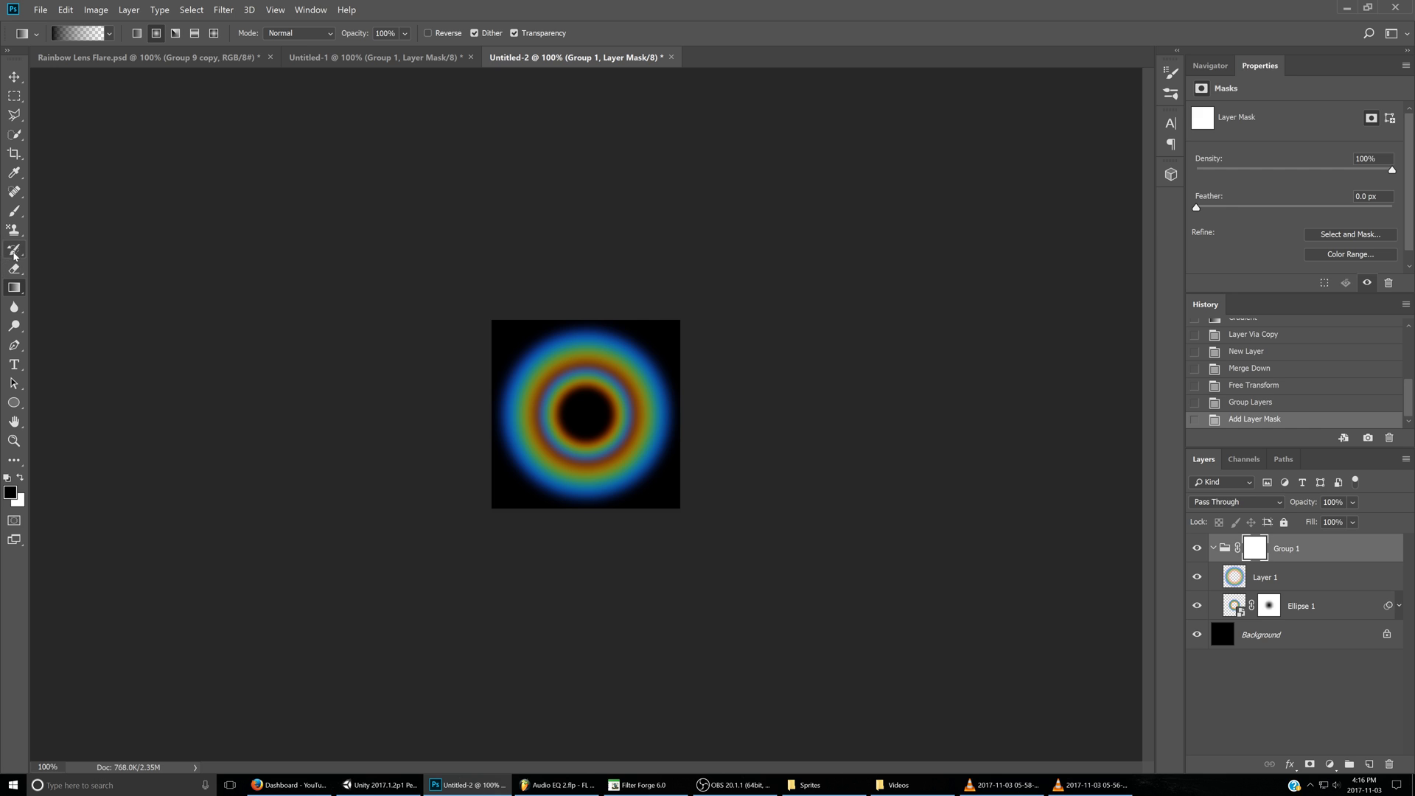
- Paint a vertical black stroke down the centre of the group's mask with a soft 202 px brush, using guides for alignment
left_click(14, 210)
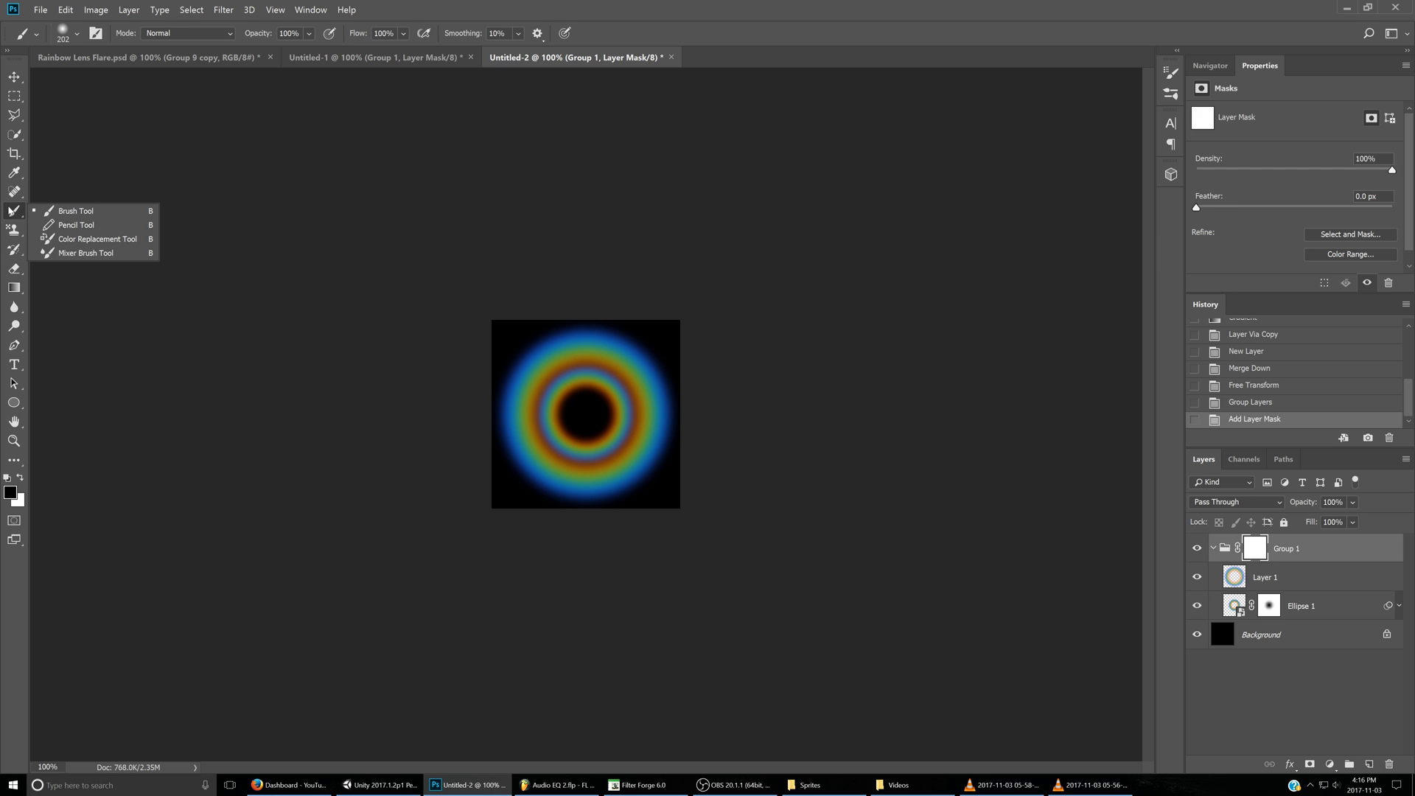
left_click(76, 33)
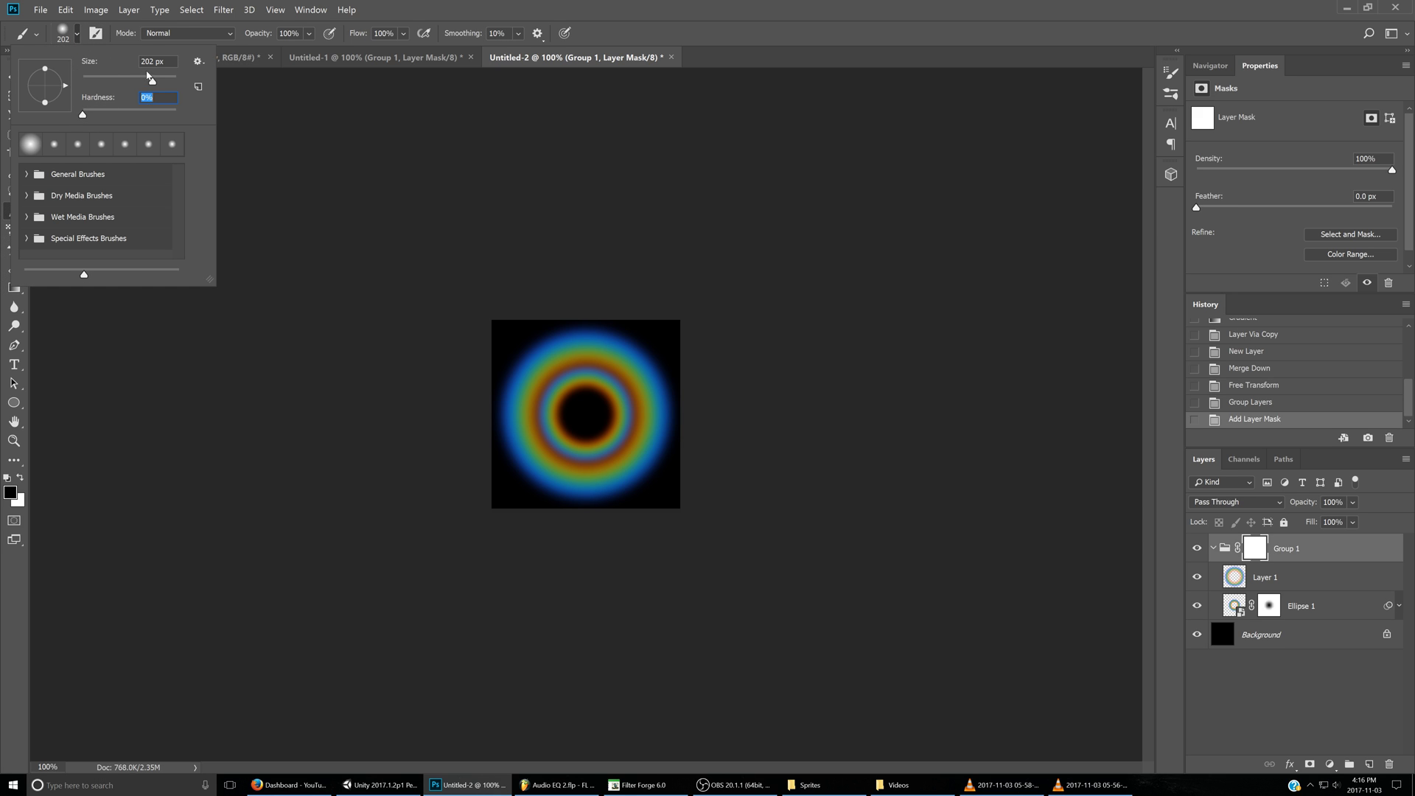
left_click(346, 6)
left_click(811, 3)
key("ctrl+semicolon")
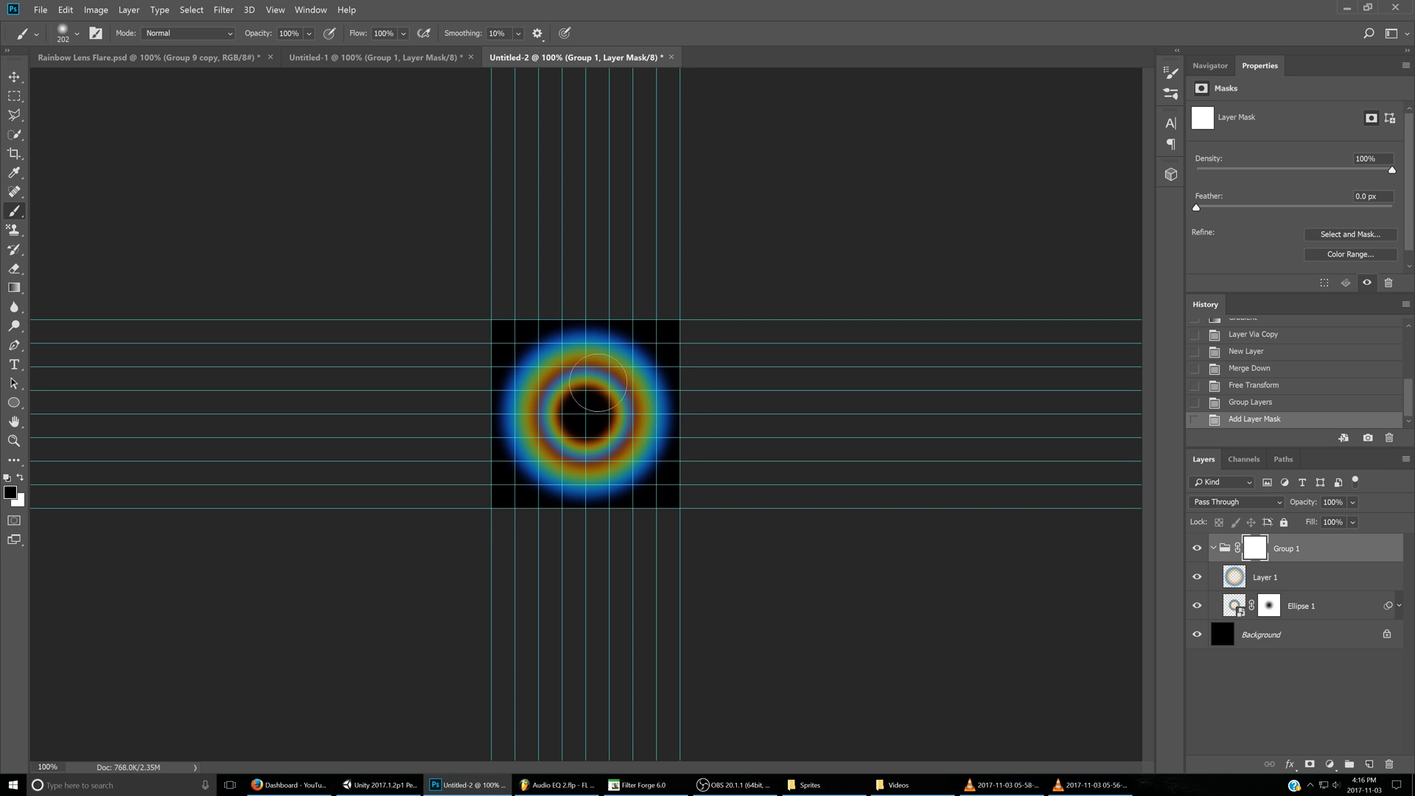
left_click_drag(587, 313, 595, 599)
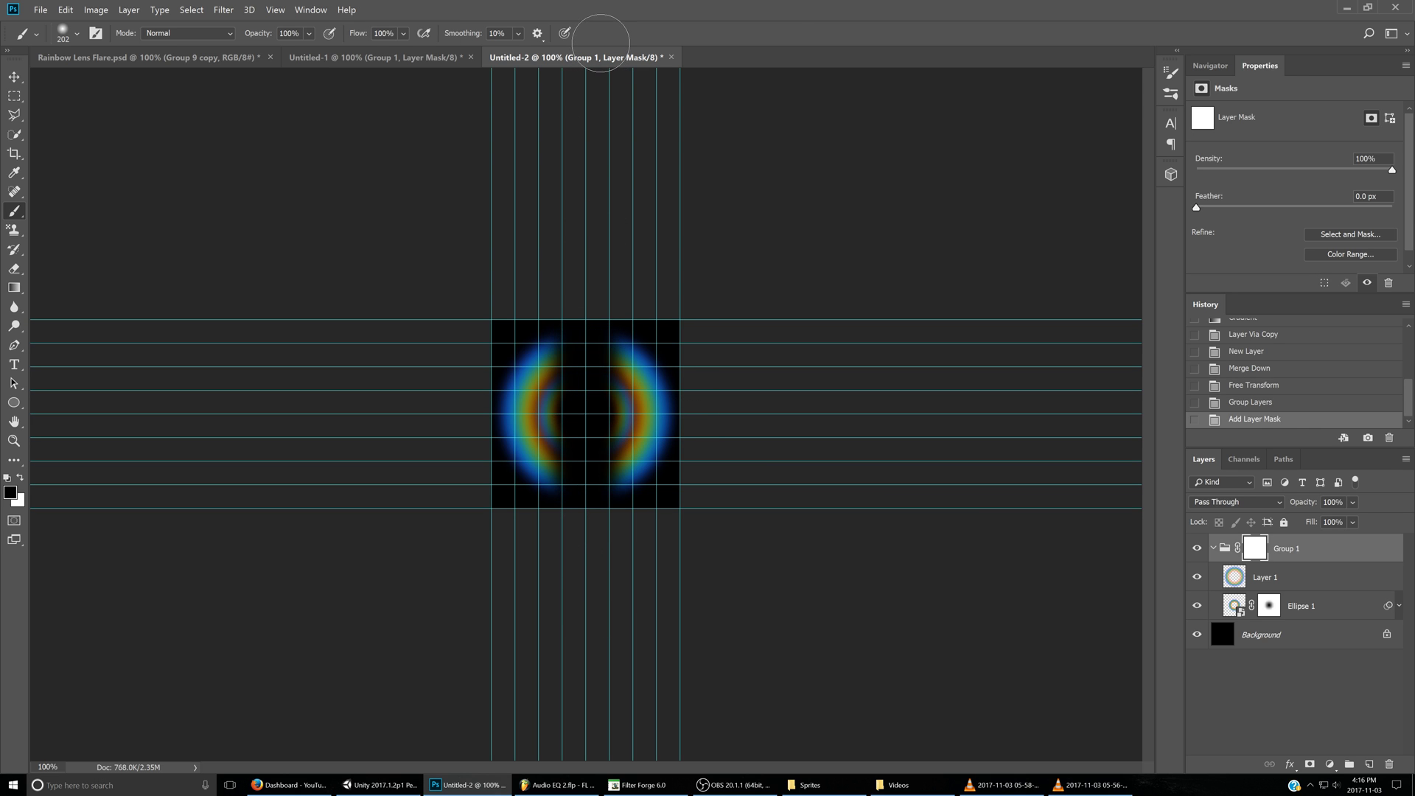
key("ctrl+z")
left_click_drag(586, 231, 579, 743)
key("ctrl+semicolon")
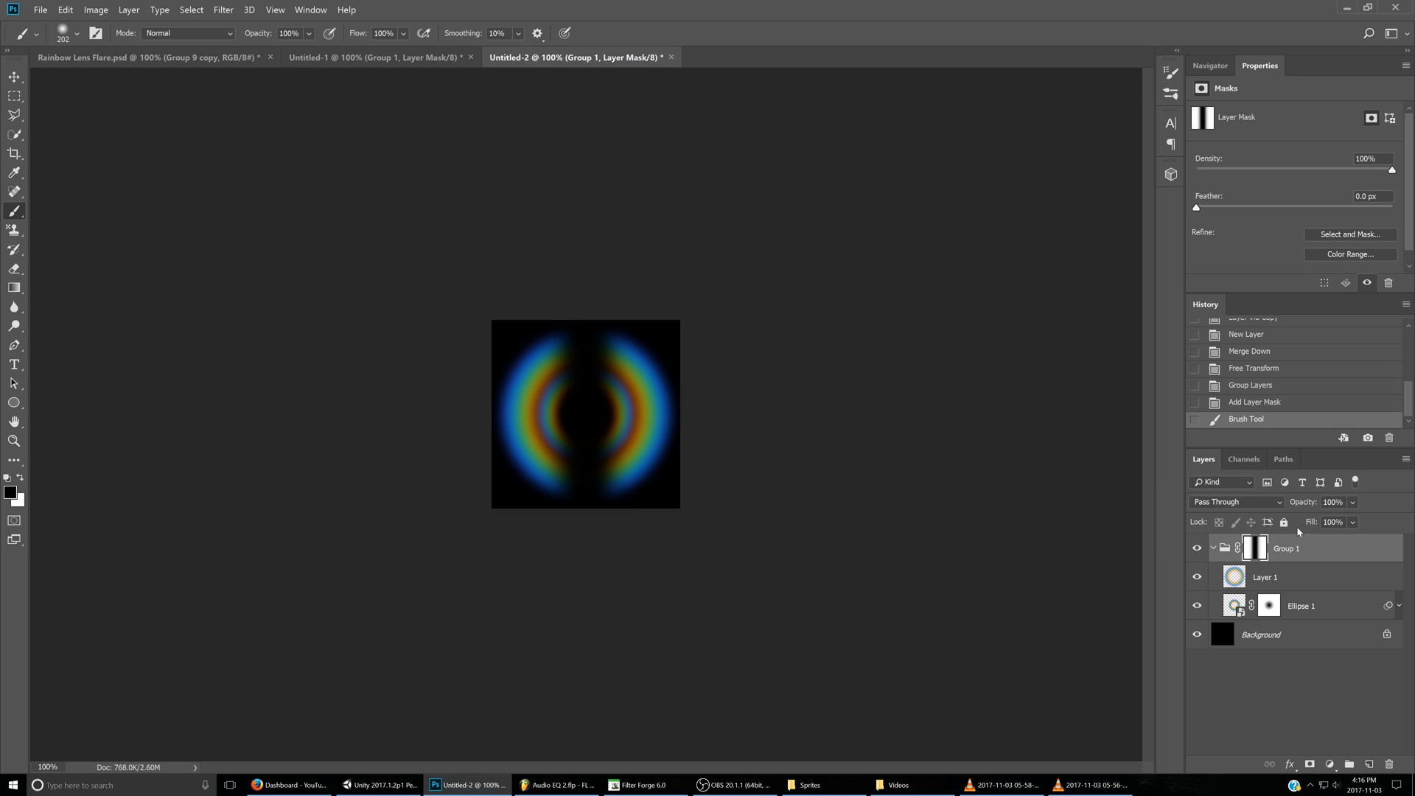
- Reduce the enlarged outer ring layer's opacity to 30%
left_click(1317, 580)
left_click_drag(1303, 502, 1252, 505)
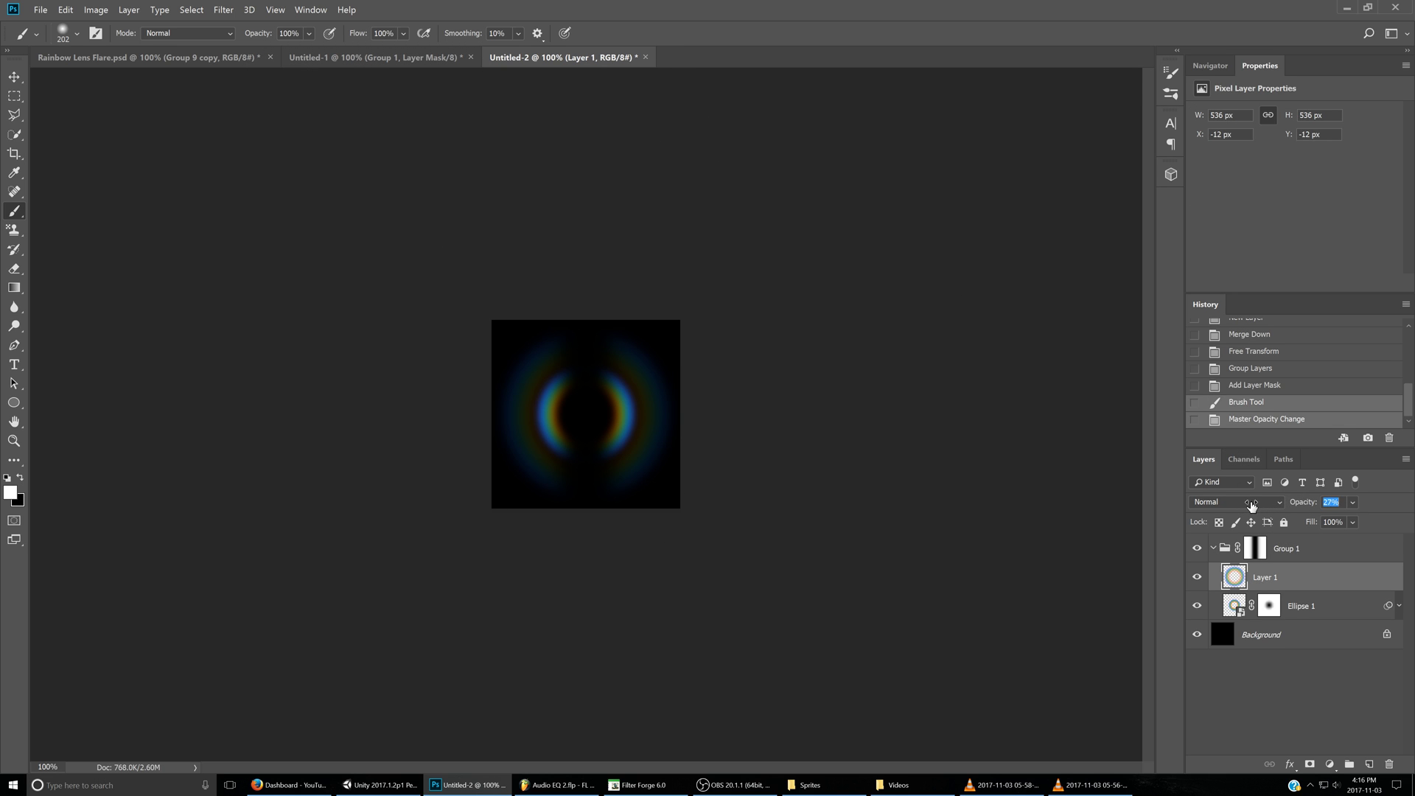
left_click(342, 63)
left_click(510, 59)
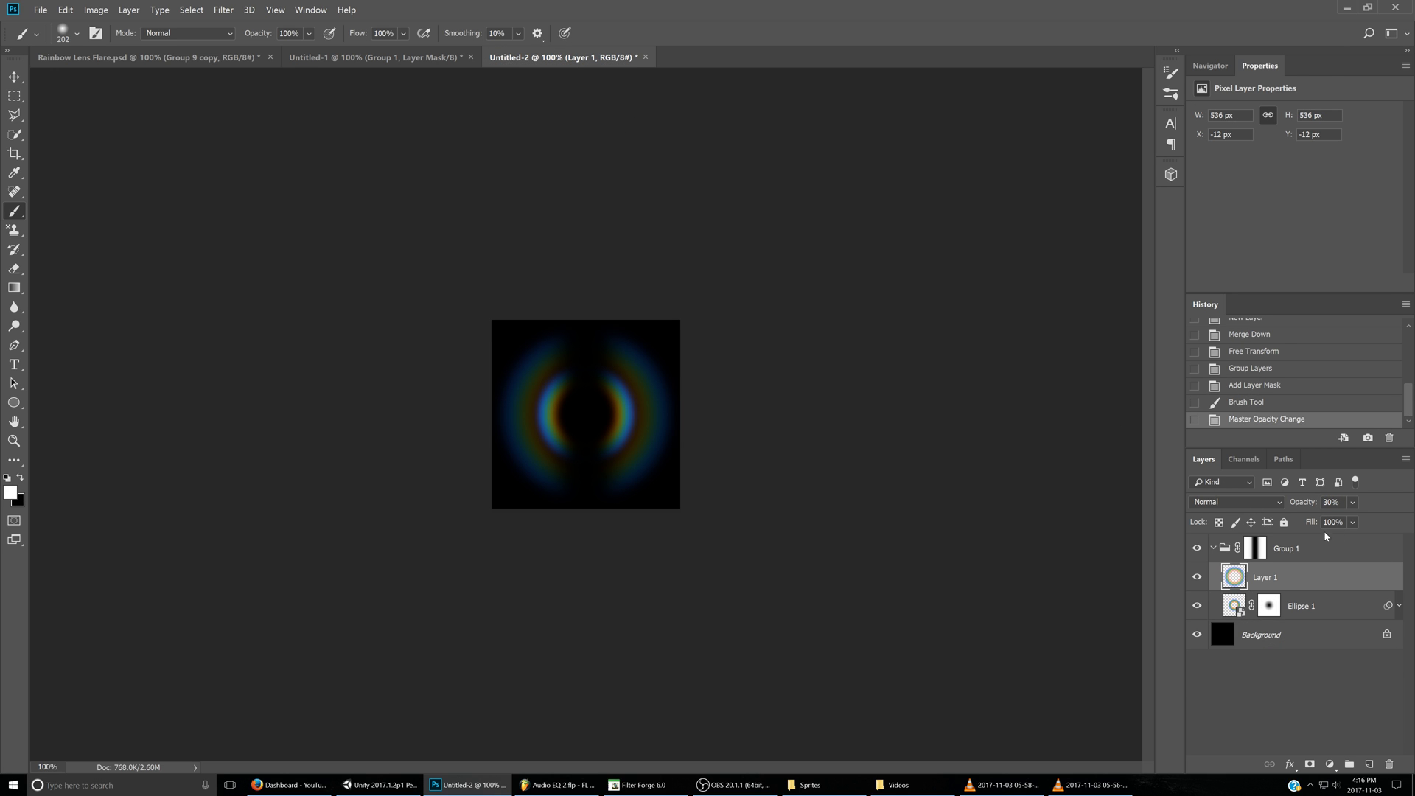
- Apply a light blue Color Overlay at 52% opacity to the outer ring, checking the hue against the reference clip
double_click(1363, 581)
left_click(1003, 785)
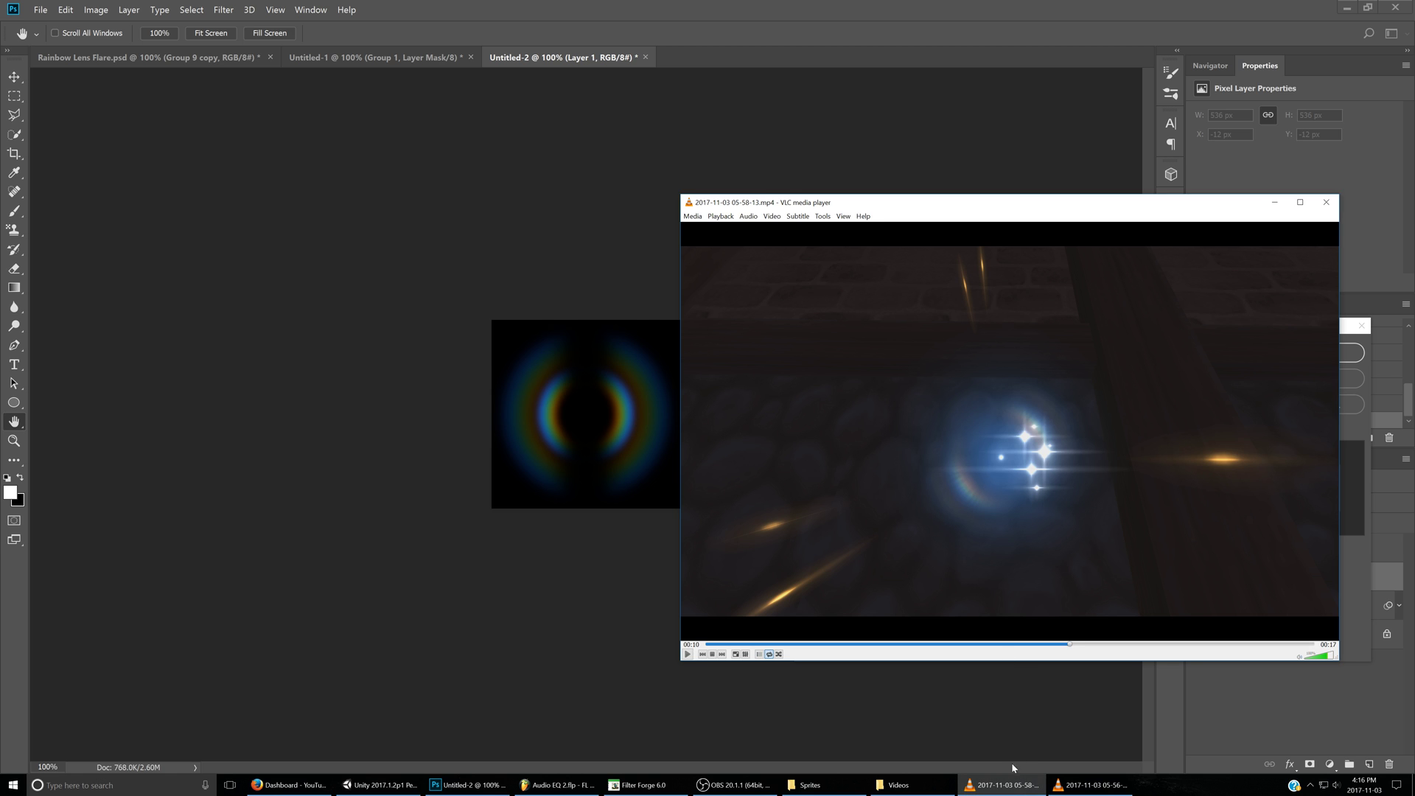
left_click(1004, 784)
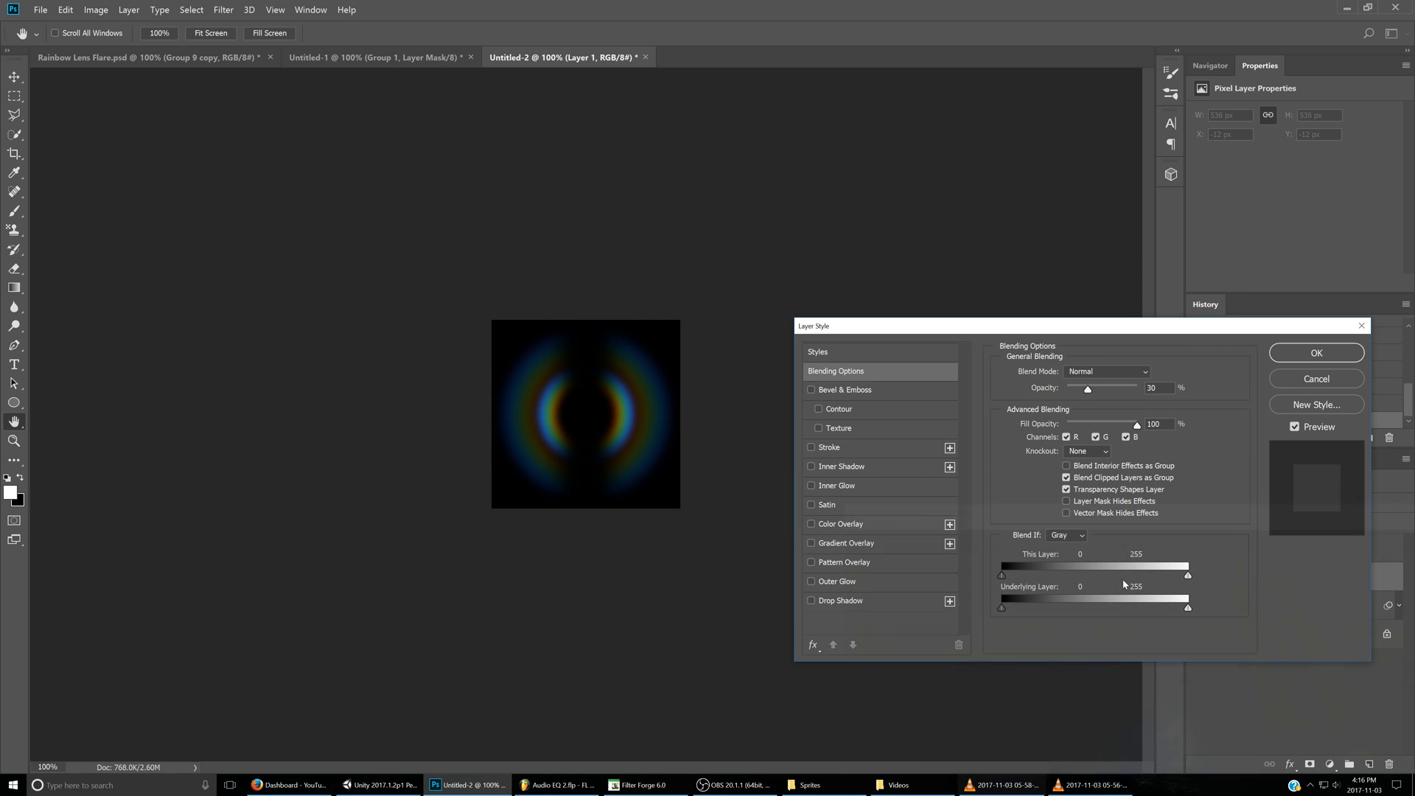
left_click(812, 524)
left_click(1154, 371)
mouse_move(1094, 369)
left_mouse_down()
mouse_move(1059, 369)
mouse_move(1060, 396)
mouse_move(1119, 392)
mouse_move(1057, 390)
mouse_move(1089, 388)
left_mouse_up()
left_click(1231, 360)
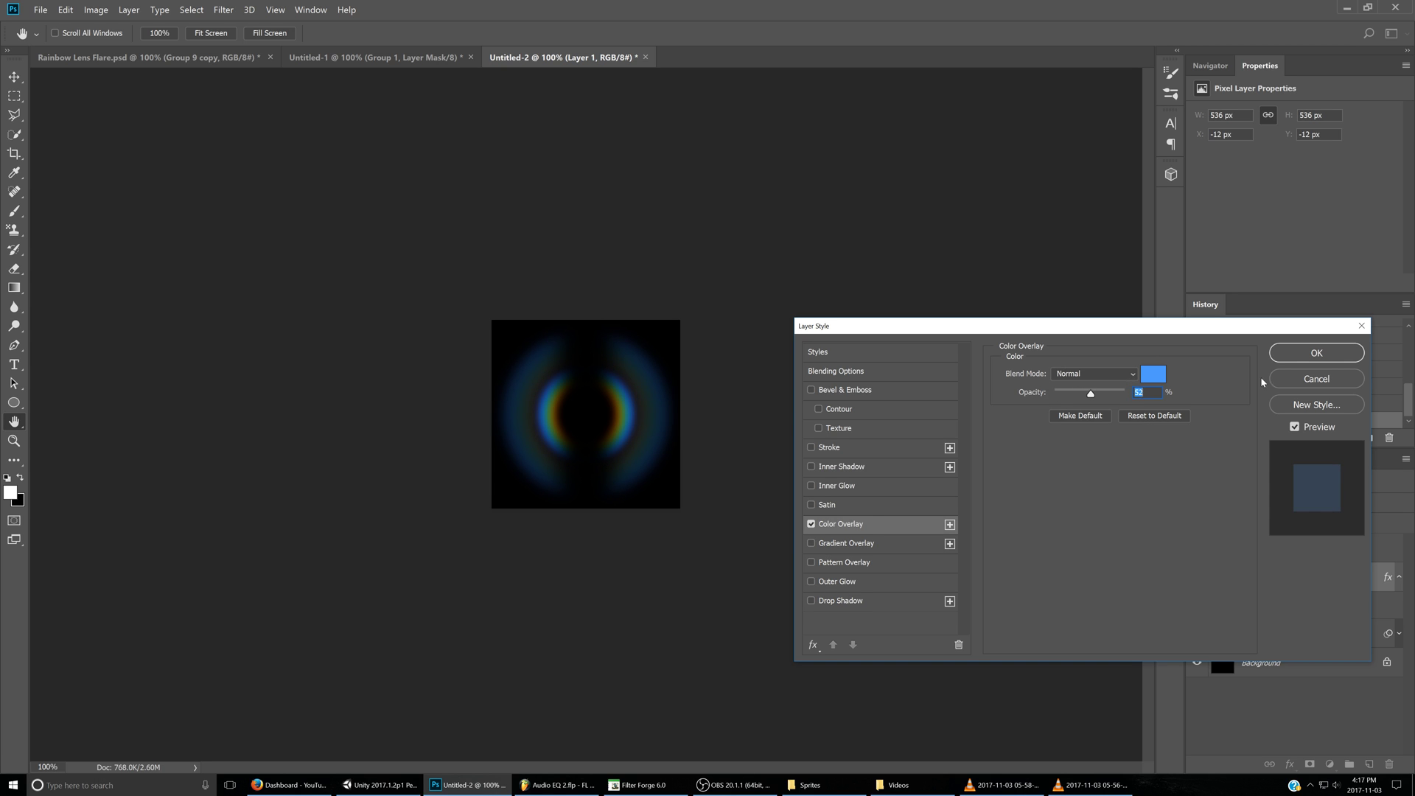
left_click(1316, 353)
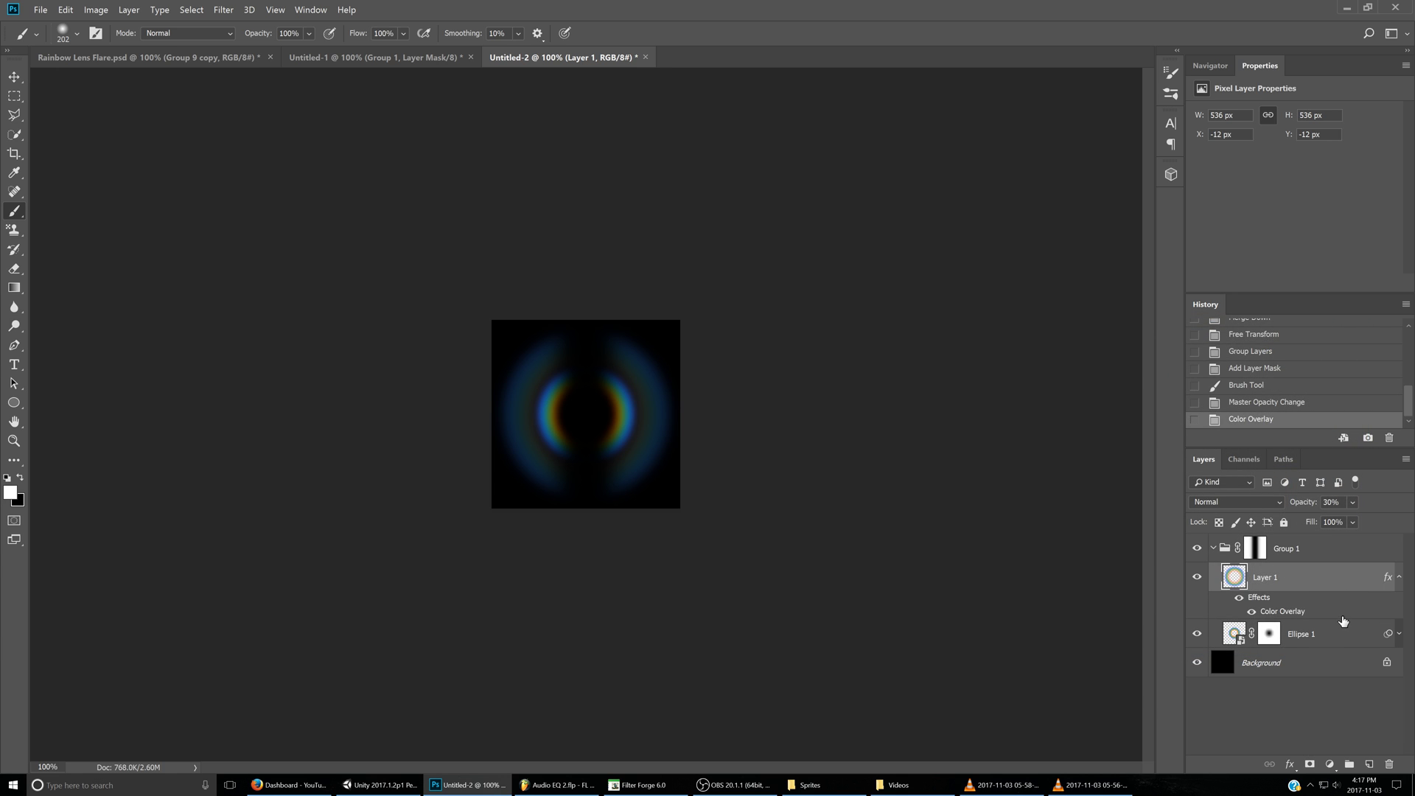
- Apply a white Color Overlay at 13% opacity to the inner ring, comparing it with the reference clip
left_click(1356, 632)
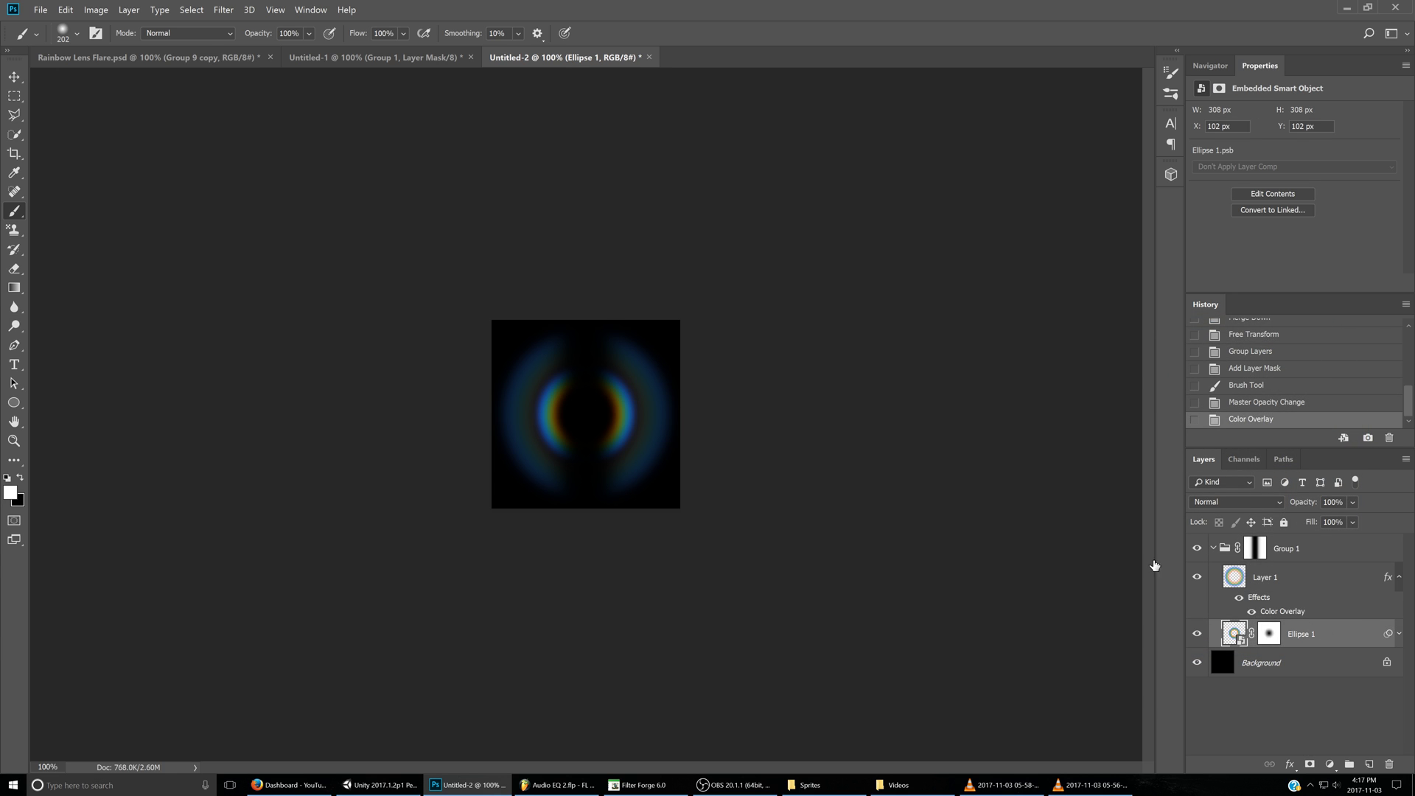
double_click(1241, 589)
left_click(1001, 785)
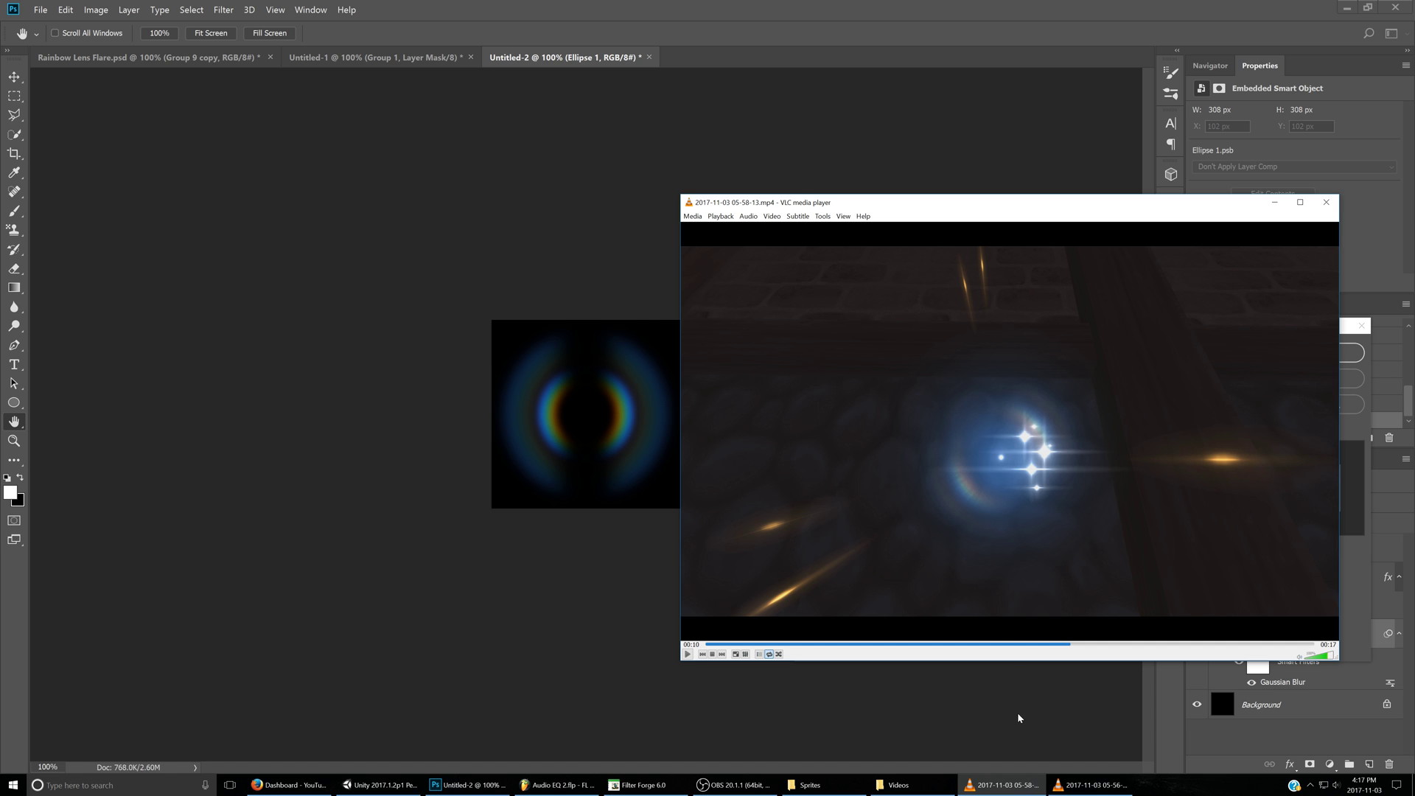
left_click(1002, 785)
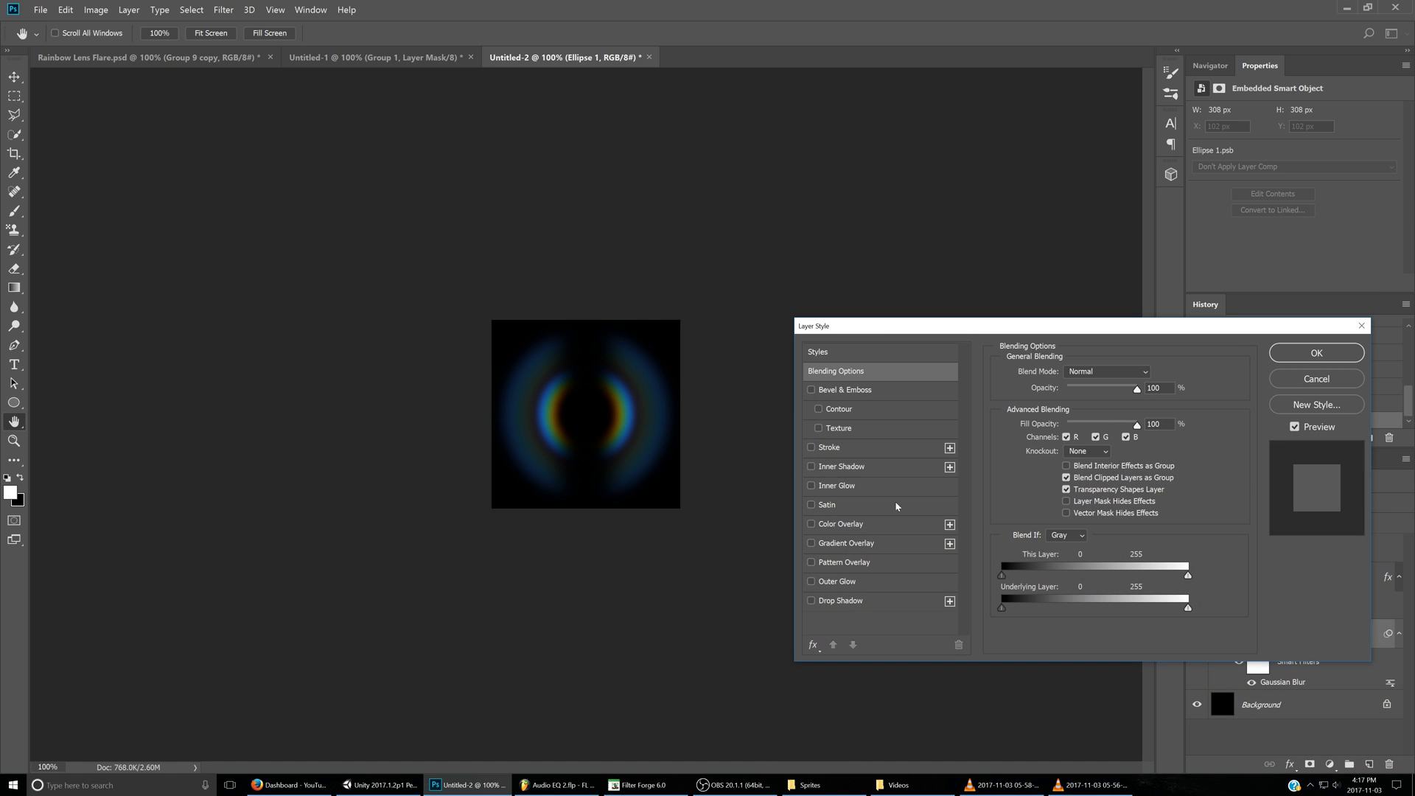
left_click(839, 524)
left_click(1159, 378)
left_click_drag(991, 409, 728, 250)
left_click(1245, 363)
left_click_drag(1091, 393, 1063, 396)
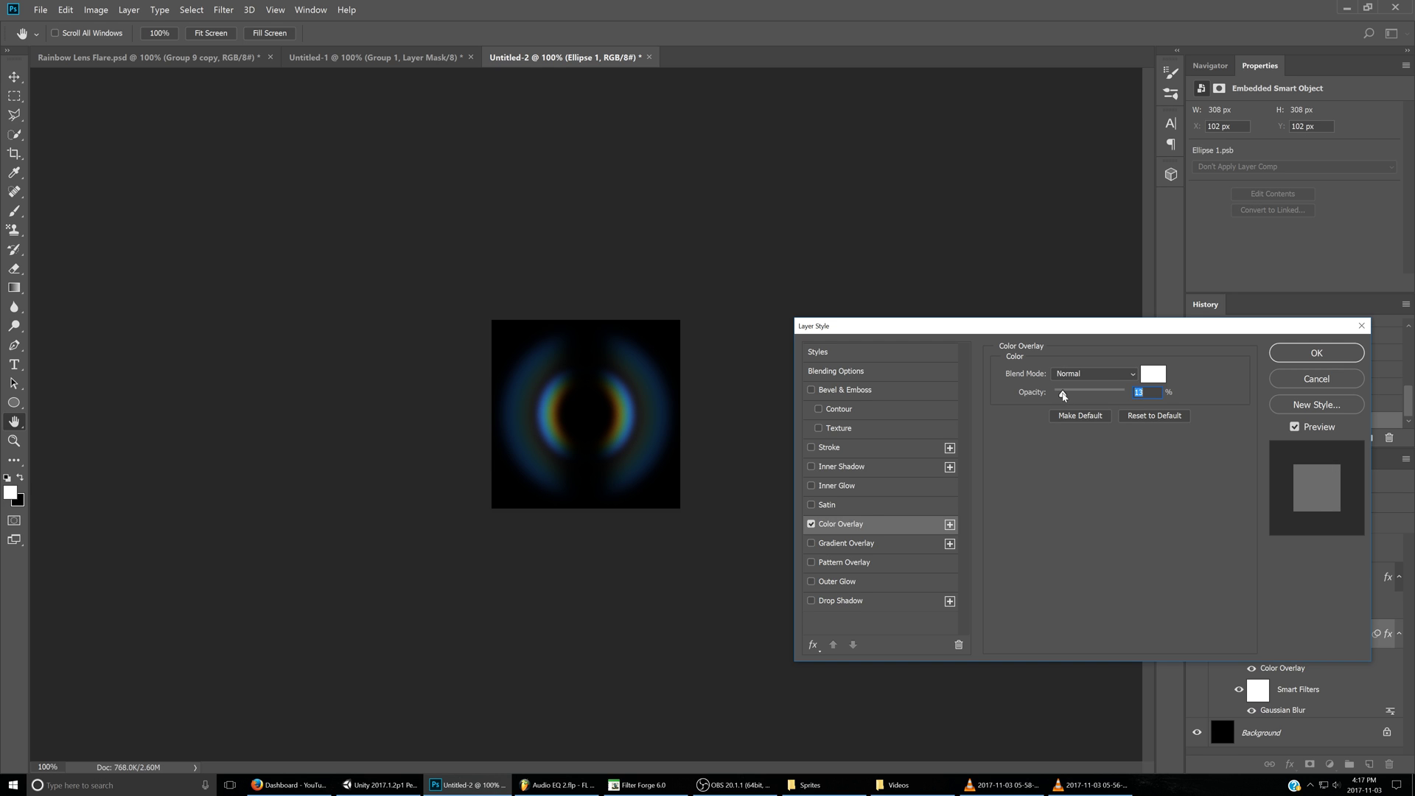
left_click(1316, 353)
- Examine the radial streak texture layer in Rainbow Lens Flare.psd and Untitled-1, then return to Untitled-2
left_click(236, 58)
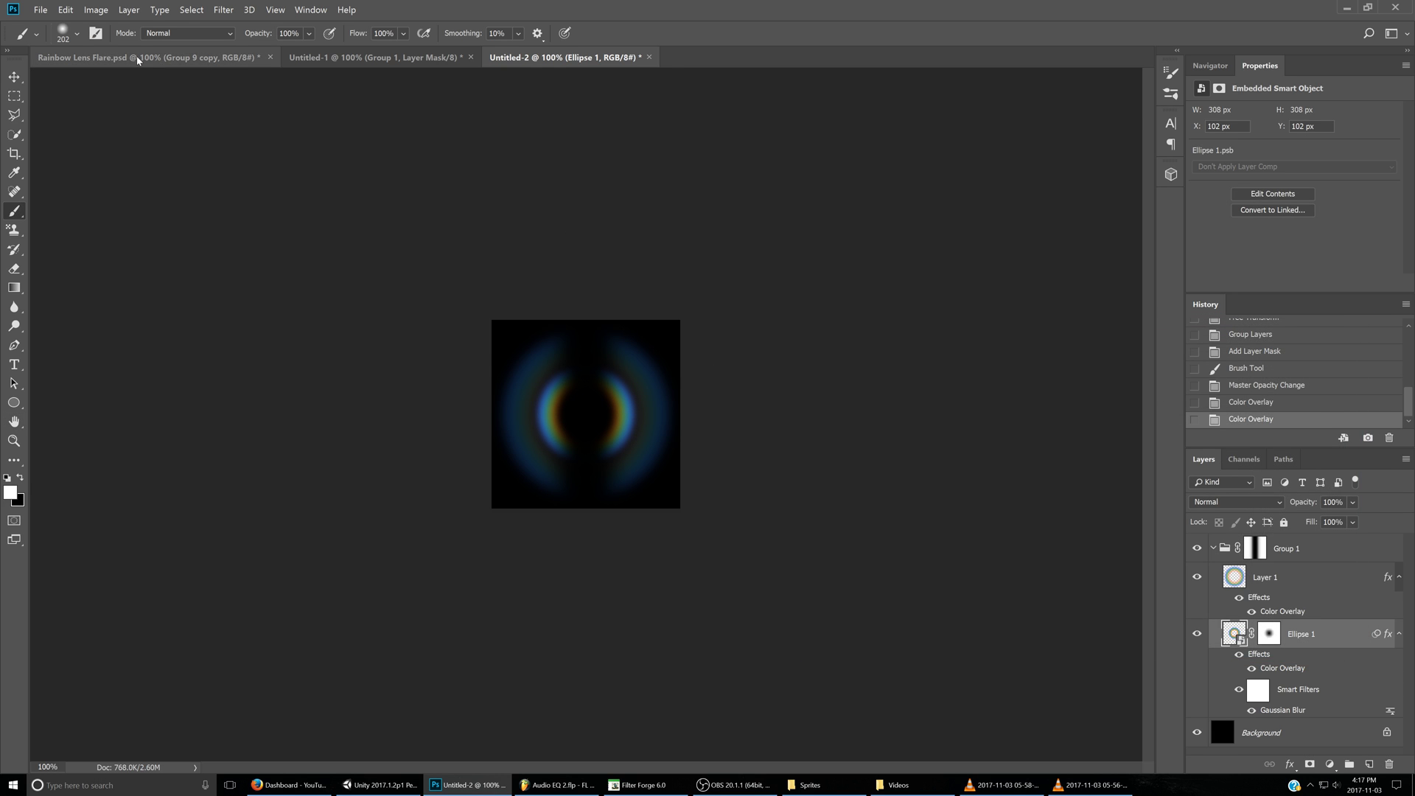
left_click(527, 57)
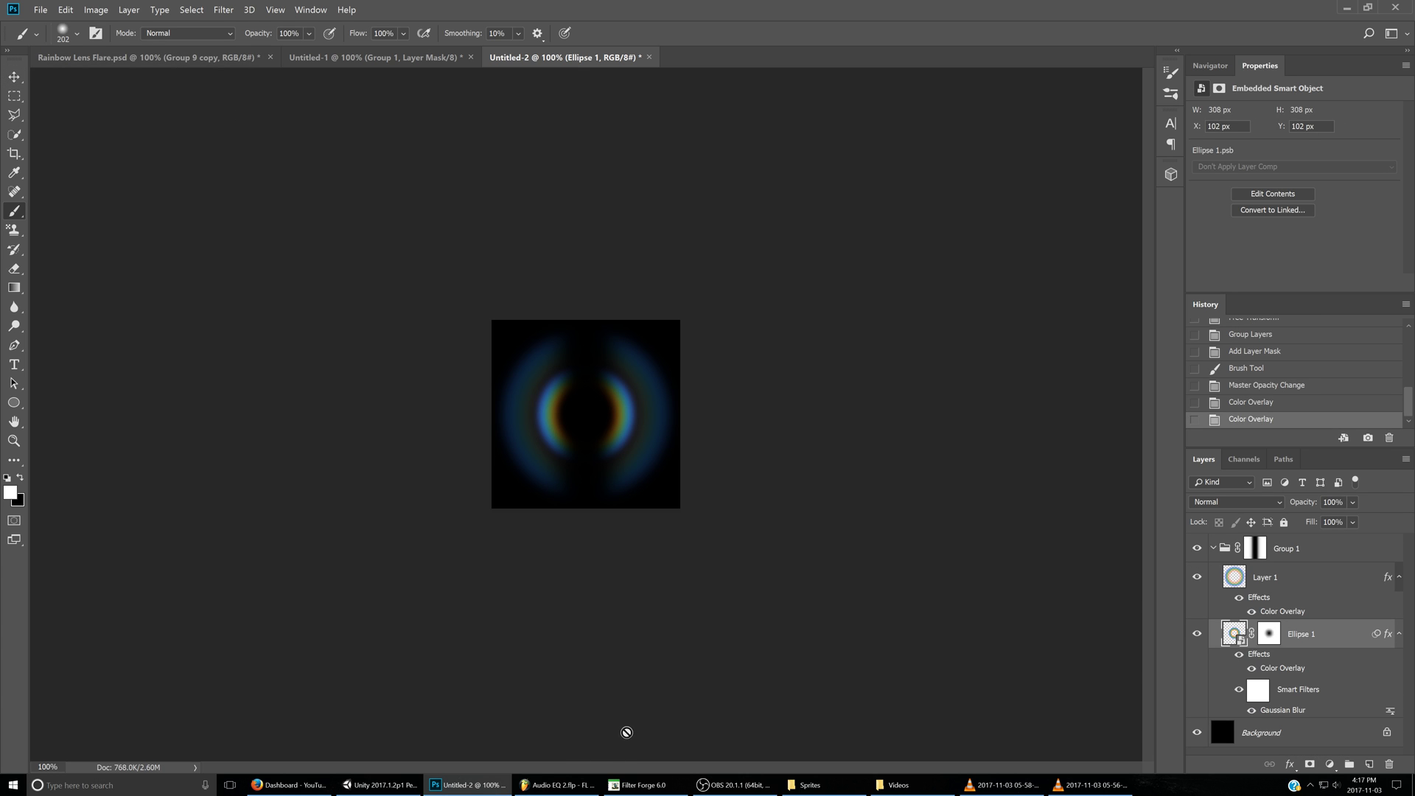
key("ctrl+Tab")
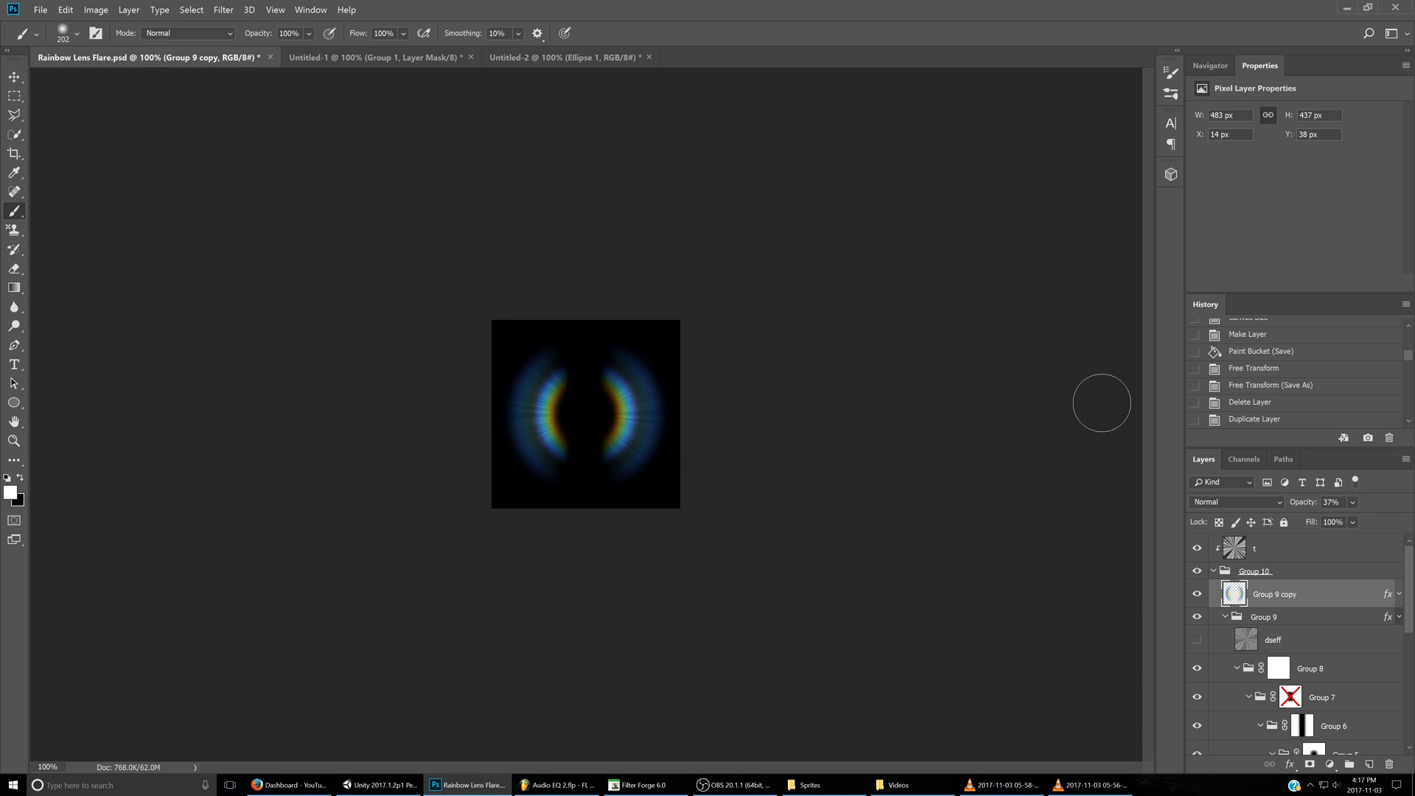
left_click(1261, 556)
left_click(343, 59)
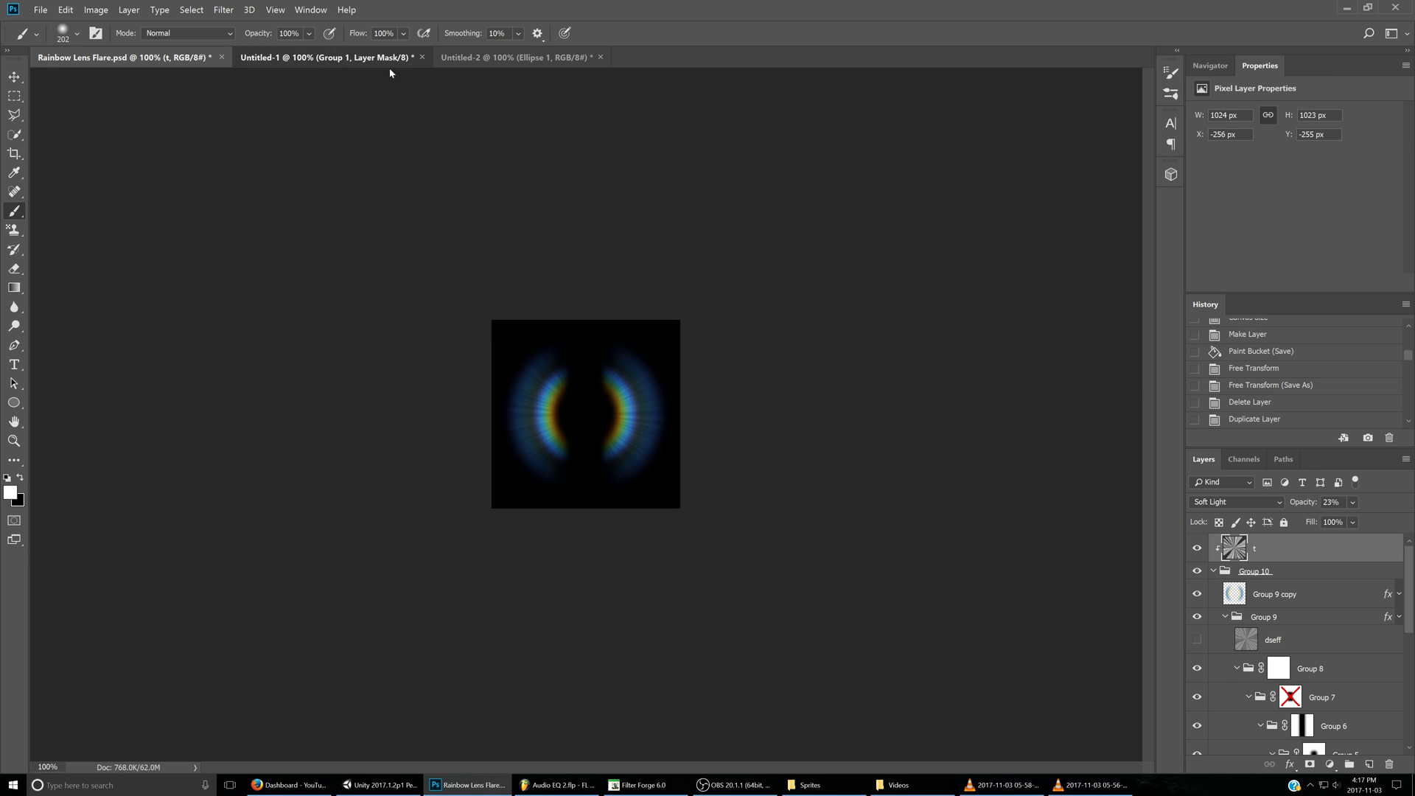
left_click(1270, 552)
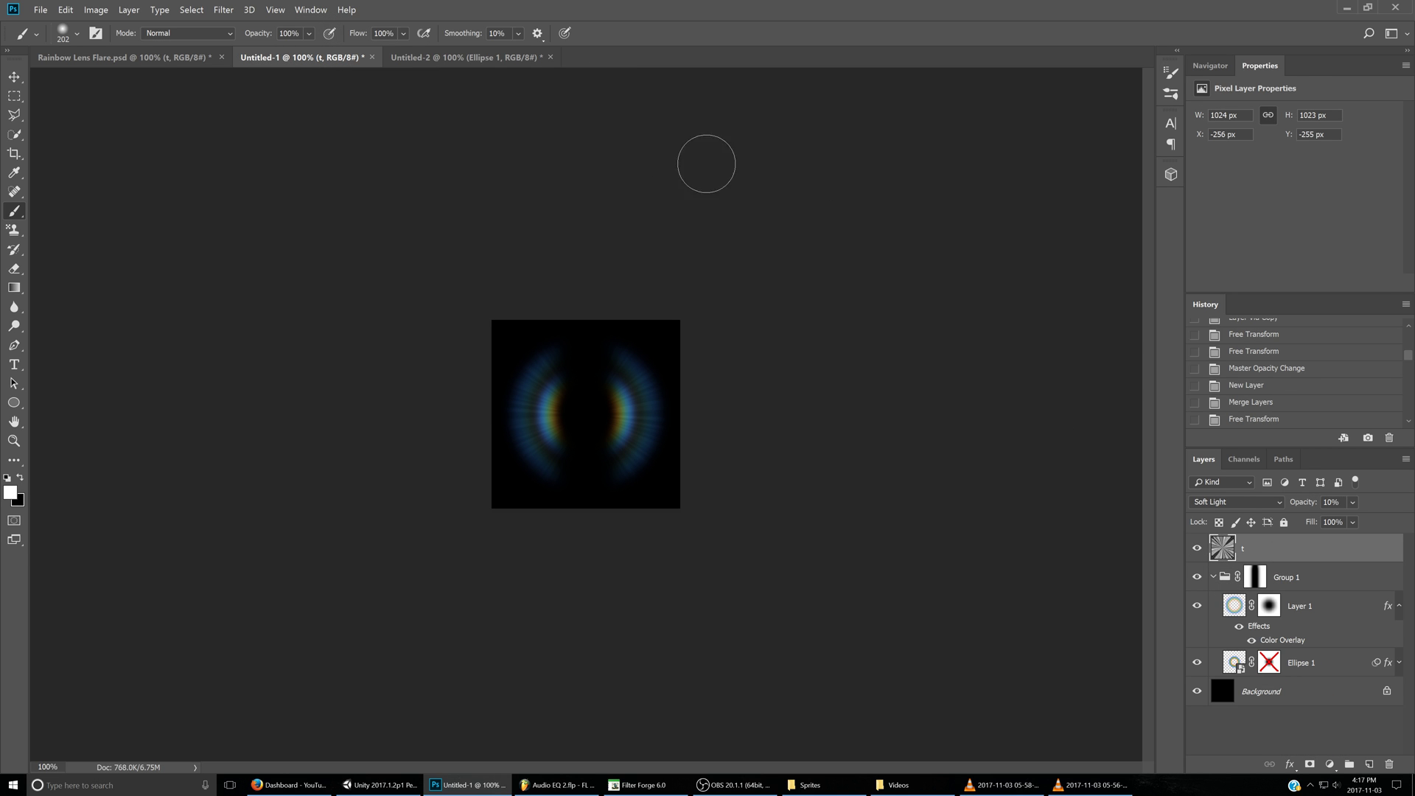
left_click(464, 58)
- Switch to Filter Forge, delete the unconnected upper set of gradient components, and move the Result component nearer the remaining network
left_click(622, 785)
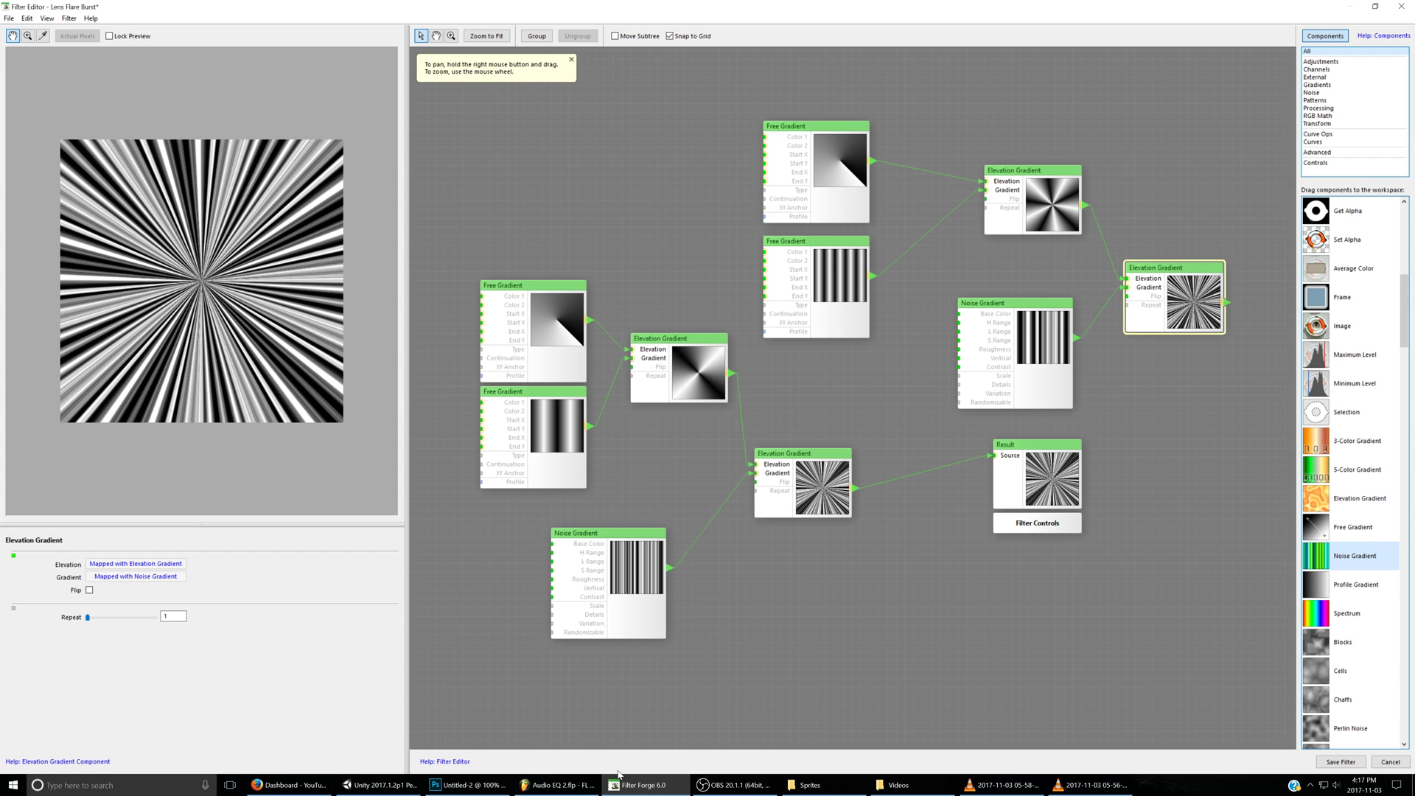
left_click_drag(774, 78, 1224, 366)
key("Delete")
left_click_drag(1068, 462, 995, 432)
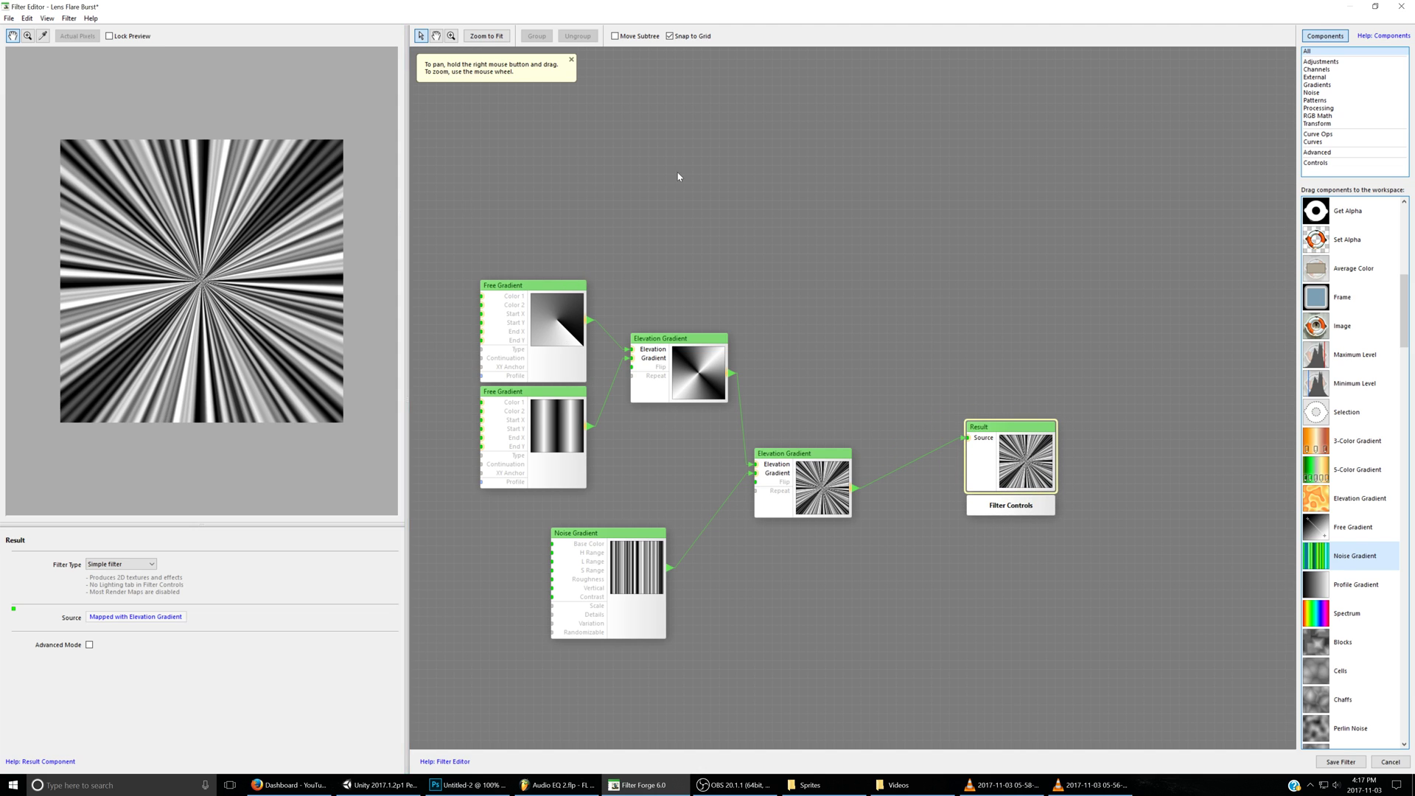
- Add a Free Gradient component above the existing network and set its type to Angular
left_click_drag(1339, 532, 578, 122)
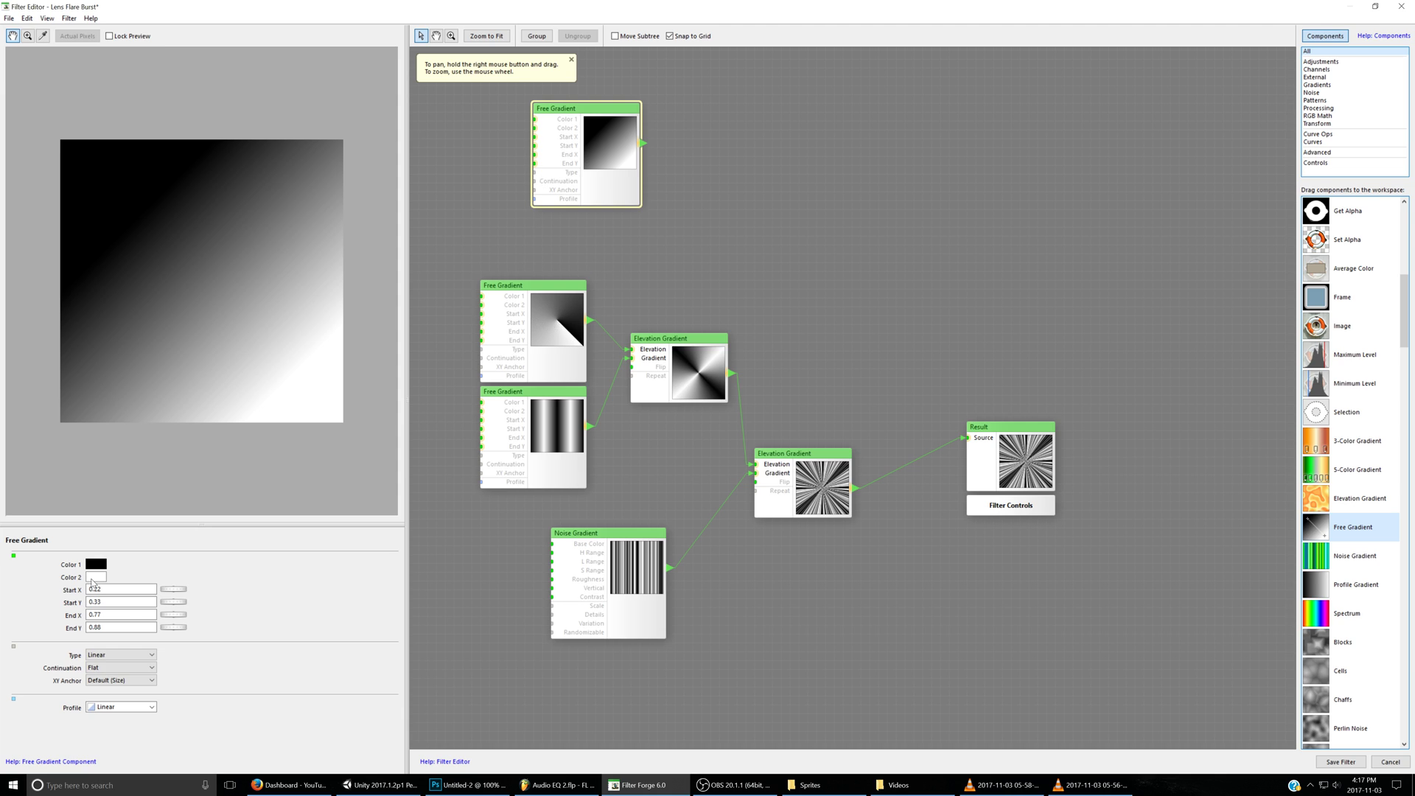
left_click(118, 655)
left_click(107, 671)
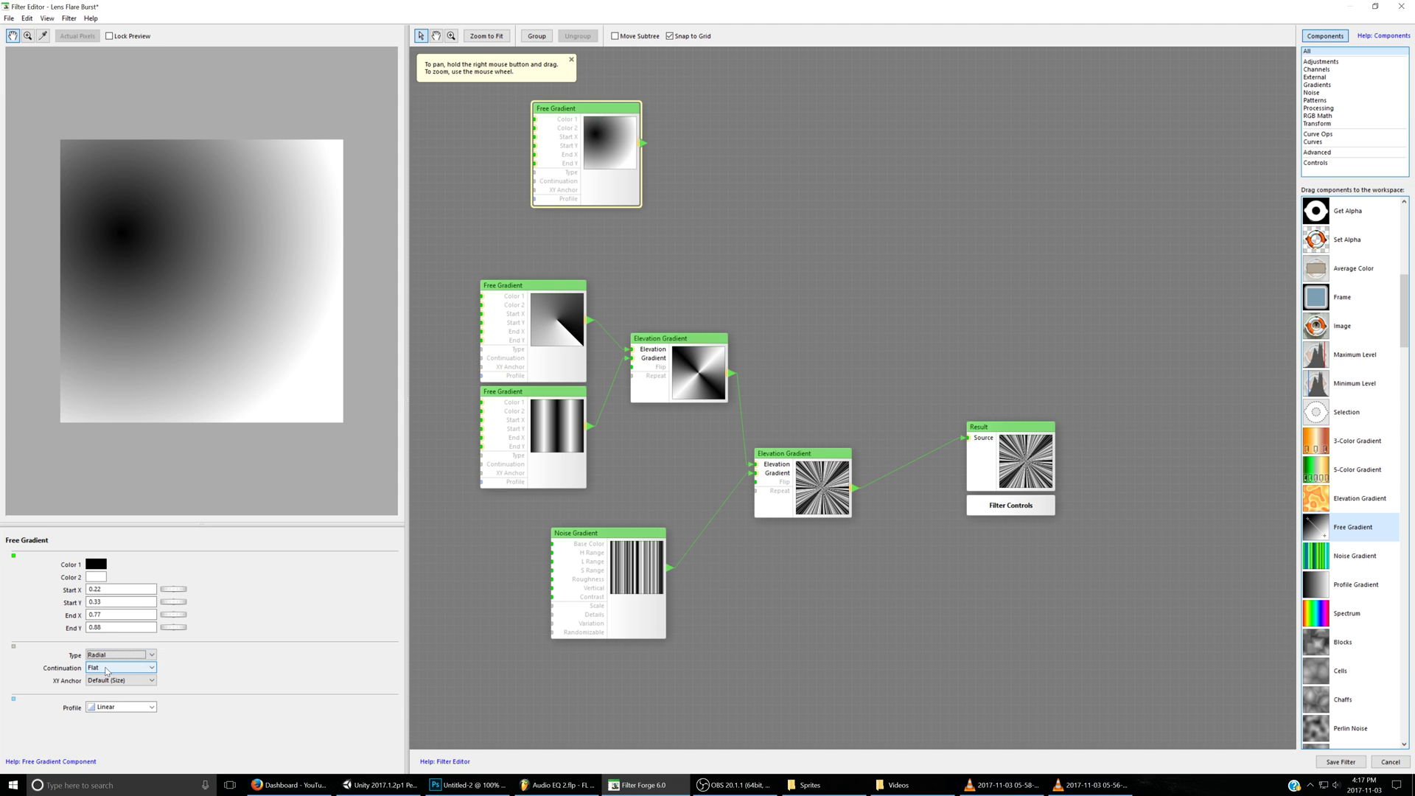
left_click(118, 655)
left_click(110, 679)
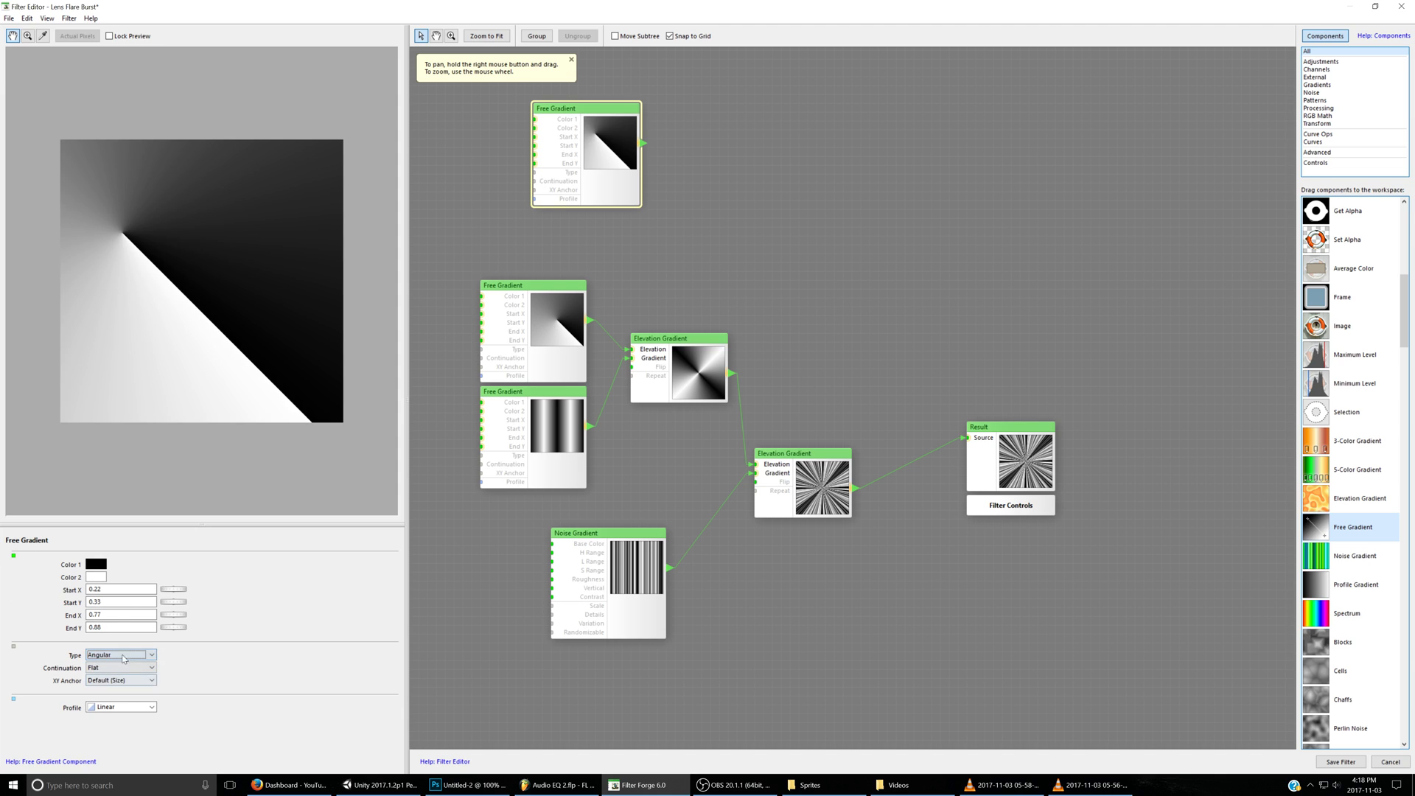
- Set the new Free Gradient's Start X and Start Y to 0.5, and End X and End Y to 1
left_click(101, 589)
key("BackSpace")
key("BackSpace")
type("5")
key("Tab")
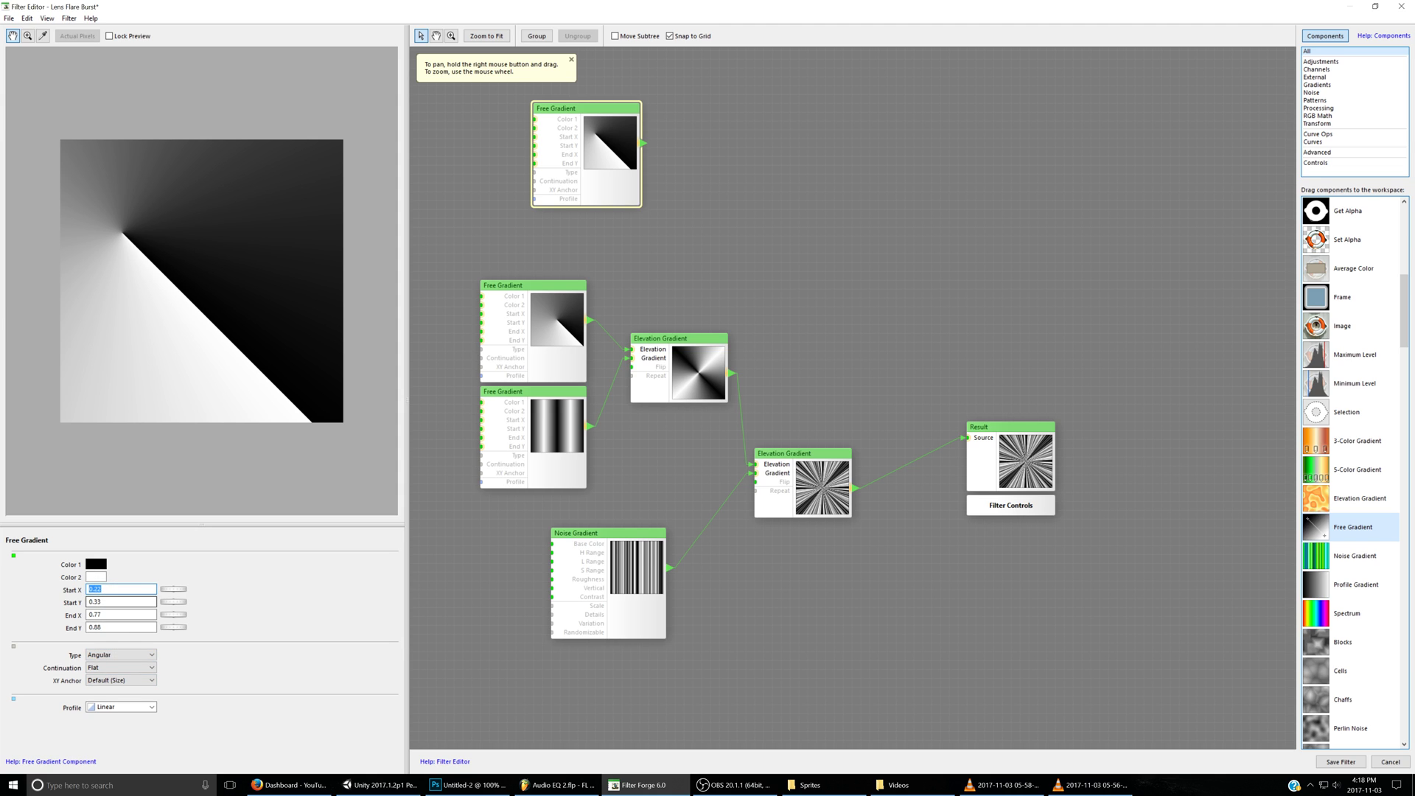
type(".5")
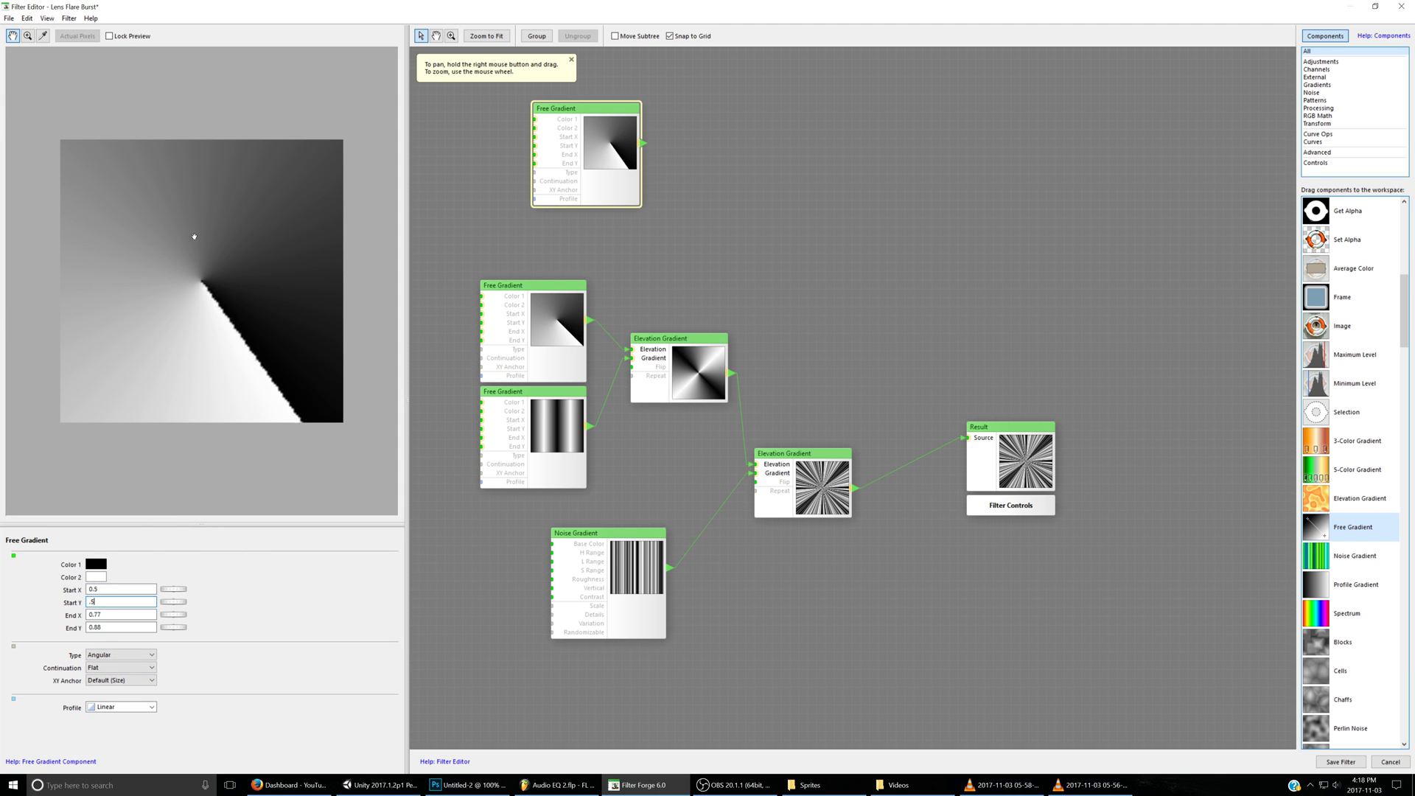
key("Tab")
type("1")
key("Tab")
type("1")
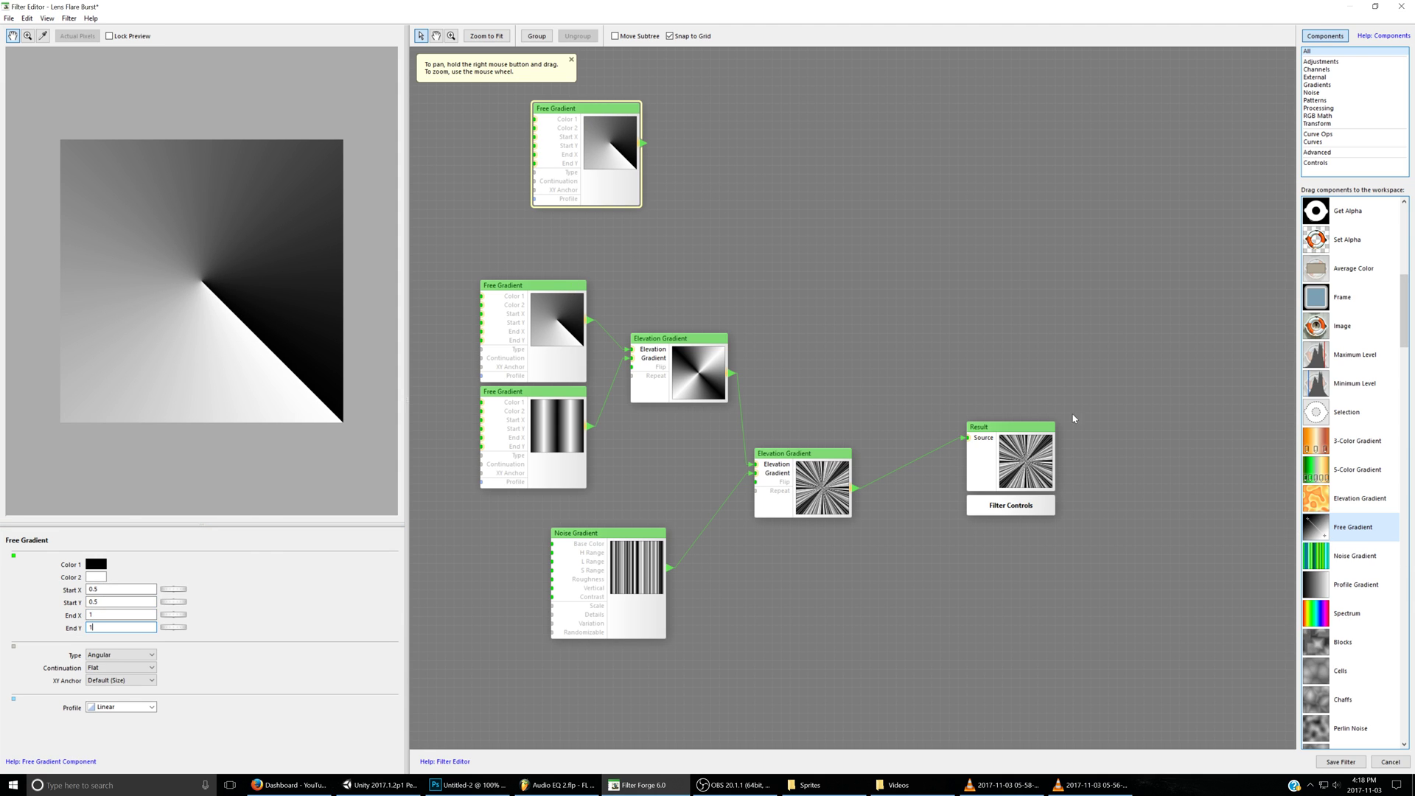
- Add a second Free Gradient component below the new Angular one and set its Continuation to Mirror
left_click_drag(1348, 536, 710, 206)
left_click(120, 667)
left_click(111, 687)
- Set the mirrored Free Gradient's Start X, Start Y and End Y to 0, and its End X to 0.25
left_click(123, 592)
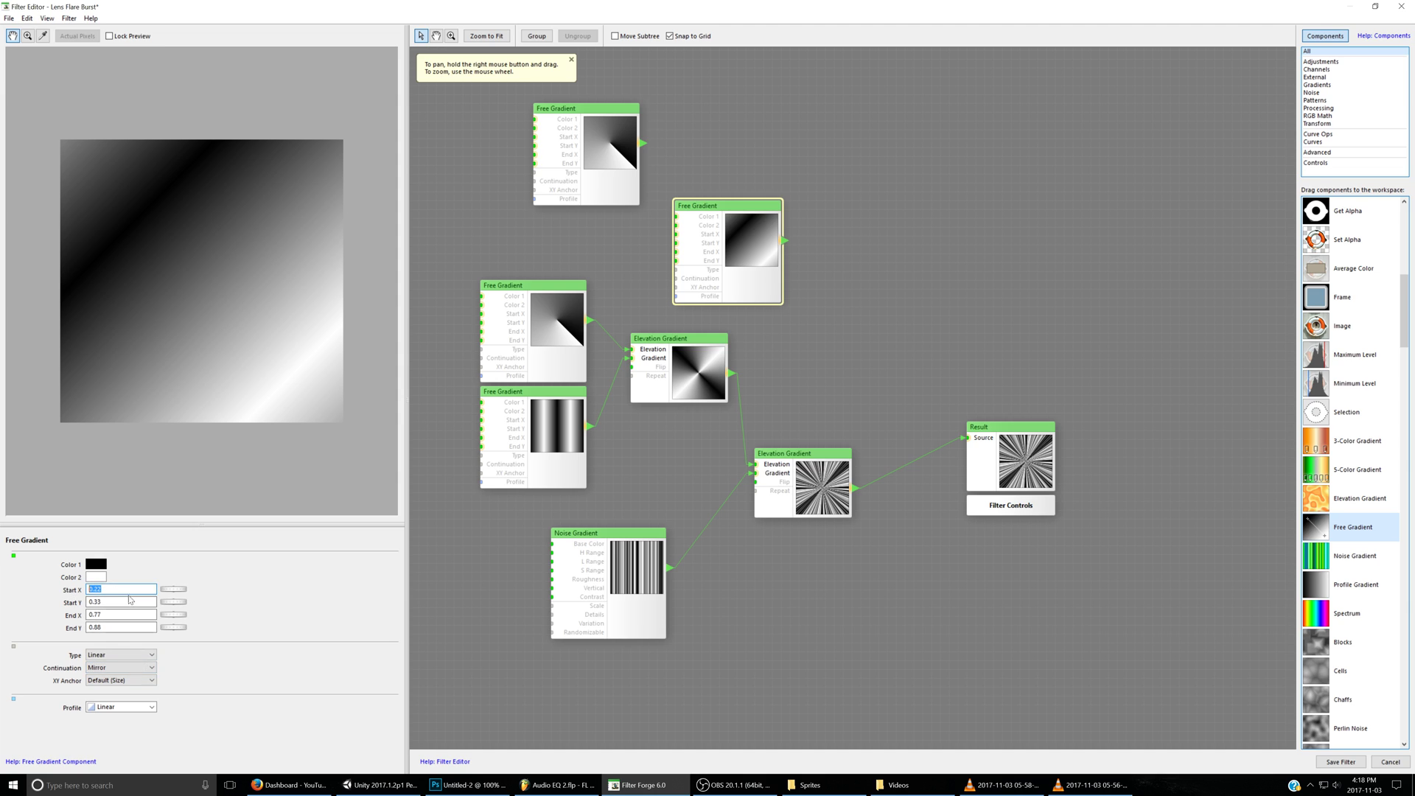
type("0")
left_click(119, 603)
type("0")
left_click_drag(104, 629, 57, 616)
type("0")
key("BackSpace")
type(".5")
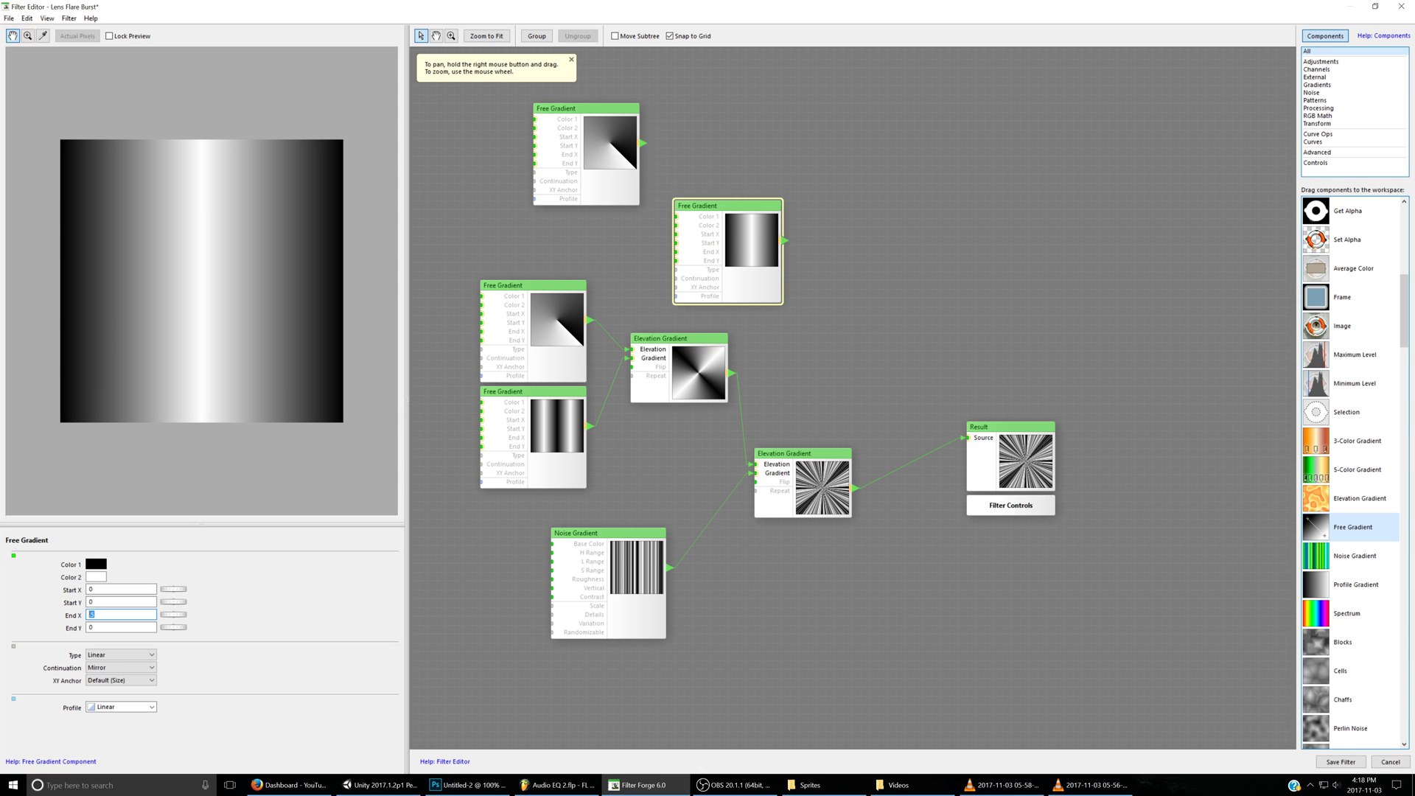
type("25")
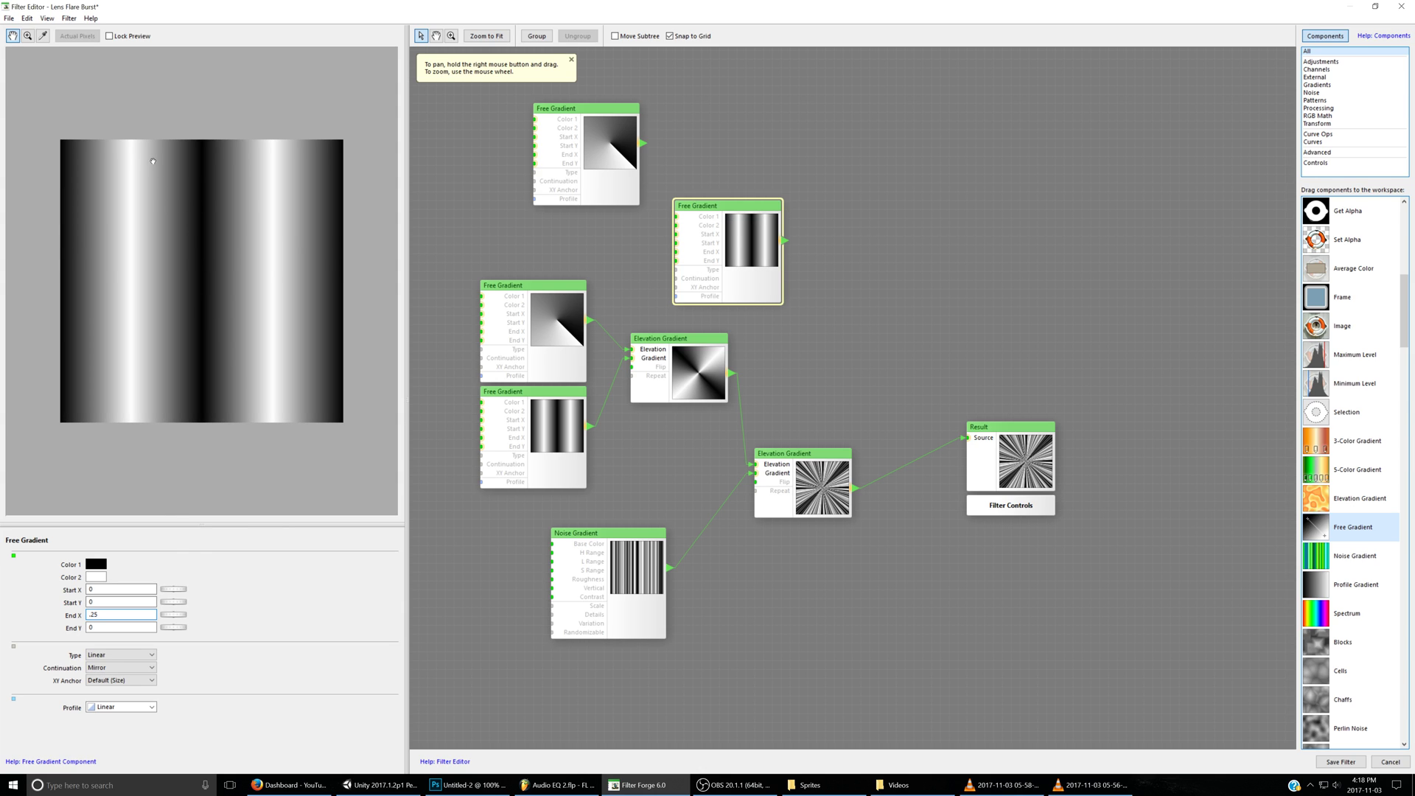
- Stack the two new Free Gradients and connect the angular one to Elevation and the mirrored one to Gradient of a new Elevation Gradient
left_click_drag(732, 207, 714, 198)
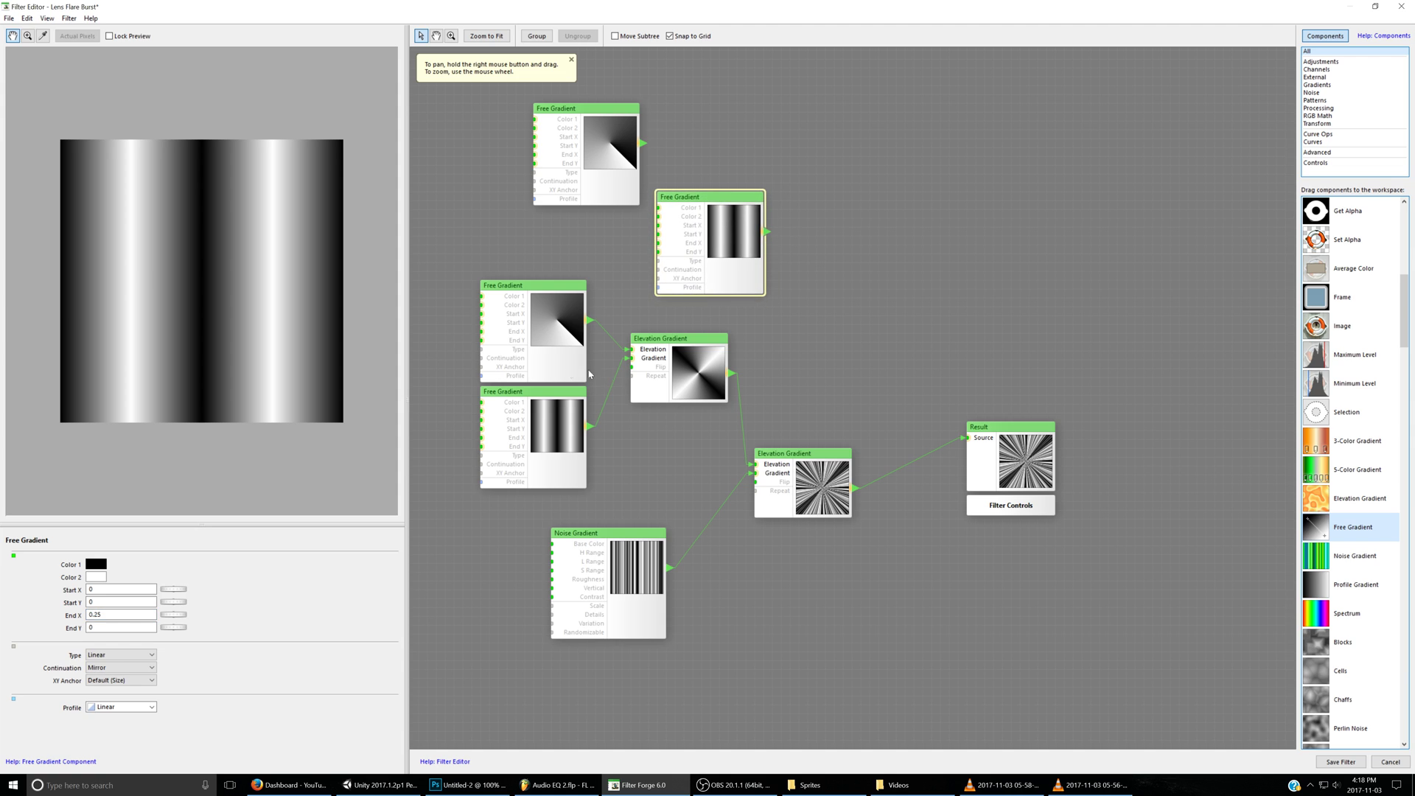
left_click_drag(575, 108, 697, 80)
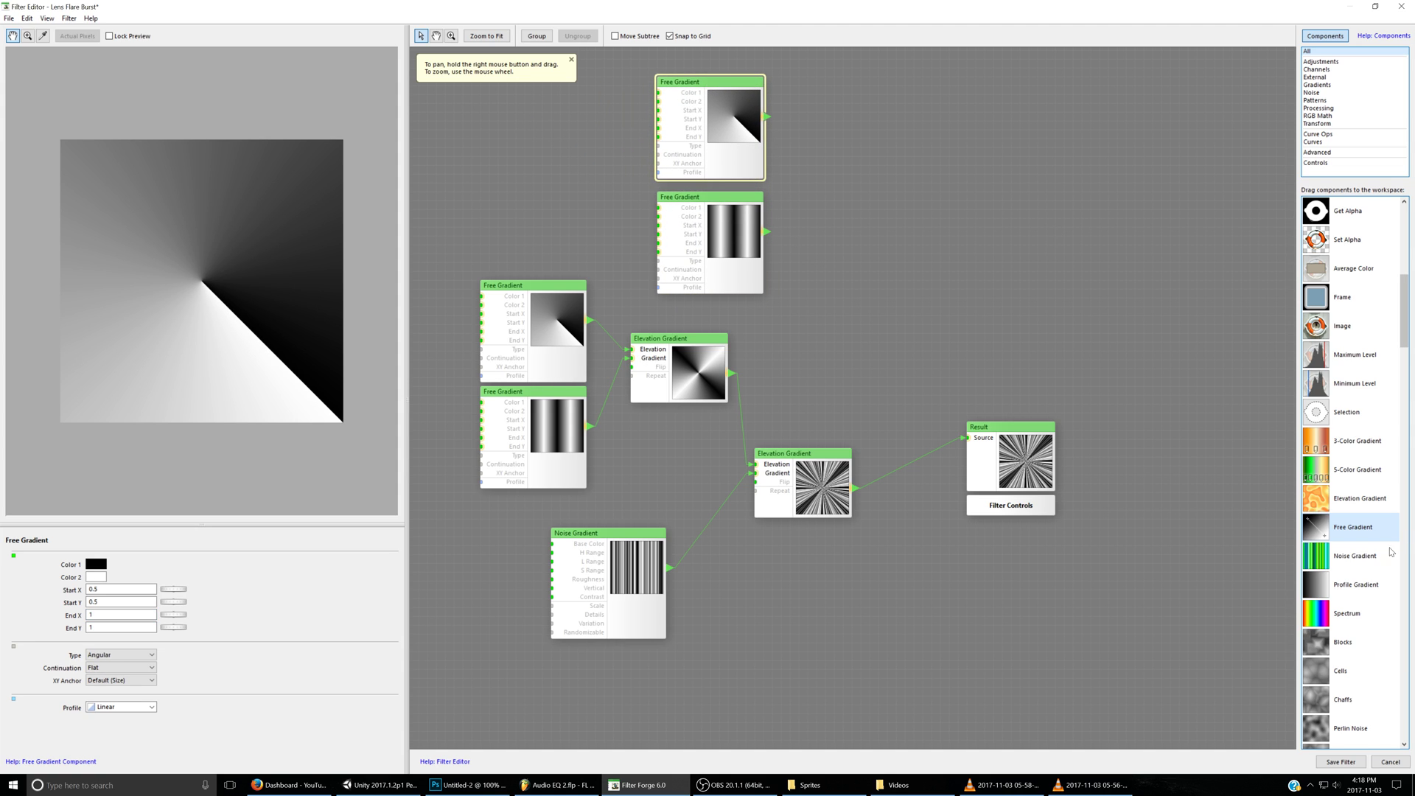
left_click_drag(1345, 504, 925, 188)
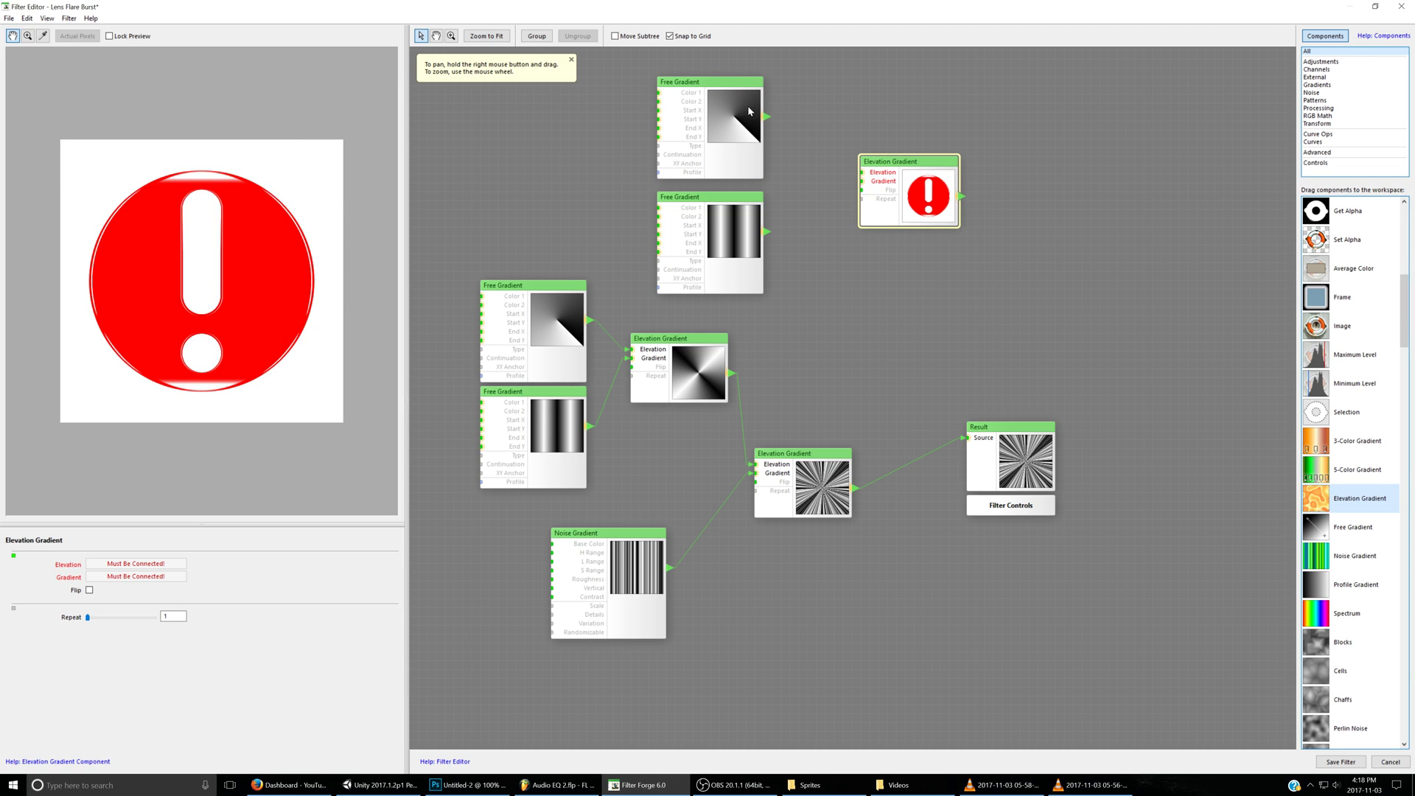
left_click_drag(766, 118, 860, 172)
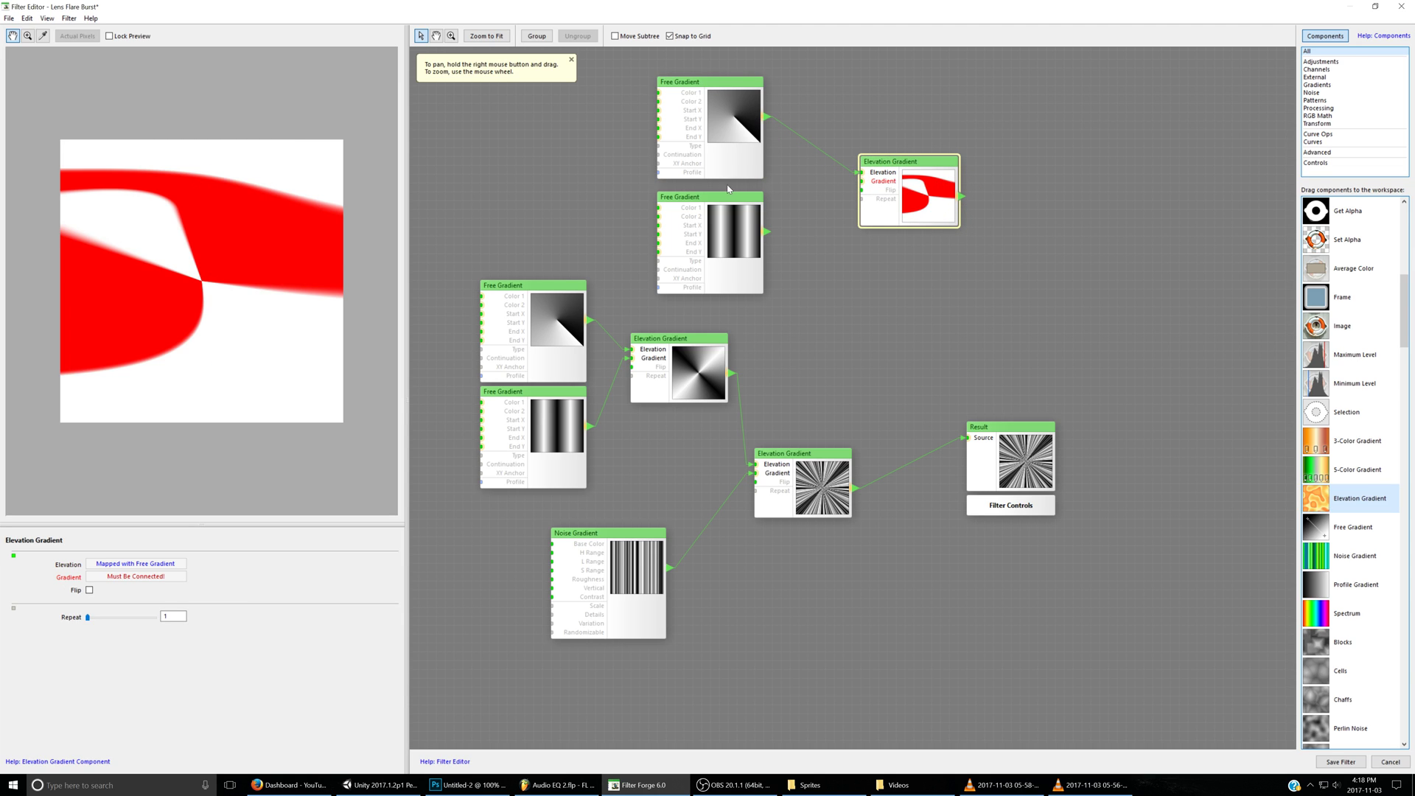
left_click_drag(767, 233, 894, 183)
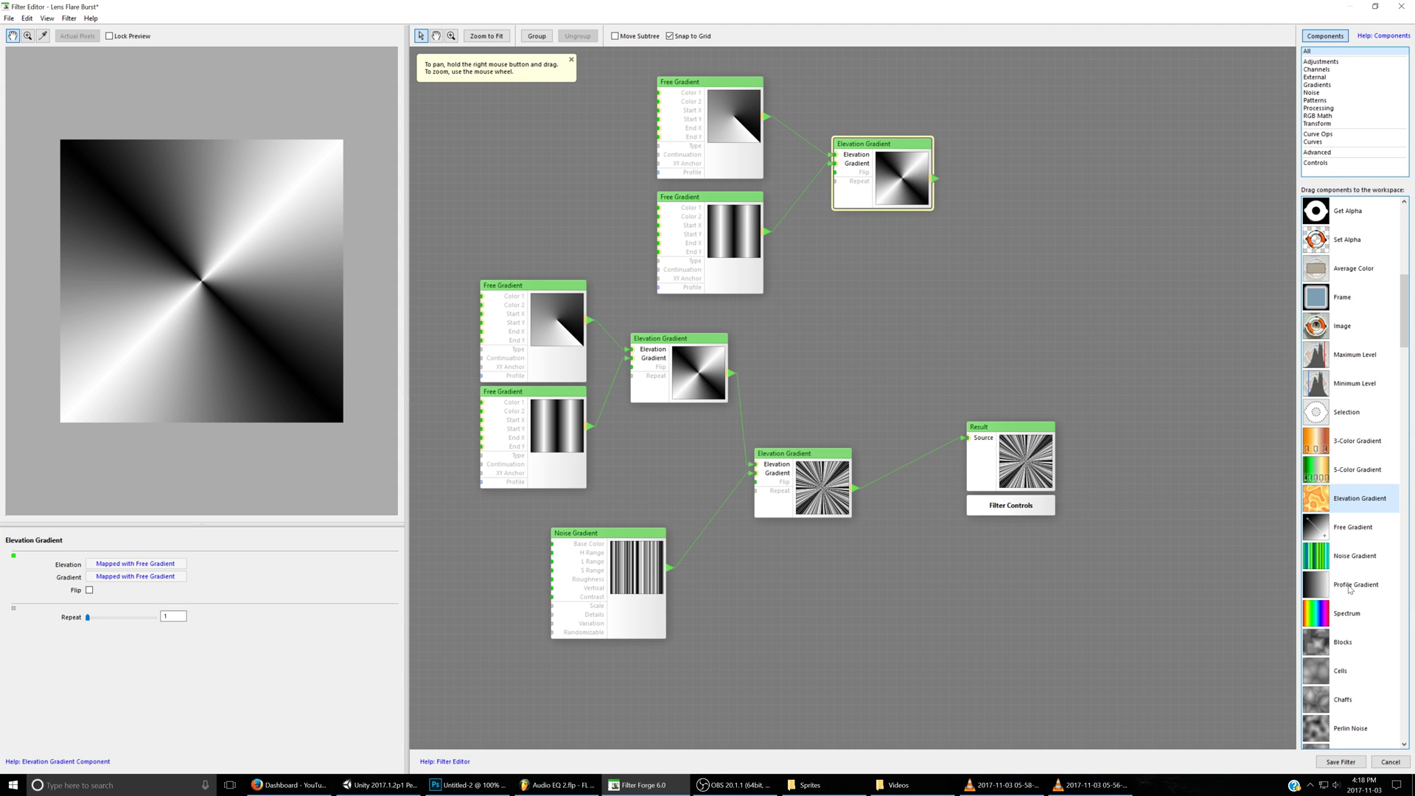
- Add a Noise Gradient component and set its Base Color to mid grey with R, G and B at 128
left_click_drag(1342, 555, 848, 317)
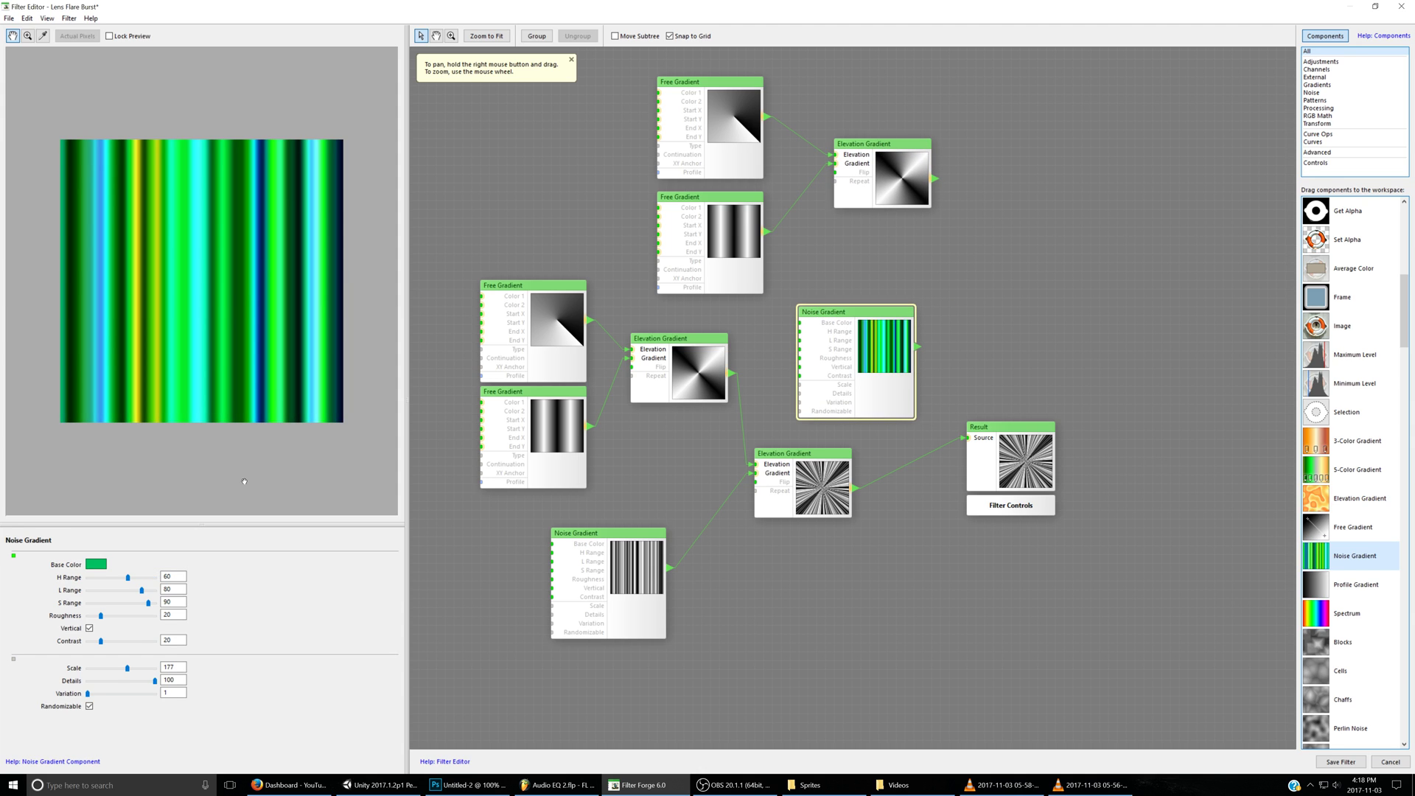
left_click(98, 563)
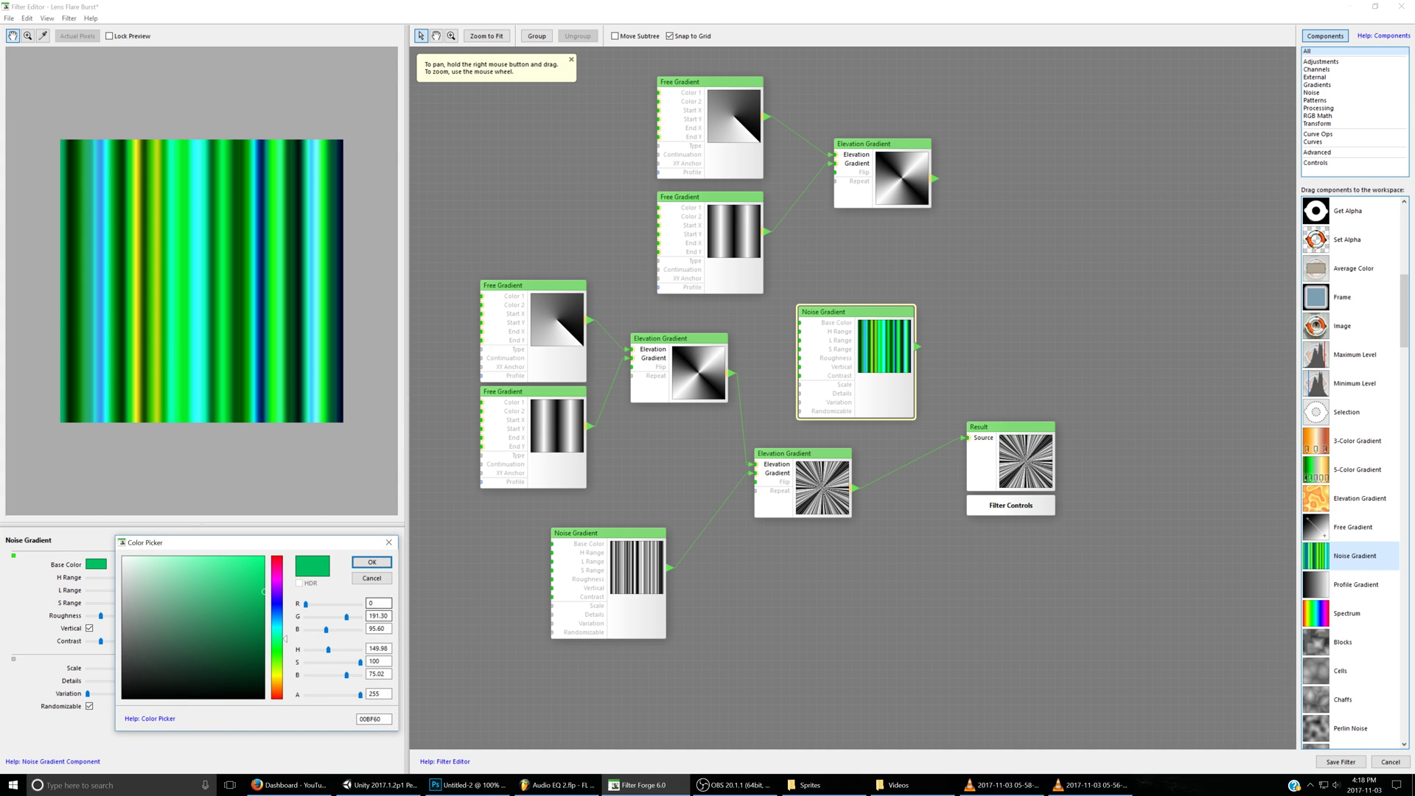
left_click_drag(377, 604, 346, 605)
type("128")
key("Tab")
type("128")
key("Tab")
type("128")
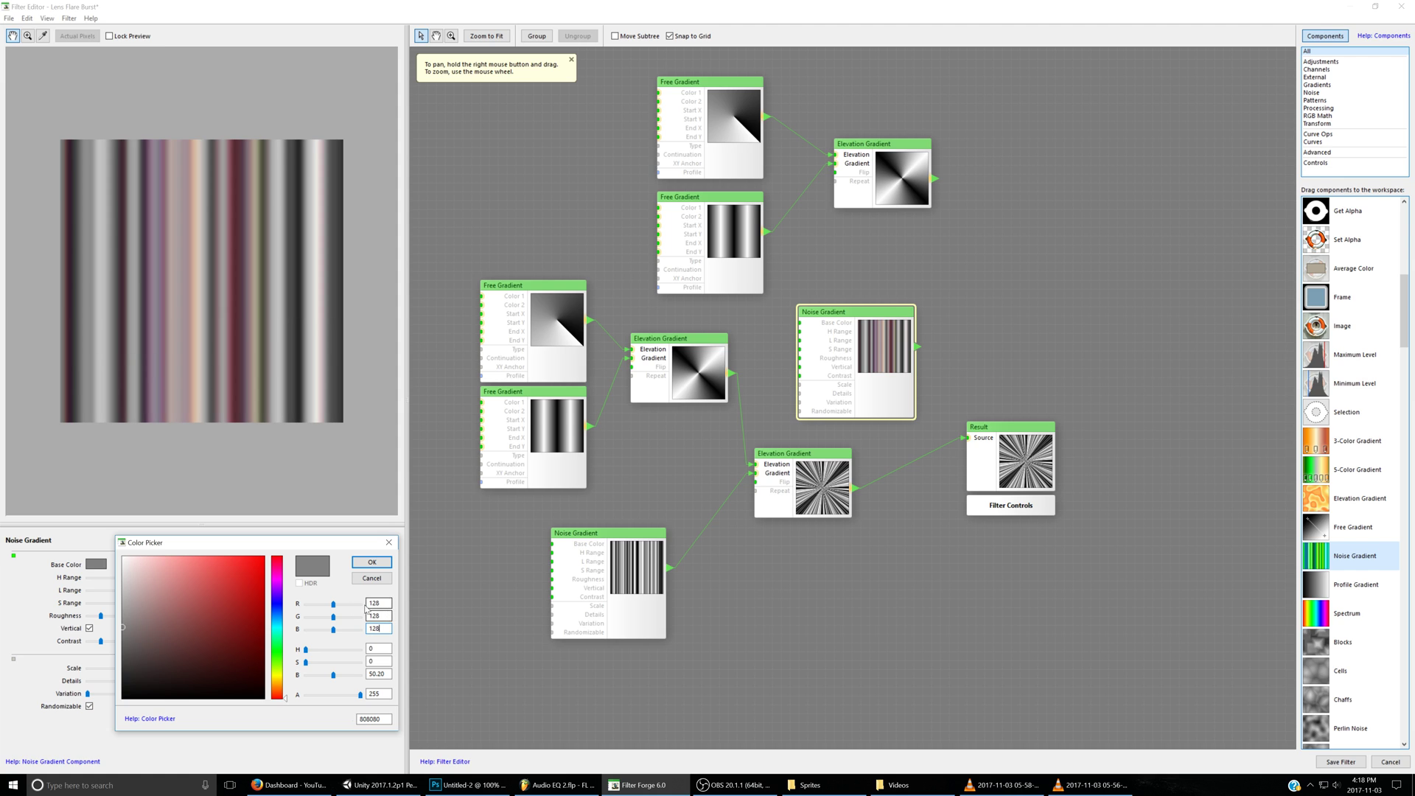
left_click(371, 562)
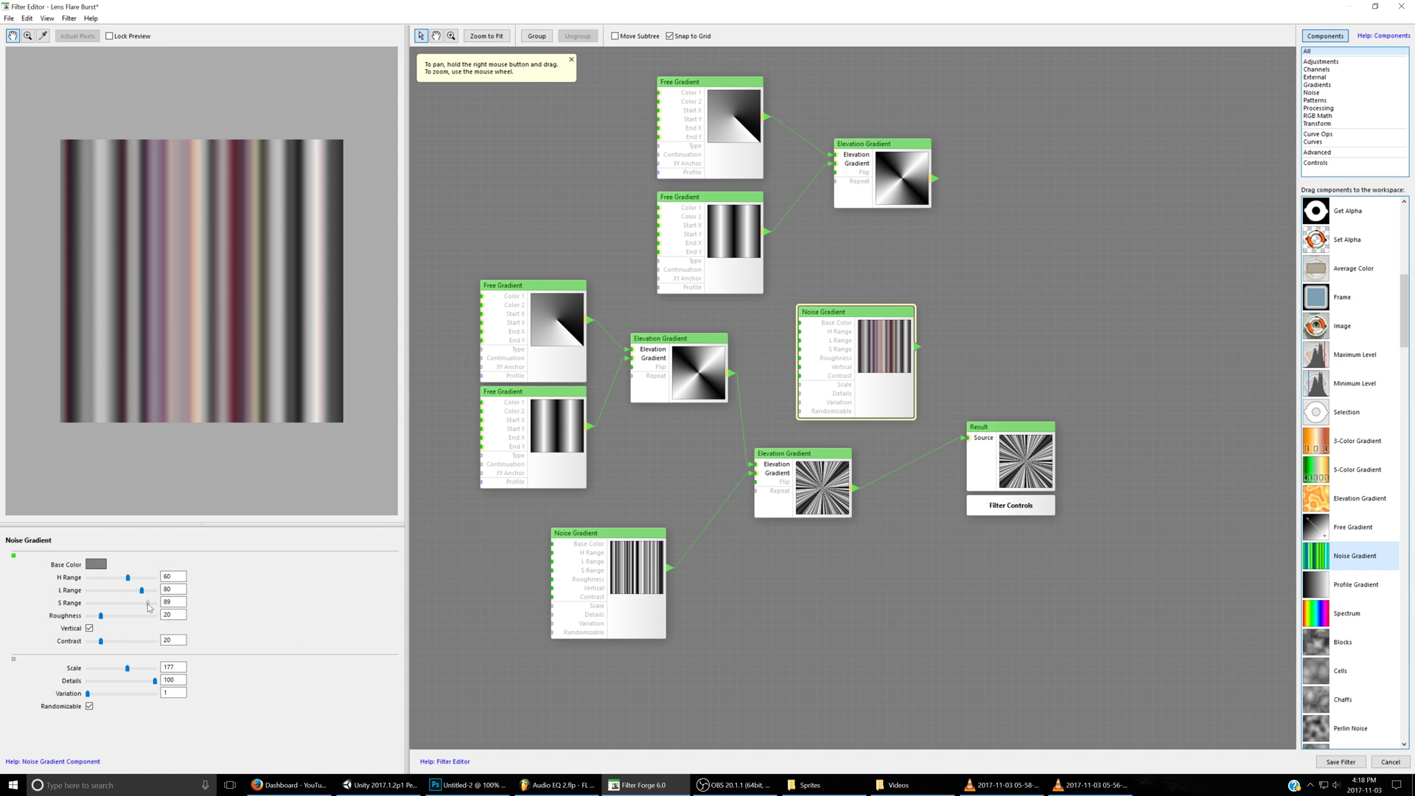
- Set the Noise Gradient's H and L Range to 100, S Range 0, Roughness 34 and Contrast 42, and move it below the new Elevation Gradient
left_click_drag(141, 590, 239, 581)
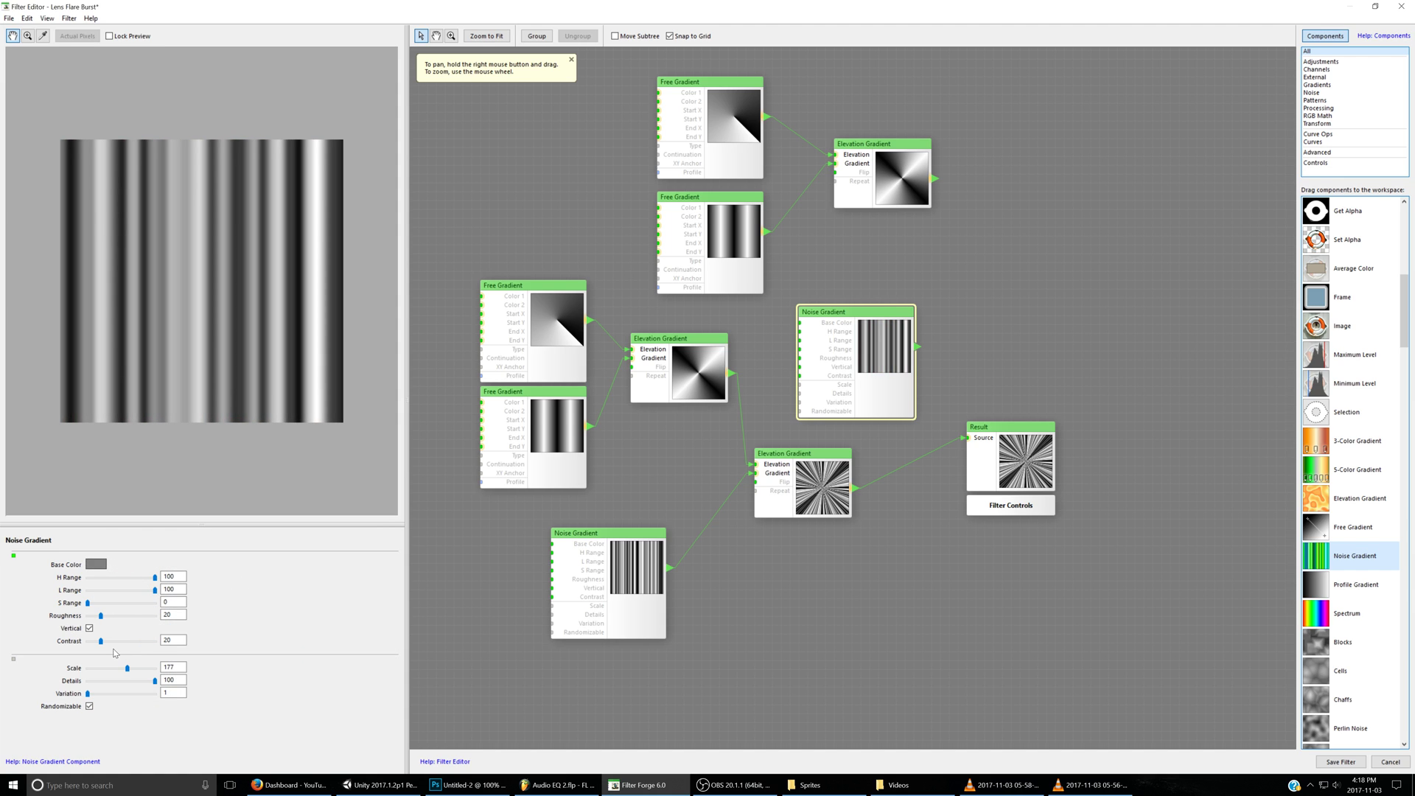
left_click_drag(102, 643, 109, 616)
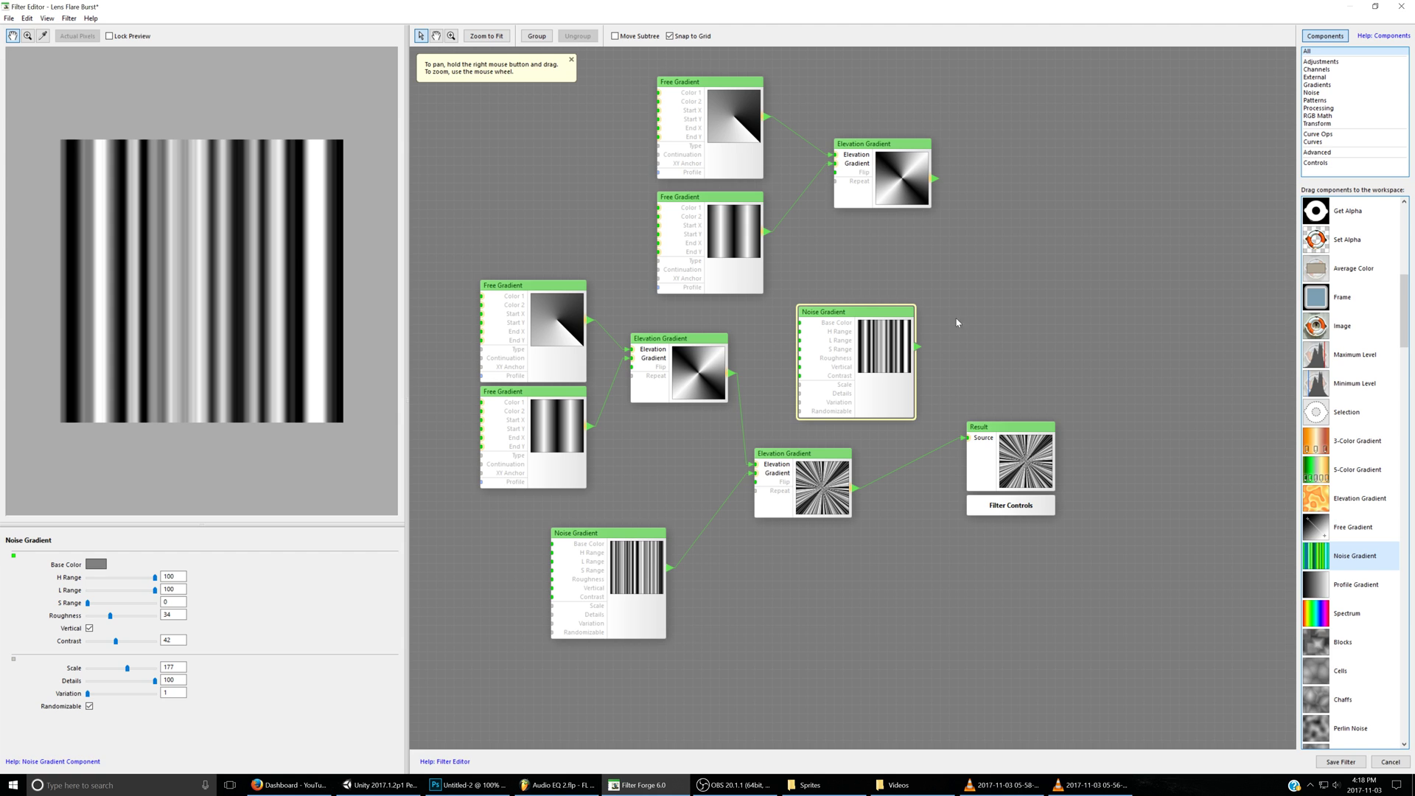
left_click_drag(867, 318, 894, 279)
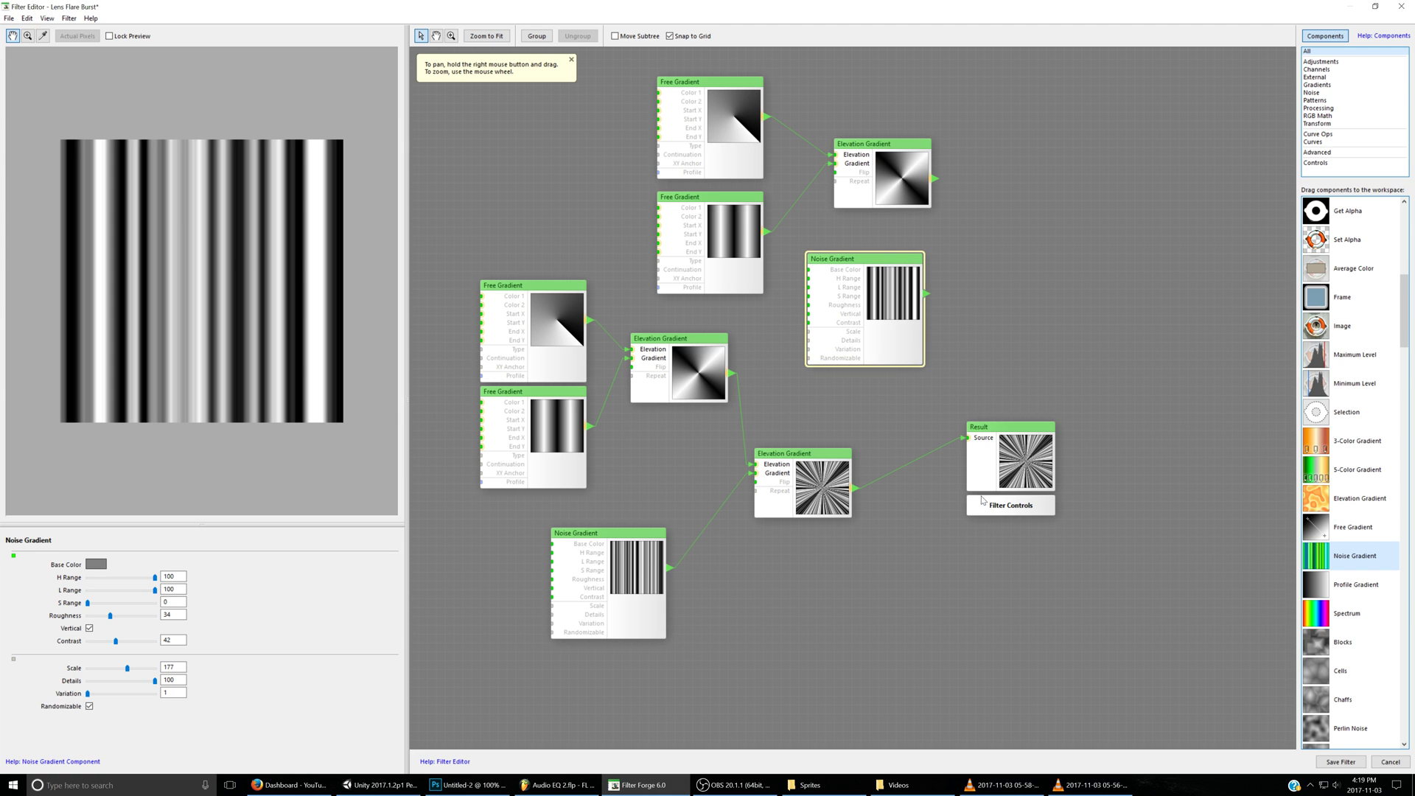
- Switch to Photoshop to check the streak texture in Untitled-1, then return to Filter Forge
left_click(469, 785)
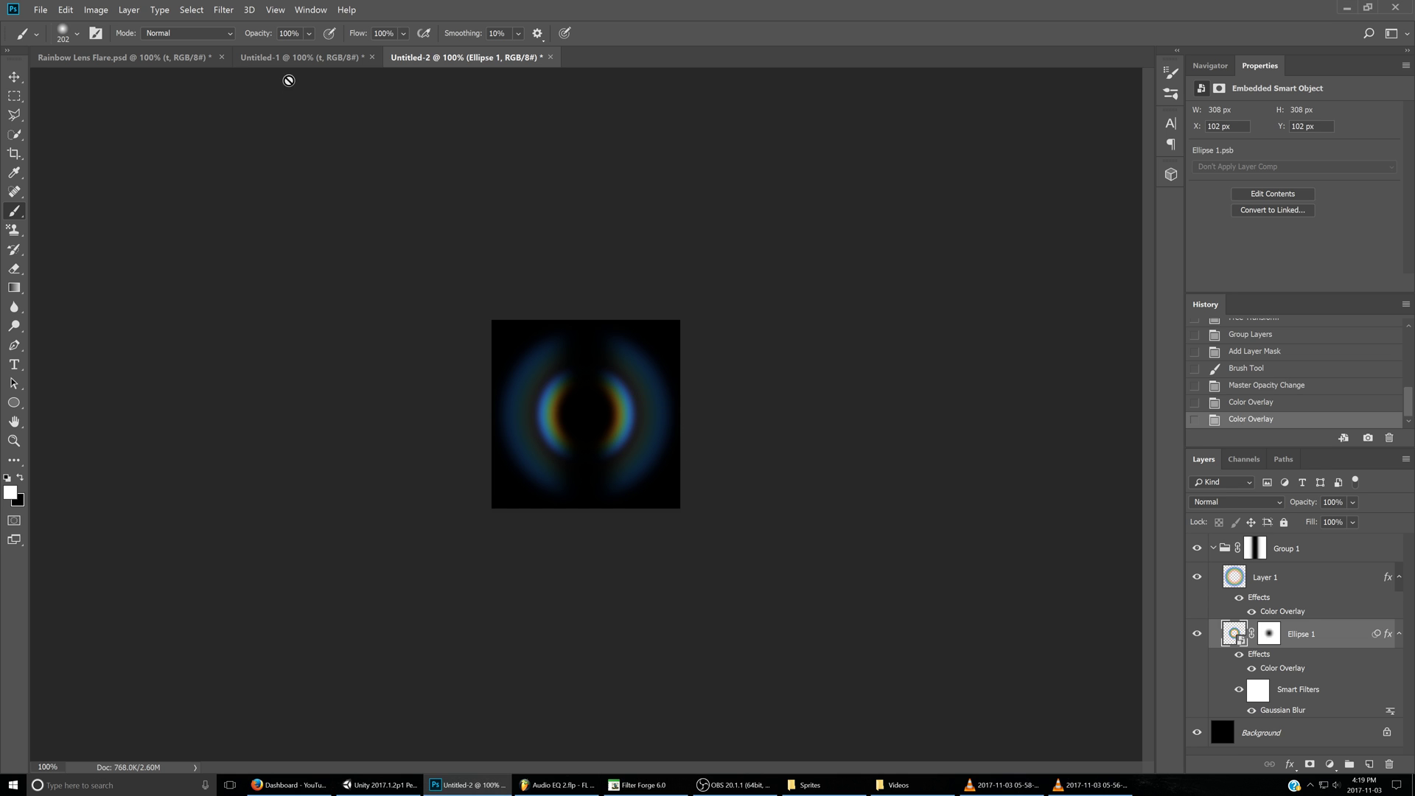
left_click(302, 58)
left_click(465, 57)
left_click(638, 785)
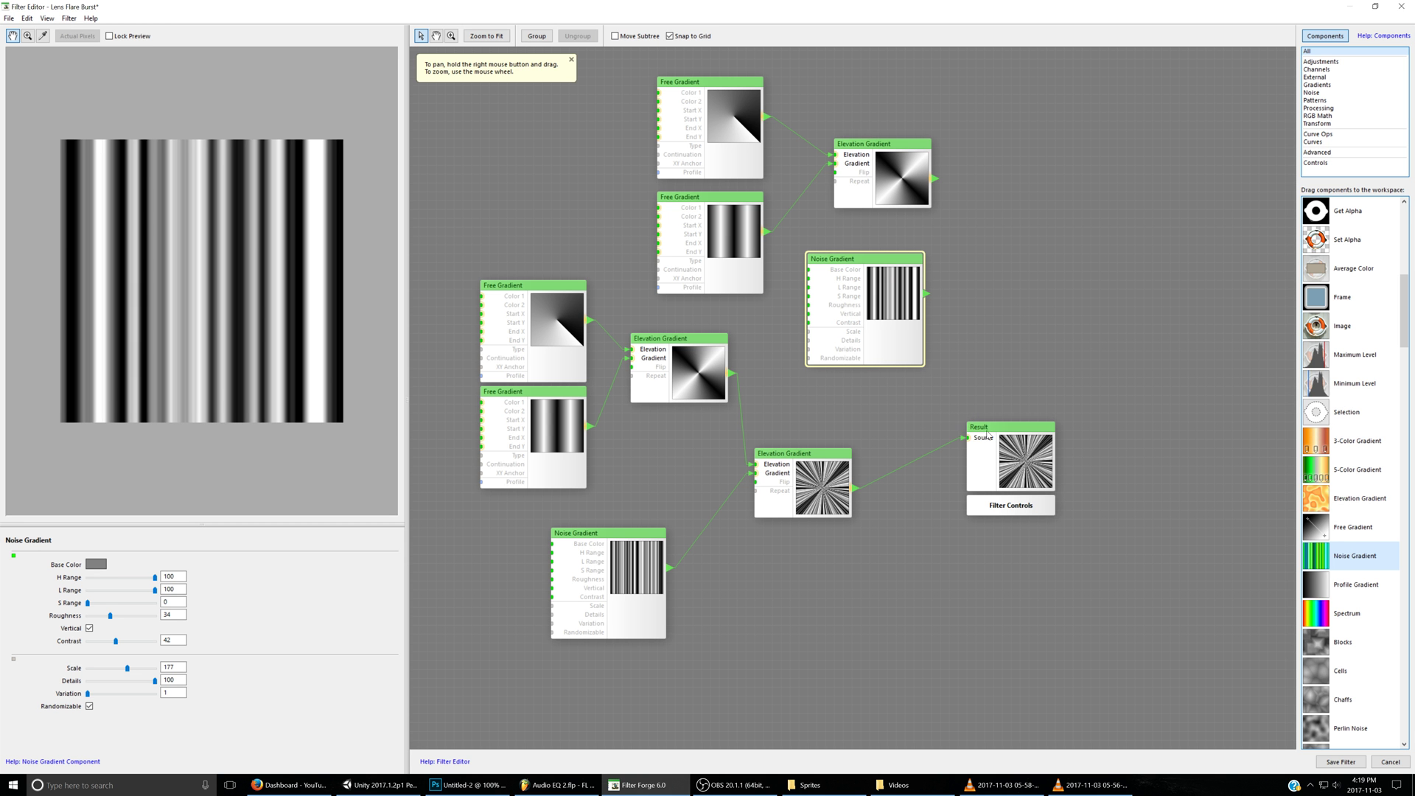
- Add another Elevation Gradient fed by the upper Elevation Gradient and the new Noise Gradient, and move the Result component farther from the network
left_click_drag(1349, 505, 1026, 281)
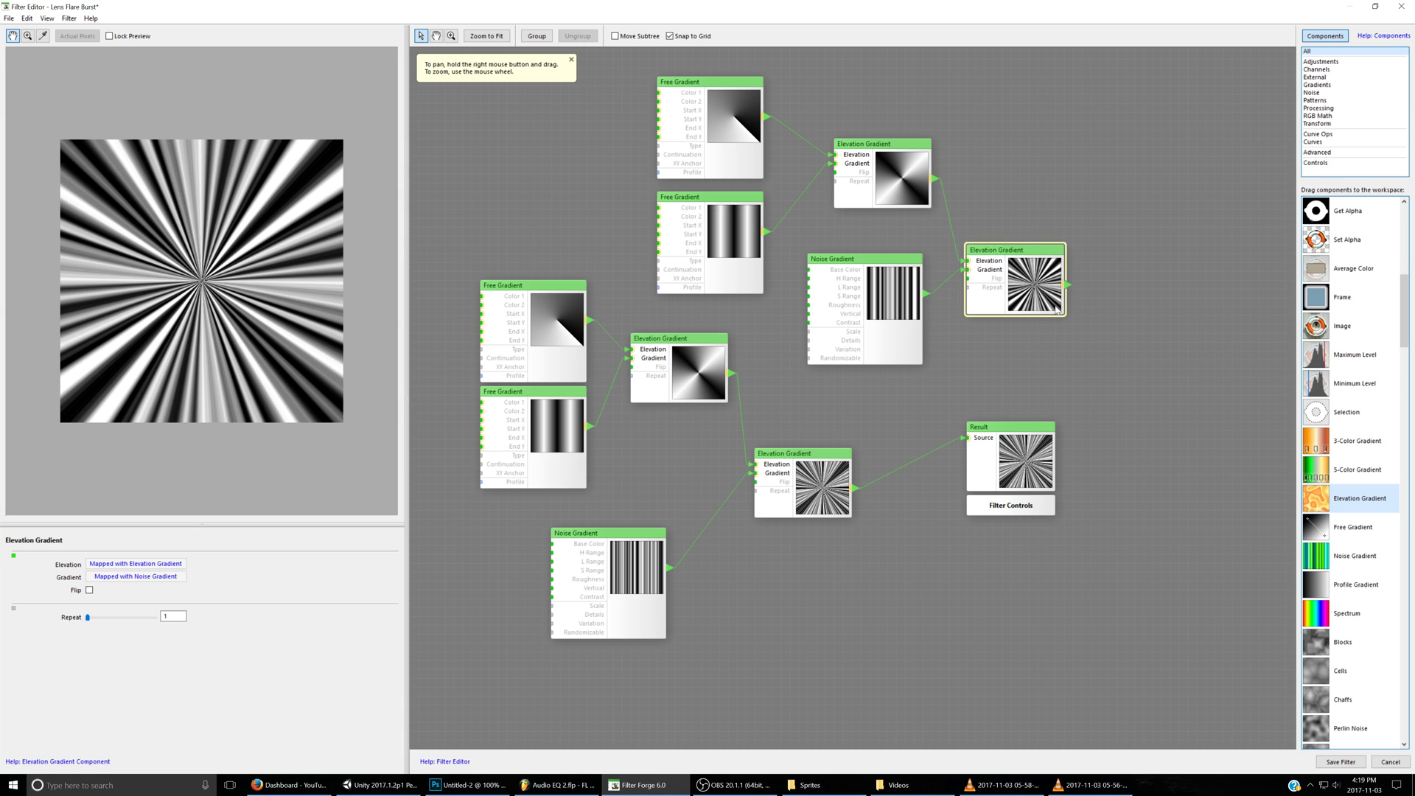
left_click_drag(1016, 439, 1104, 430)
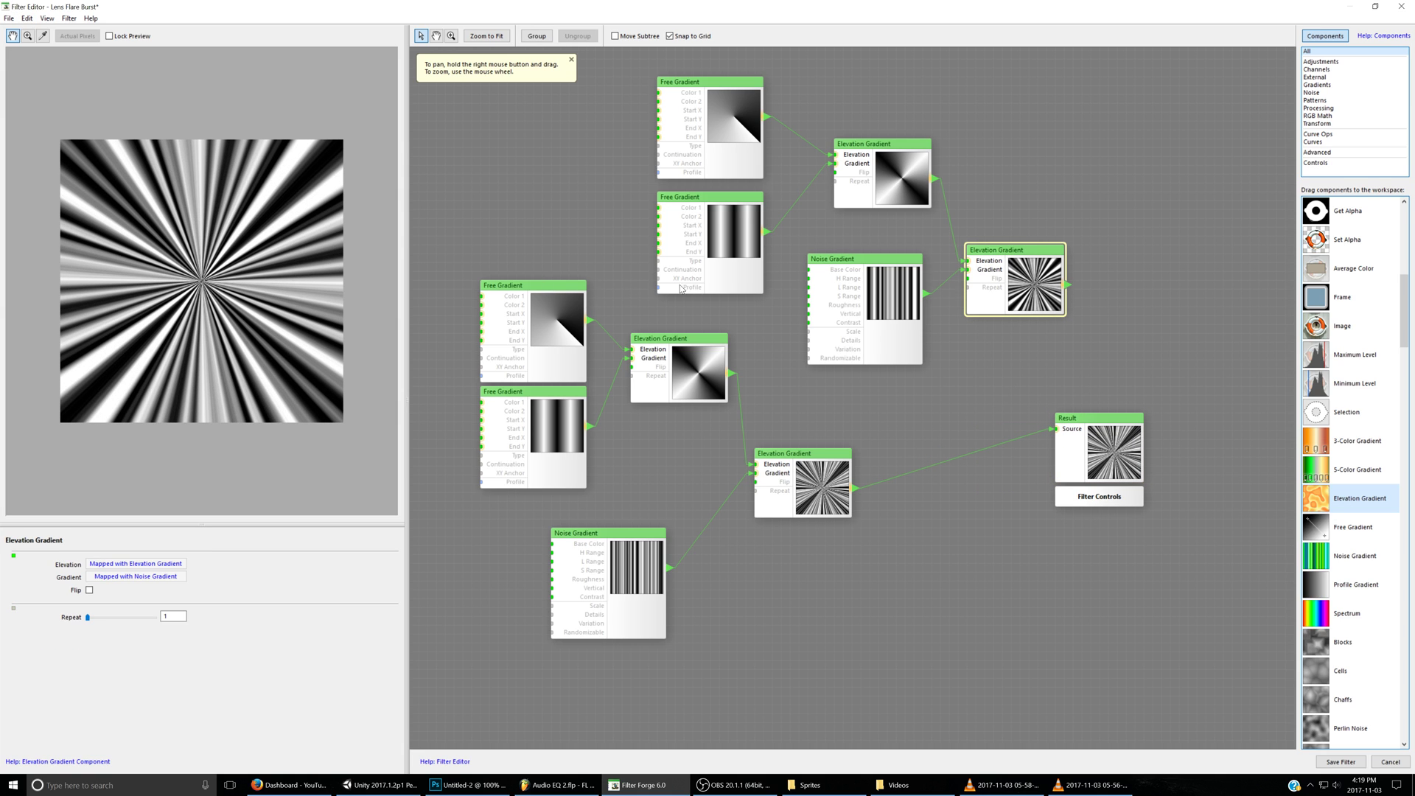
- Set the new Noise Gradient's Scale to 144 and preview the final upper Elevation Gradient
left_click(882, 267)
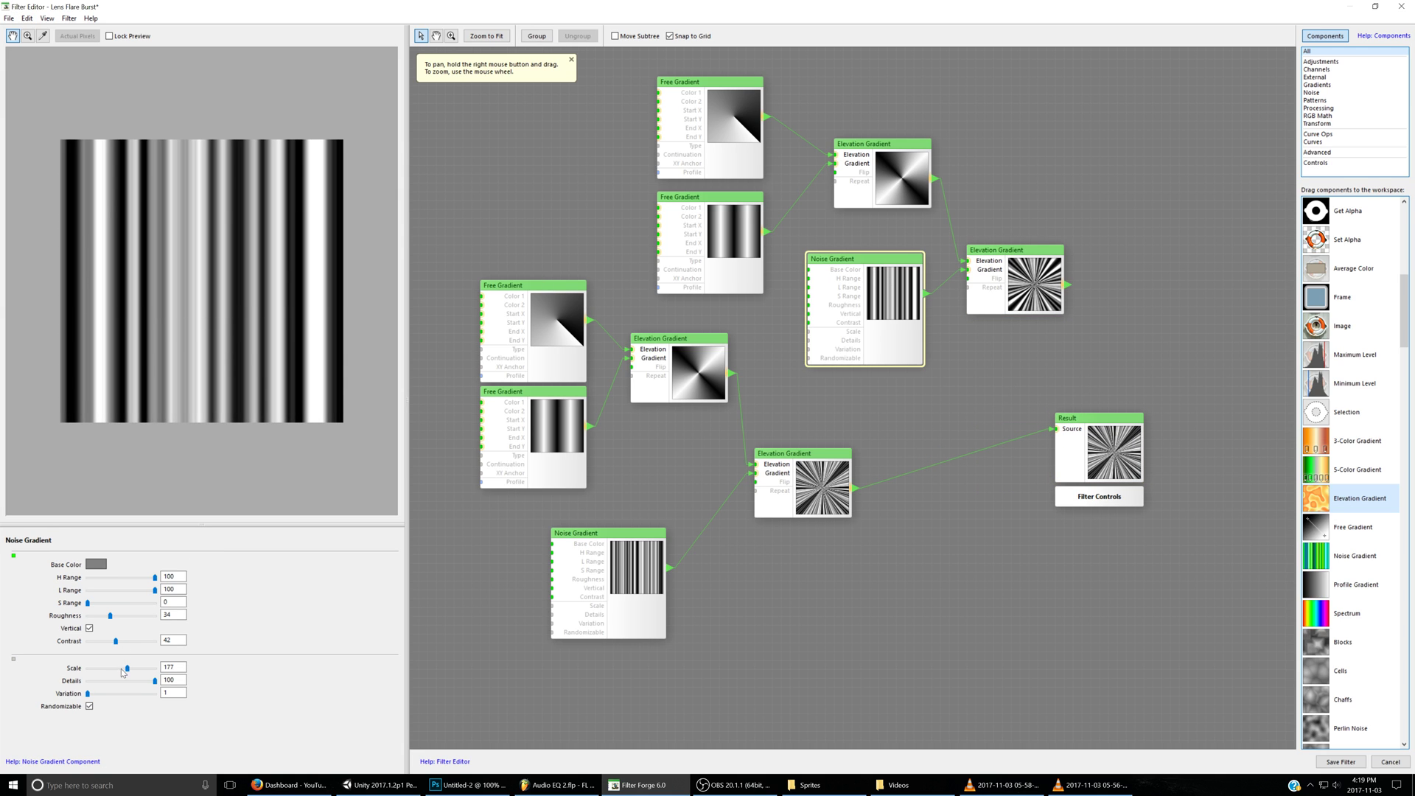
left_click_drag(123, 669, 122, 671)
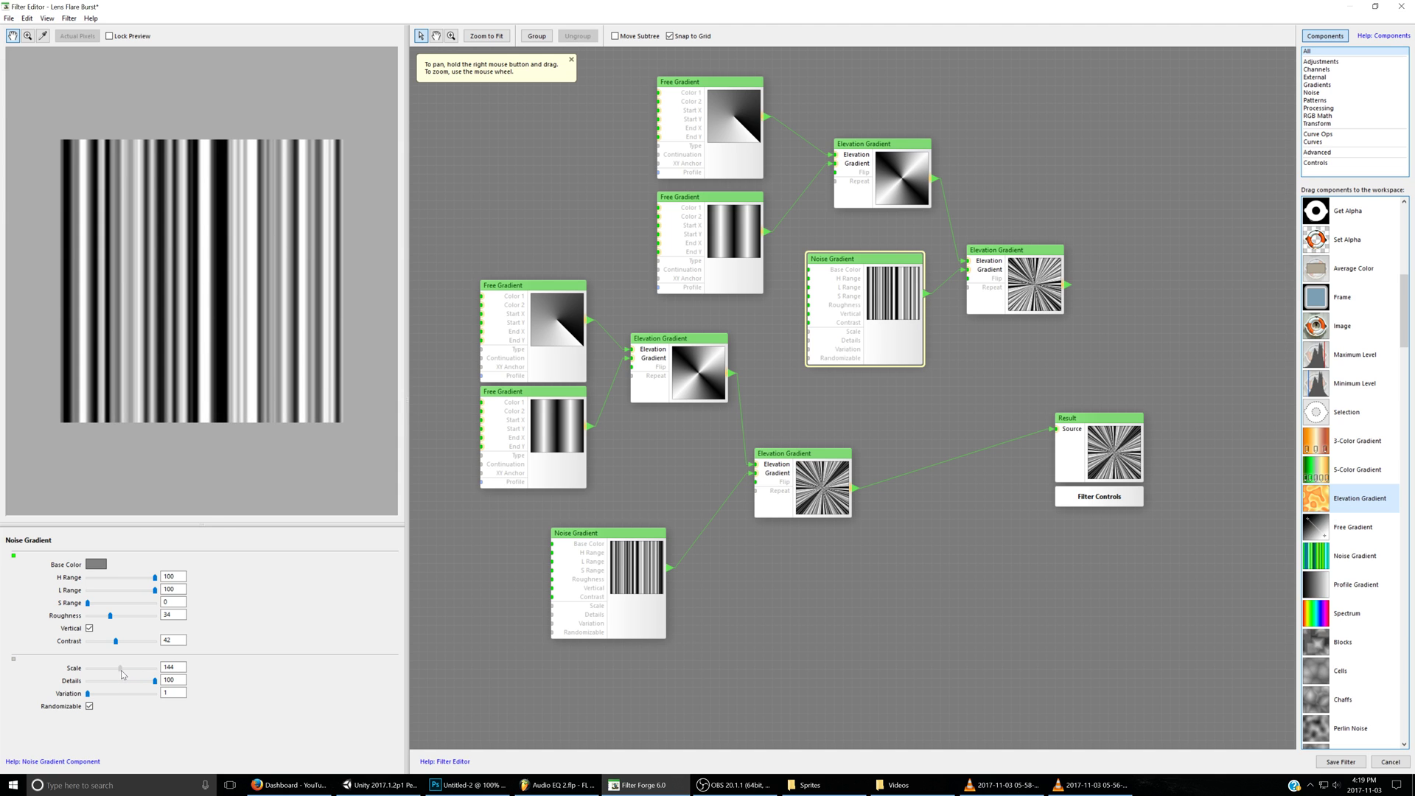
left_click(999, 298)
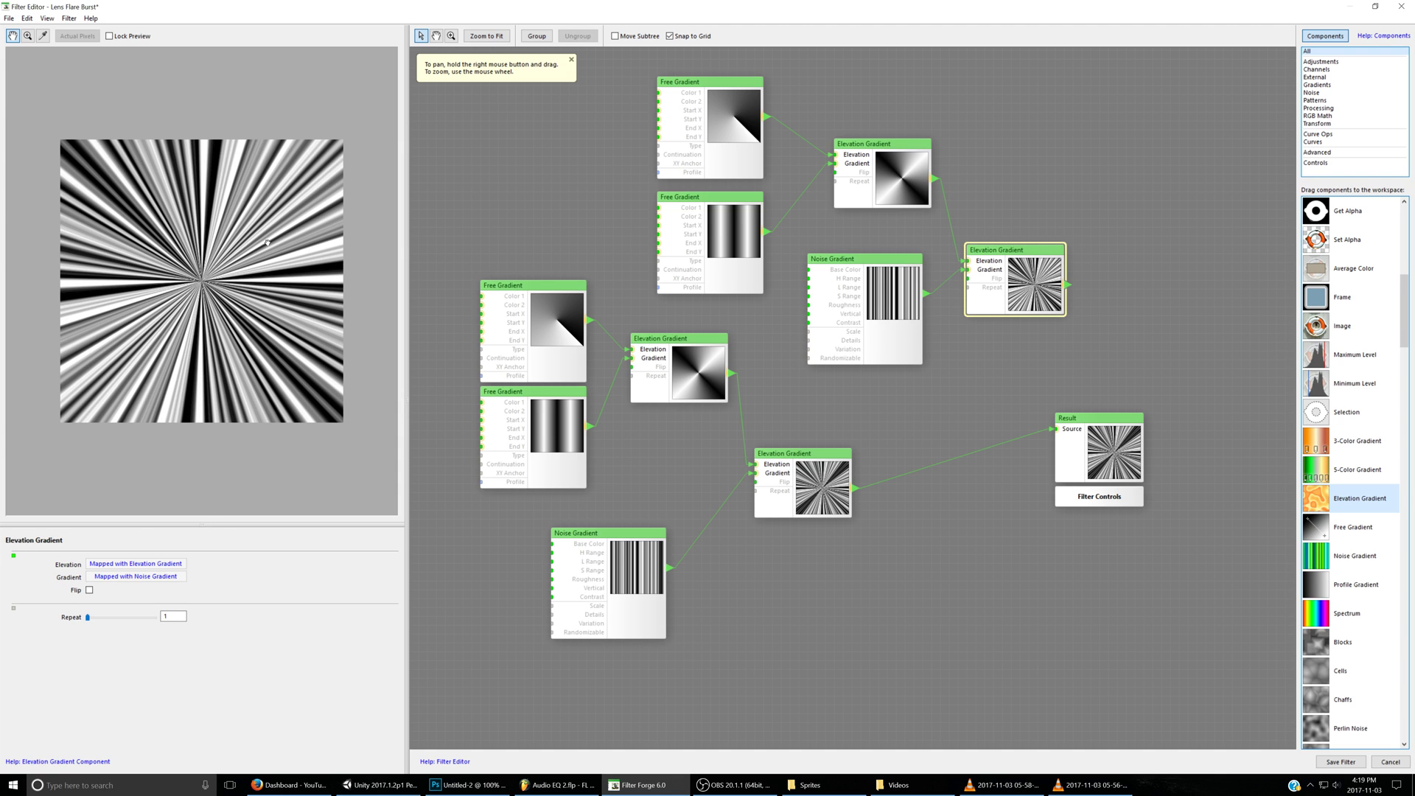
left_click(8, 17)
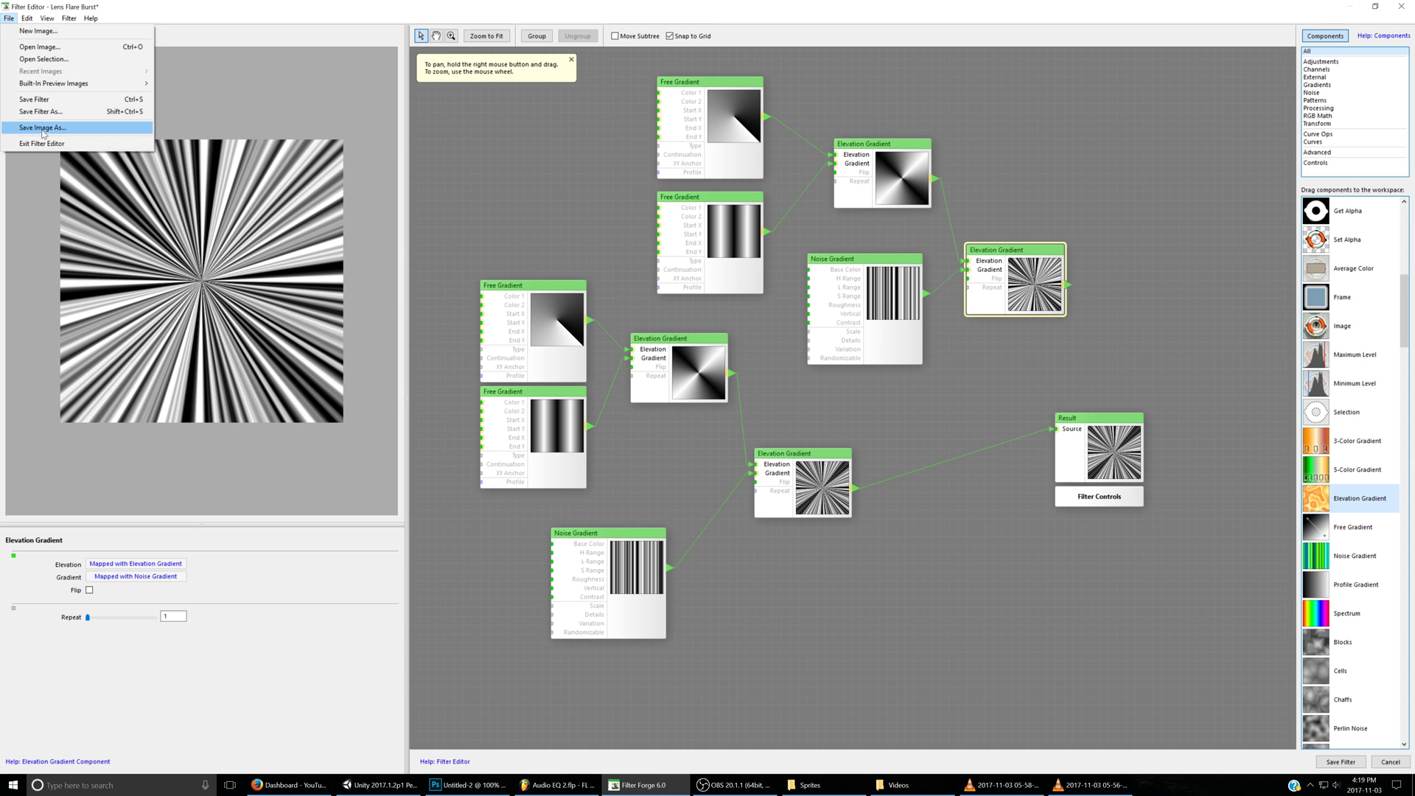
left_click(922, 7)
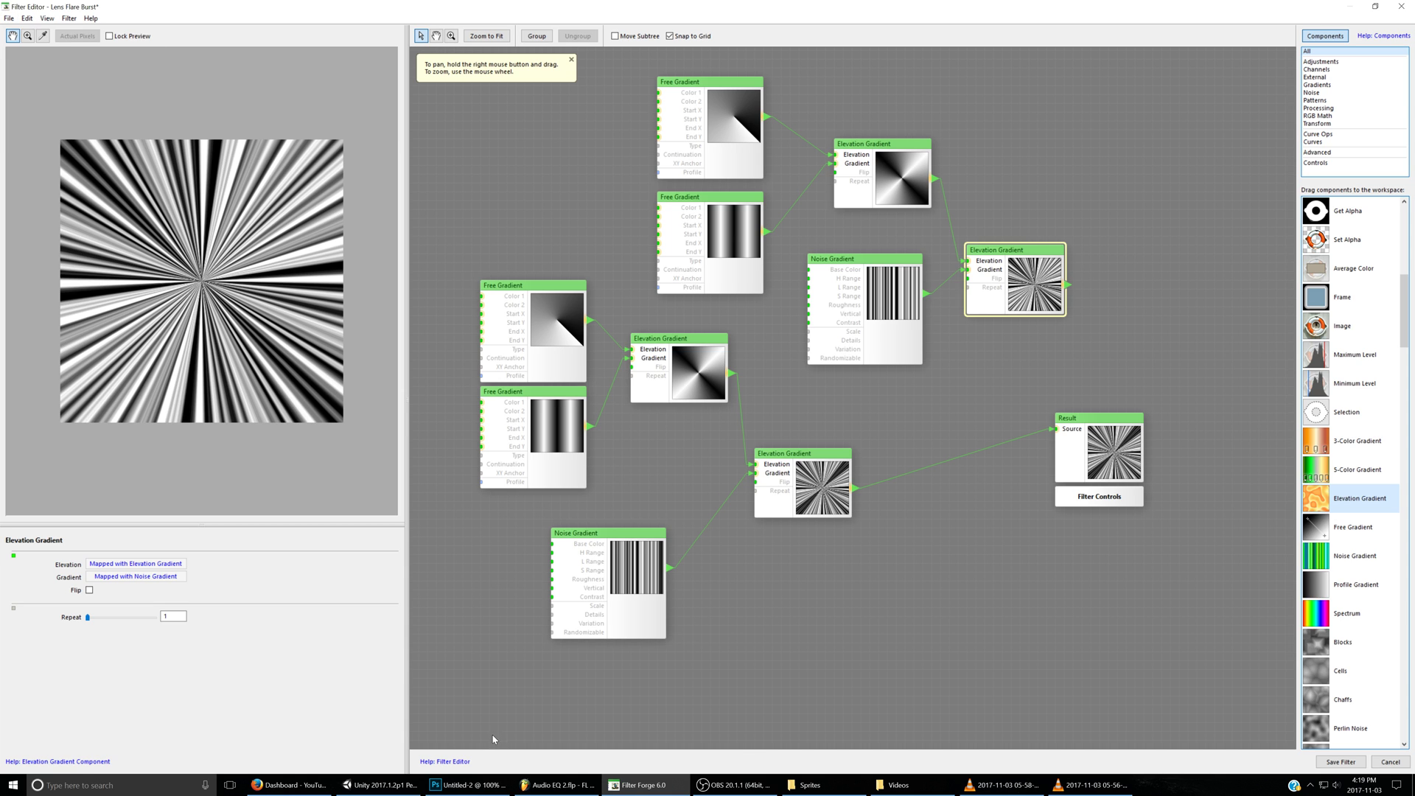
- Switch to Photoshop and copy the streak layer t from Untitled-1 into Untitled-2, centred on the canvas
left_click(468, 785)
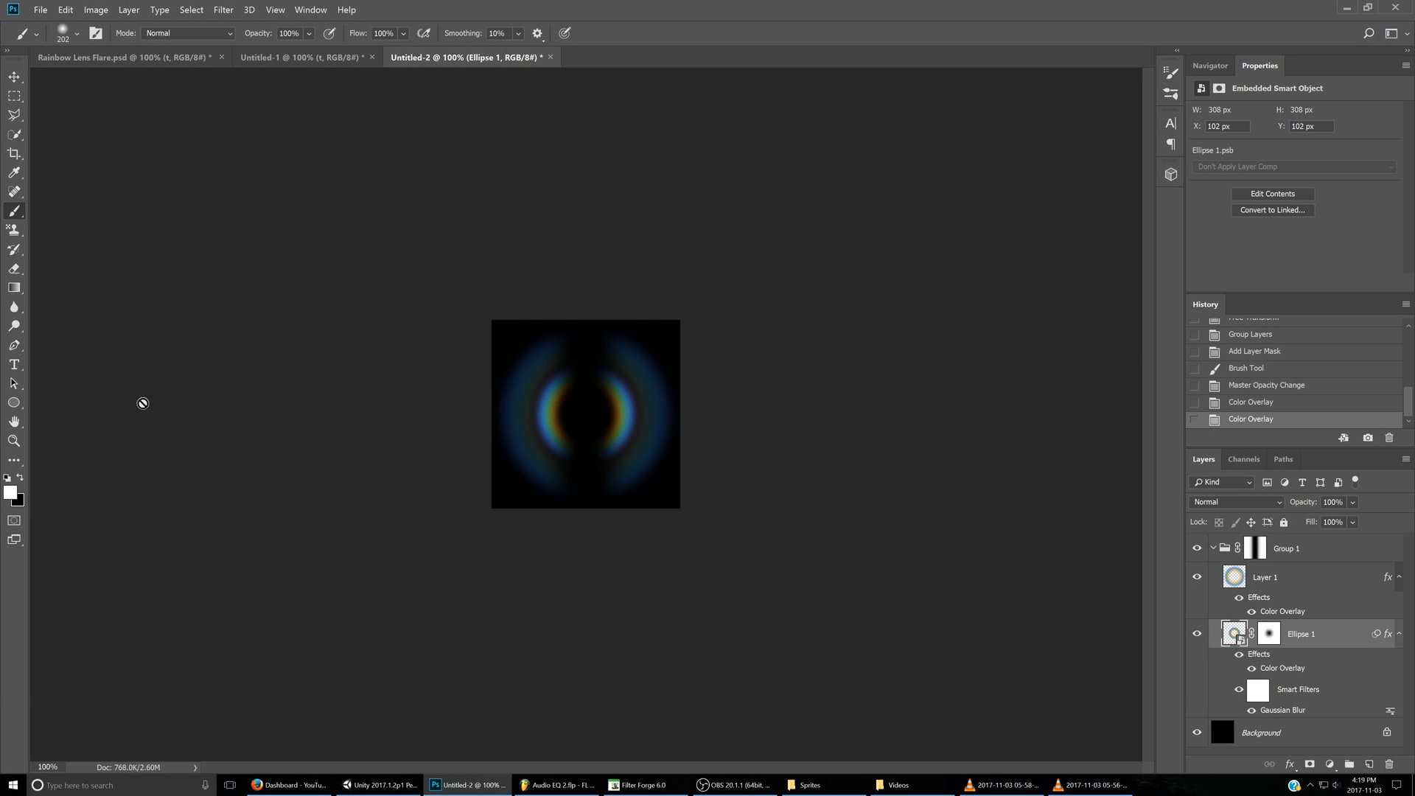
left_click(317, 57)
key("v")
left_click_drag(463, 408, 647, 379)
key("F2")
- Move layer t above Group 1 and set its blend mode to Normal and its opacity to 100%
left_click_drag(1275, 634, 1282, 534)
left_click(1250, 505)
left_click(1223, 515)
key("0")
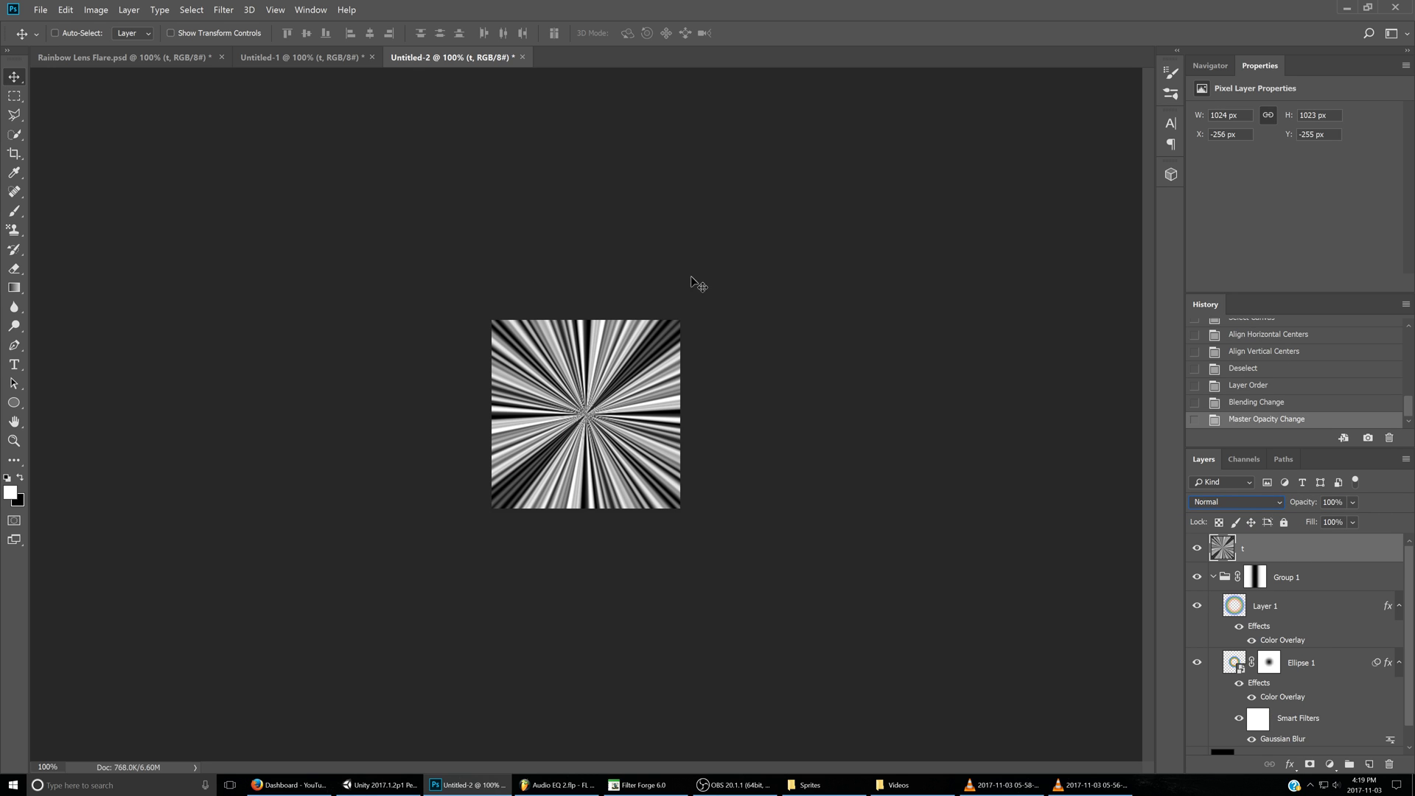
- Set layer t's blend mode to Soft Light and its opacity to 10%
left_click(1238, 502)
left_click(1246, 514)
left_click(1241, 500)
left_click(1205, 655)
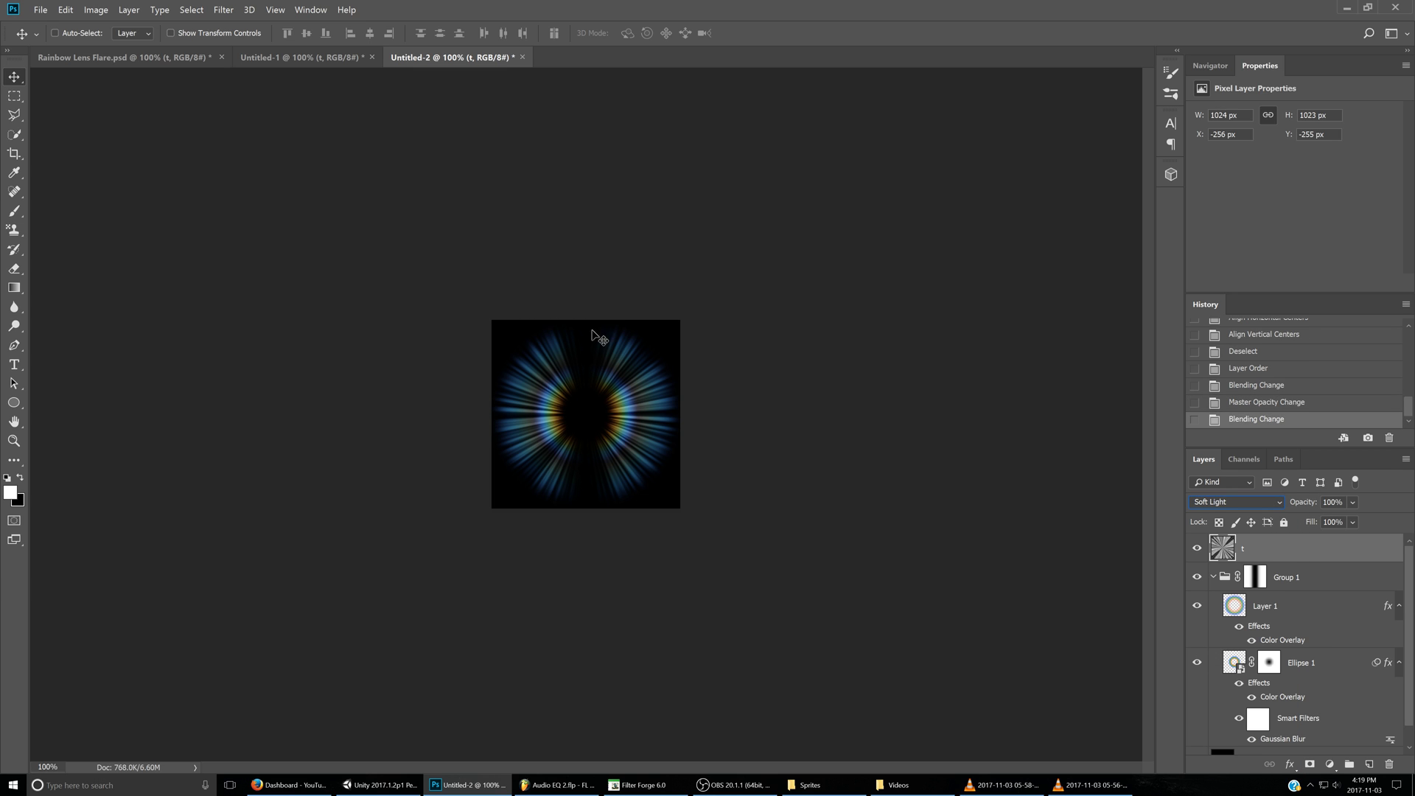
left_click_drag(1305, 502, 1223, 502)
- Hide the Background layer and show the Navigator preview to inspect the streaks on transparency
scroll(1238, 641, "down", 1)
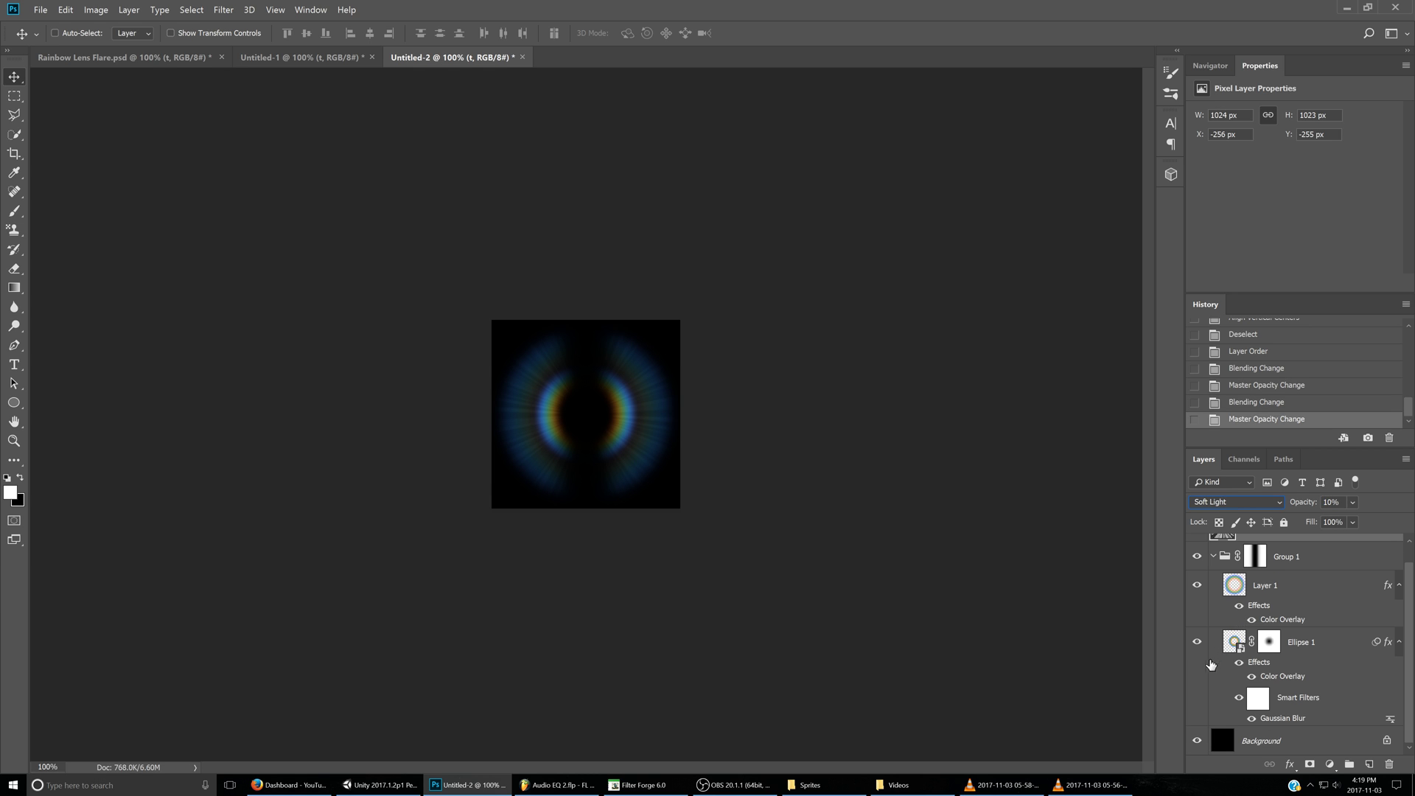
left_click(1197, 741)
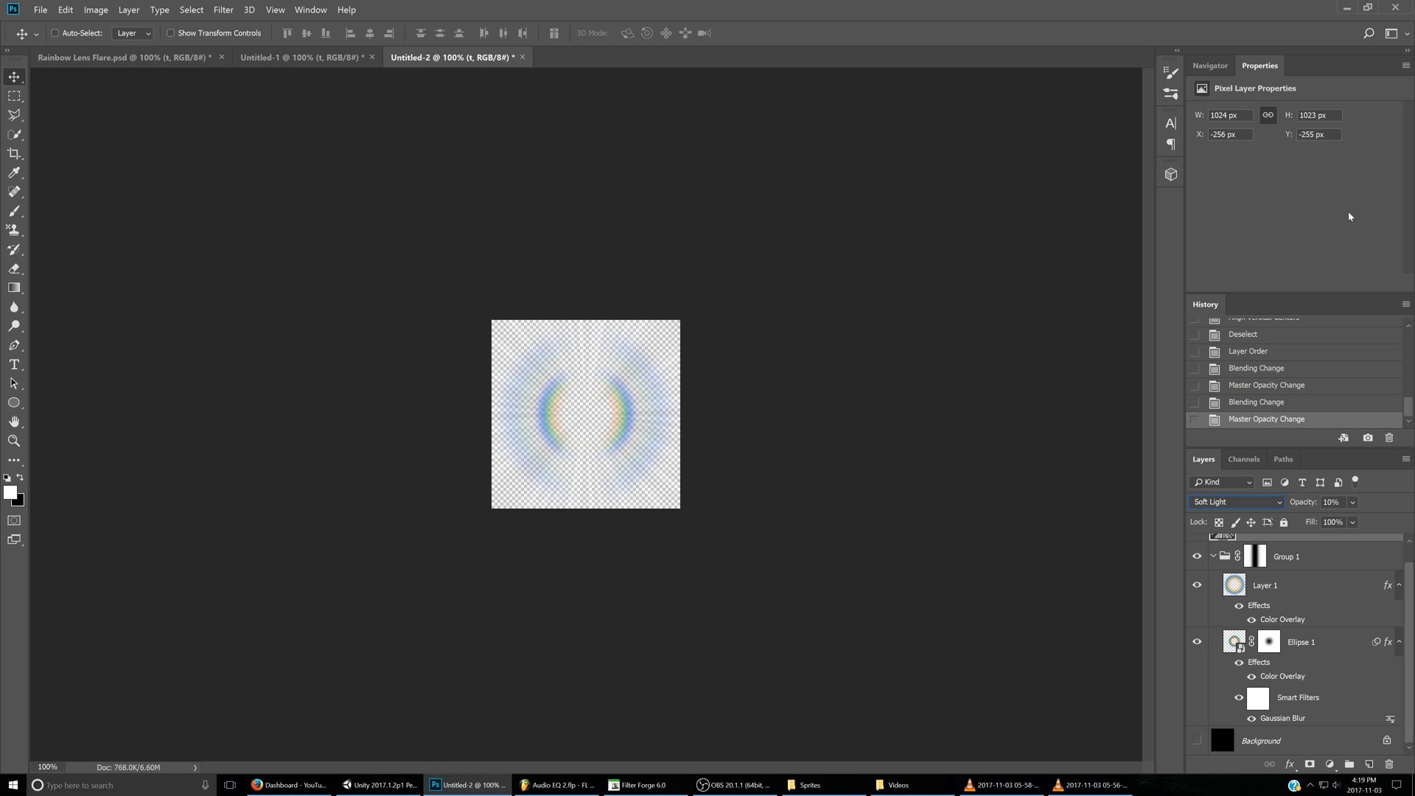
left_click(1210, 66)
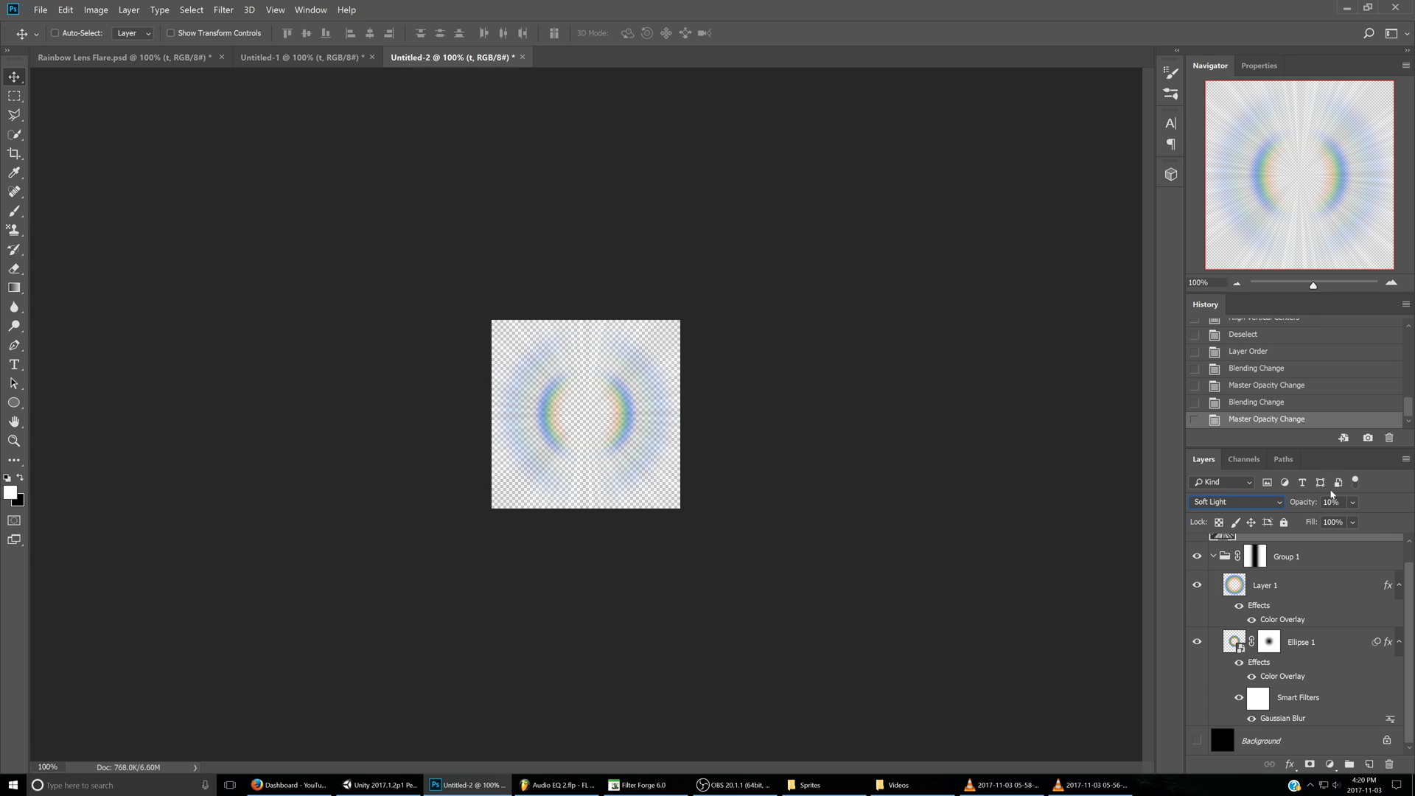
scroll(1300, 564, "up", 1)
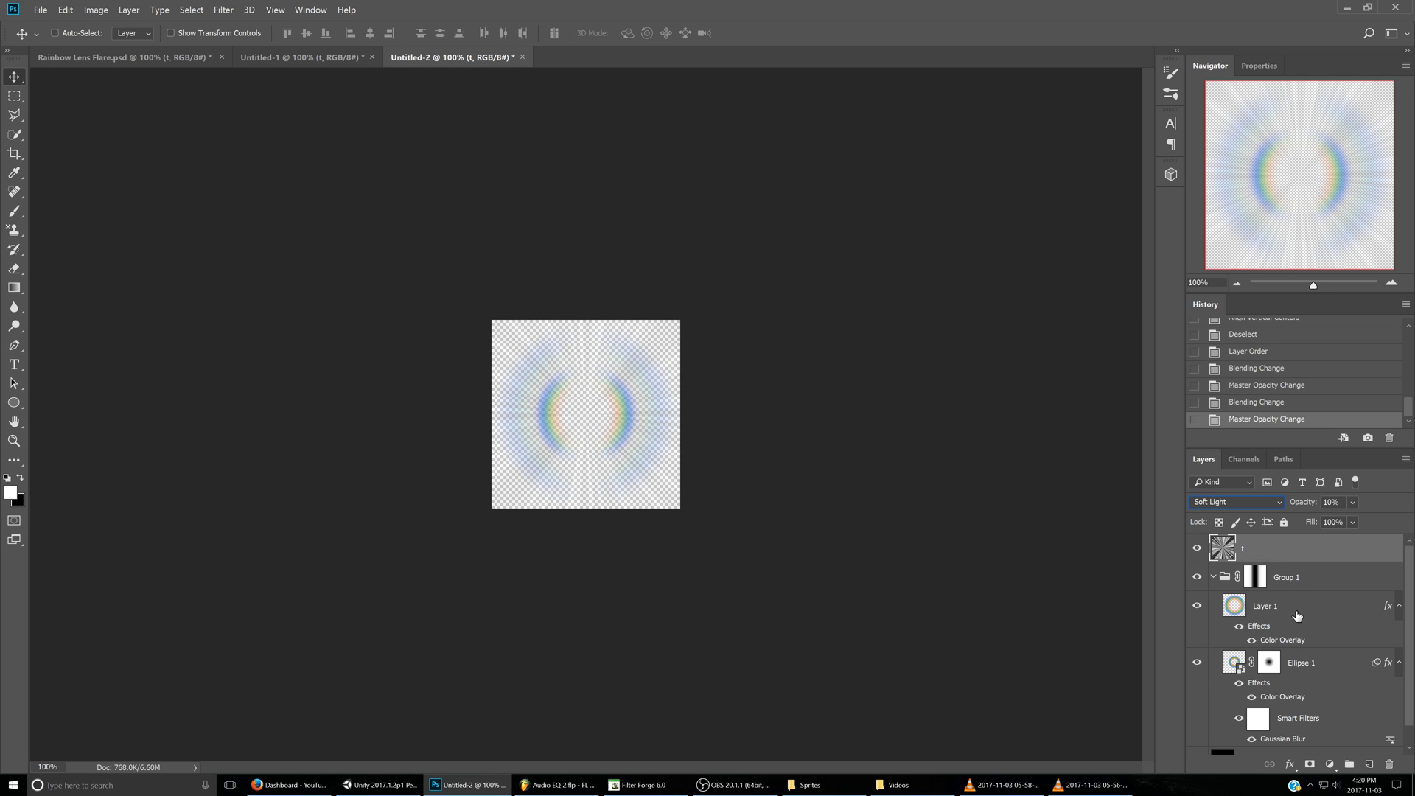
- Clip layer t to Group 1 with a clipping mask and show the Background layer again
scroll(1277, 615, "down", 1)
scroll(1276, 614, "up", 1)
left_click_drag(1266, 584, 1310, 586)
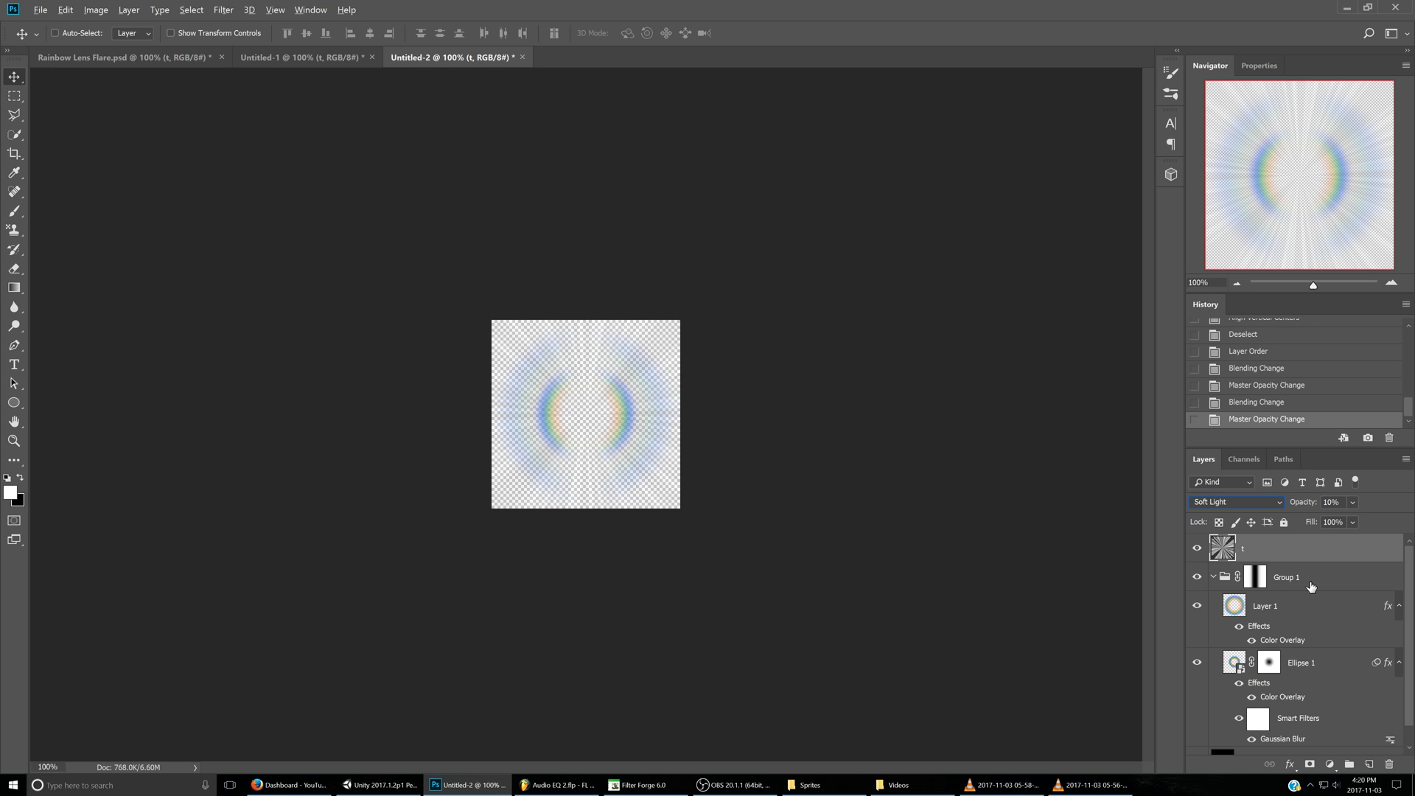
left_click(1340, 560, "alt")
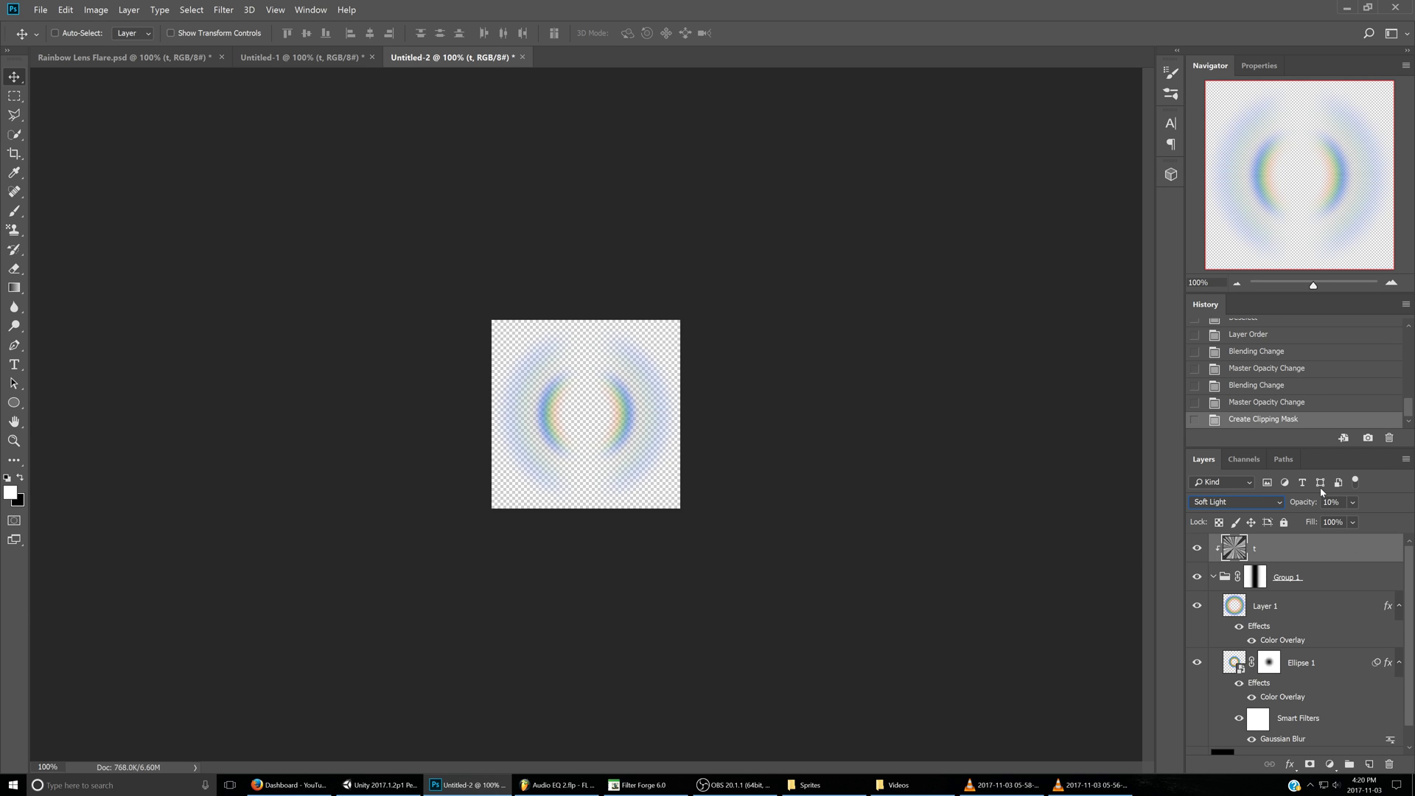
scroll(1253, 700, "down", 1)
left_click(1197, 741)
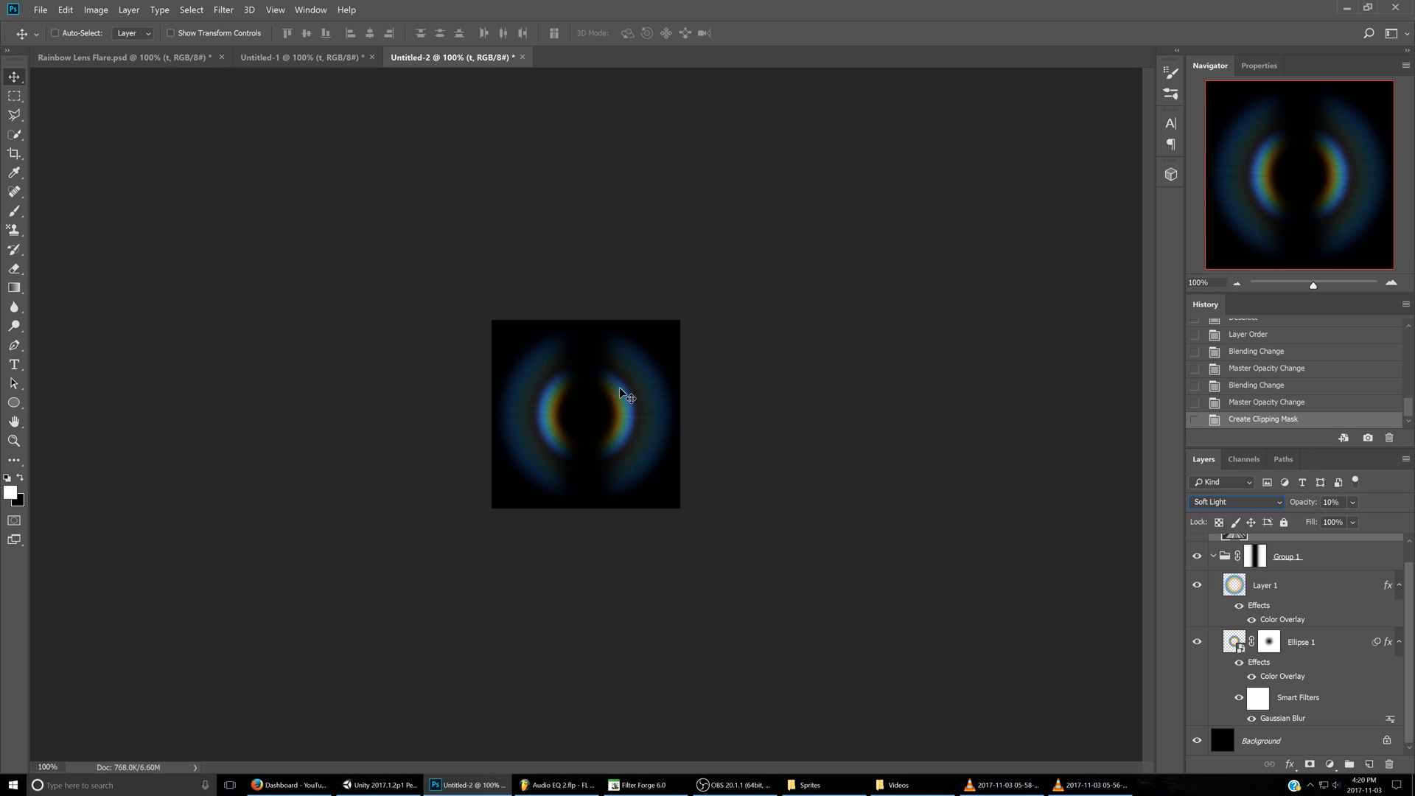
- Set the clipped layer t's opacity to 22%
scroll(1297, 634, "up", 1)
left_click_drag(1306, 508, 1314, 508)
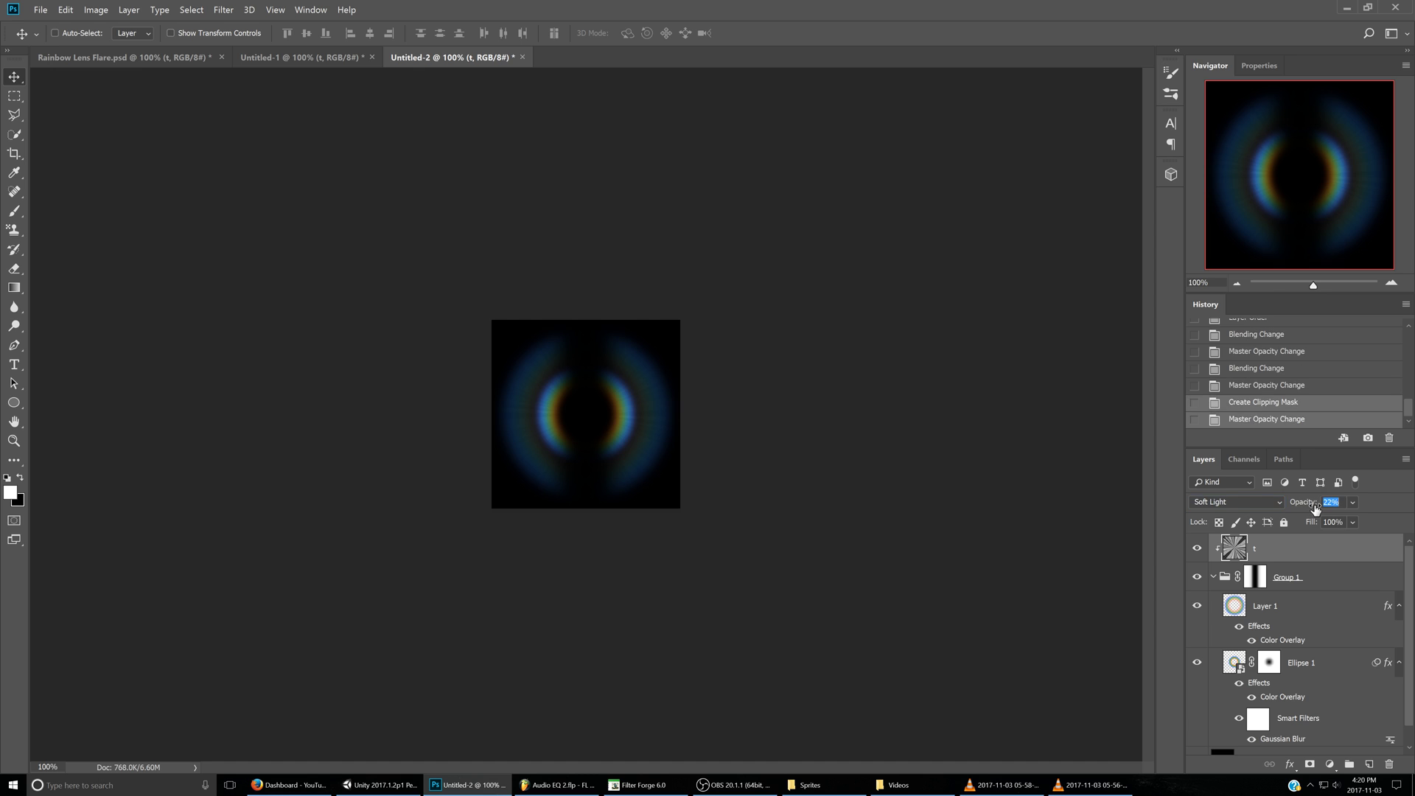
- Set layer t's opacity to 16% and check the sprite against the other open documents and on transparency
left_click(302, 56)
left_click(161, 58)
left_click(451, 56)
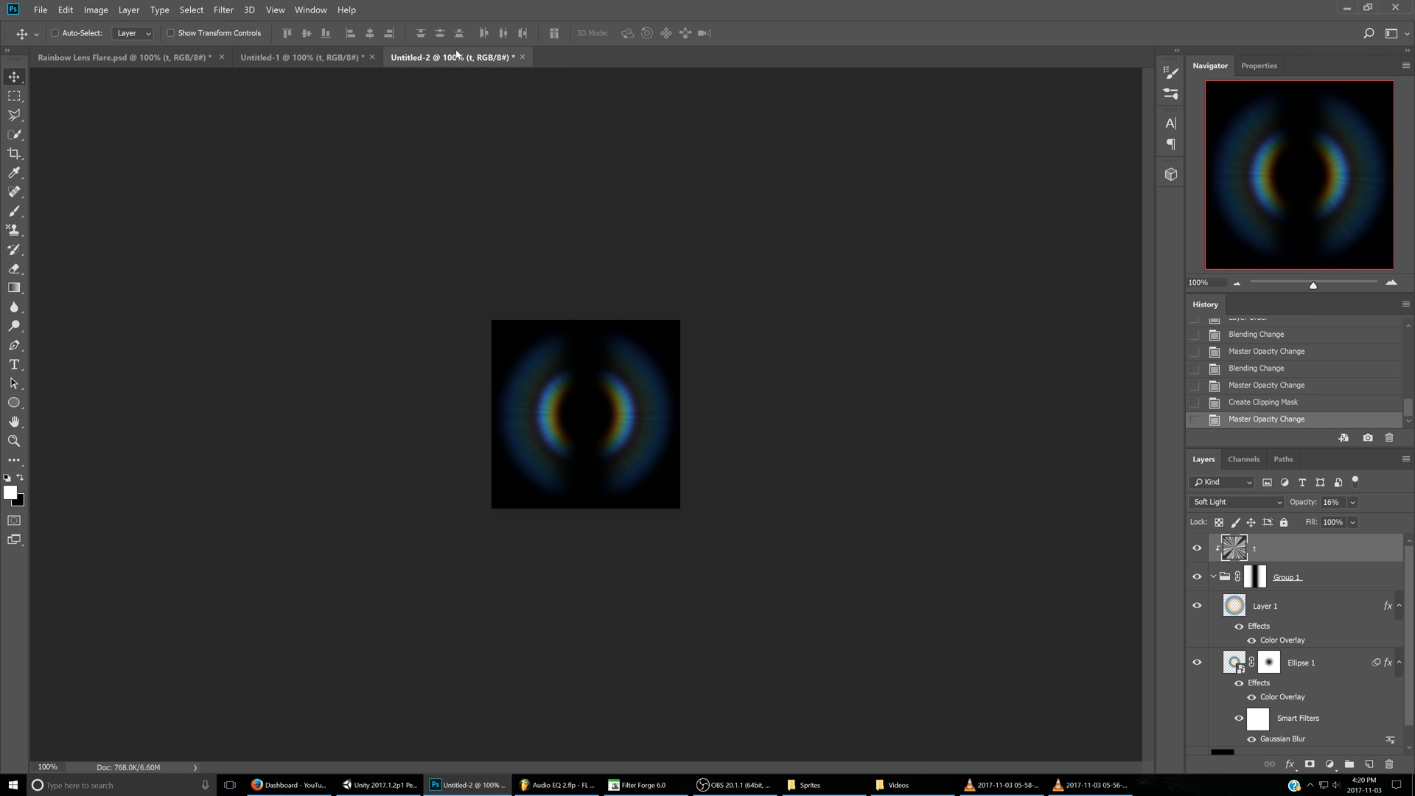
left_click(1197, 740)
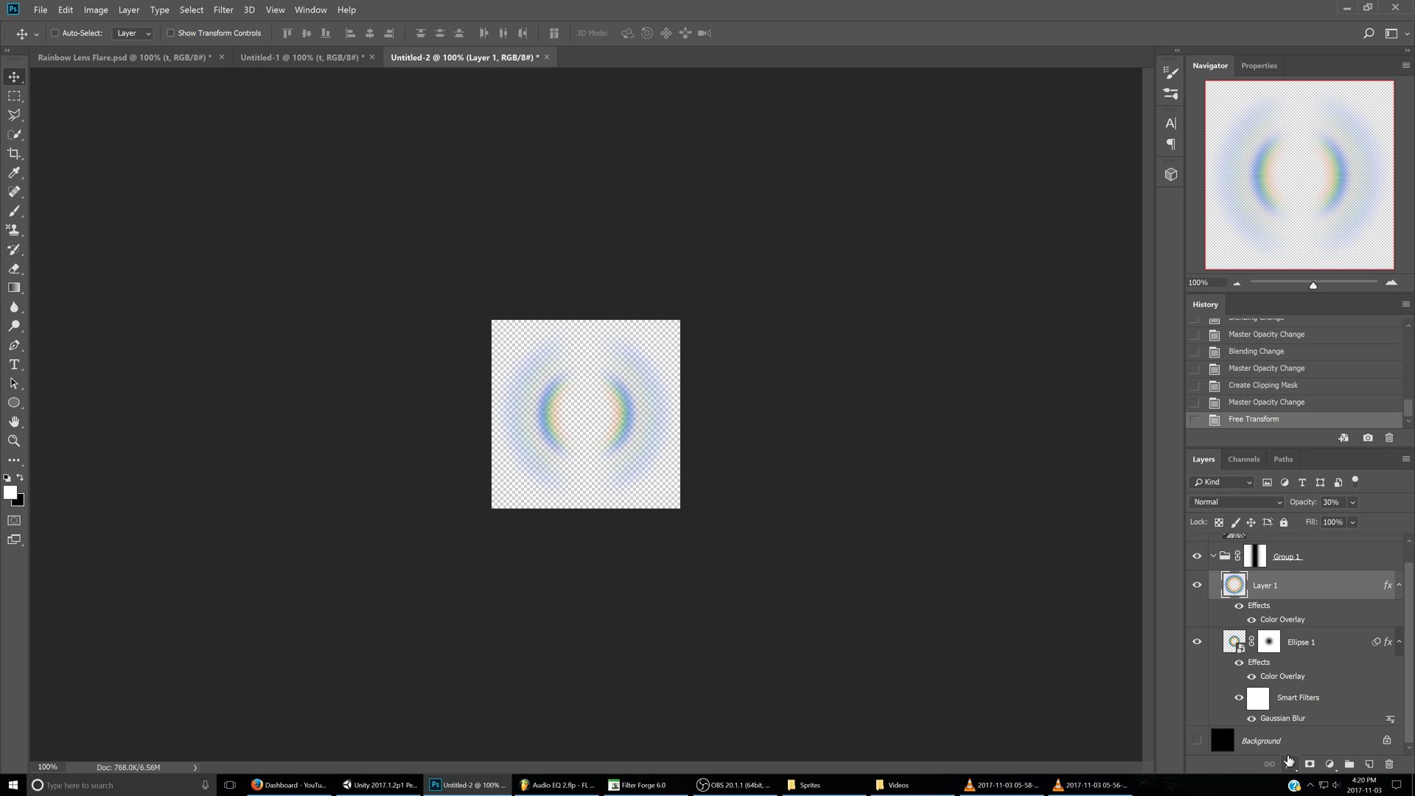
left_click(1197, 741)
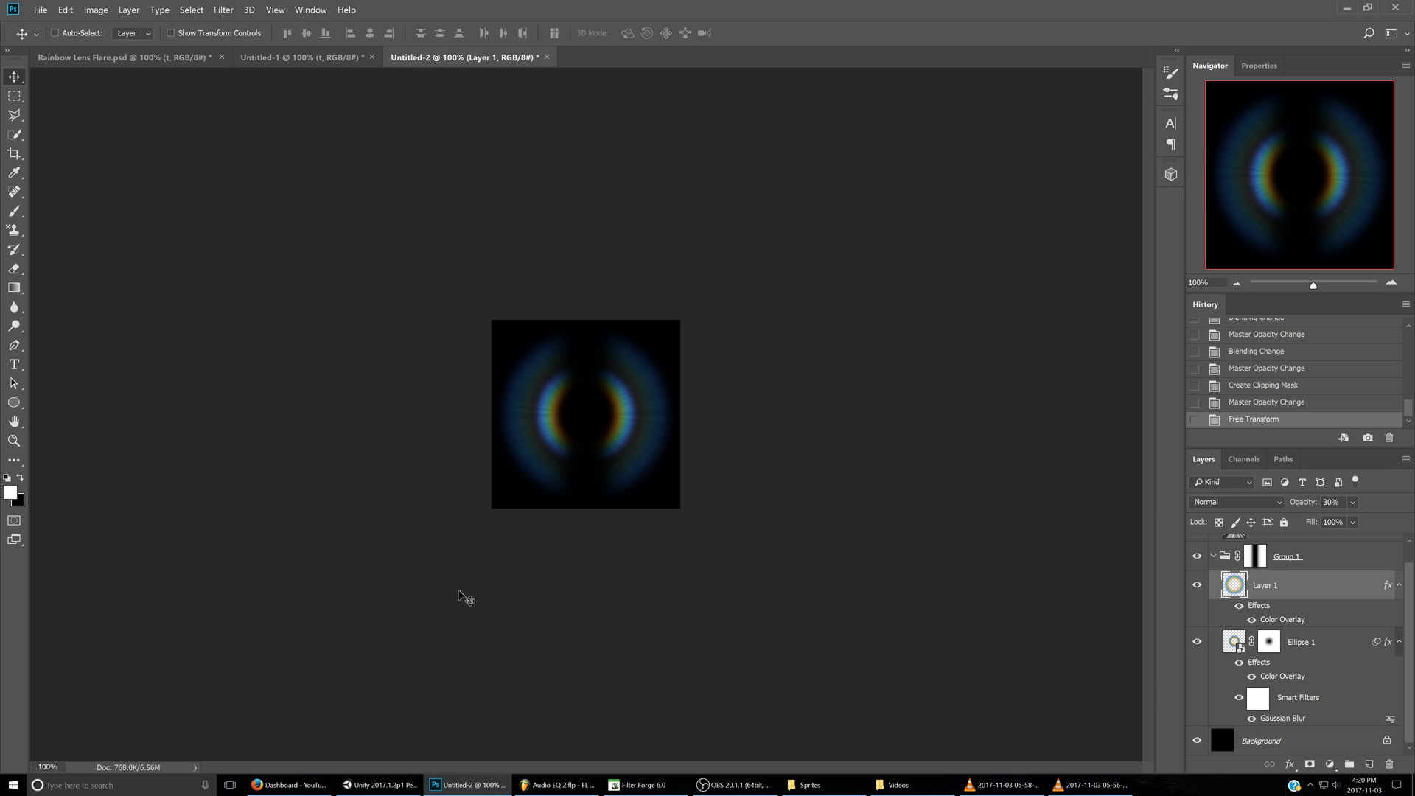
- Switch to Unity, then collapse and disable the looping pf_vfx-ult_demo_psys_loop_khUltimaKeybladeHit effect in the hierarchy
left_click(382, 785)
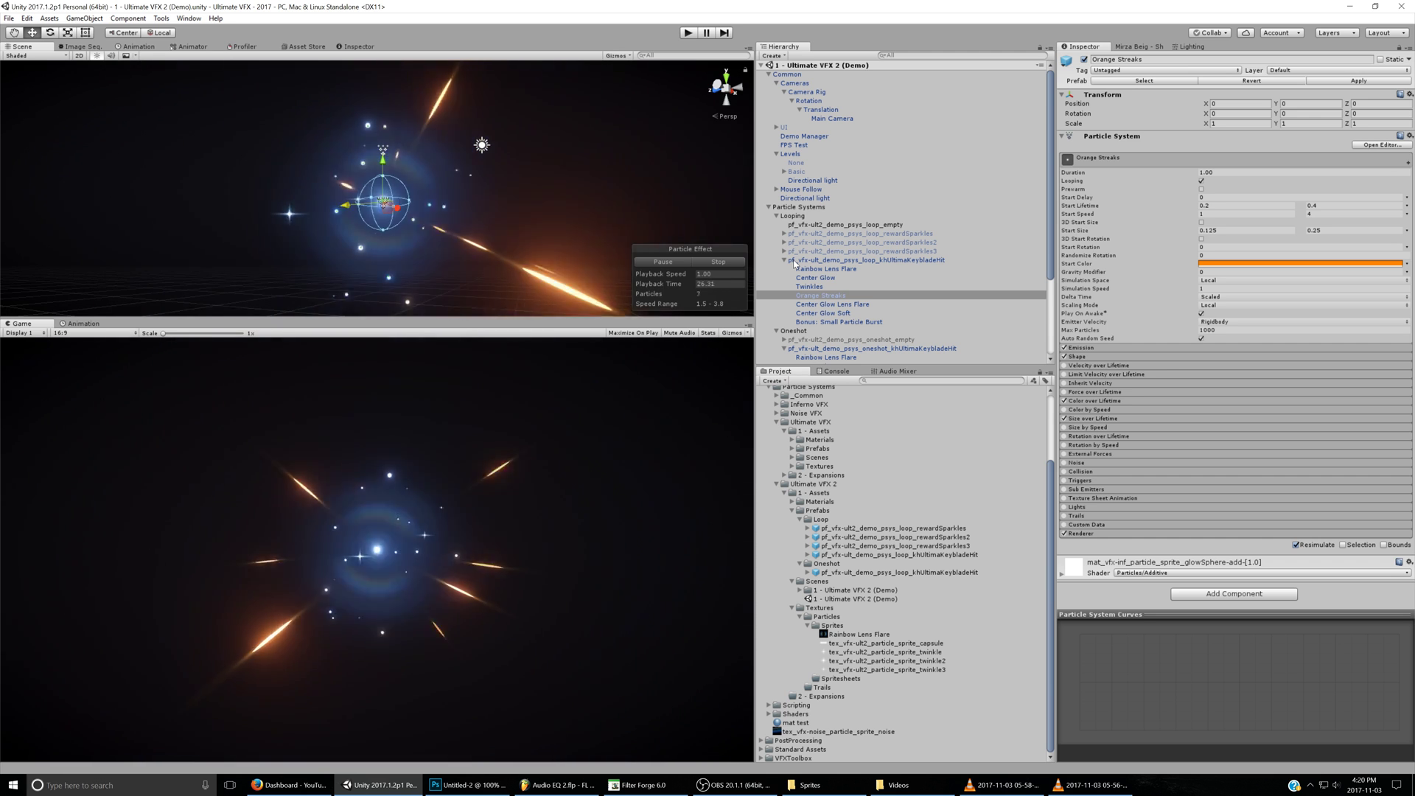
left_click(787, 261)
left_click(784, 260)
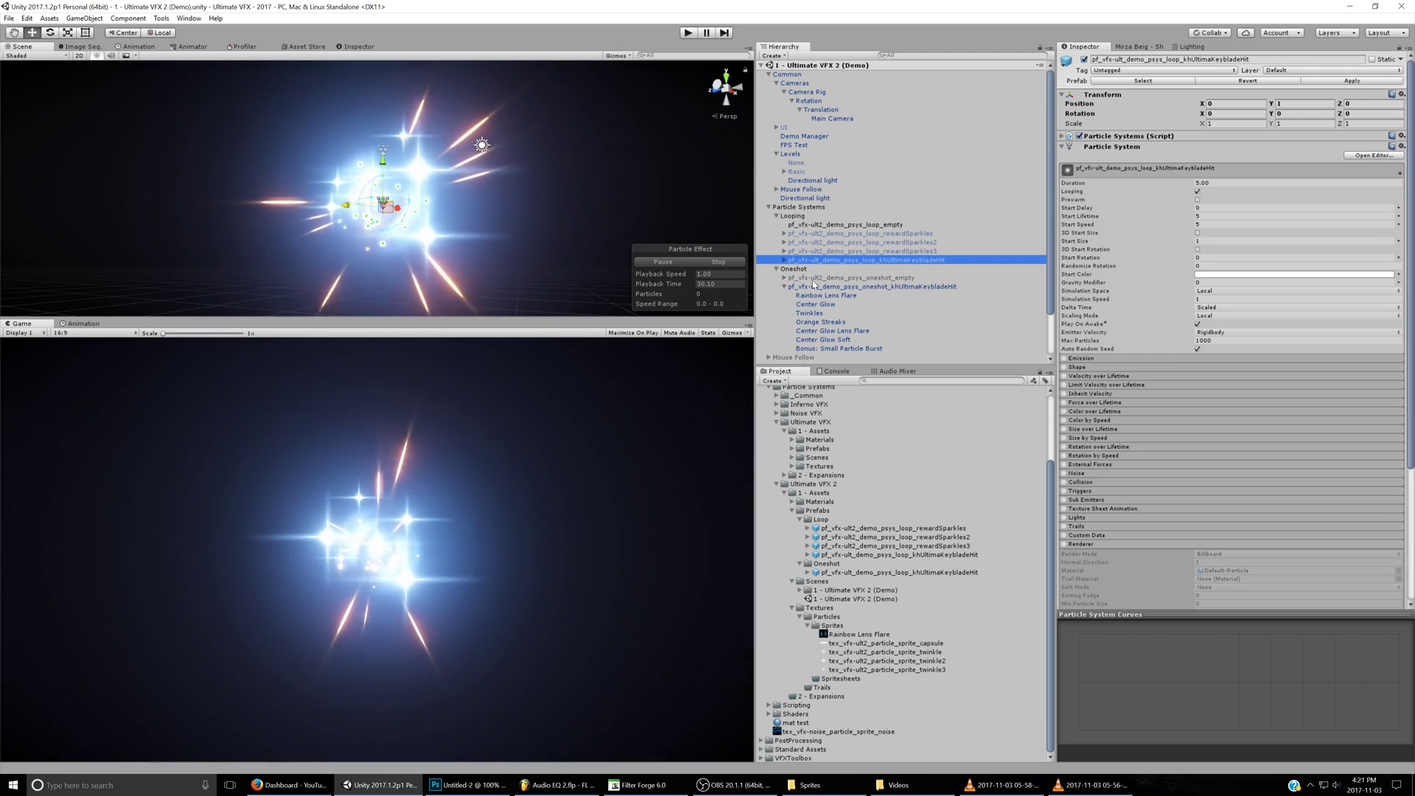
left_click(1084, 60)
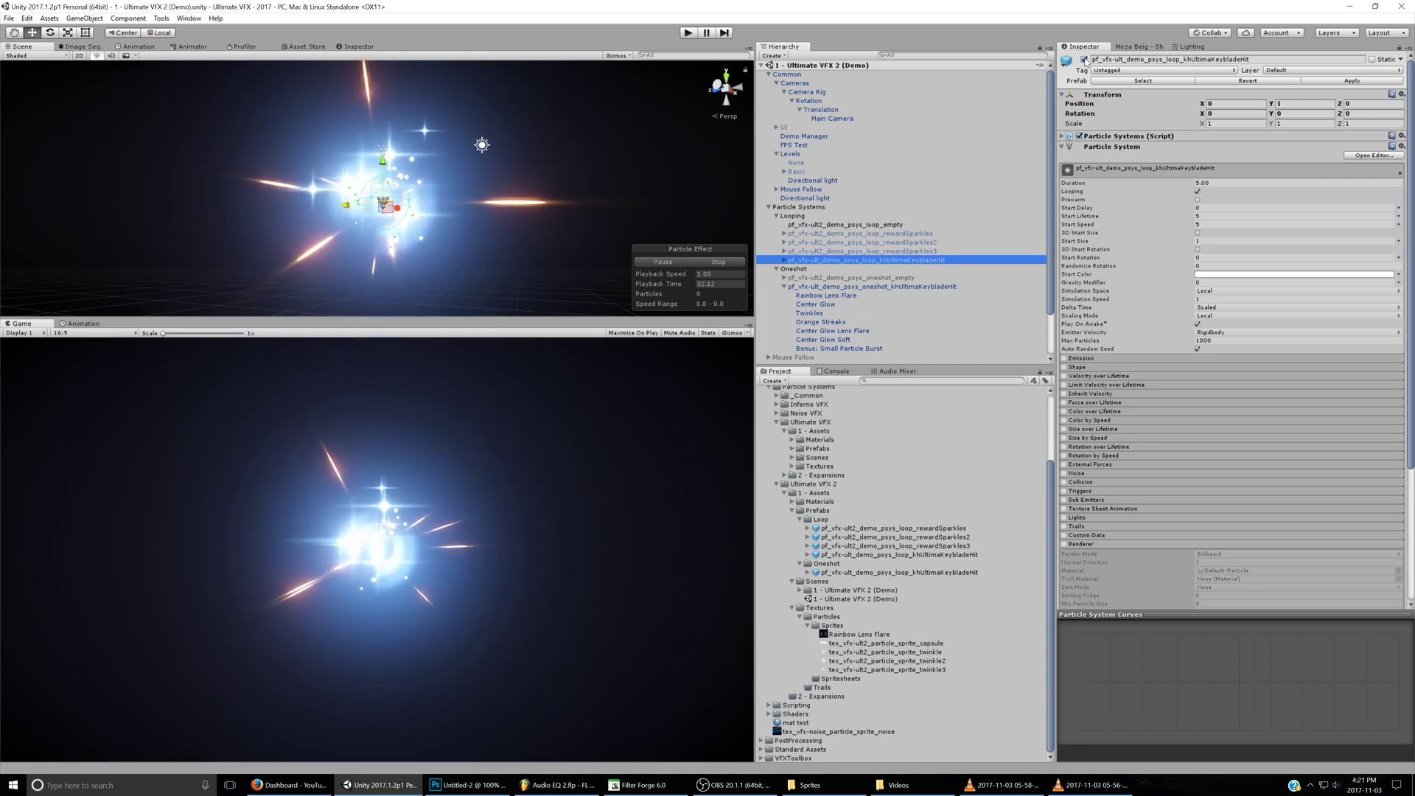
- Create a new Particle System under the Looping object and collapse the Oneshot group
right_click(795, 217)
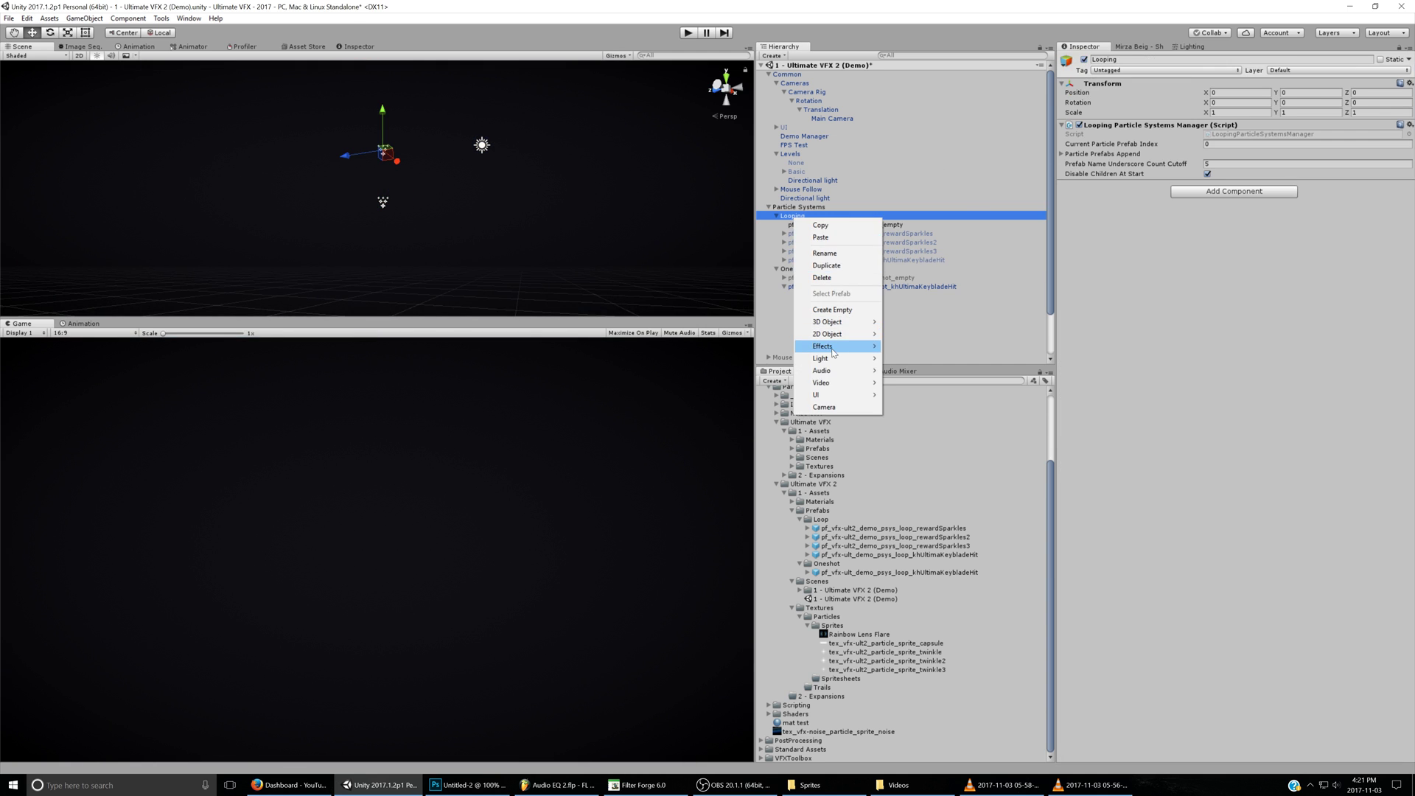
left_click(917, 347)
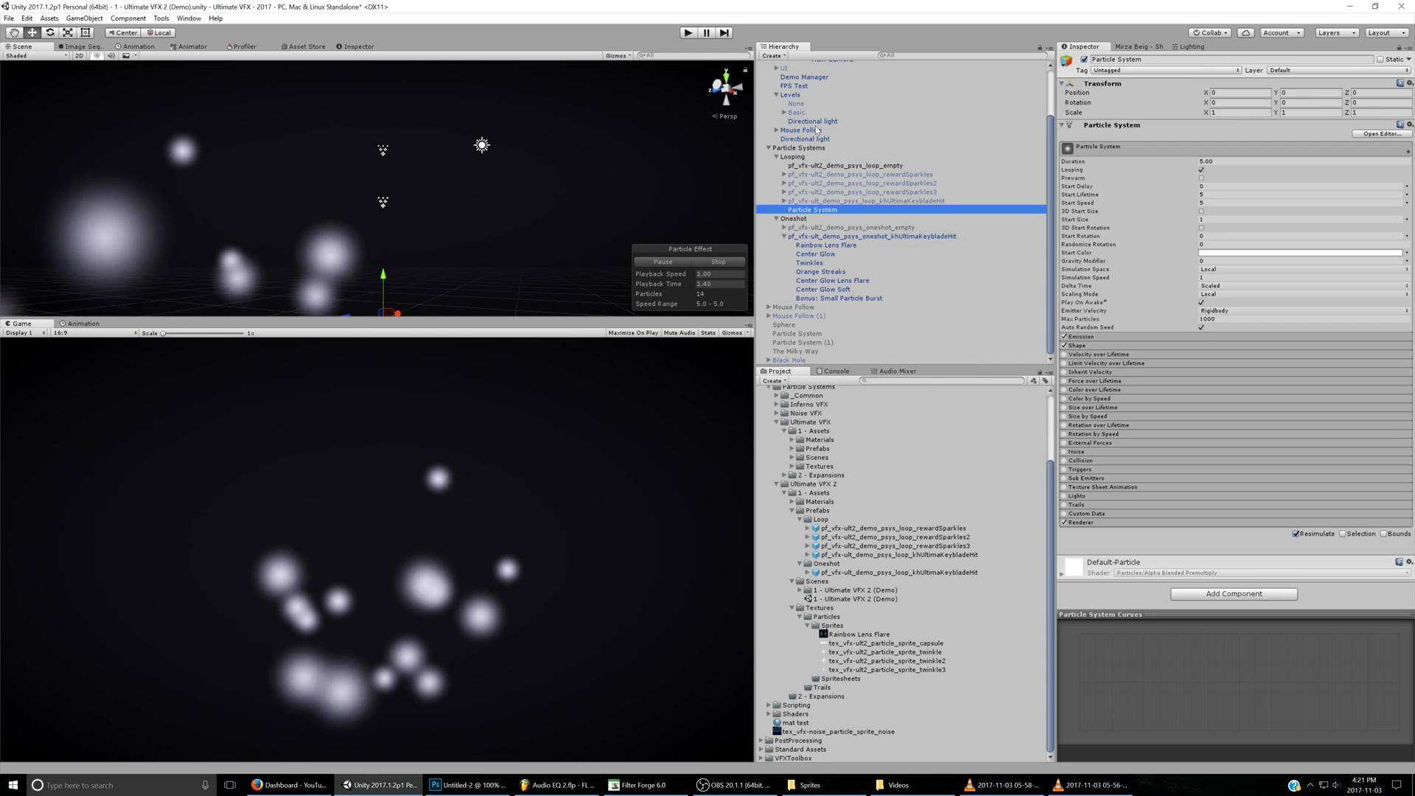
left_click(777, 219)
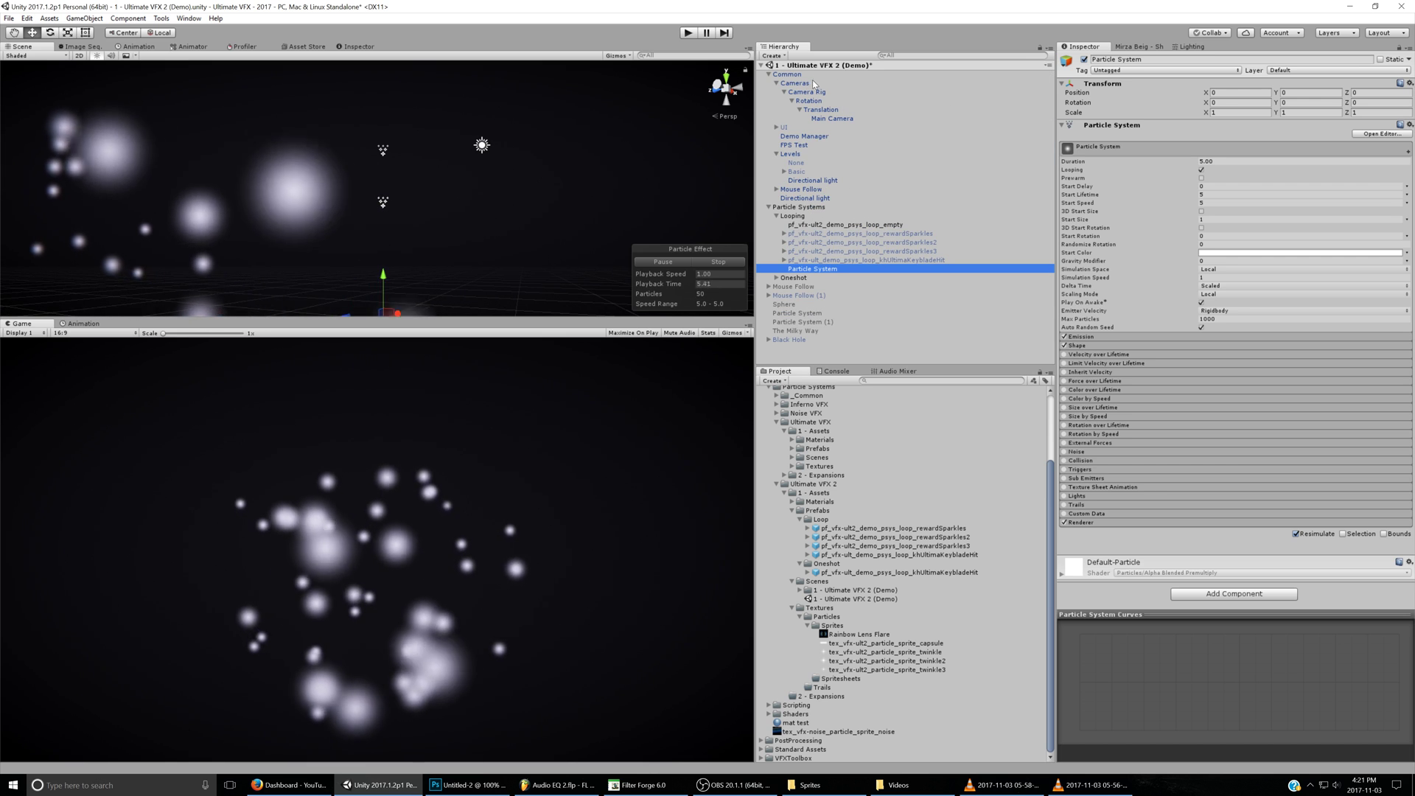
- Set the new particle system's Y position to 1 and turn off its Emission, Shape and Renderer modules
left_click(1310, 93)
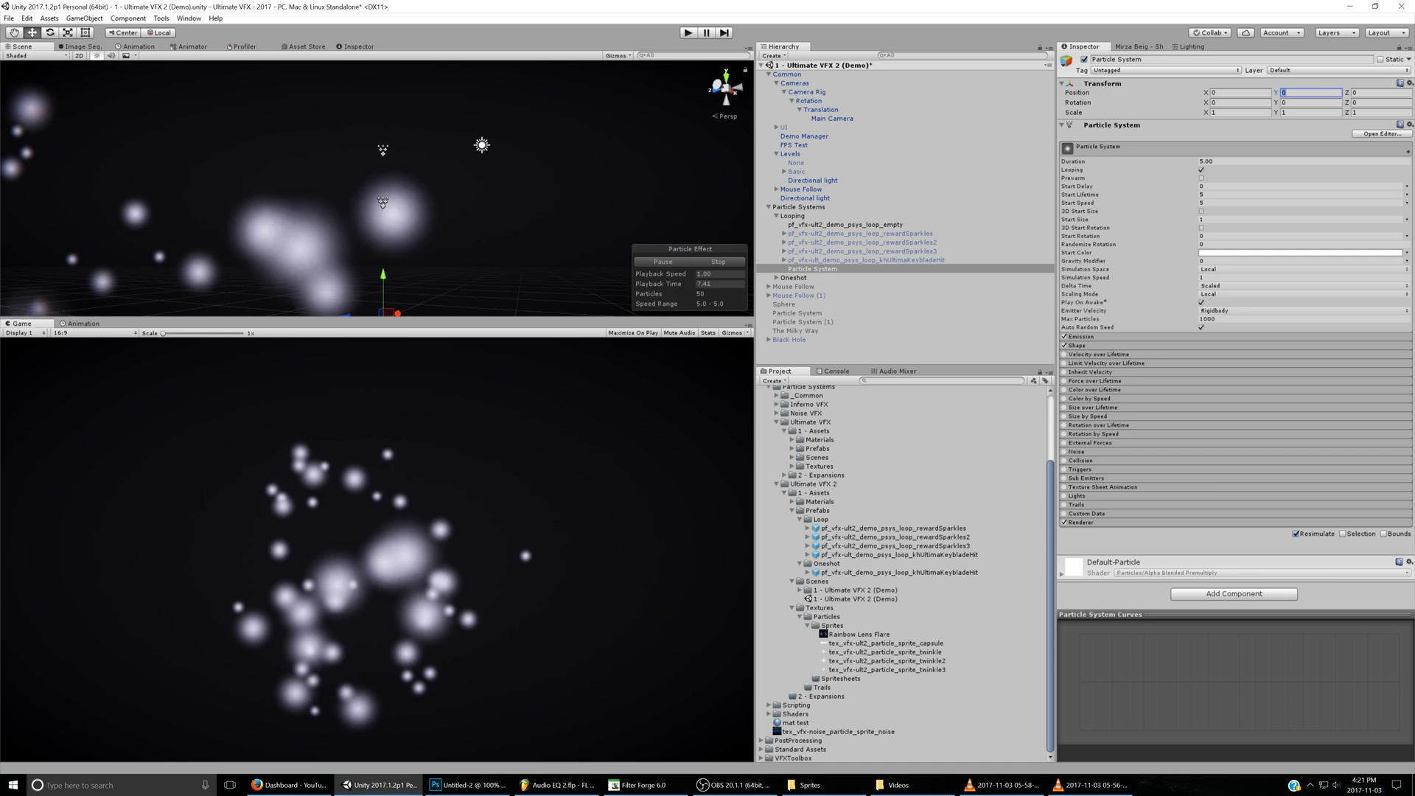
type("1")
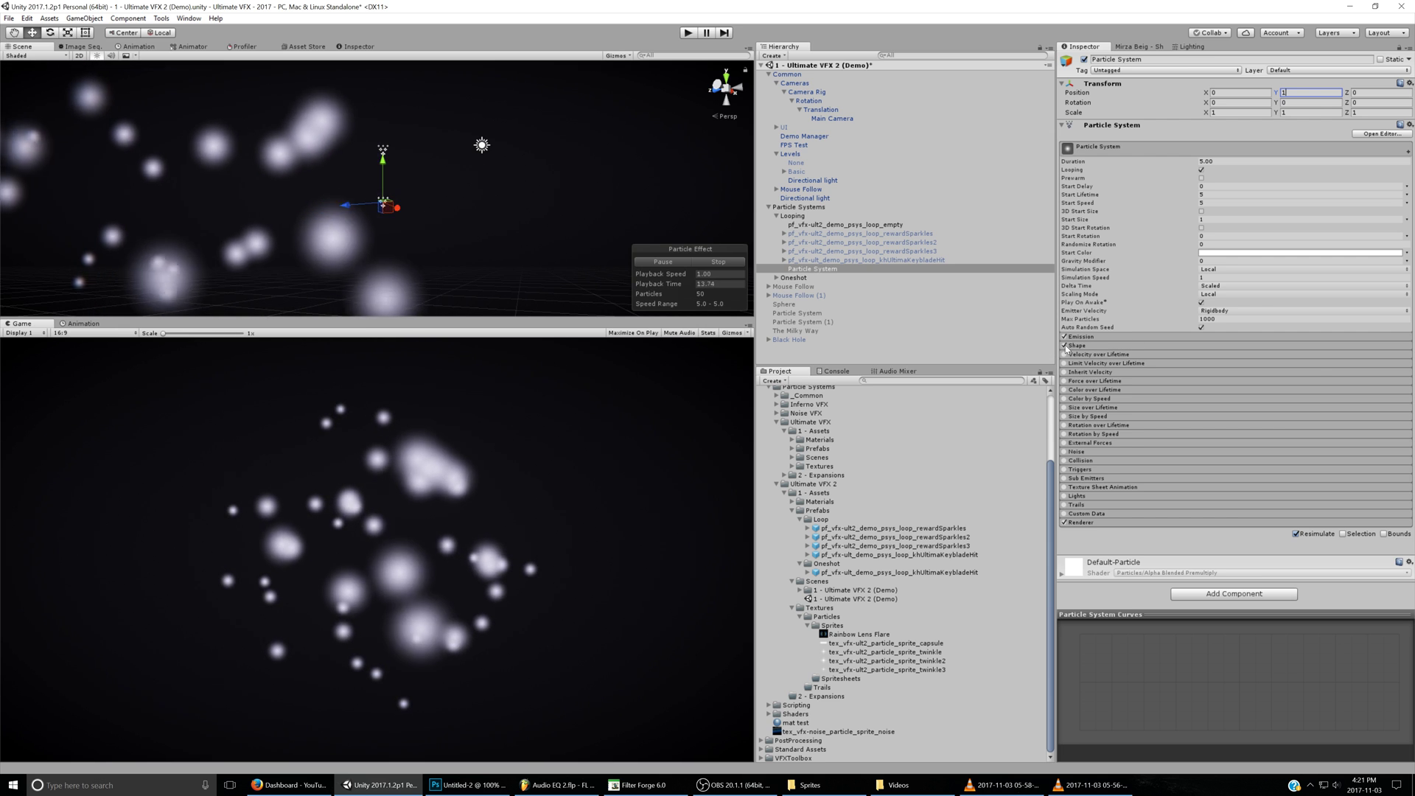
left_click(1065, 346)
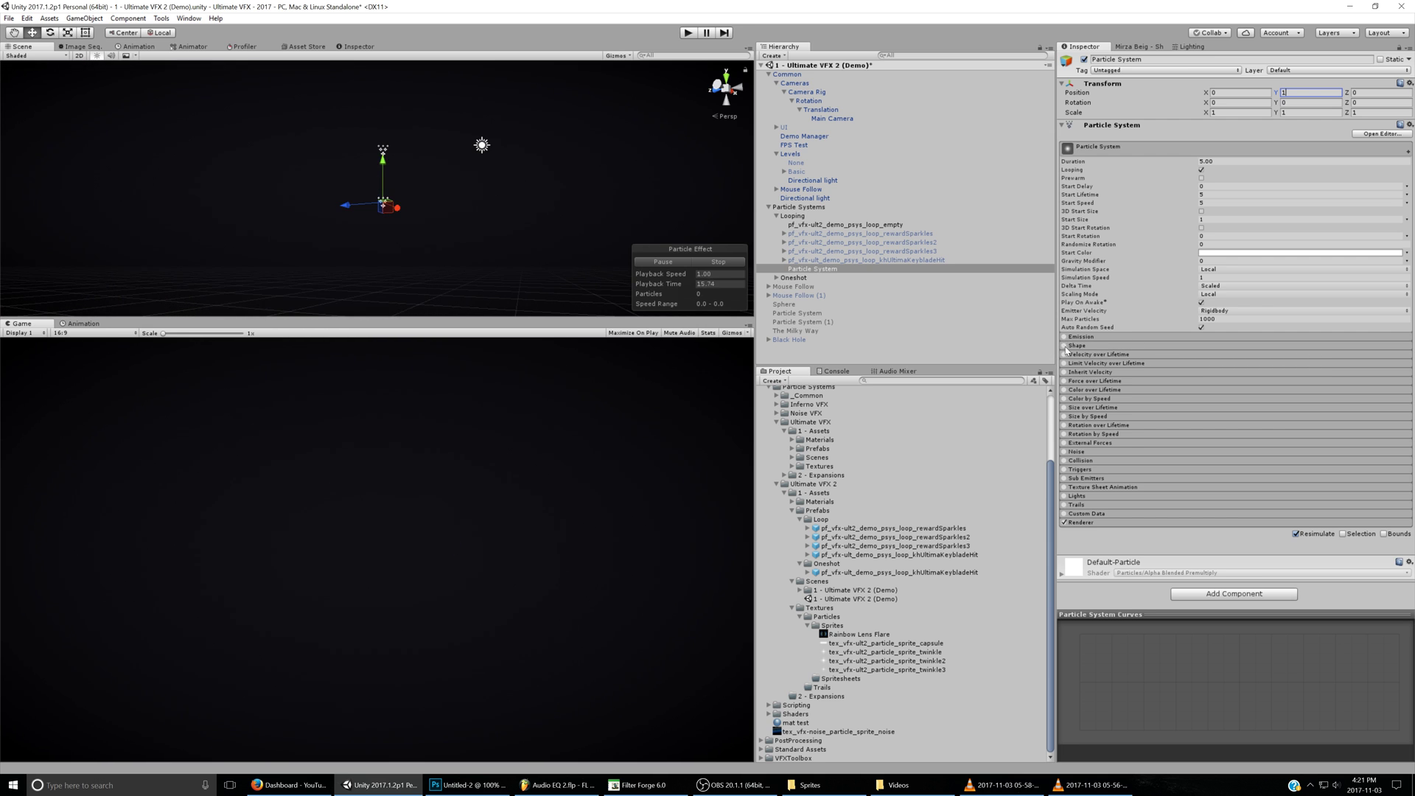
right_click(825, 268)
mouse_move(884, 398)
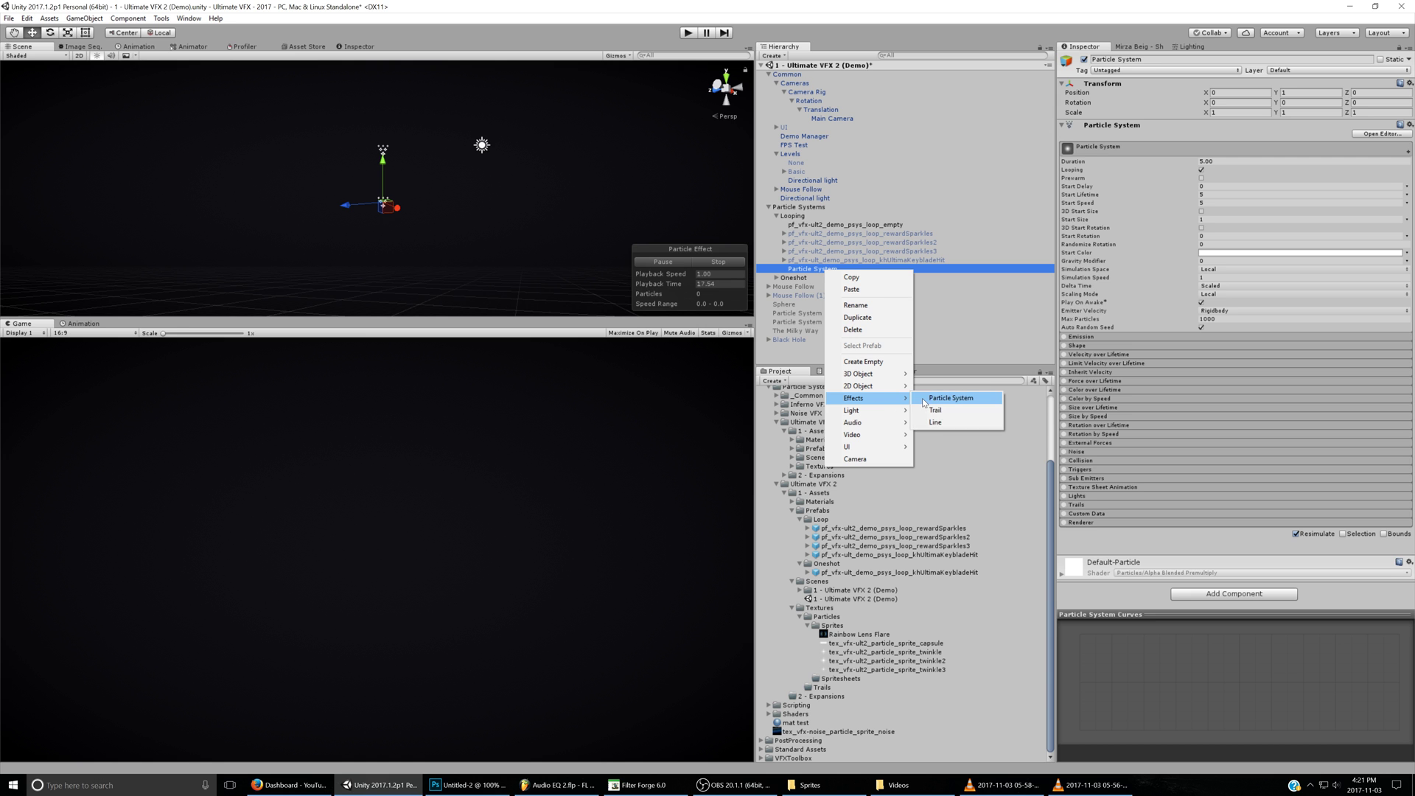
left_click(954, 399)
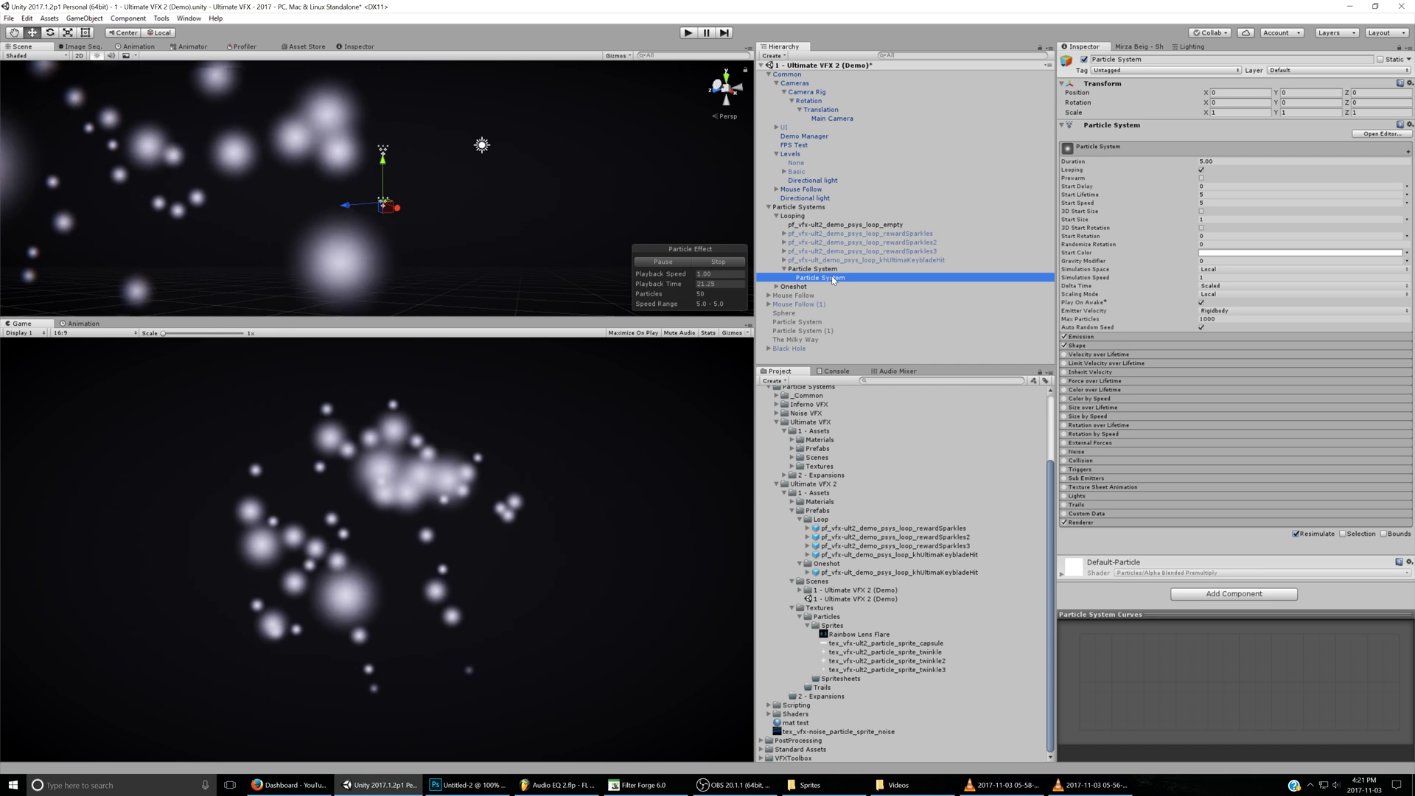
left_click(829, 270)
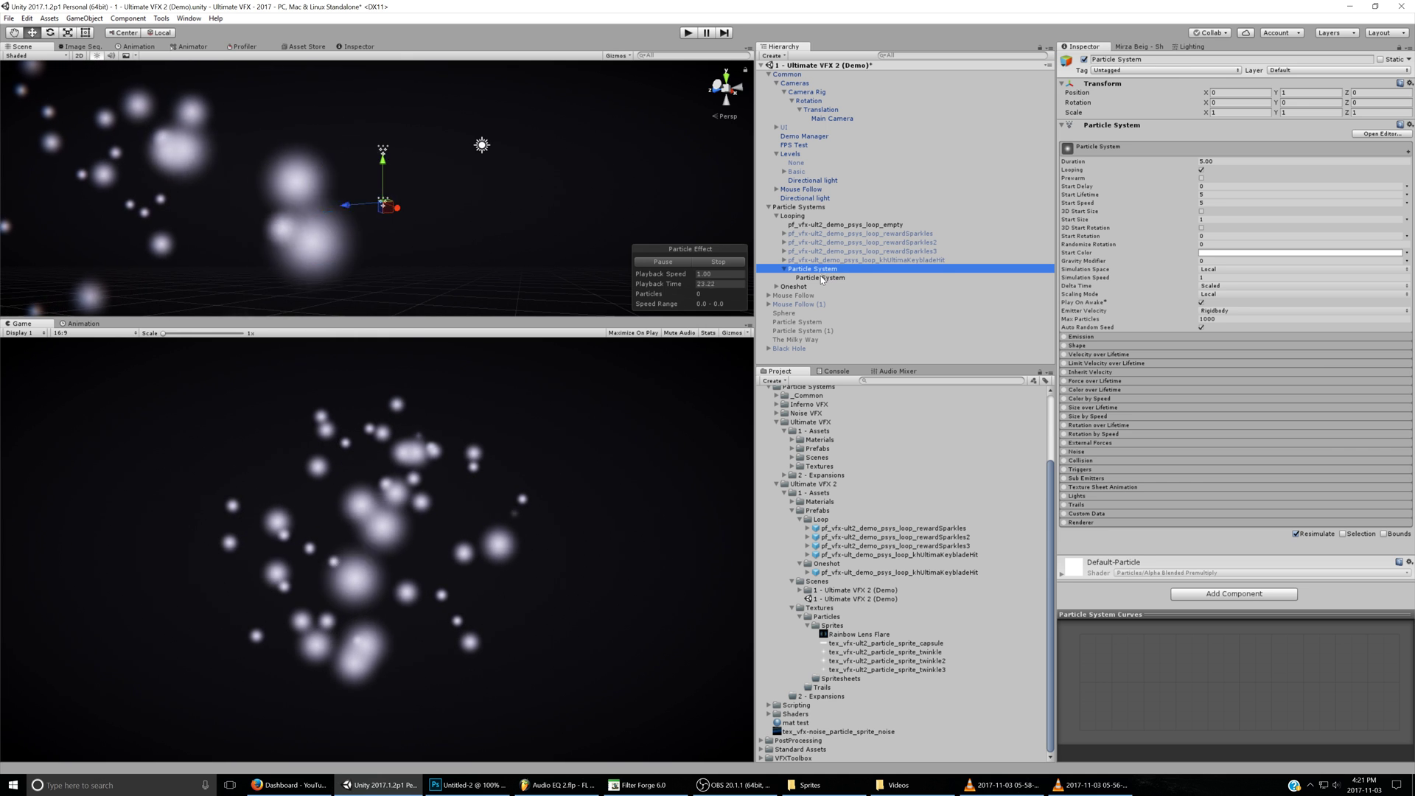
left_click(822, 277)
key("ctrl+d")
key("ctrl+z")
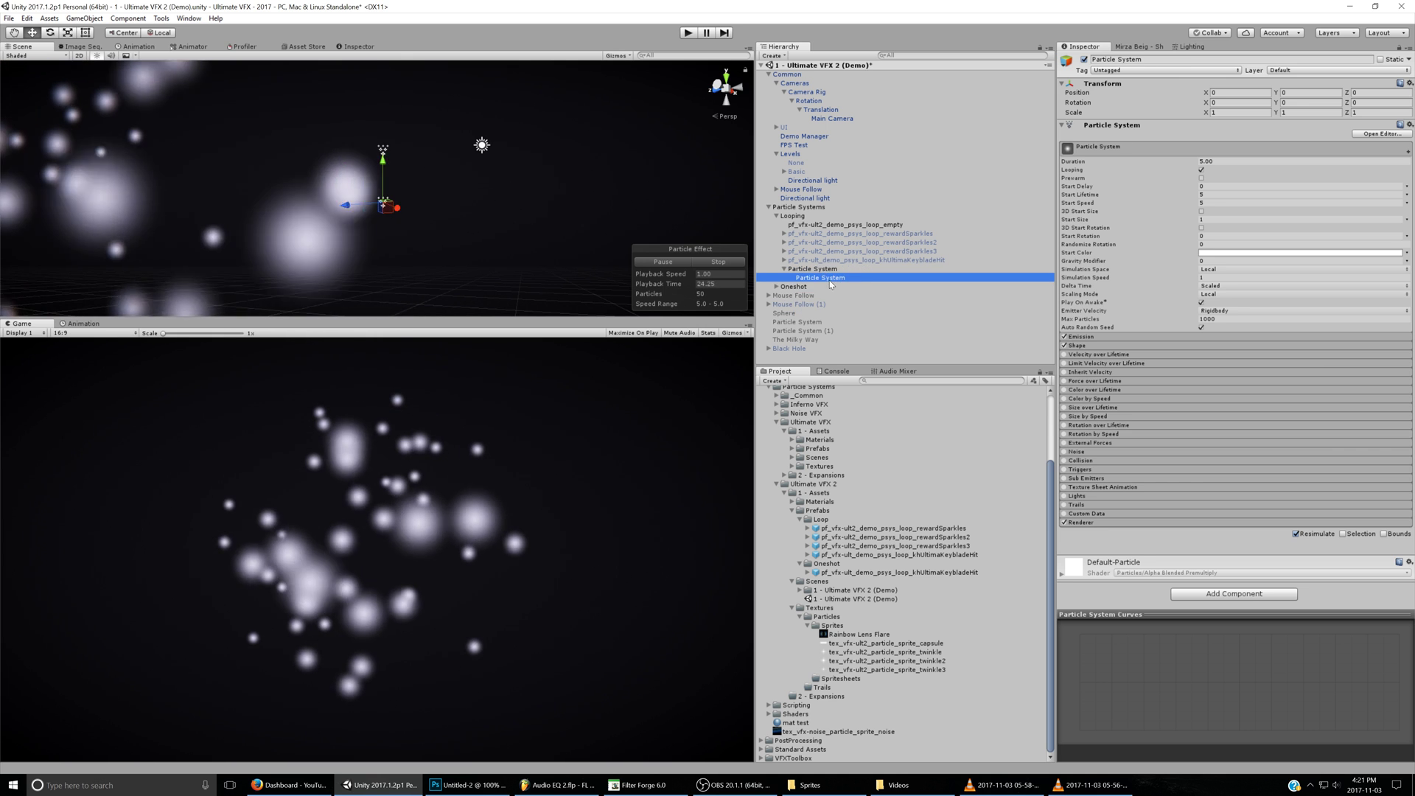
left_click(721, 263)
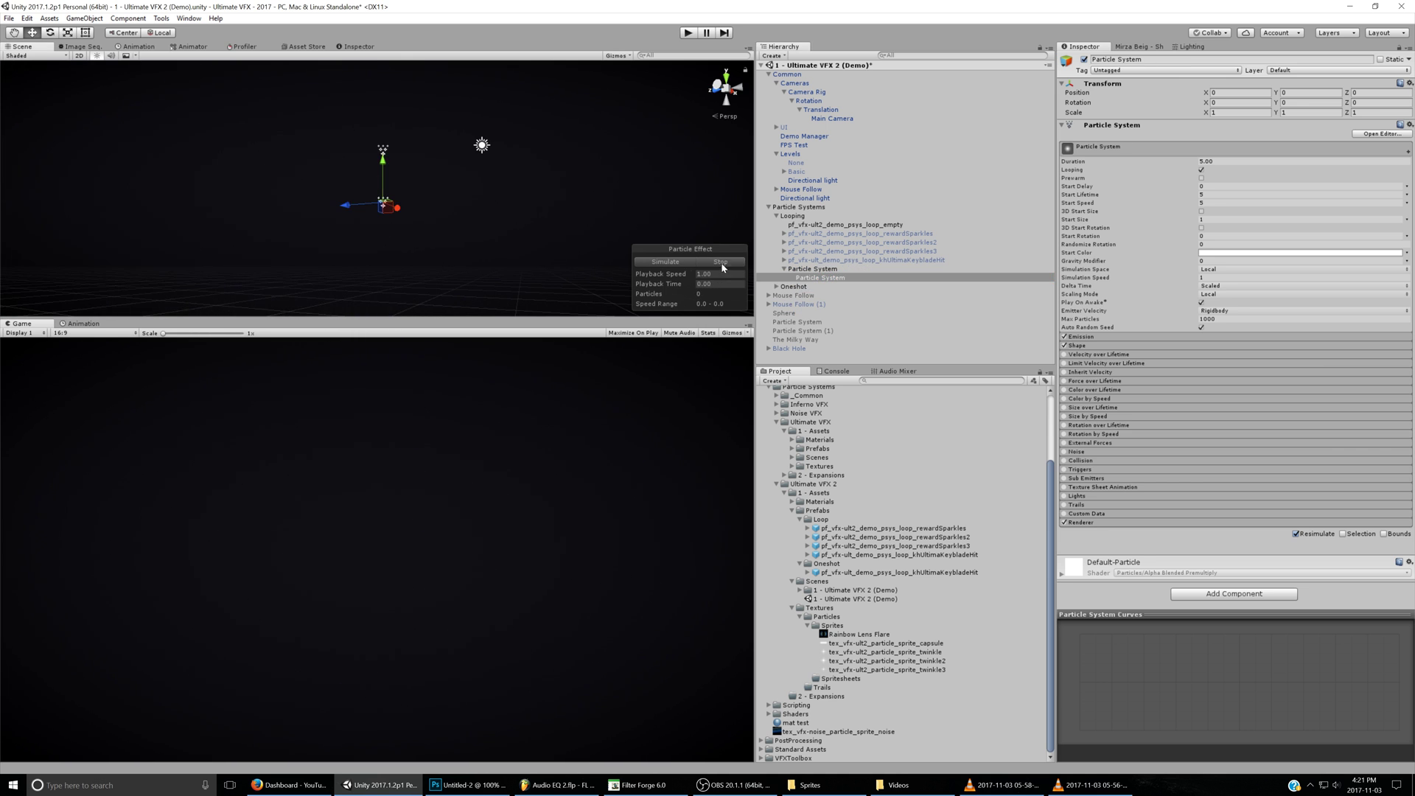
left_click(809, 270)
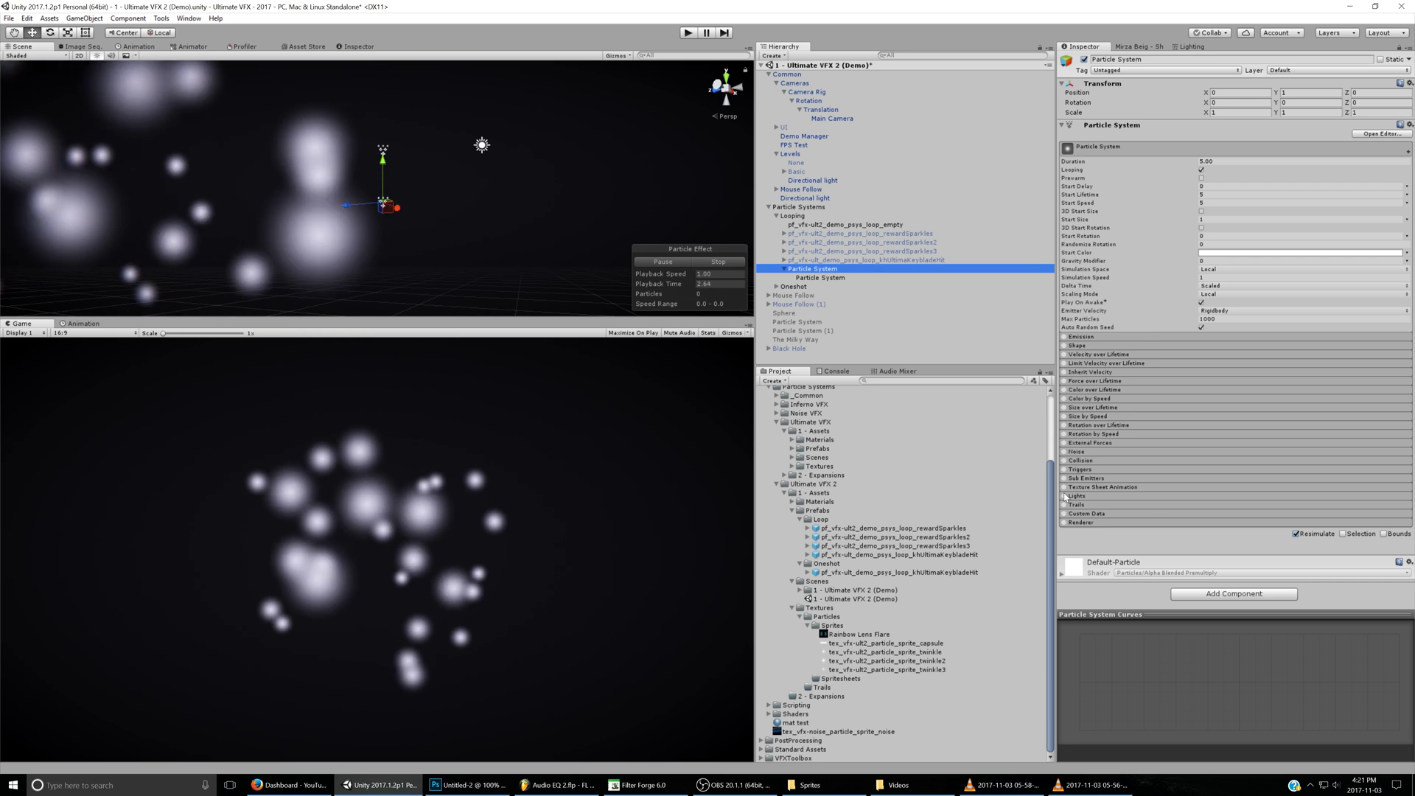
left_click(837, 279)
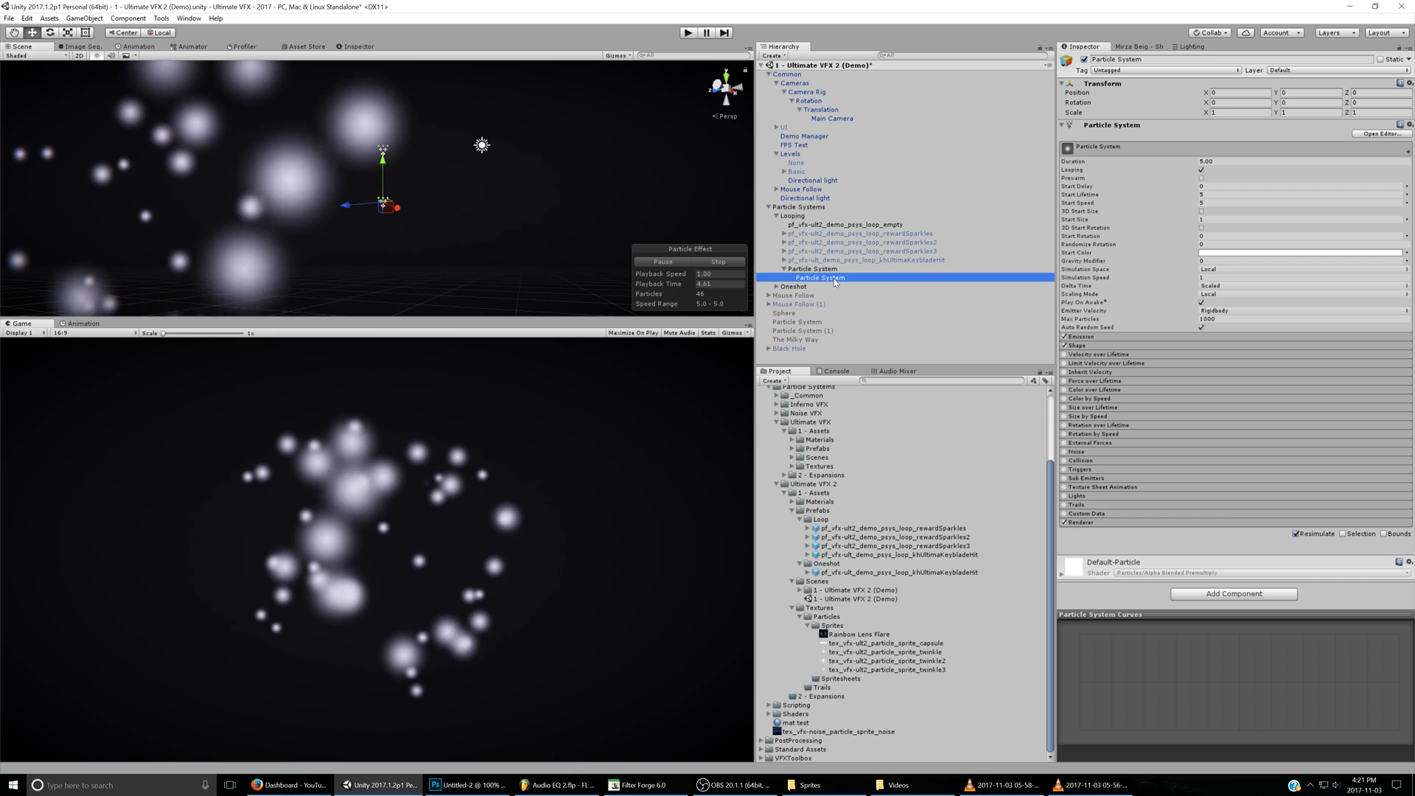
key("Delete")
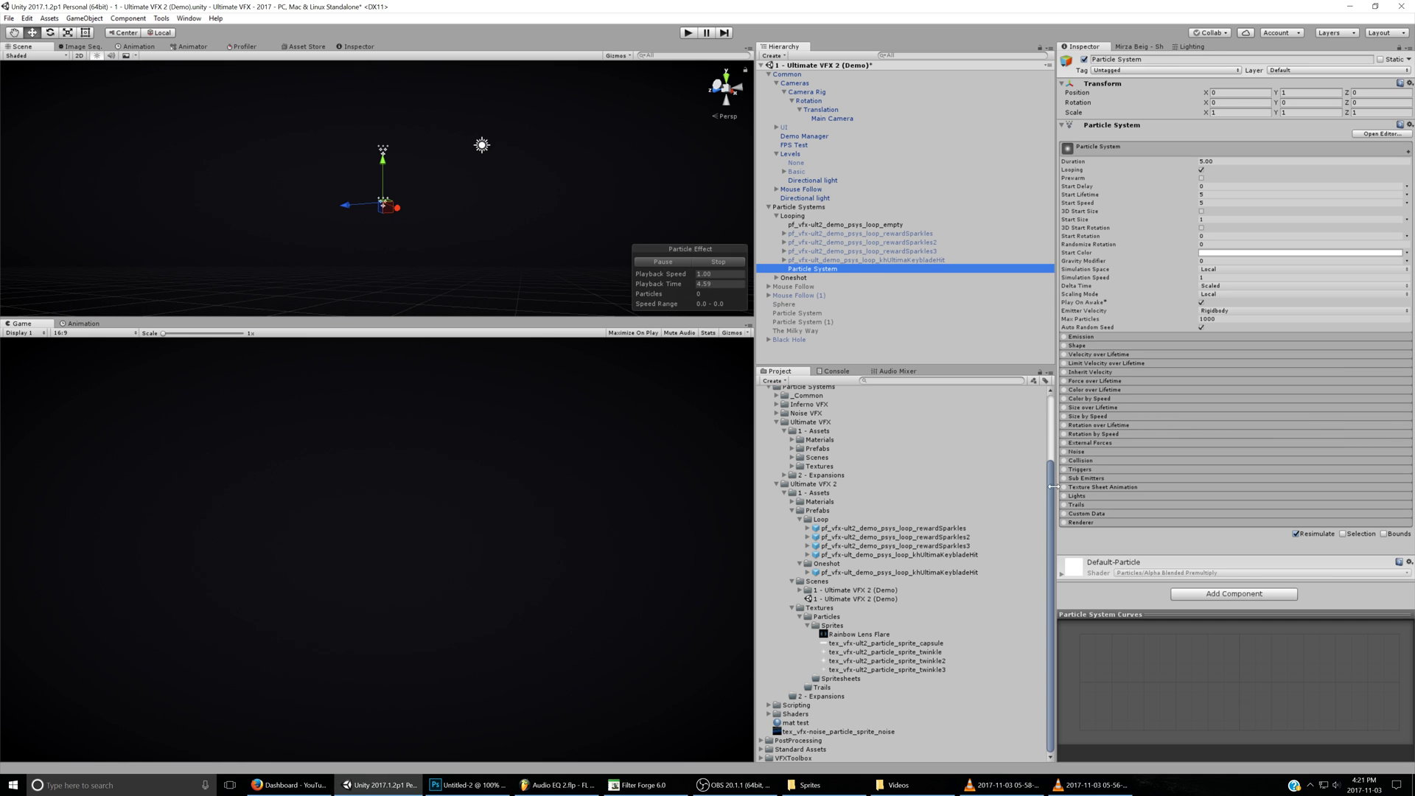
- Add a child Particle System under the emptied parent Particle System
right_click(830, 271)
mouse_move(870, 396)
left_click(951, 395)
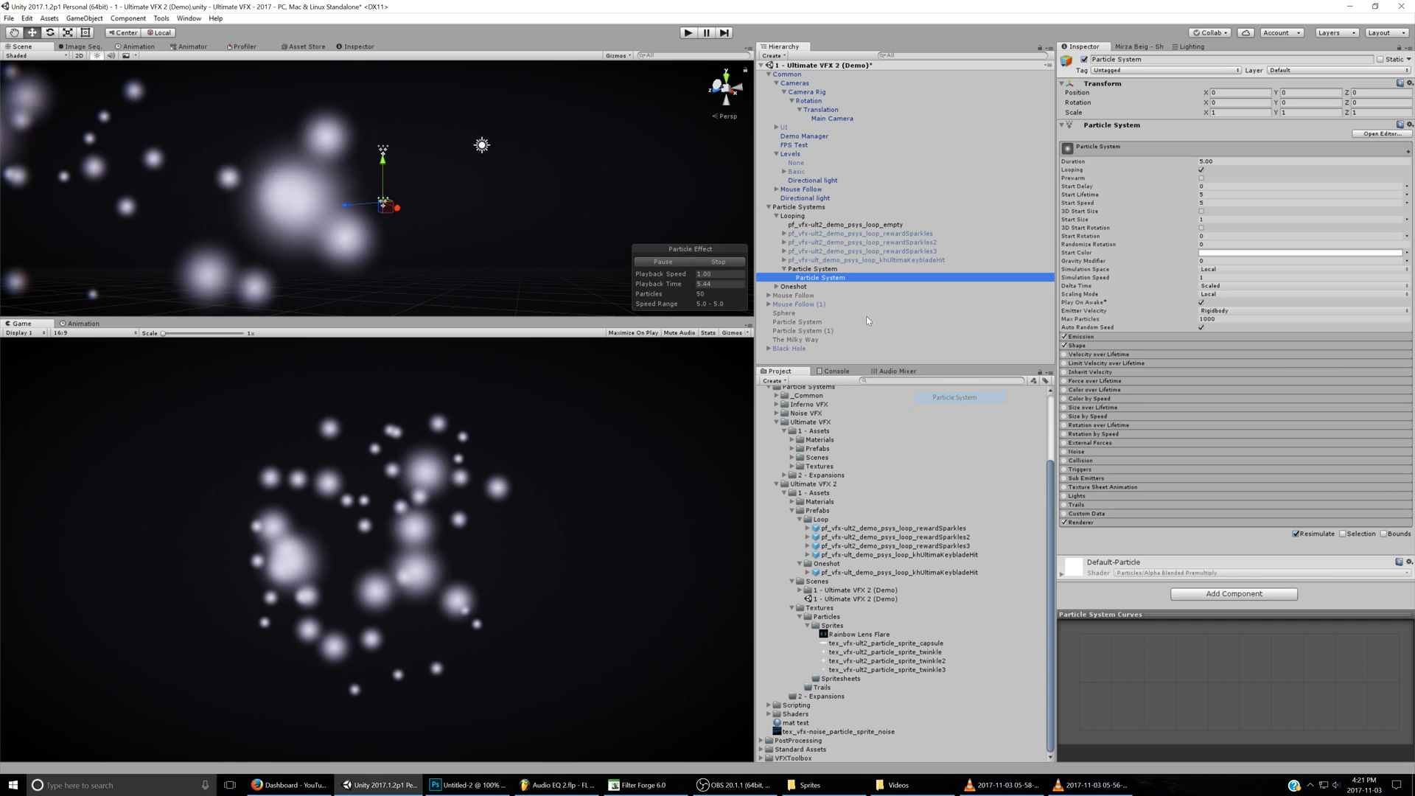
- Review the child system's available emitter shapes and check the Keyblade hit in the VLC reference video
left_click(1077, 345)
left_click(1227, 355)
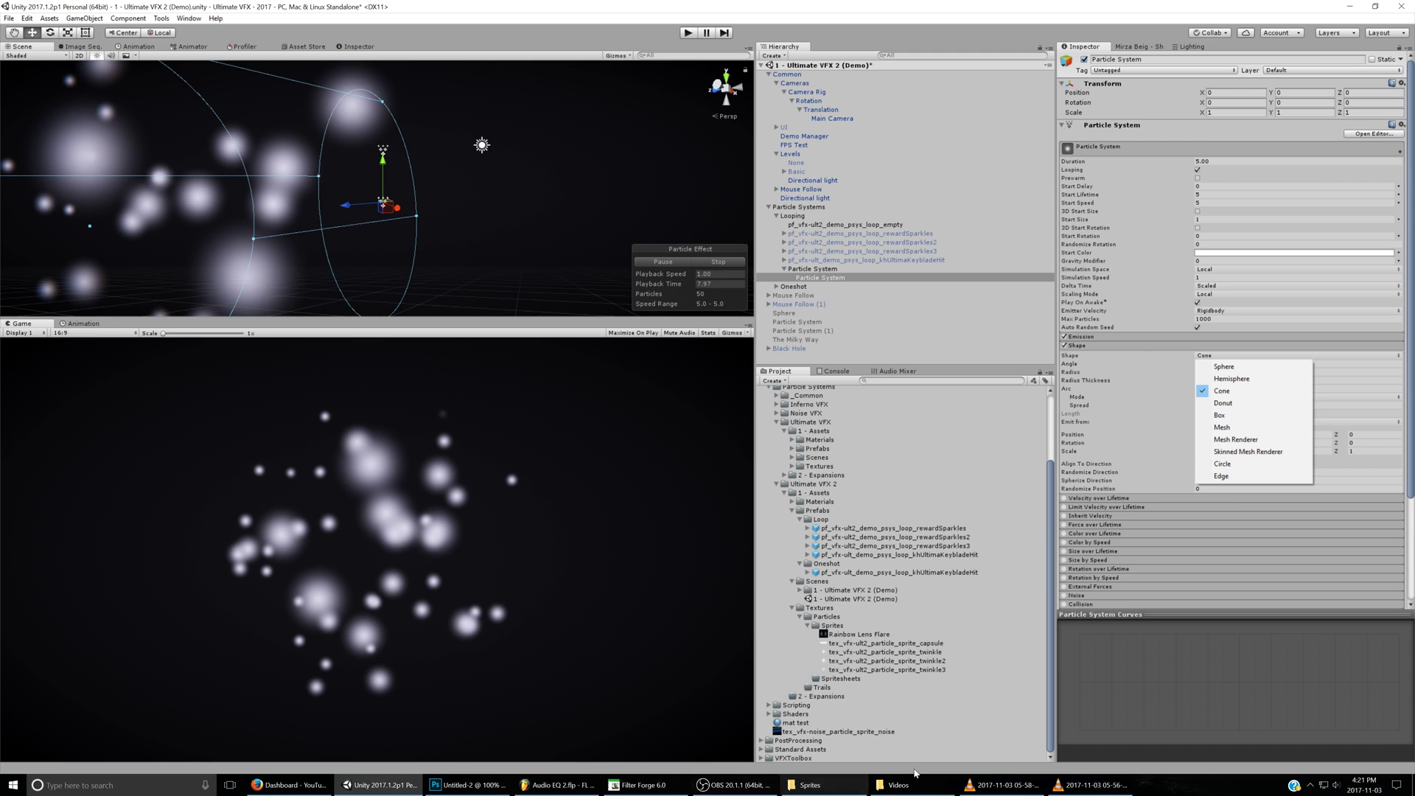
left_click(1002, 785)
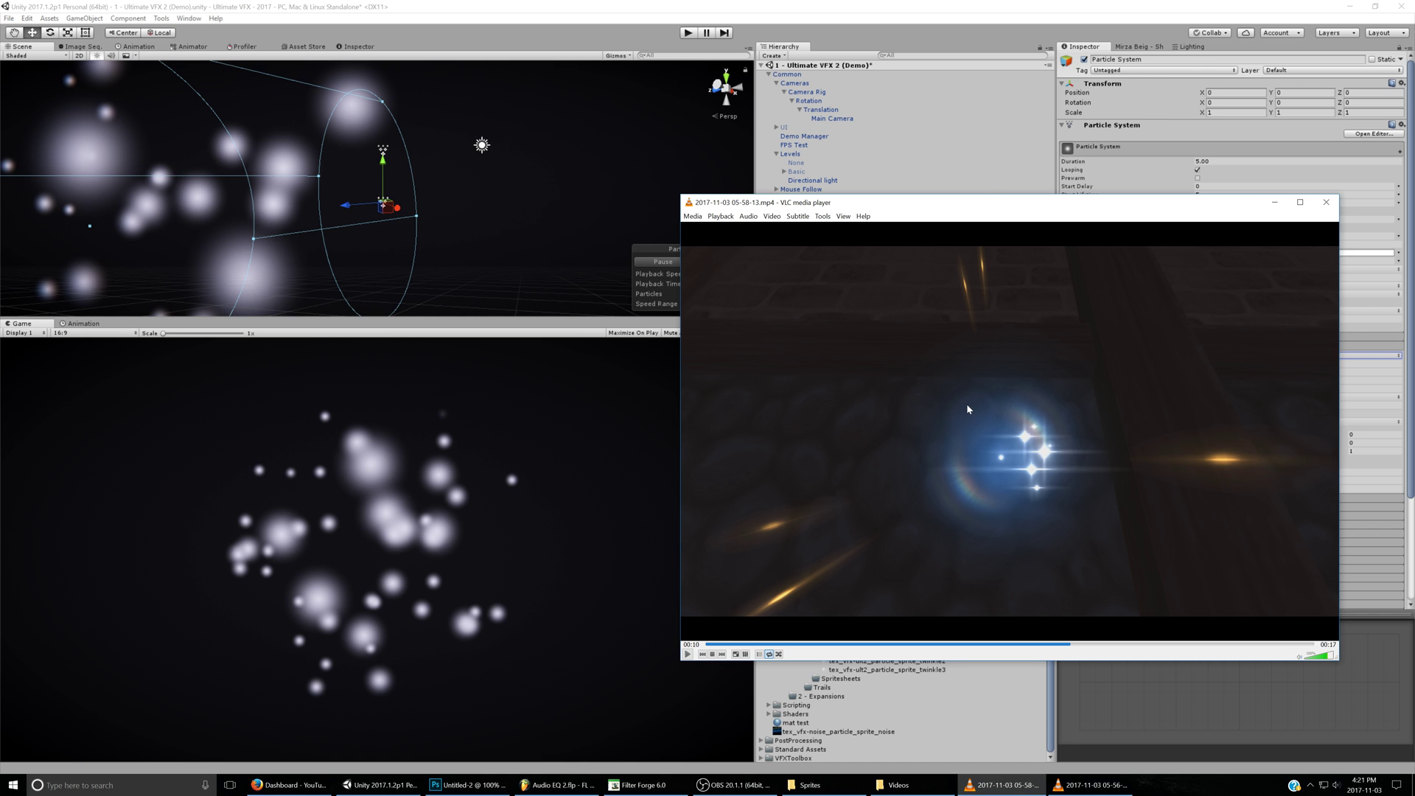
left_click(1275, 202)
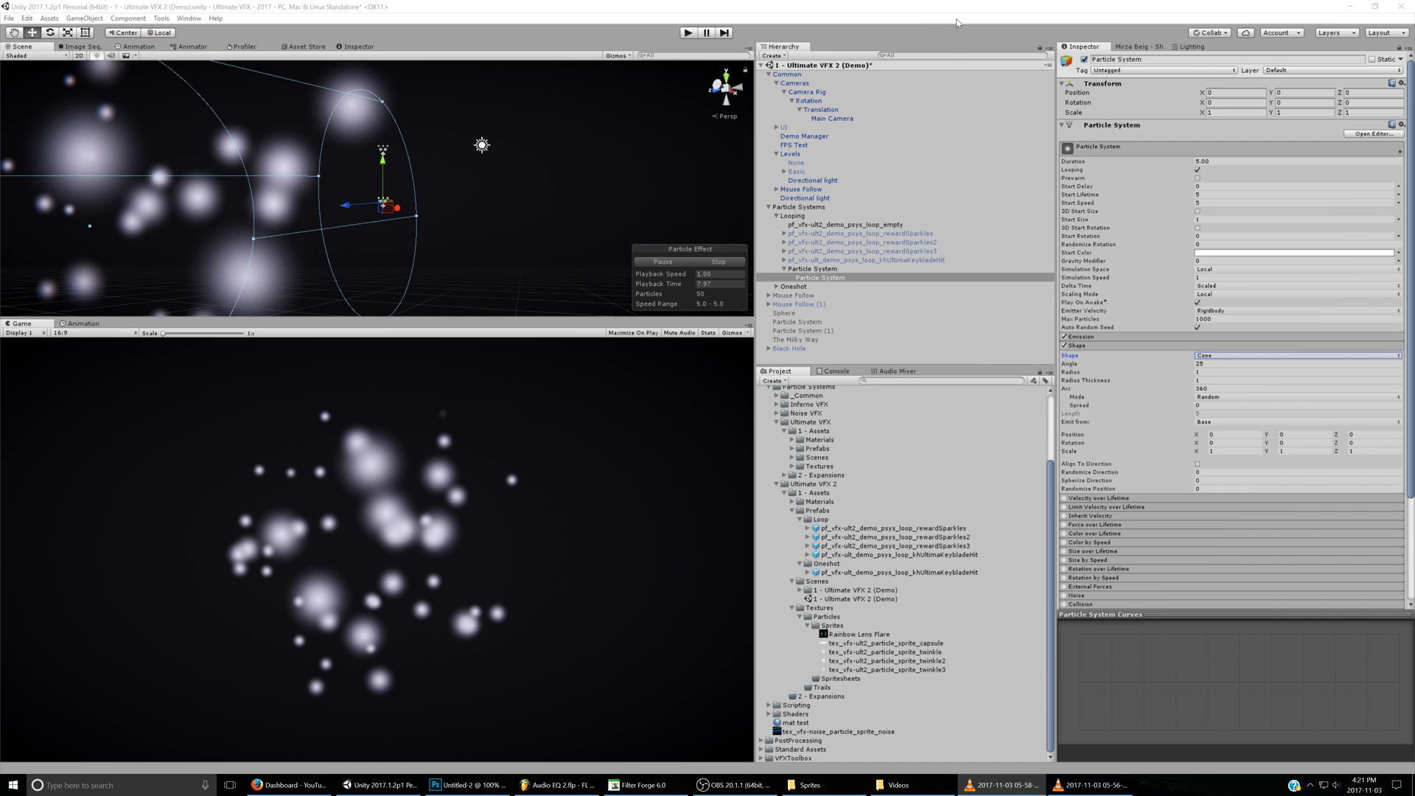
- Expand the child particle system's Renderer settings down to its material slot
scroll(1185, 515, "down", 4)
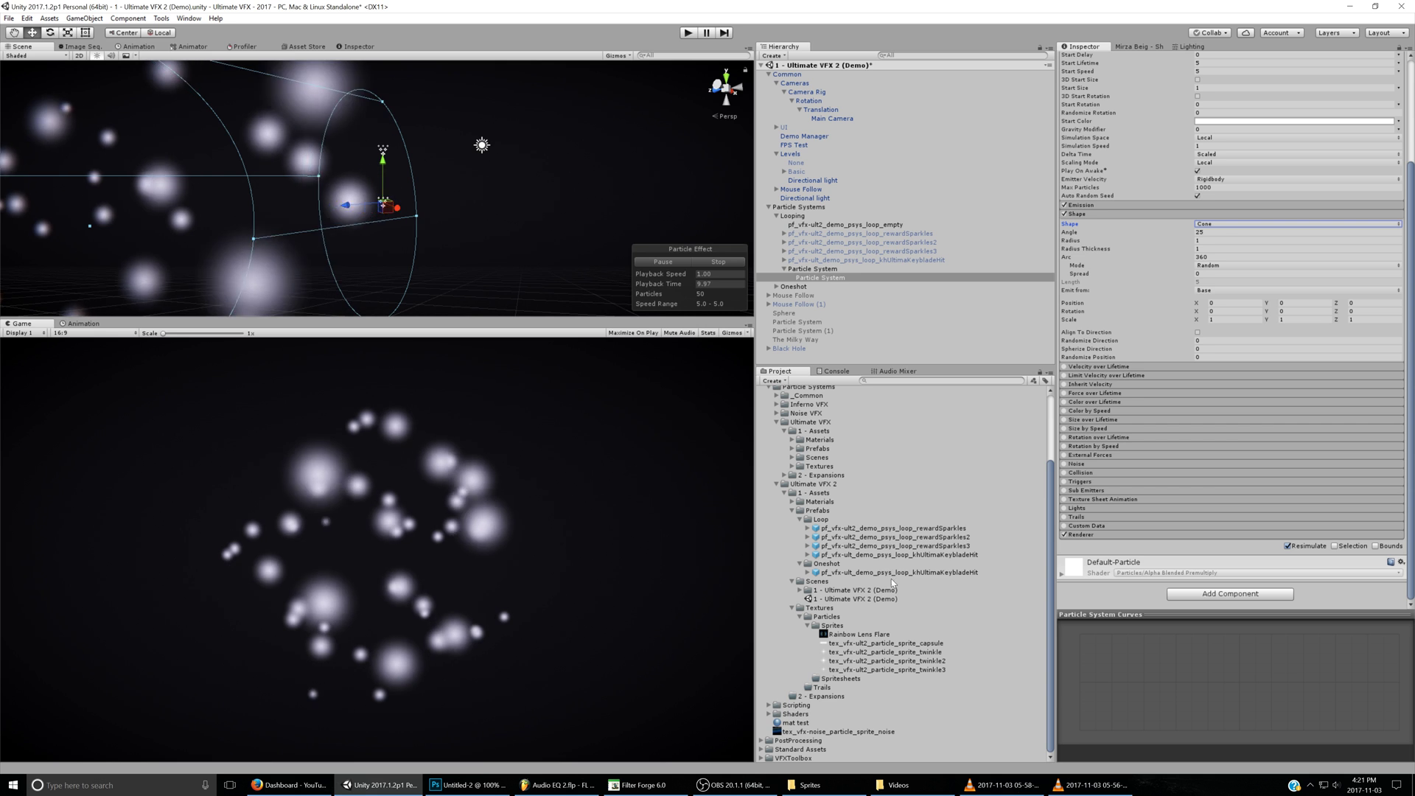
left_click(1125, 536)
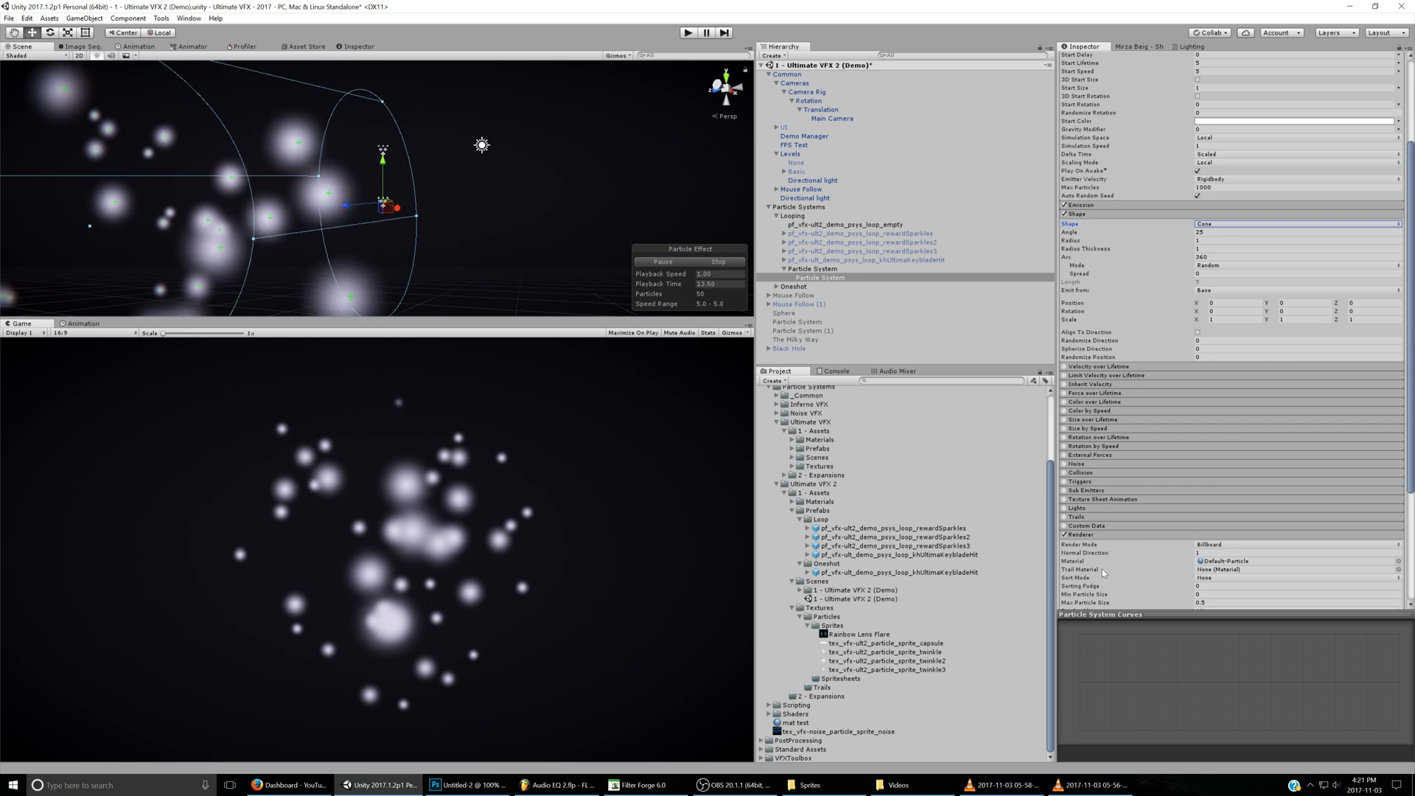
scroll(1126, 540, "down", 3)
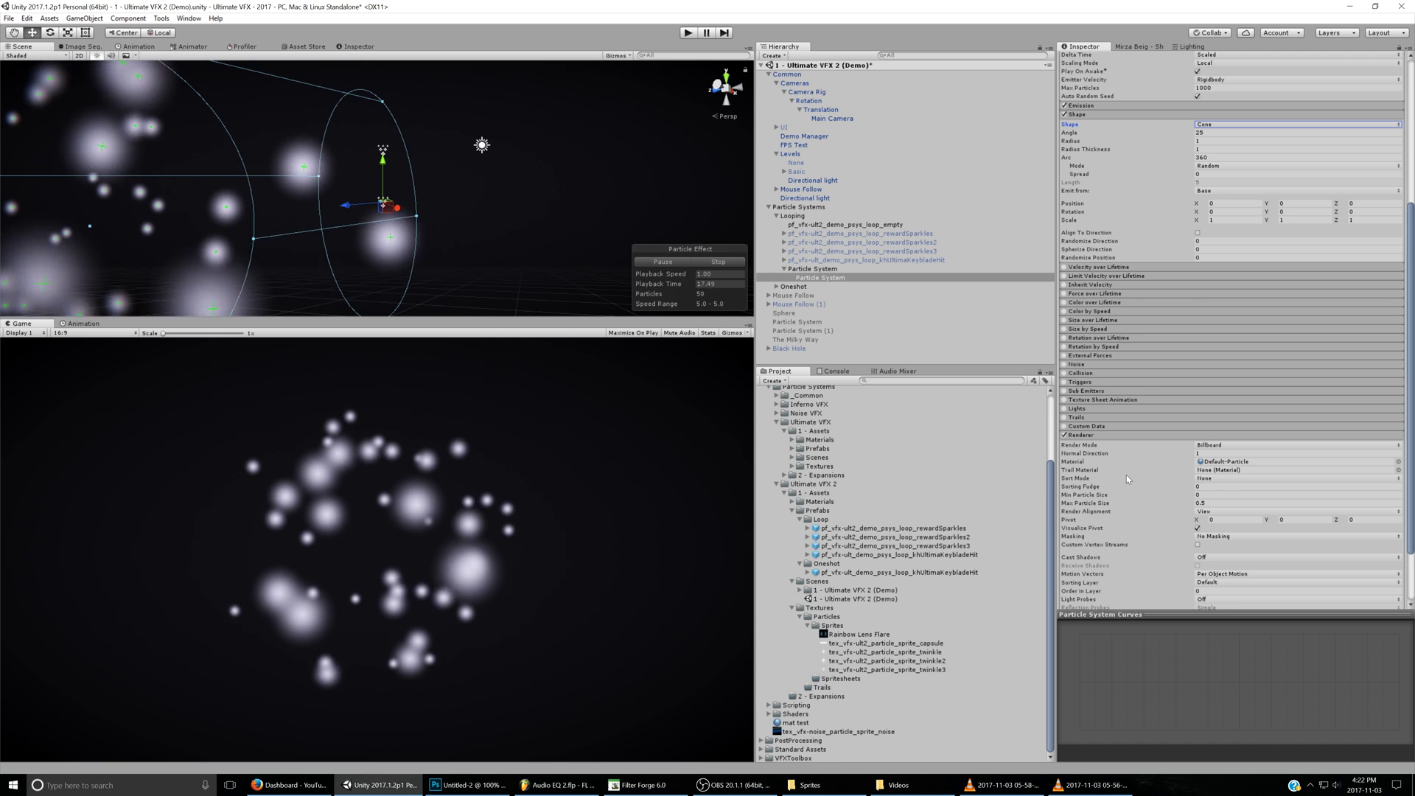
- Inspect the shader options and tint color of the mat_vfx-ult2_particle-sprite_rainbowLensFlare-add-[1.0] material
left_click(981, 485)
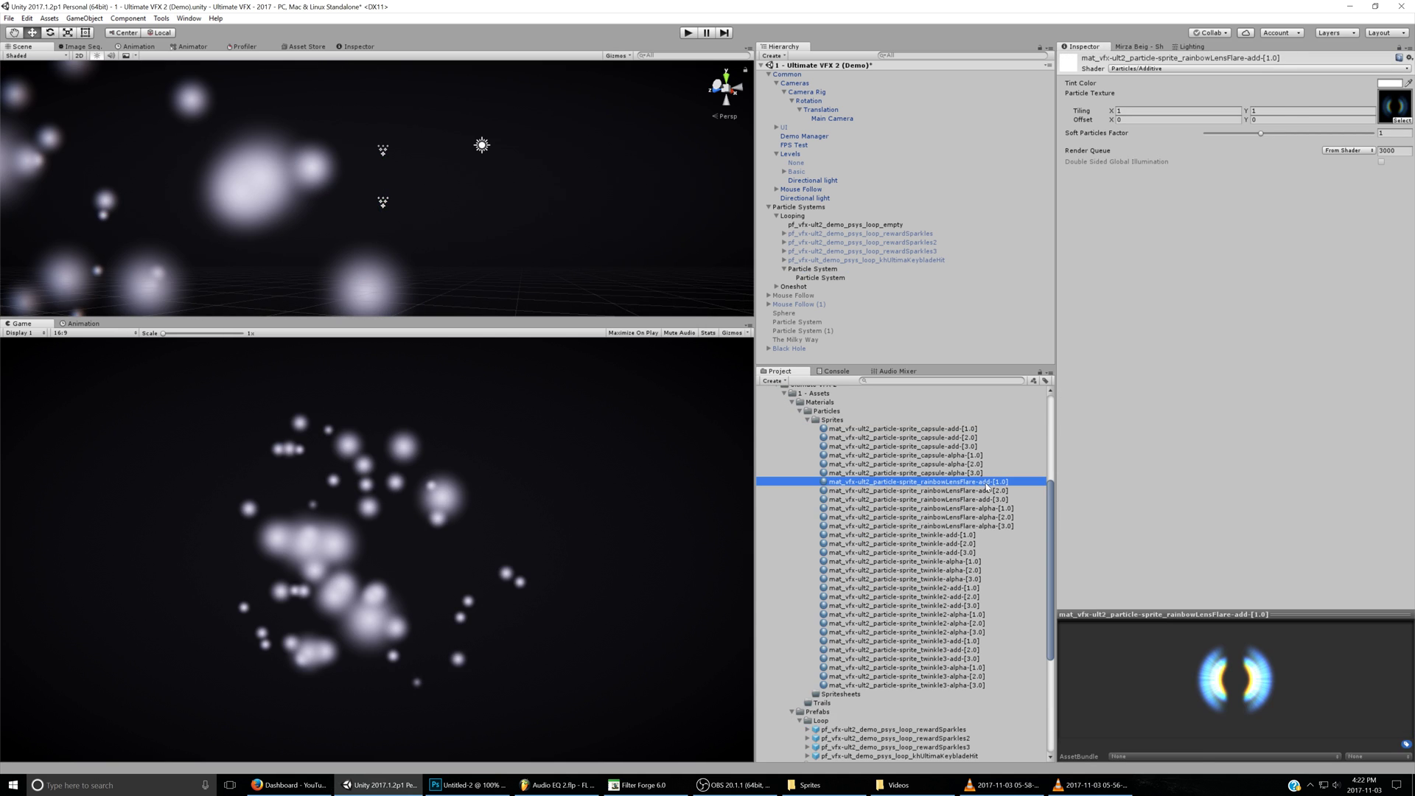
left_click(1208, 68)
mouse_move(1139, 168)
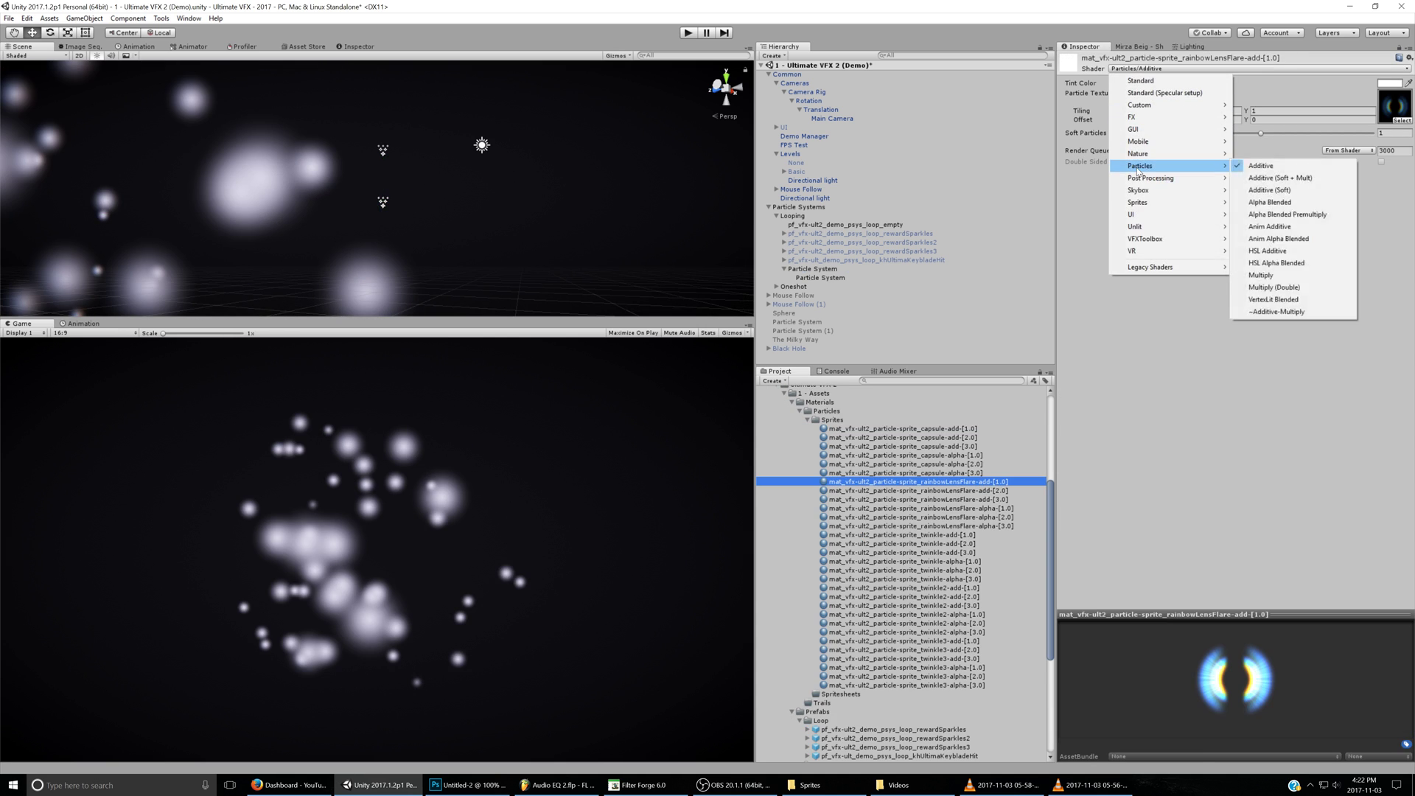
left_click(1371, 198)
left_click(1391, 83)
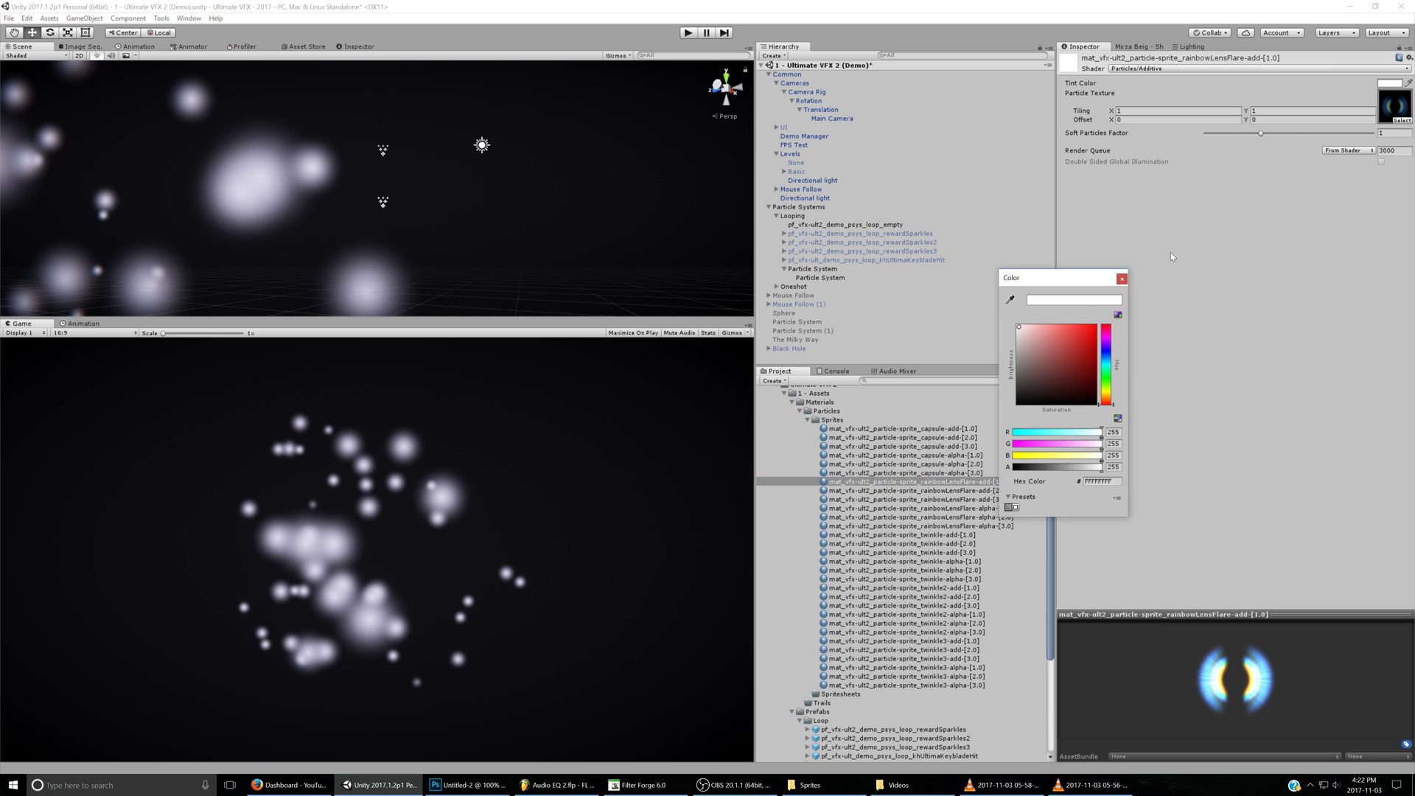
left_click(1001, 23)
- Assign mat_vfx-ult2_particle-sprite_rainbowLensFlare-add-[1.0] as the child particle system's renderer material
left_click(832, 276)
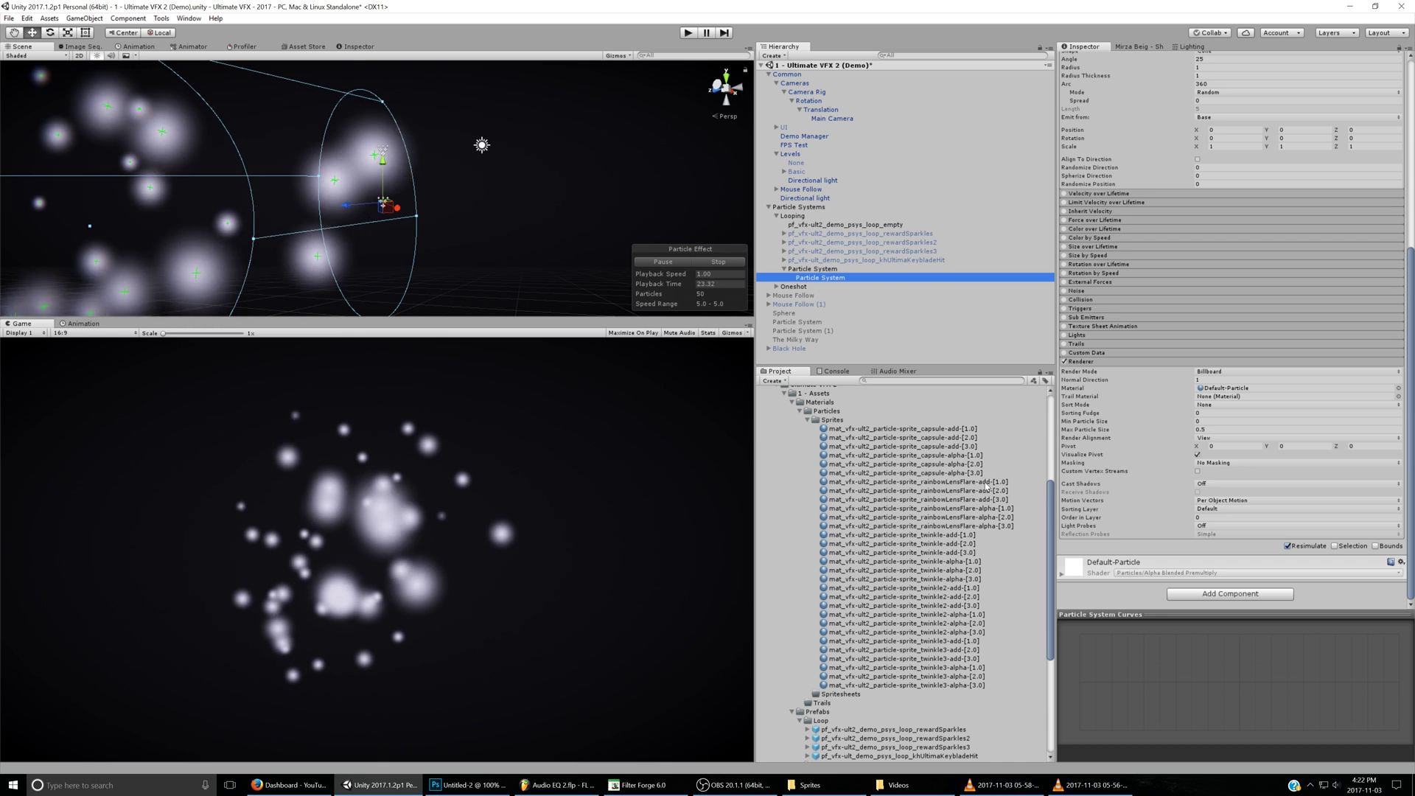
left_click(1238, 388)
left_click_drag(1238, 388, 1239, 389)
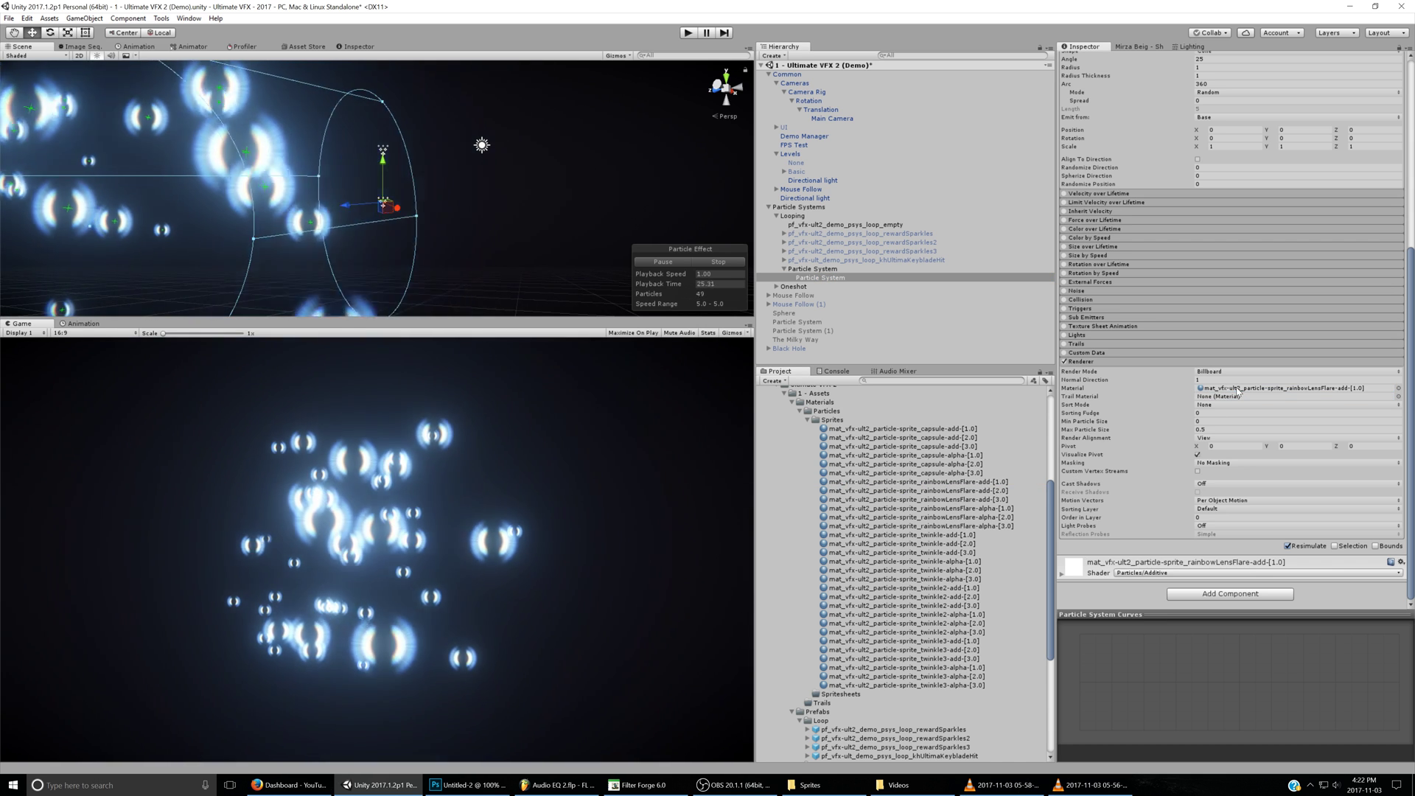
- Turn off the child particle system's Shape module and set its Start Speed to 0
scroll(1285, 160, "up", 3)
scroll(1067, 346, "up", 3)
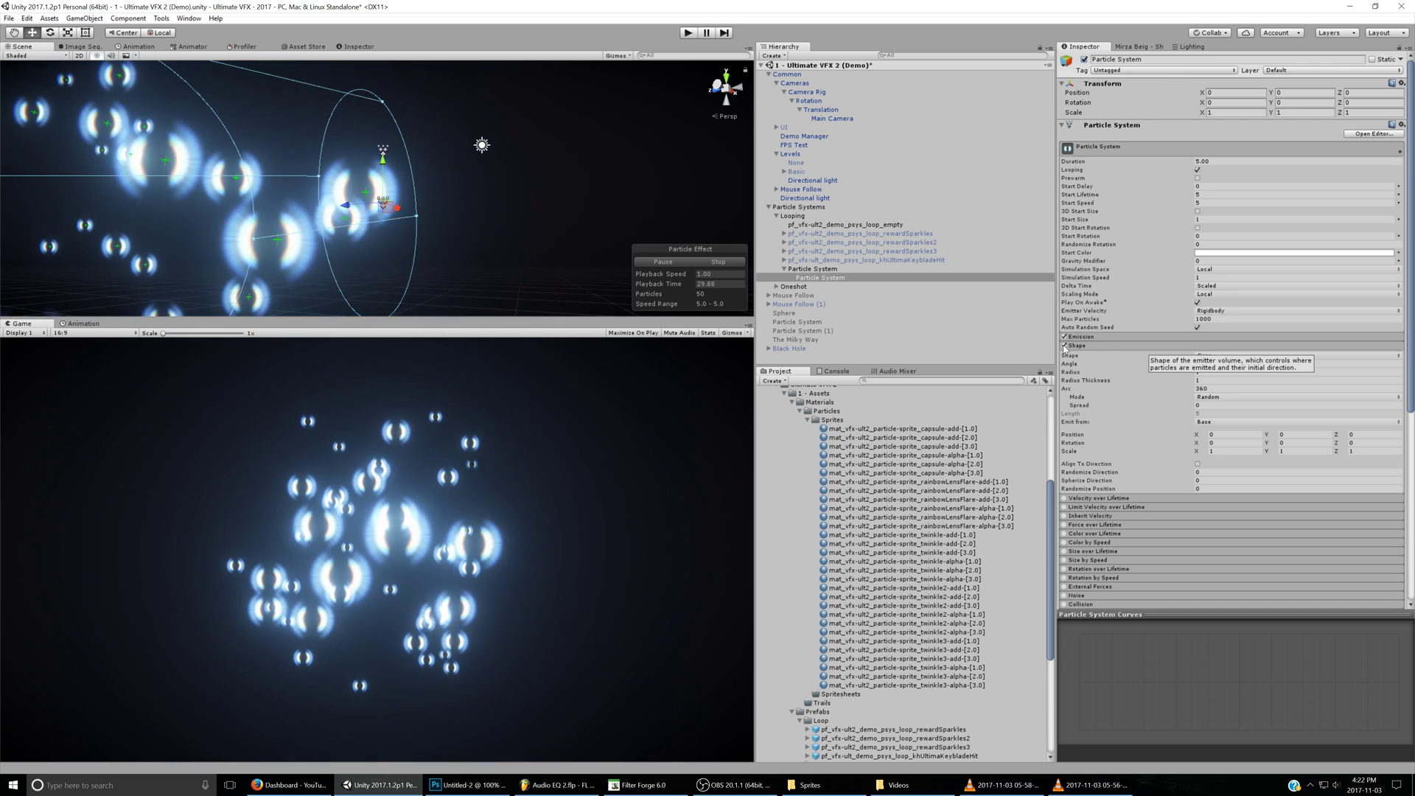
left_click(1065, 345)
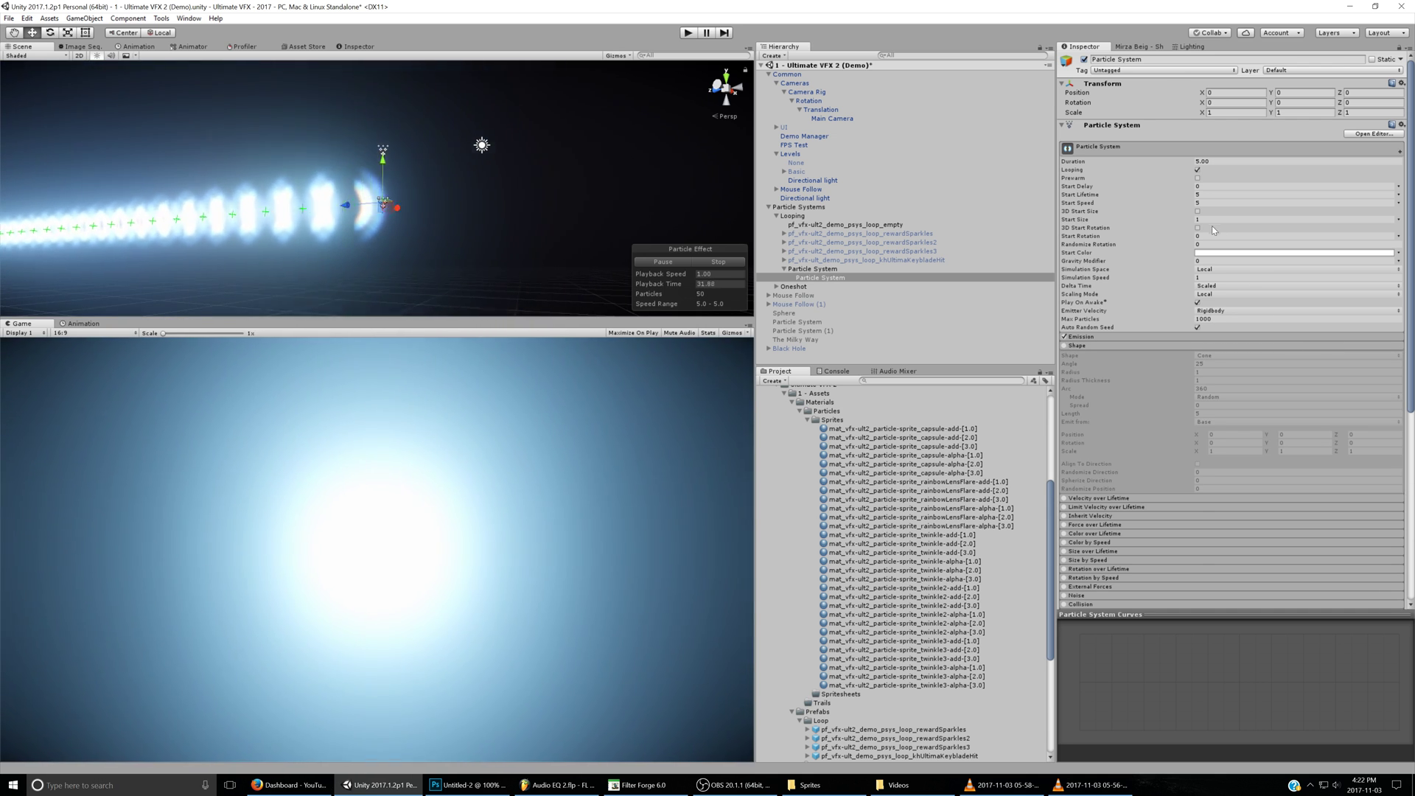
left_click(1217, 203)
type("0")
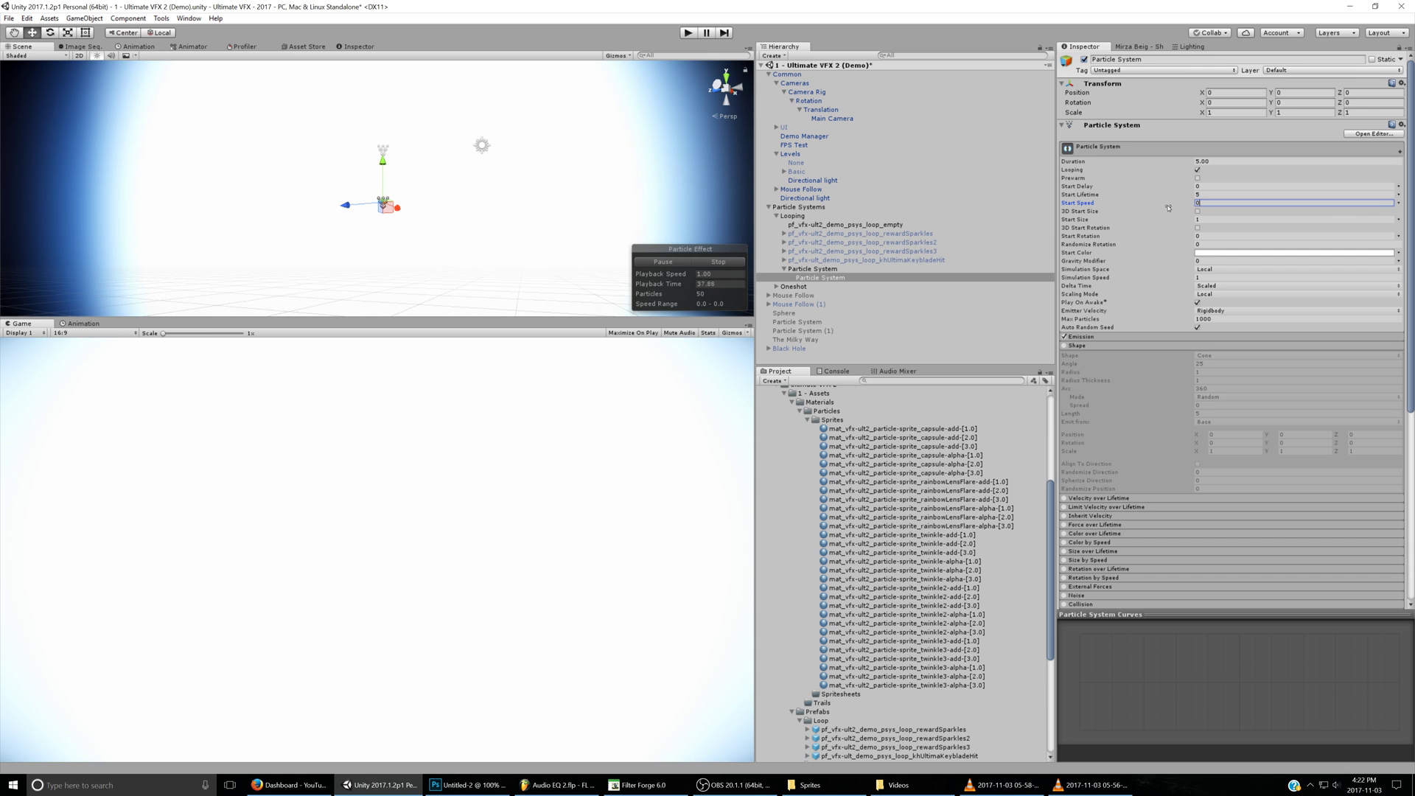
- Set the child particle system's emission Rate over Time to 0 and add a burst with Min 1 and Max 1
left_click(1119, 337)
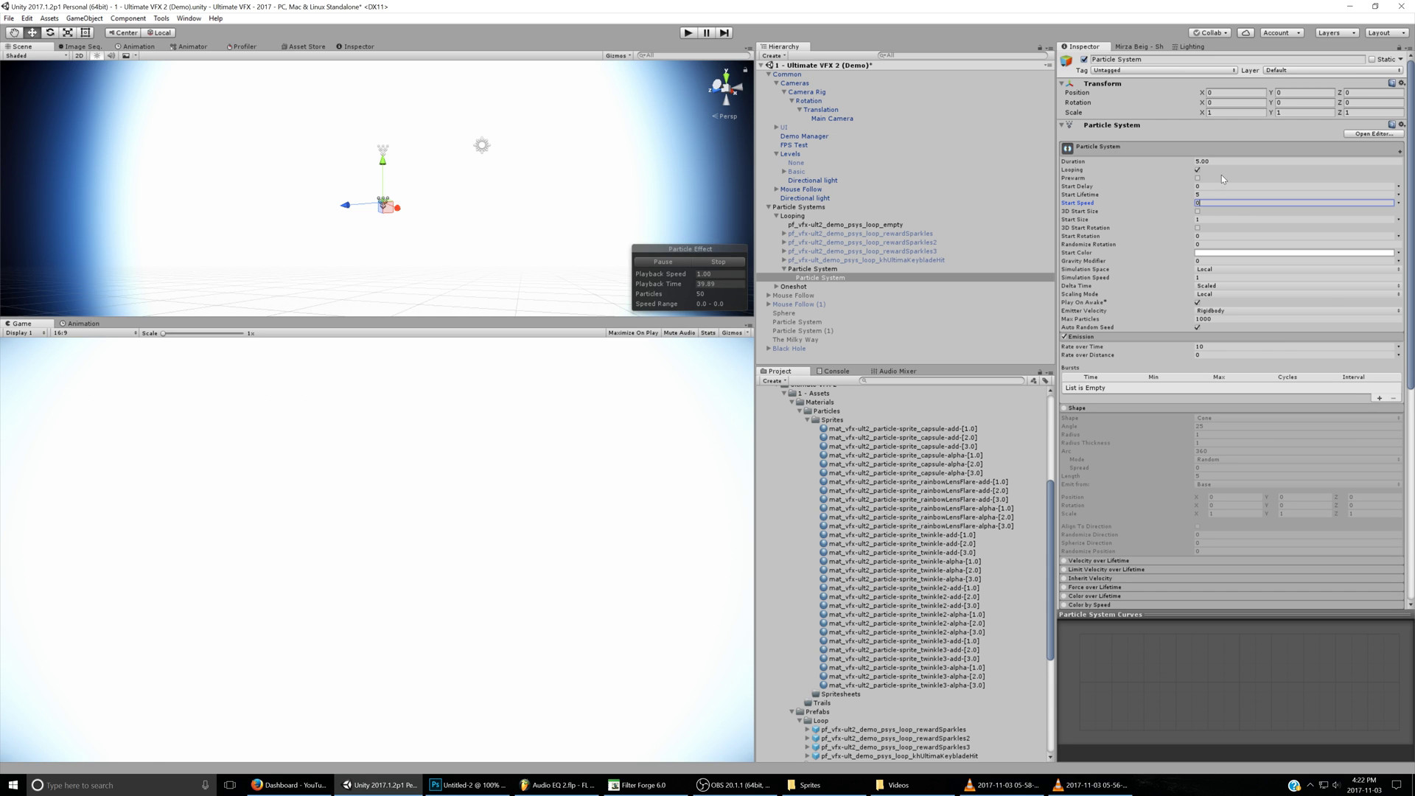
left_click(1379, 398)
left_click(1240, 387)
type("1")
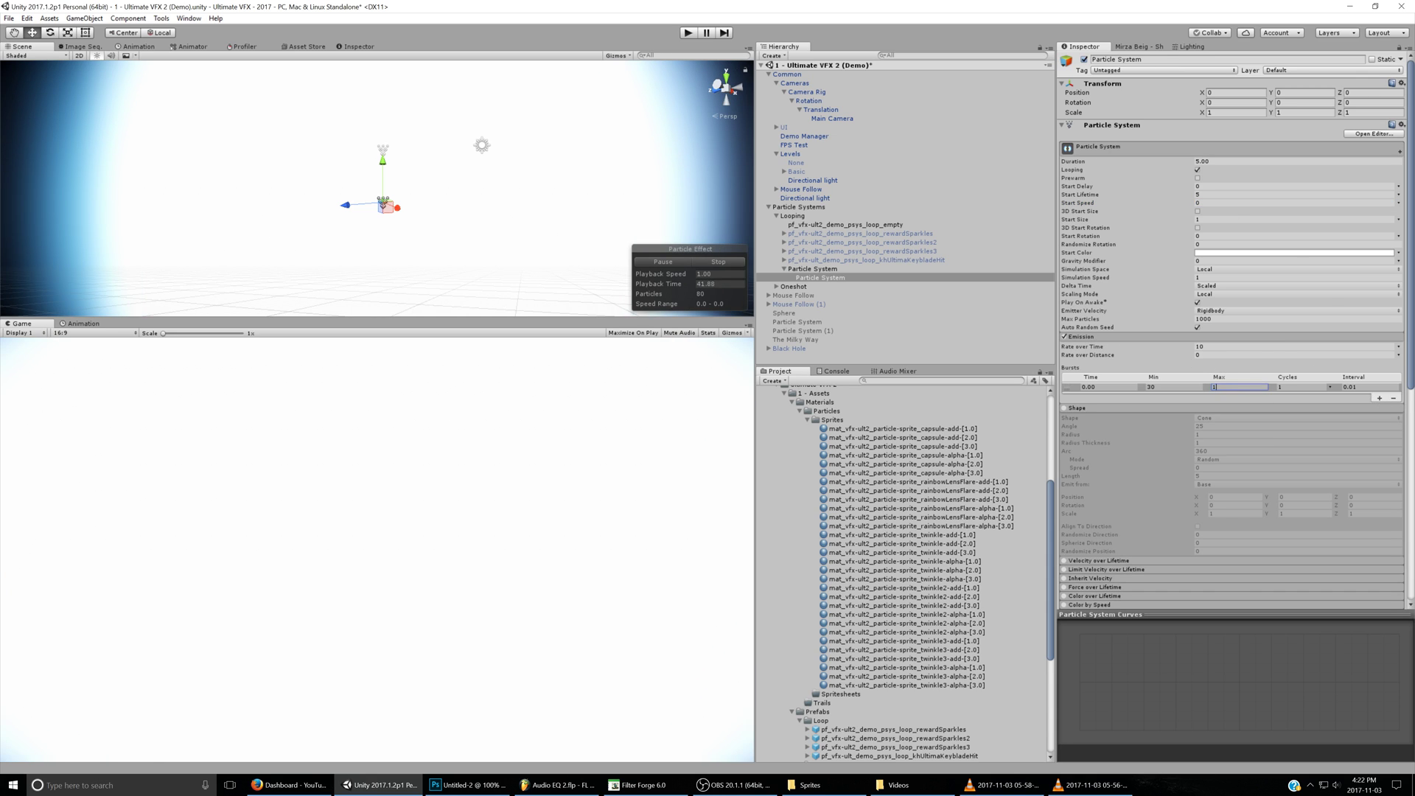
left_click(1240, 346)
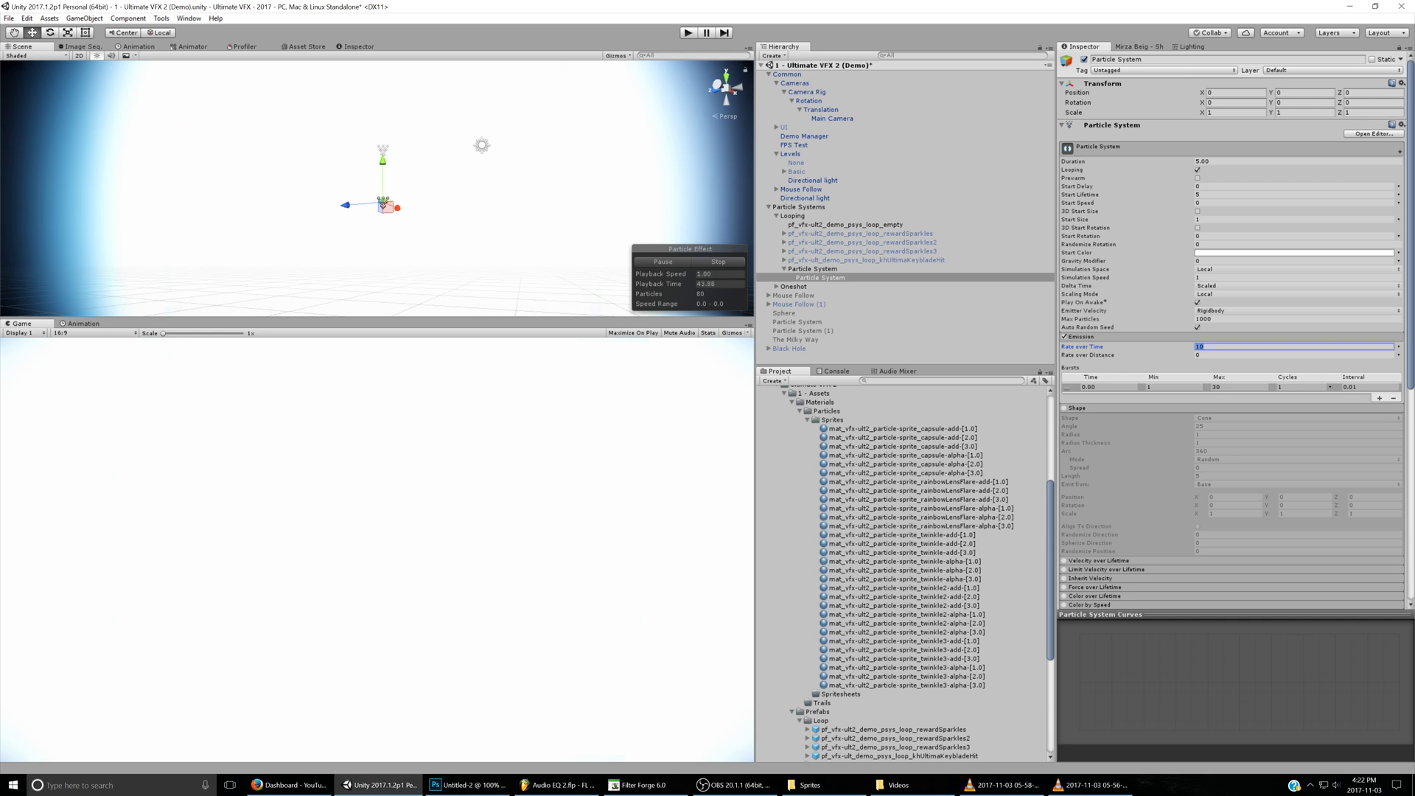
type("0")
left_click(1241, 387)
type("1")
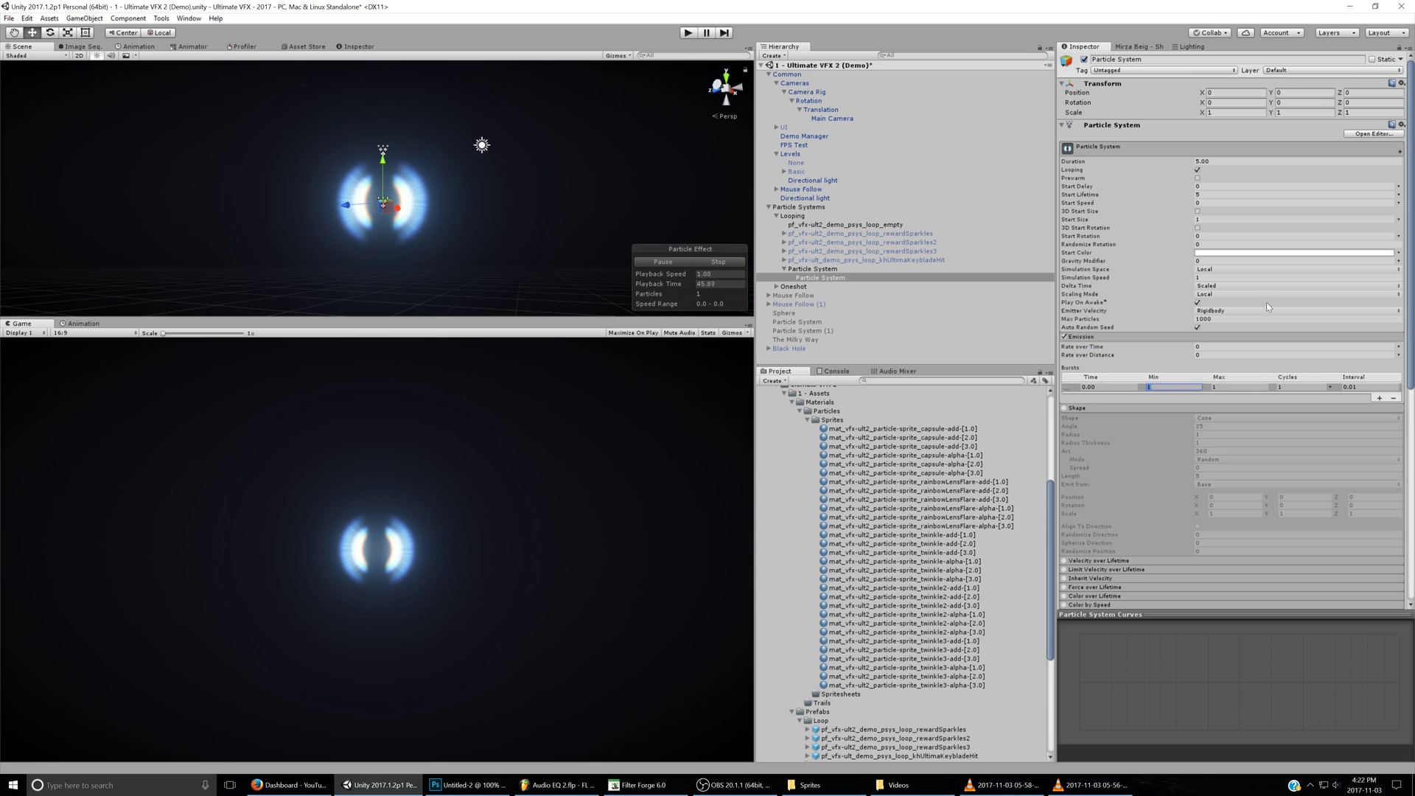
- Set the child particle system's Duration to 1 and Start Lifetime to 0.4, and expand the khUltimaKeybladeHit reference object in the hierarchy
left_click(1240, 162)
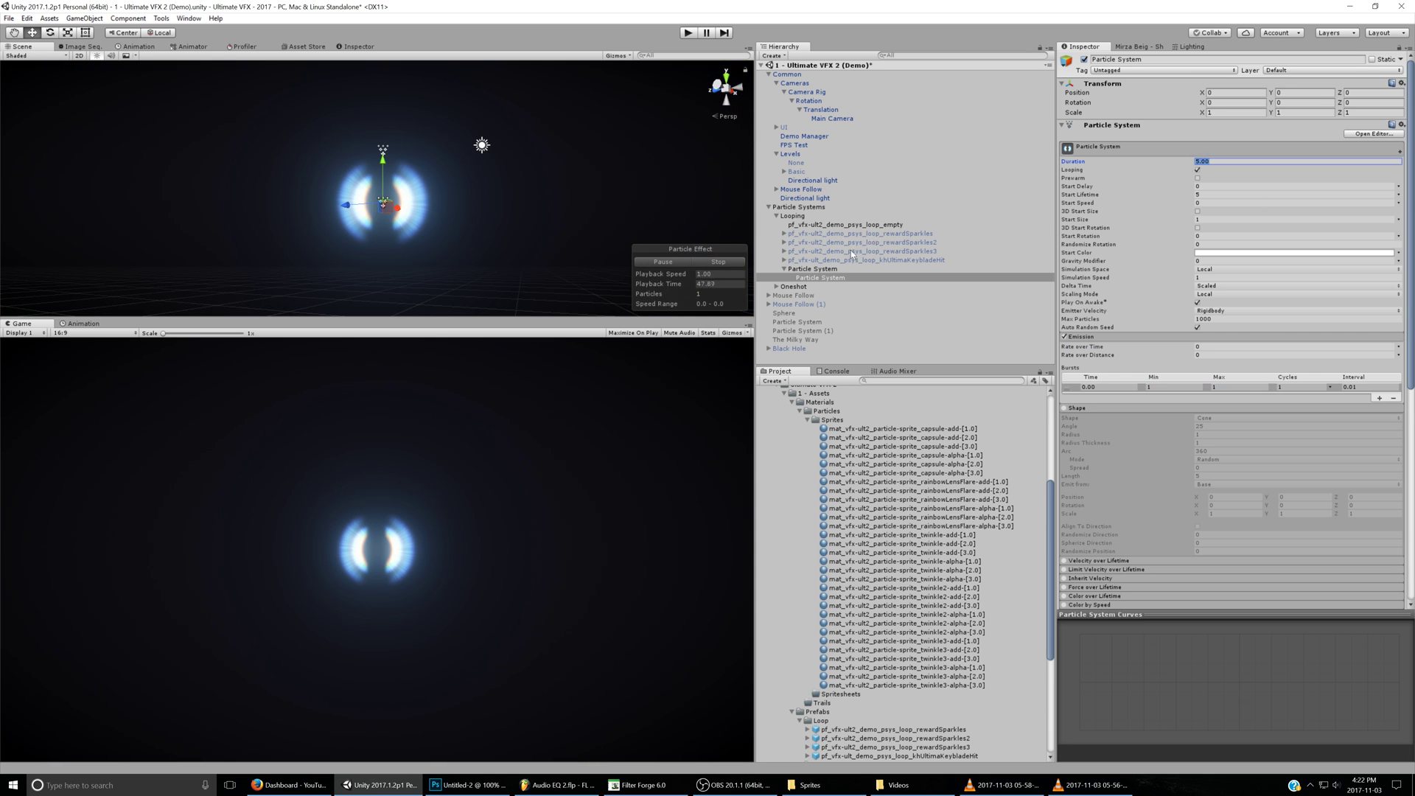
type("1")
left_click(1240, 194)
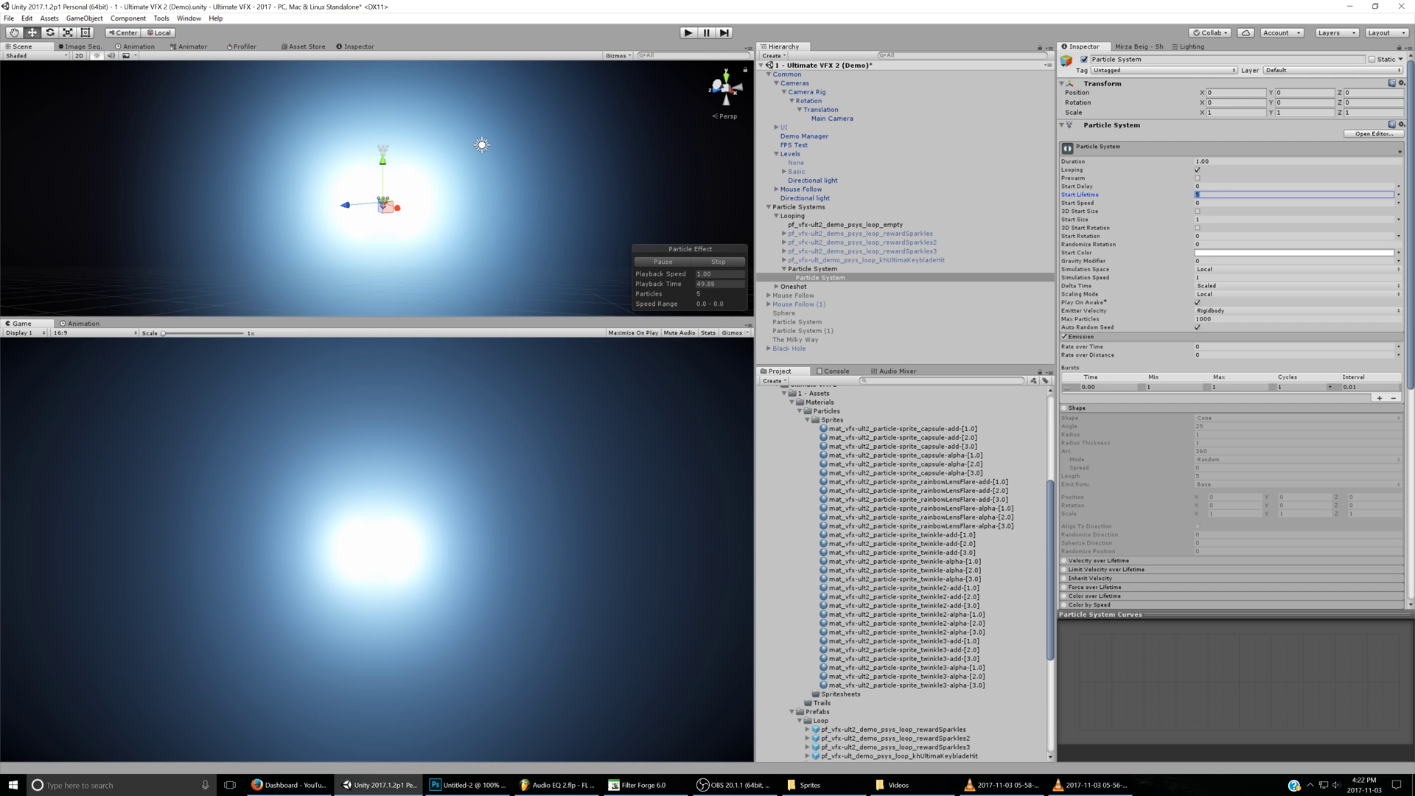
key("BackSpace")
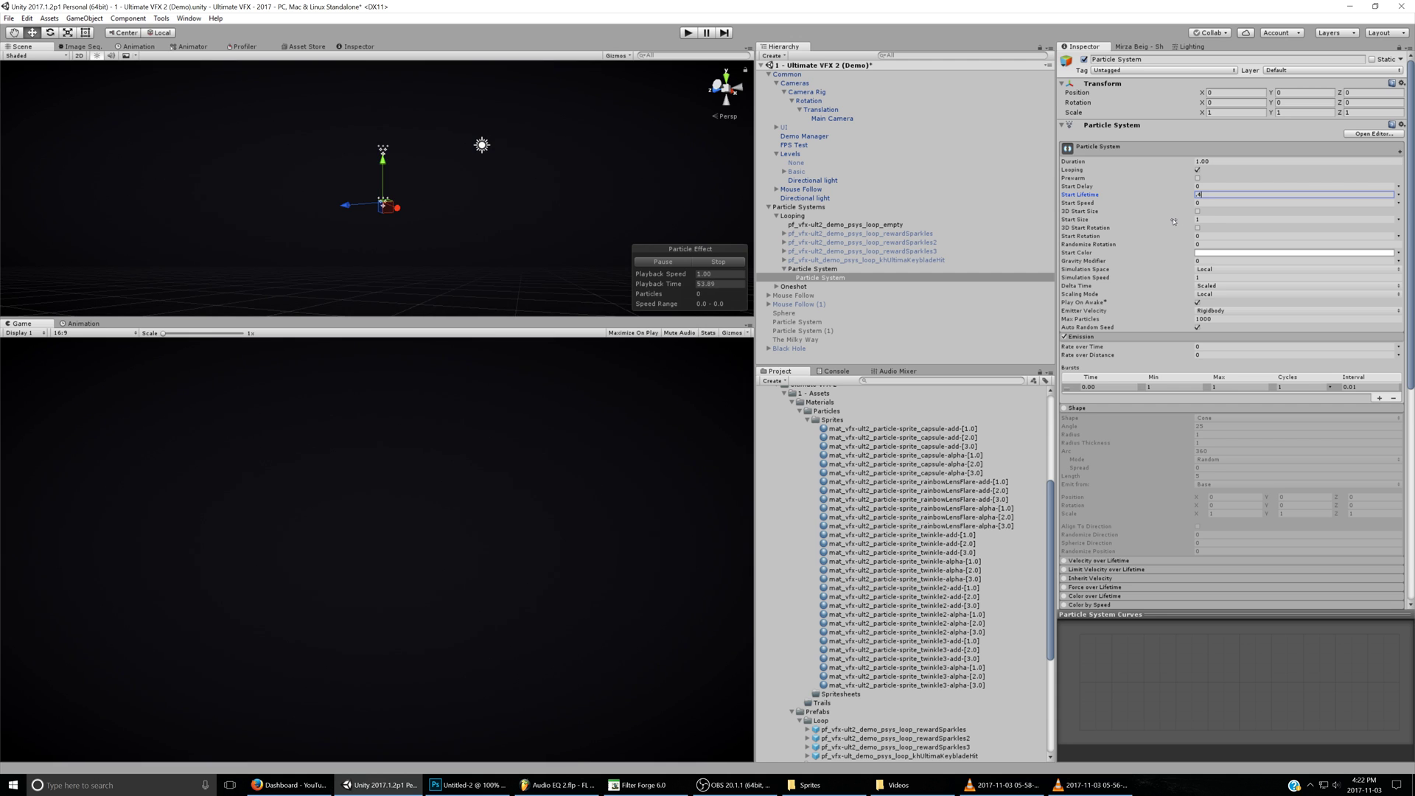
left_click(784, 260)
scroll(836, 255, "down", 1)
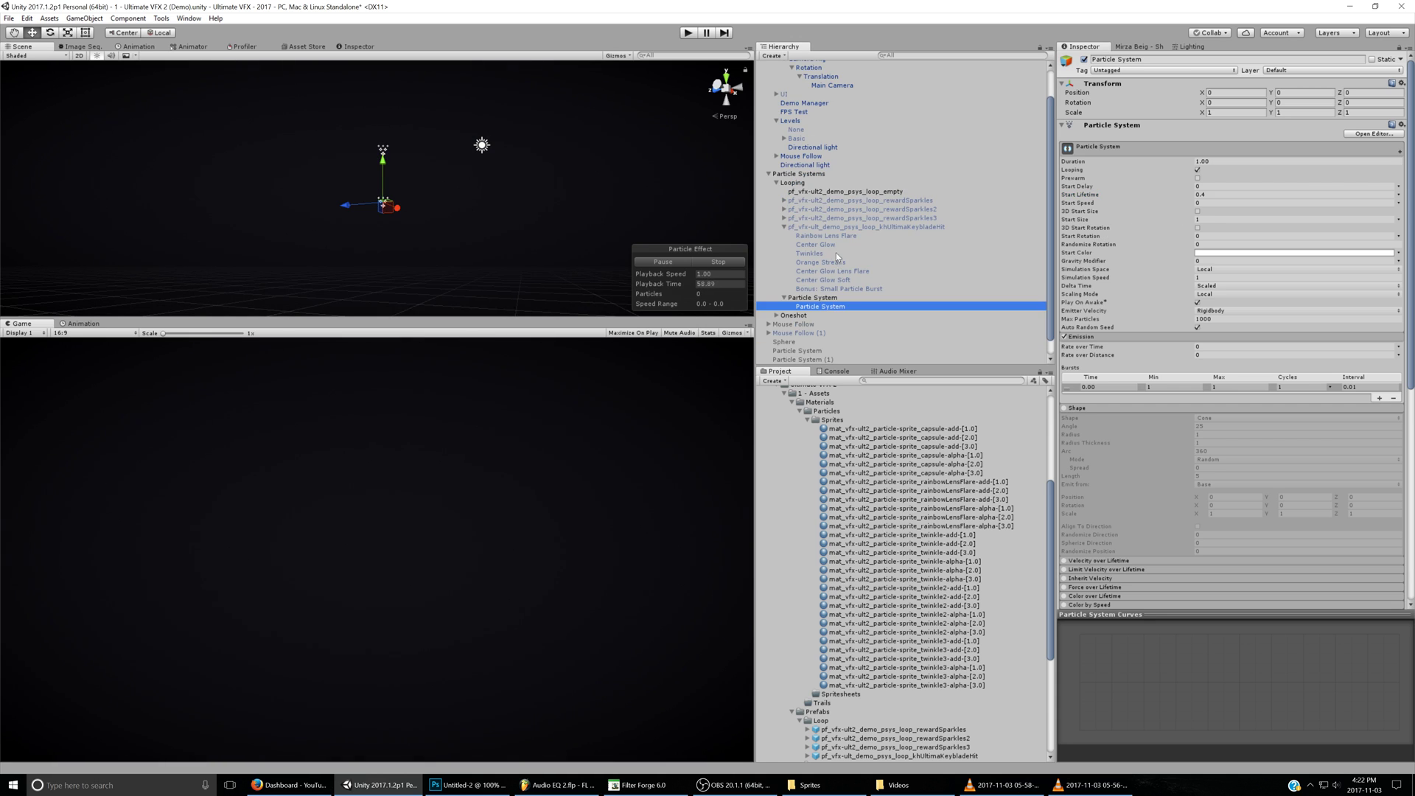
left_click(1004, 785)
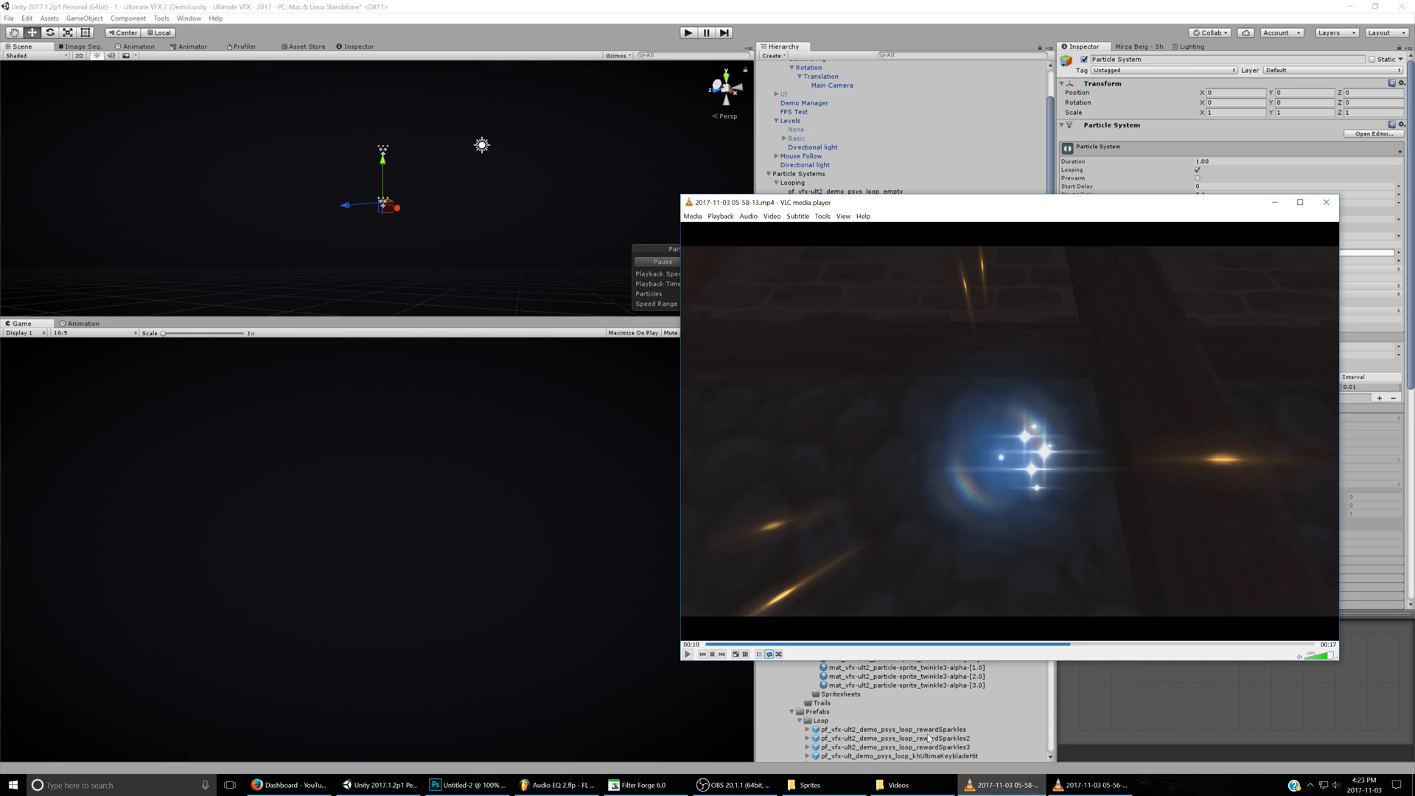
left_click(1037, 646)
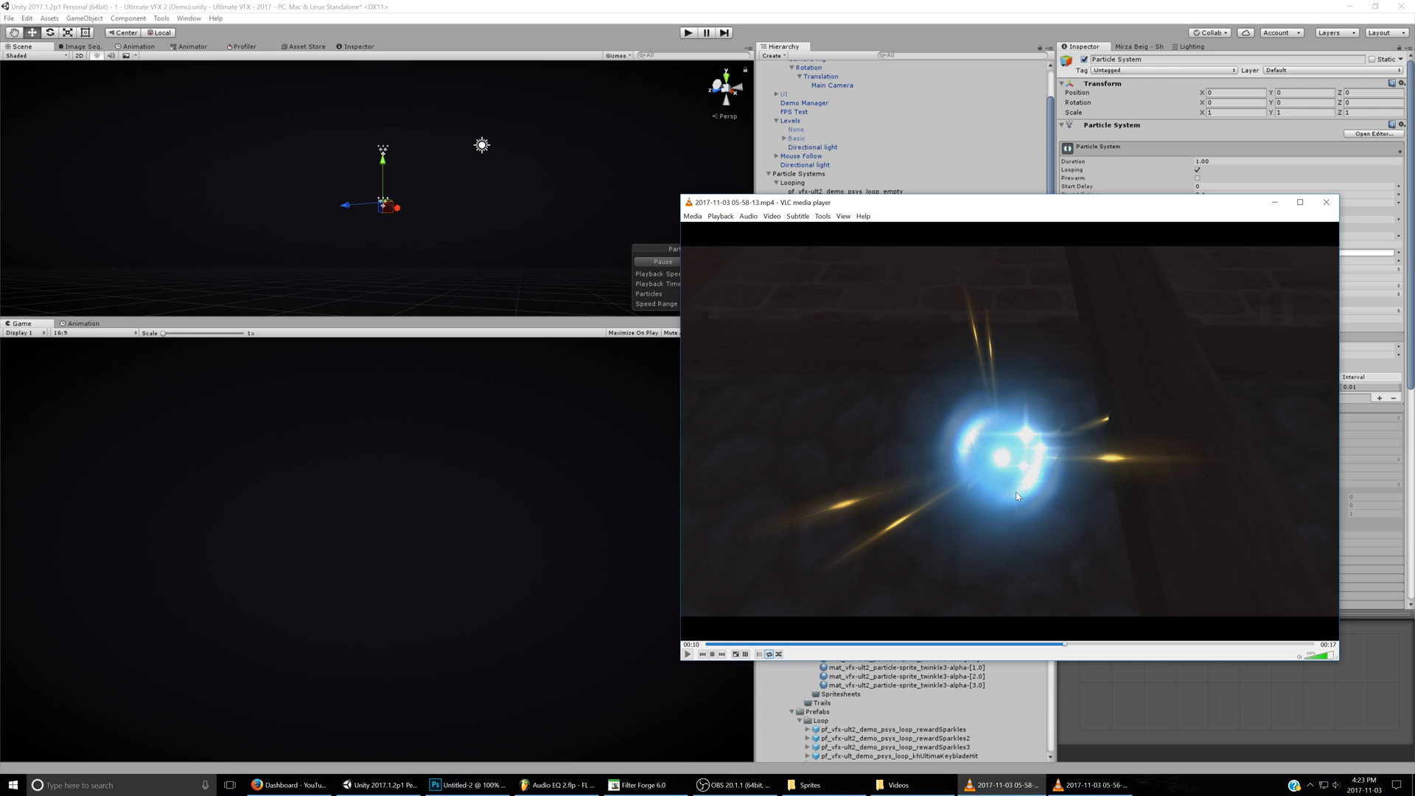
key("space")
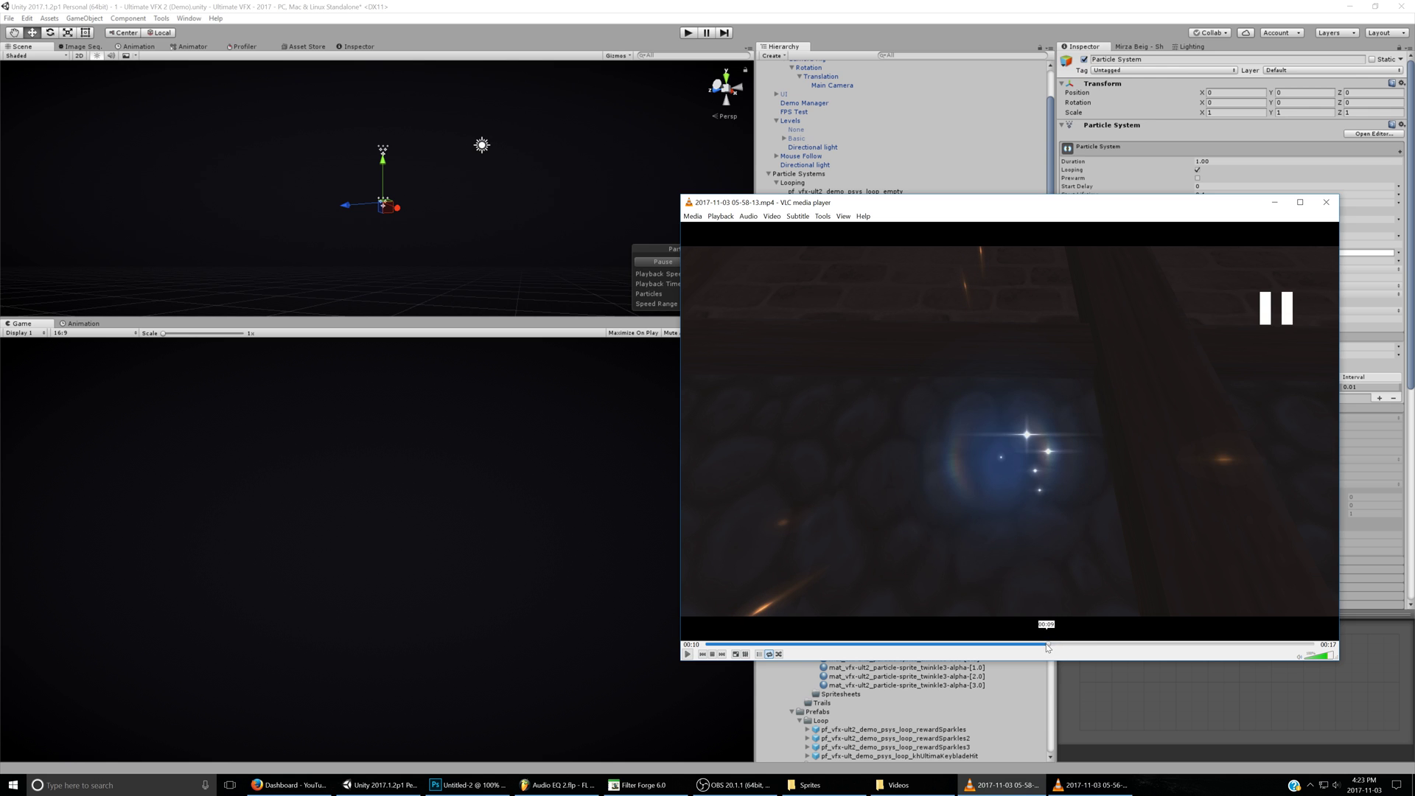
key("space")
key("space")
key("space")
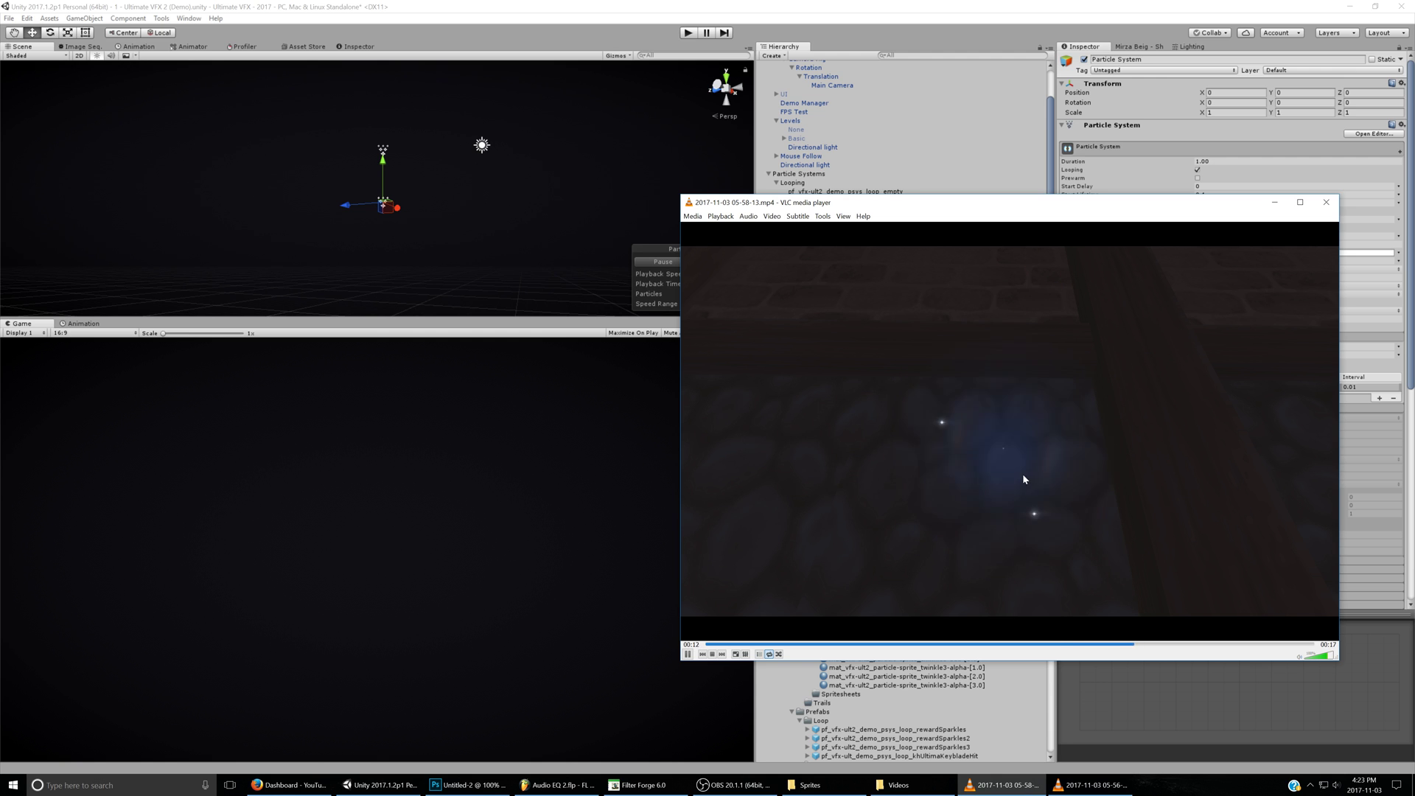
key("space")
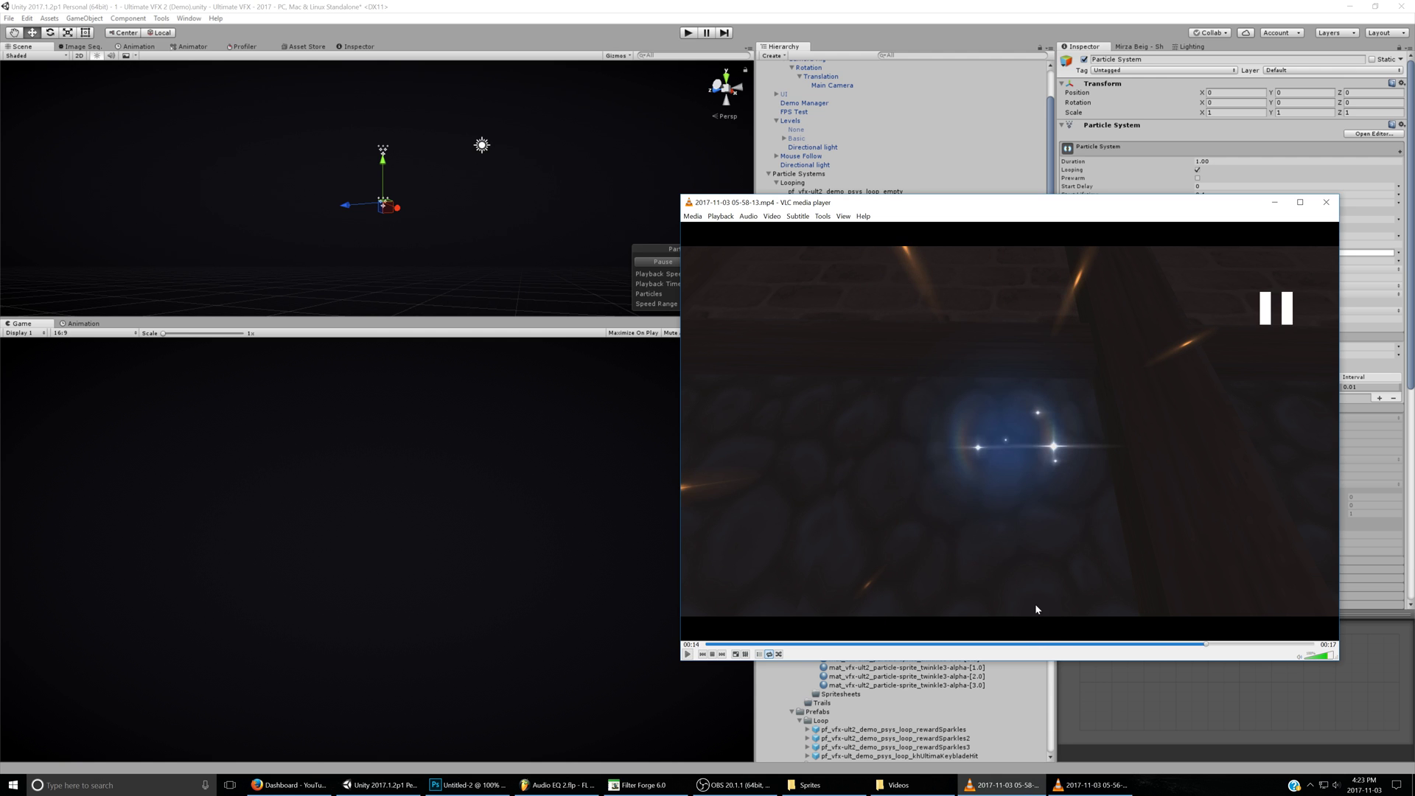
left_click(1067, 645)
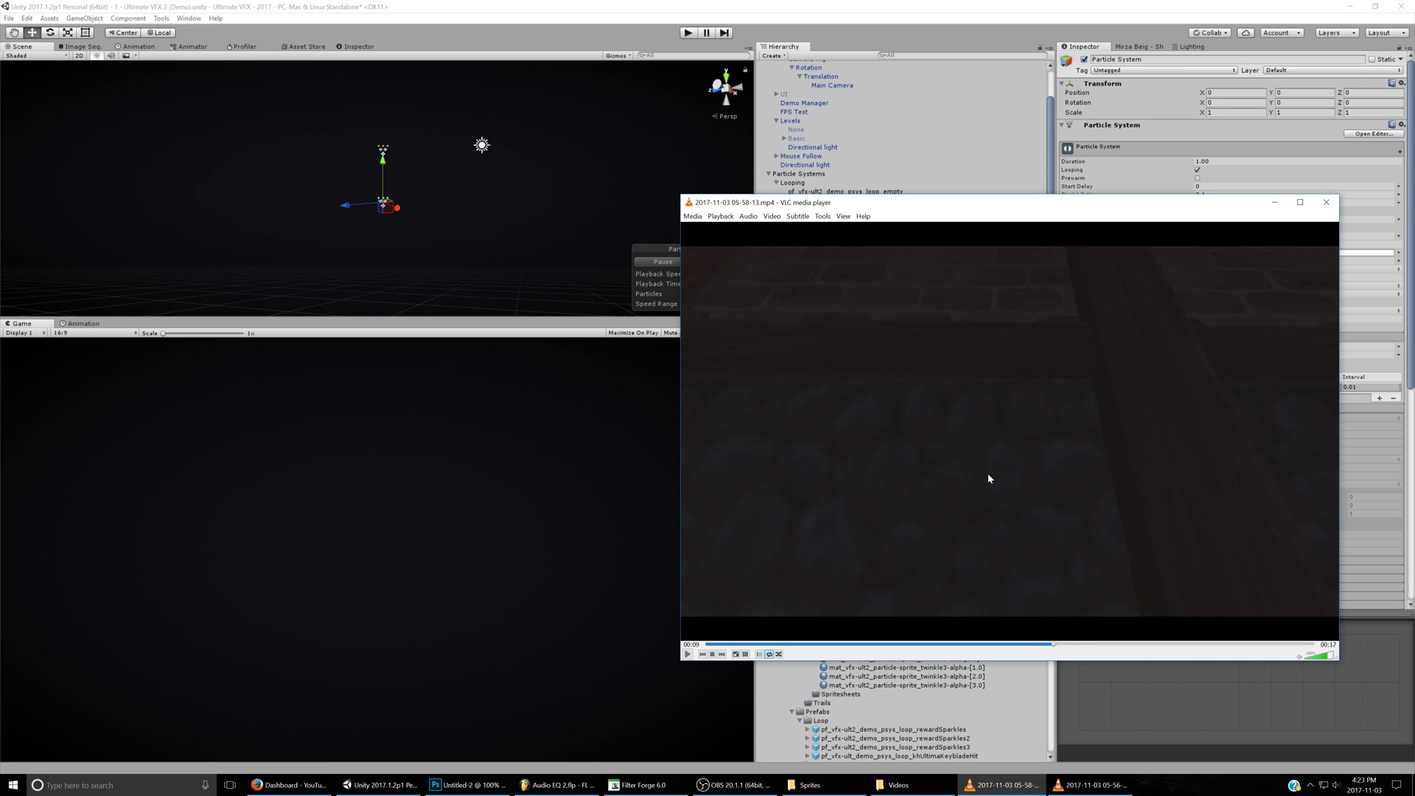
key("alt+Tab")
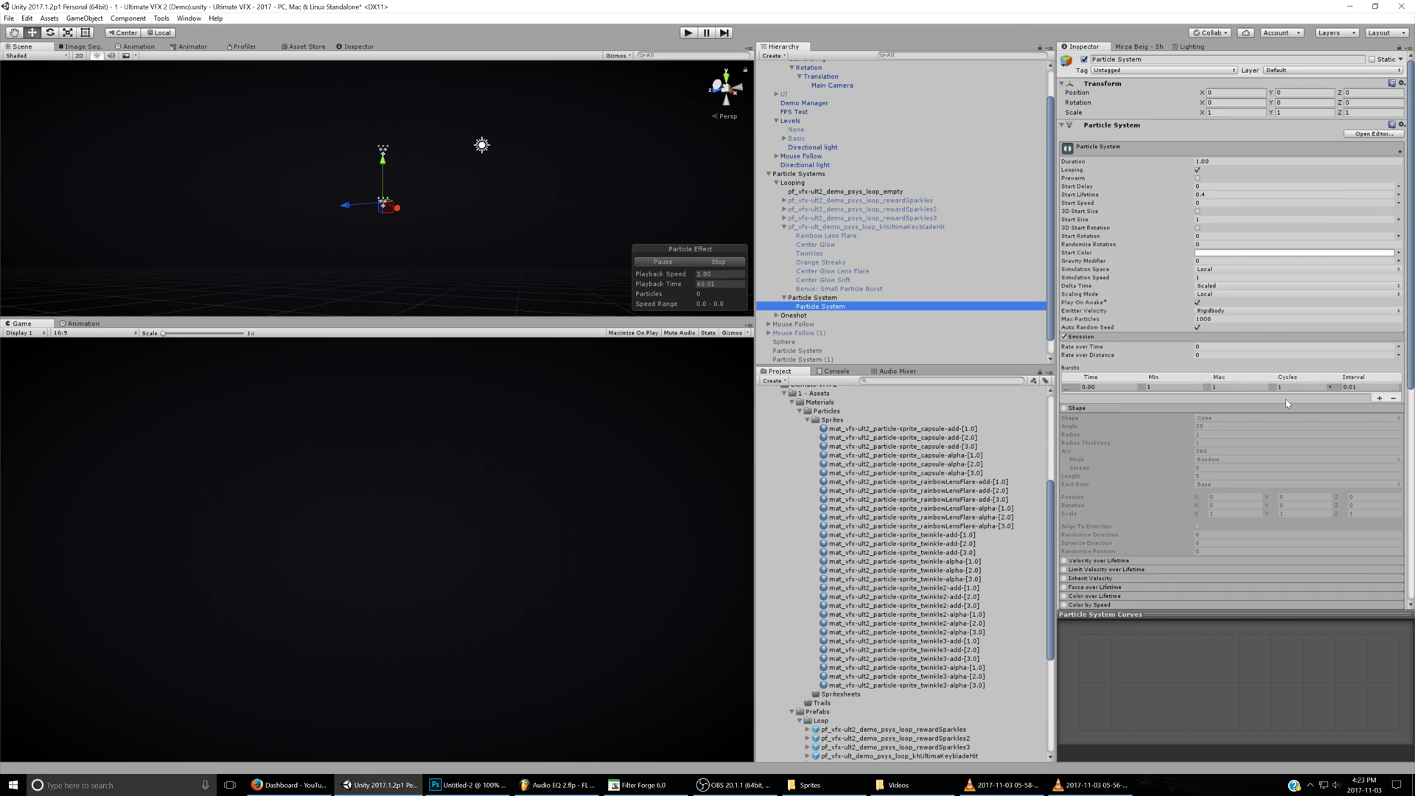
- Enable Color over Lifetime with a gradient alpha of 0 at both ends and 255 at the 10% location
scroll(1064, 531, "down", 2)
left_click(1063, 530)
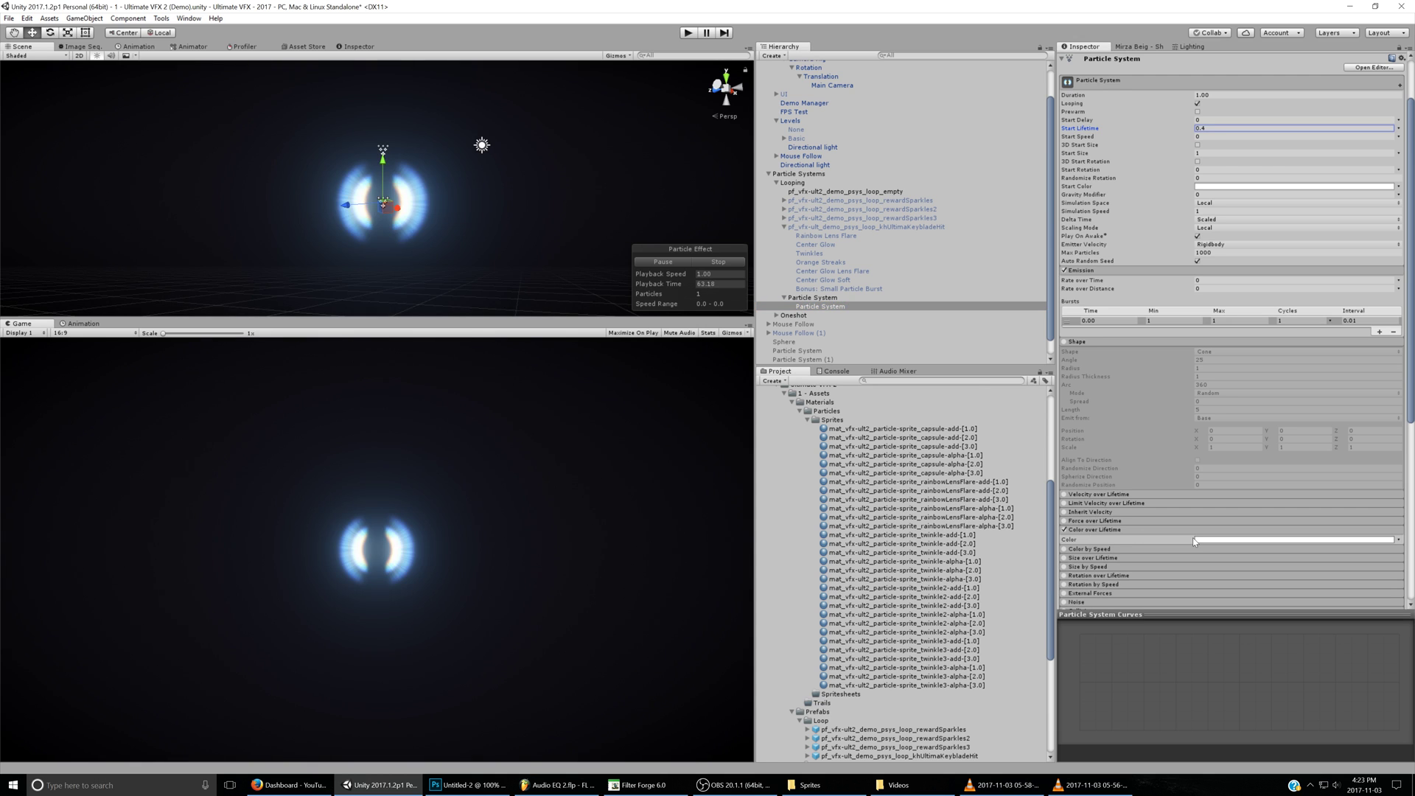
left_click(1216, 539)
left_click(784, 367)
left_click_drag(858, 416, 789, 377)
left_click(973, 368)
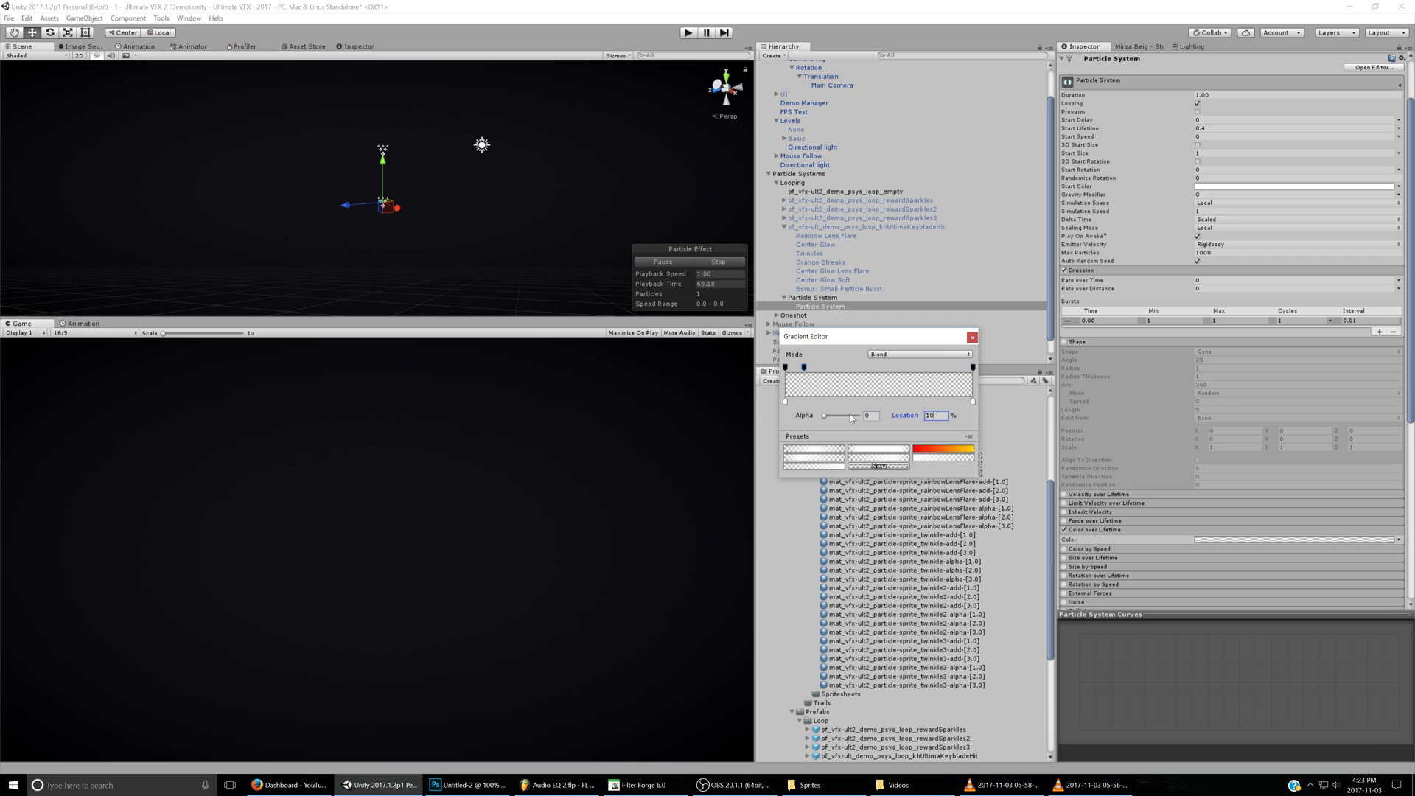
left_click_drag(851, 416, 970, 411)
left_click(973, 338)
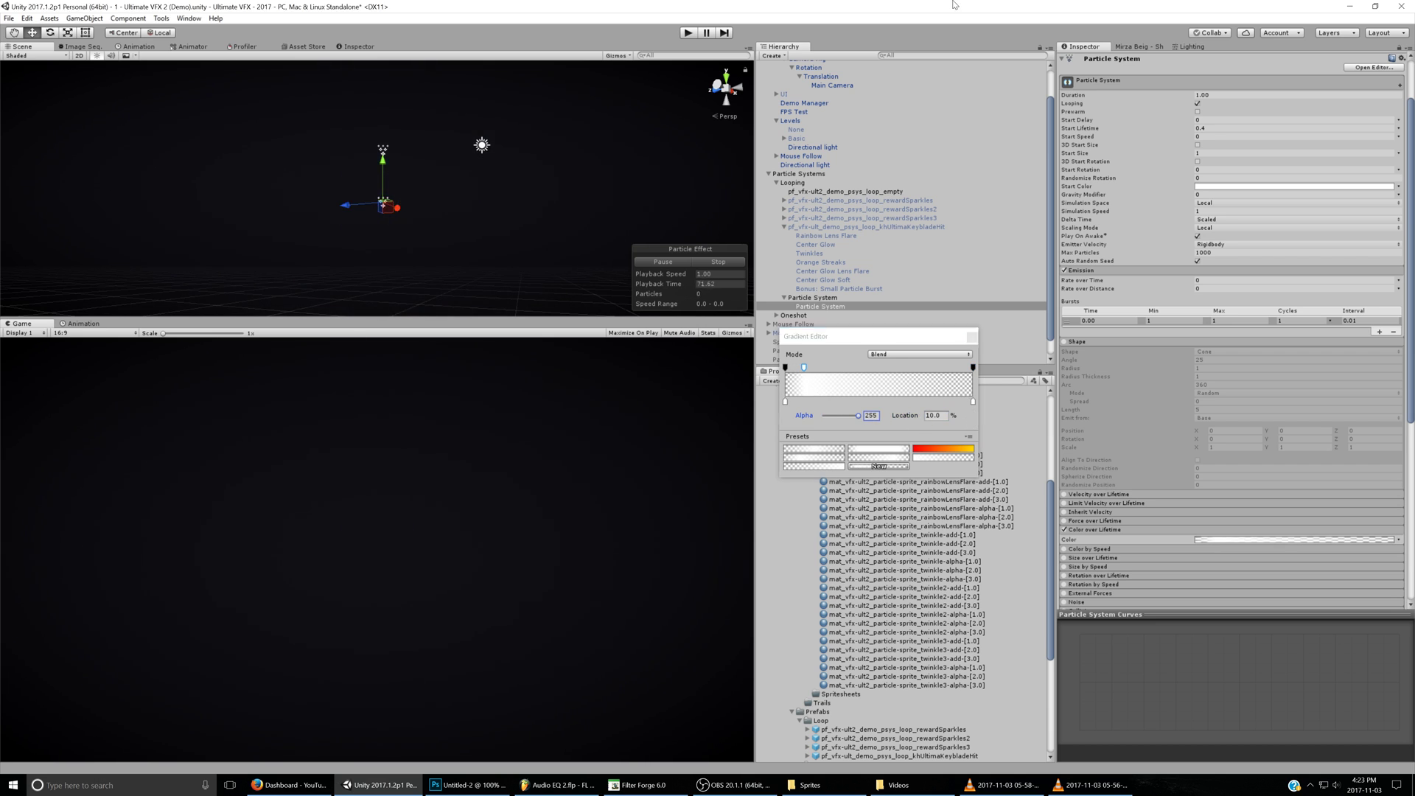
- Check the reference Rainbow Lens Flare's settings and set the child particle system's Start Size to 2
left_click(838, 235)
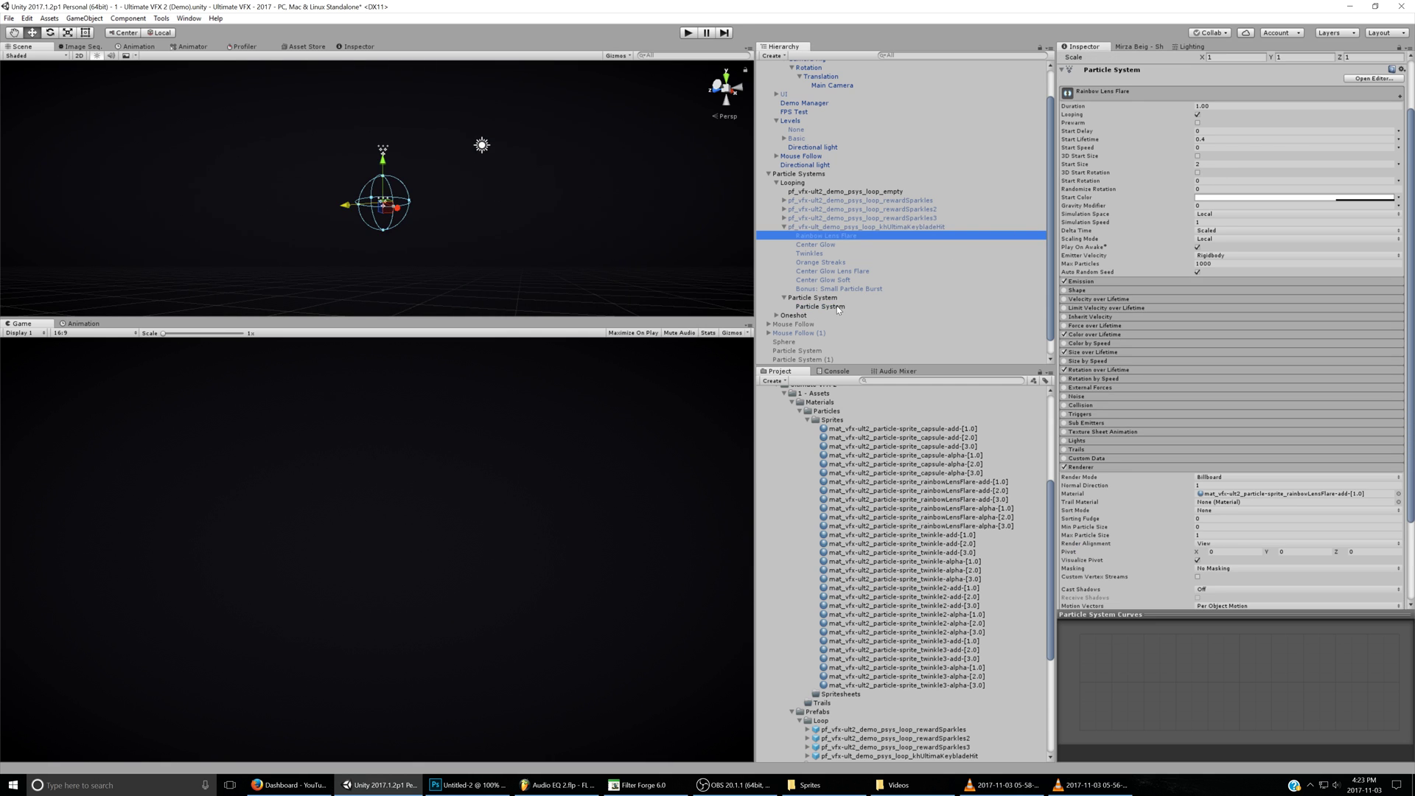
left_click(836, 307)
left_click(1203, 154)
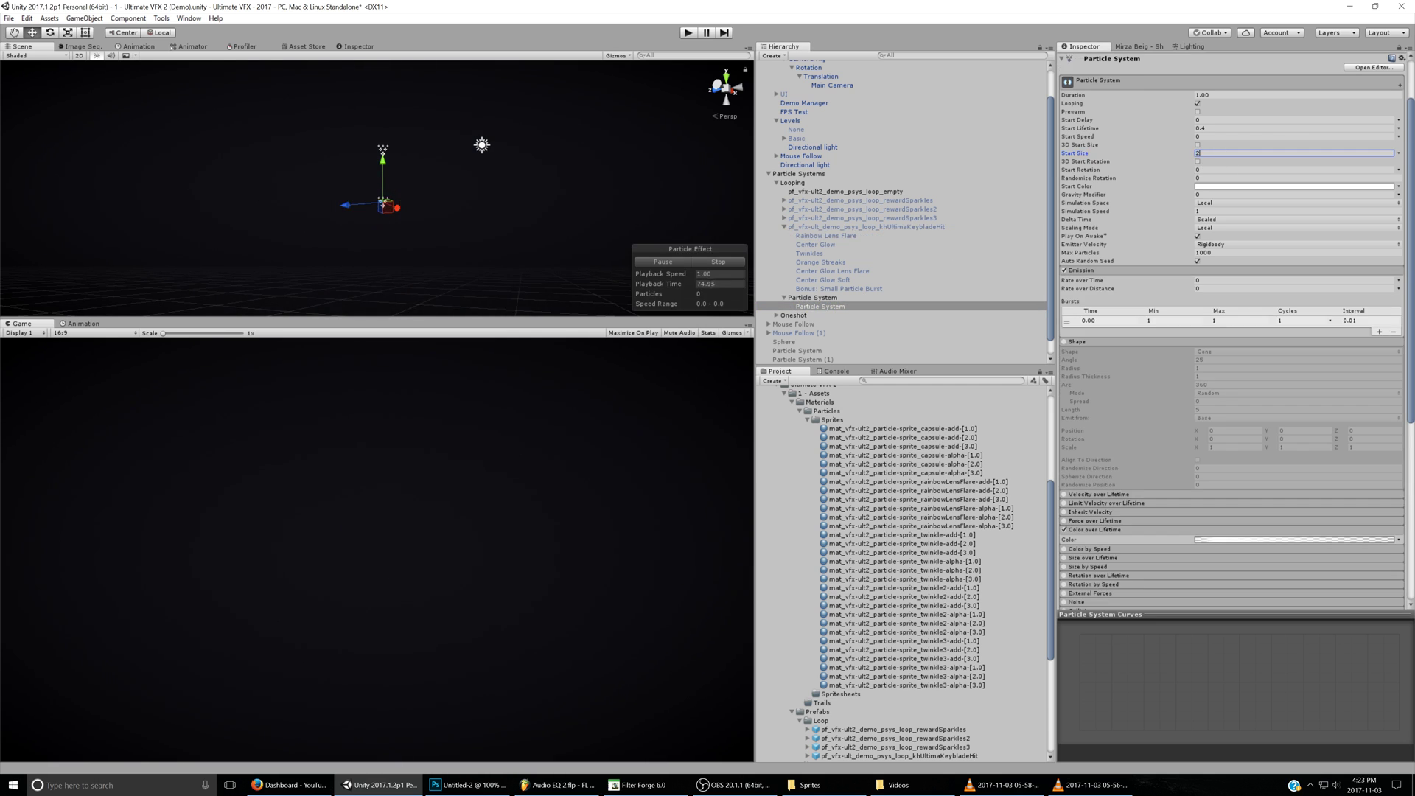
- Enable Size over Lifetime with a linear rising curve and raise the curve's starting key slightly above zero
scroll(1089, 520, "down", 3)
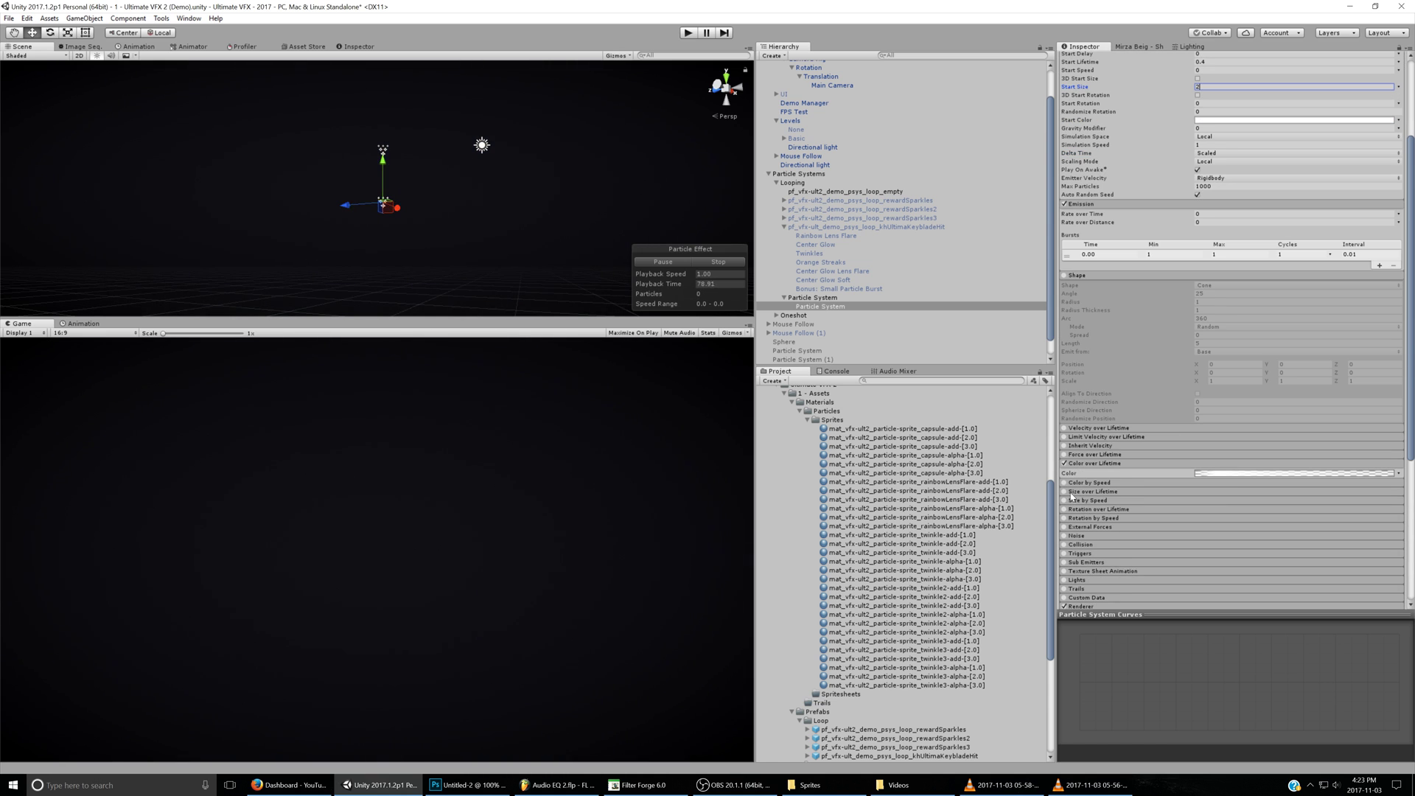
left_click(1094, 492)
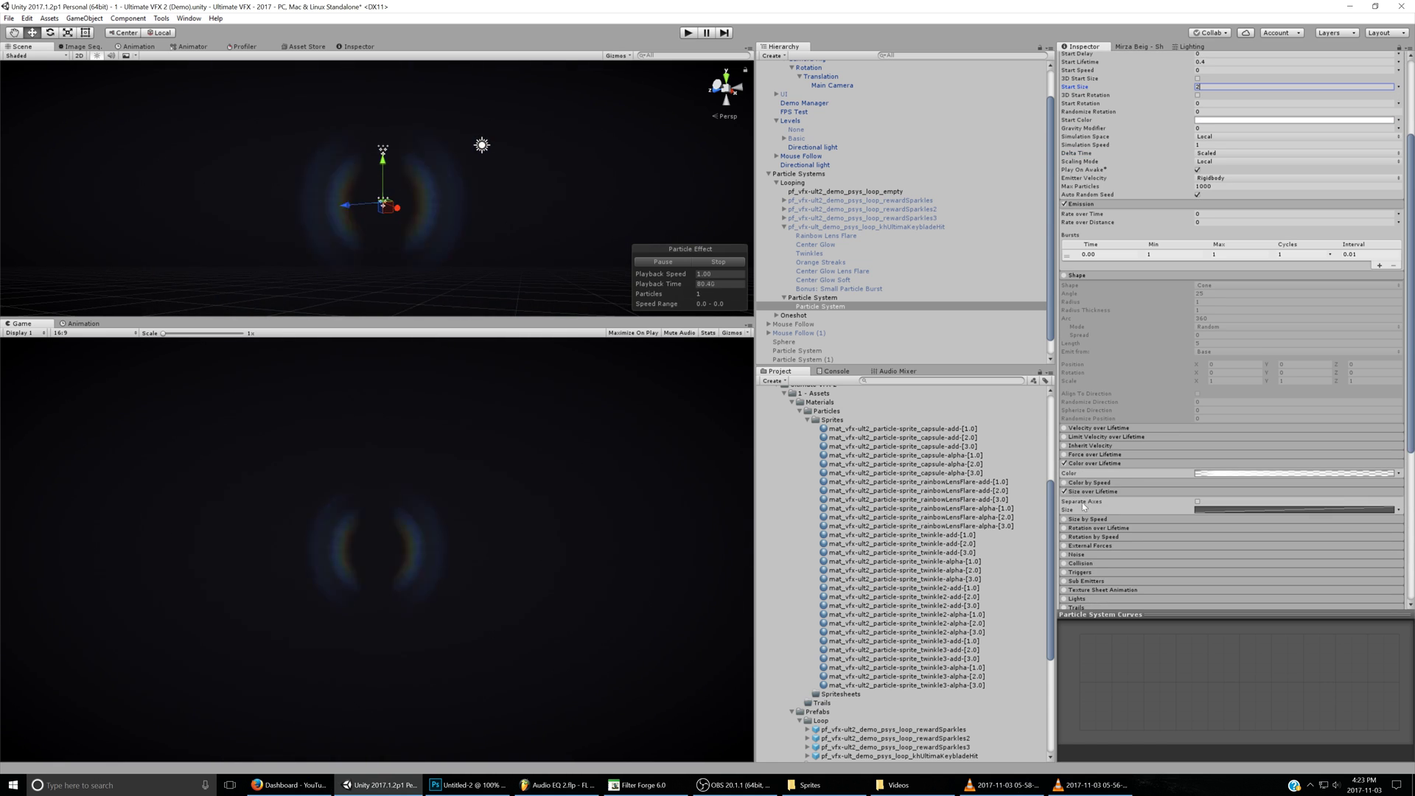
left_click(1207, 510)
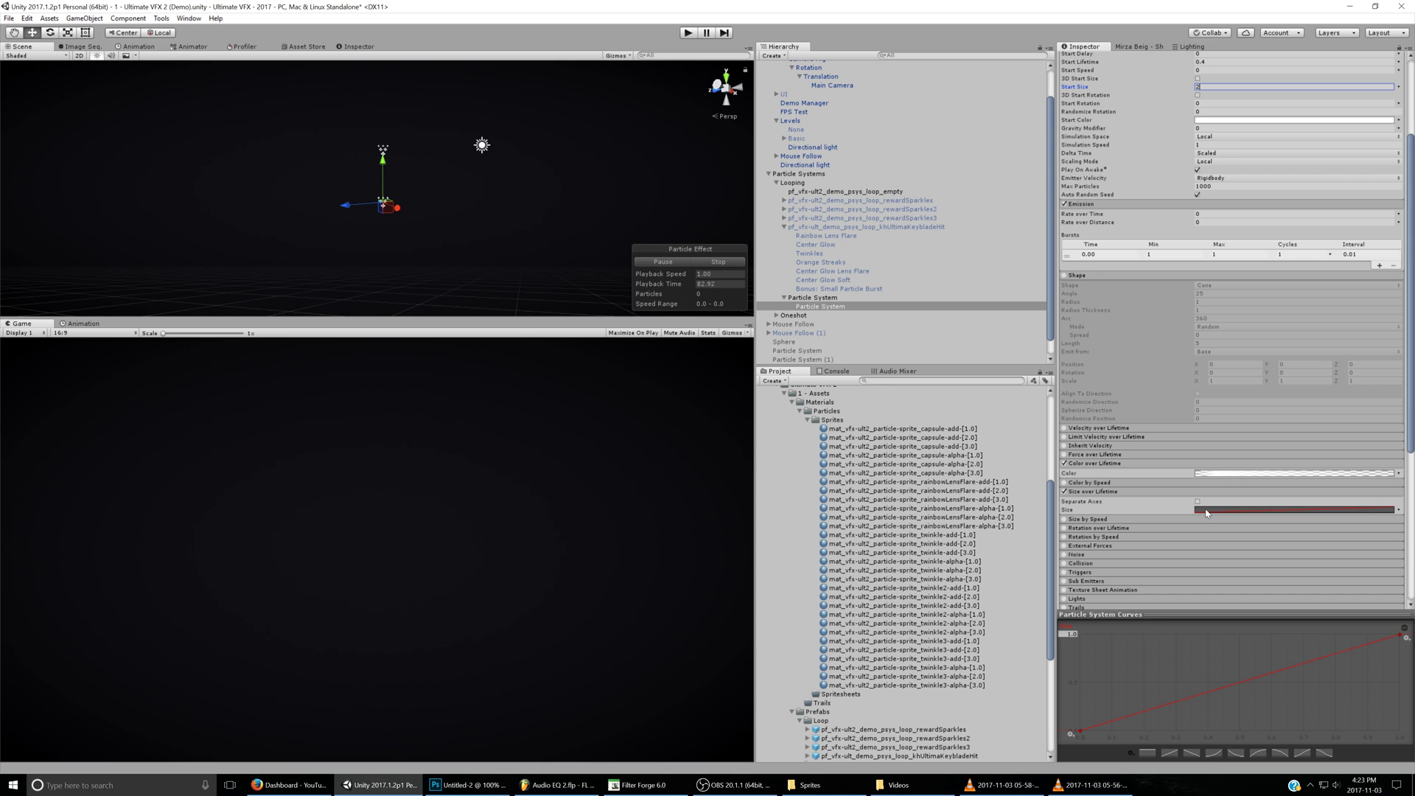
left_click(1155, 753)
left_click(1170, 752)
left_click_drag(1081, 731, 1080, 716)
left_click(1199, 87)
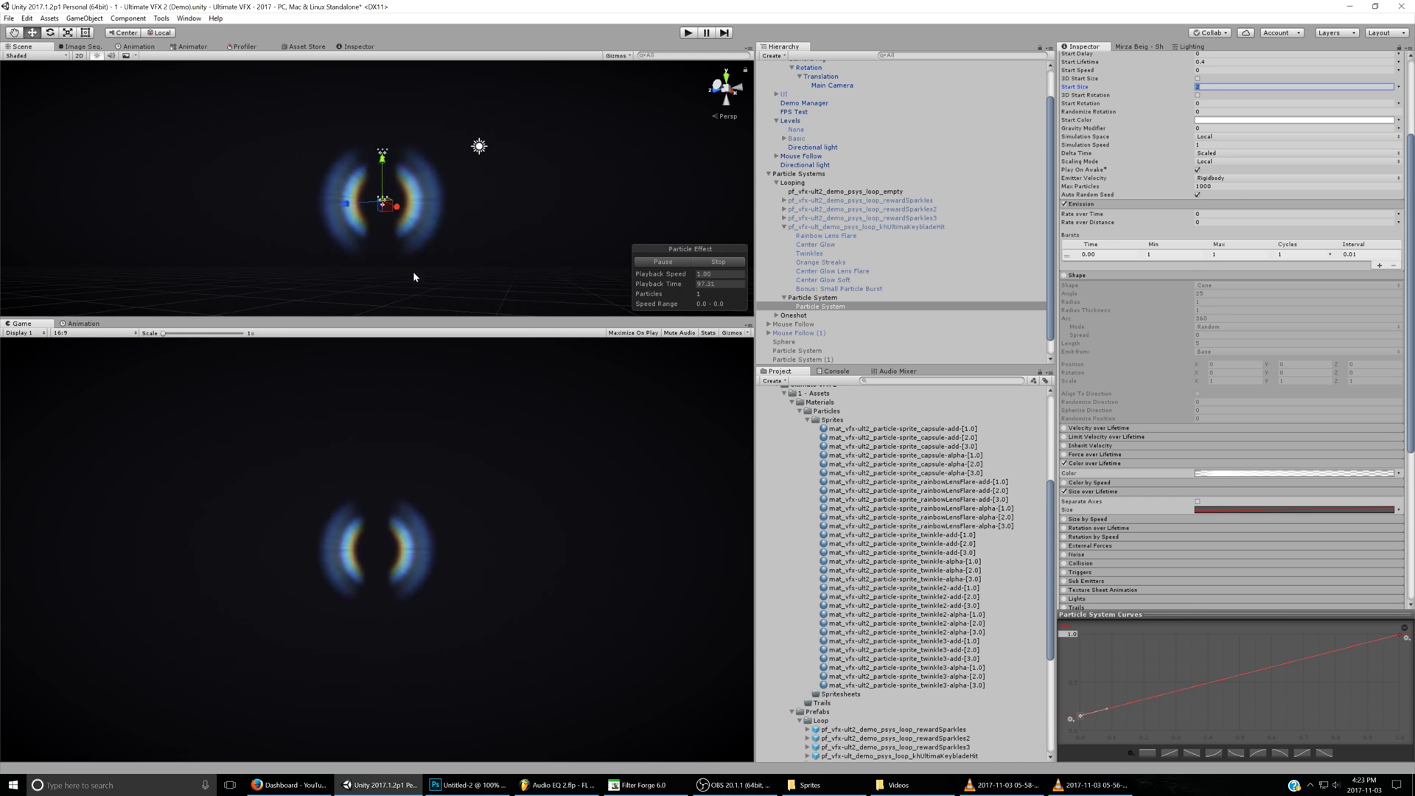
- Reshape the child's size curve into an ease-out starting at about 0.3, using the Rainbow Lens Flare's size curve as reference
left_click(825, 236)
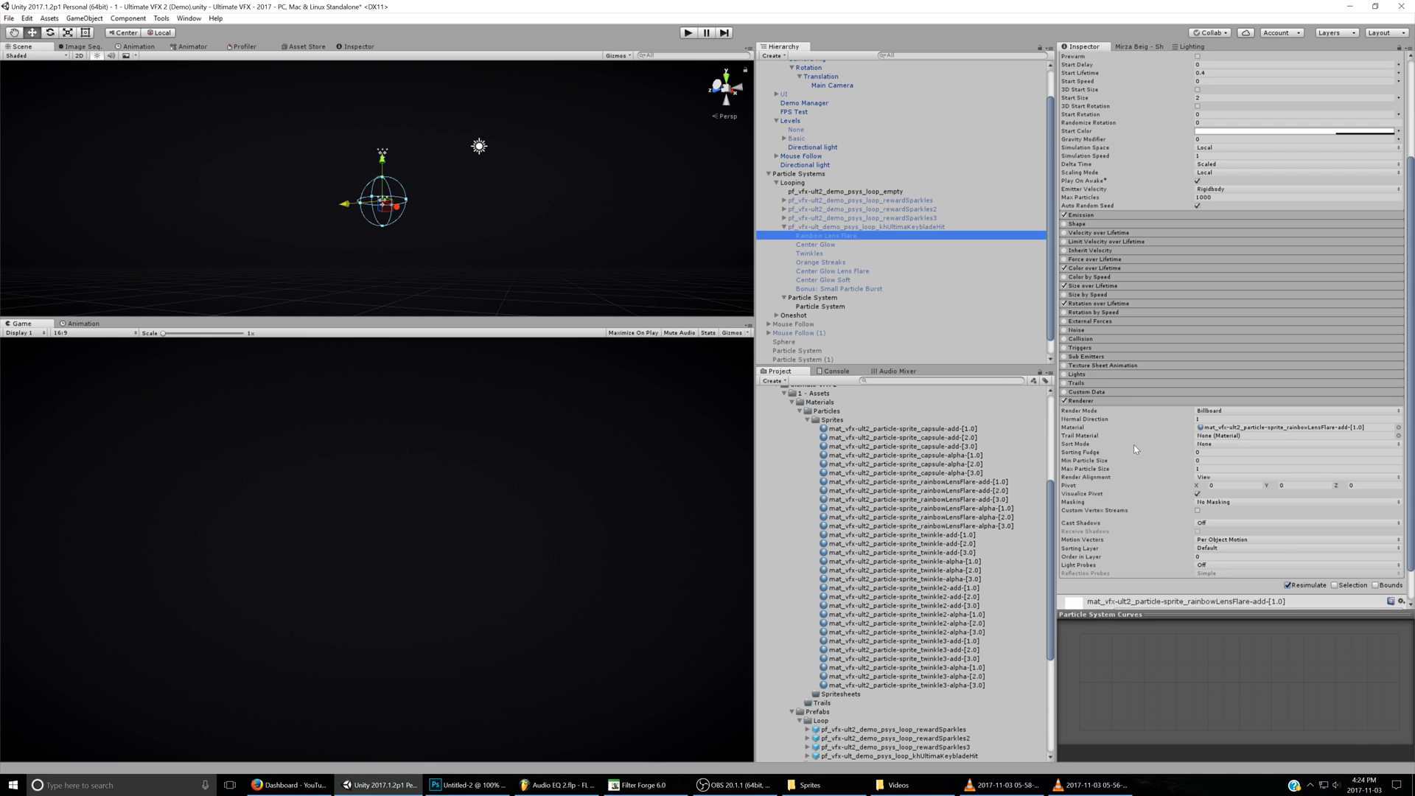
left_click(1093, 288)
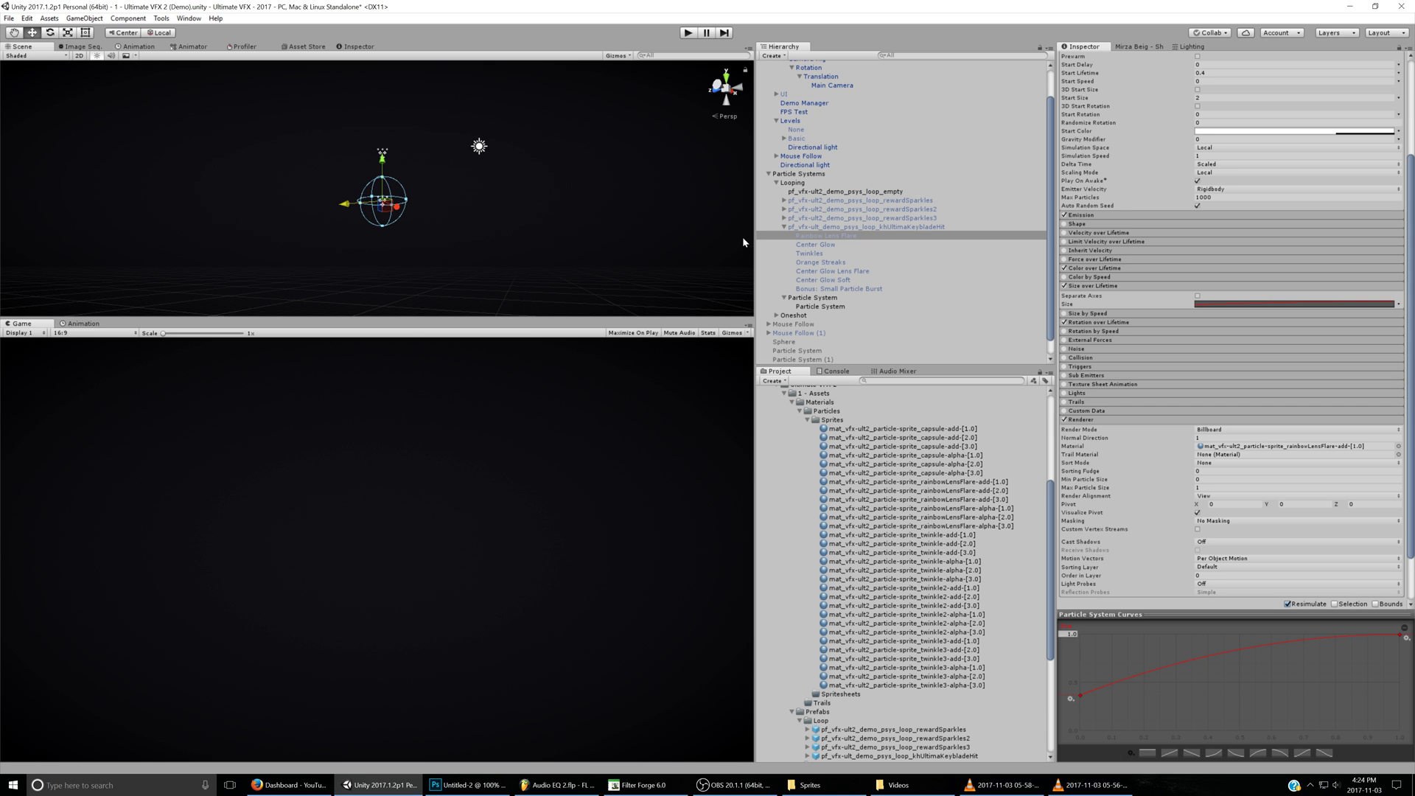
left_click(835, 307)
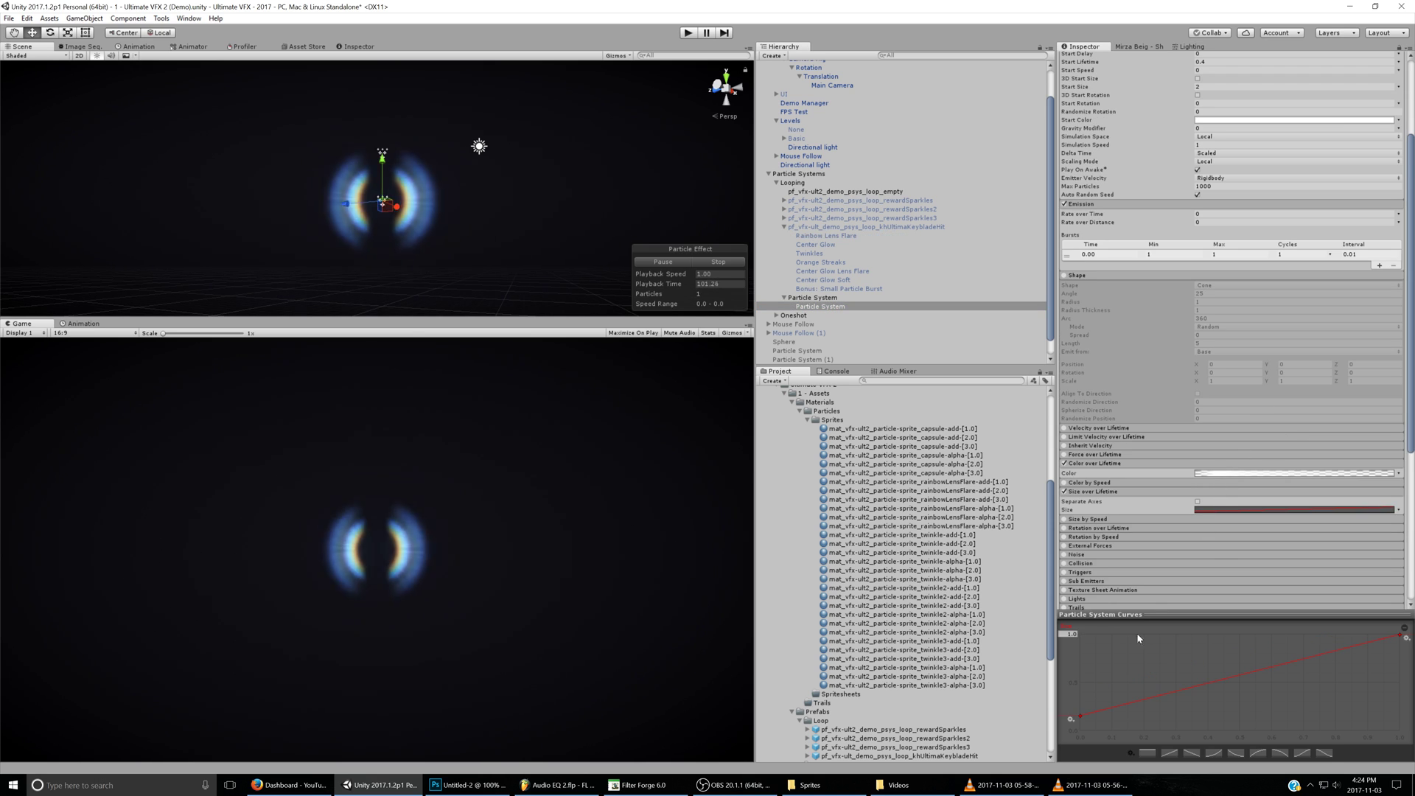
left_click(1080, 715)
left_click_drag(1107, 710, 1104, 702)
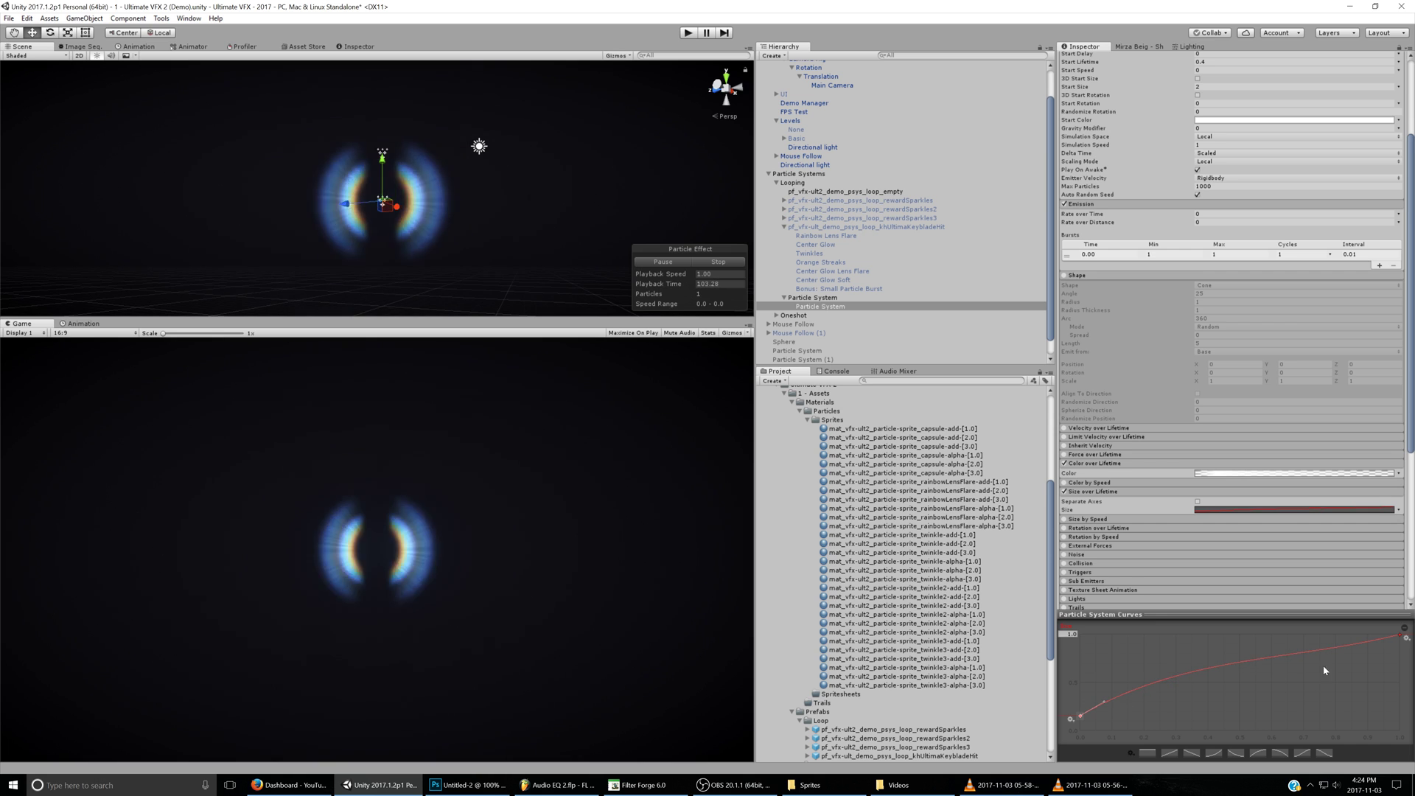
left_click(1399, 637)
left_click_drag(1380, 642, 1371, 637)
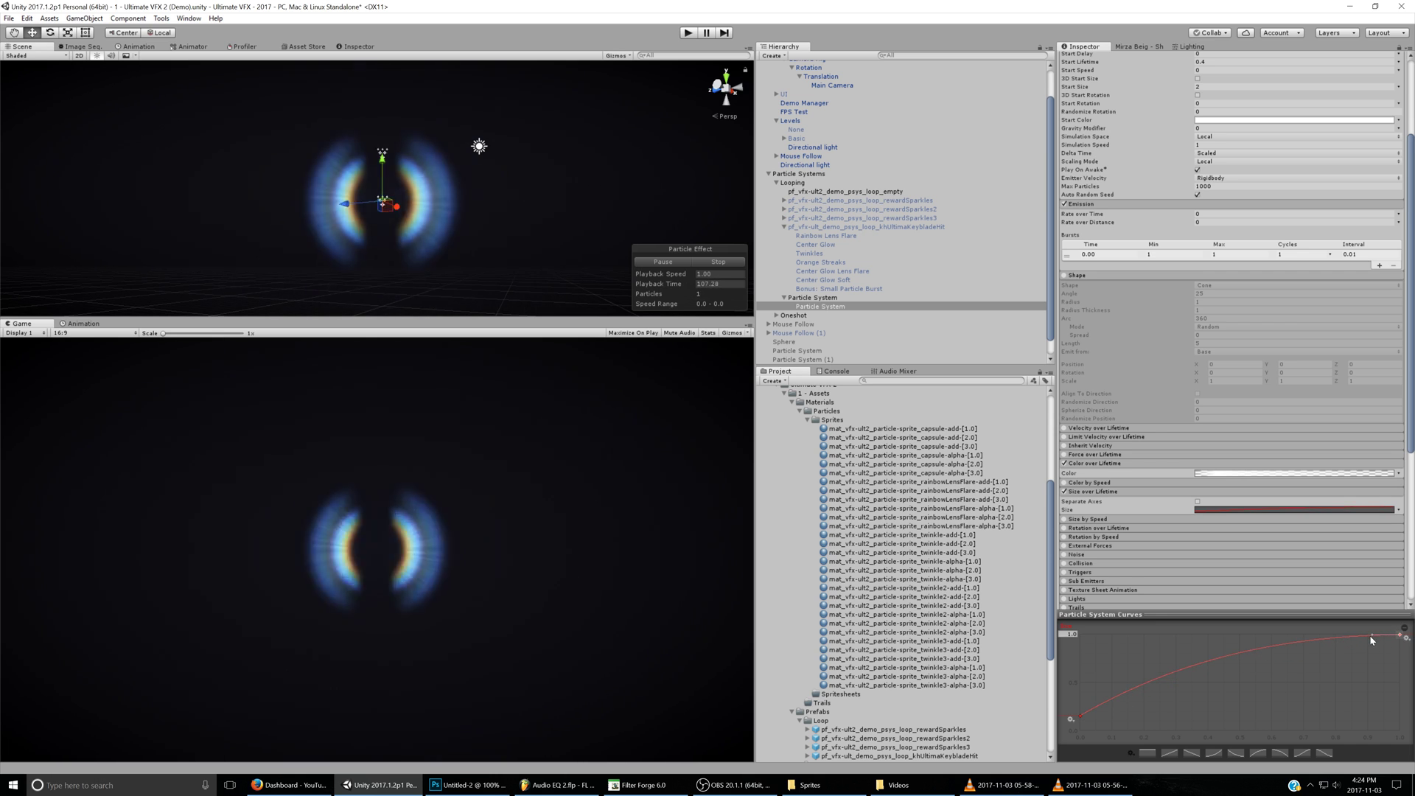
left_click_drag(1079, 715, 1071, 706)
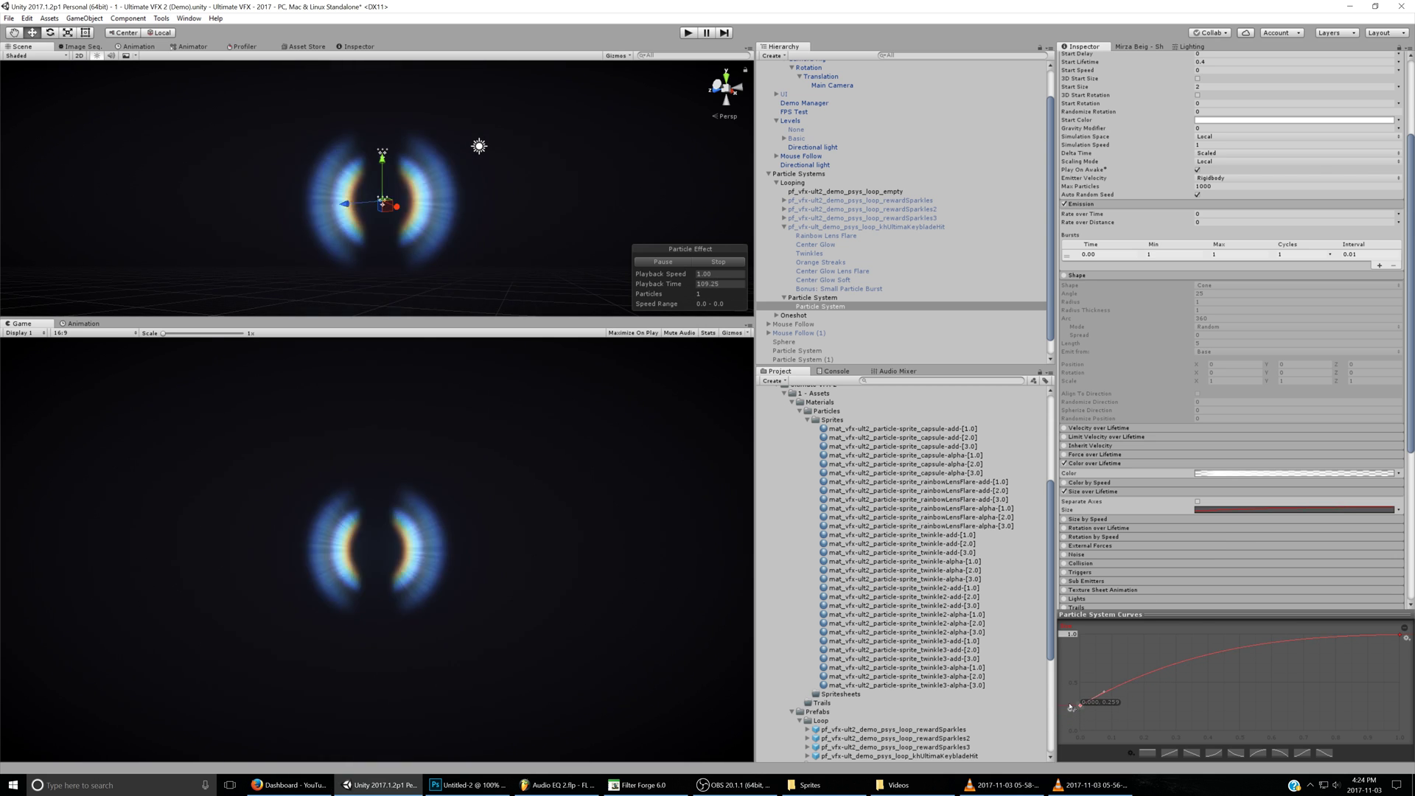
left_click(1002, 785)
left_click(1091, 785)
key("space")
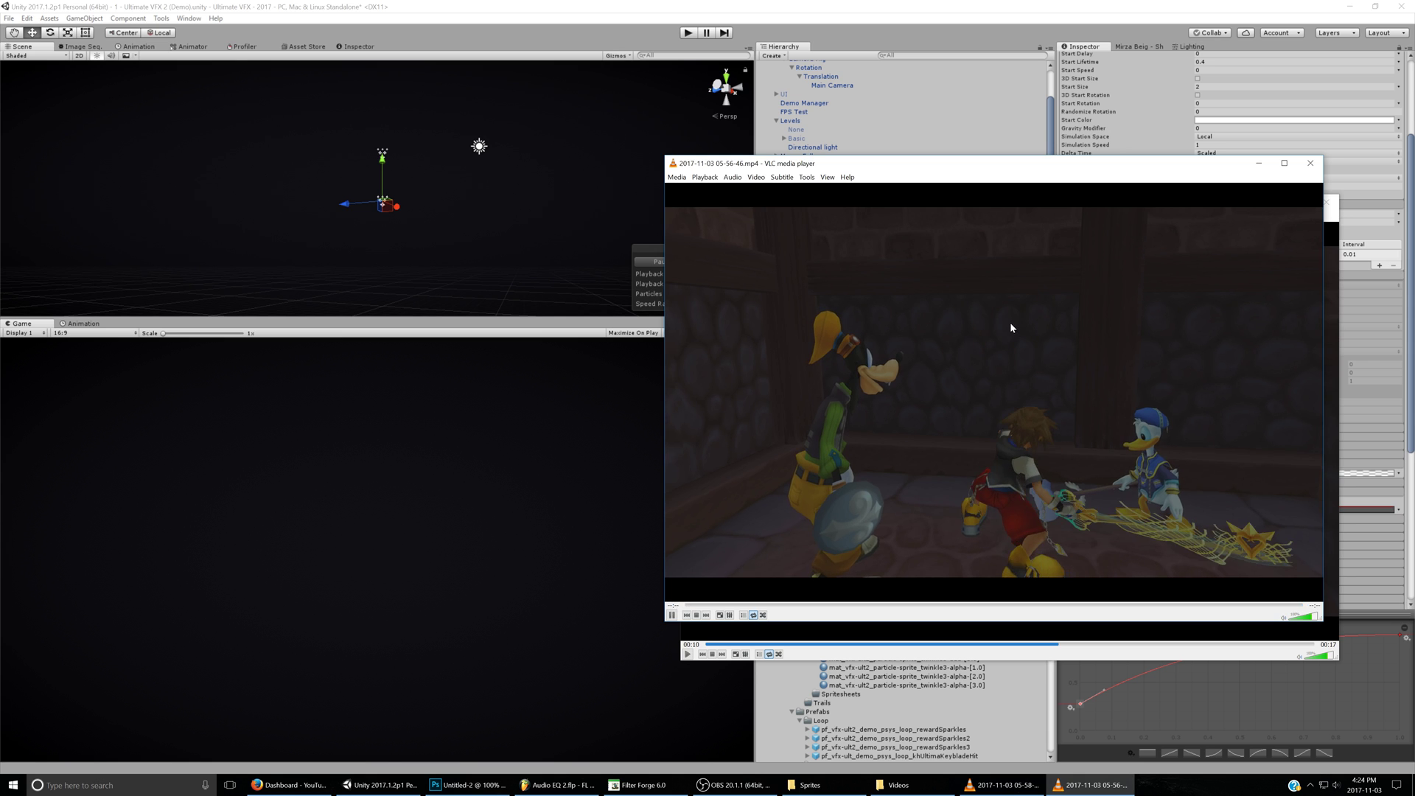
key("space")
left_click(955, 3)
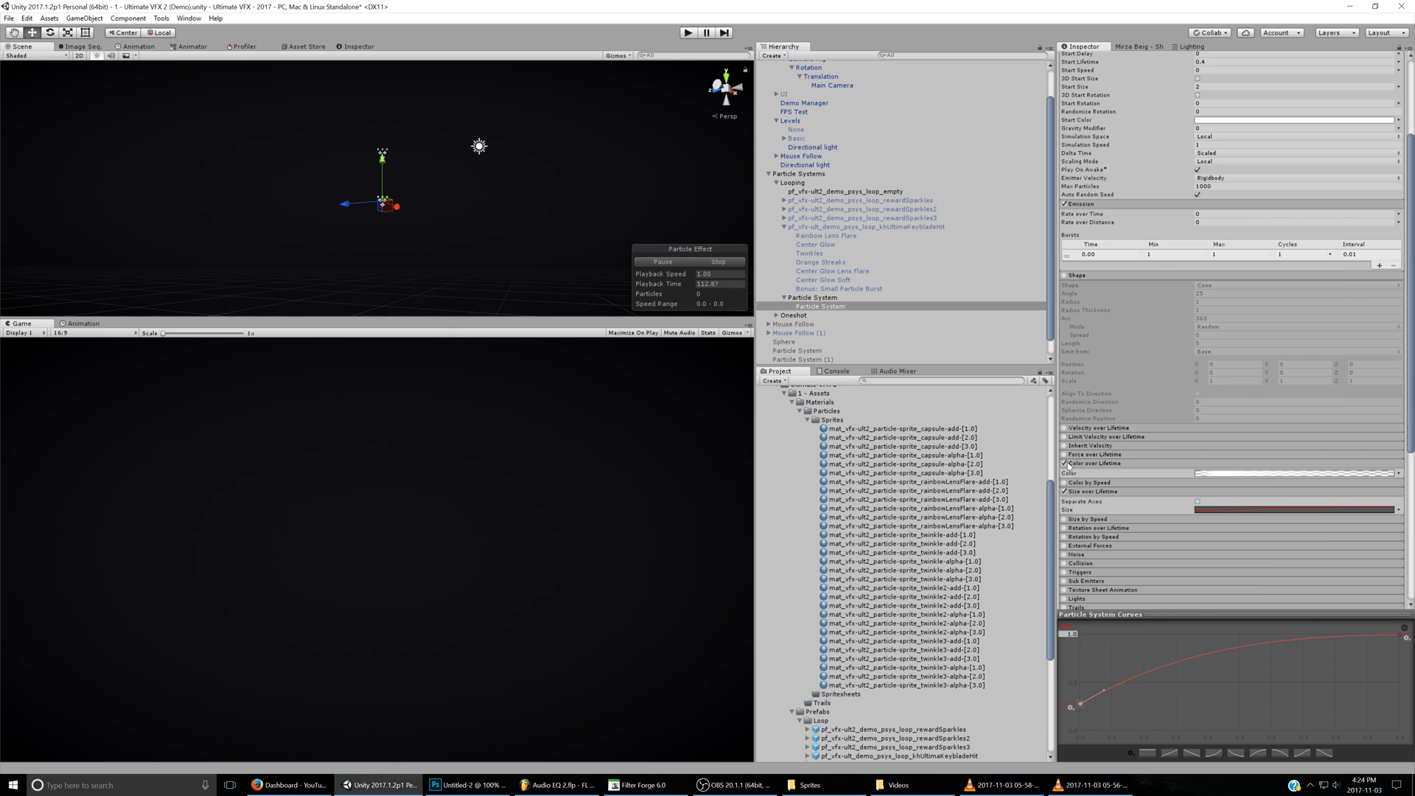
- Enable Rotation over Lifetime with an Angular Velocity of 360 and lower the white Start Color's alpha to about half
left_click(1070, 528)
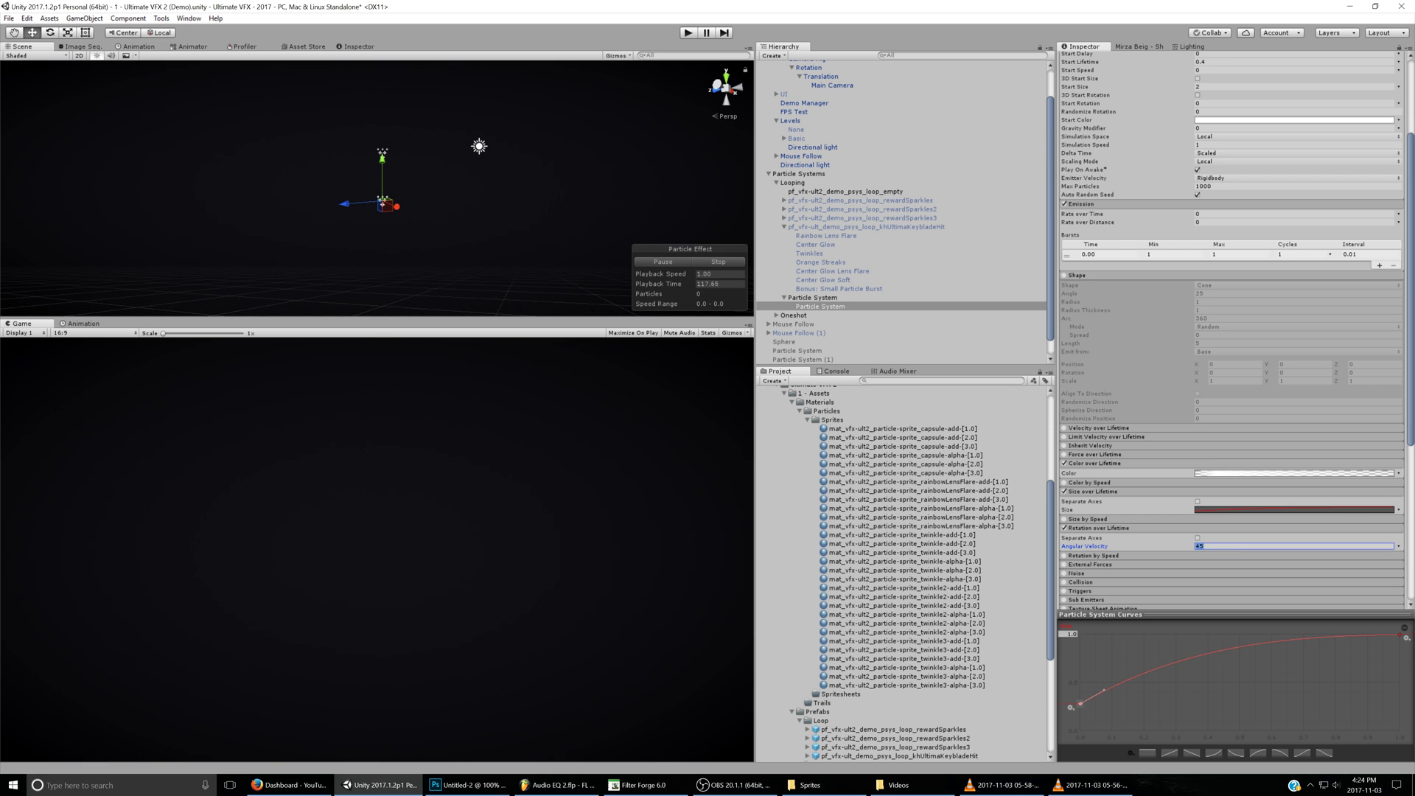
type("360")
left_click(844, 235)
left_click(835, 307)
left_click(1234, 120)
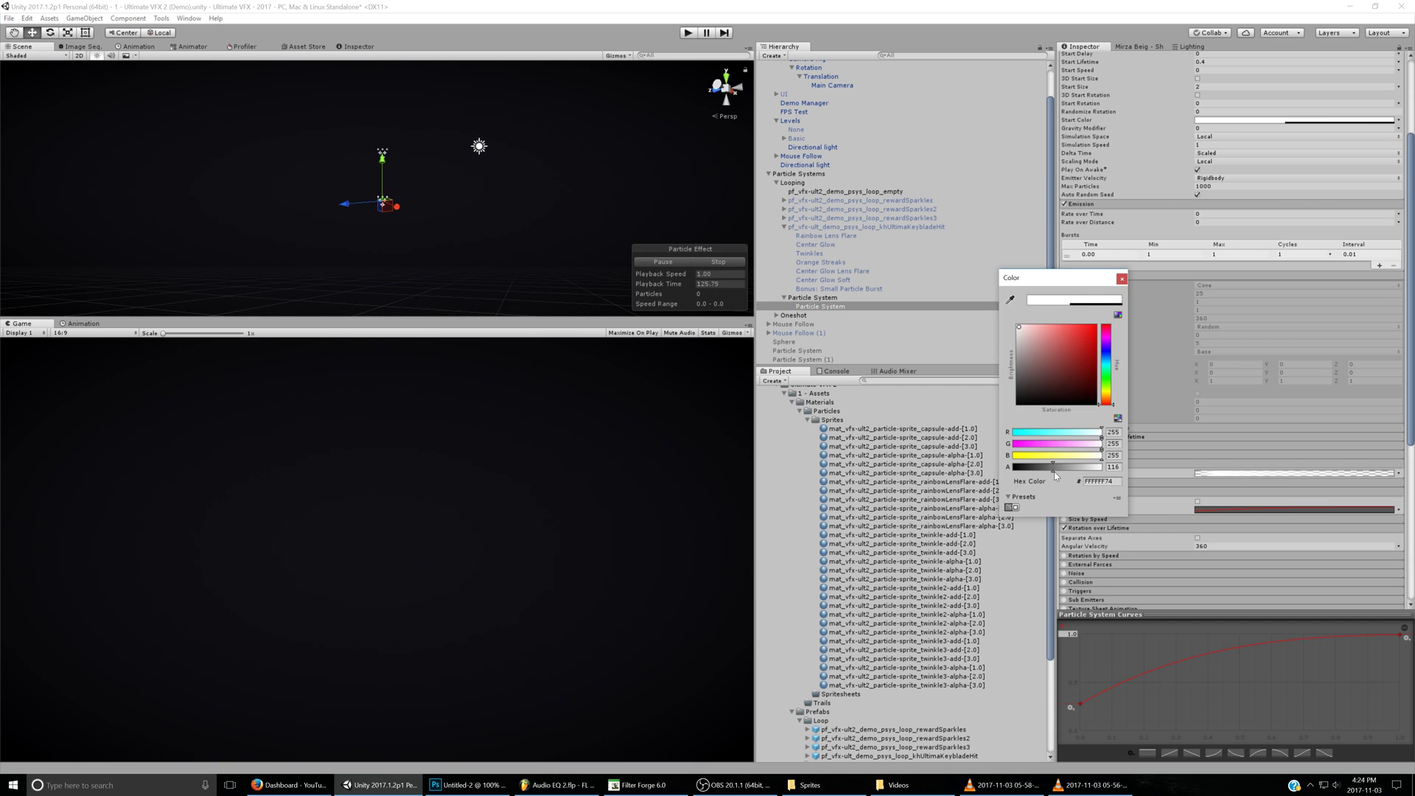
left_click(943, 3)
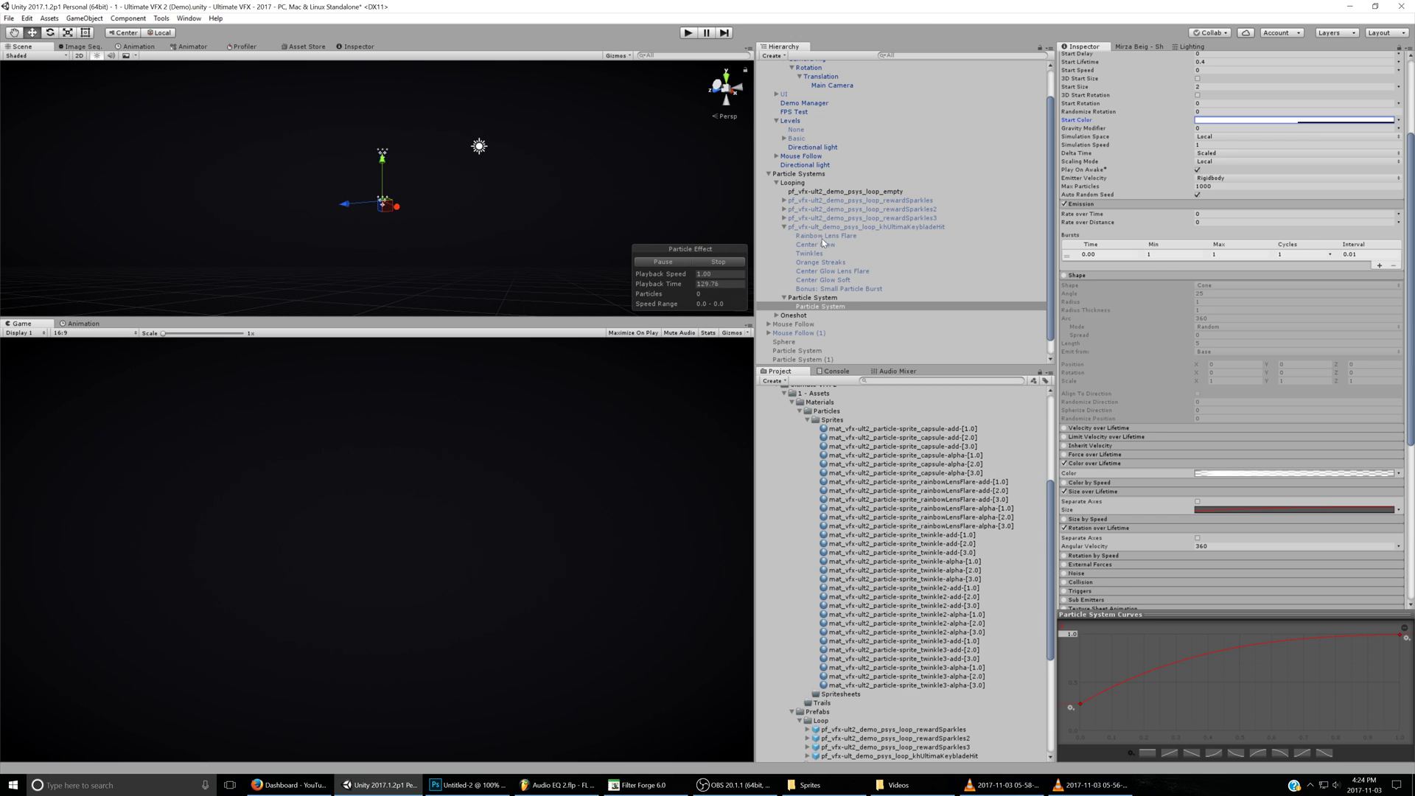
- Rename the child Rainbow Lens Flare and add a second particle system named Center Glow under the parent Particle System
scroll(1231, 331, "up", 4)
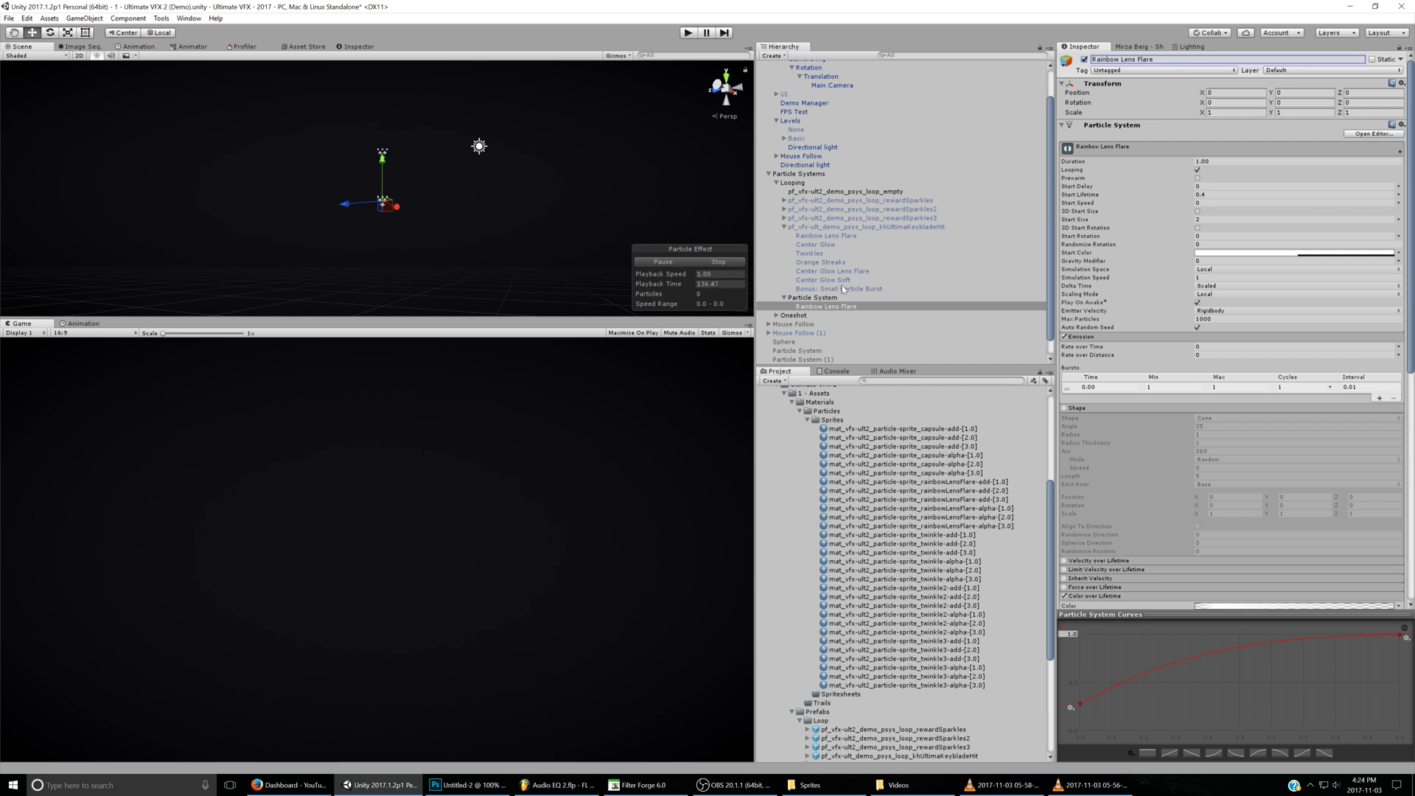
right_click(821, 297)
mouse_move(855, 426)
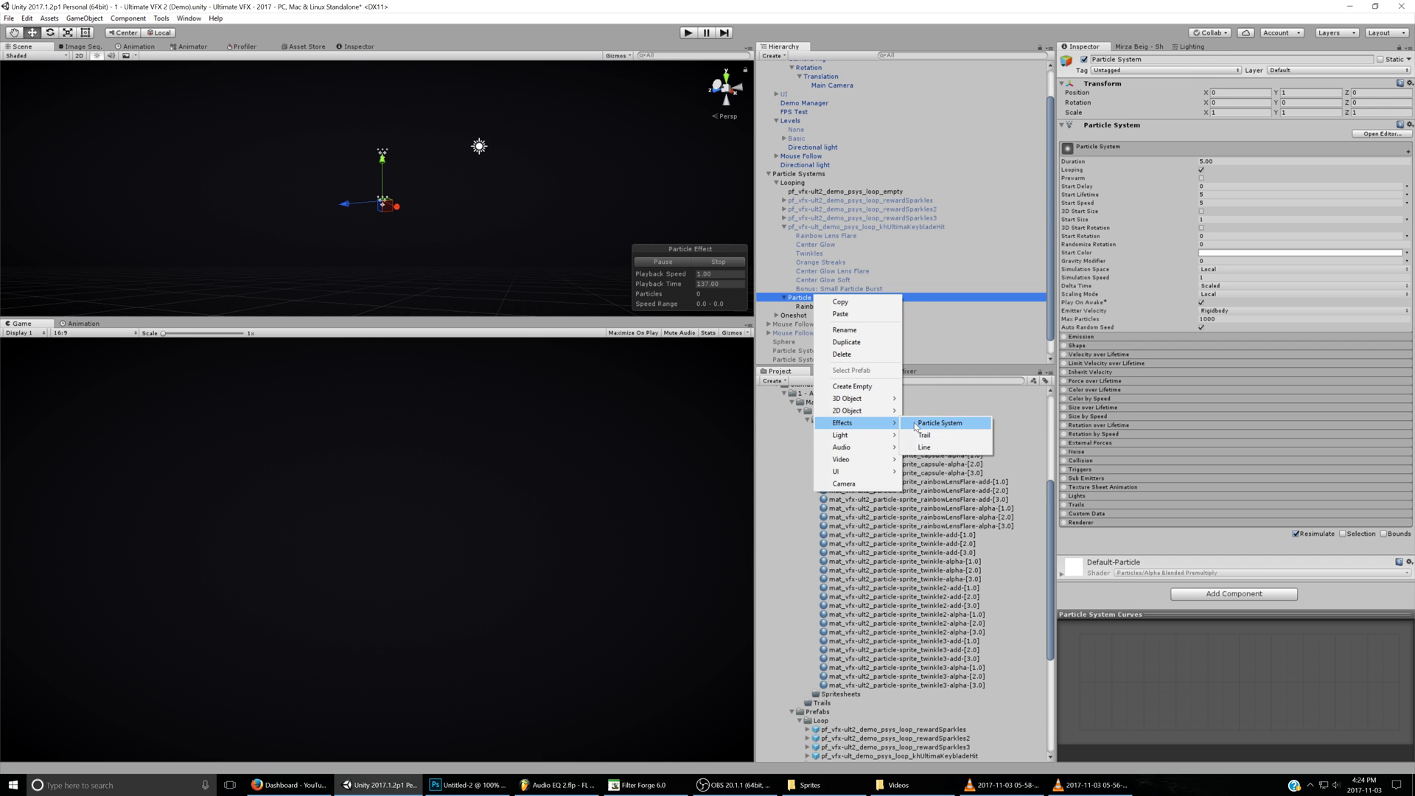
left_click(940, 424)
left_click(1164, 60)
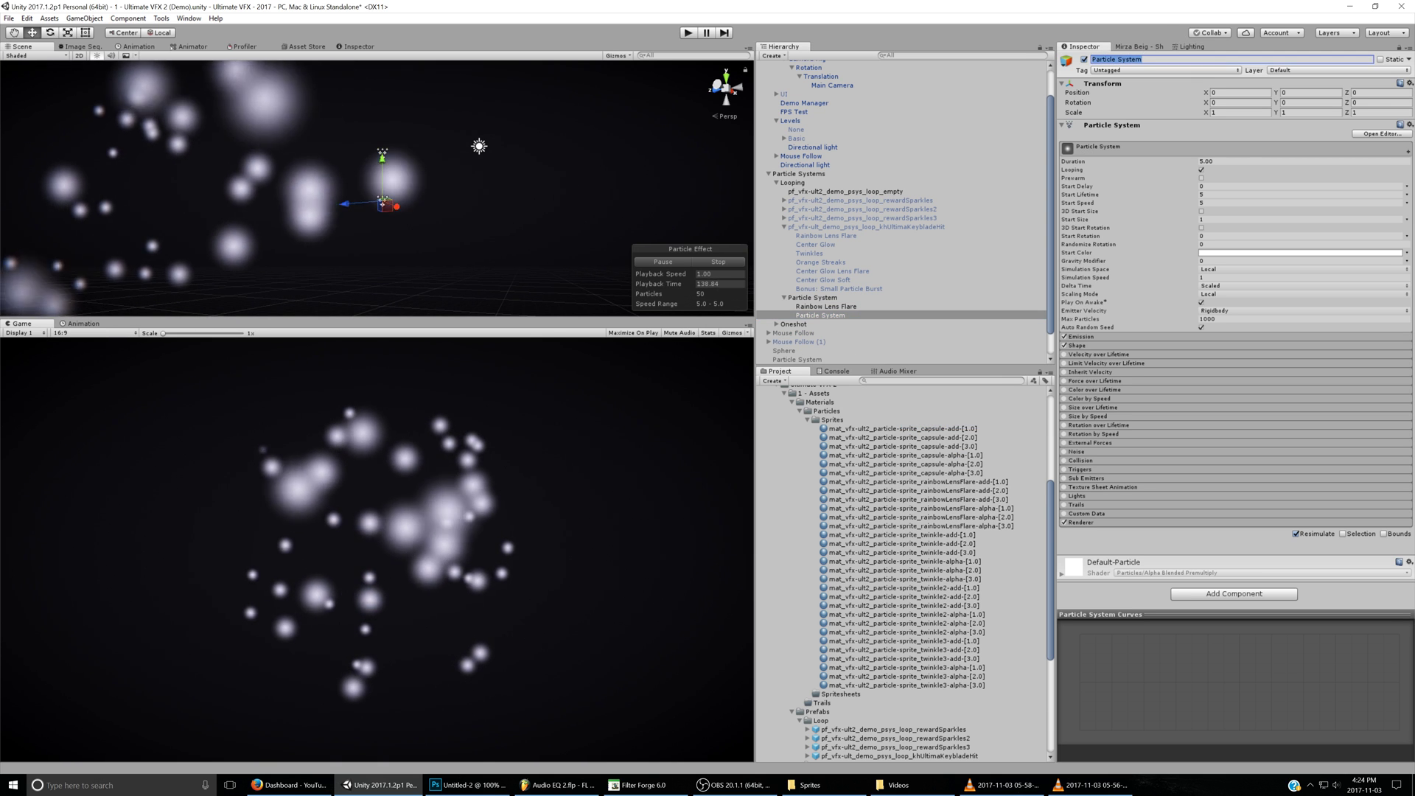
type("Center Glow")
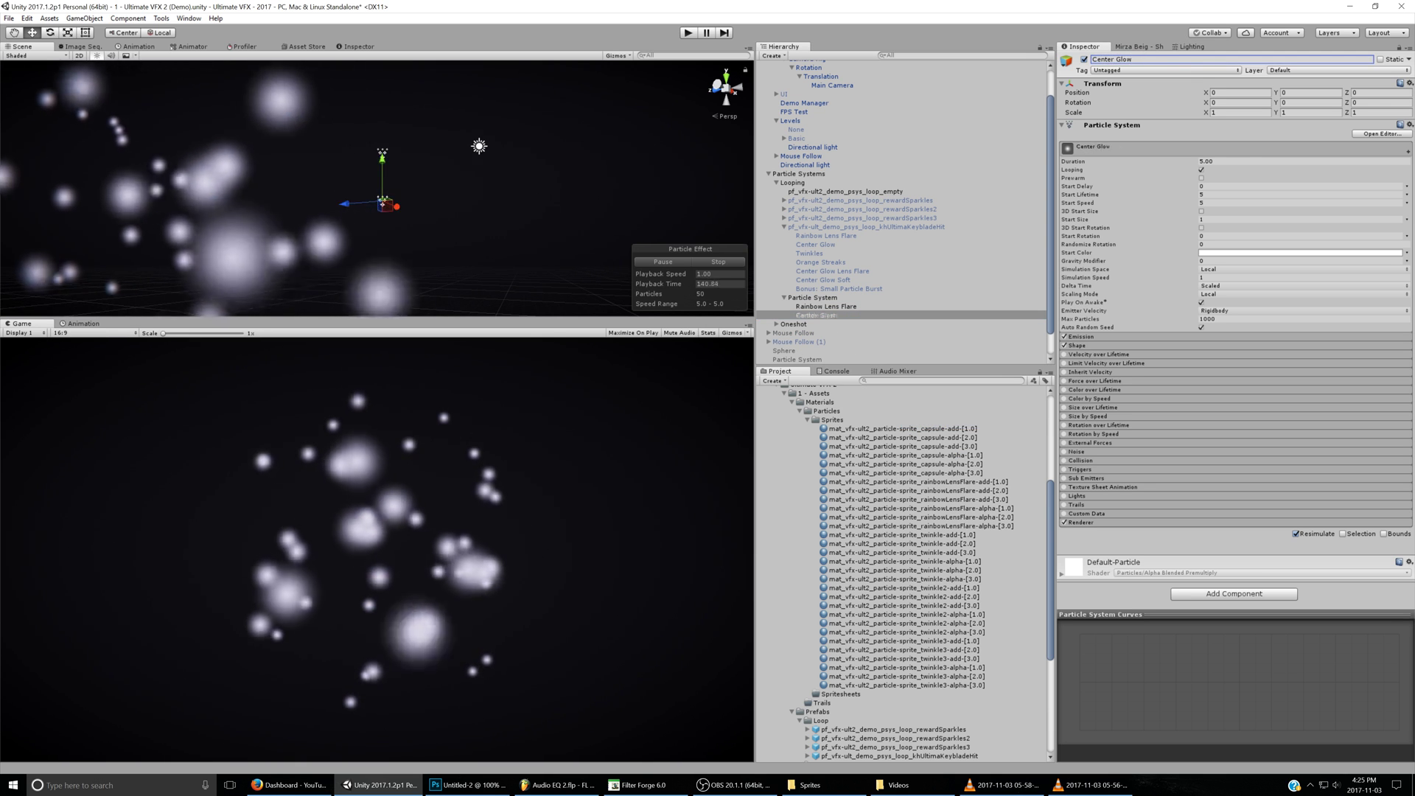
left_click(1093, 785)
left_click(1004, 785)
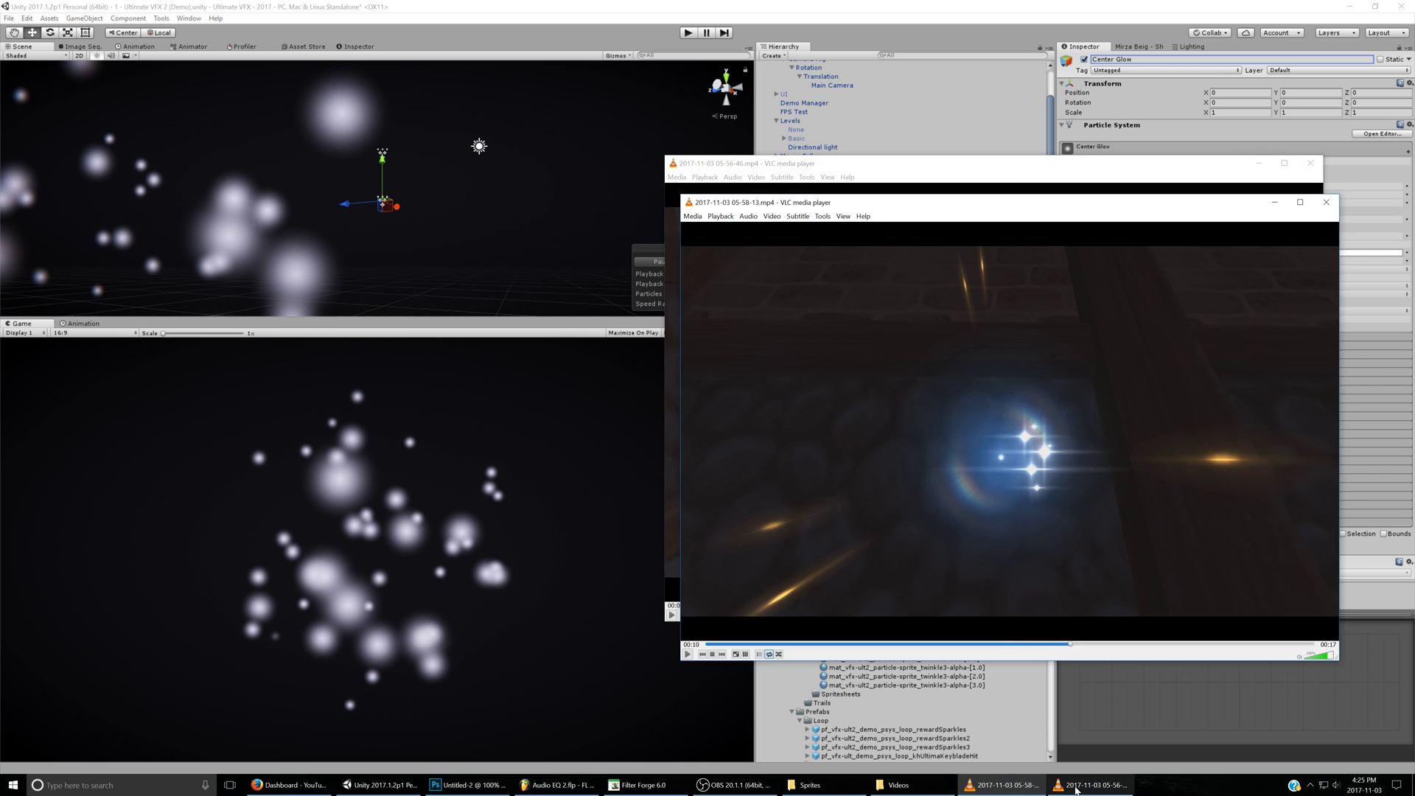
left_click(811, 6)
- Assign the mat_vfx-inf_particle_sprite_glowSphere-add-[1.0] material to Center Glow's Renderer
left_click(1116, 521)
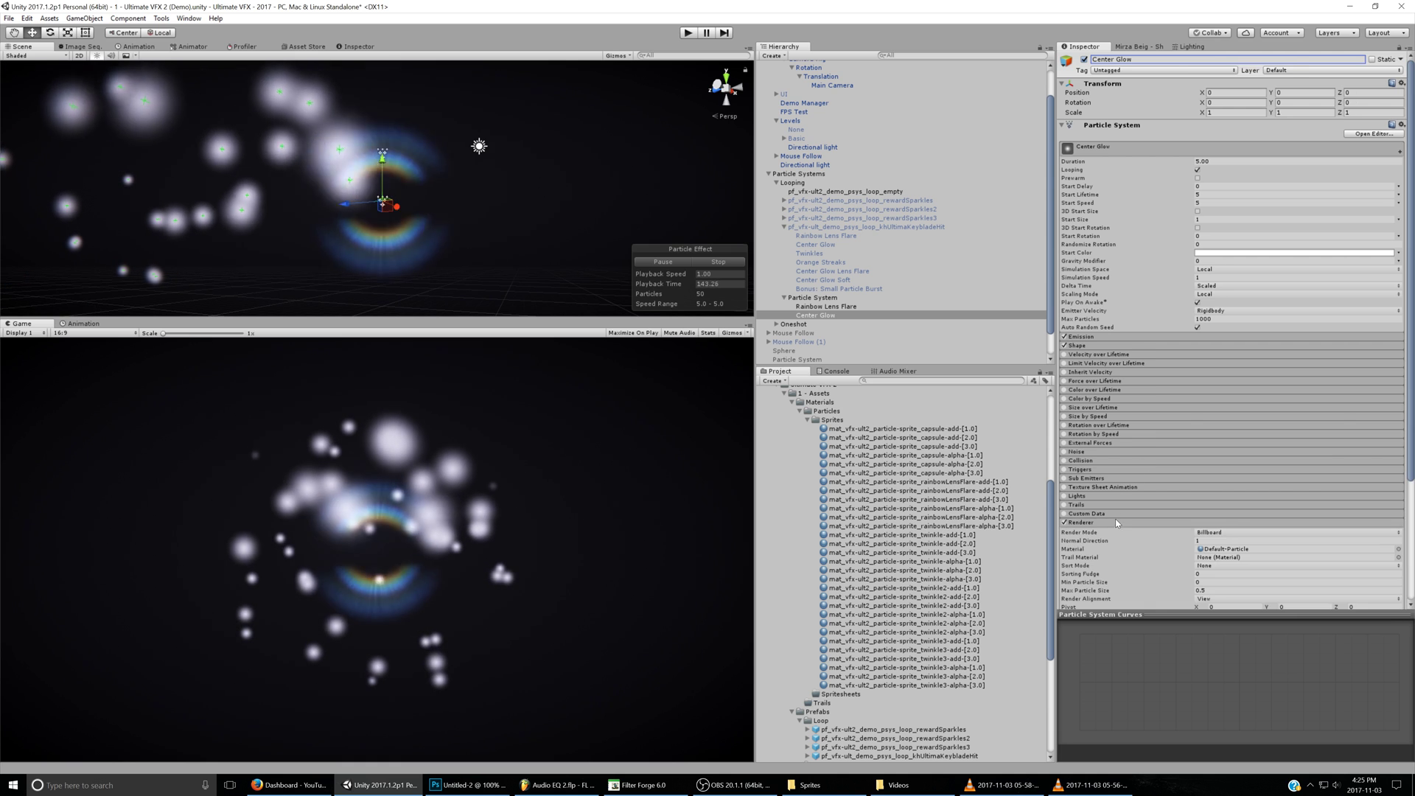
scroll(1122, 484, "down", 3)
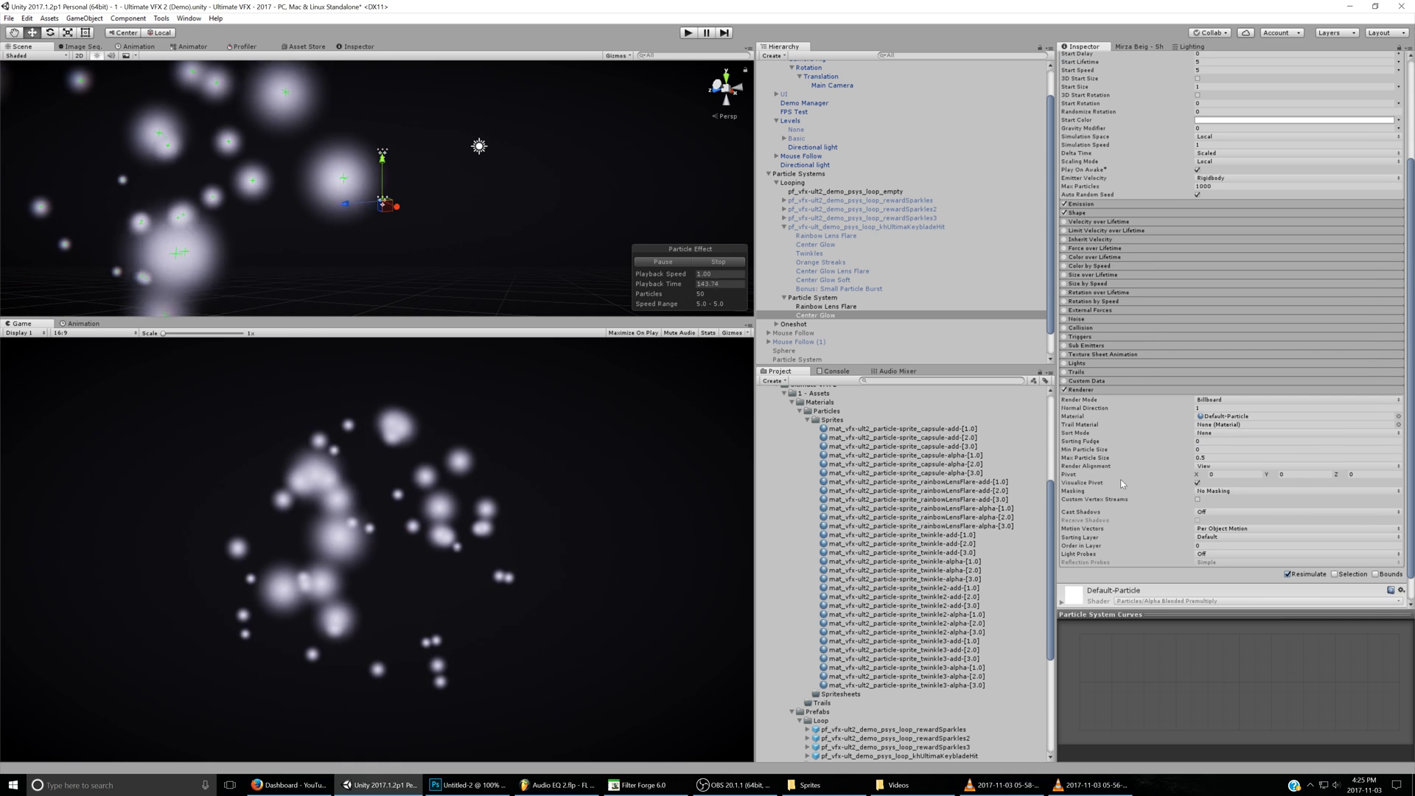
left_click(1398, 417)
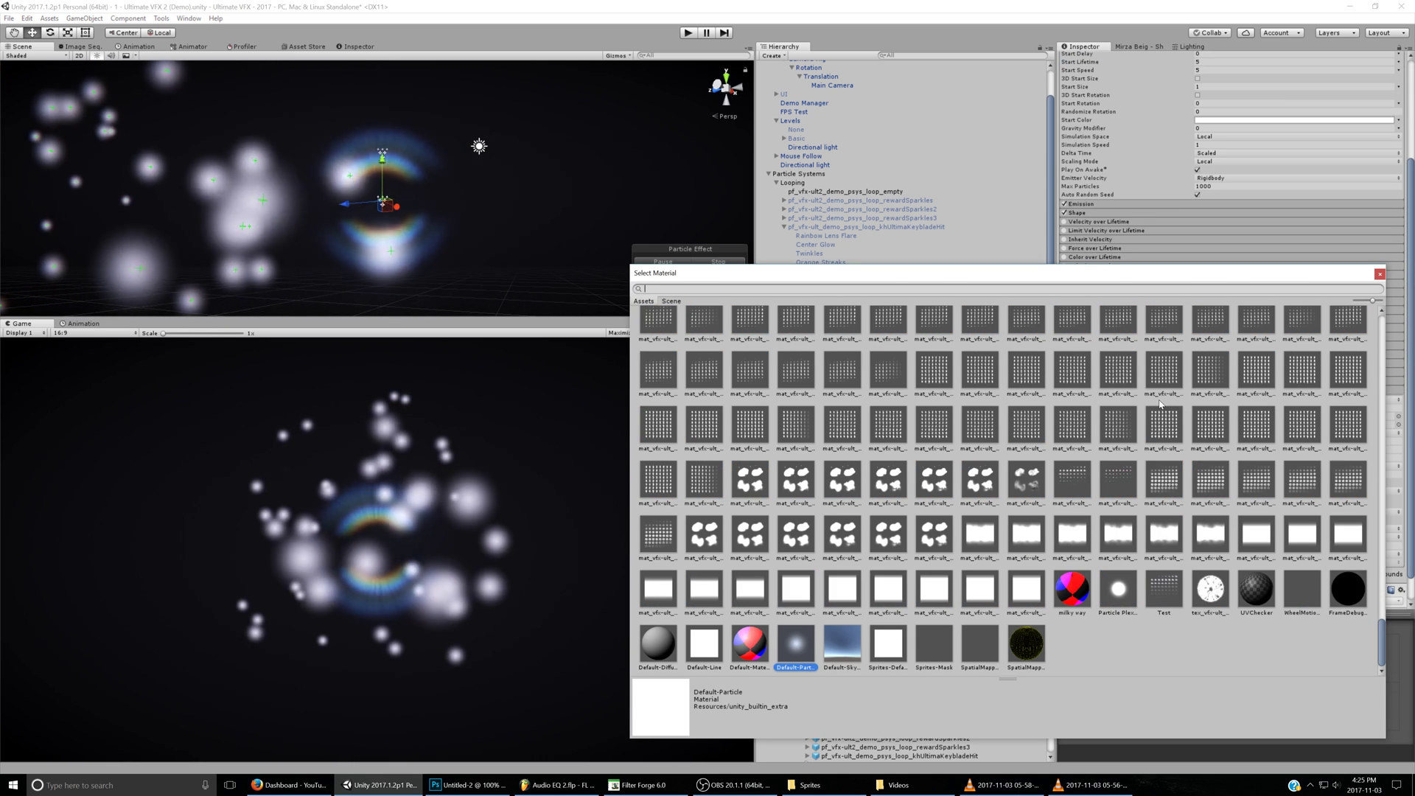
type("glow sp")
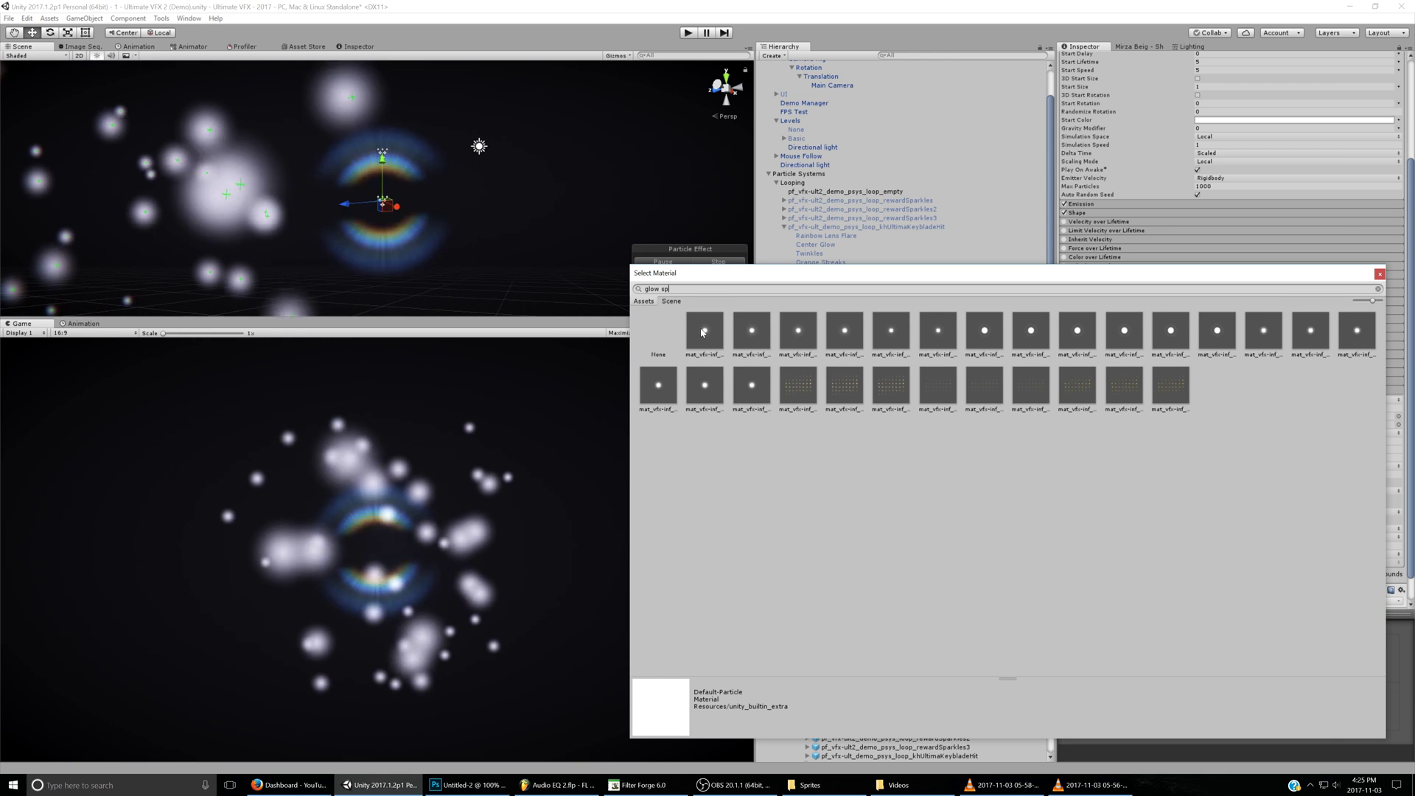
left_click(702, 333)
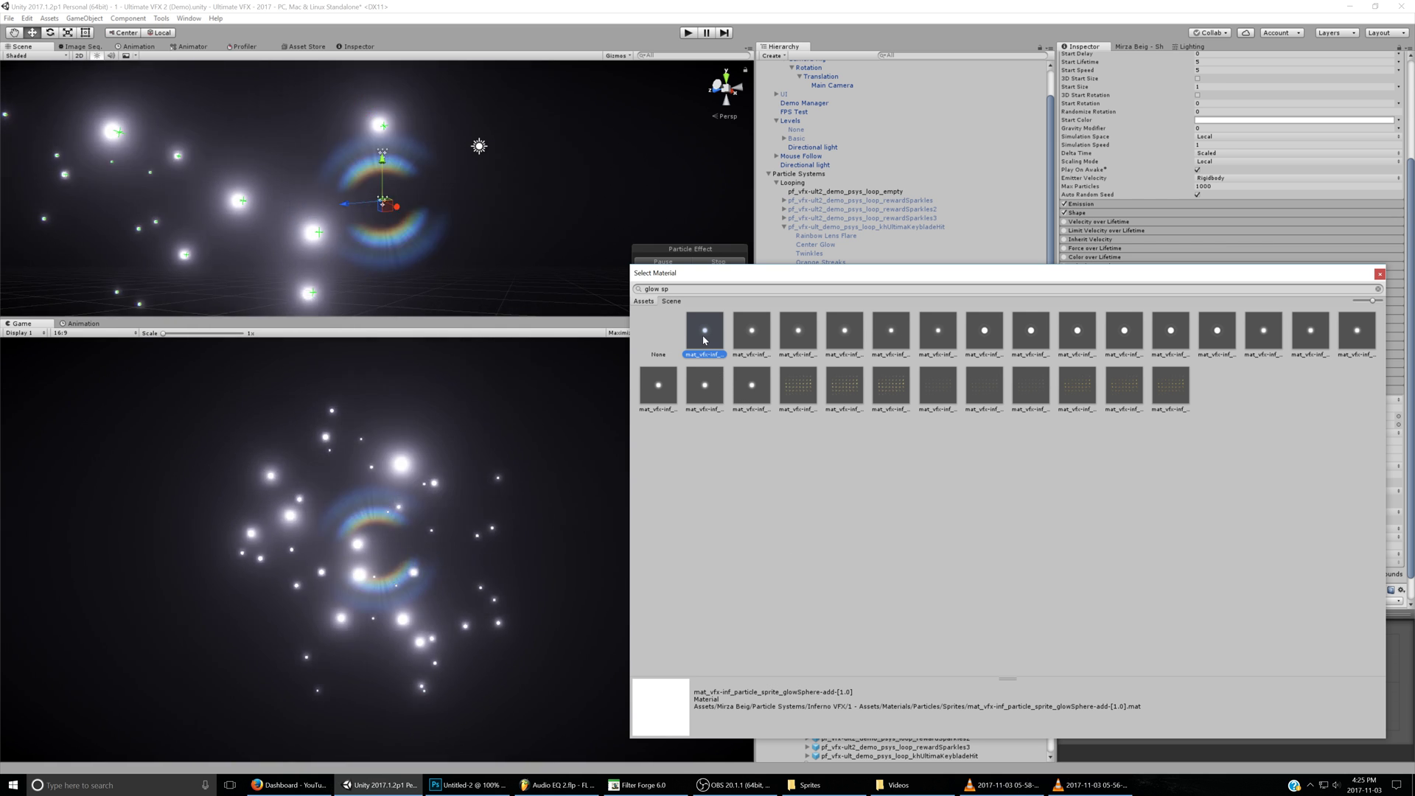
double_click(705, 334)
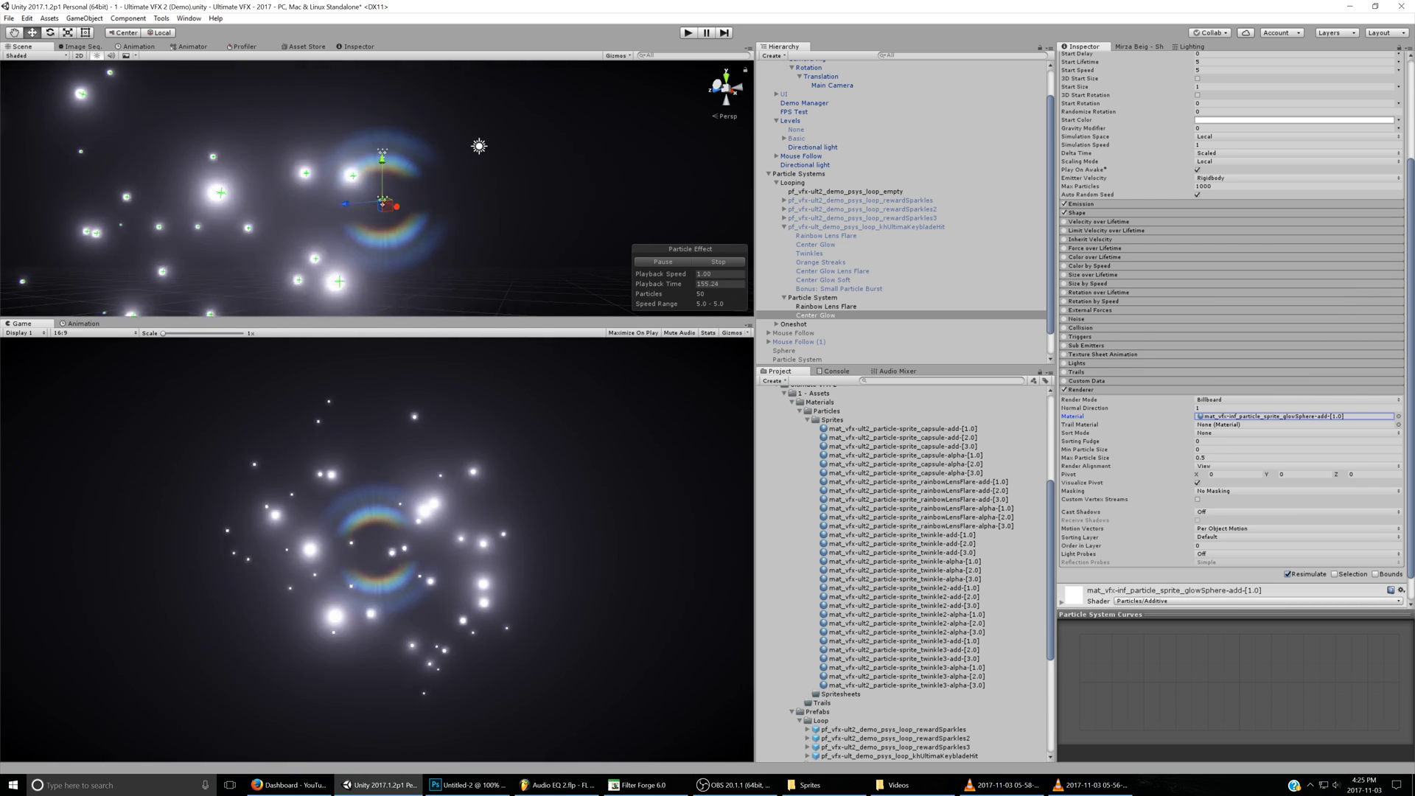
- Disable Center Glow's Shape module, set Rate over Time to 0 and add a burst with Min and Max of 1
scroll(1131, 342, "up", 5)
left_click(1094, 346)
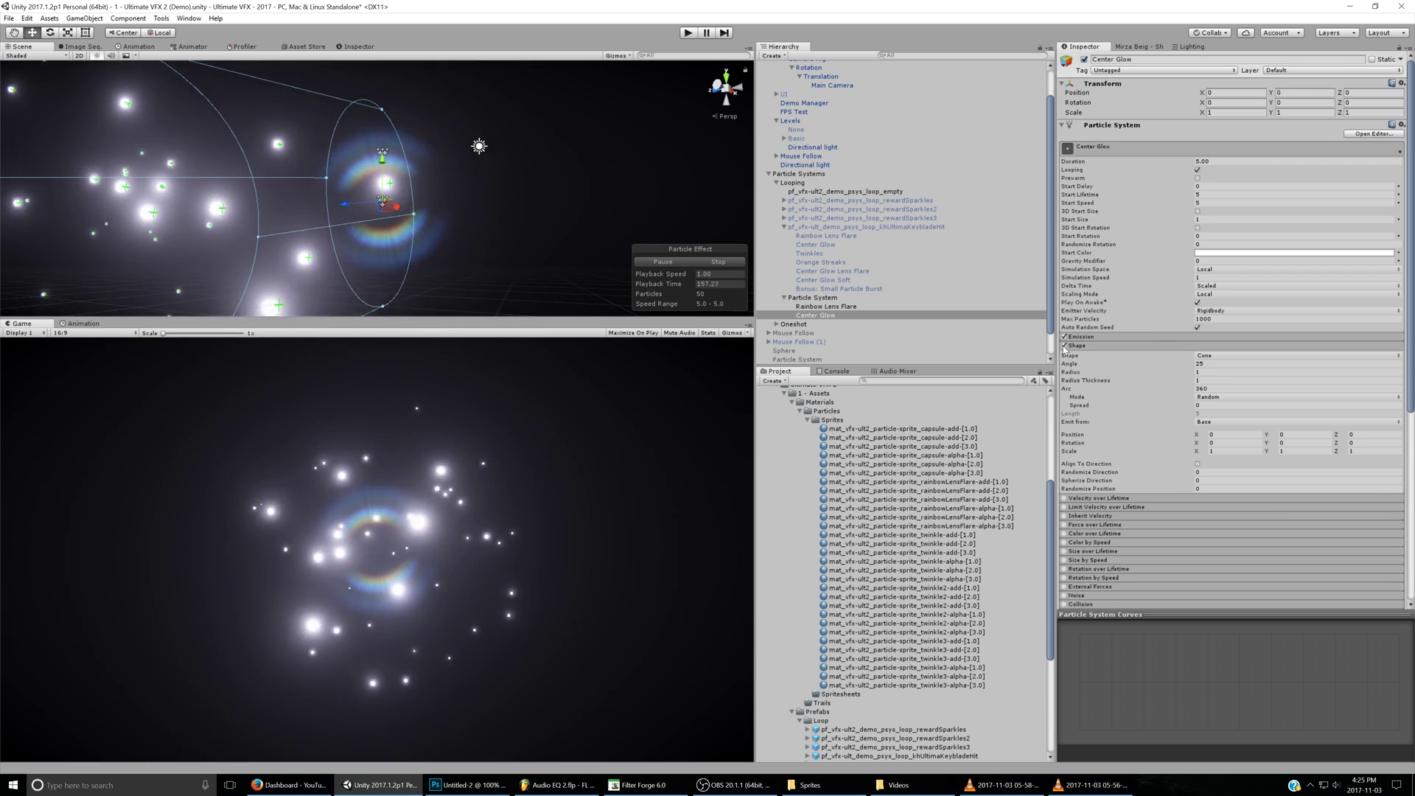
left_click(1064, 345)
left_click(1082, 337)
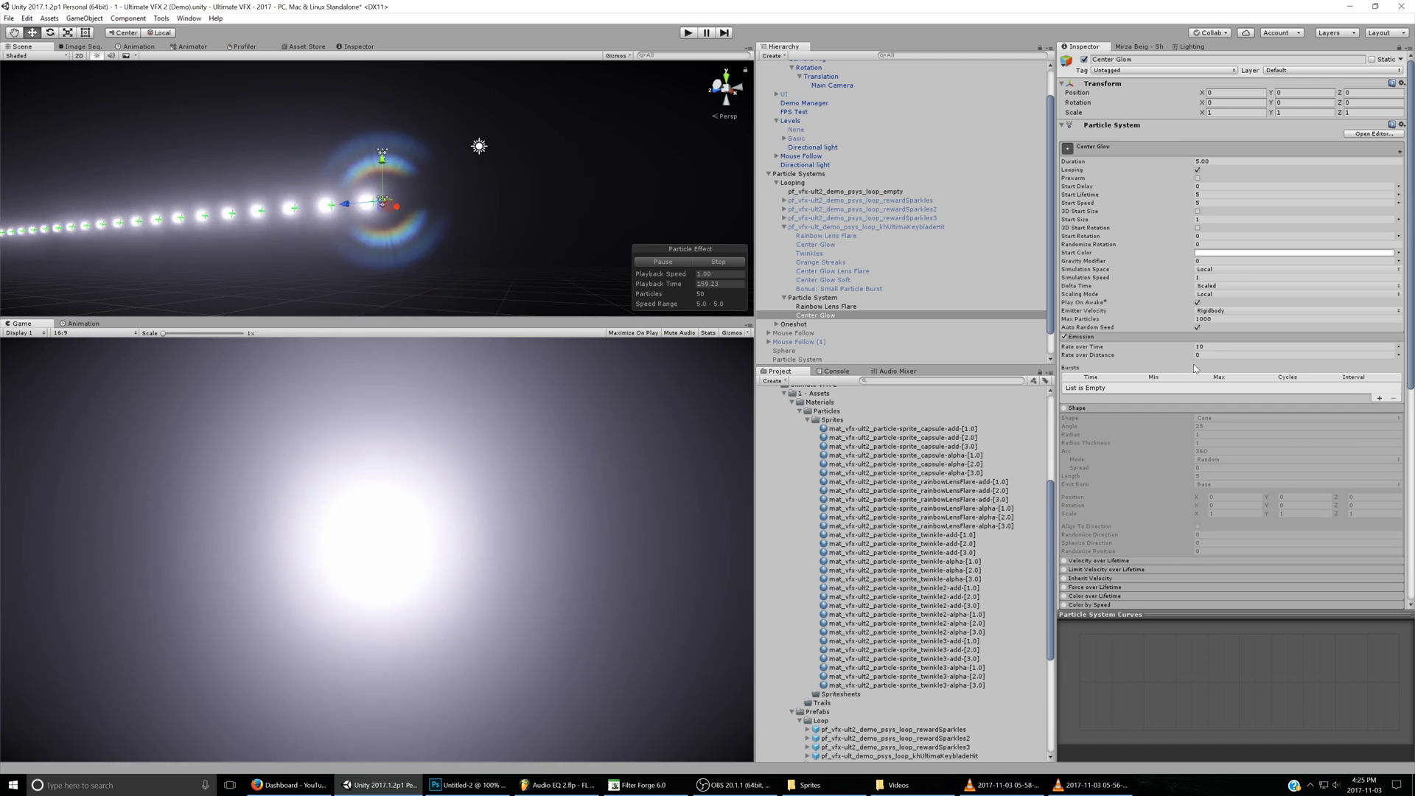
left_click(1184, 347)
type("0")
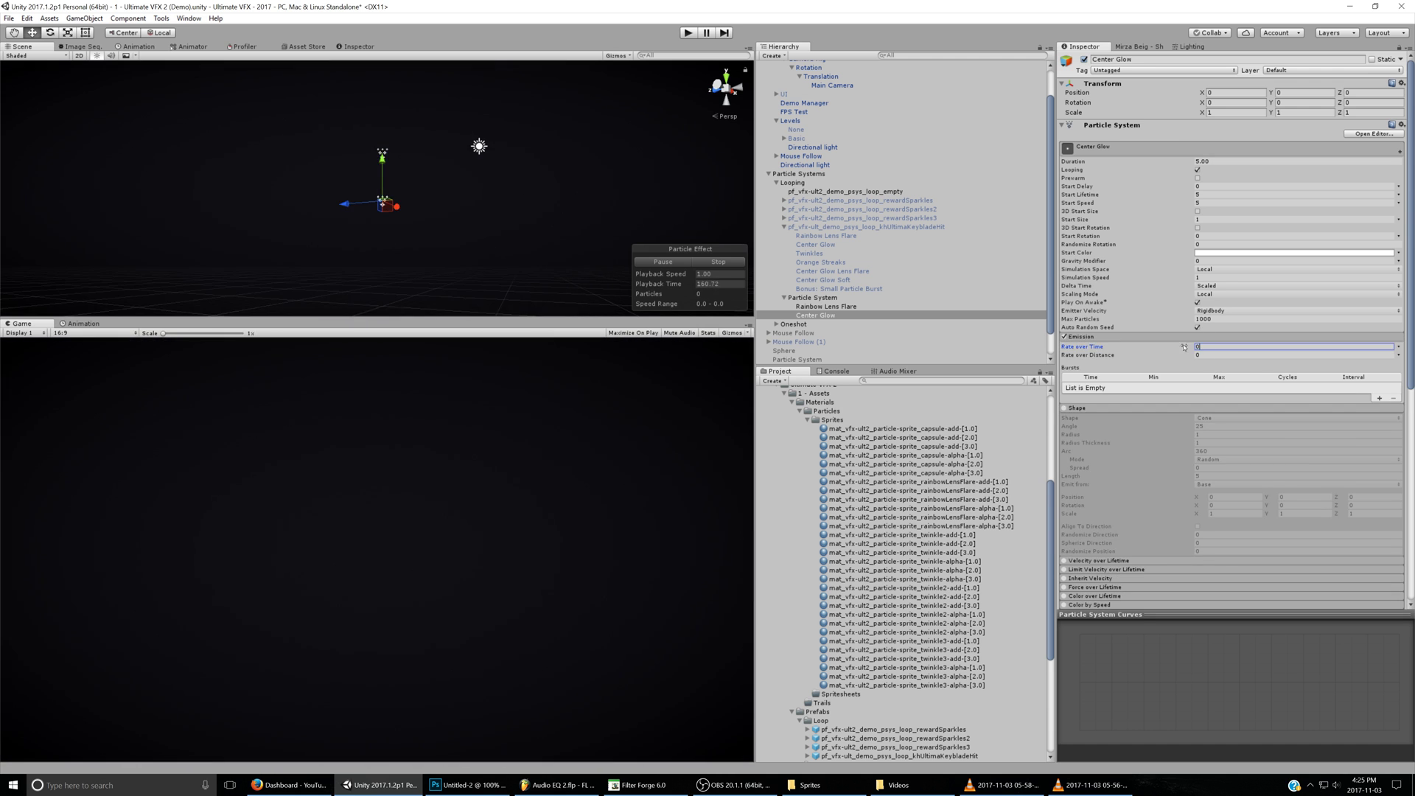
left_click(1379, 398)
left_click(1172, 387)
type("1")
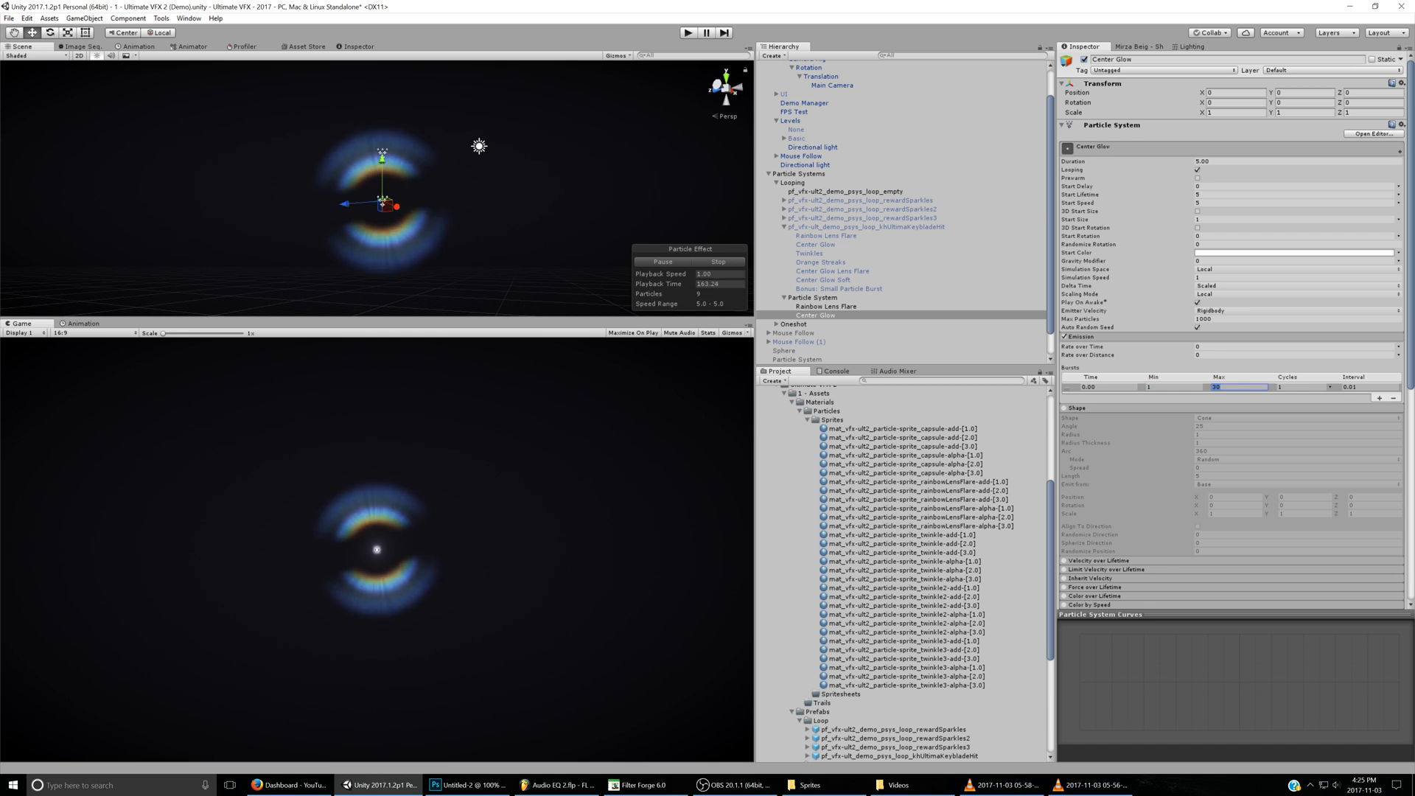
- Turn off Center Glow's Looping and set Duration to 1, Start Lifetime to 0.4 and Start Speed to 0
left_click(1198, 170)
left_click(1214, 161)
type("1")
left_click(1213, 194)
type(".4")
left_click(1210, 202)
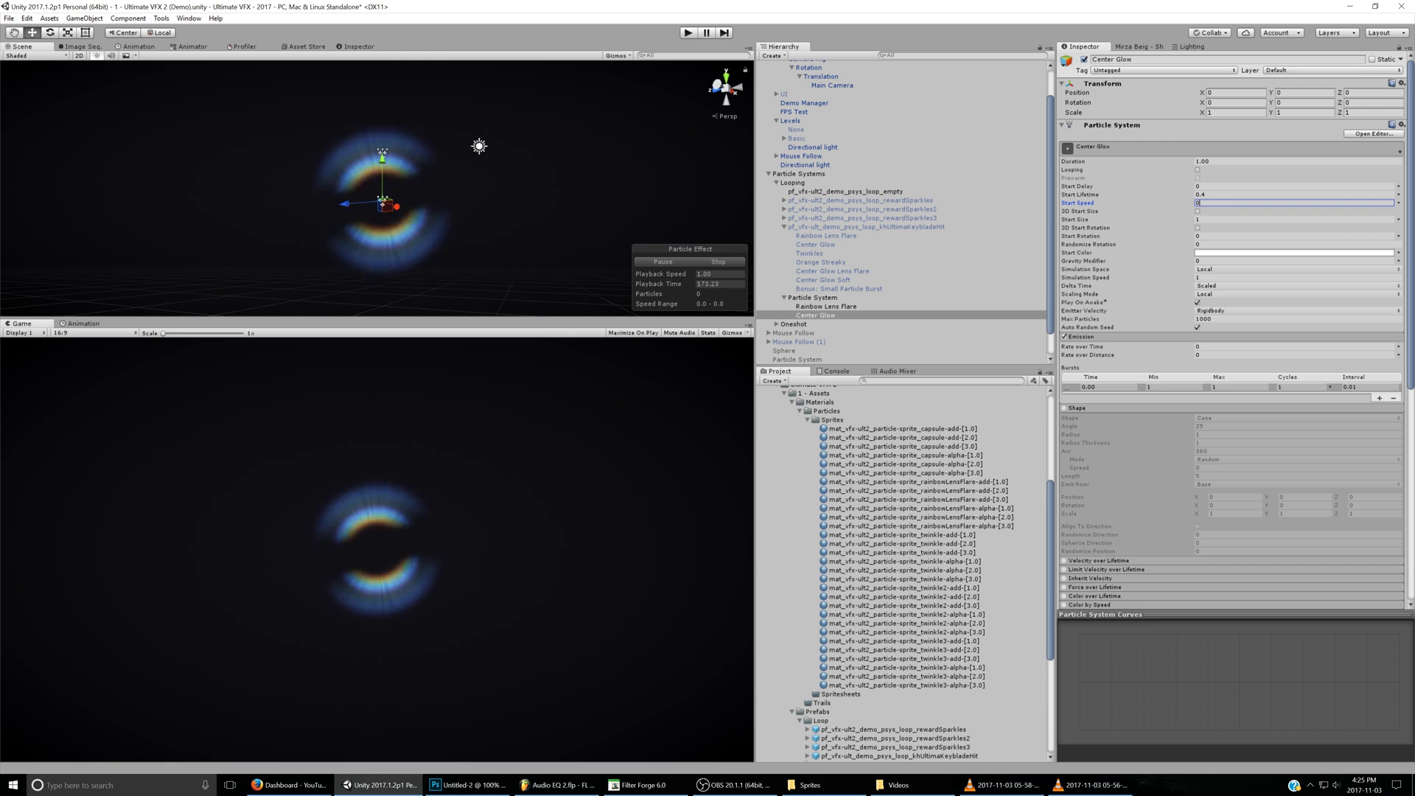
- Re-enable Looping on Center Glow and restart the particle preview in the Scene view
left_click(717, 263)
left_click(683, 263)
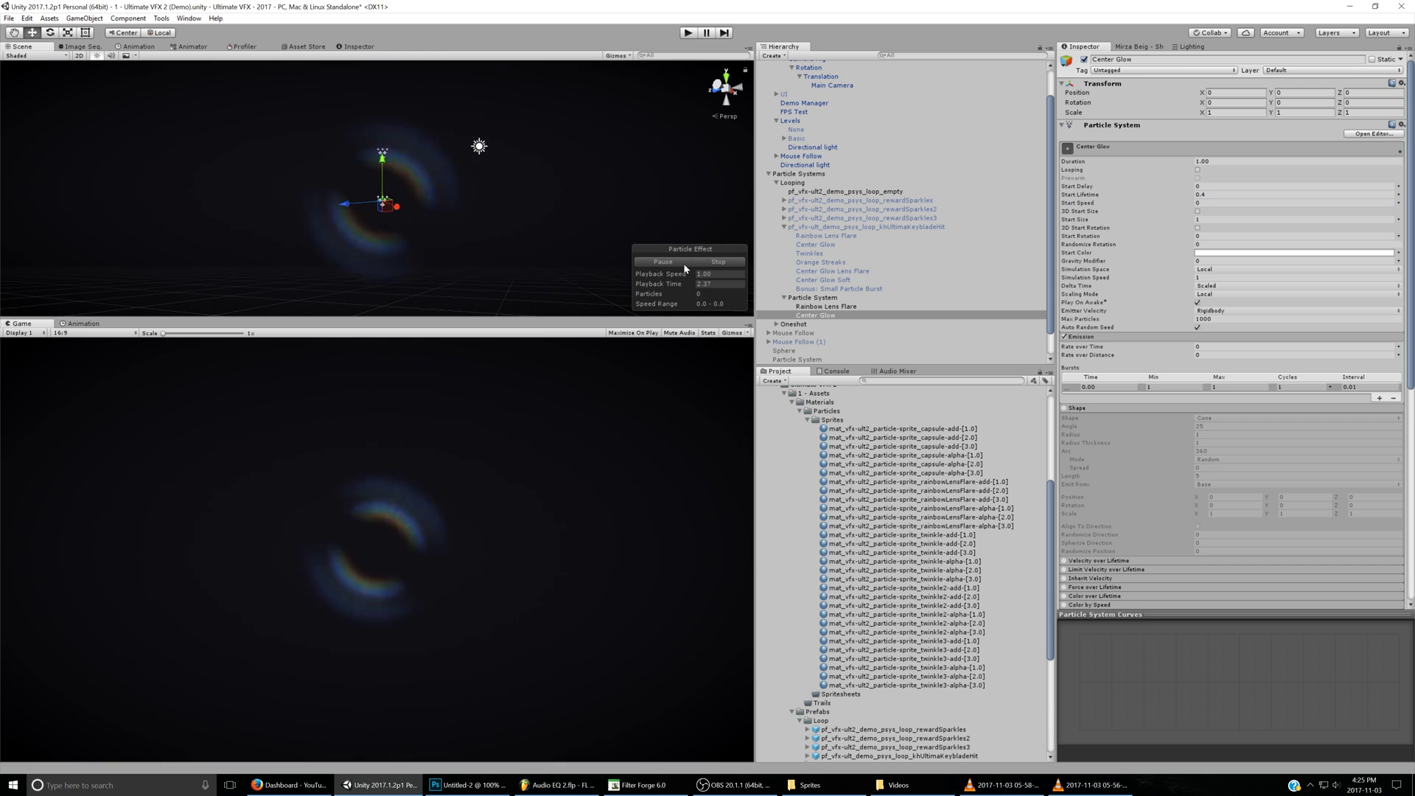
left_click(1198, 170)
left_click(700, 261)
left_click(698, 261)
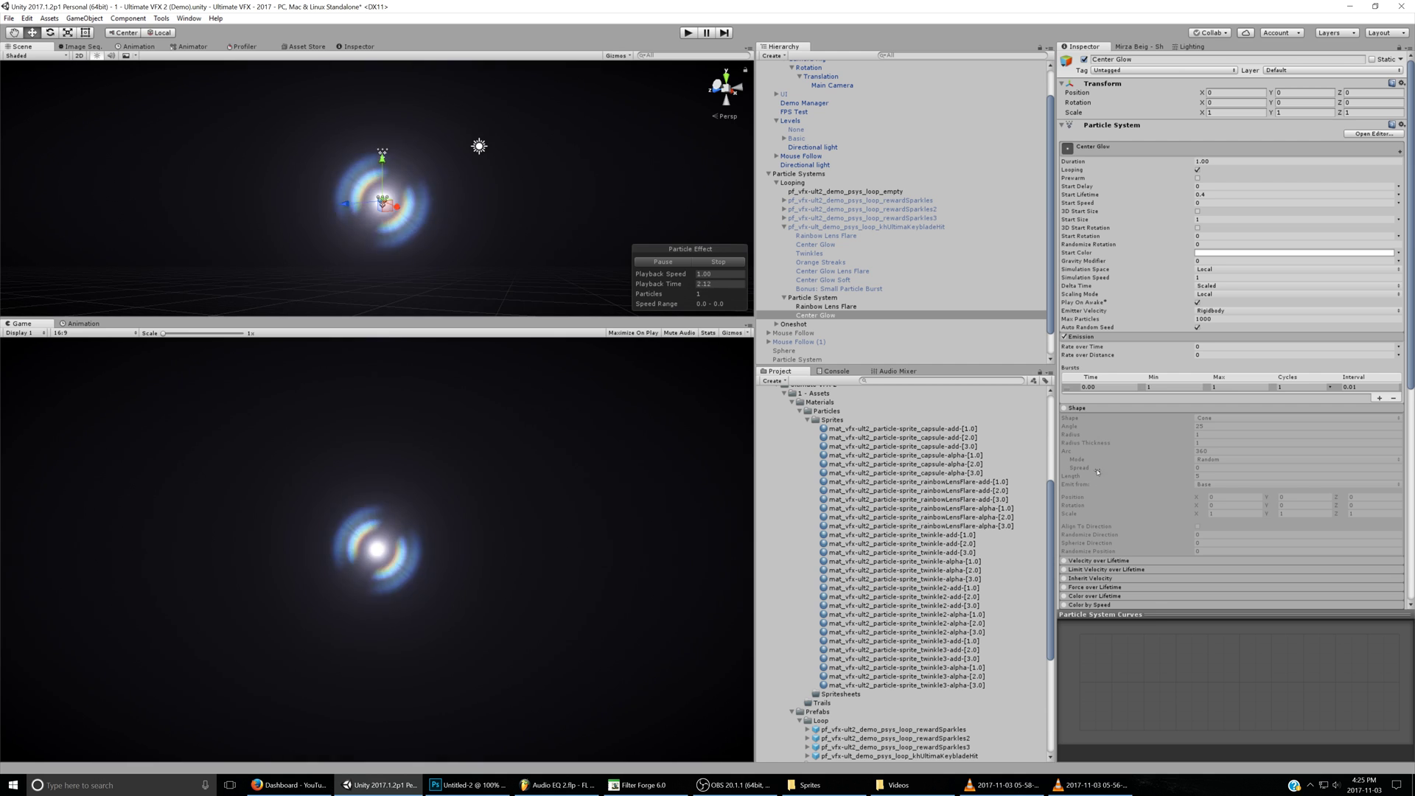
left_click(1002, 785)
key("space")
left_click(1017, 646)
key("space")
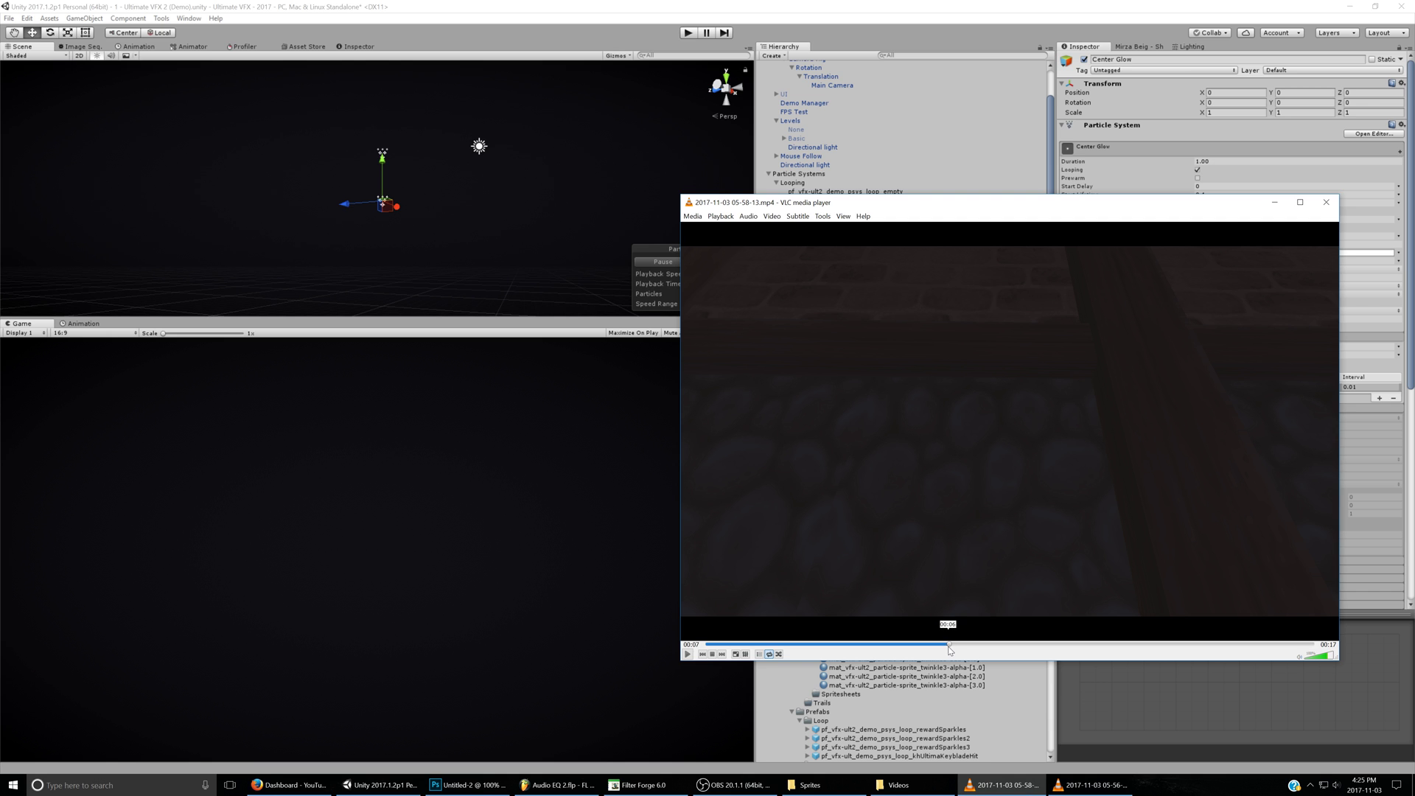
key("space")
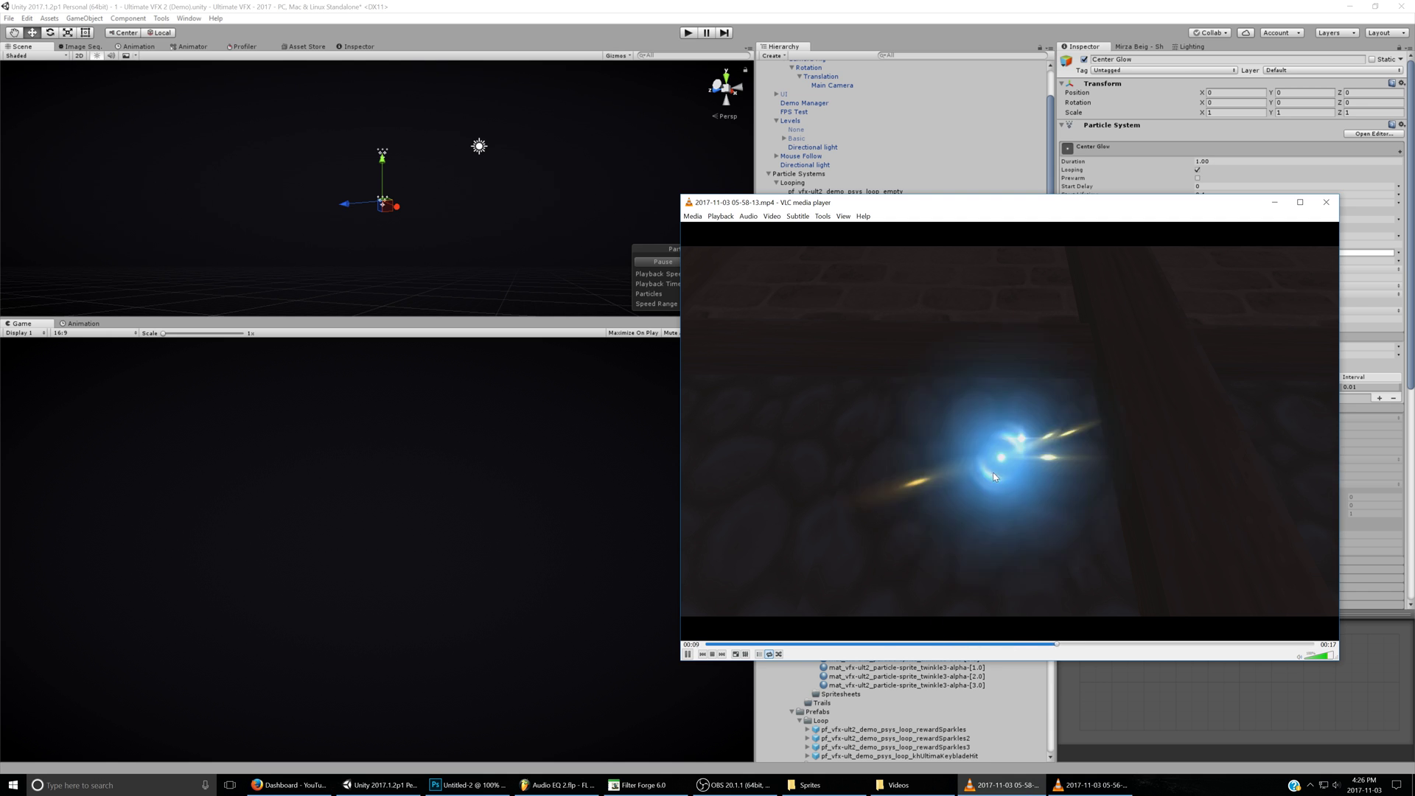
key("space")
key("alt+Tab")
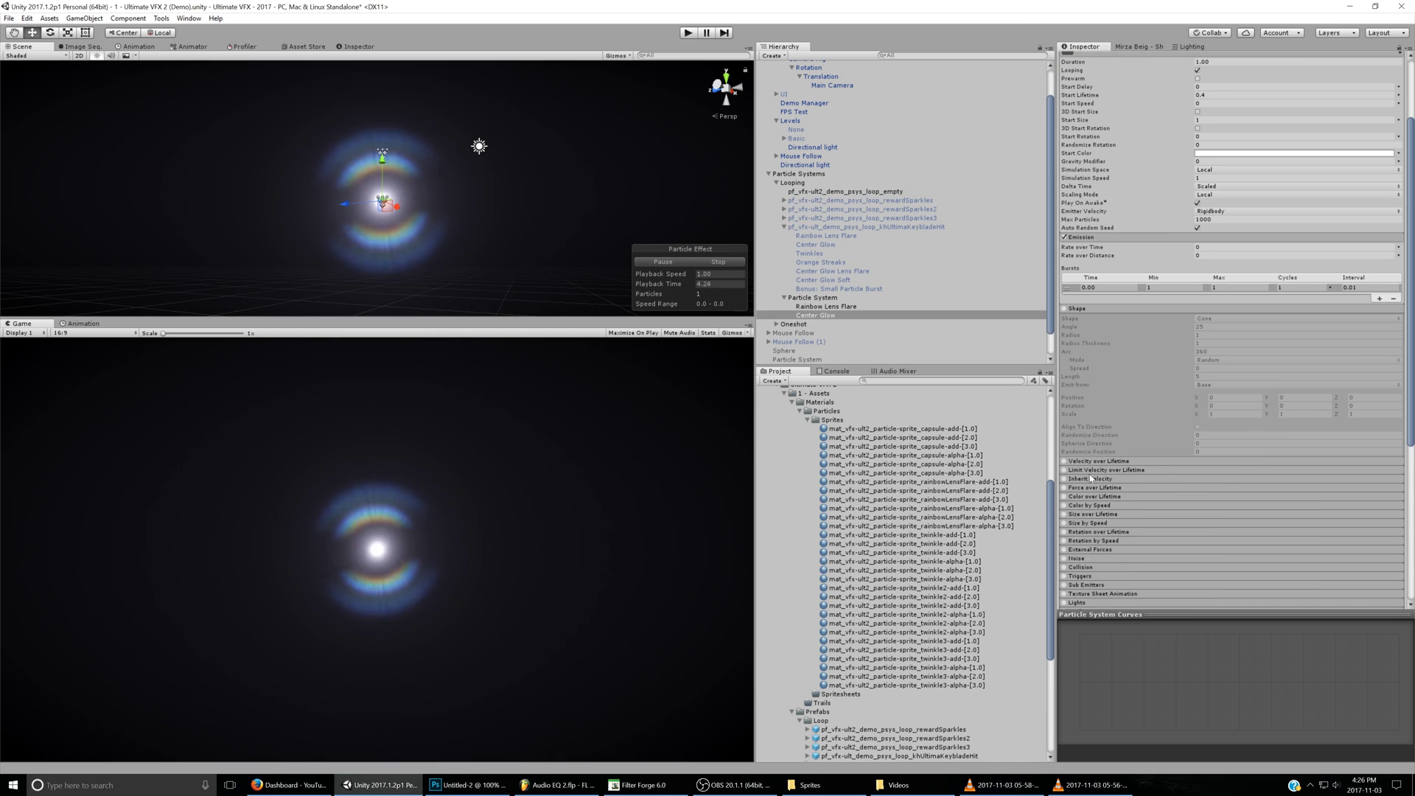
- Enable Size over Lifetime on Center Glow with a smooth curve from 0 to 1.0 at about 0.2 and back to 0, using a Clamped Auto peak key
left_click(1064, 513)
left_click(1095, 514)
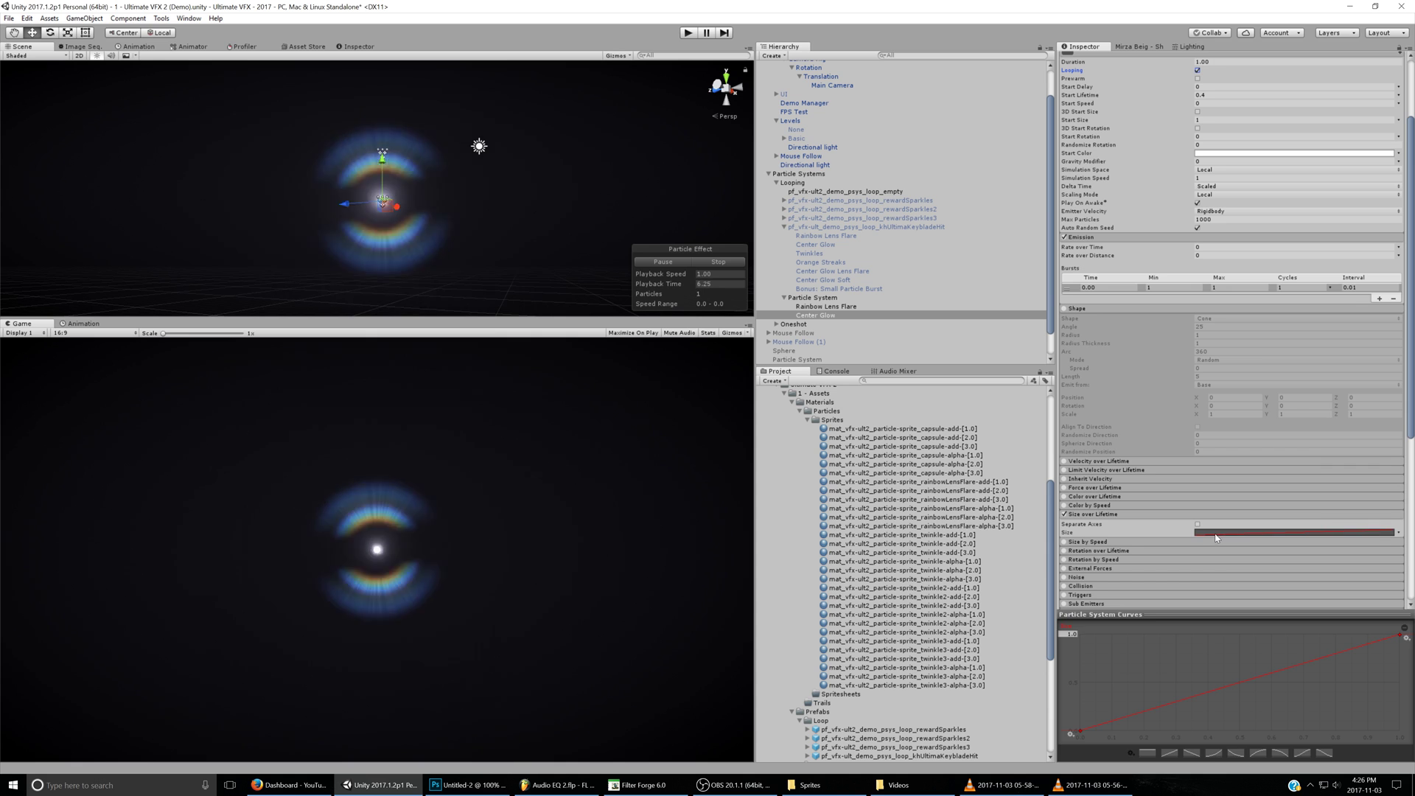
left_click(1147, 752)
left_click(1169, 753)
double_click(1144, 710)
left_click_drag(1145, 710, 1143, 634)
right_click(1143, 635)
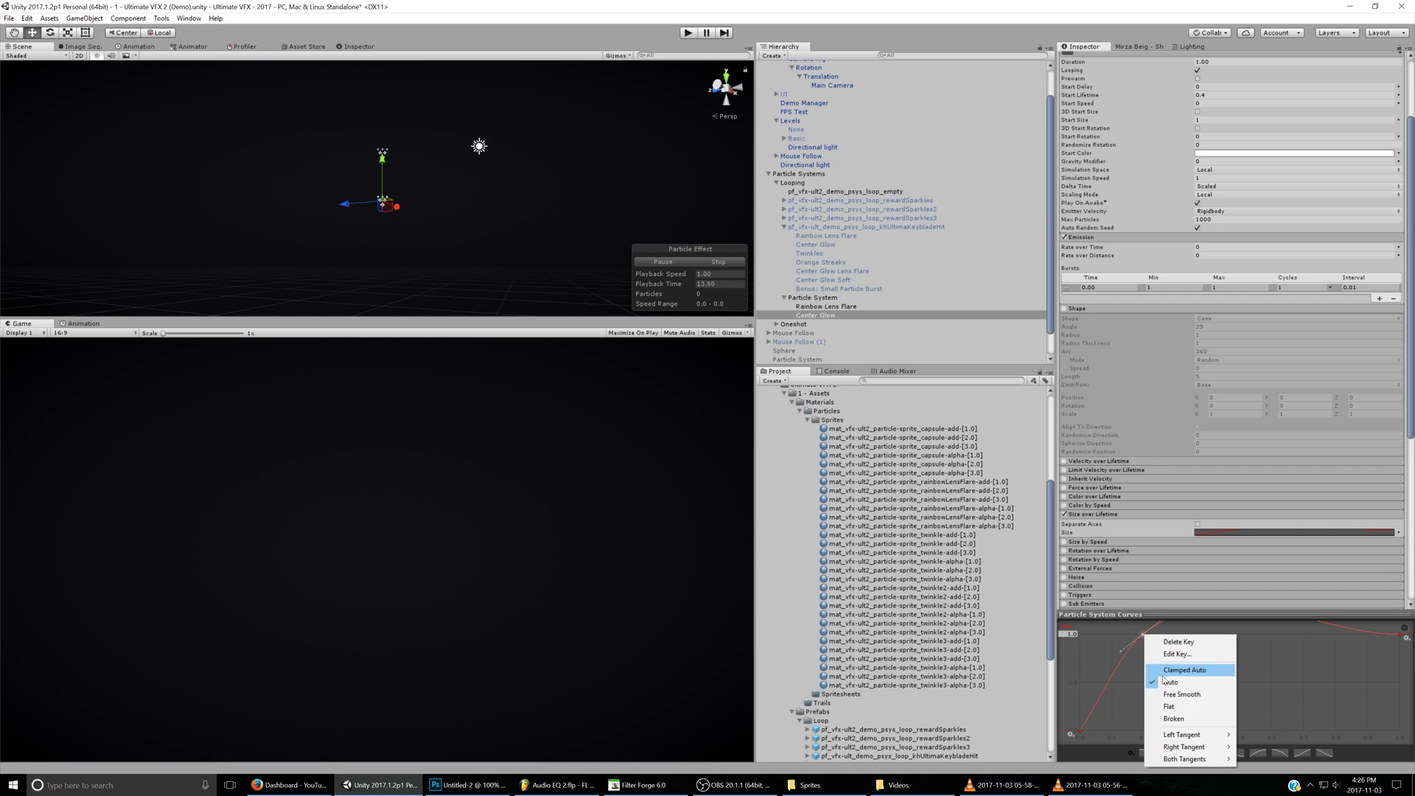
left_click(1168, 670)
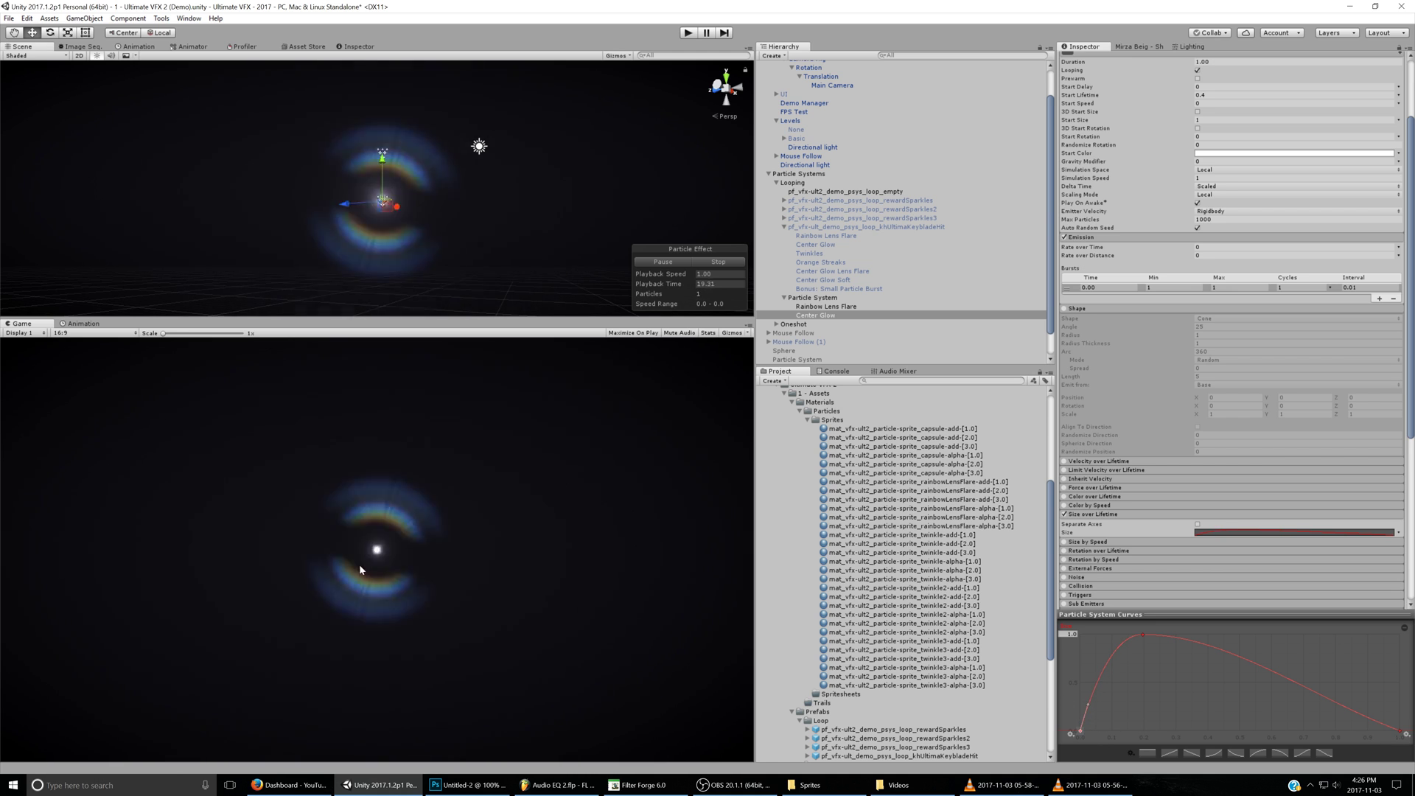
mouse_move(1142, 635)
left_mouse_down()
mouse_move(1131, 631)
mouse_move(1146, 630)
left_mouse_up()
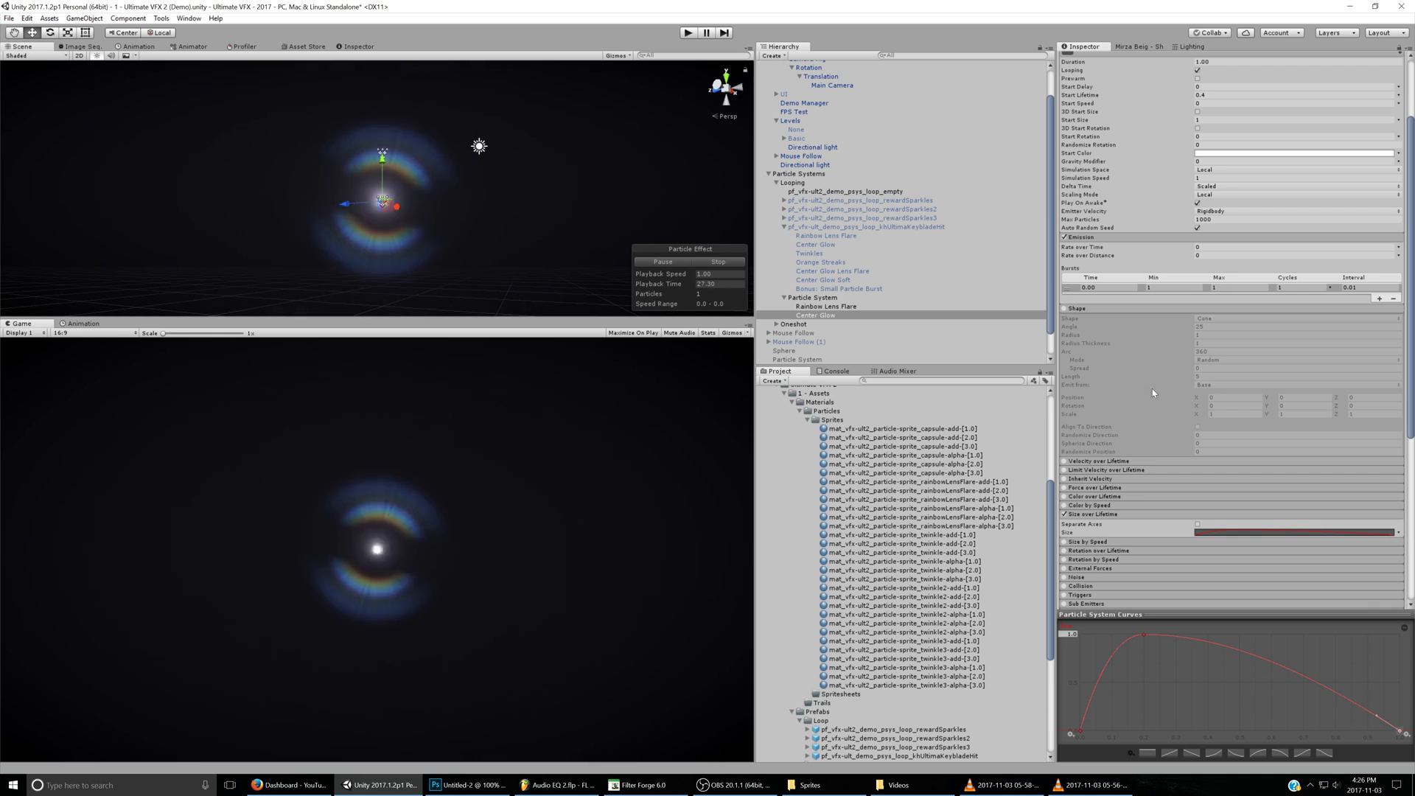
left_click(1207, 153)
left_click(1003, 785)
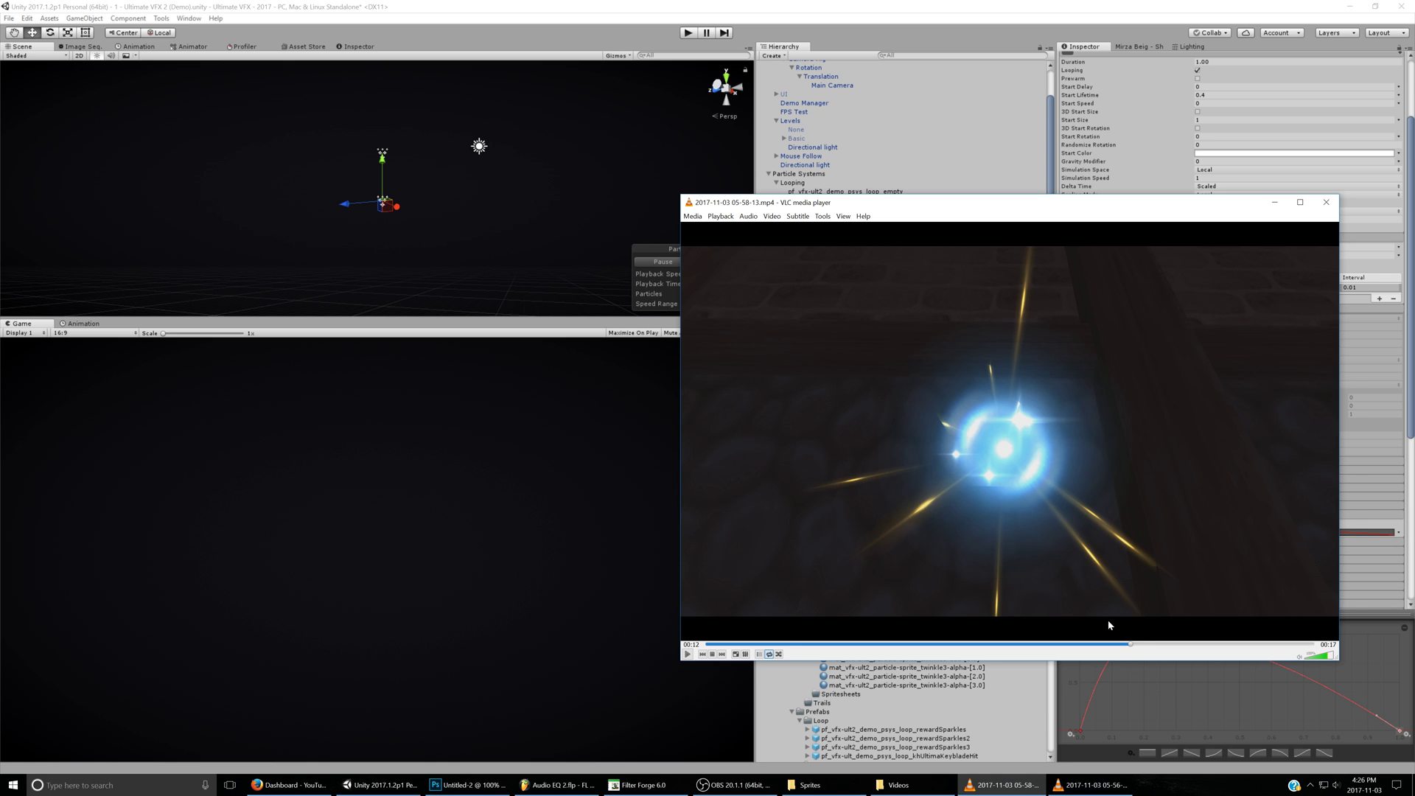
left_click(1109, 8)
left_click(1010, 785)
left_click(1108, 8)
- Try light blue and reddish Start Colors on Center Glow and undo the colour change
left_click(1212, 153)
mouse_move(1050, 357)
left_mouse_down()
mouse_move(1099, 323)
mouse_move(1067, 322)
left_mouse_up()
left_click(1104, 363)
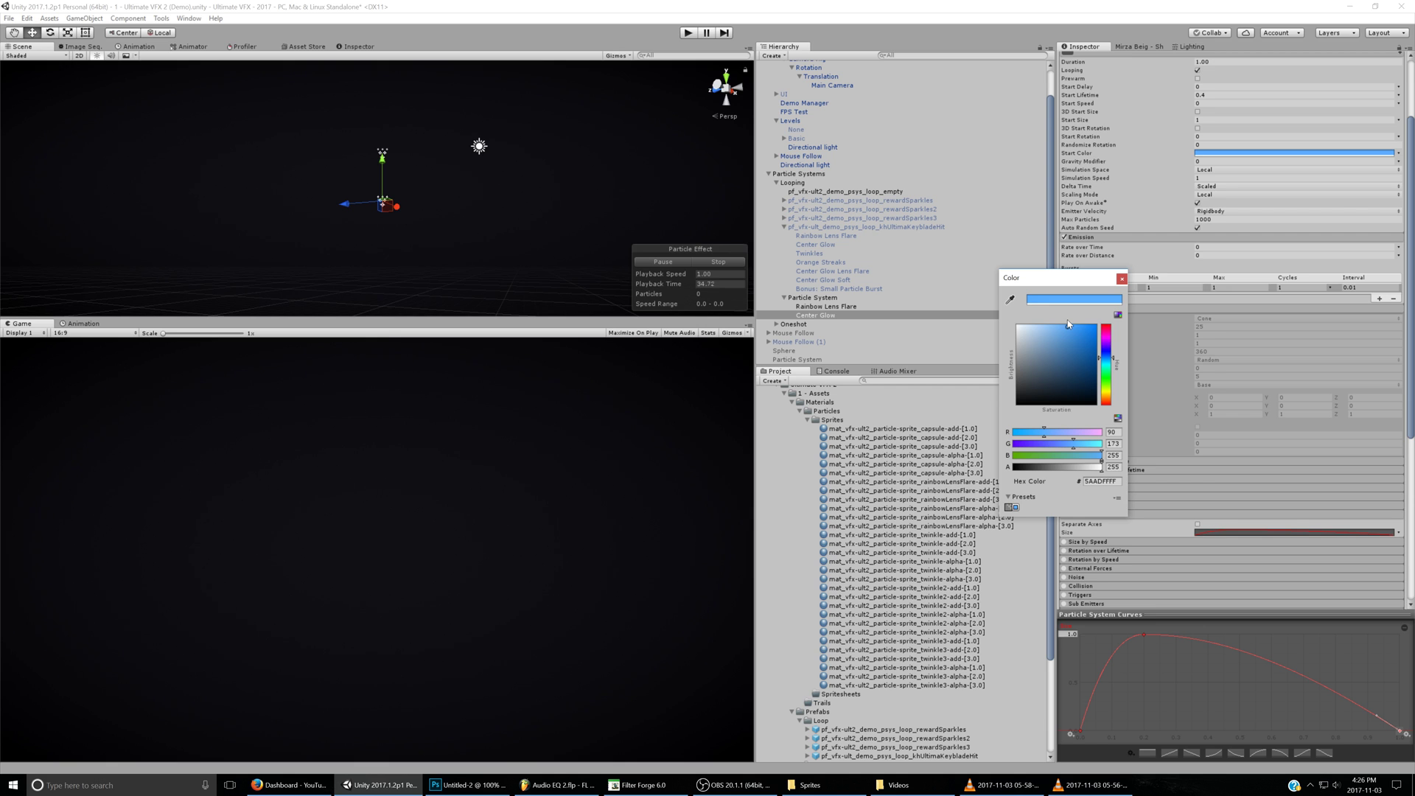
left_click(1107, 326)
left_click(1122, 279)
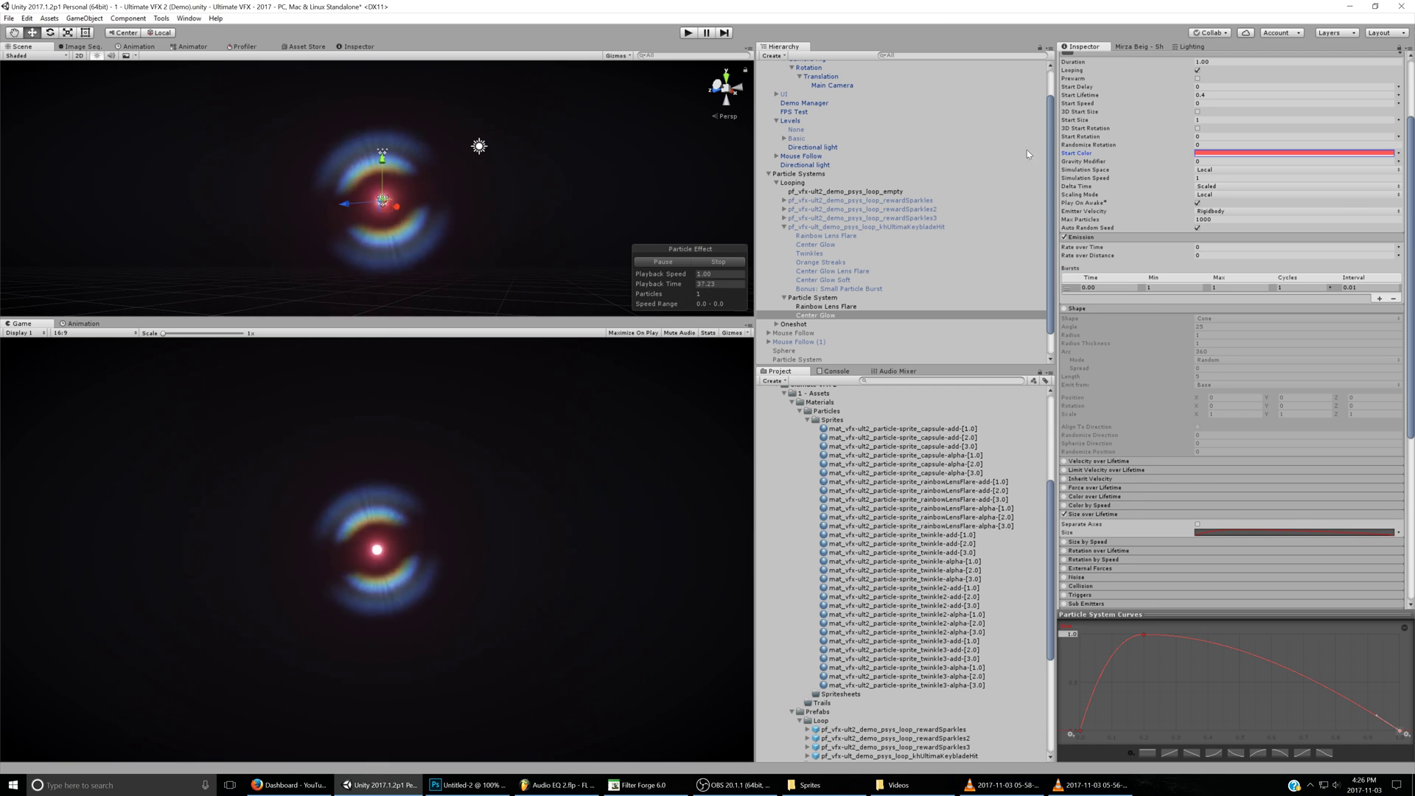
key("ctrl+z")
left_click(1218, 154)
left_click(1106, 399)
left_click_drag(1069, 360, 1098, 323)
key("Escape")
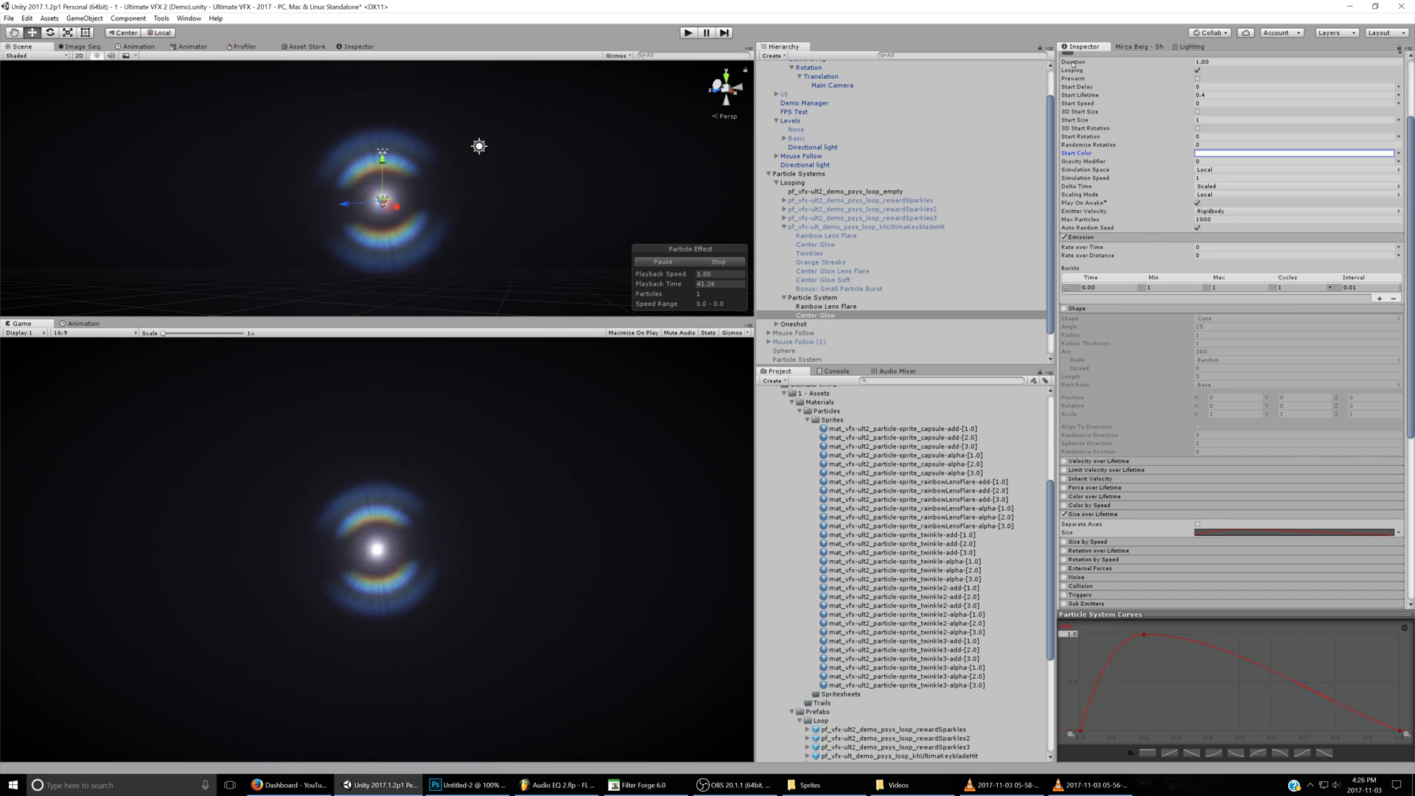
- Set Center Glow's Start Color to a bright, fairly saturated blue
left_click(1218, 154)
left_click(1103, 360)
left_click_drag(1085, 331, 1073, 310)
left_click(1121, 279)
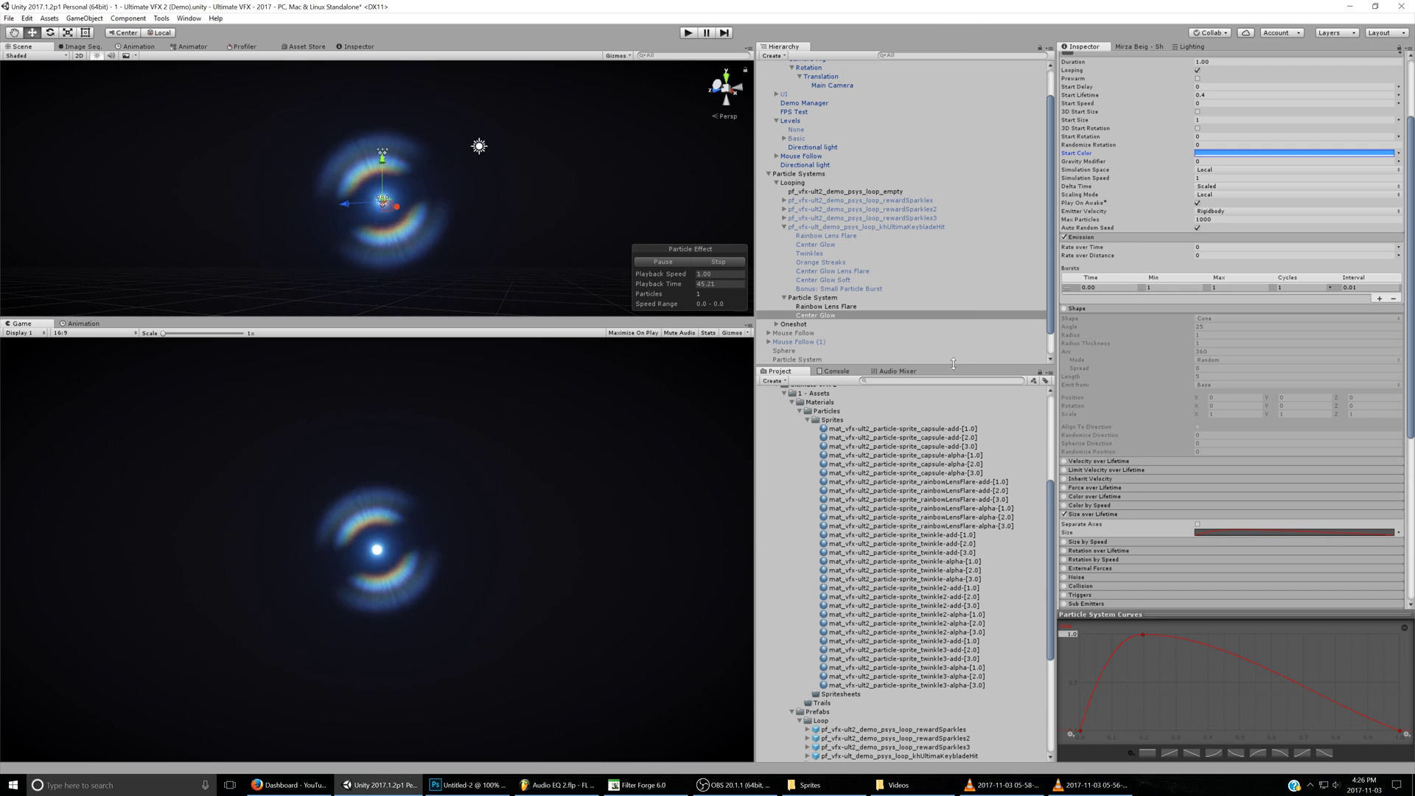
- Replay the hit in the VLC reference clip with repeated pauses to examine the glow and twinkles, and return to Unity
left_click(988, 784)
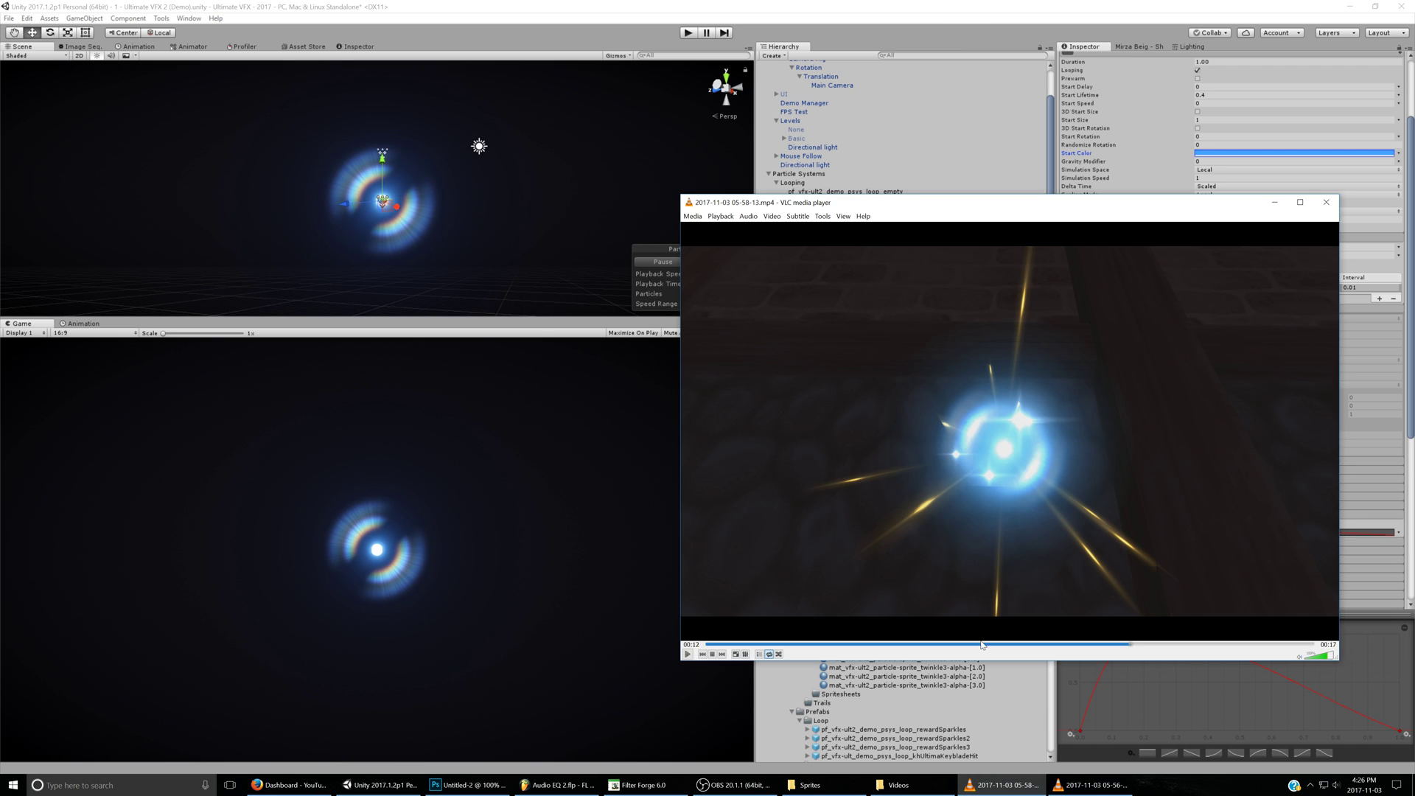
key("space")
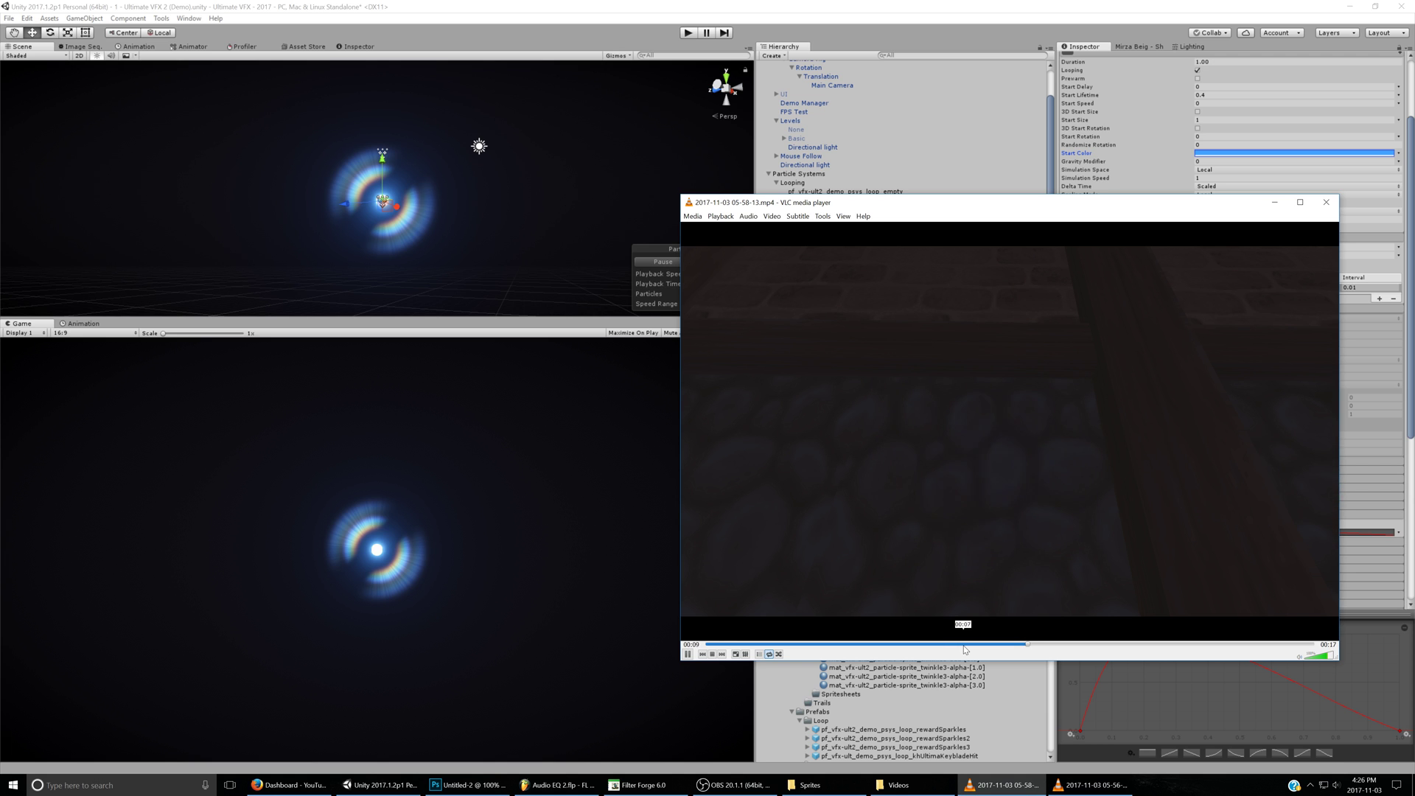
left_click(998, 645)
key("space")
key("space")
key("space")
key("space")
key("space")
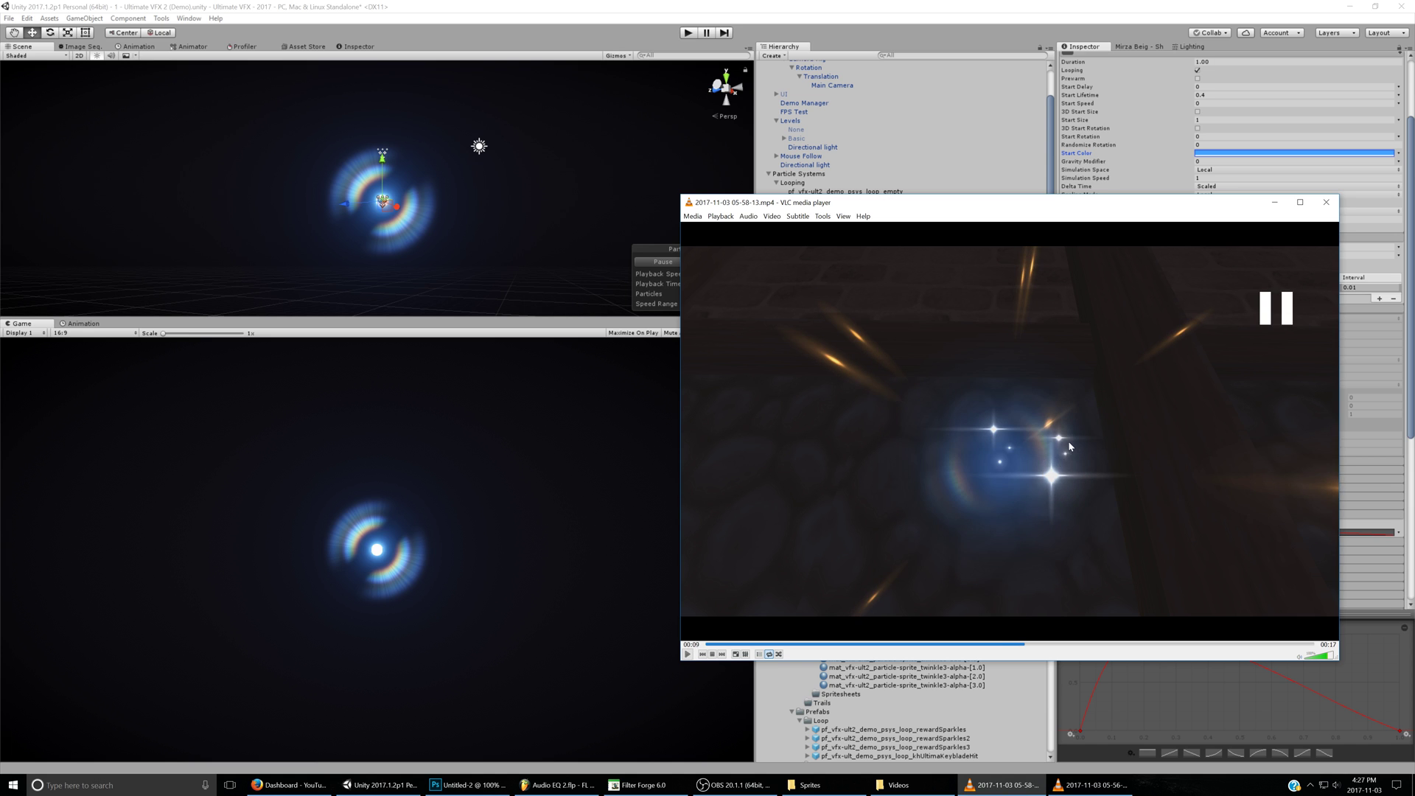
left_click(818, 5)
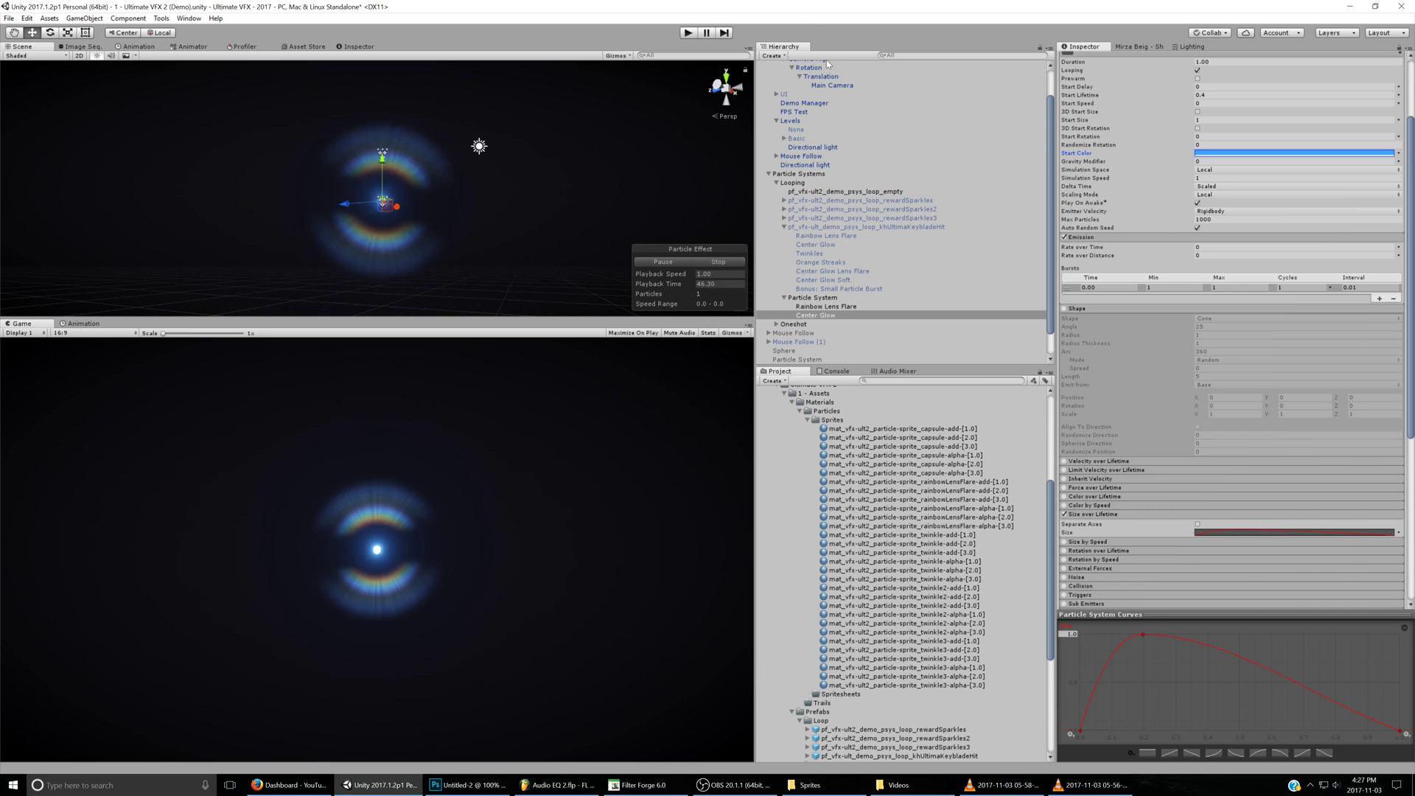
- Add a child particle system under the Particle System parent and set its emission Shape to Sphere
right_click(823, 298)
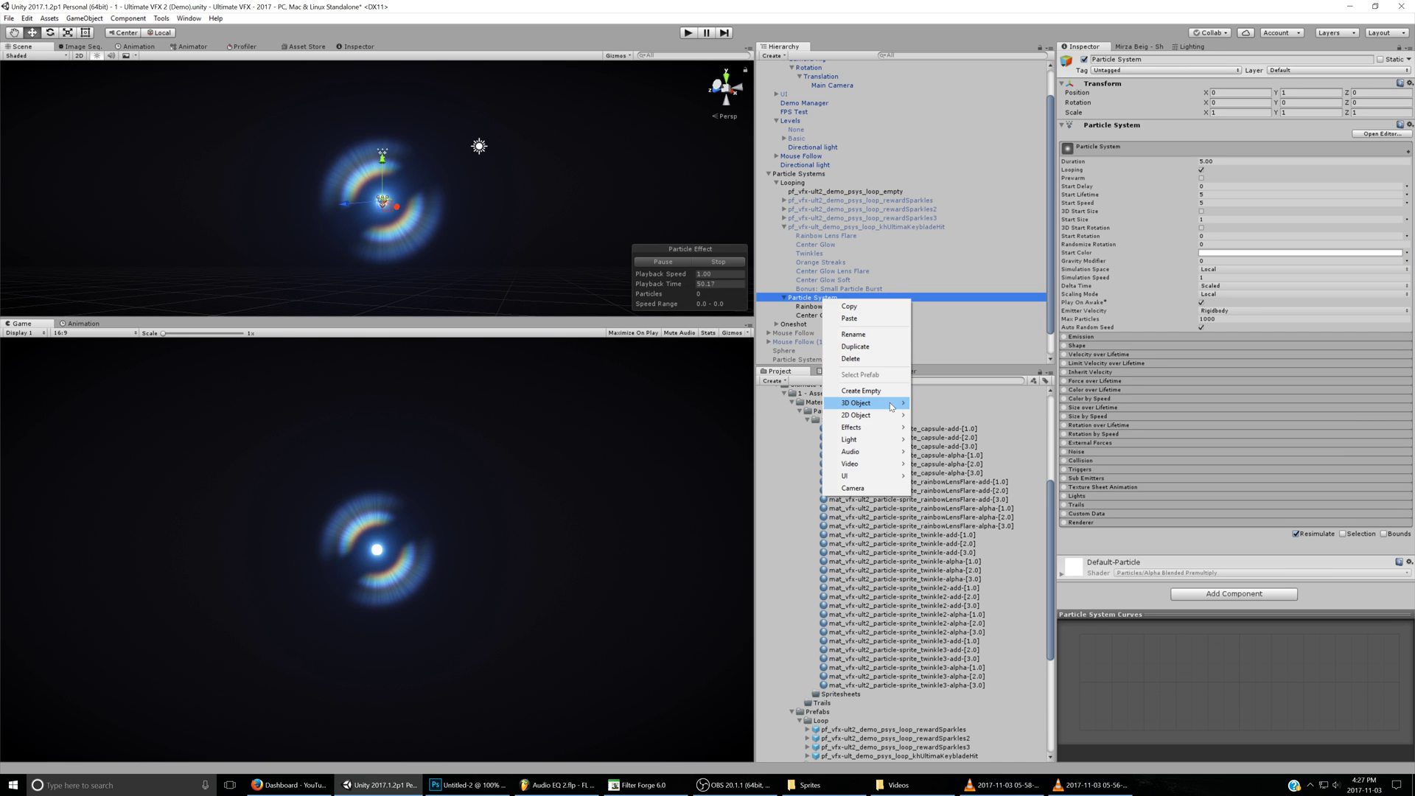
mouse_move(885, 428)
left_click(949, 428)
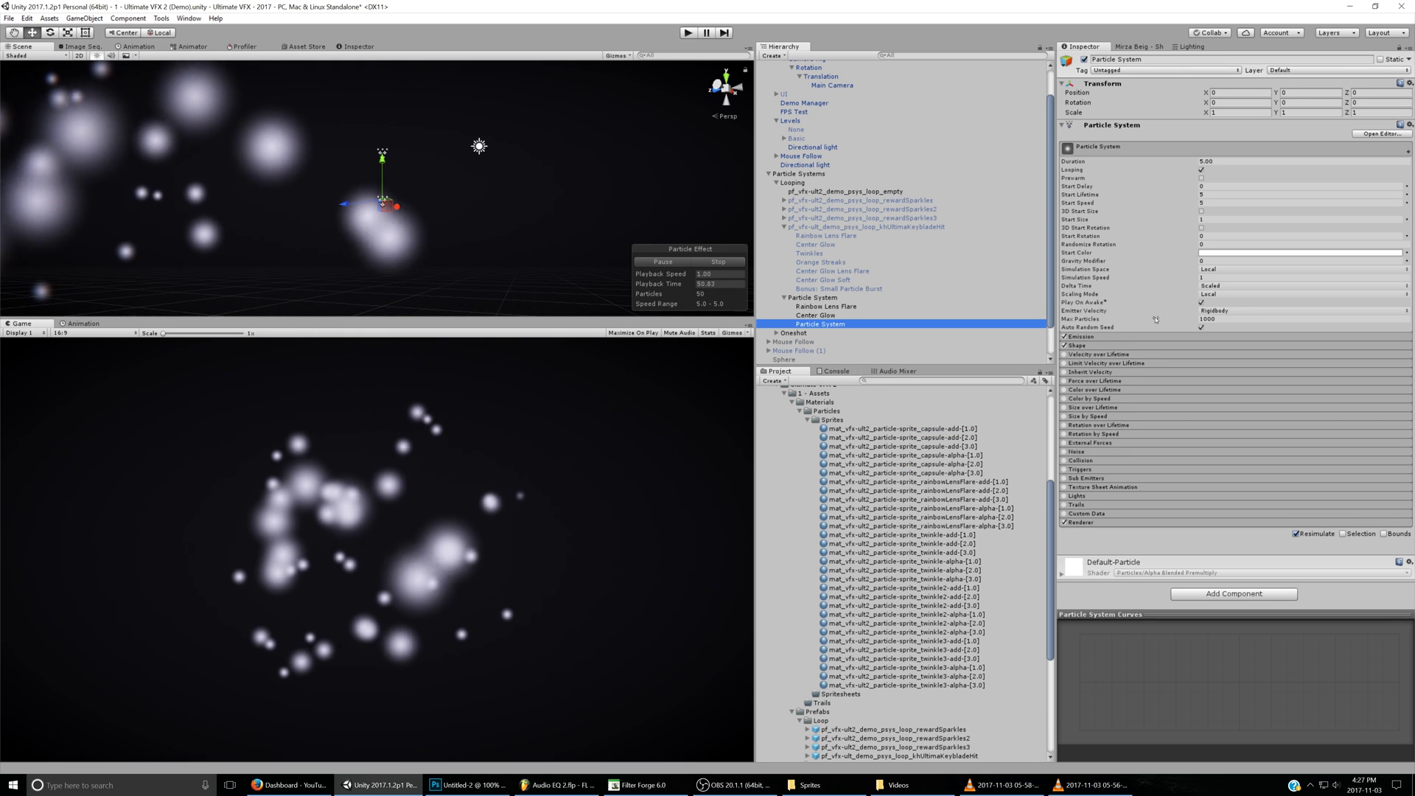
left_click(1127, 345)
left_click(1224, 355)
left_click(1216, 362)
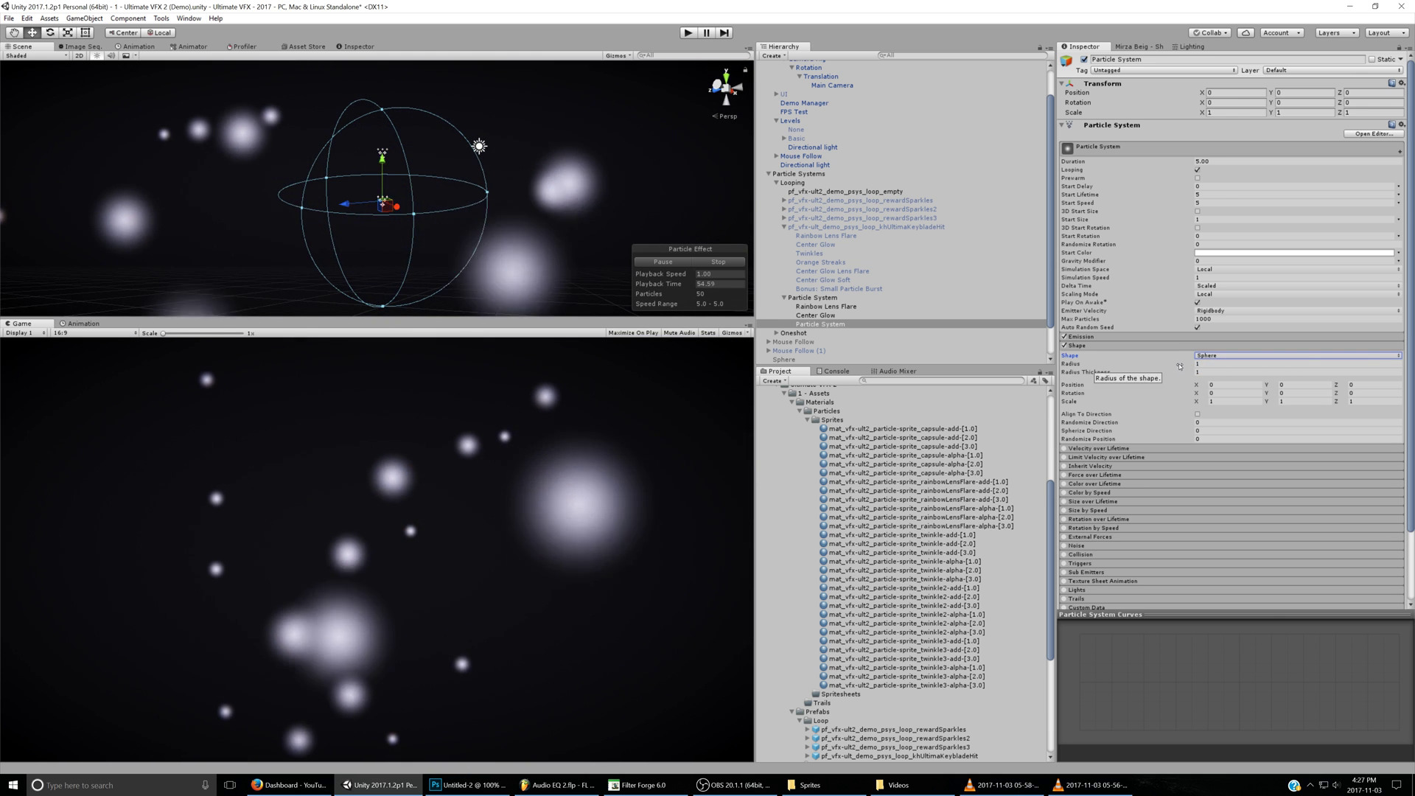
- Make the new child's Start Lifetime random between two constants, 0.2 and 0.4, using Twinkles as reference
left_click(1206, 195)
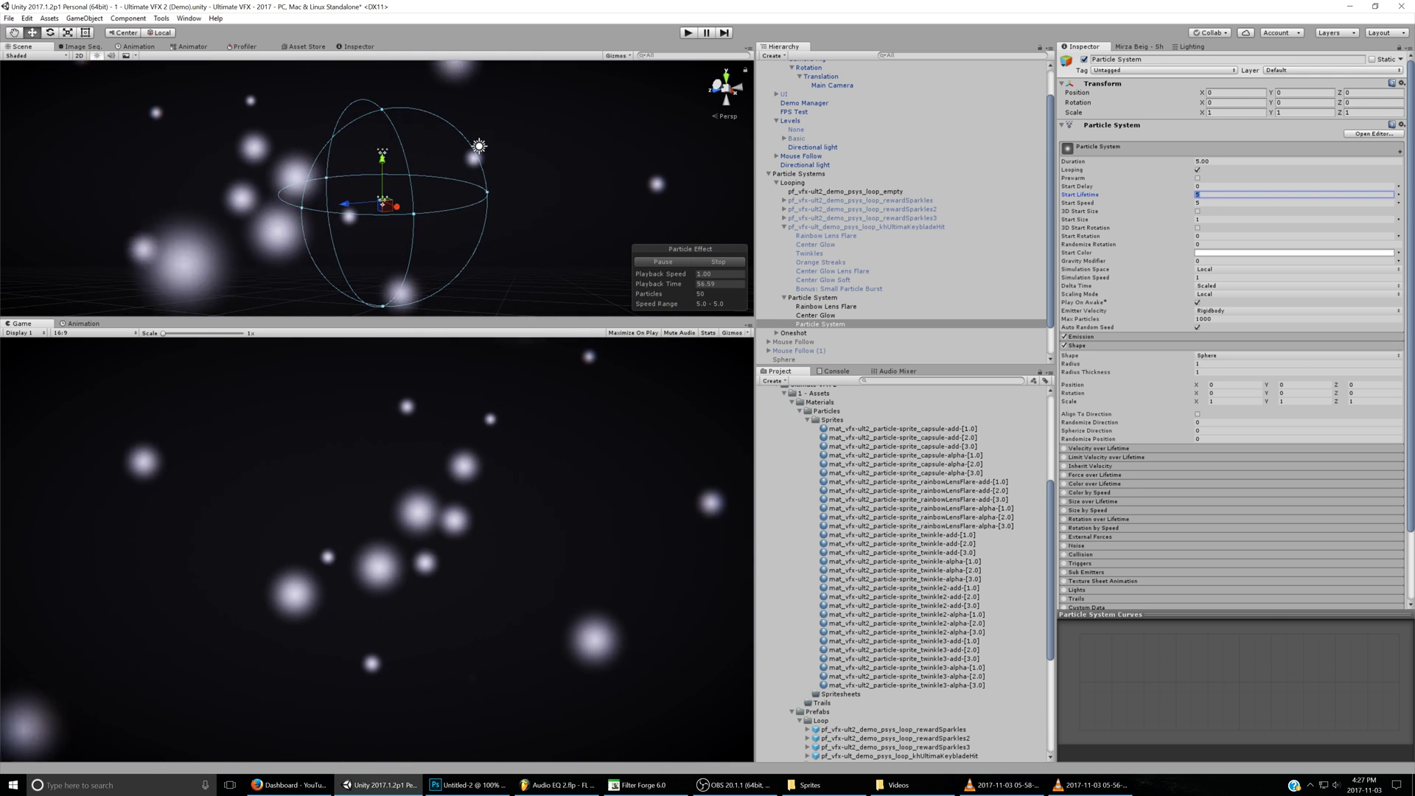
type(".")
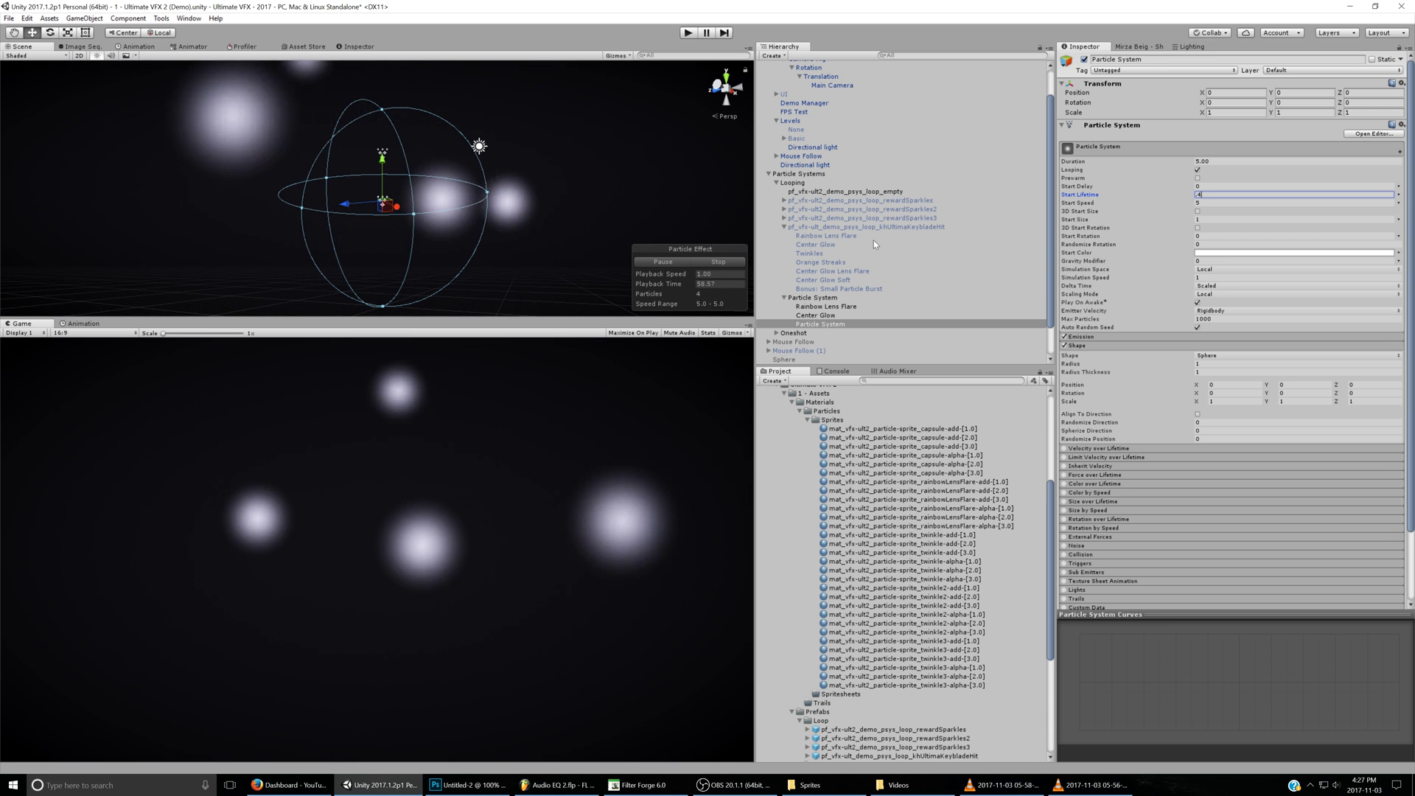
left_click(809, 253)
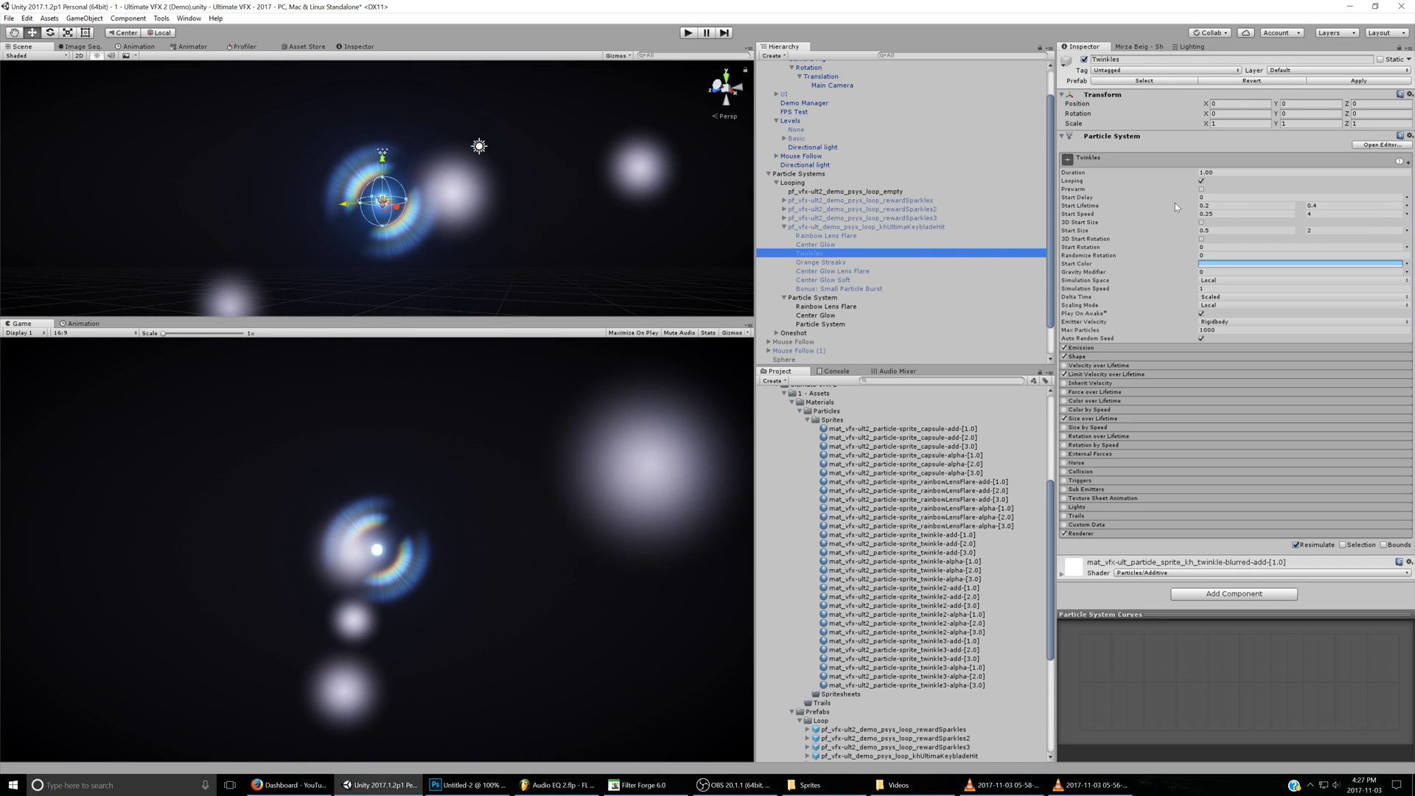
left_click(832, 325)
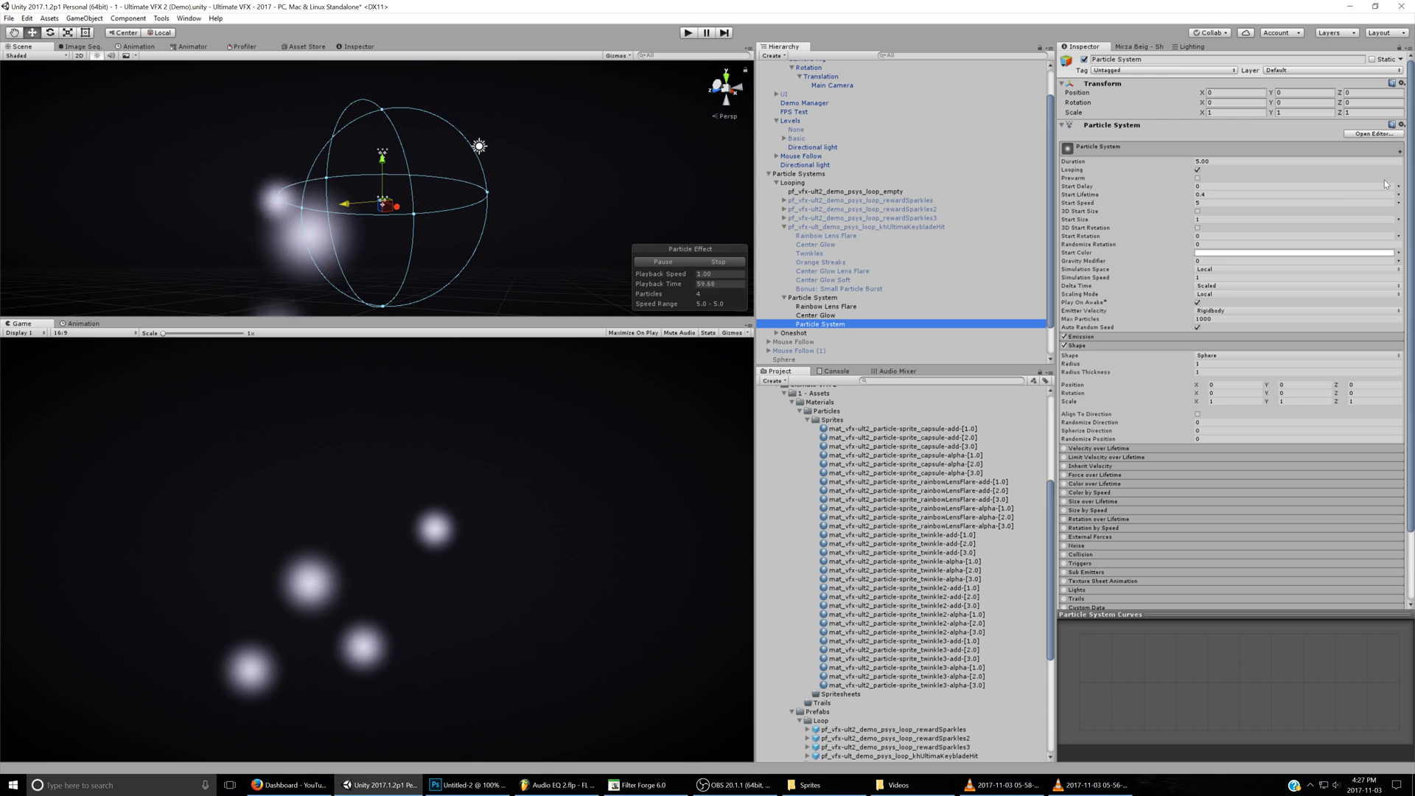
left_click(1399, 203)
left_click(1336, 230)
left_click(1242, 195)
type("2")
key("Tab")
key("Tab")
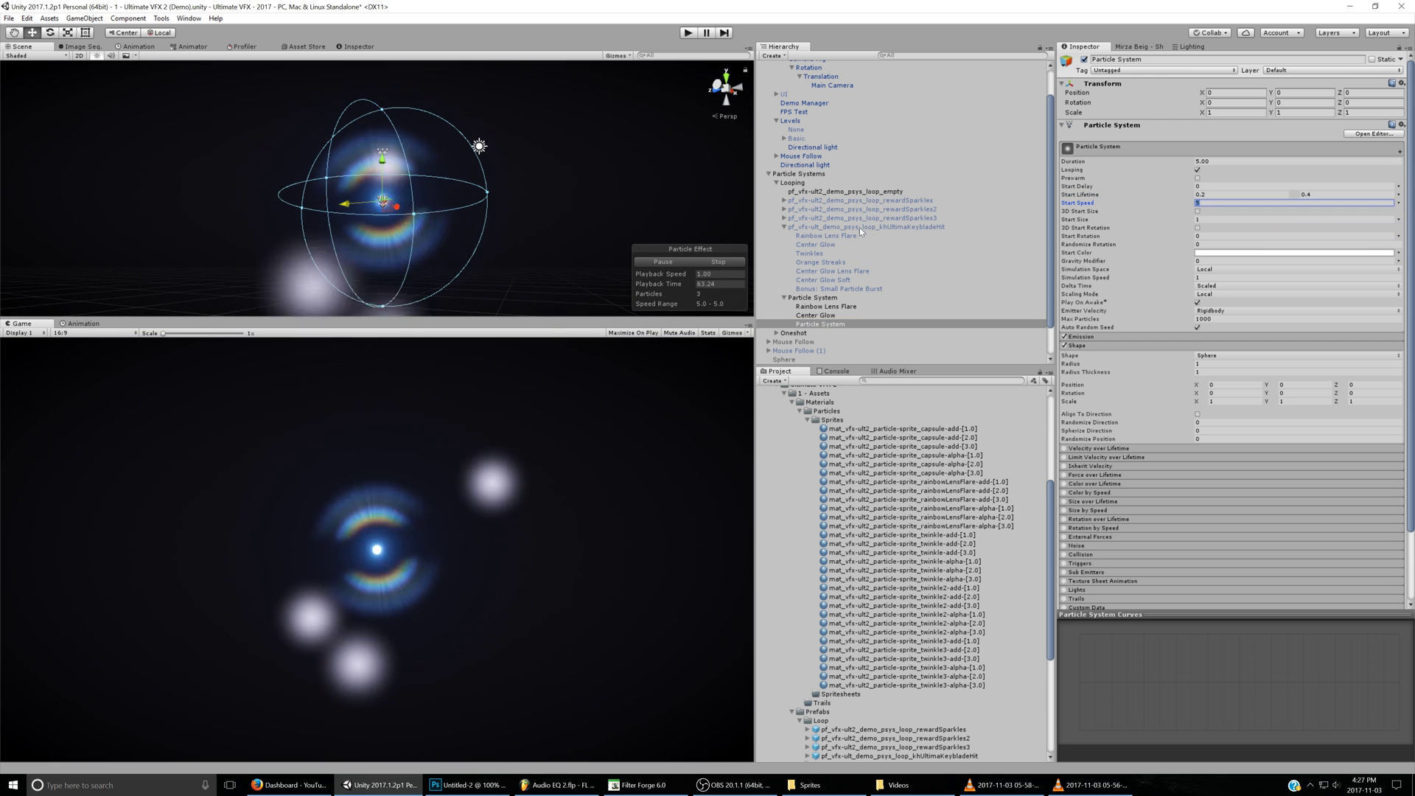
- Assign the mat_vfx-ult_particle_sprite_kh_twinkle-blurred-add-[1.0] material to the child system and set its sphere Radius to 0
scroll(1201, 505, "down", 5)
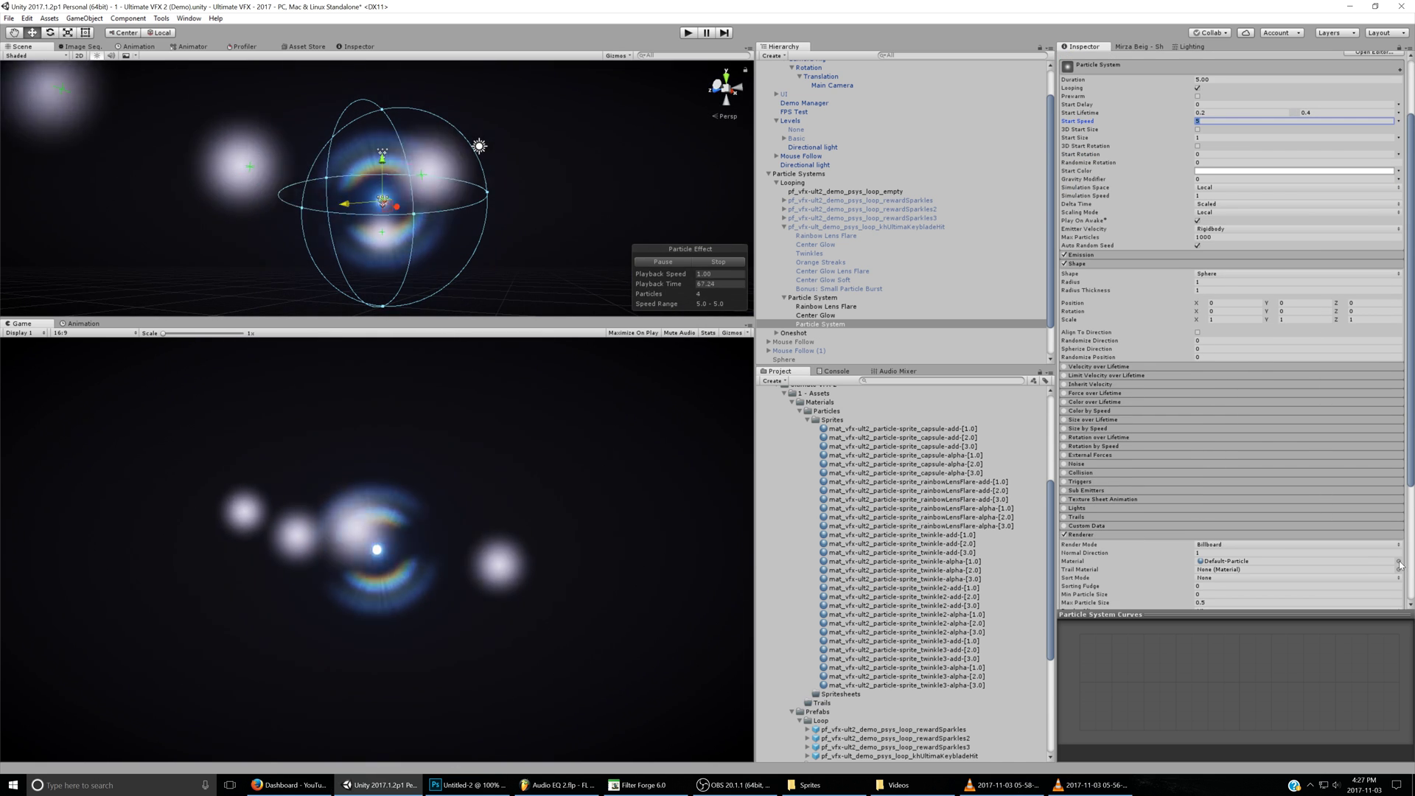
type("twinkl")
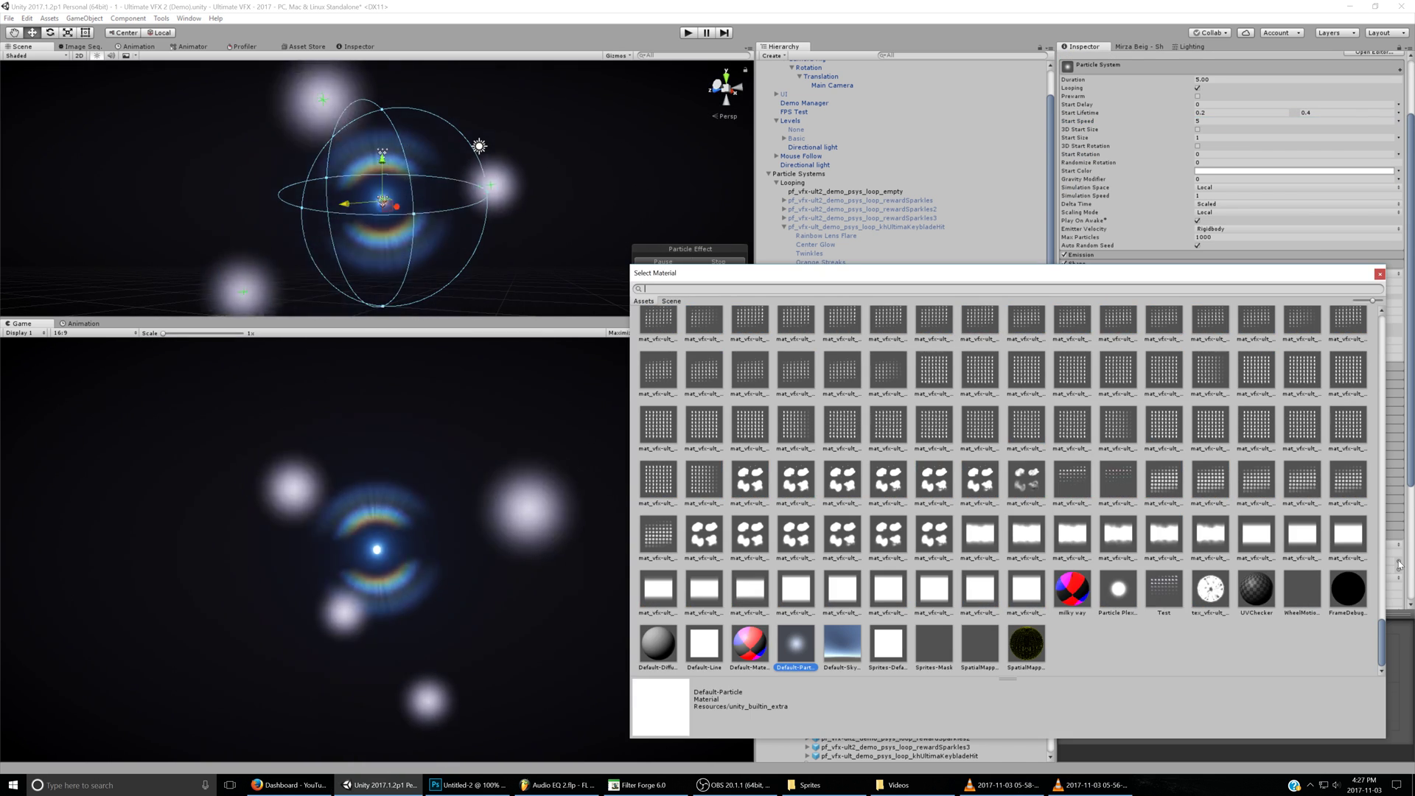
double_click(844, 385)
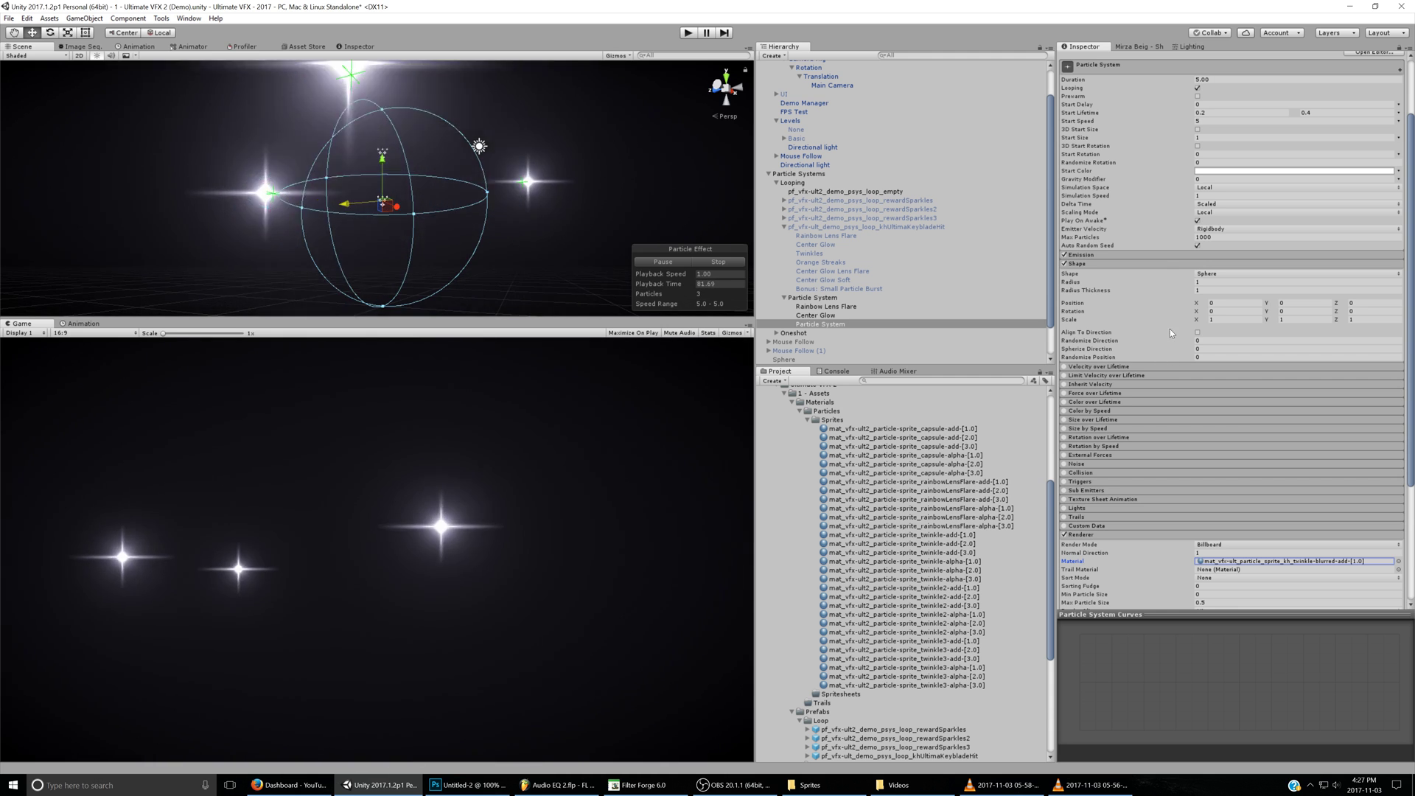
left_click(1210, 282)
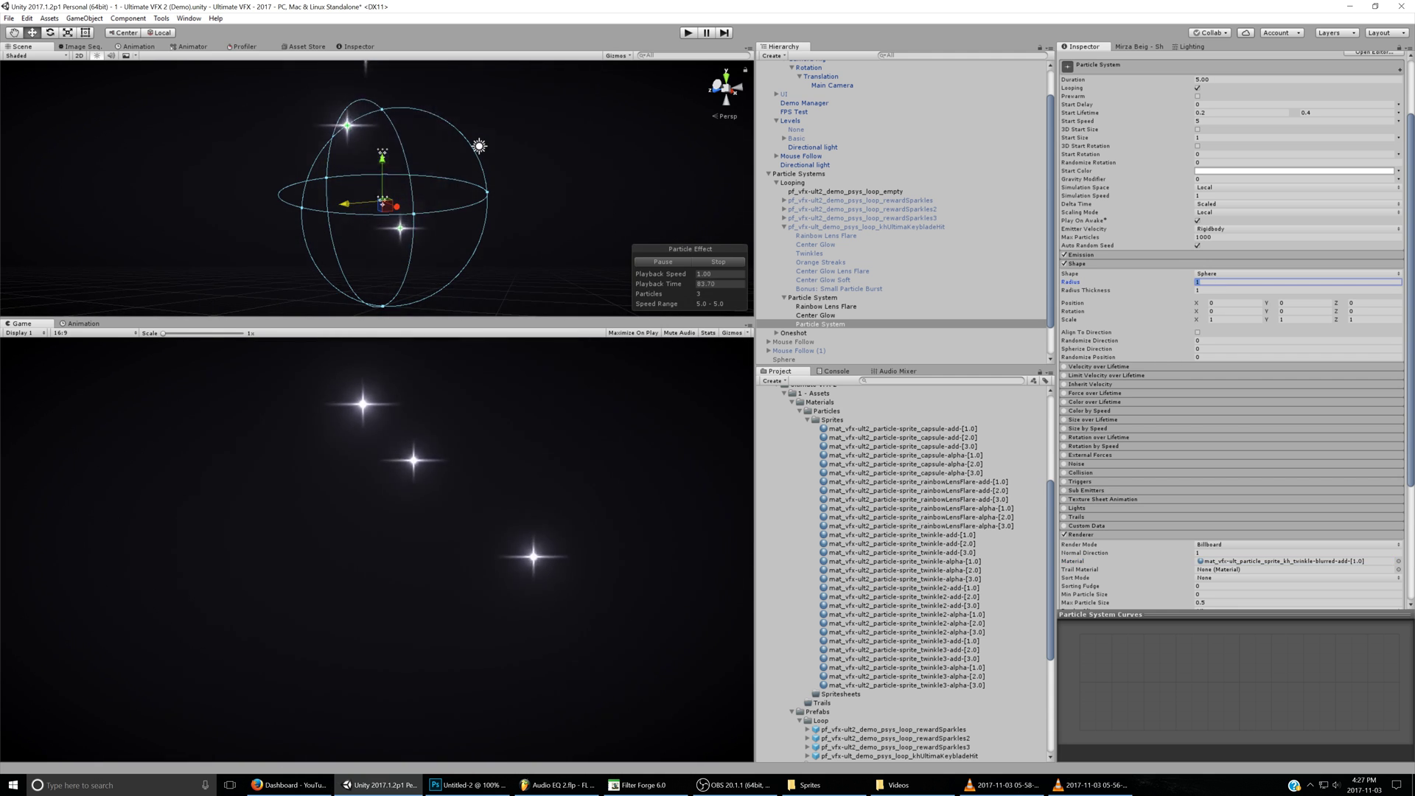
type("0")
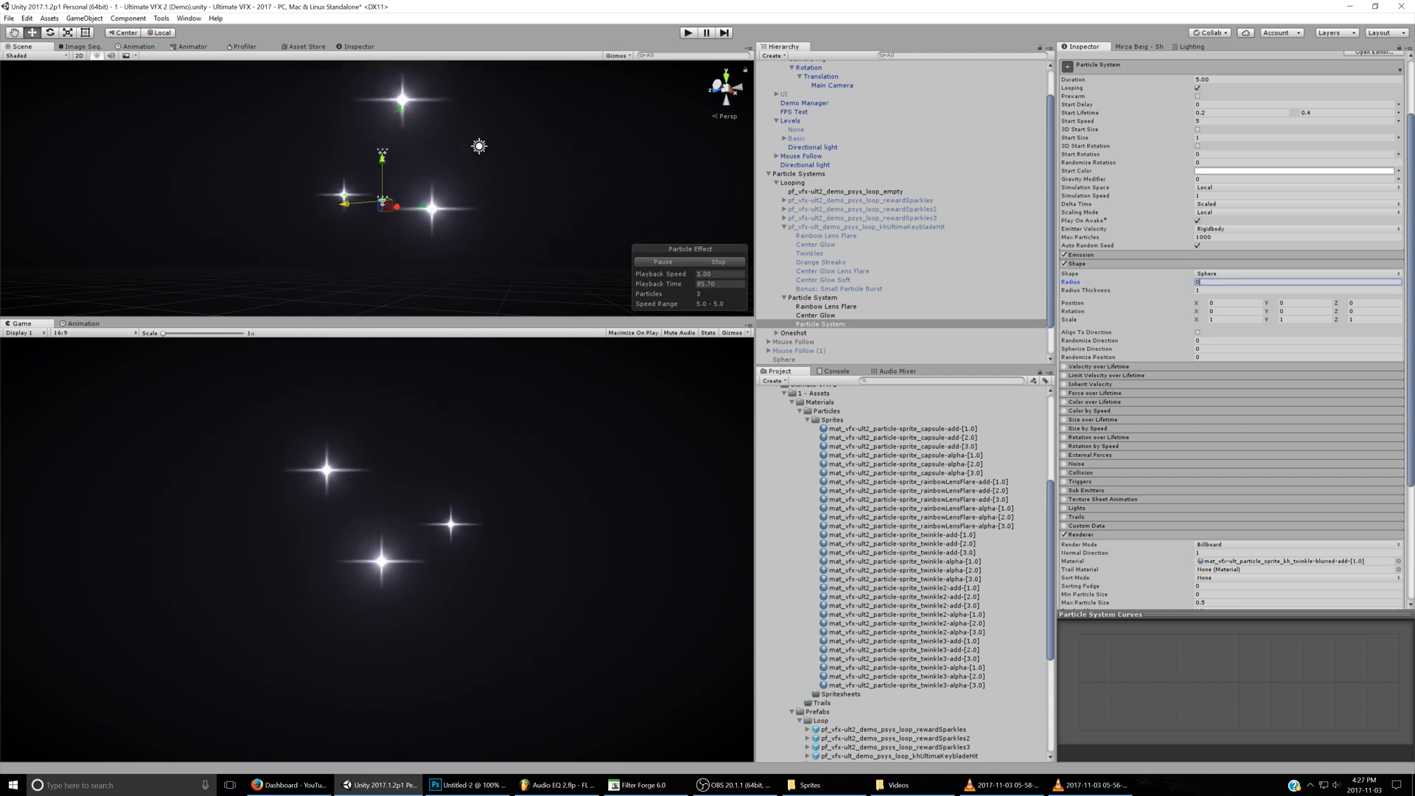
scroll(1179, 331, "up", 2)
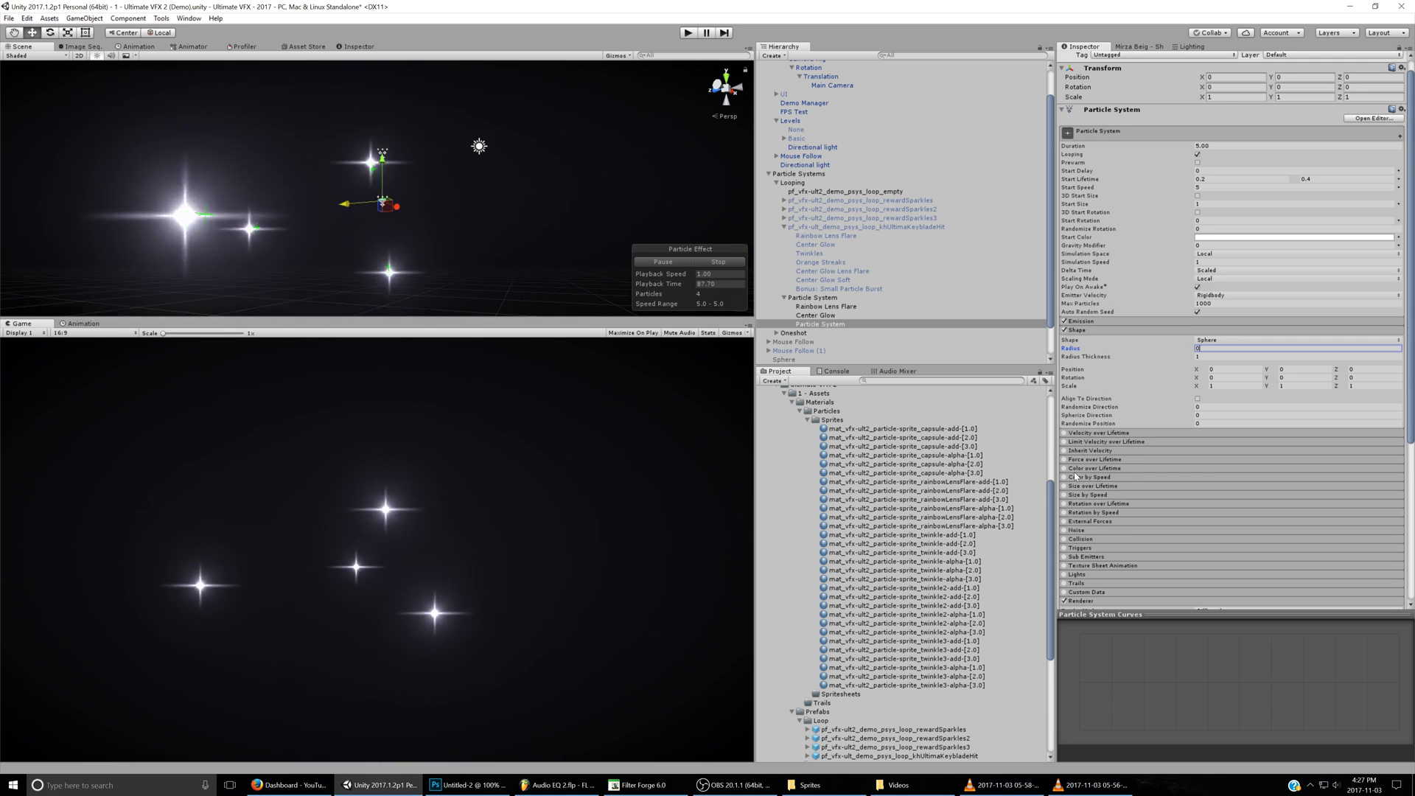
left_click(1002, 785)
key("space")
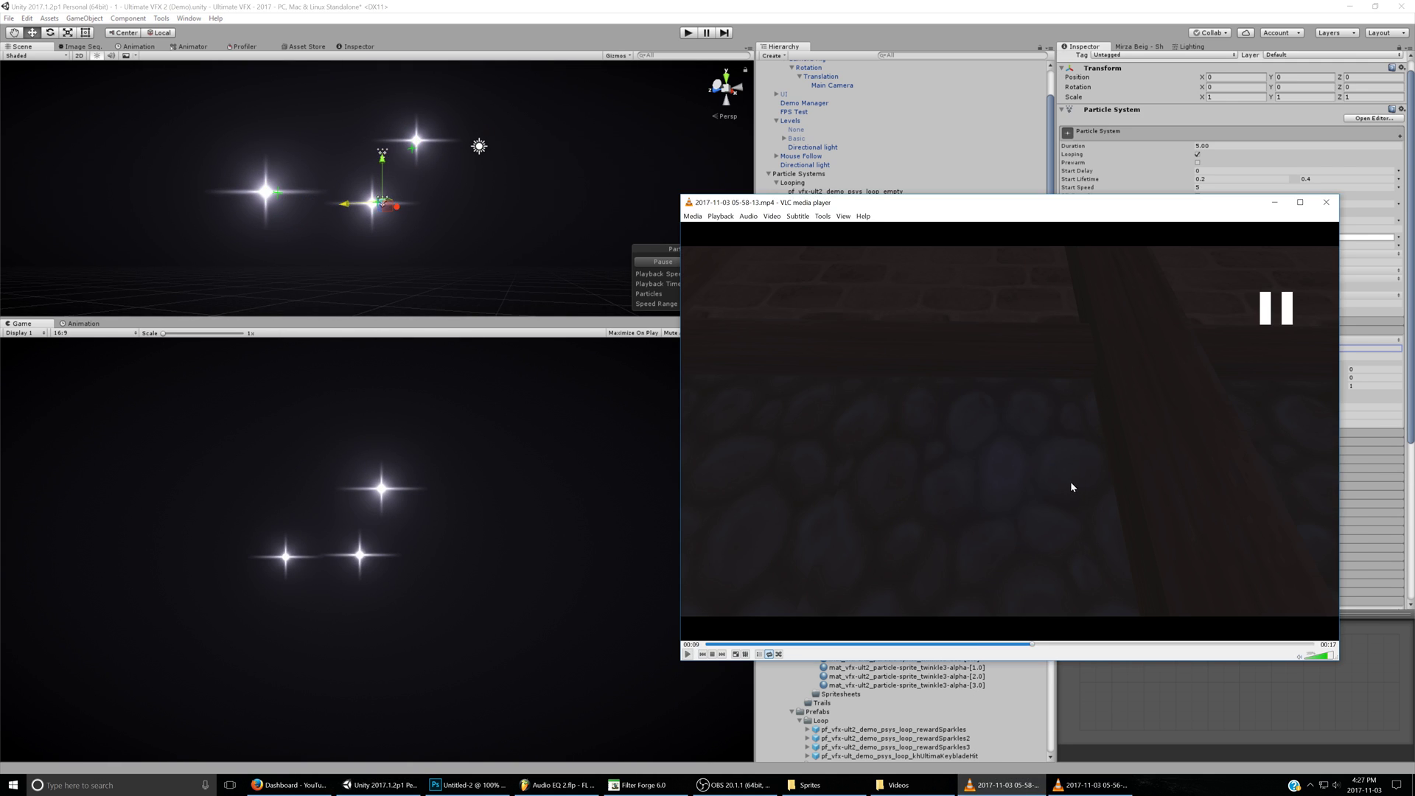
left_click(1275, 202)
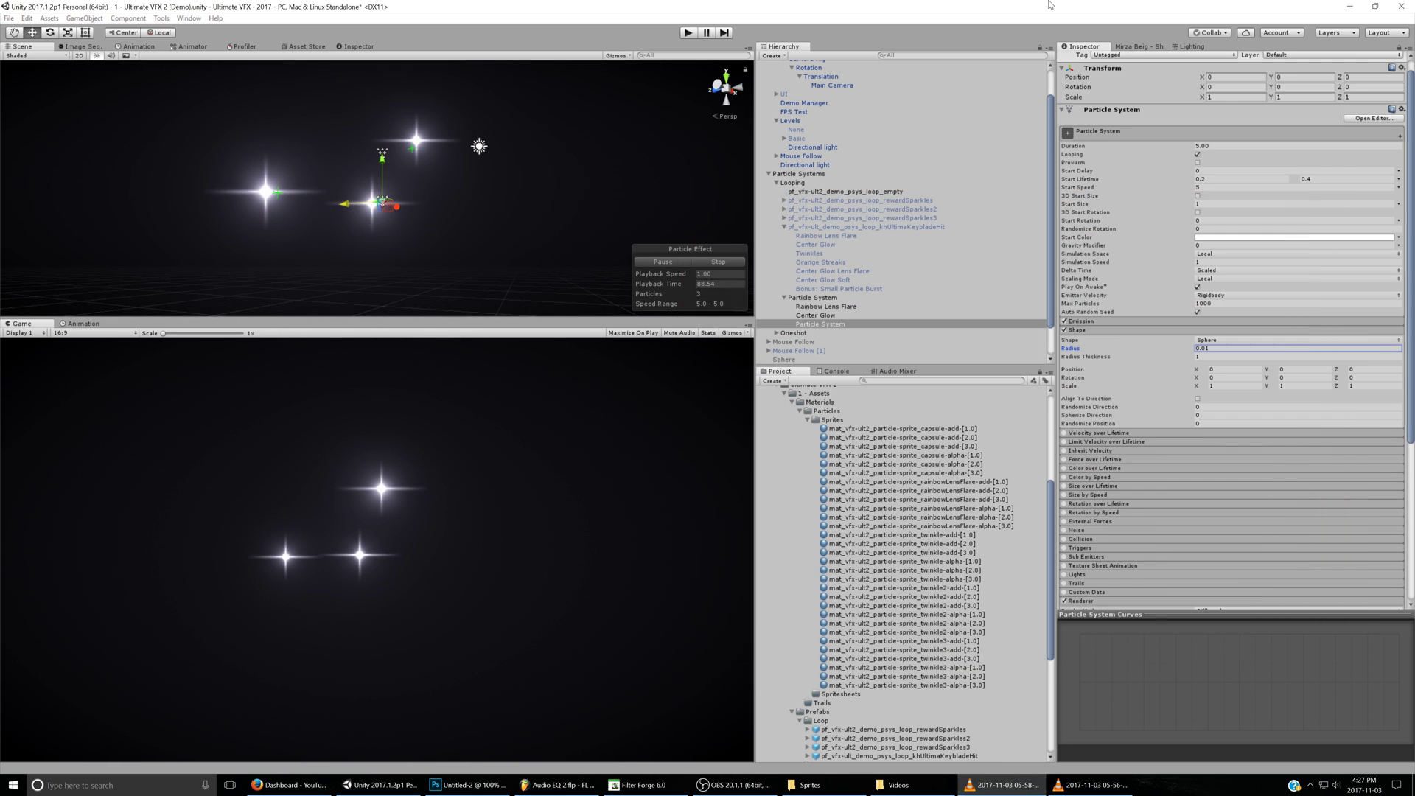
- Enable Size over Lifetime on the child system and apply the saved fast-rise, slow-fall preset curve
left_click(1064, 486)
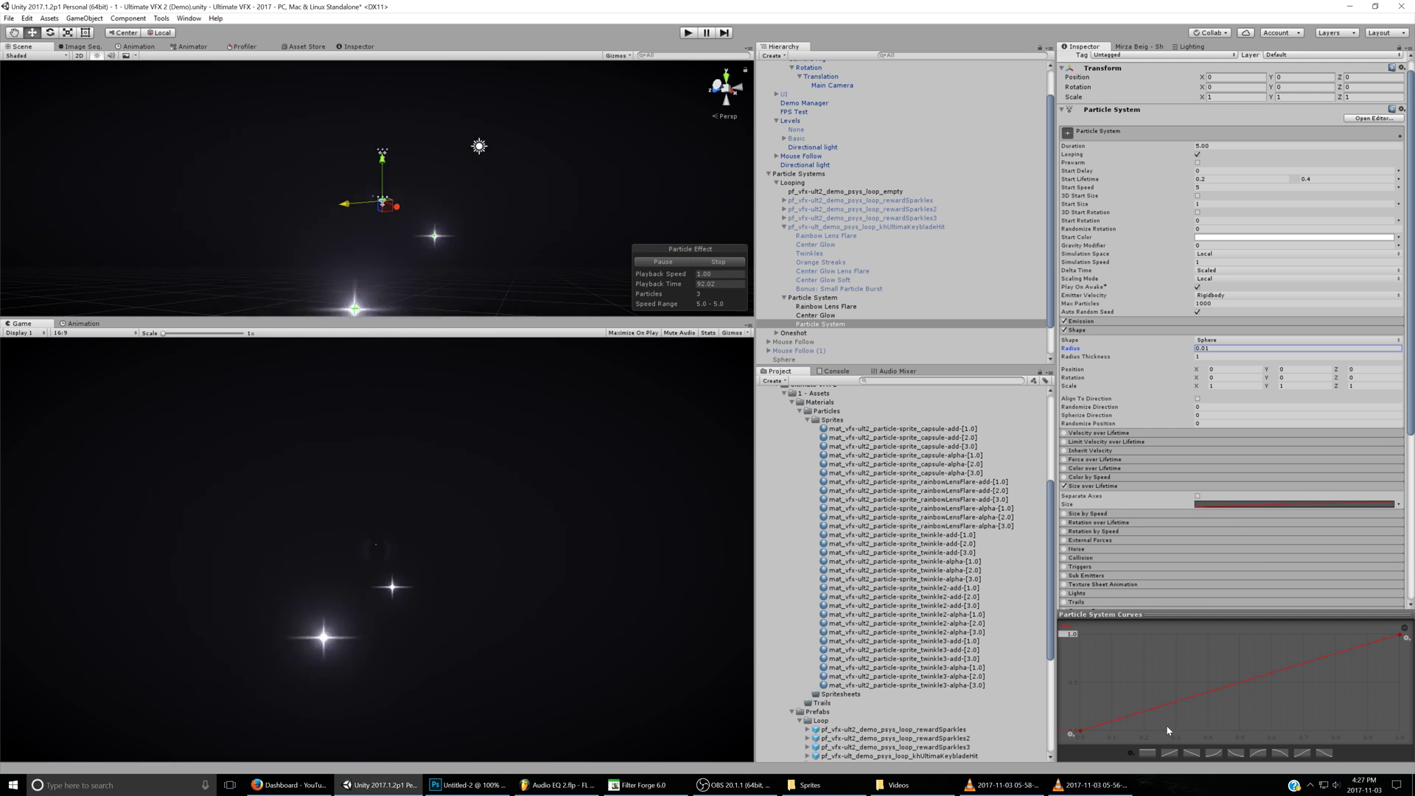
left_click(1131, 753)
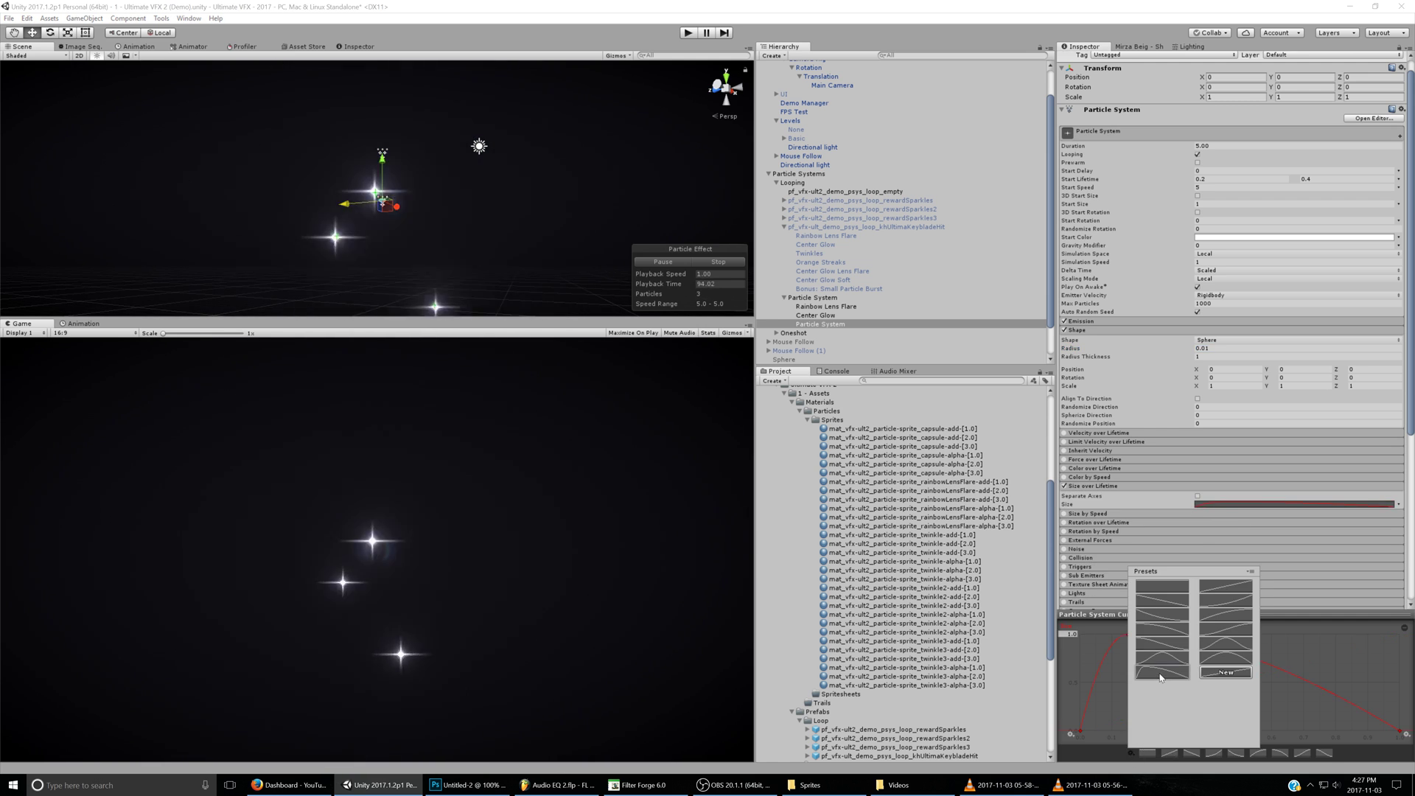
left_click(1162, 671)
- Compare the size curve presets on Center Glow and the new child system, keeping the child selected
left_click(925, 315)
left_click(1131, 752)
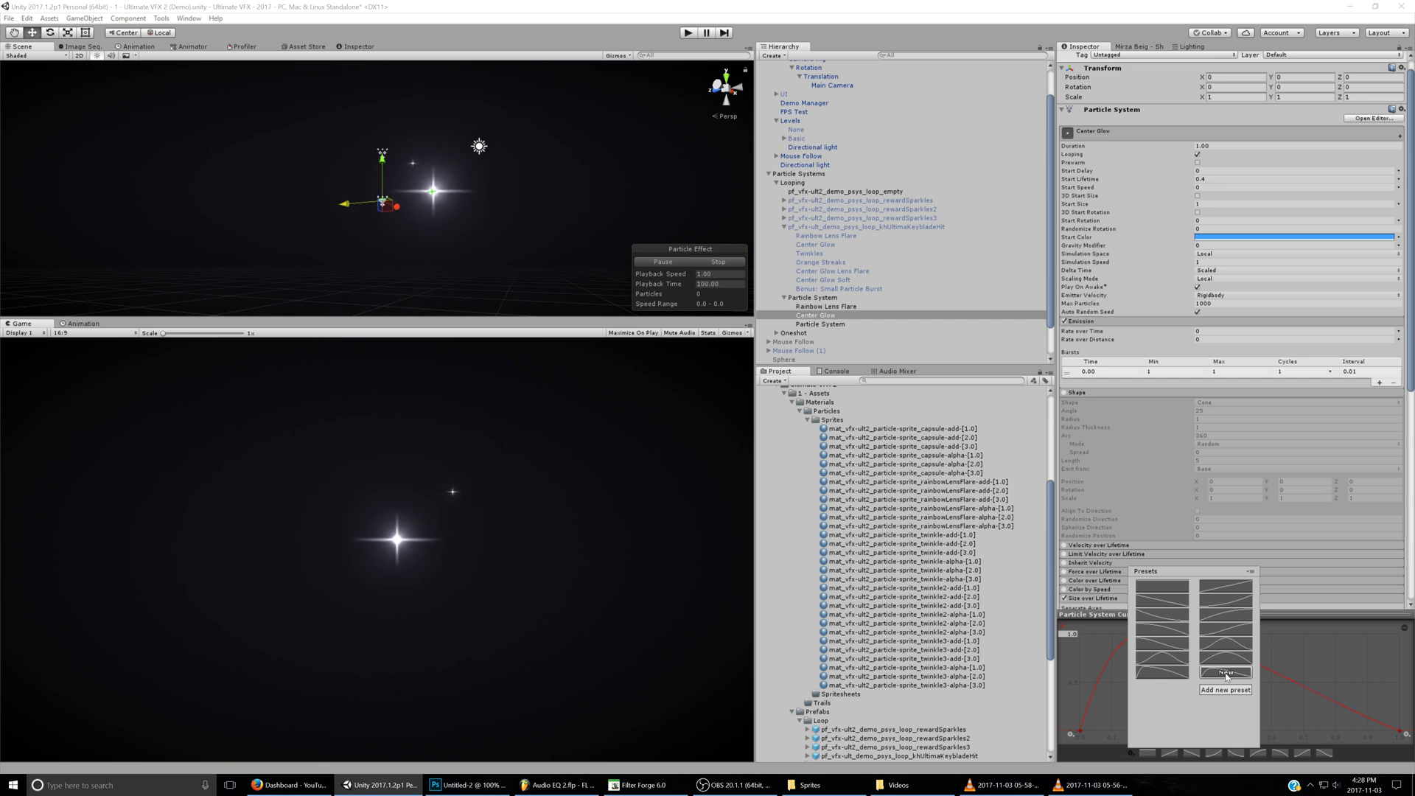
left_click(830, 325)
left_click(830, 325)
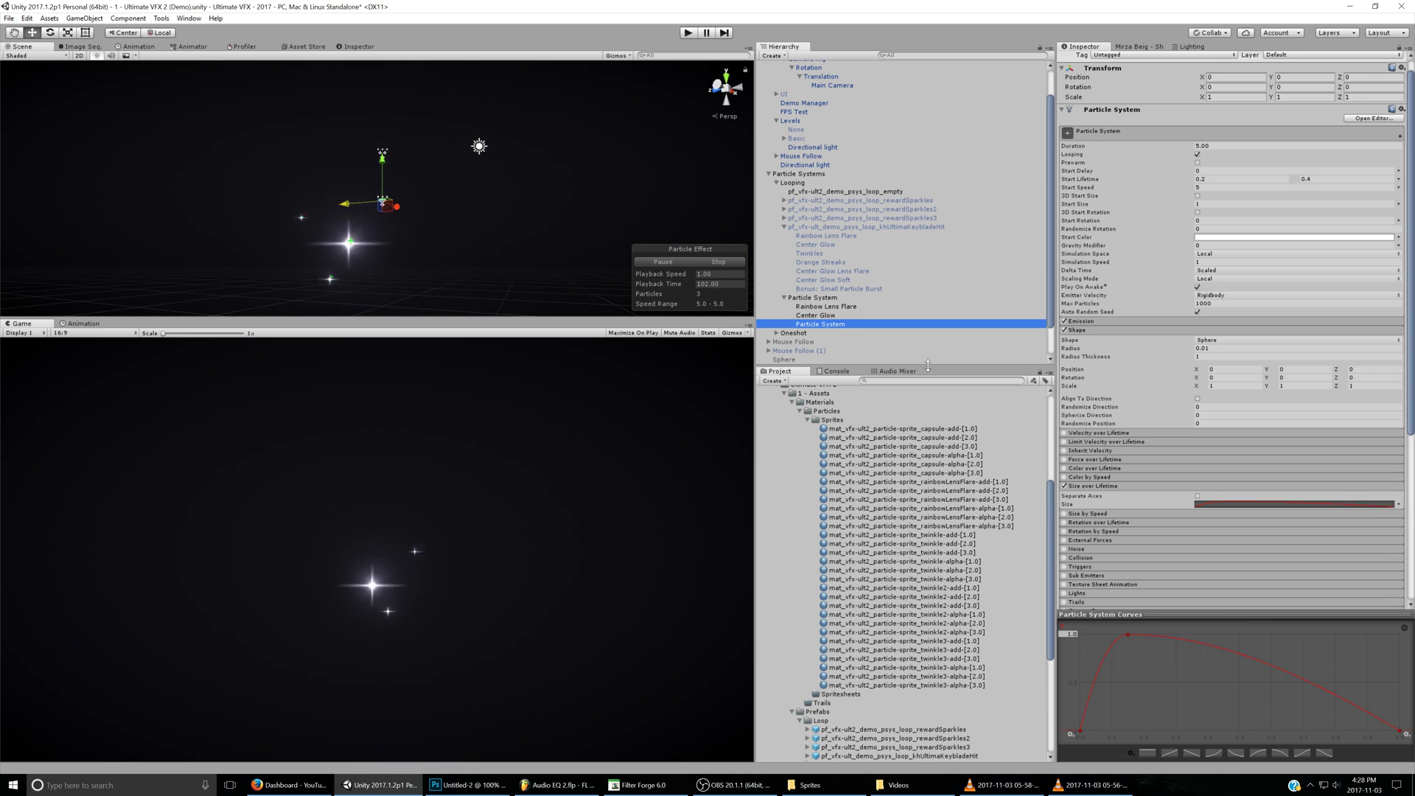
left_click(1131, 752)
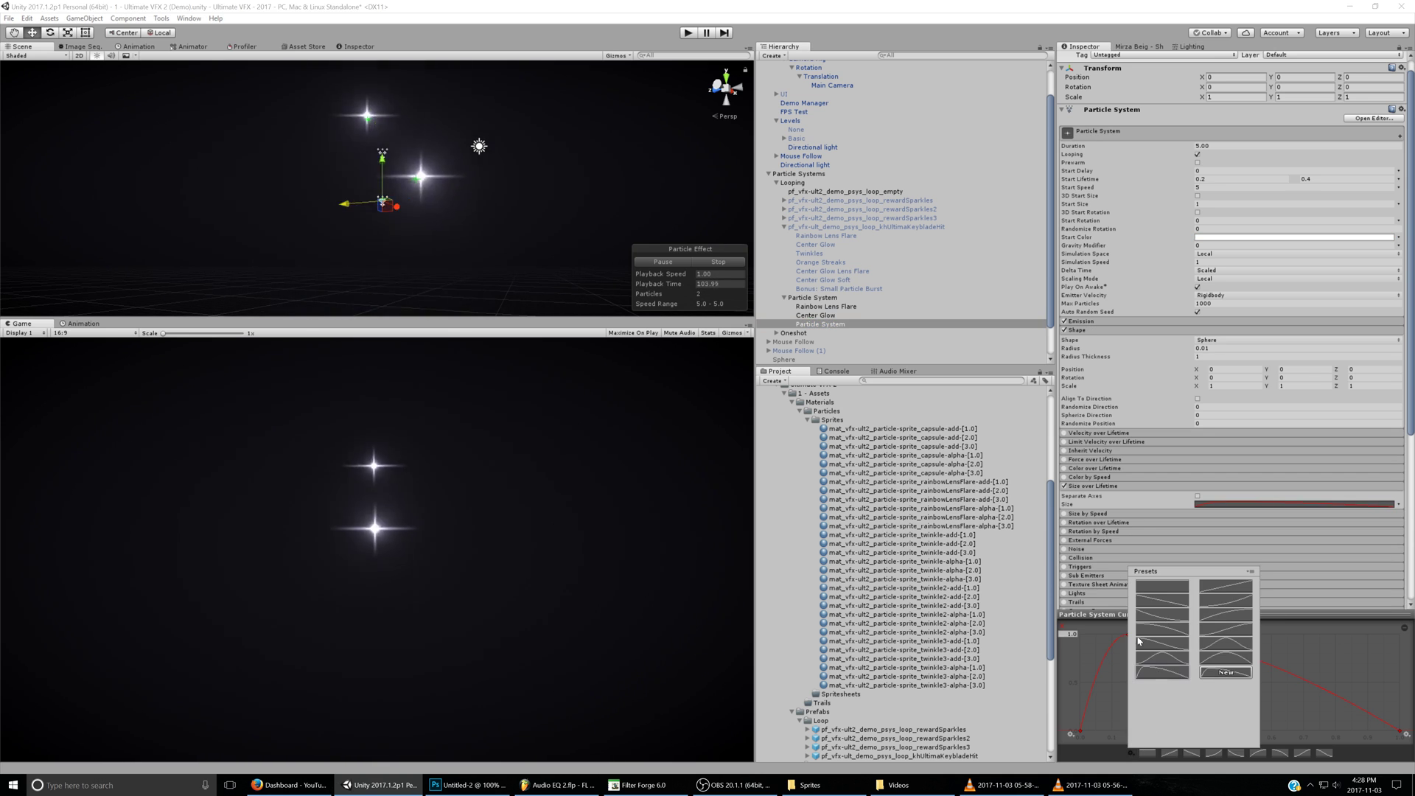
left_click(997, 183)
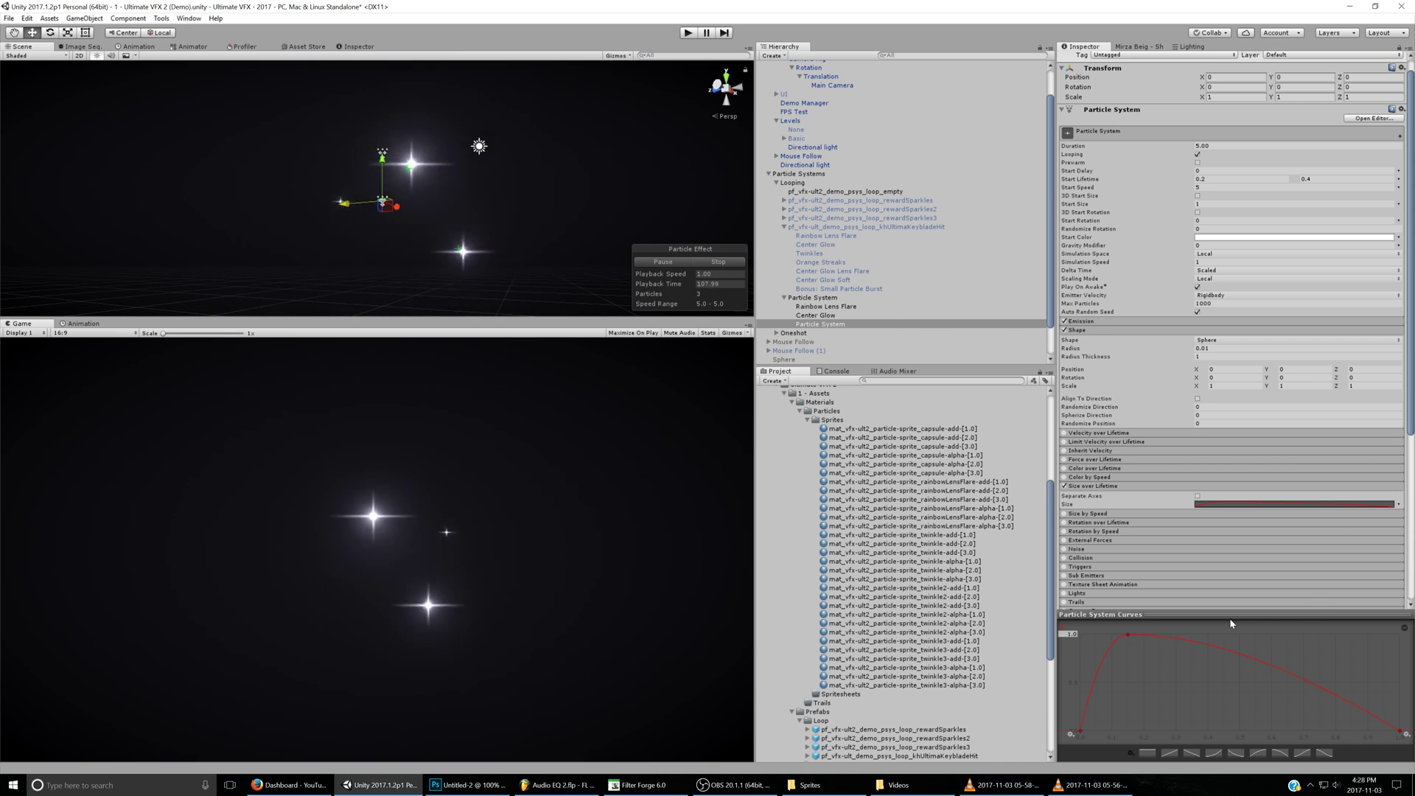
- Set the child system's Start Color to a light blue, about 90D1FF
left_click(1246, 238)
left_click_drag(1088, 336, 1057, 315)
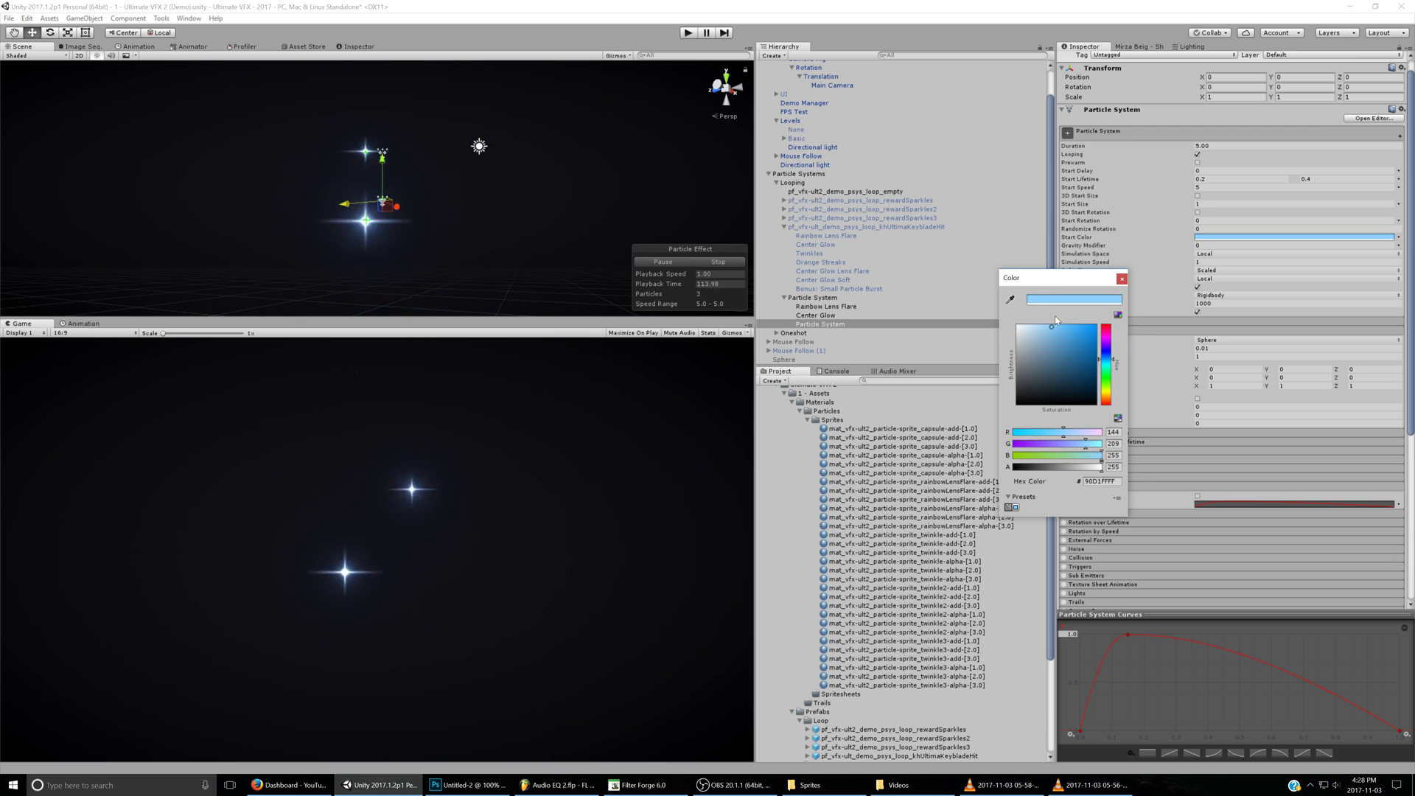
left_click(1122, 278)
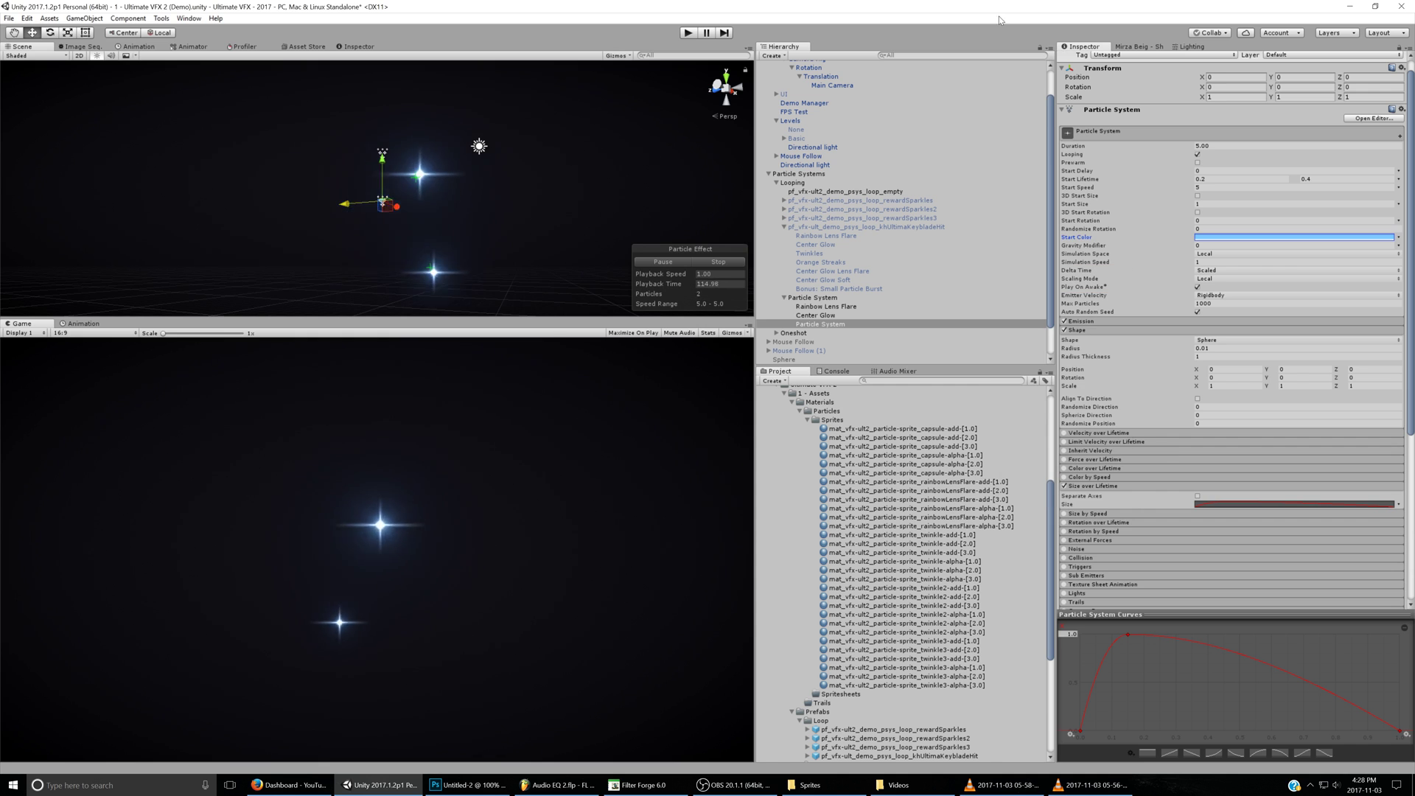
- Set the child's Emission Rate over Time to 0 and add a burst at time 0.00
left_click(1184, 320)
left_click(1210, 332)
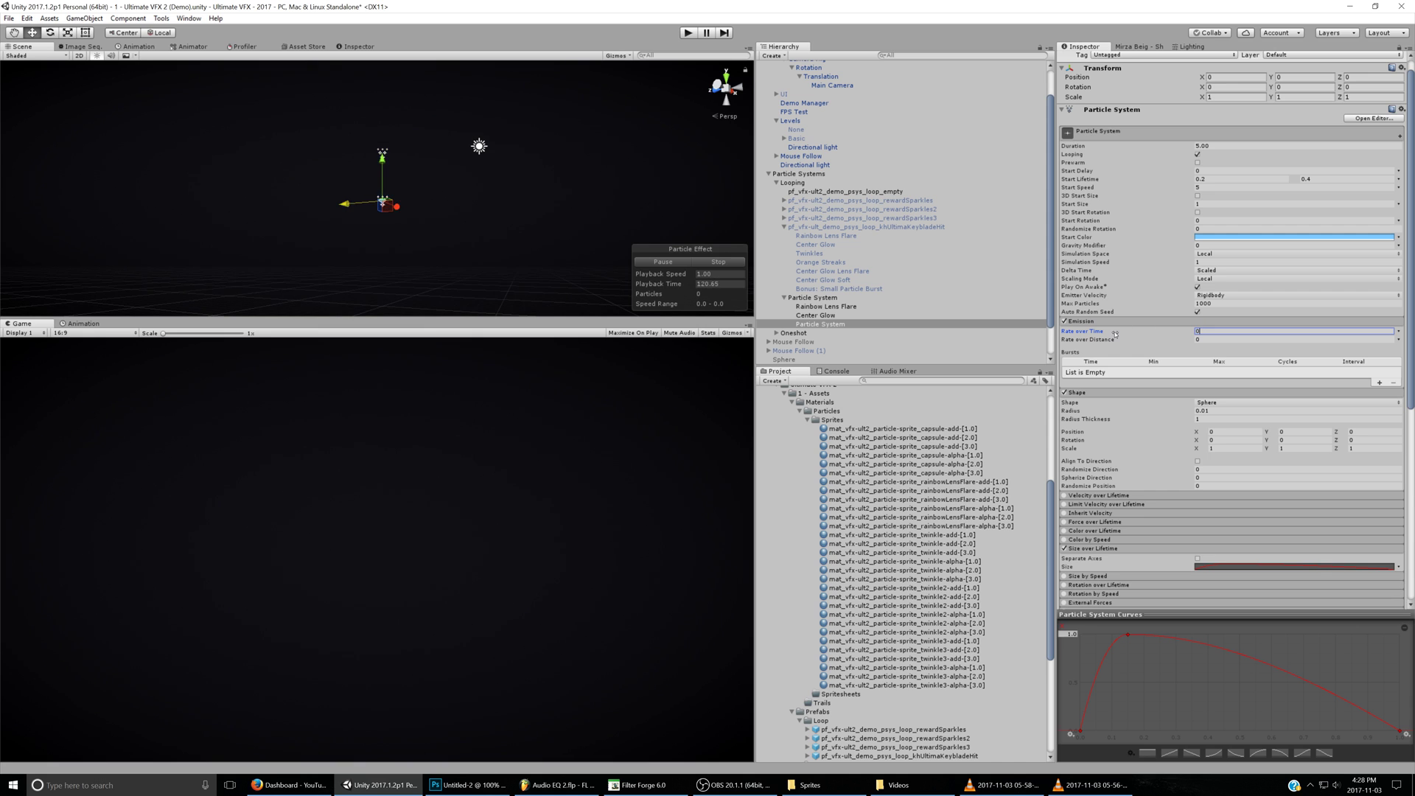
left_click(1379, 383)
left_click(1172, 371)
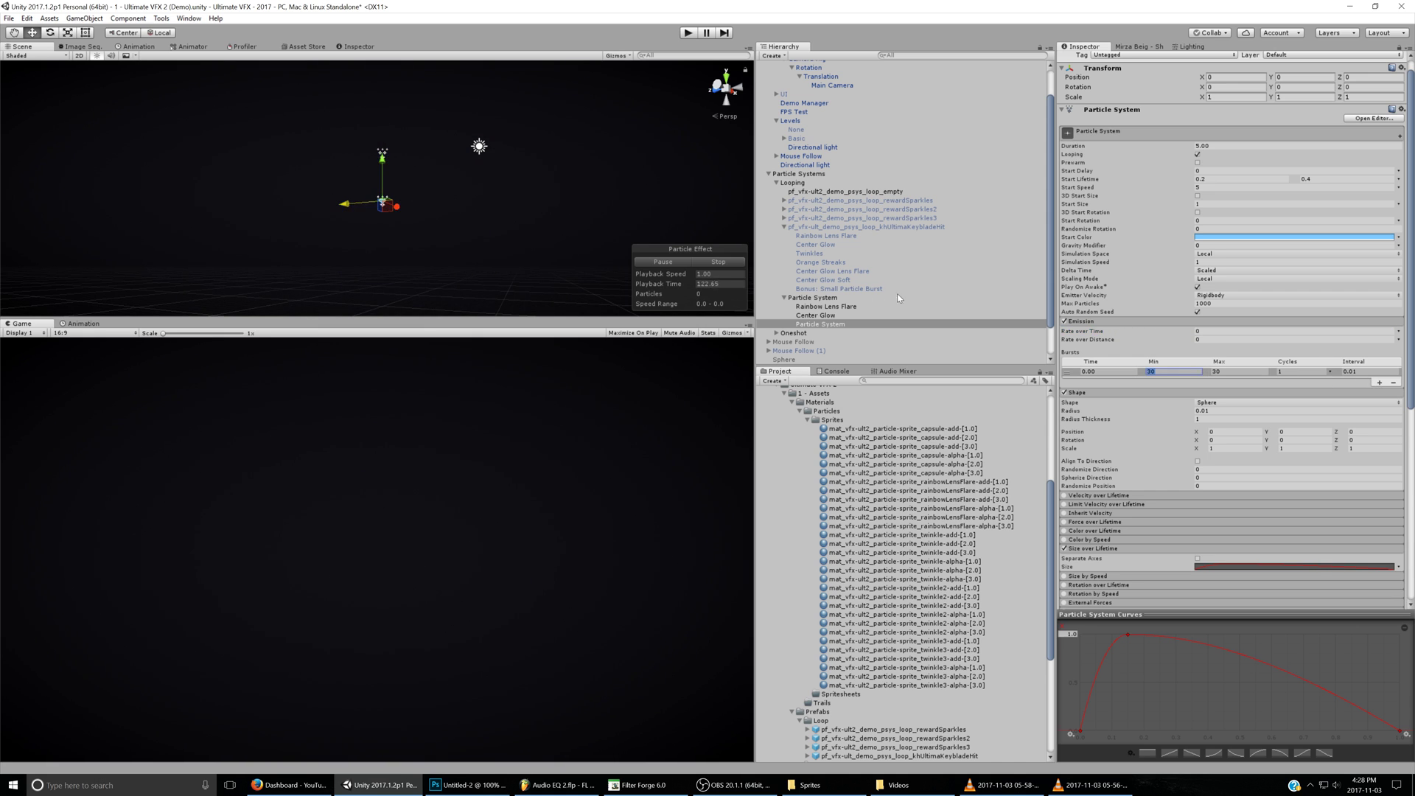
- Examine the settings of Twinkles and Bonus: Small Particle Burst in the finished effect as a burst reference
left_click(809, 253)
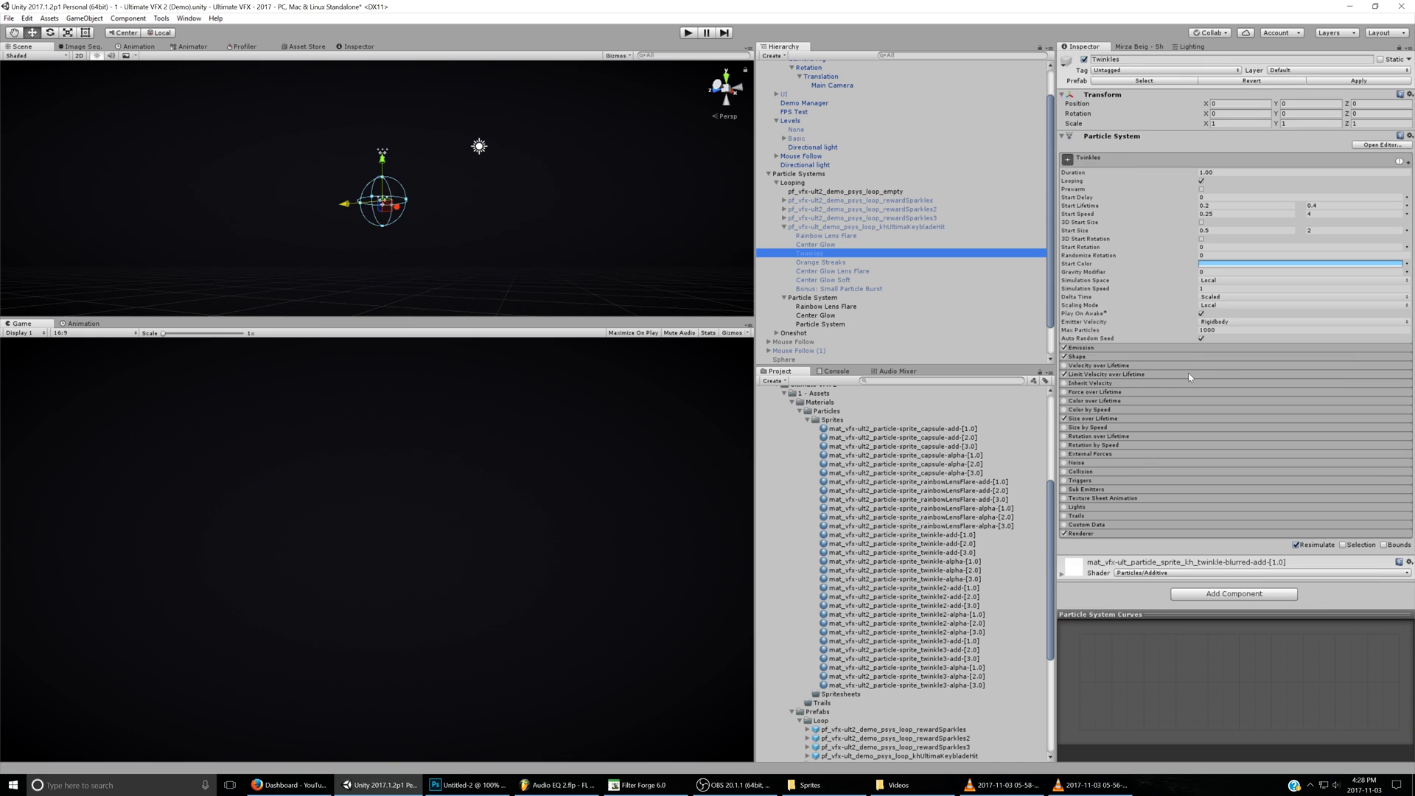
left_click(1113, 357)
left_click(1082, 347)
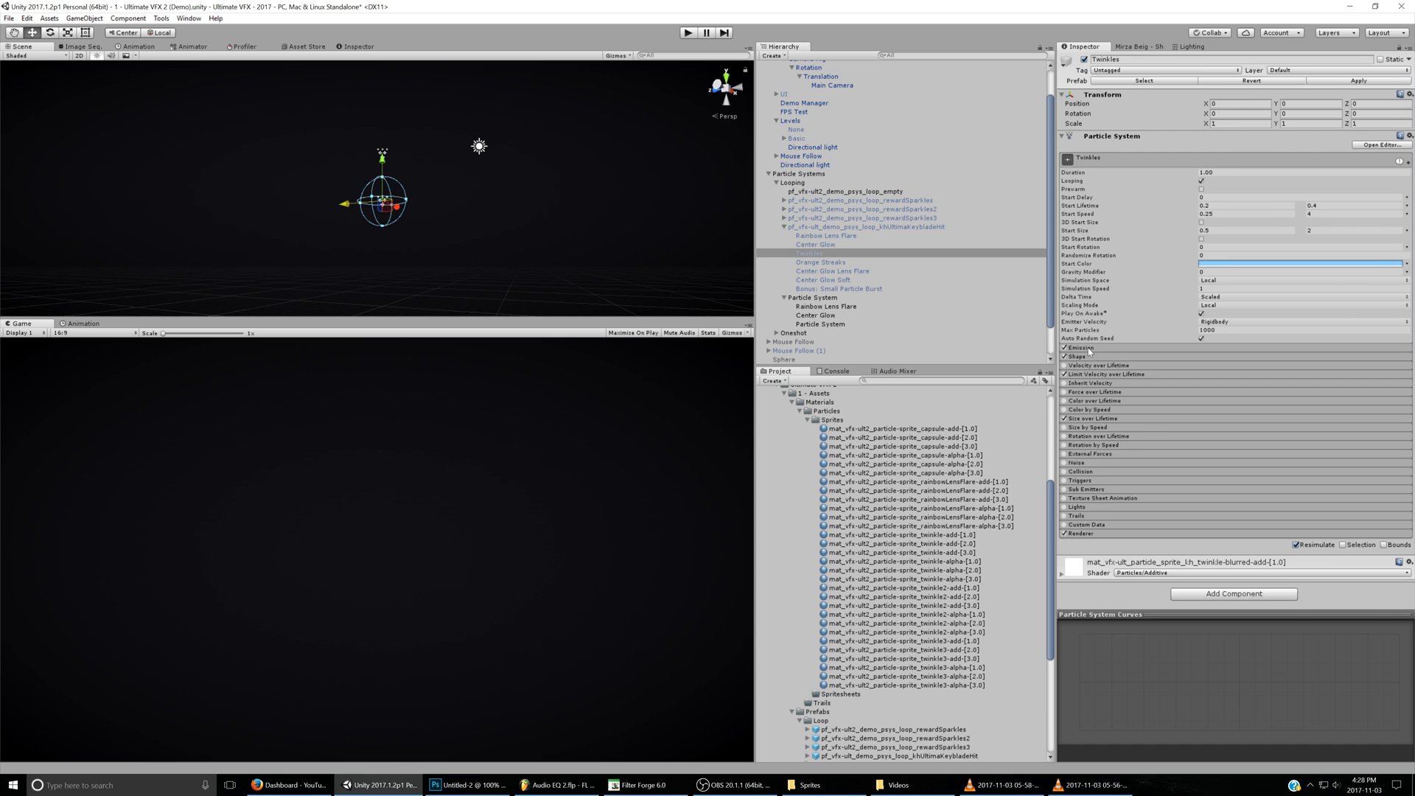
left_click(841, 290)
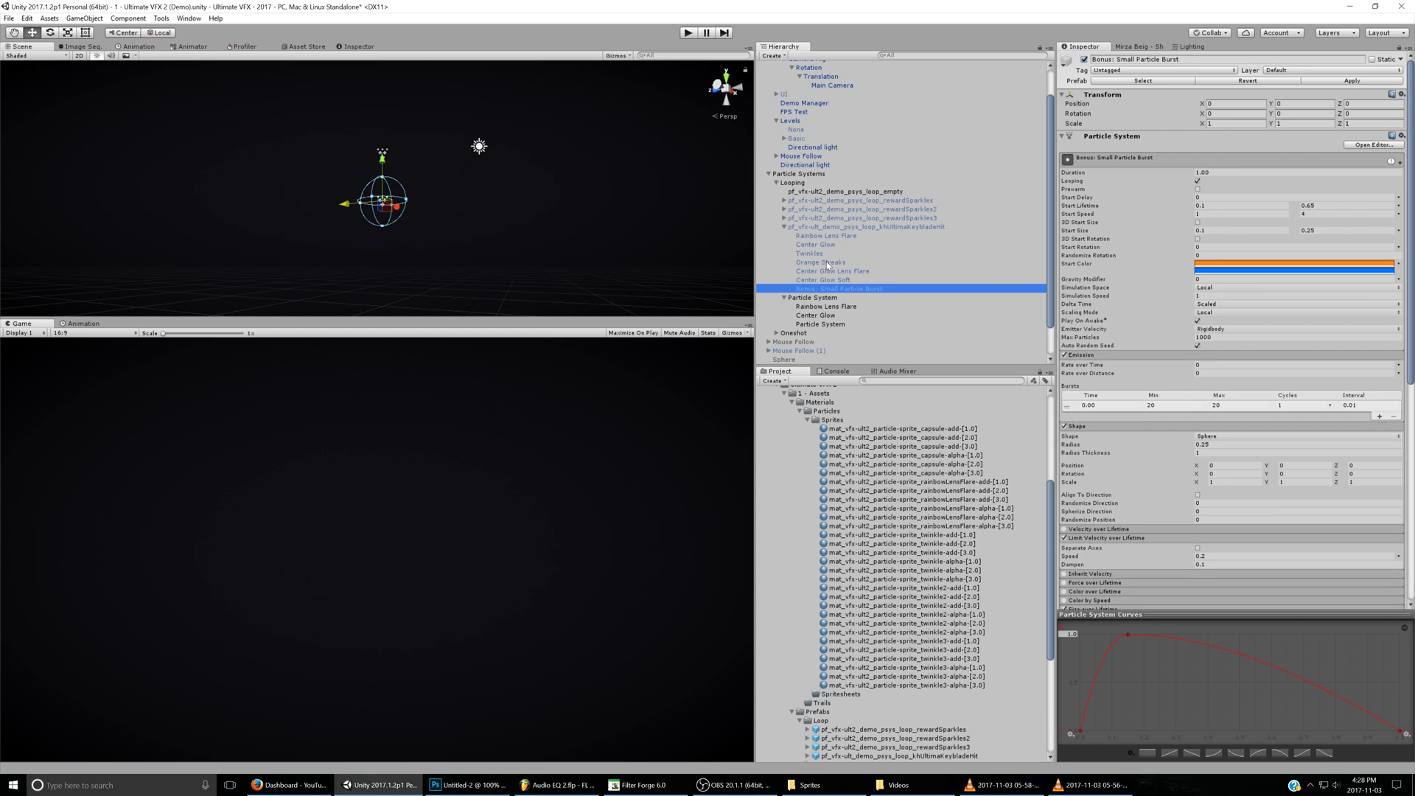
- Set the new child's burst Min and Max to 7 particles and its Duration to 1
left_click(824, 324)
left_click(1154, 386)
type("7")
key("Tab")
left_click(1217, 162)
type("1")
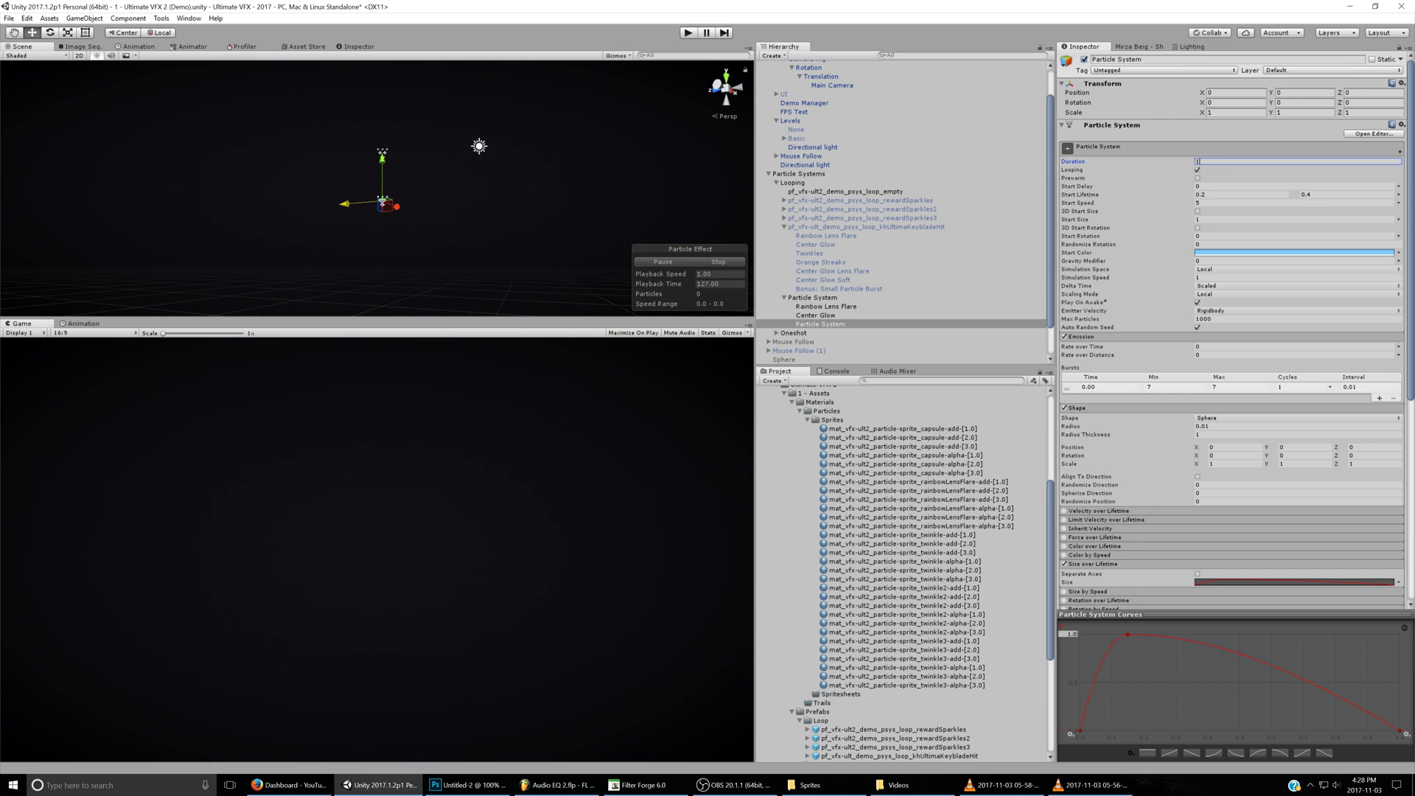
left_click(706, 272)
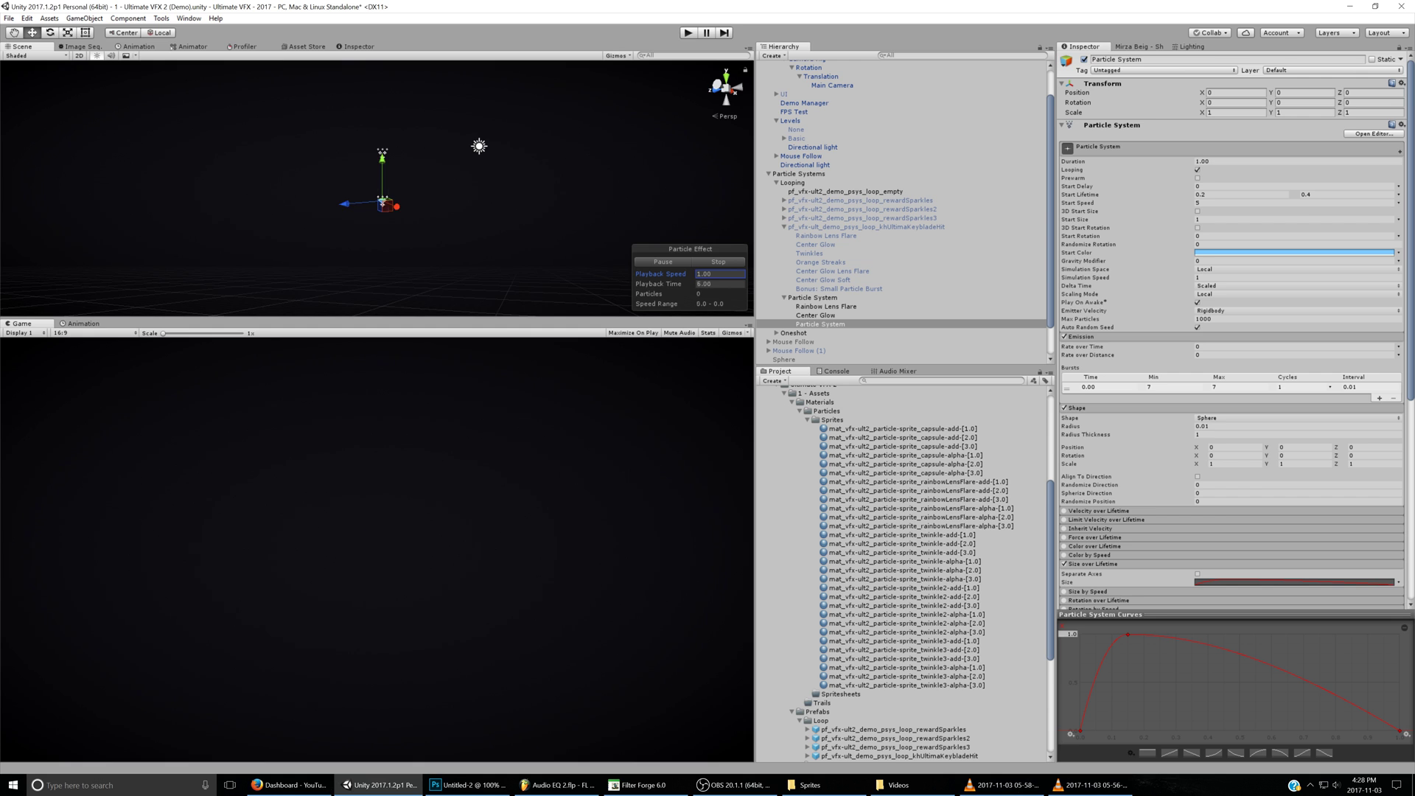
- Make the child's Start Speed random between two constants, 1 and 4
left_click(1399, 203)
left_click(1312, 237)
type("1")
key("Tab")
type("3")
key("BackSpace")
type("4")
- Enable Limit Velocity over Lifetime on the child with Speed 0.1 and Dampen 0.1
left_click(1064, 519)
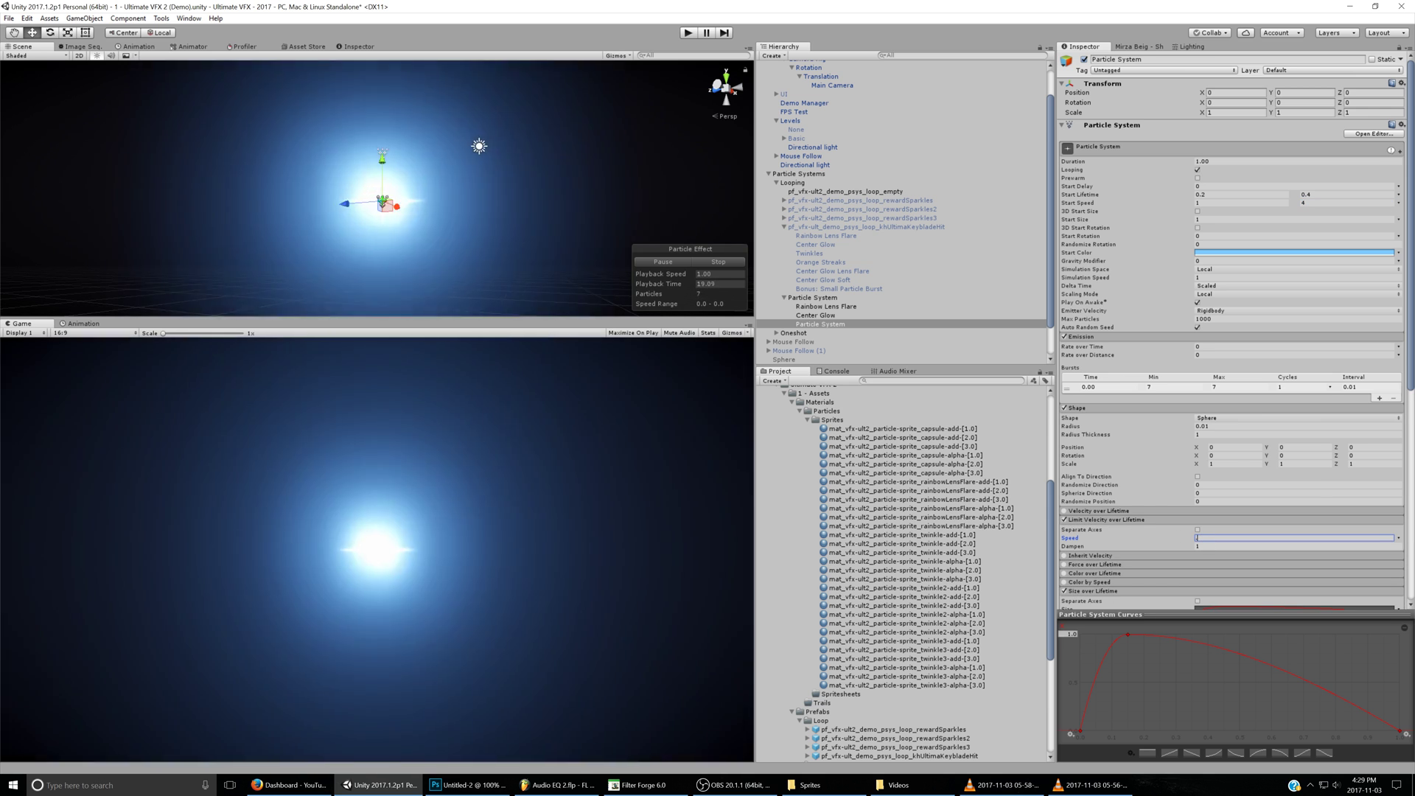
type("0.1")
left_click(1205, 547)
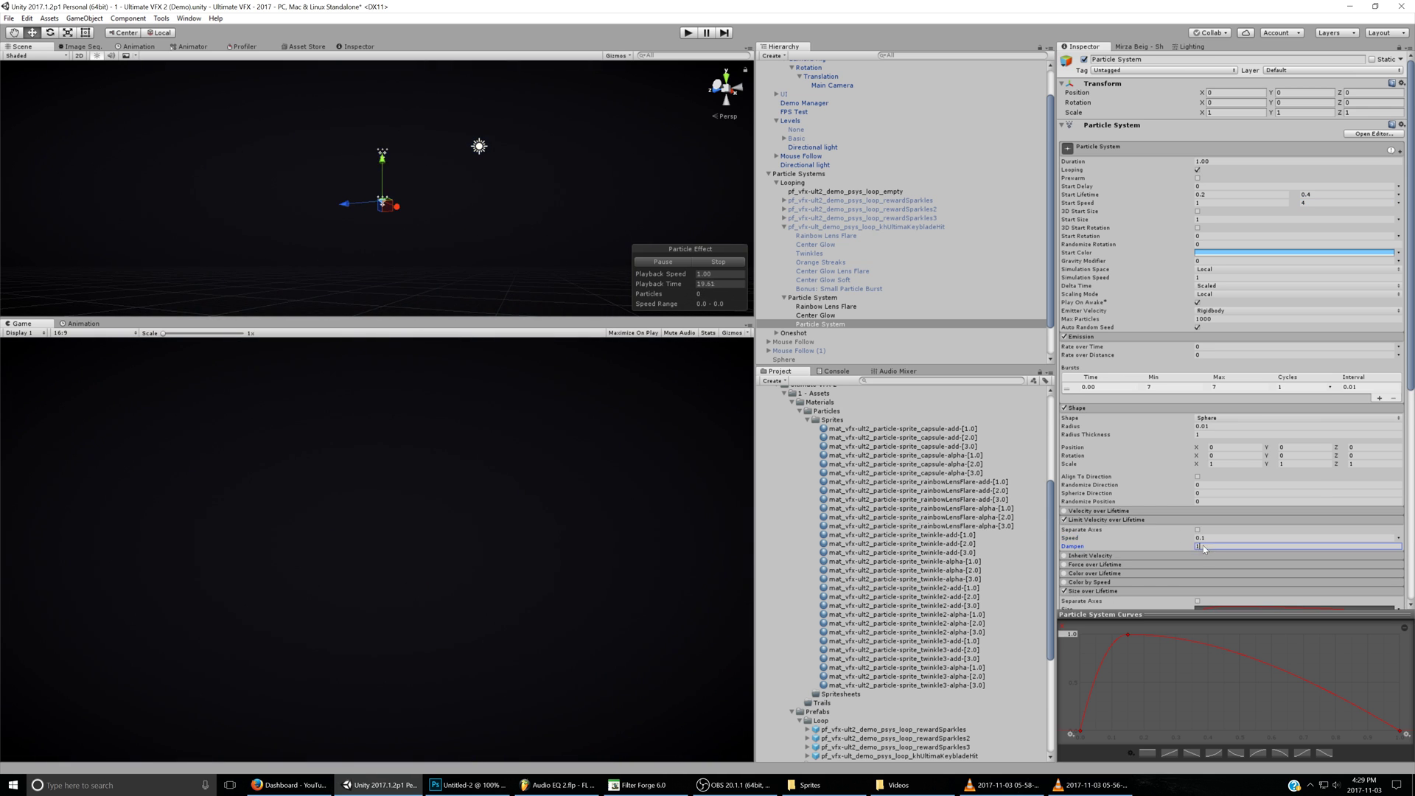
type("0.1")
left_click(1205, 539)
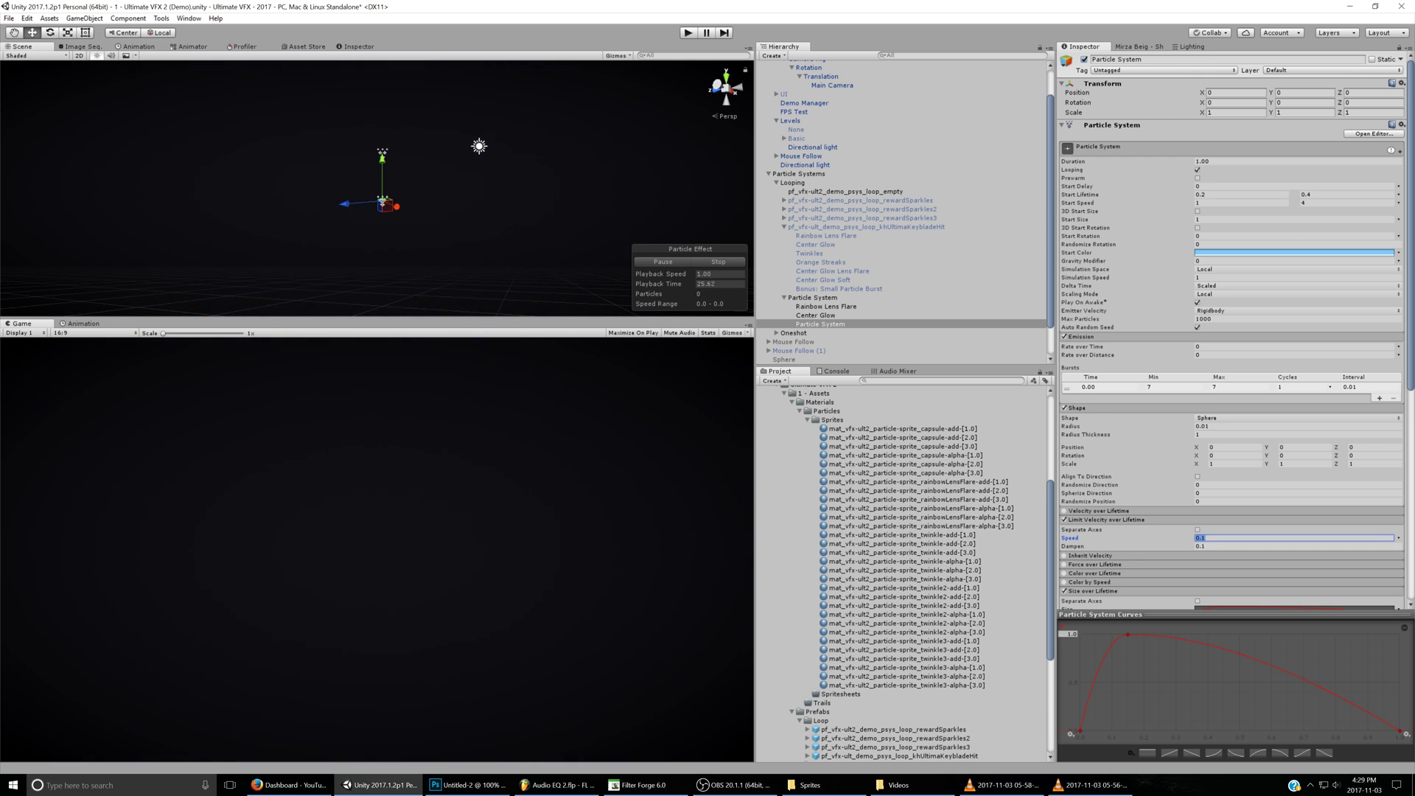
- Make the child's Start Size random between two constants, 1 and 2, and set its Shape Radius to 0.15
left_click(1209, 220)
left_click(1398, 220)
left_click(1371, 257)
key("Tab")
type("2")
key("shift+Tab")
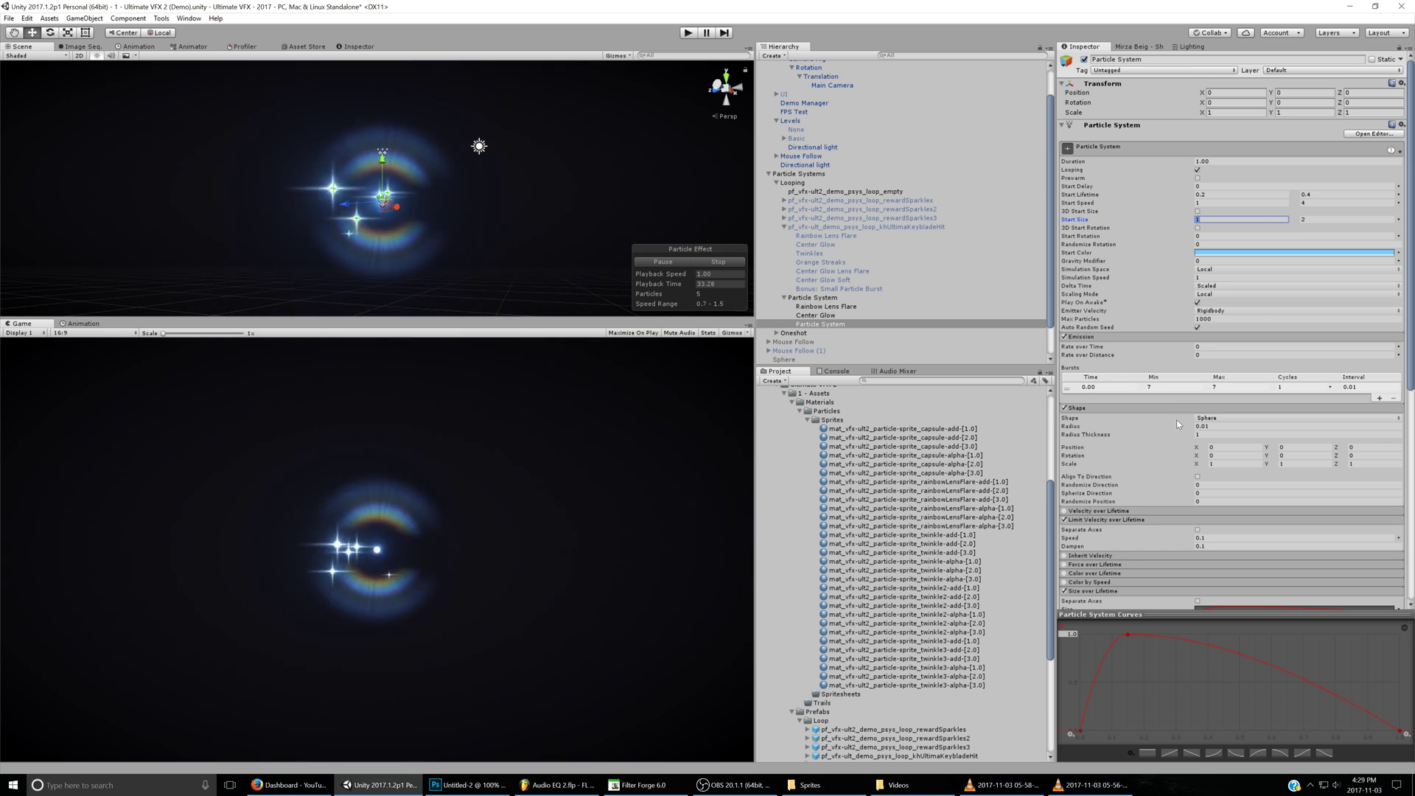
left_click_drag(1176, 429, 1173, 429)
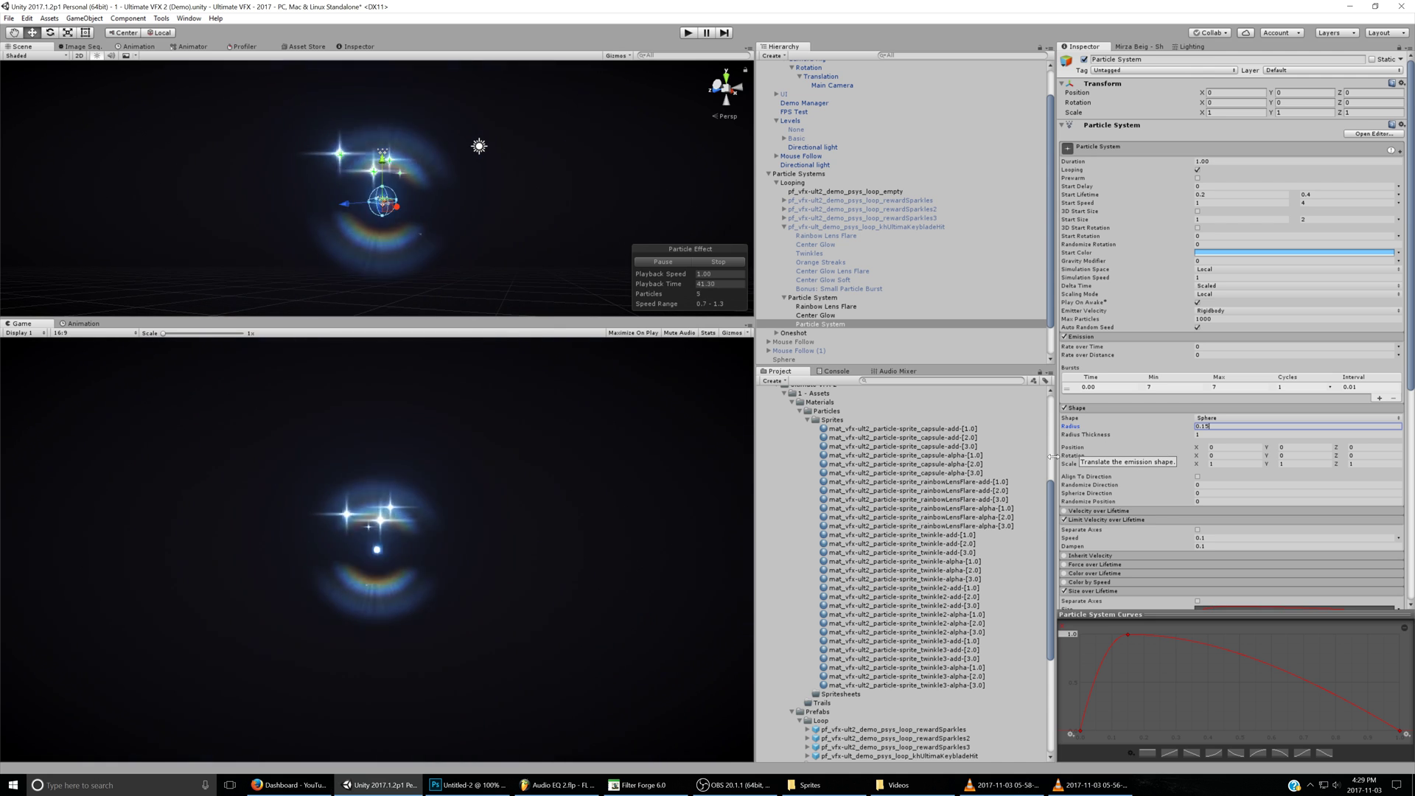
- Compare the twinkle burst with the hit effect in the VLC reference video, pausing on the frame with twinkles and orange streaks
left_click(1001, 785)
key("space")
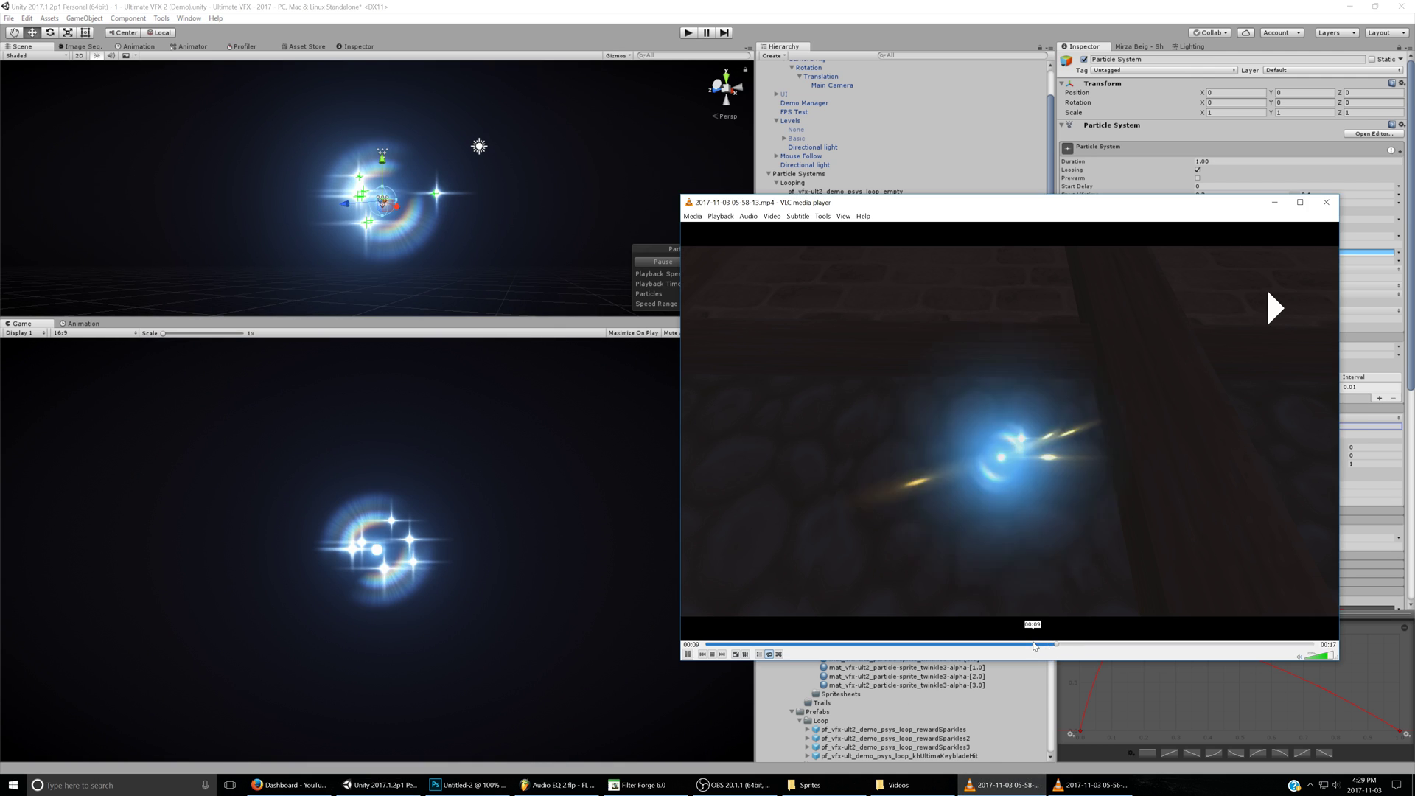
key("alt+Tab")
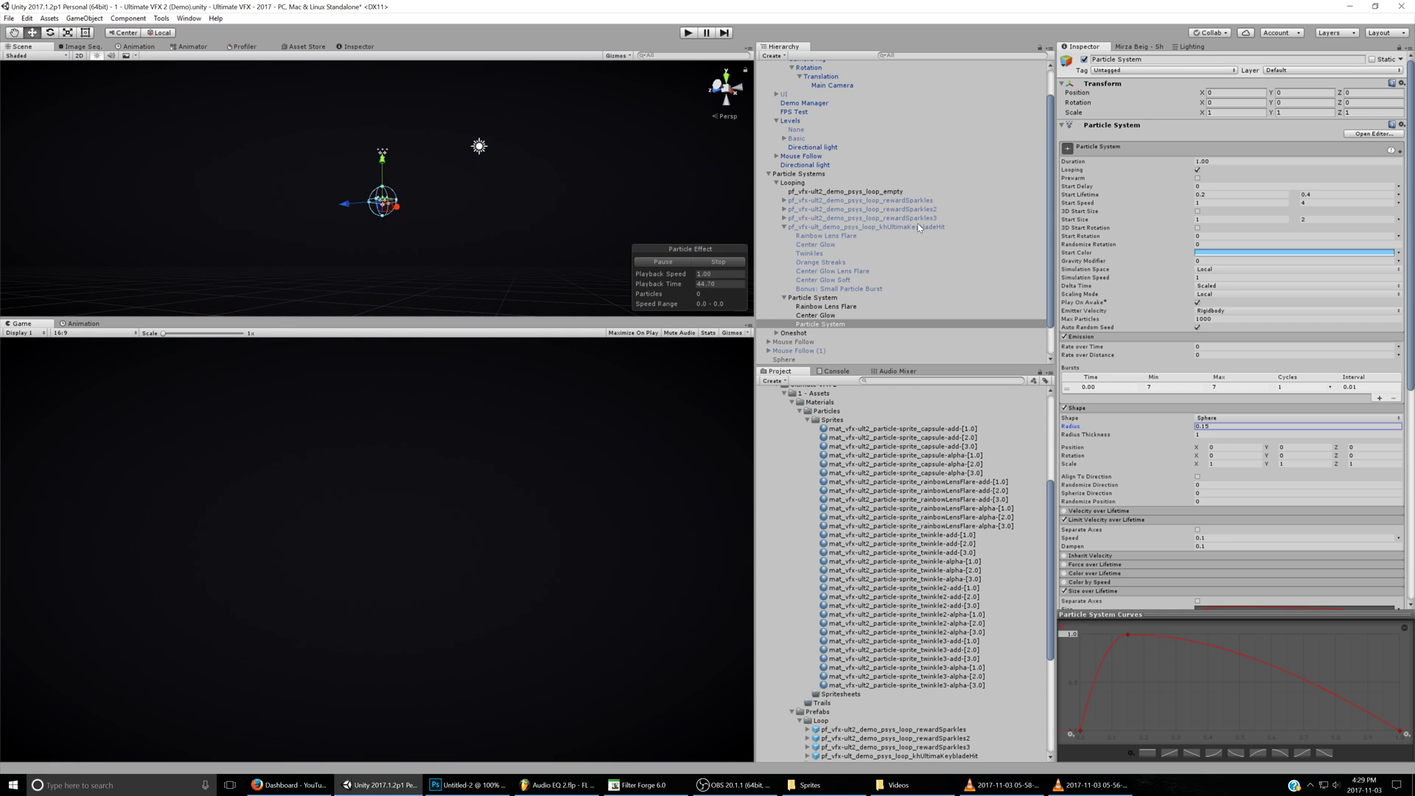
key("alt+Tab")
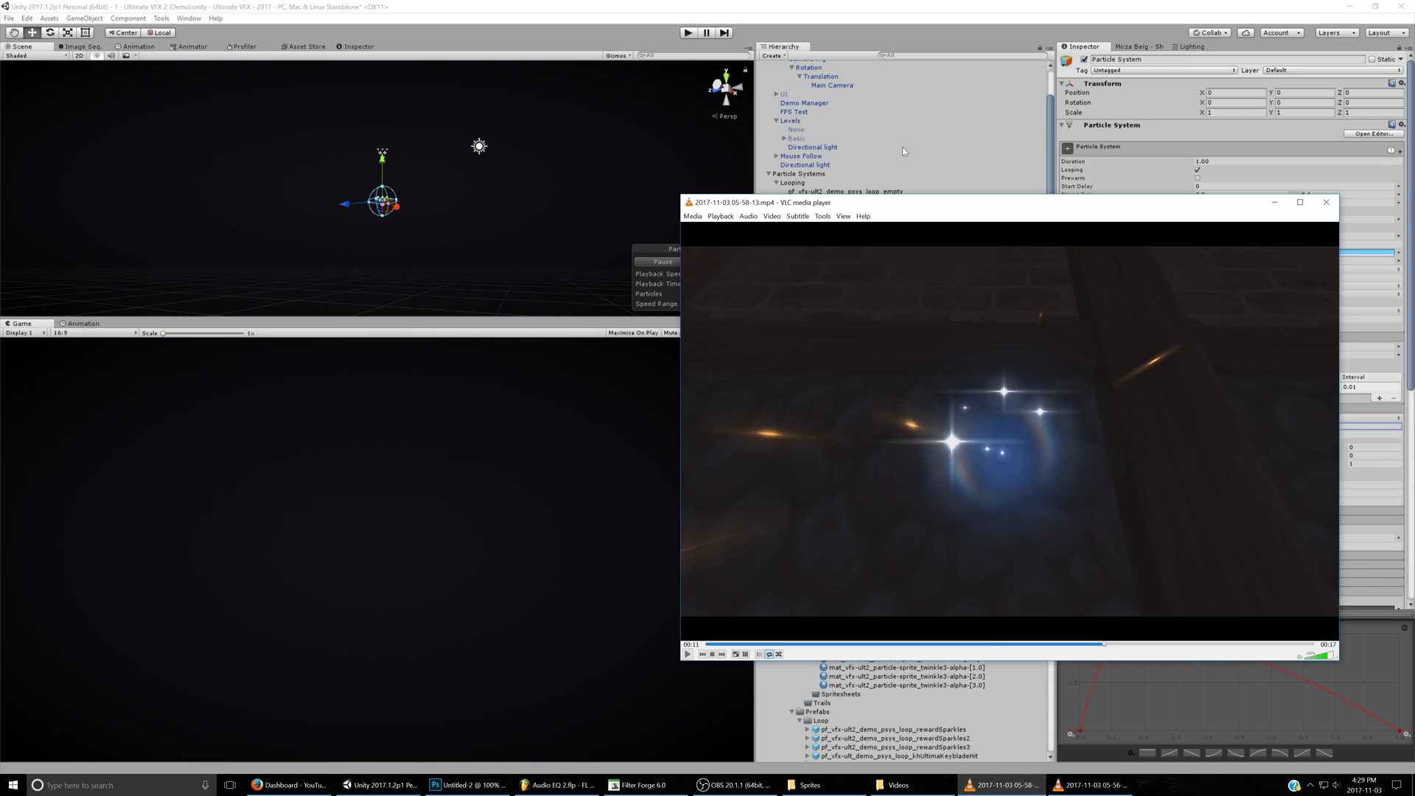
key("alt+Tab")
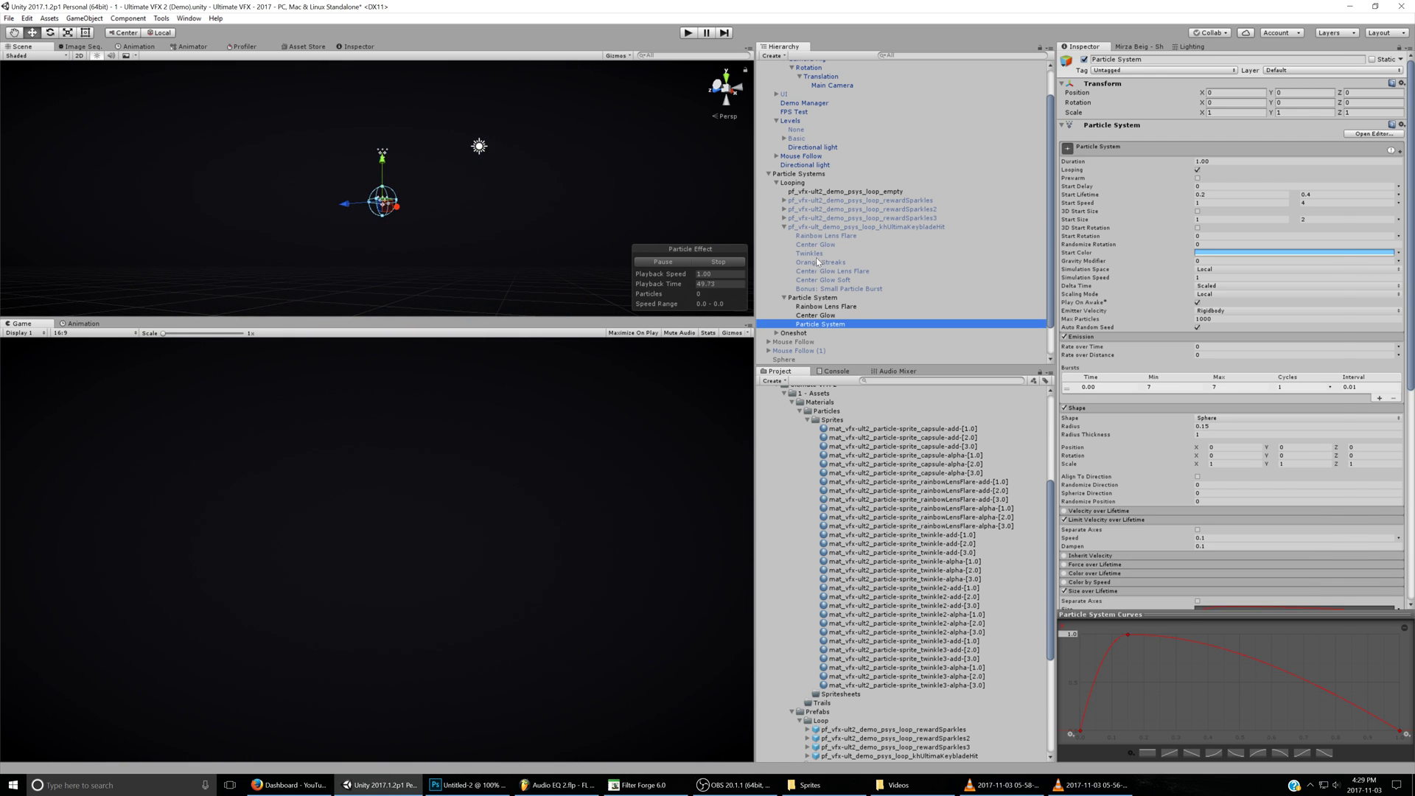
left_click(1001, 785)
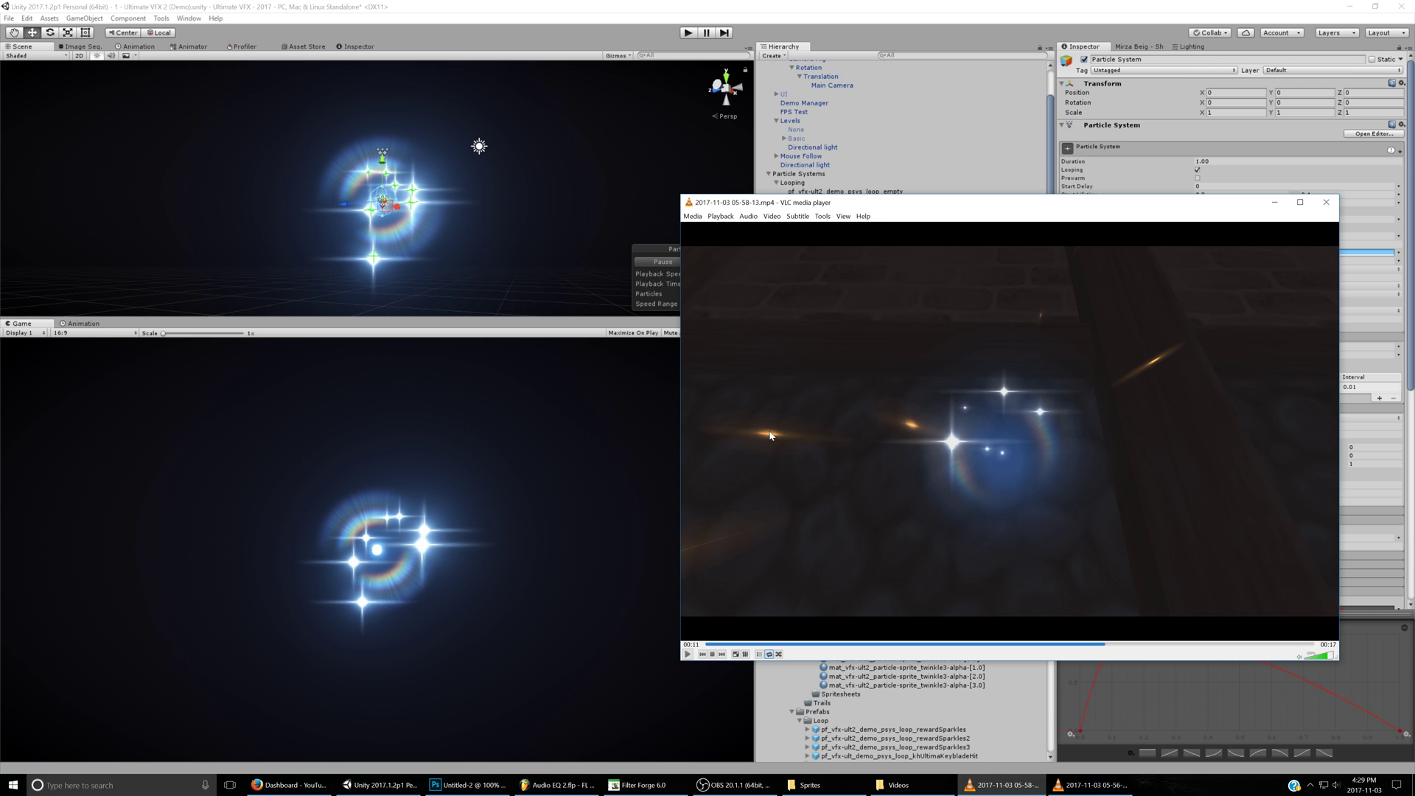
key("alt+Tab")
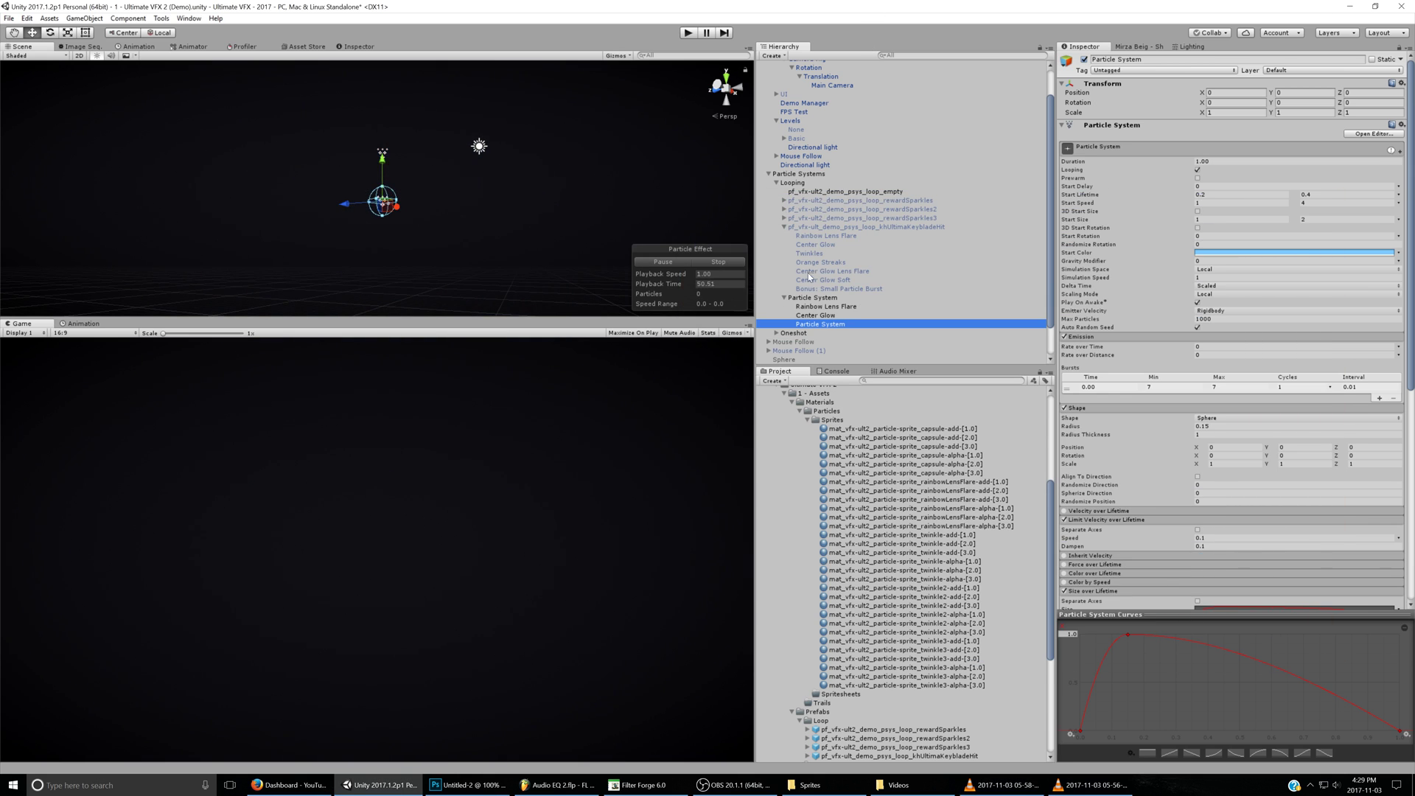
- Examine the glowSphere texture used by the new Center Glow material alongside the orange streaks in the reference video
left_click(817, 315)
scroll(1191, 512, "down", 10)
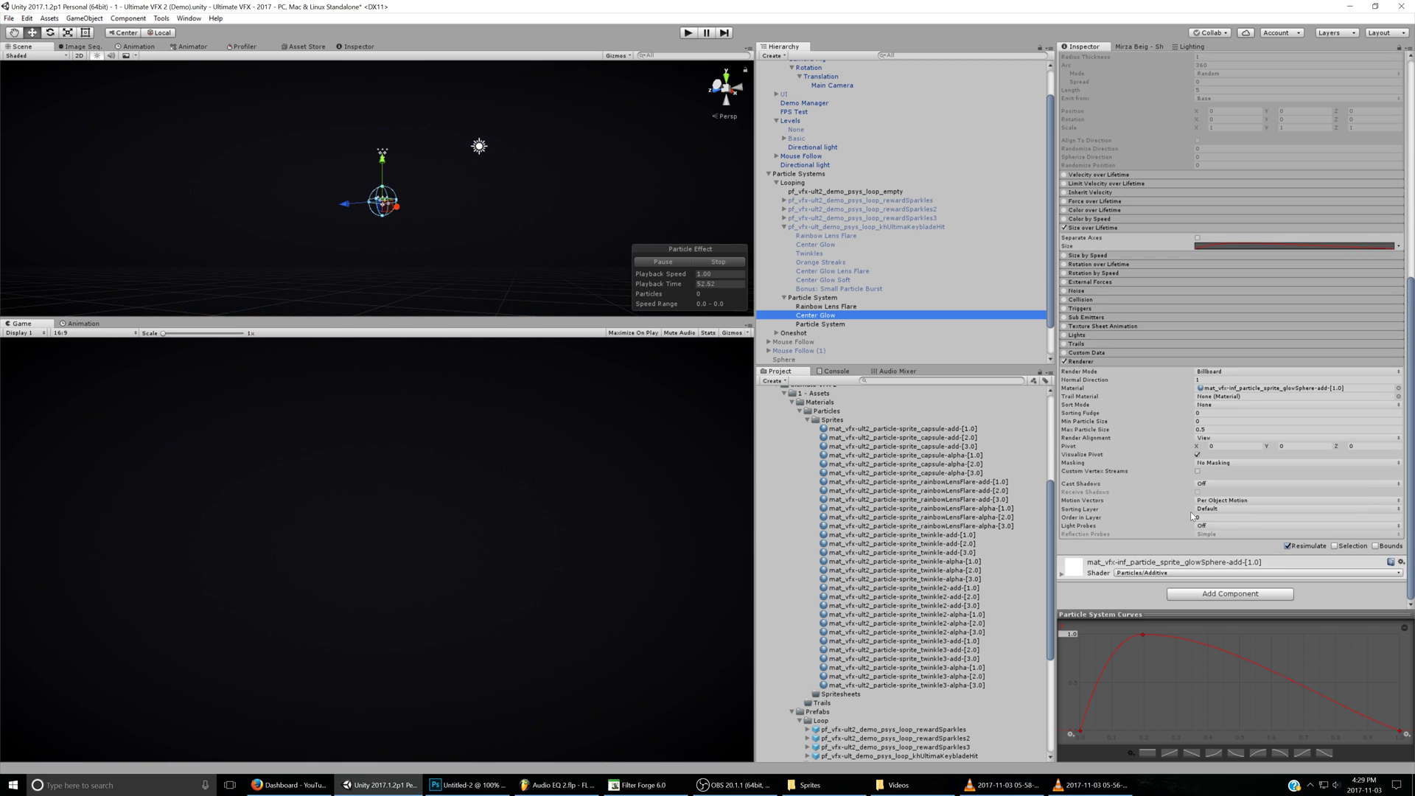
left_click(1084, 566)
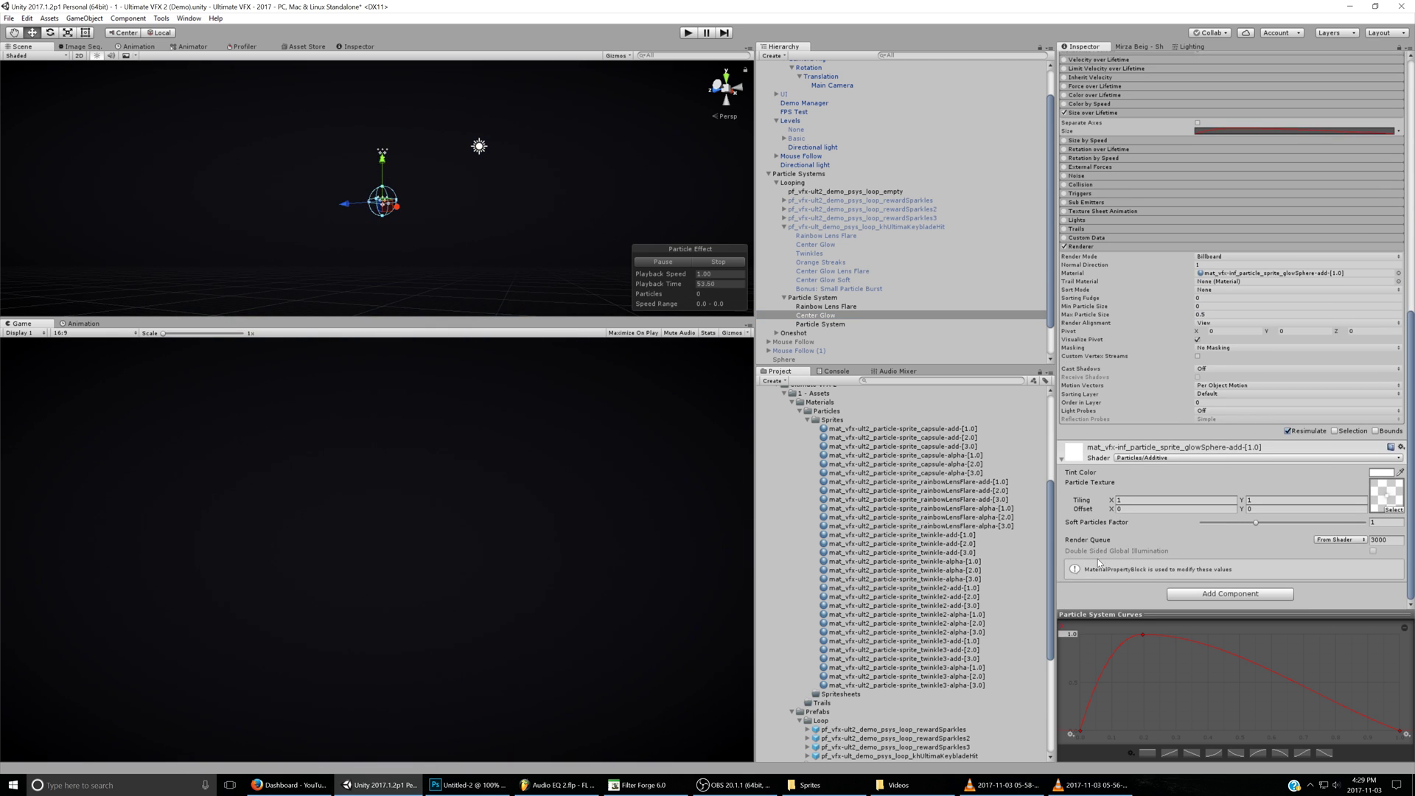
double_click(1388, 488)
scroll(597, 435, "up", 2)
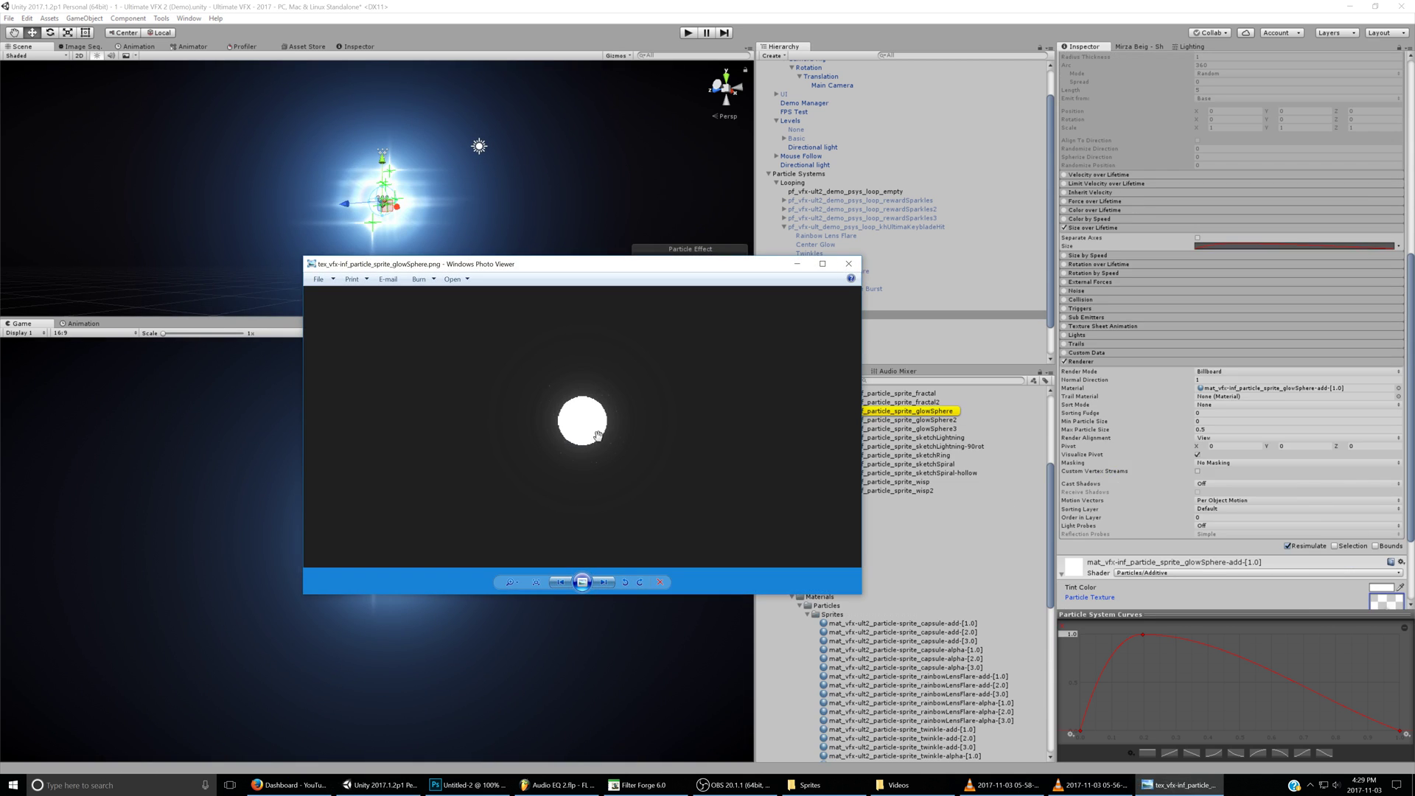
scroll(594, 444, "down", 2)
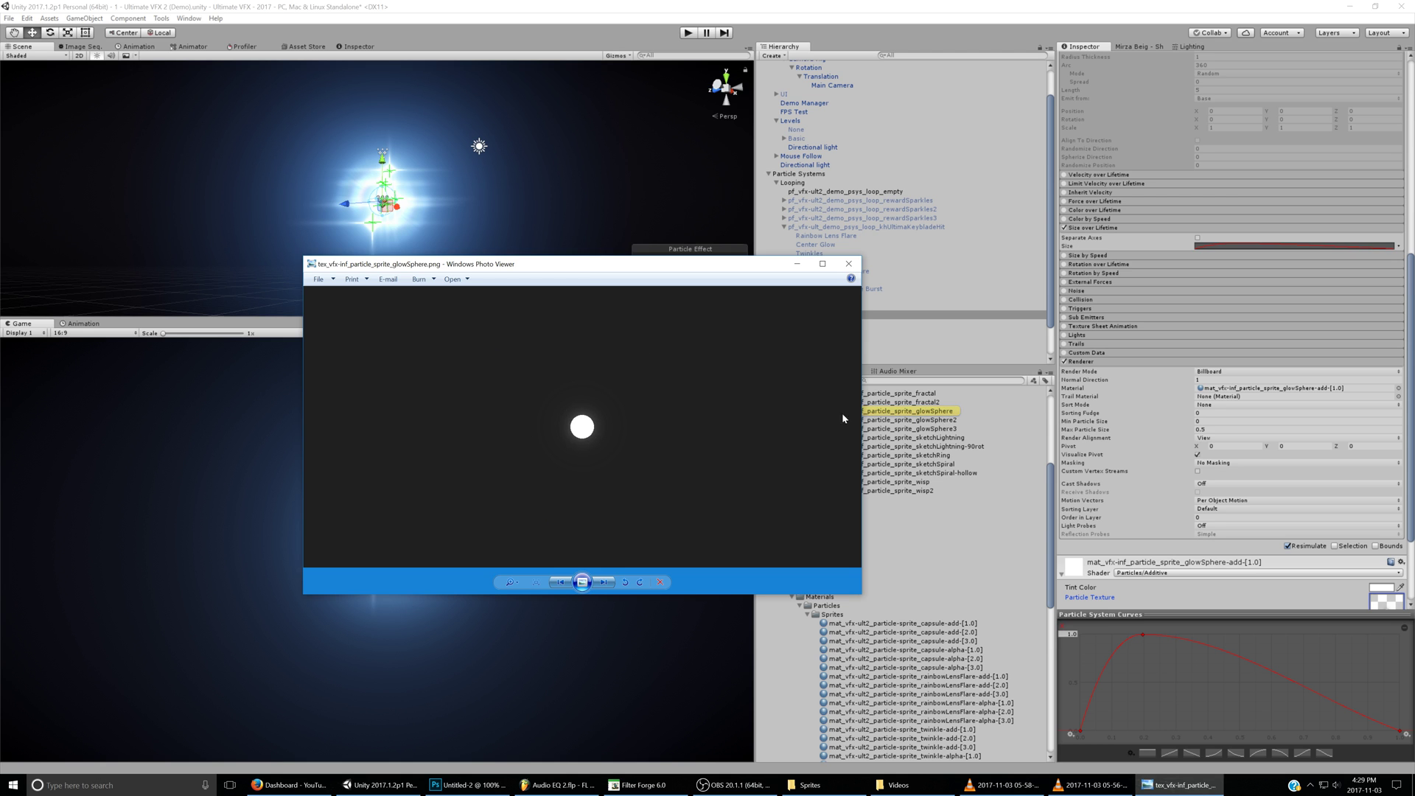
left_click(849, 263)
left_click(1002, 785)
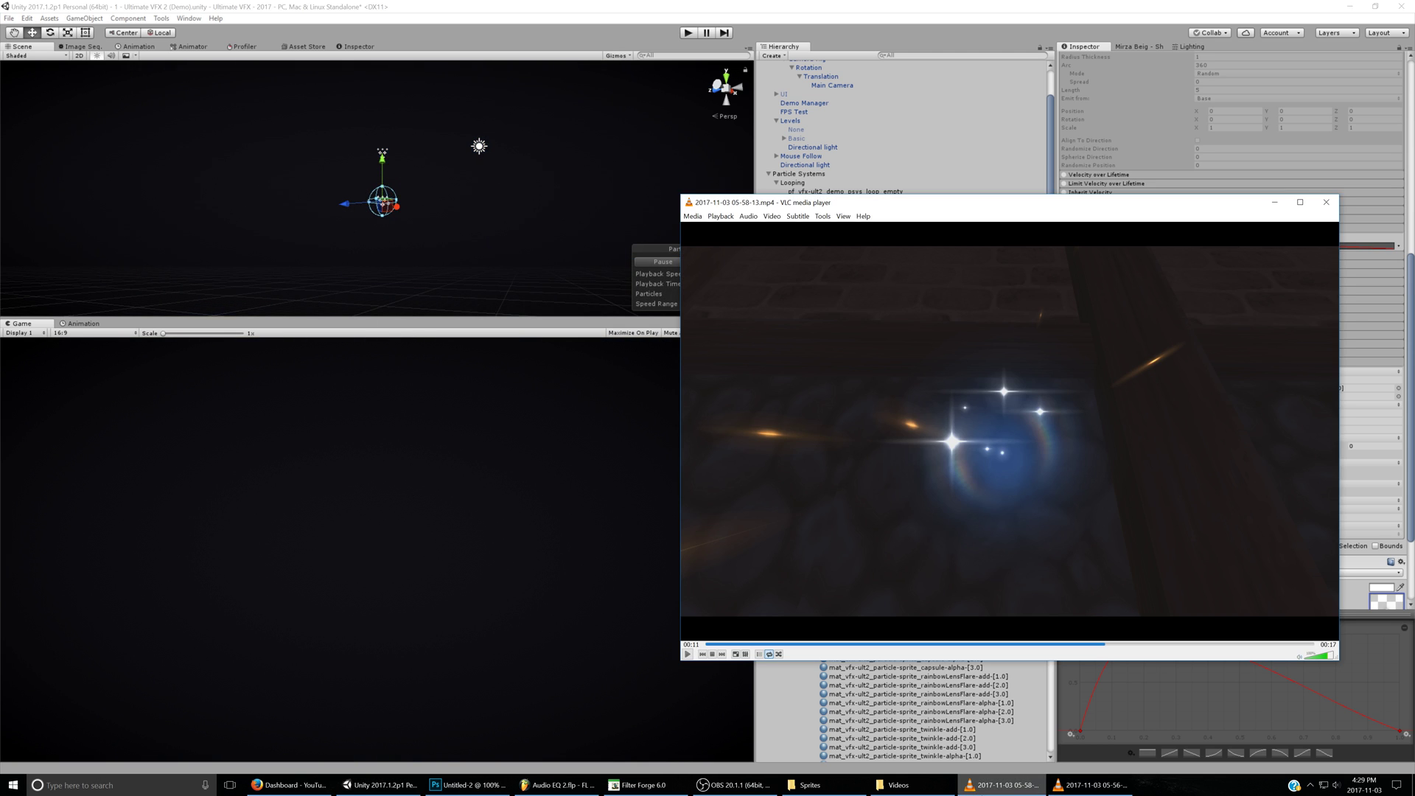
left_click(1274, 202)
double_click(1385, 601)
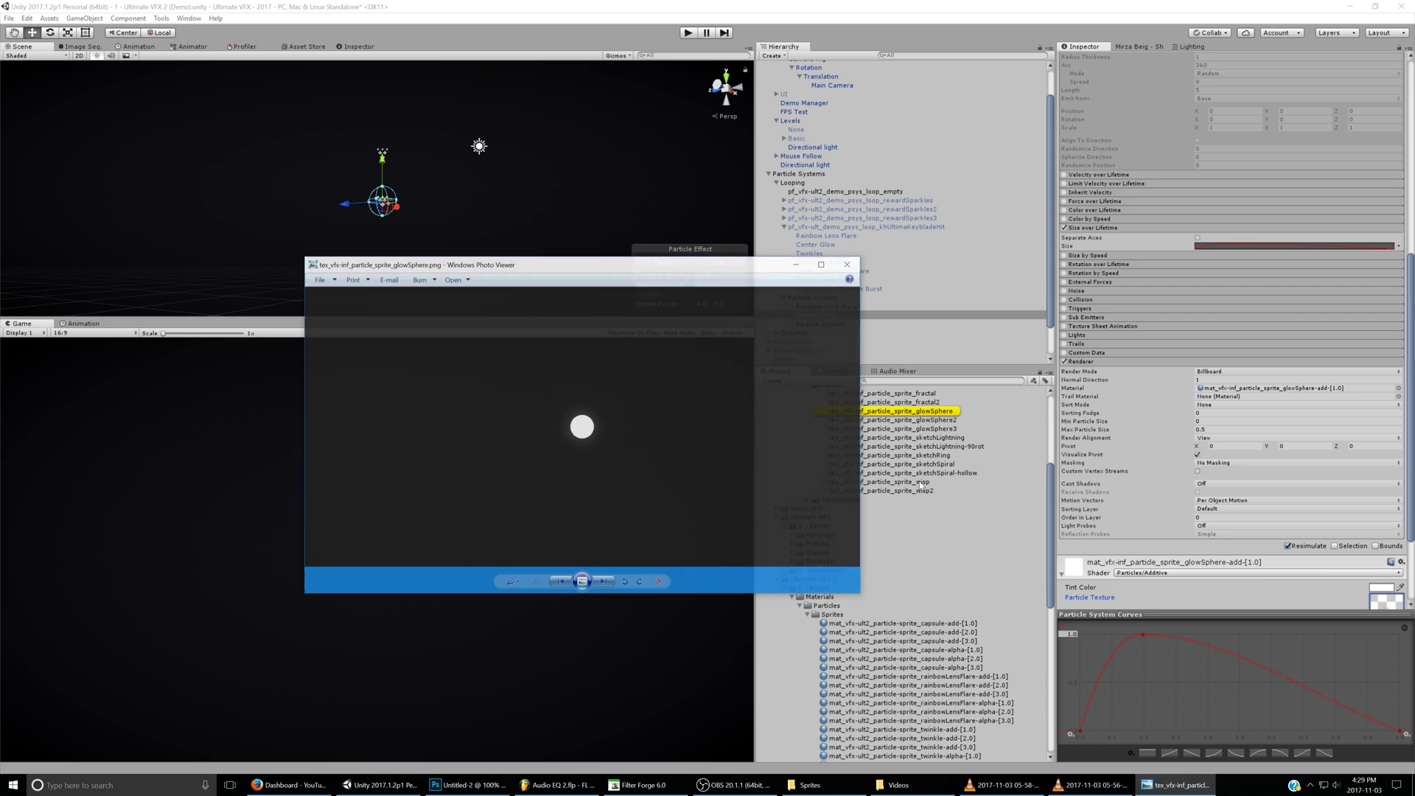
left_click(848, 263)
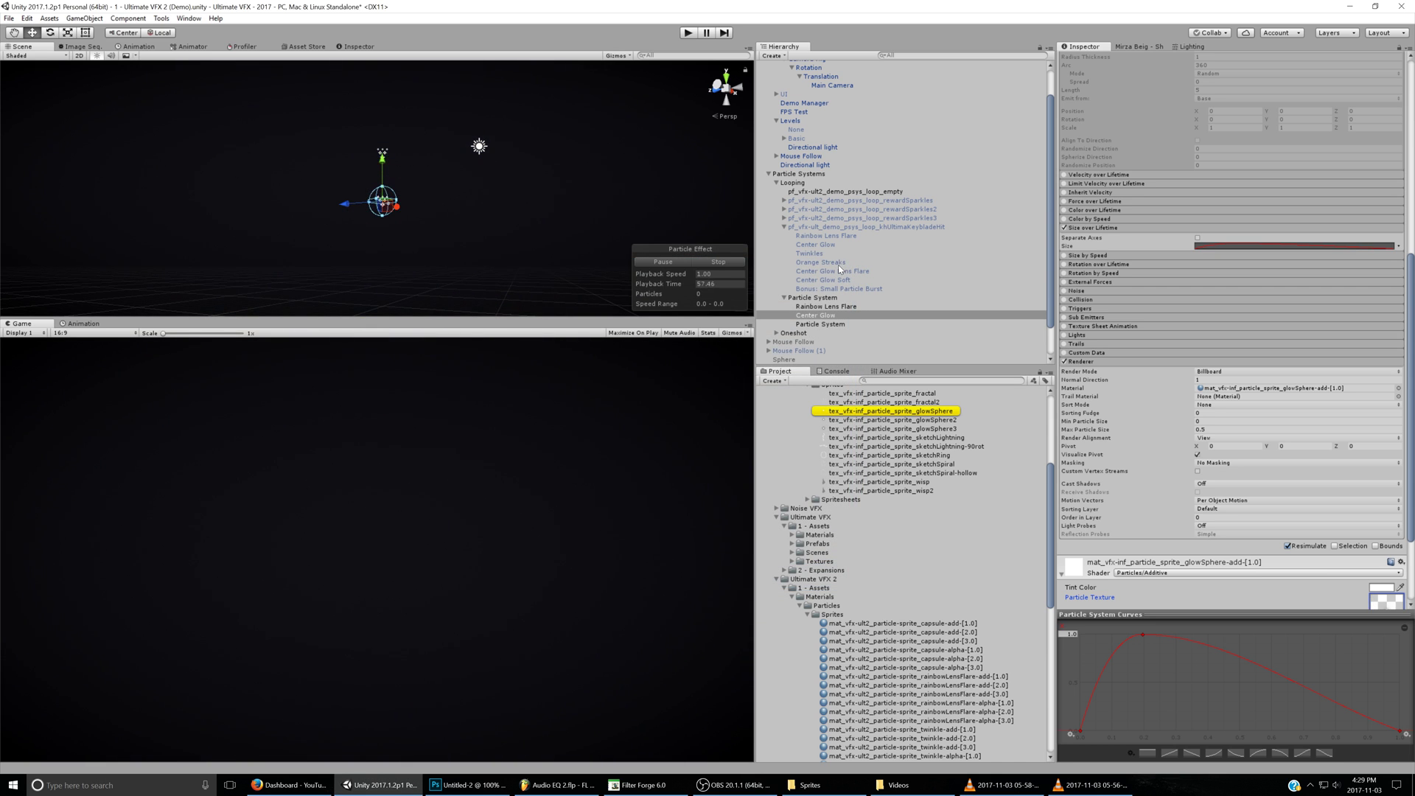
left_click(997, 785)
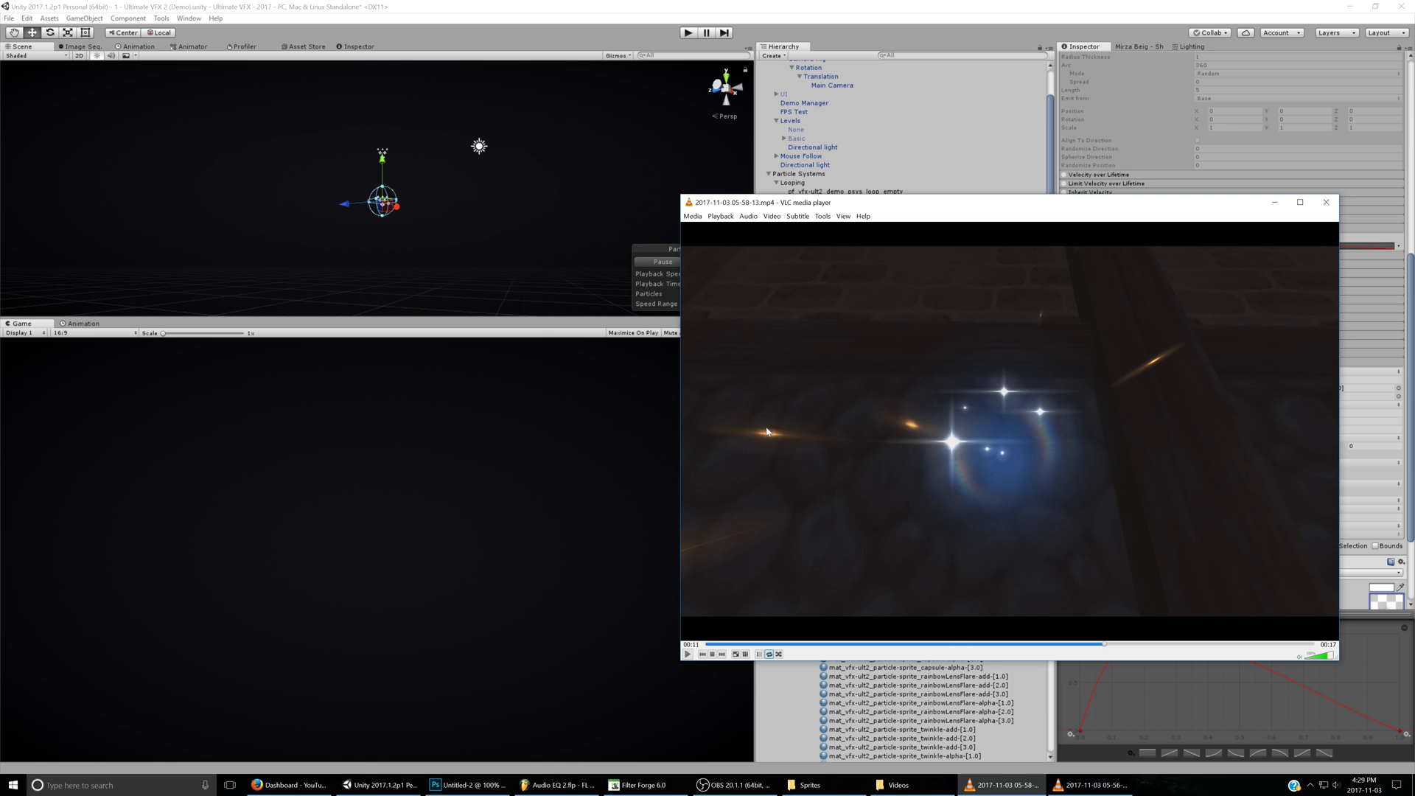
left_click(827, 3)
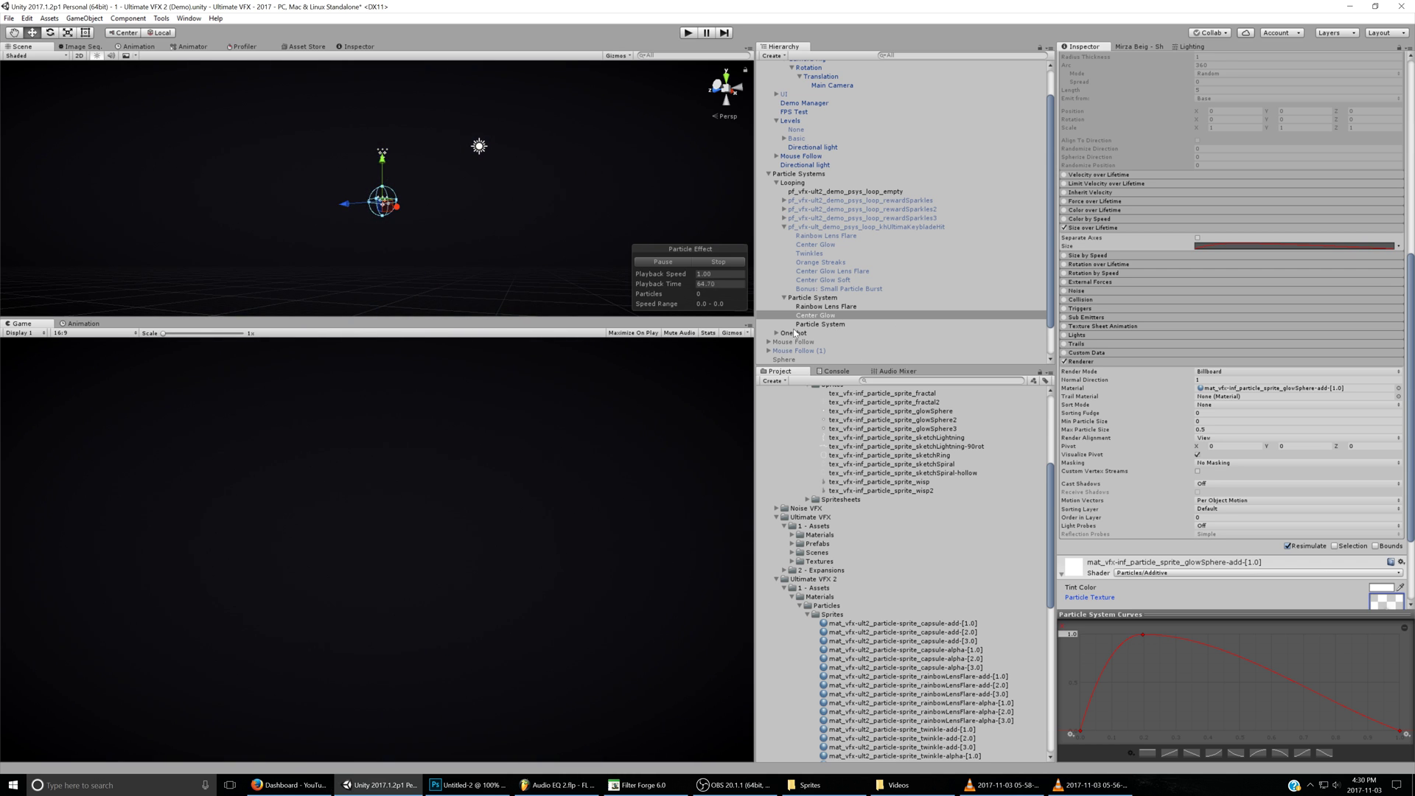
- Rename the new child particle system under Center Glow as Twinkles
left_click(840, 325)
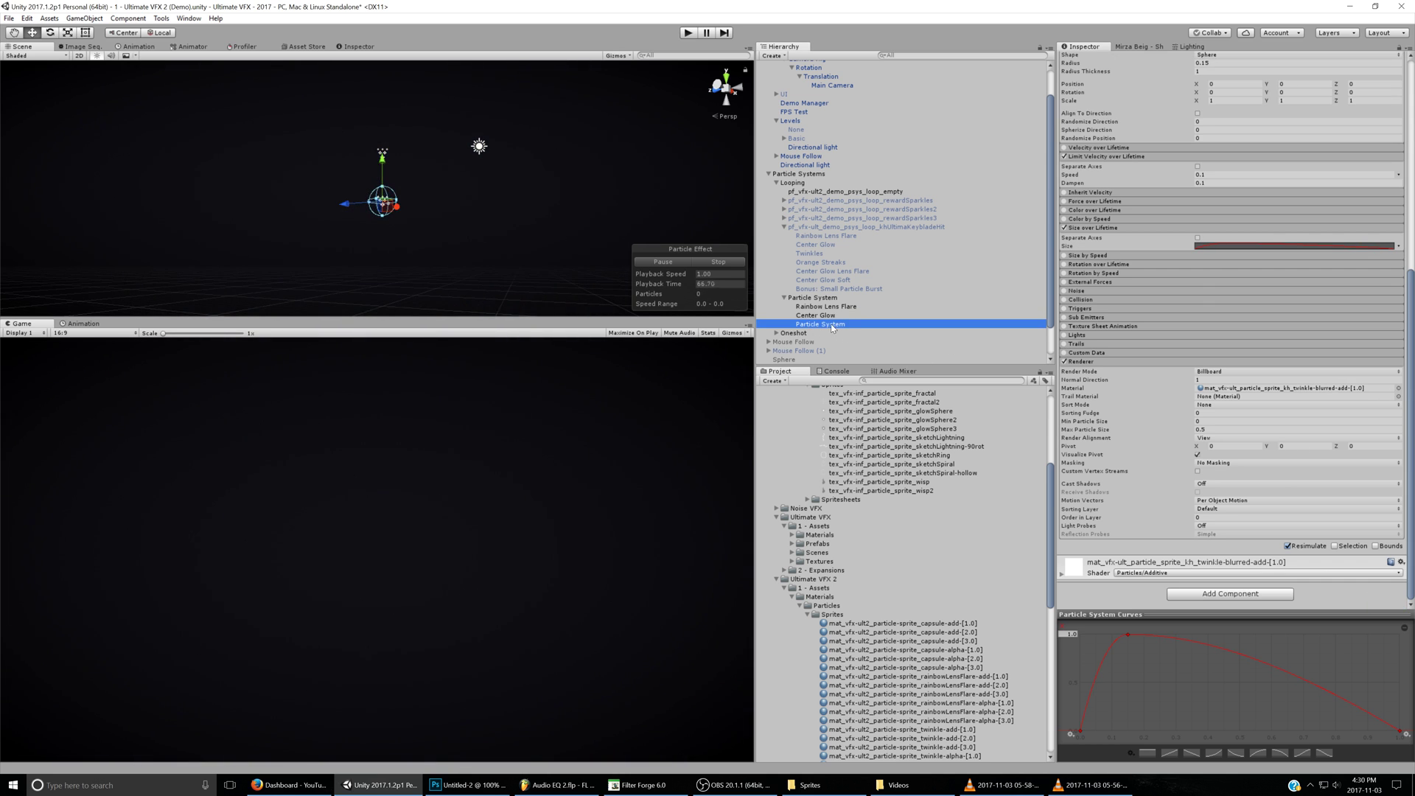
scroll(1135, 221, "up", 11)
left_click(1125, 60)
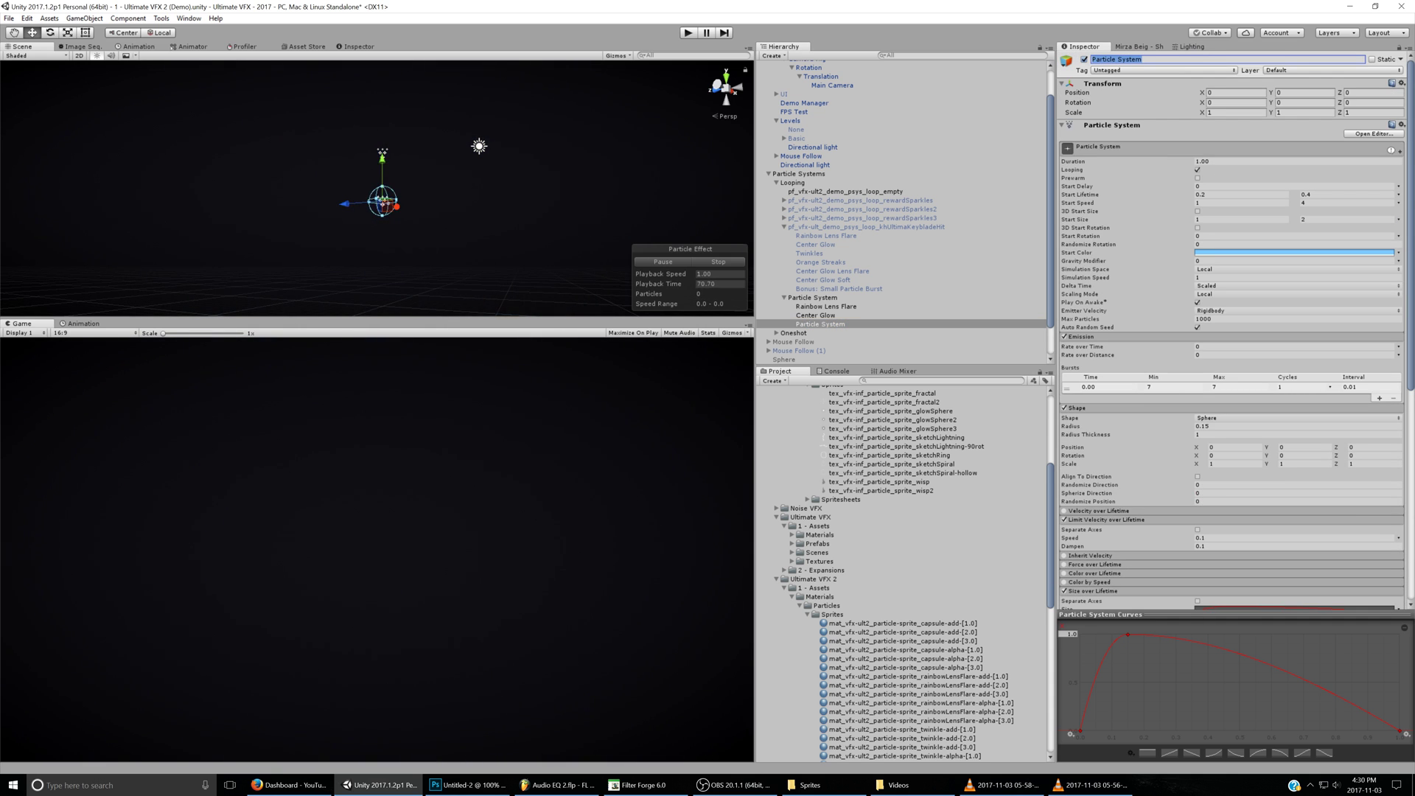
type("Twinkles")
left_click(821, 324, "ctrl")
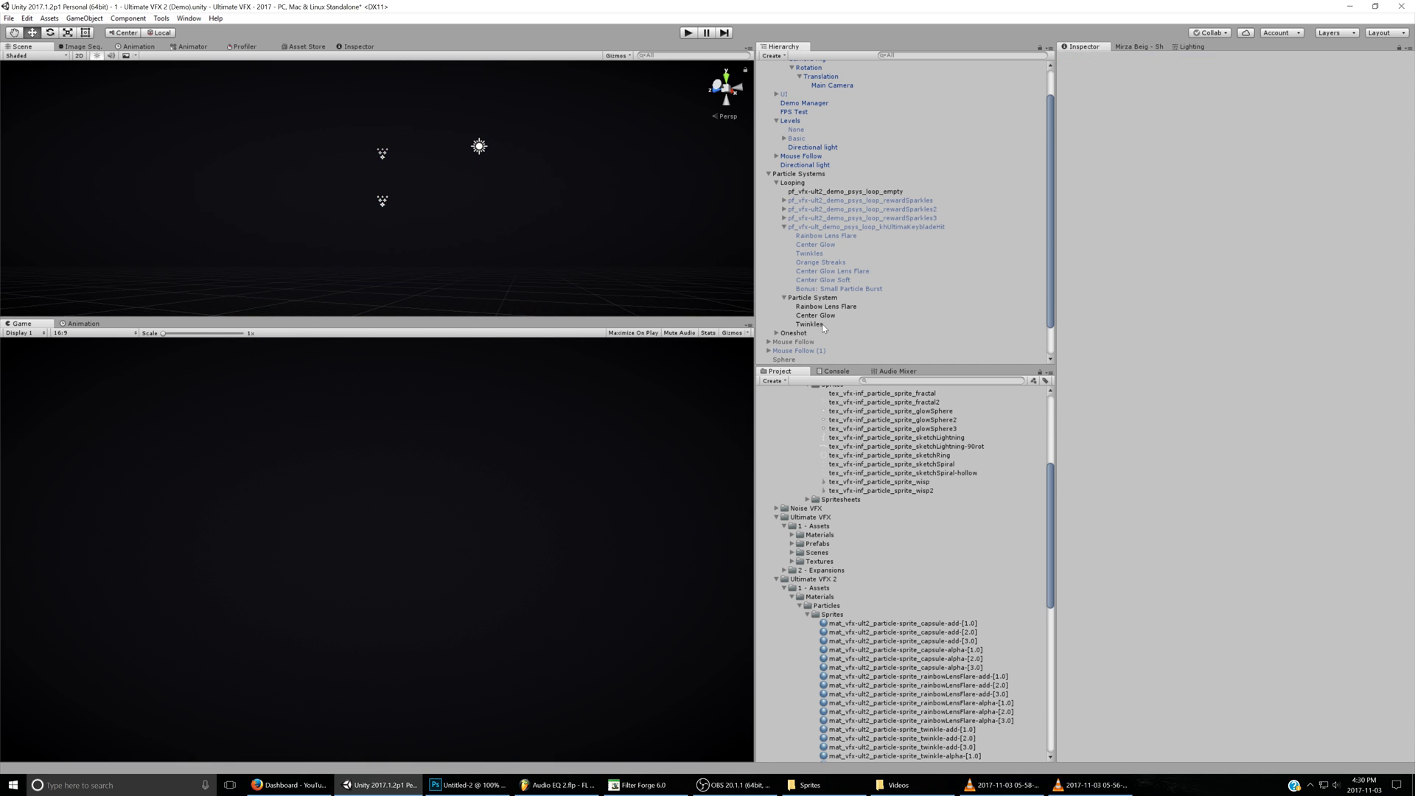
- Duplicate the new Twinkles particle system and name the copy Orange Streaks
left_click(822, 324)
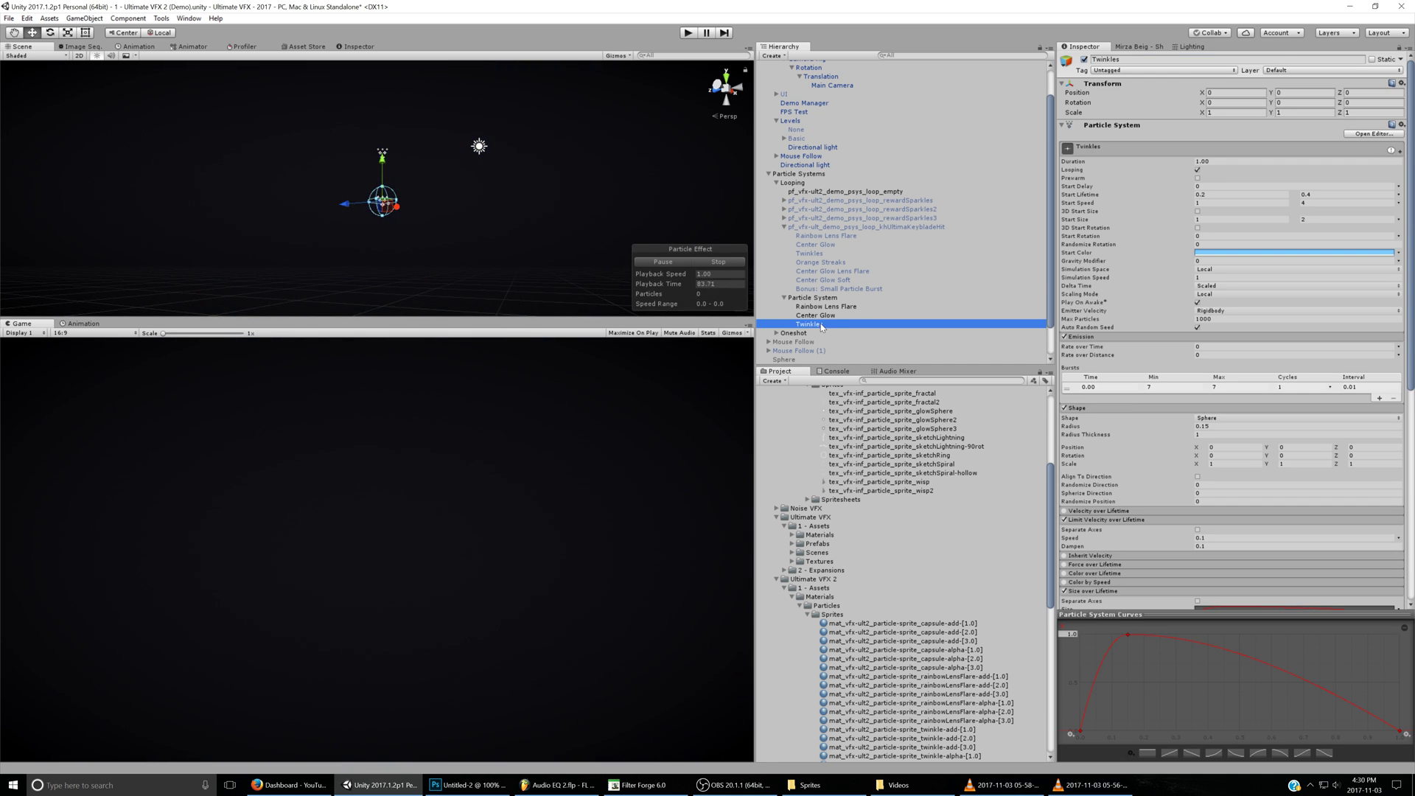
key("ctrl+d")
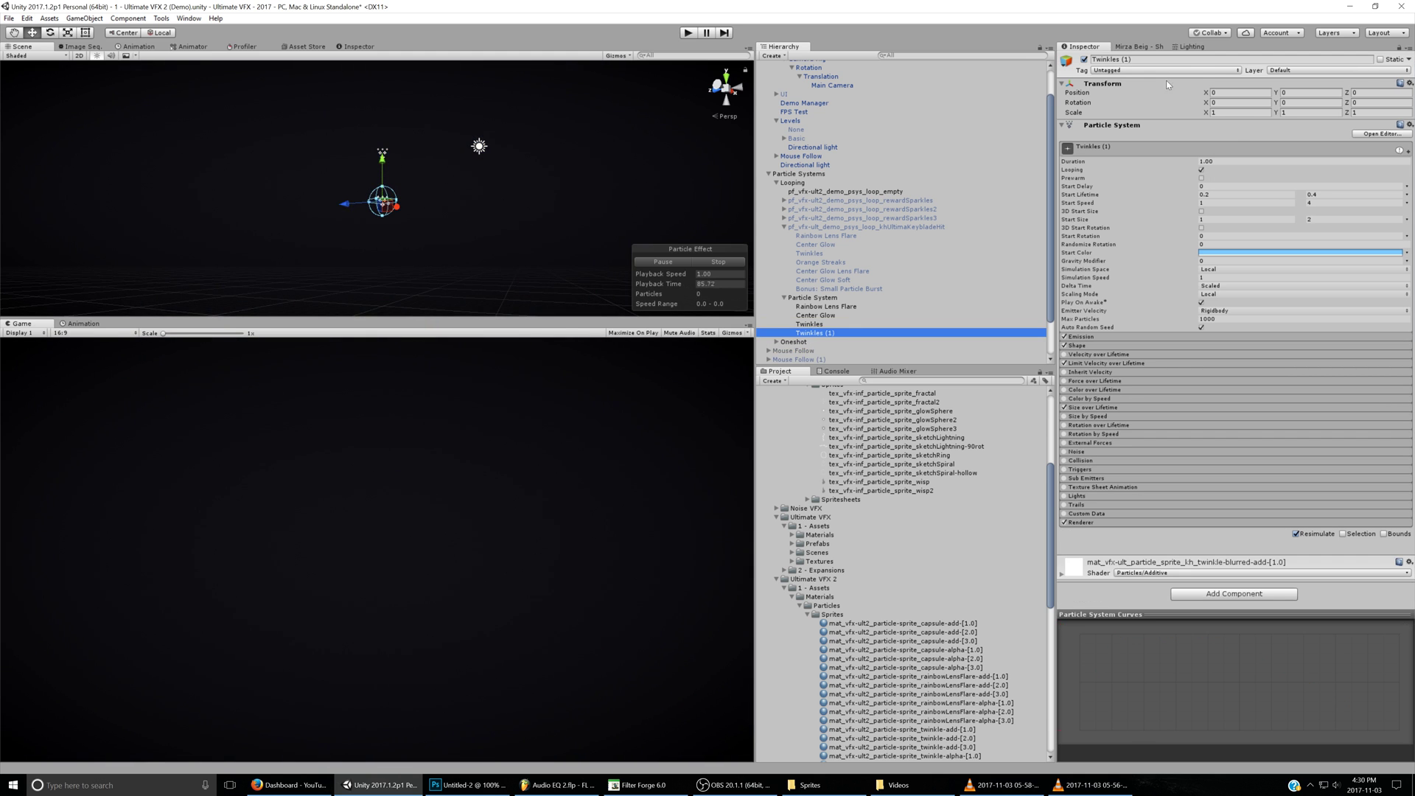
left_click(1172, 59)
type("Orange Streaks")
key("Return")
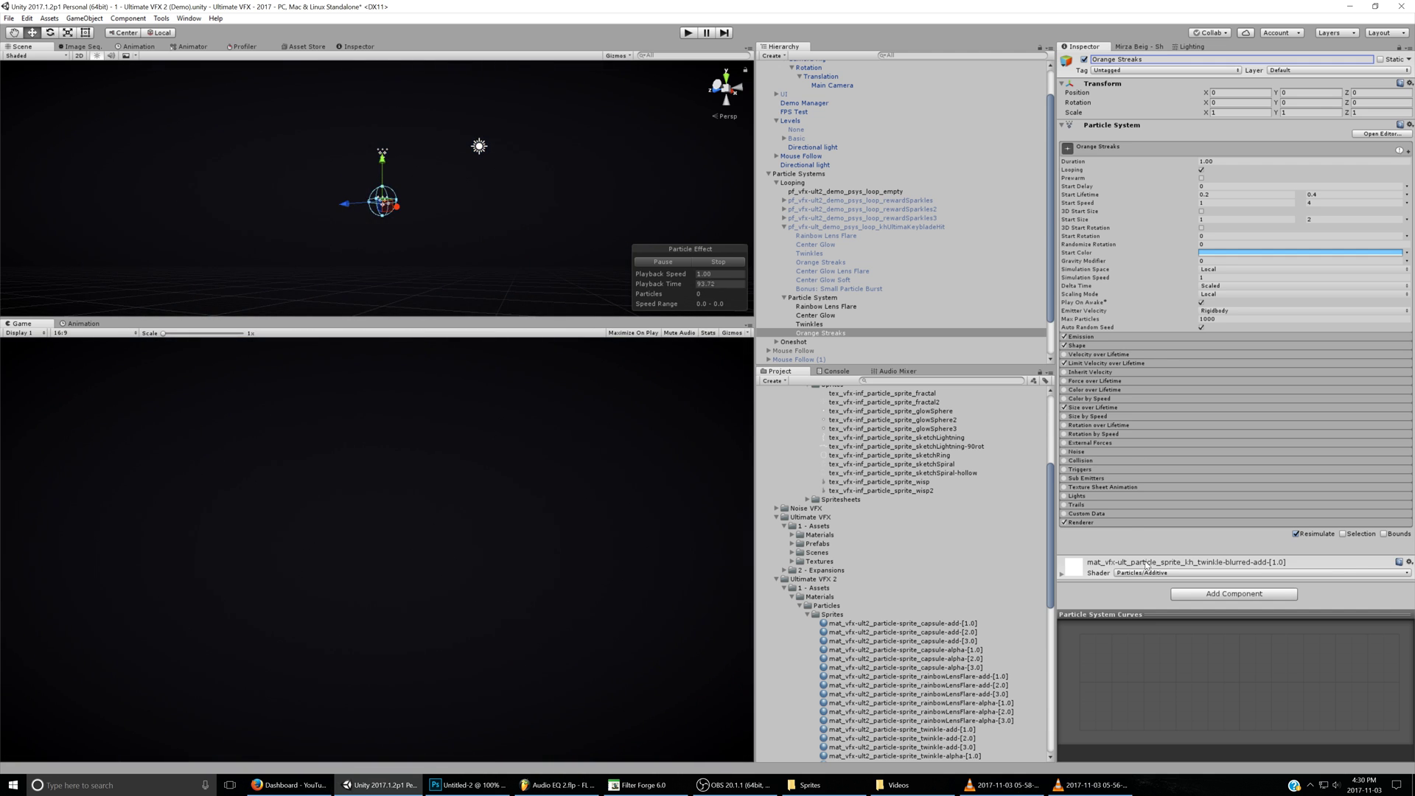
- Assign the material mat_vfx-inf_particle_sprite_glowSphere-add-[1.0] to the Orange Streaks renderer
left_click(1113, 521)
left_click(1399, 549)
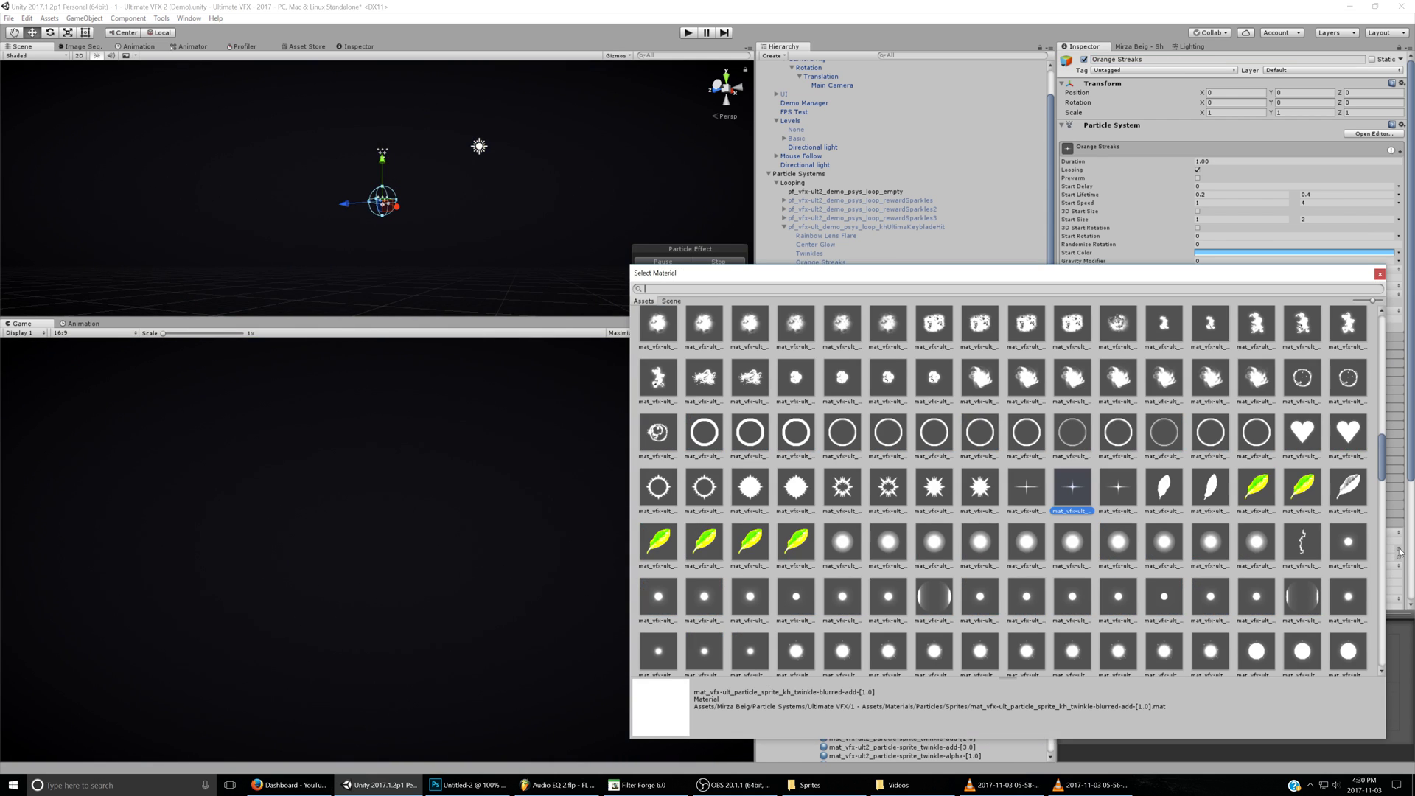
type("glow")
left_click(706, 335)
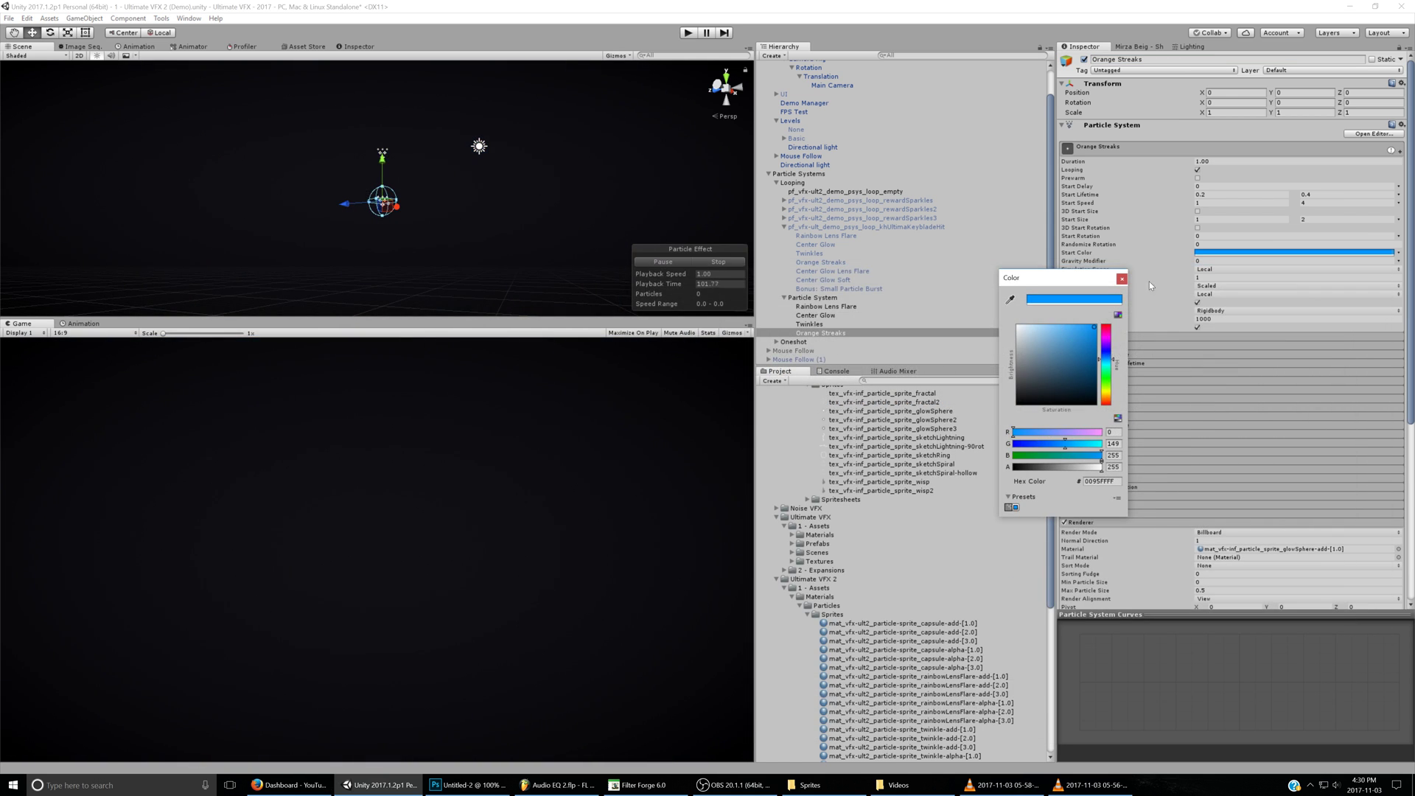
- Change the Orange Streaks Start Color to a fully saturated orange
left_click(1106, 399)
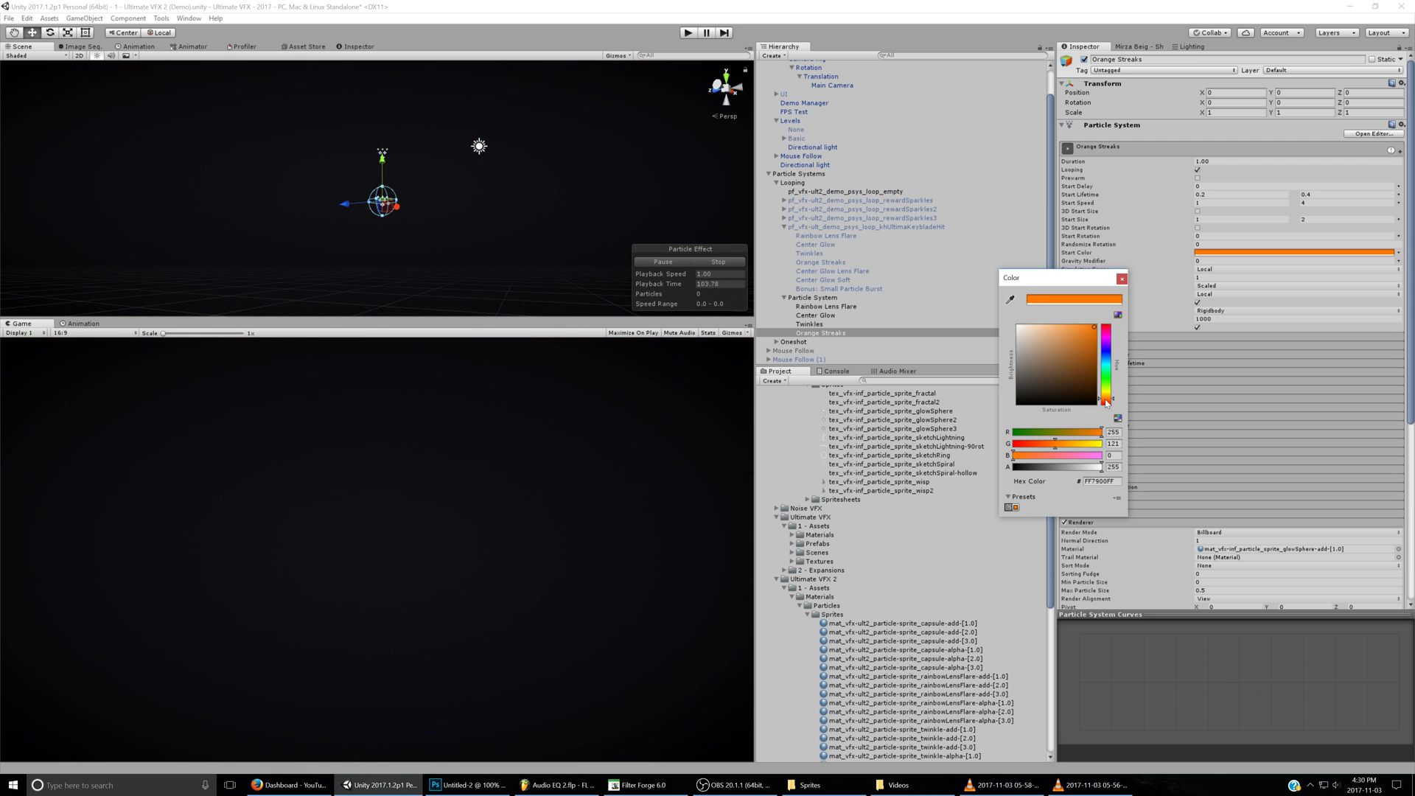
left_click_drag(1106, 399, 1106, 401)
left_click(1122, 278)
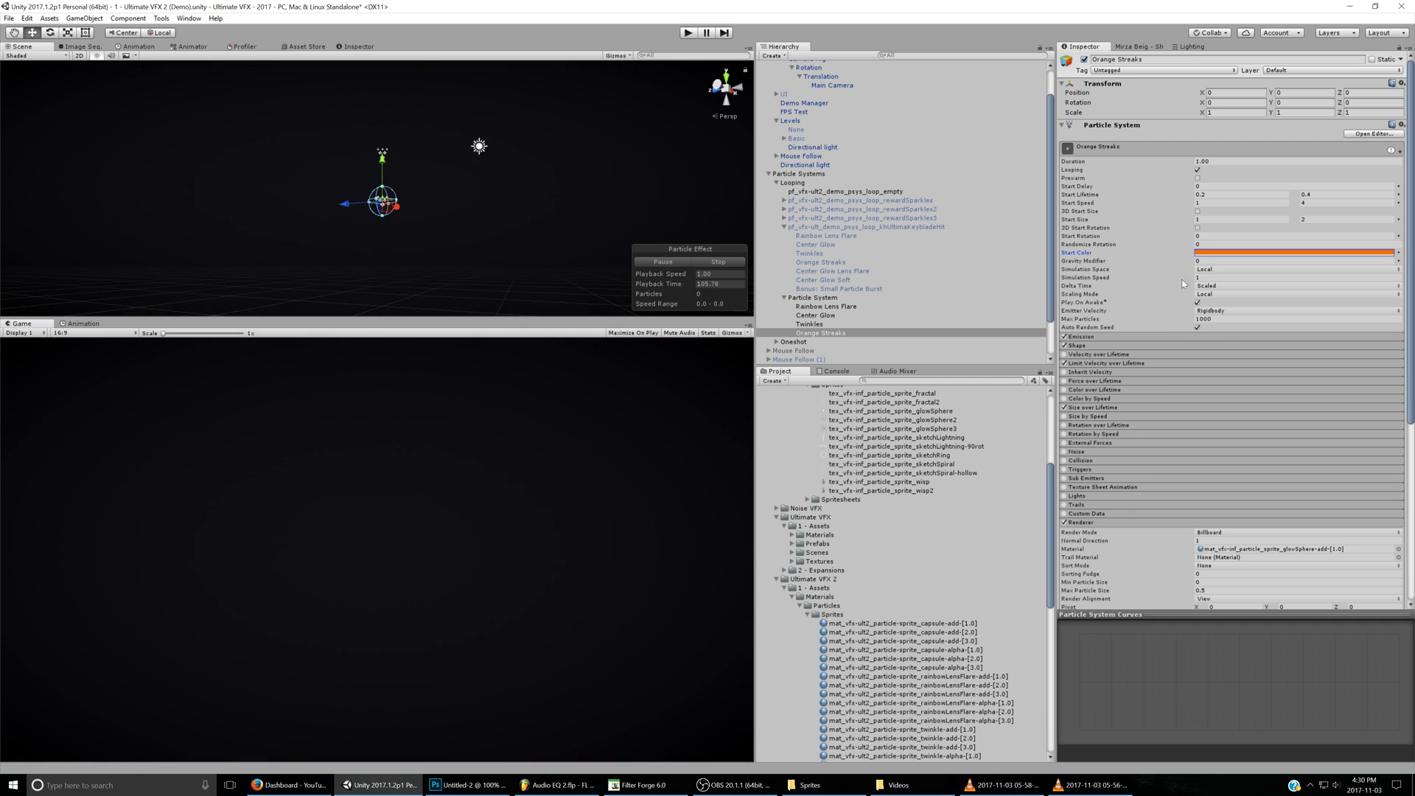
- Set the Orange Streaks Render Mode to Stretched Billboard with a Length Scale of -8
scroll(1171, 262, "down", 3)
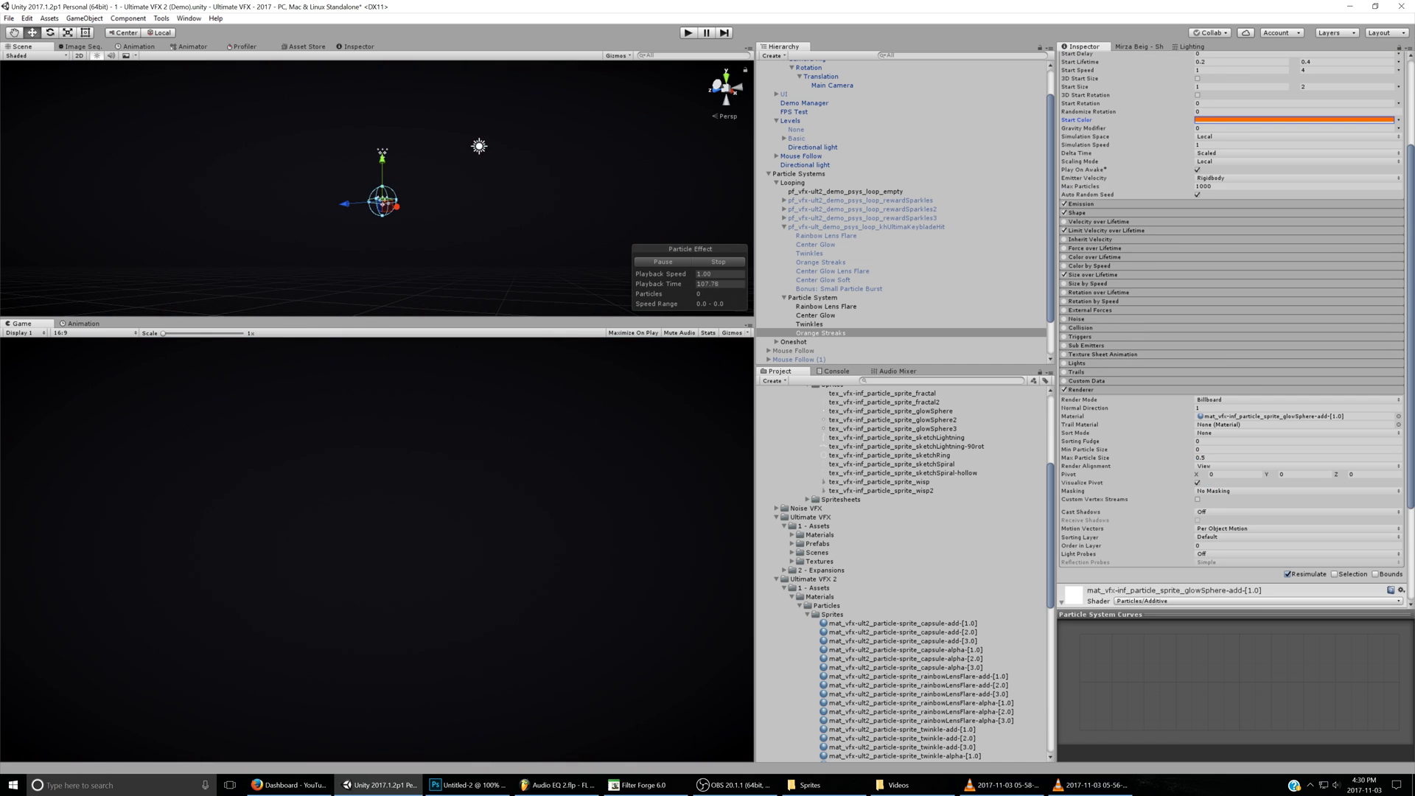
left_click(1225, 401)
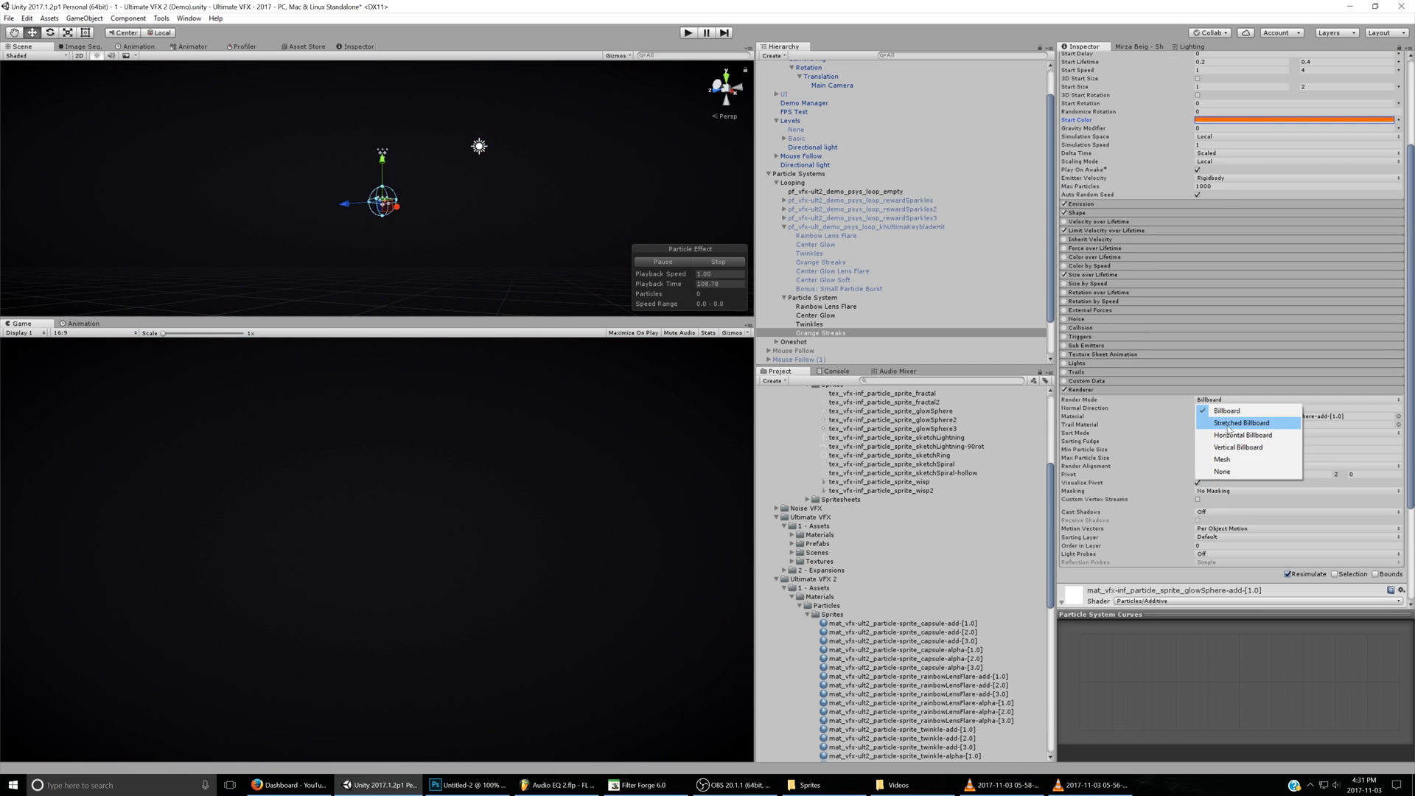
left_click(1228, 424)
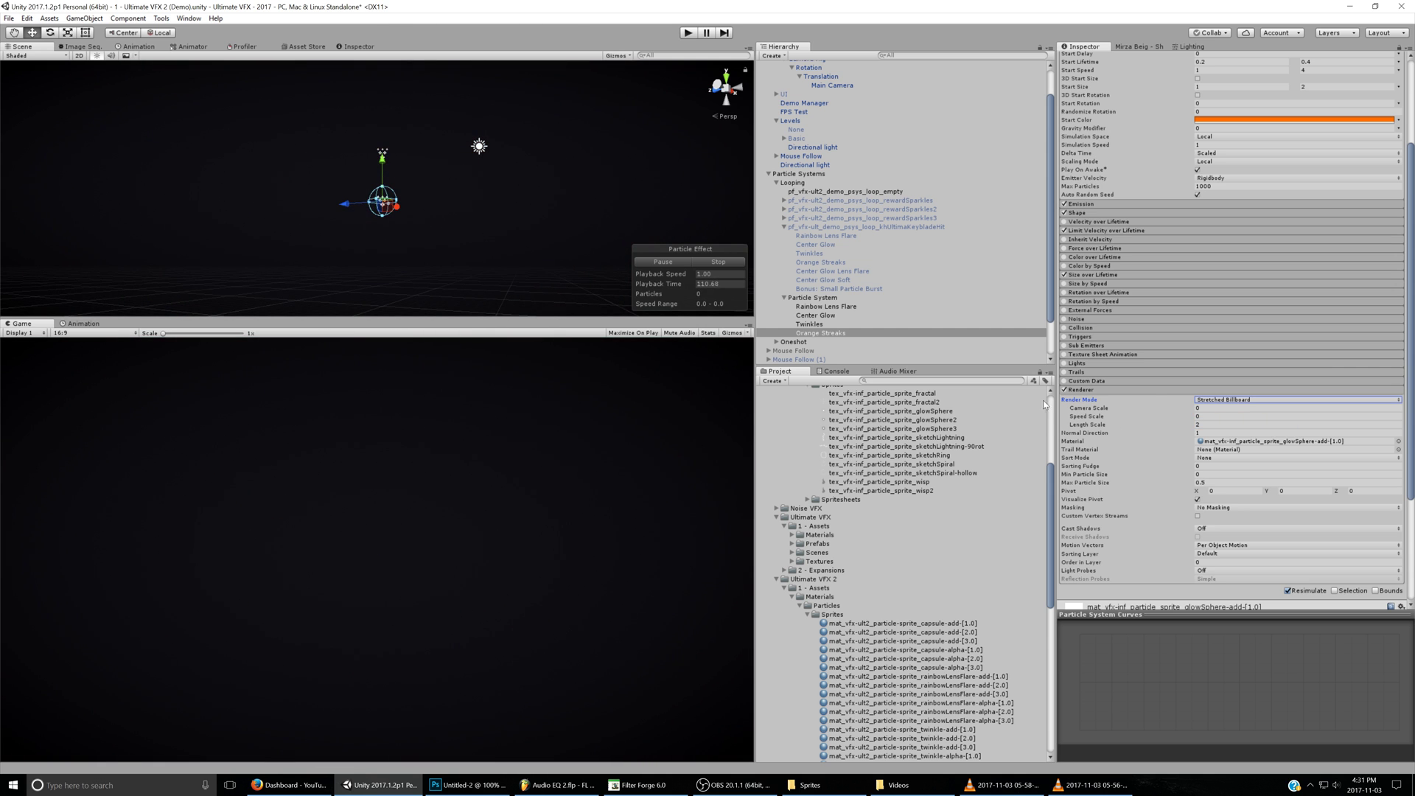
left_click(1202, 425)
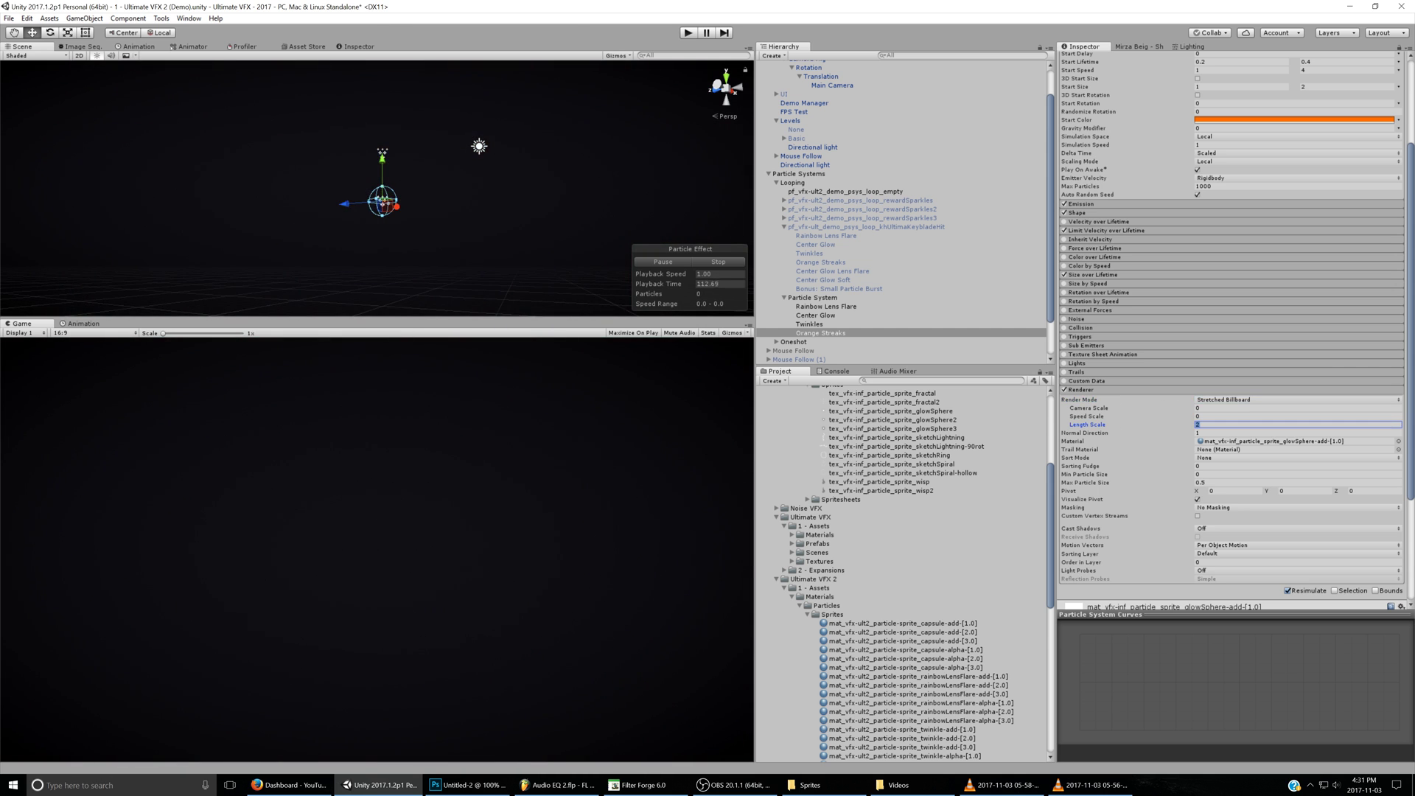
type("-8")
key("Return")
- Pause the particle preview at playback time 0.31 and set the Orange Streaks renderer's Pivot Y to -0.08
left_click(683, 263)
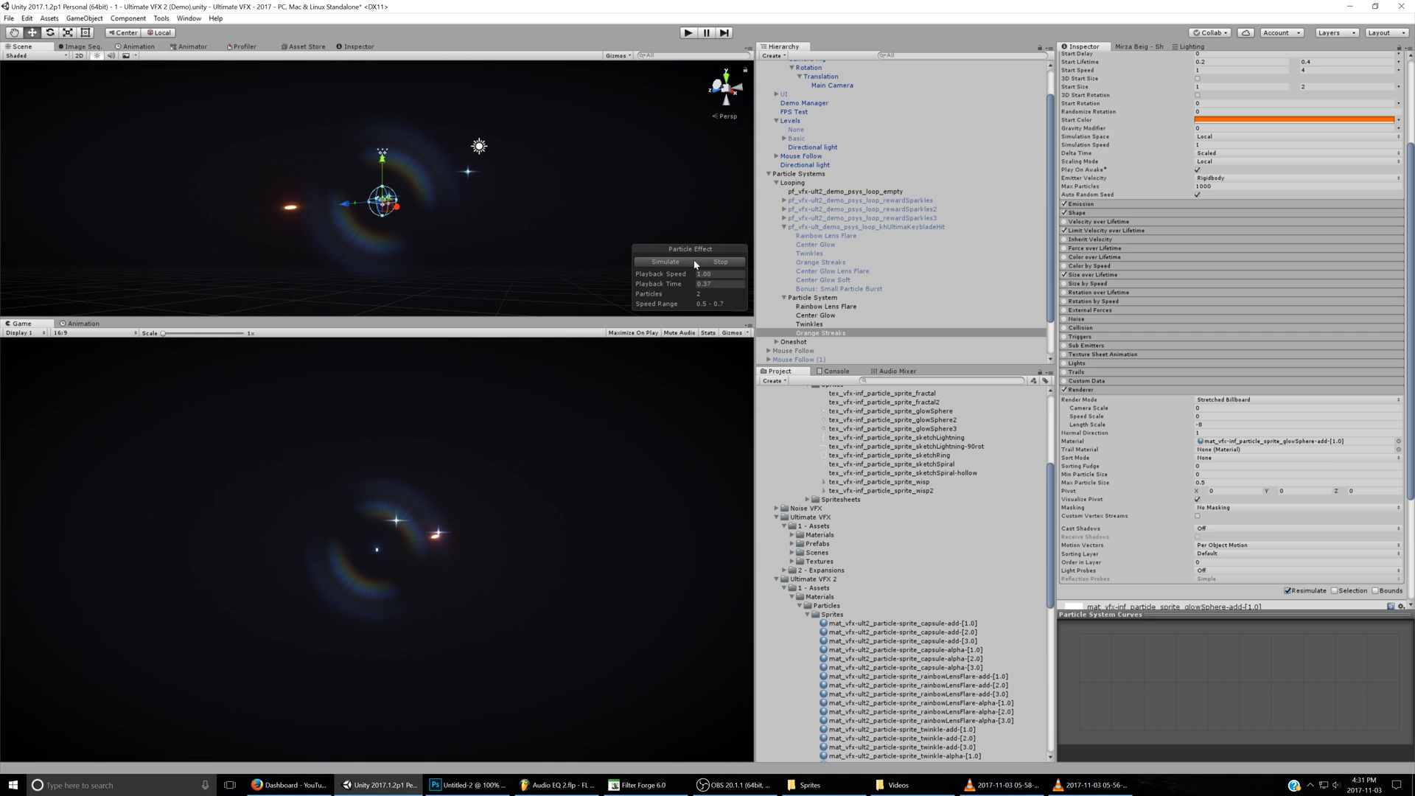
mouse_move(675, 285)
left_mouse_down()
mouse_move(642, 290)
mouse_move(656, 287)
left_mouse_up()
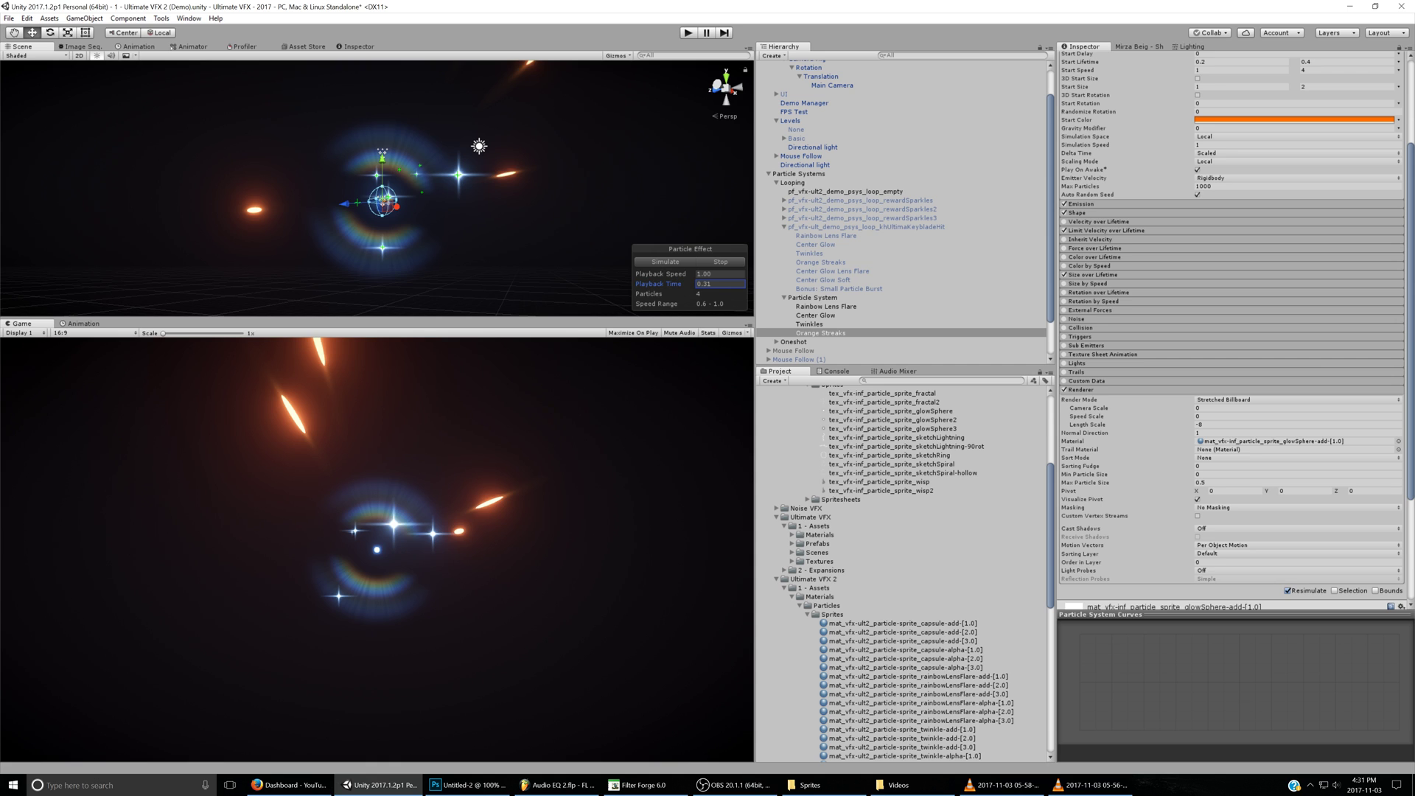
left_click_drag(1276, 492, 1269, 492)
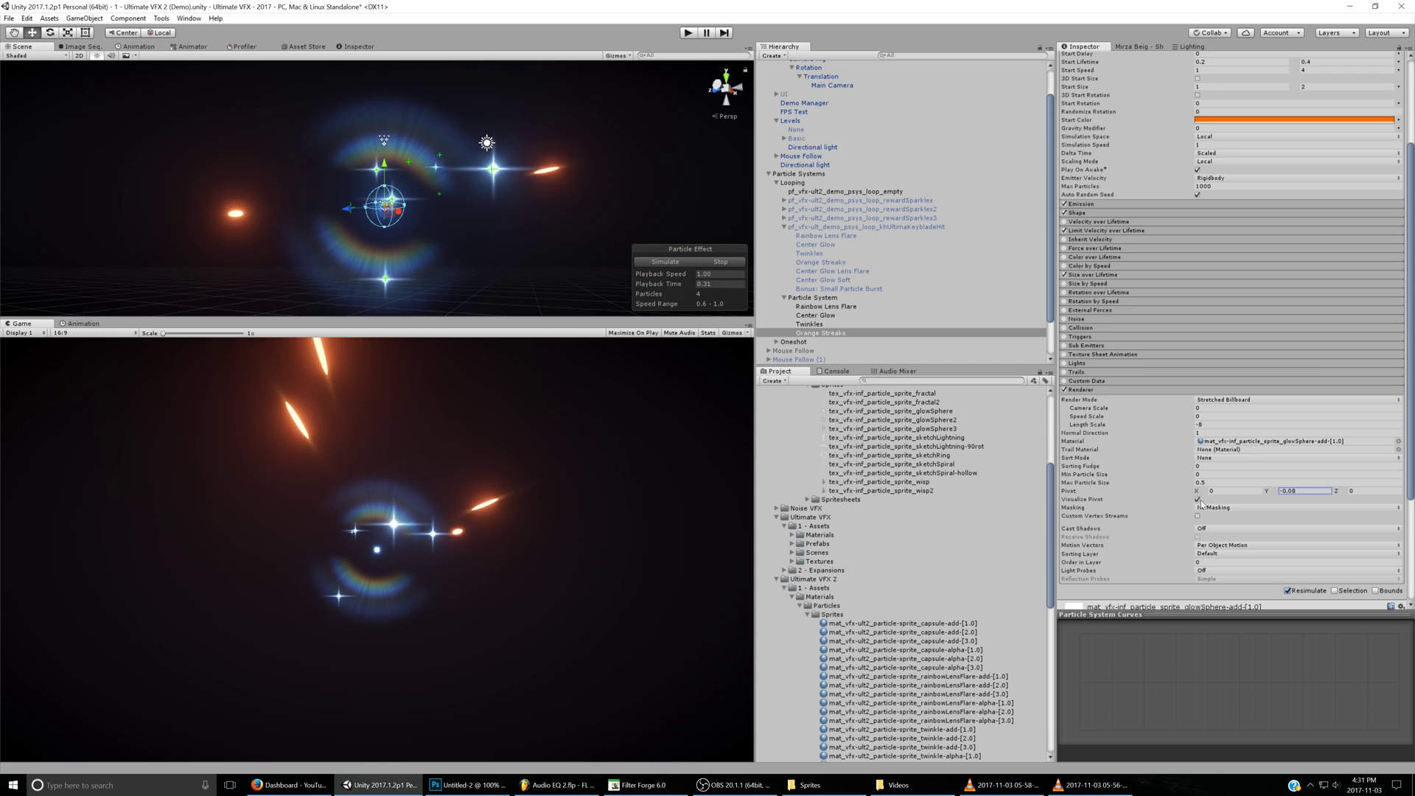
left_click_drag(404, 149, 443, 250, "alt")
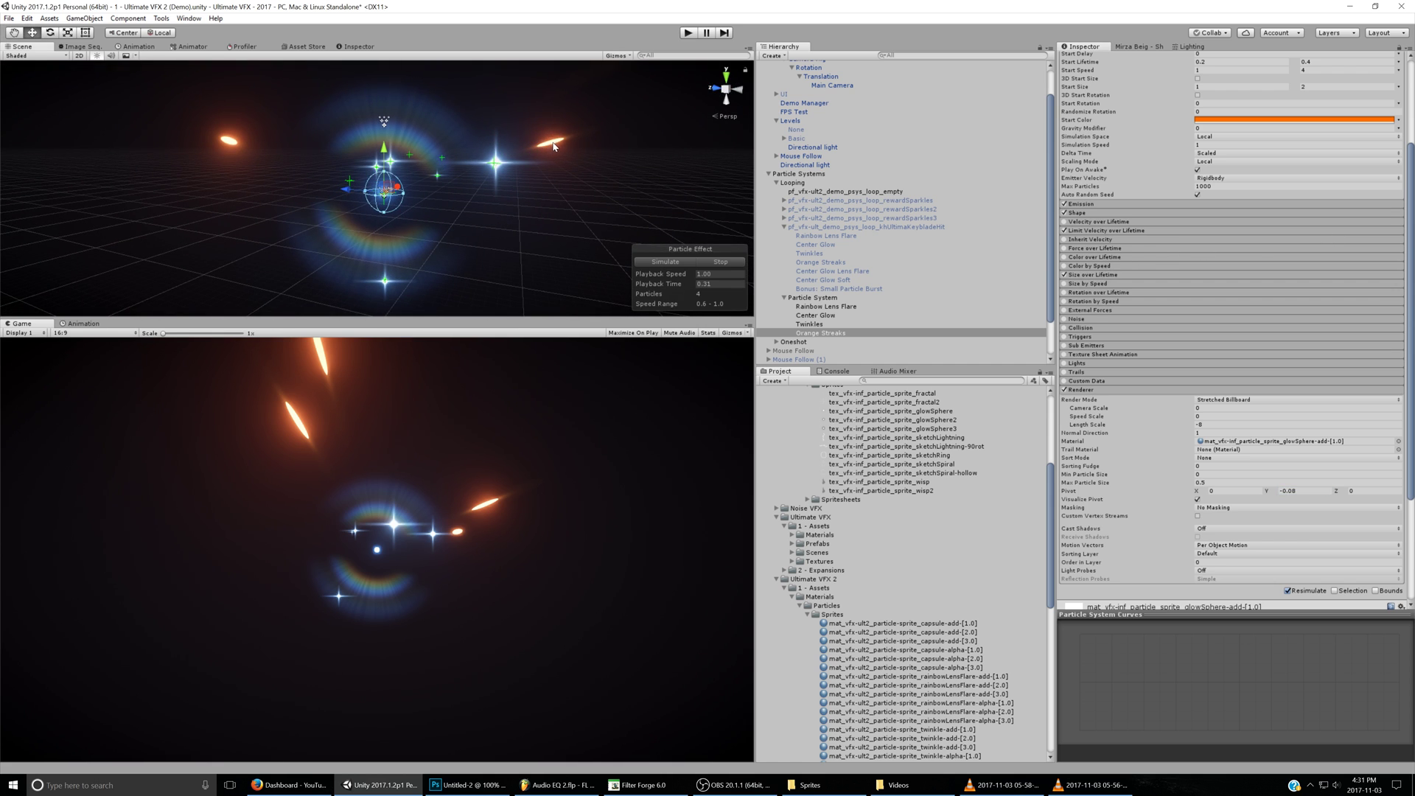
- Set the Orange Streaks renderer's Pivot Y to -2.03, inspect the streaks from several angles and replay the effect
left_click_drag(1269, 492, 1232, 493)
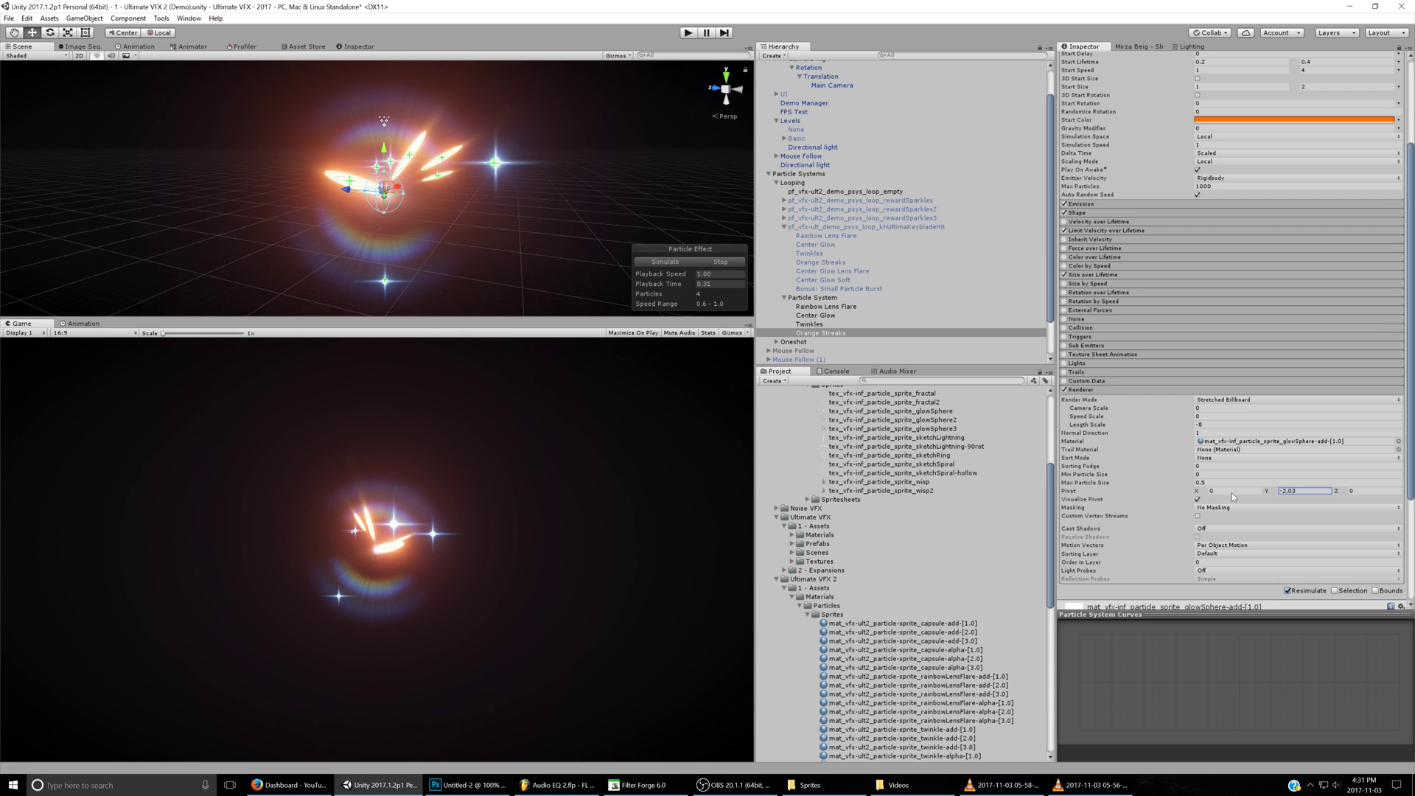
left_click_drag(447, 213, 626, 203, "alt")
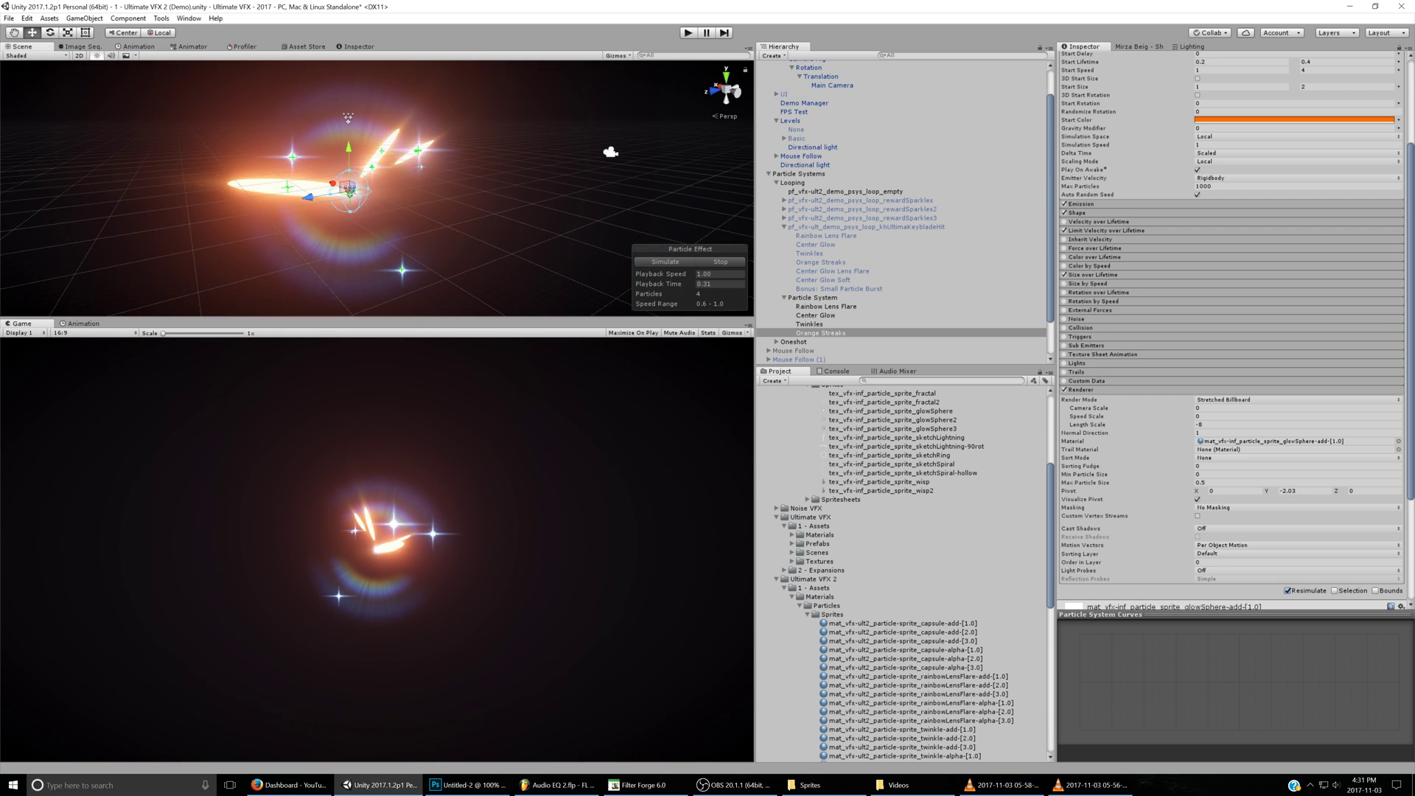
left_click_drag(453, 227, 335, 191, "alt")
scroll(1231, 332, "up", 3)
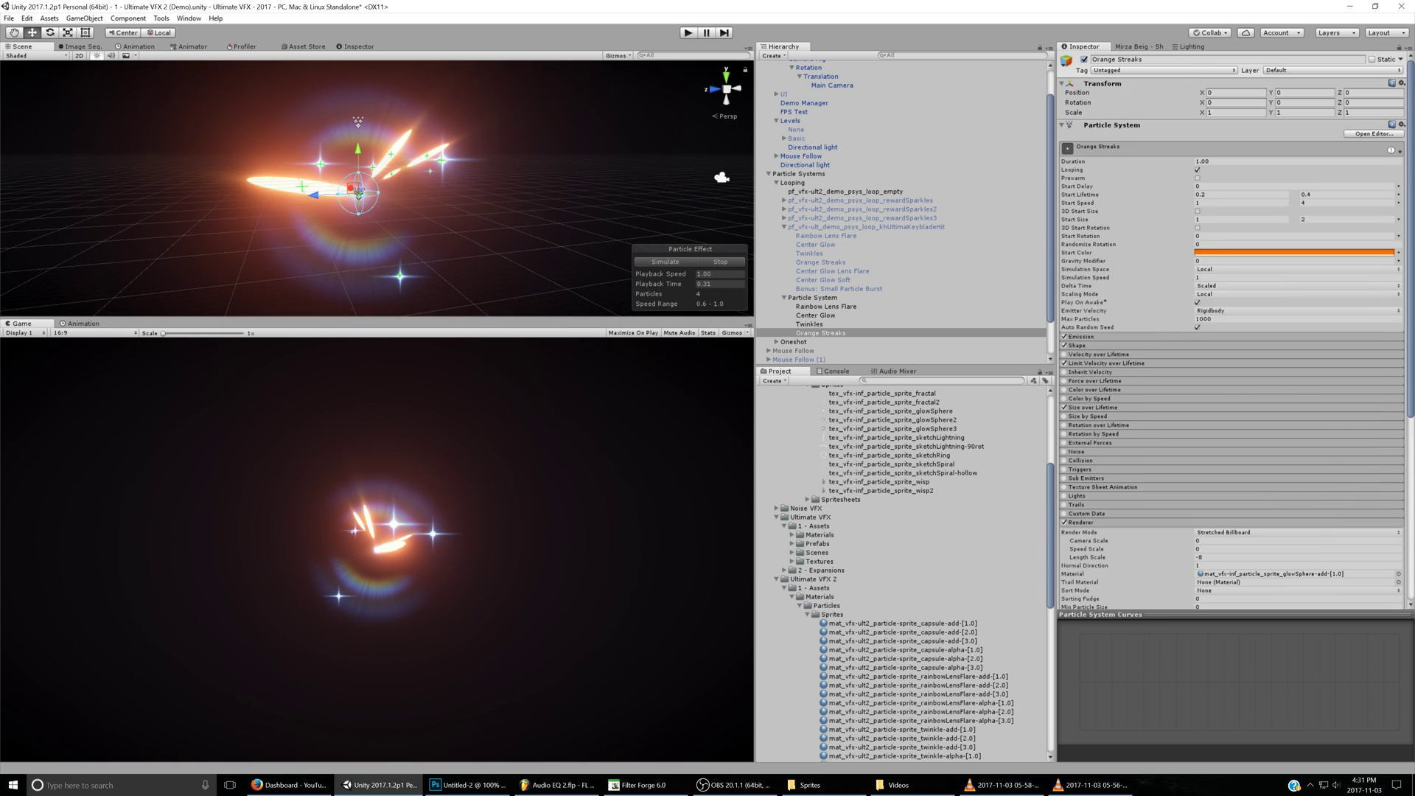
left_click(719, 261)
left_click(665, 261)
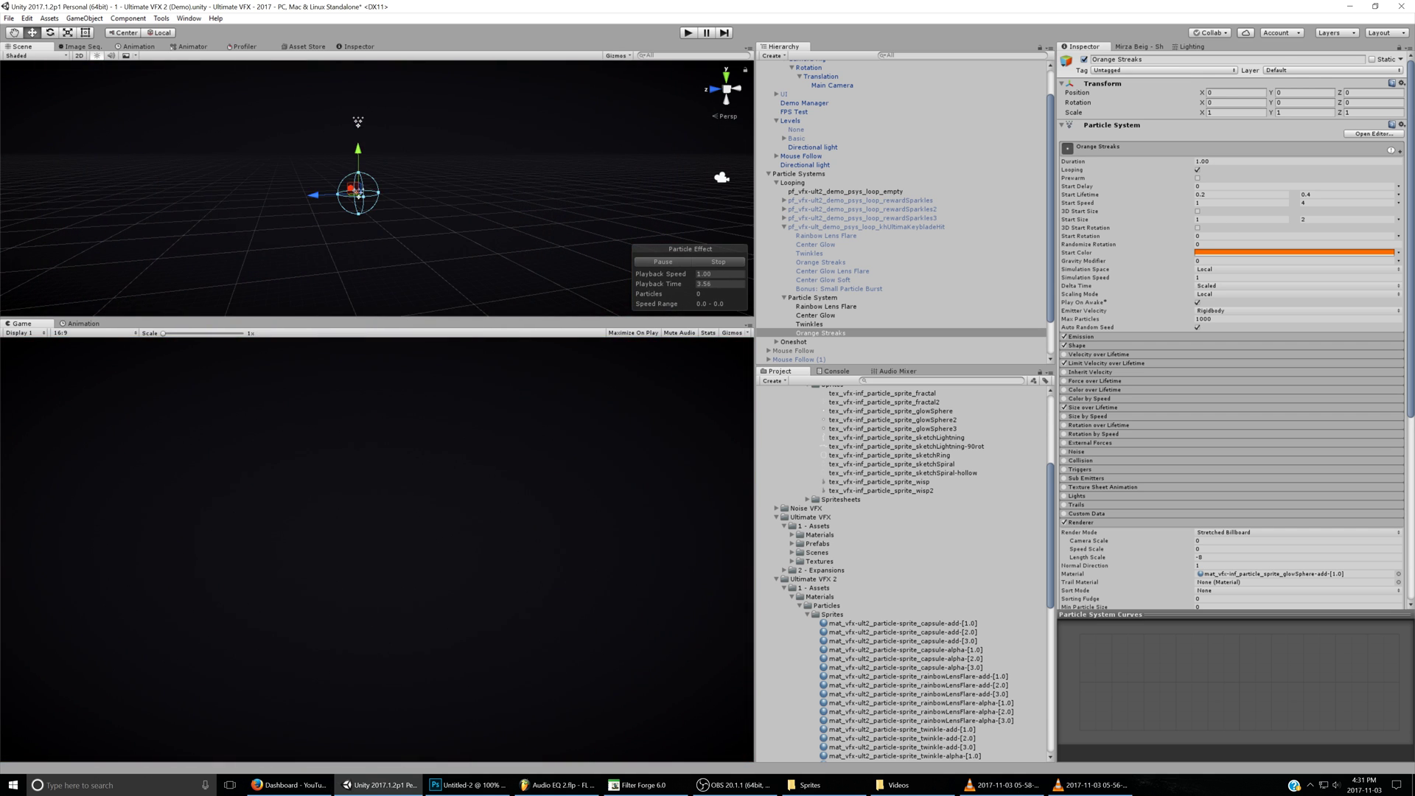
- Check the reference video, set the Orange Streaks minimum Start Speed to 5 and its Limit Velocity over Lifetime Speed to 0.5
left_click(1004, 783)
key("space")
key("space")
left_click(1275, 202)
left_click(1246, 203)
type("5")
left_click(1180, 363)
left_click(1202, 382)
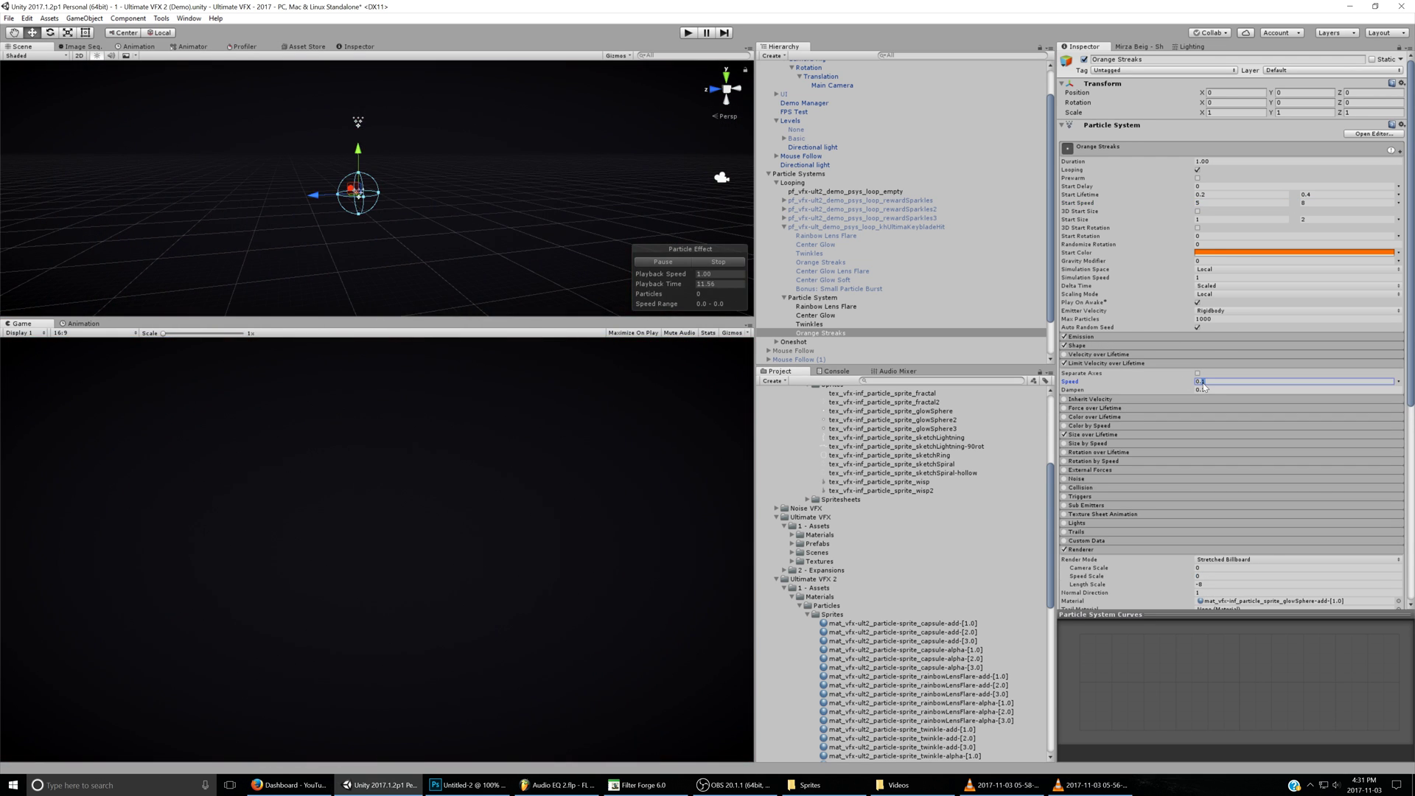
type("0.25")
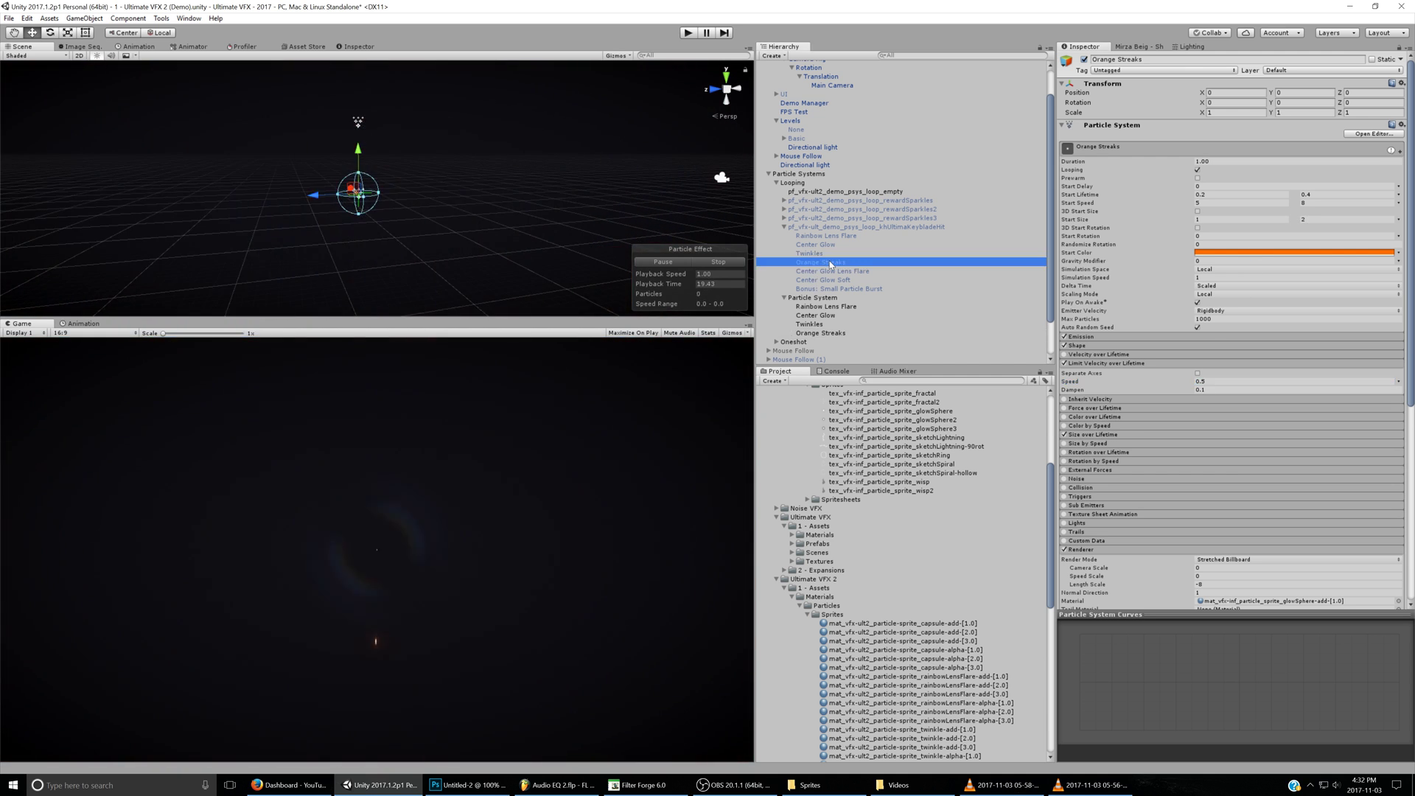
- Set the Orange Streaks Start Size to a random range of 0.1 to 0.5
left_click(830, 263)
left_click(820, 332)
left_click(1267, 219)
key("Tab")
type(".5")
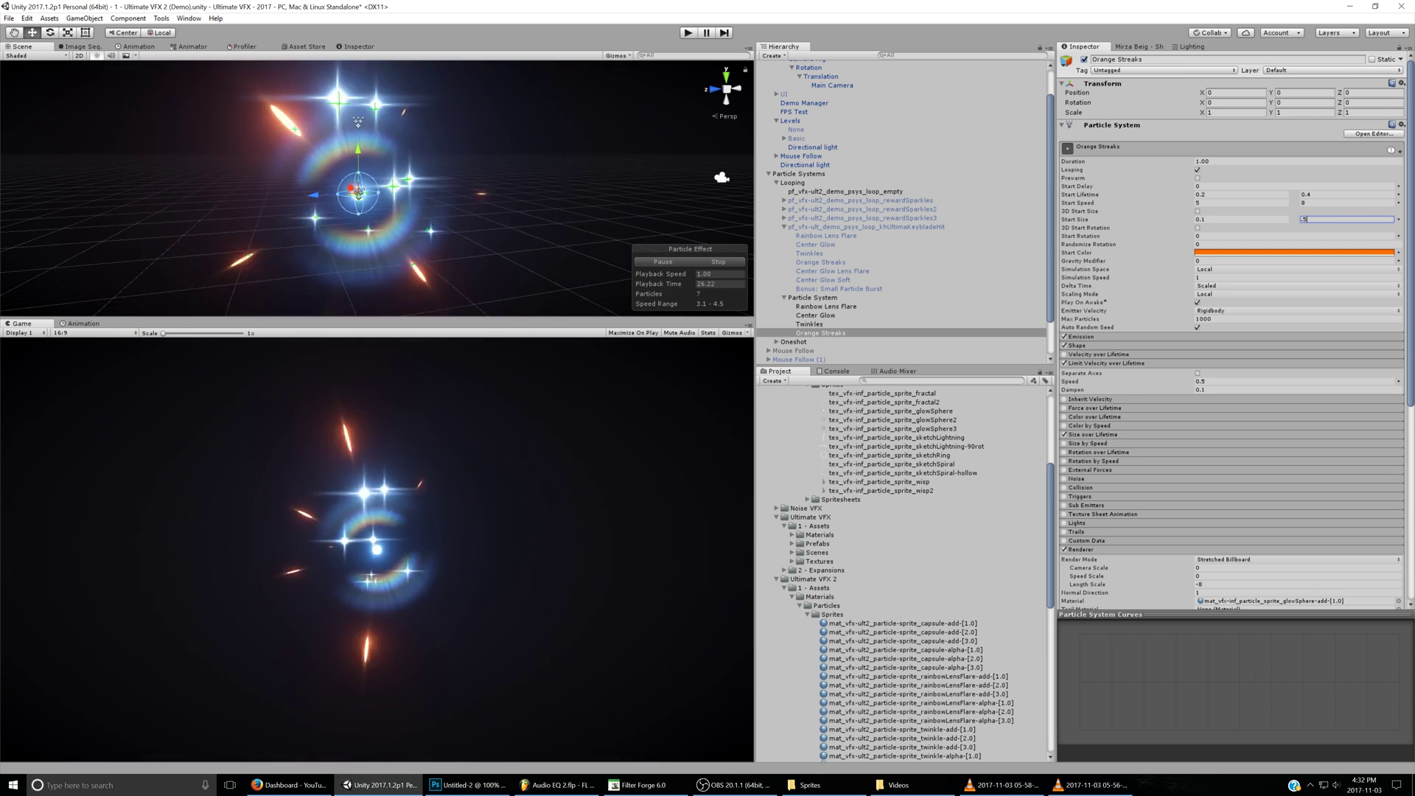
- Set the Orange Streaks Start Speed to a random range of 8 to 12, after trying 15 as the maximum
left_click(1346, 203)
type("15")
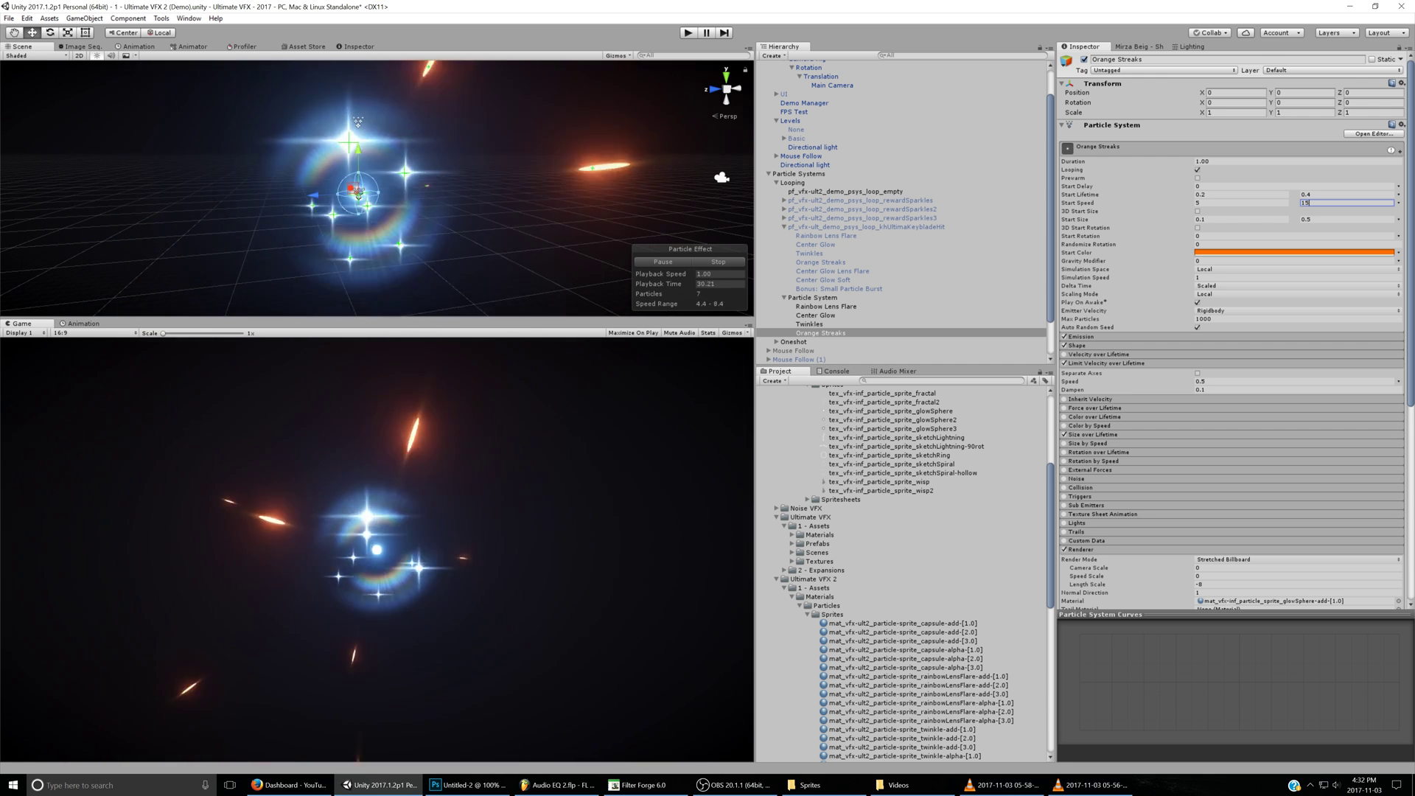
type("12")
left_click(1242, 203)
type("8")
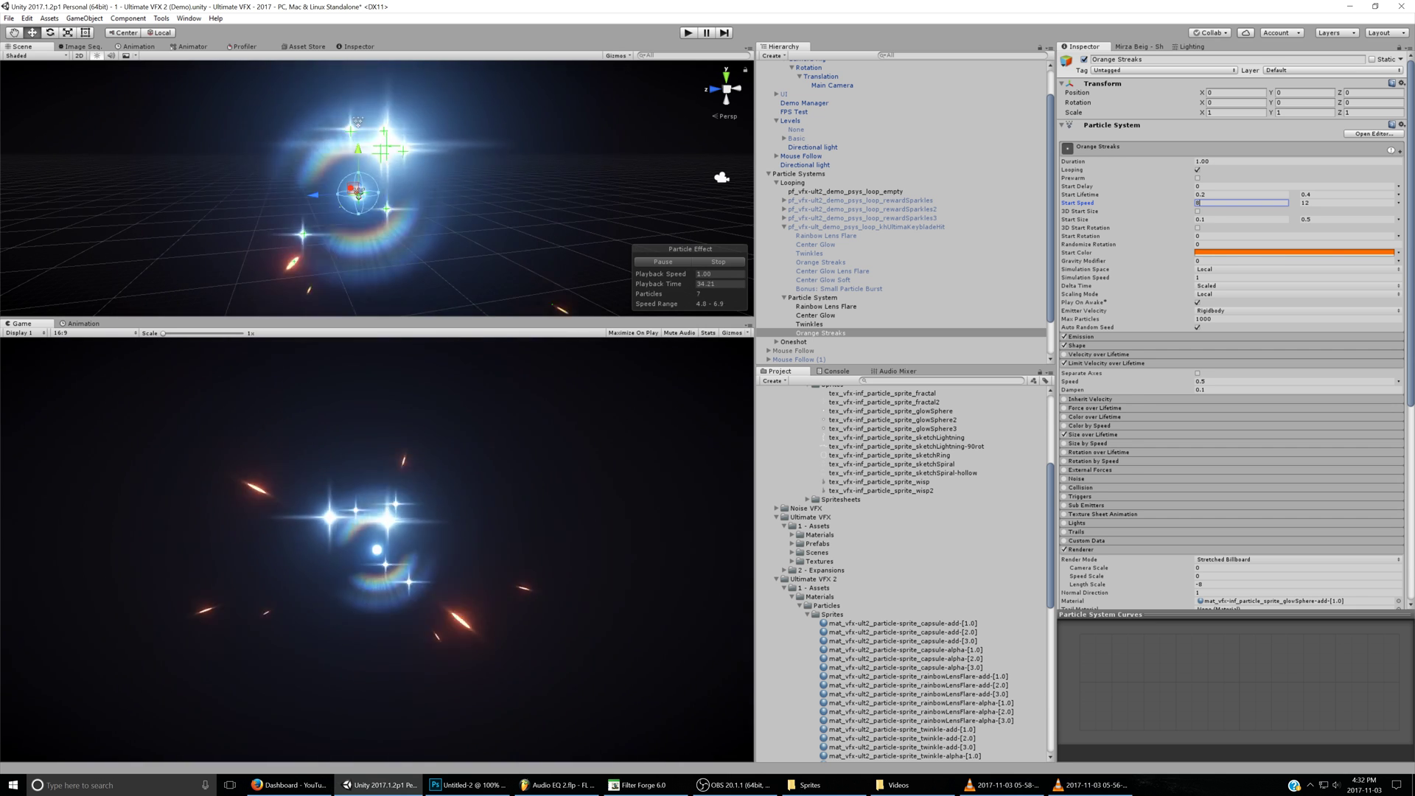
- Shift the Orange Streaks Start Color to a yellower orange, FF8E00, and set its emission burst Min and Max to 15
left_click(1216, 252)
left_click(1107, 400)
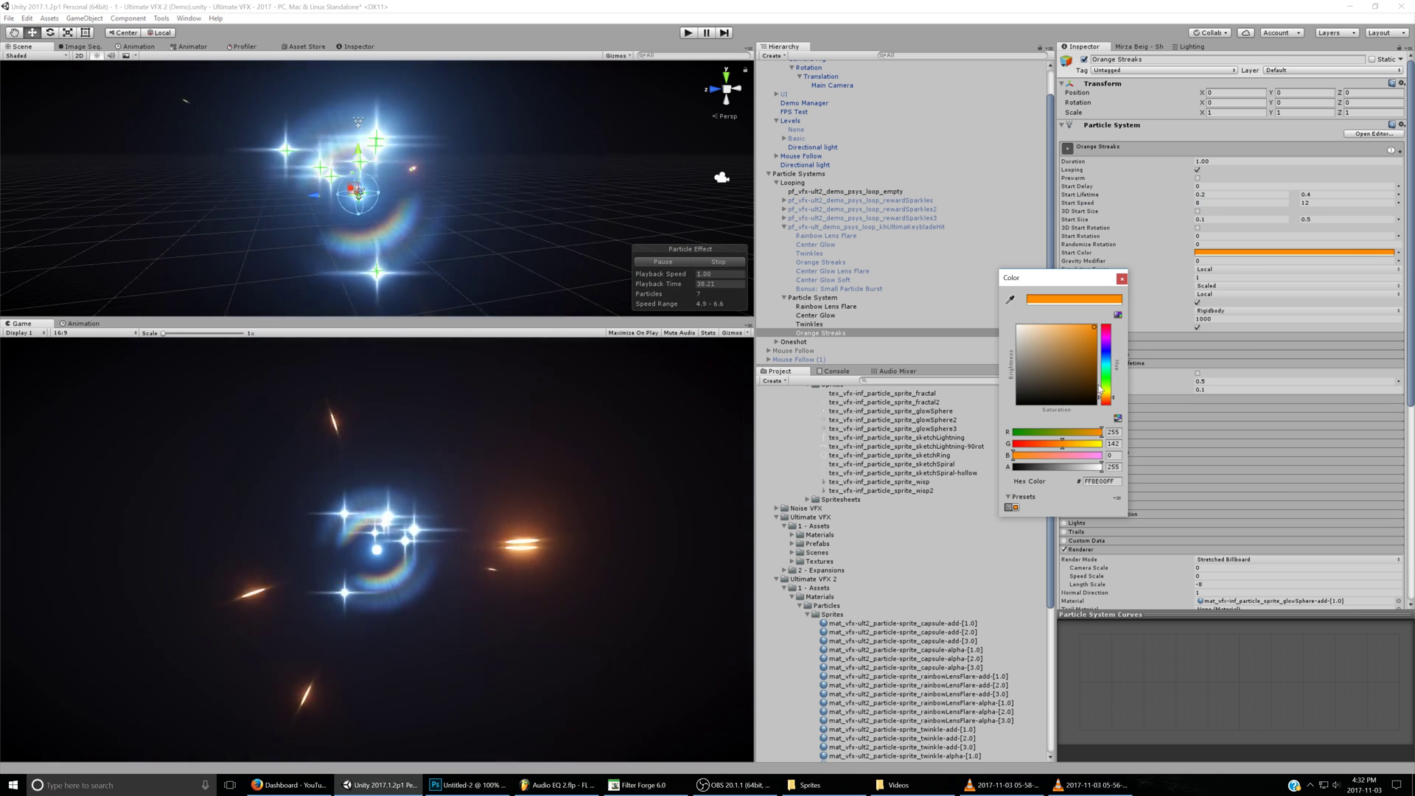
left_click(1177, 309)
left_click(1122, 334)
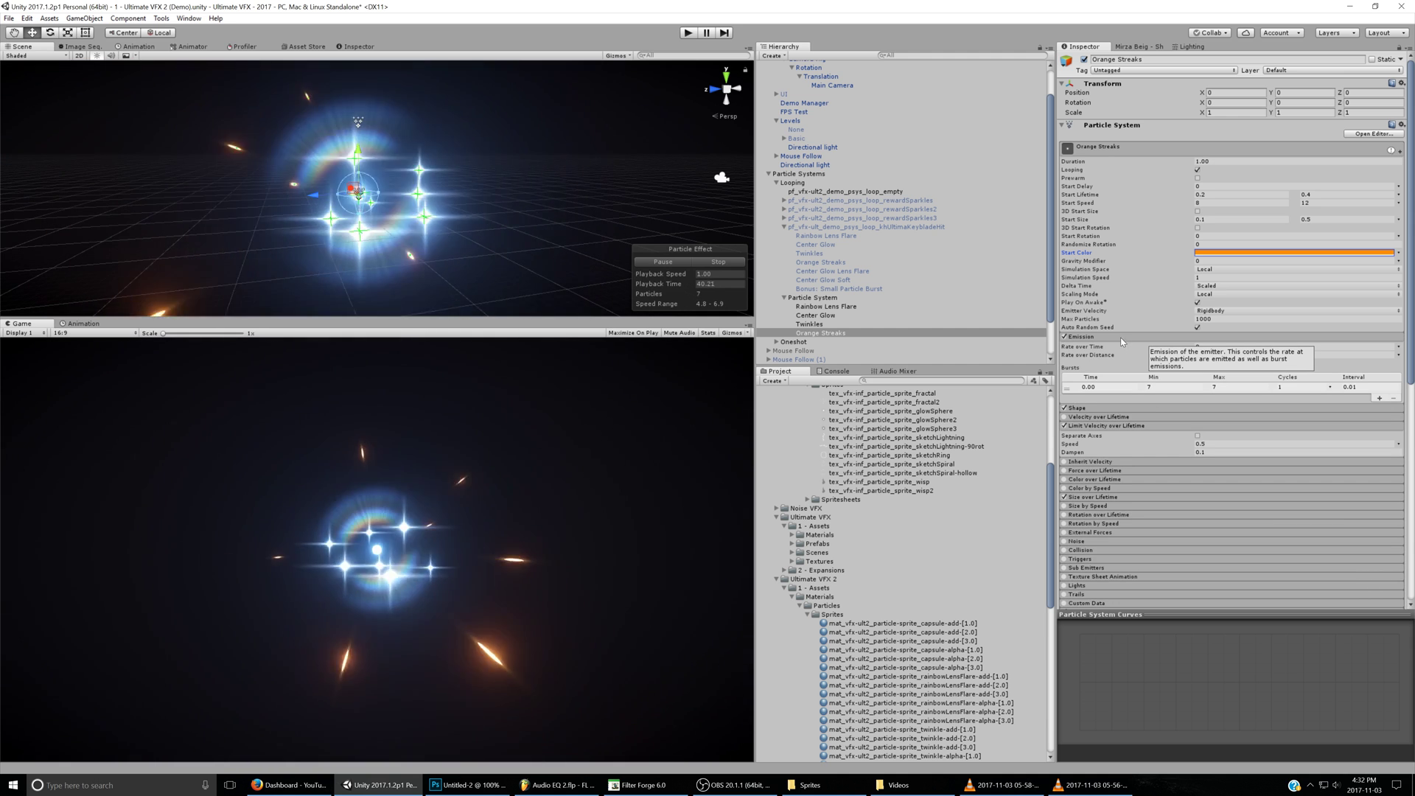
type("15")
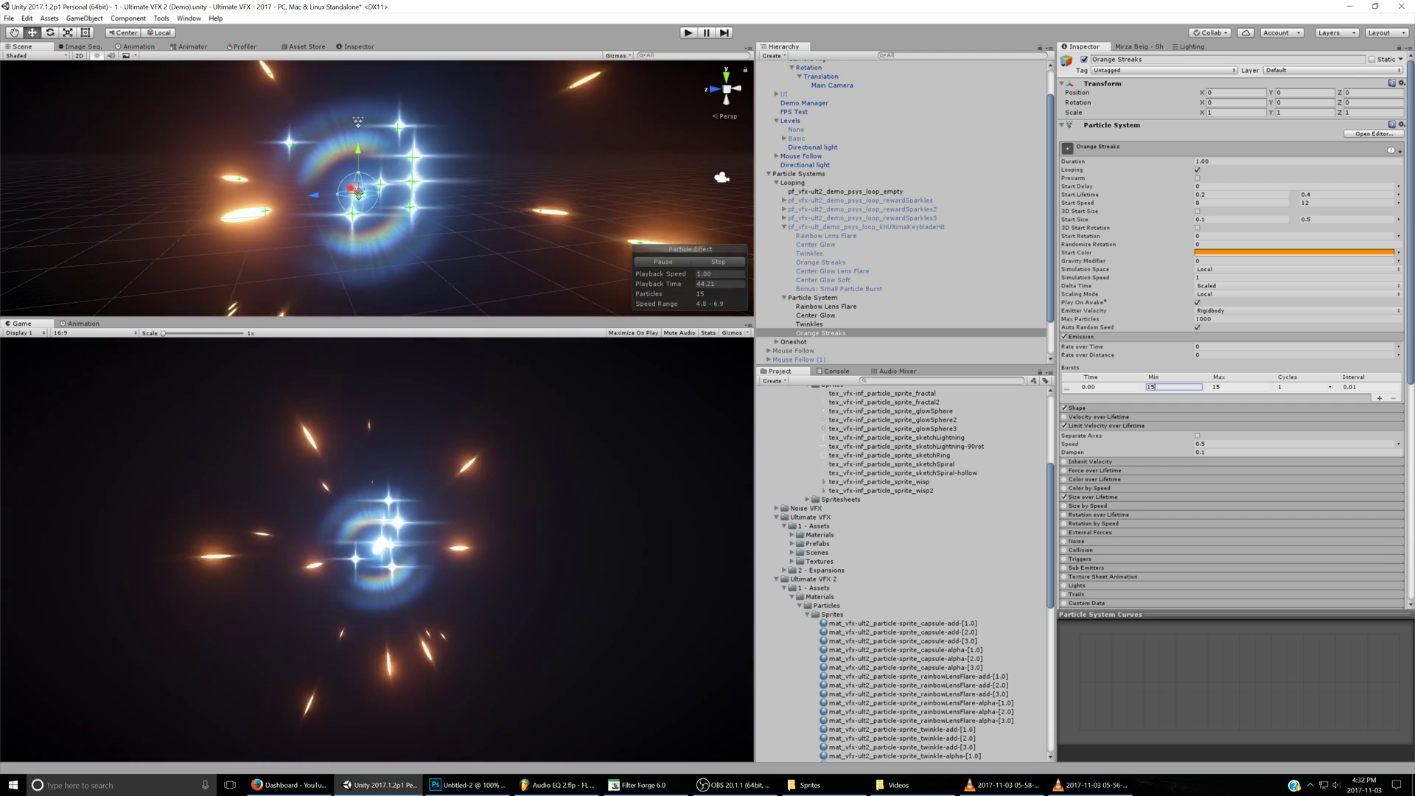
- Switch to the VLC reference clips and examine the streaks and center glow of the keyblade hit
left_click(982, 793)
key("alt+Tab")
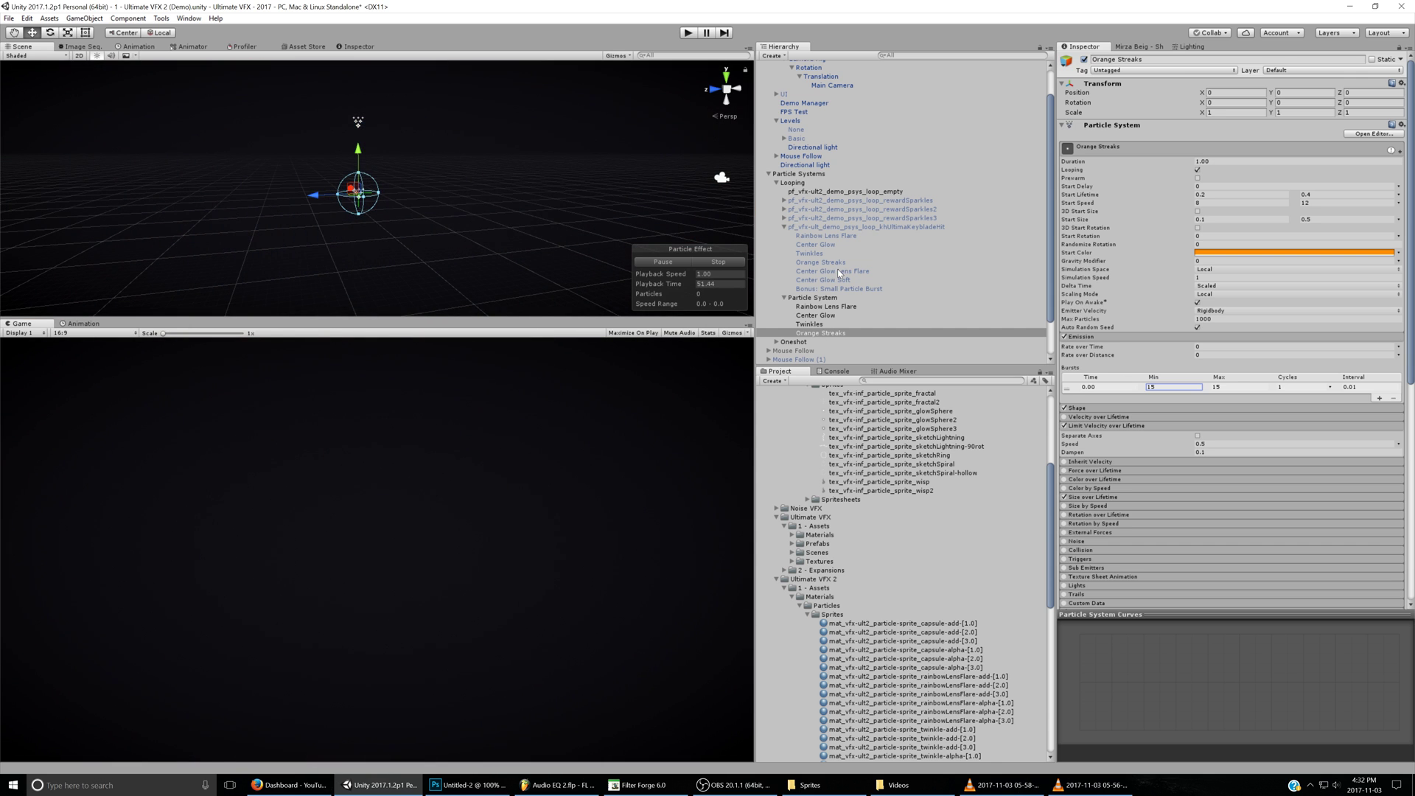
key("alt+Tab")
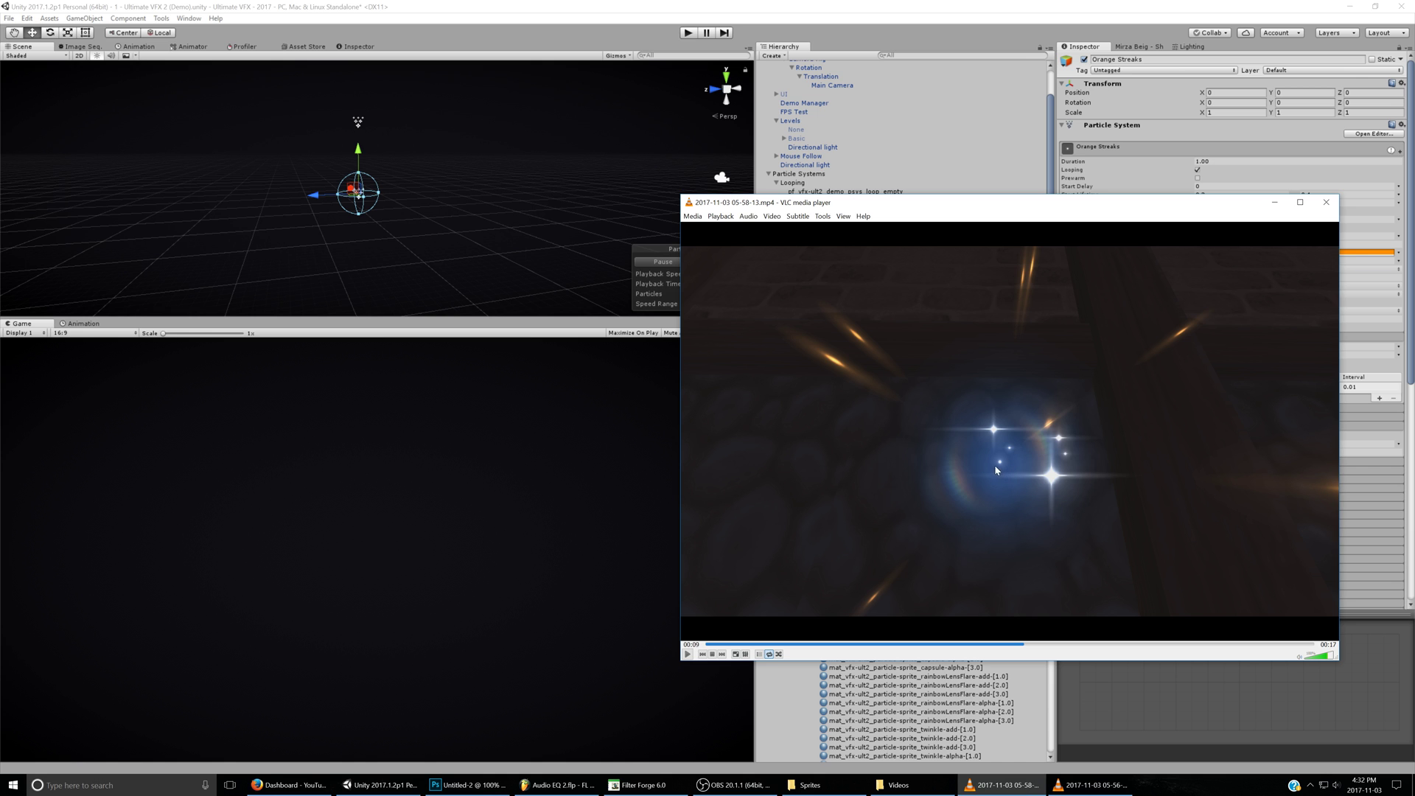
left_click(1085, 781)
key("space")
key("space")
key("space")
key("space")
left_click(1063, 674)
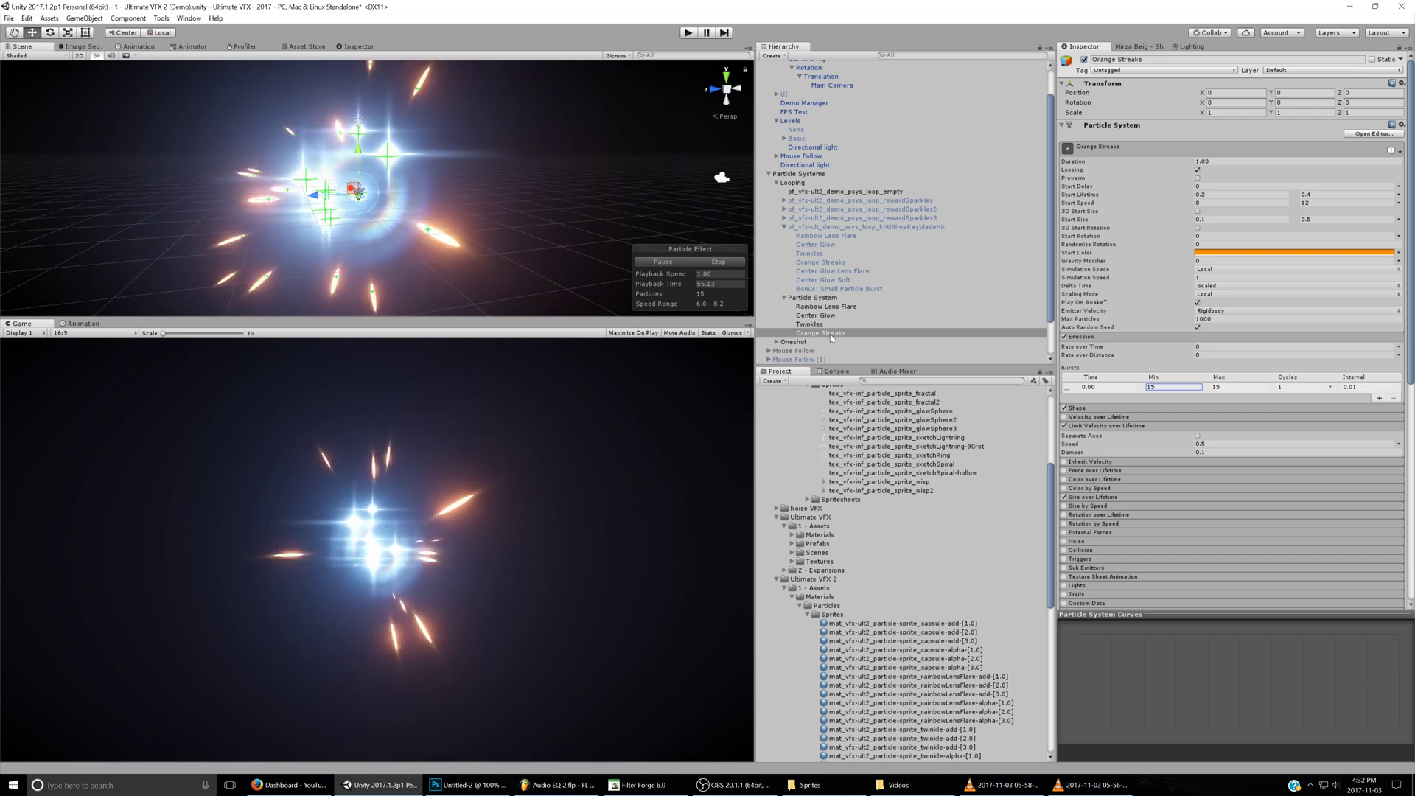
- Duplicate the Center Glow particle system and assign the Default-Particle material to the copy's renderer
left_click(826, 318)
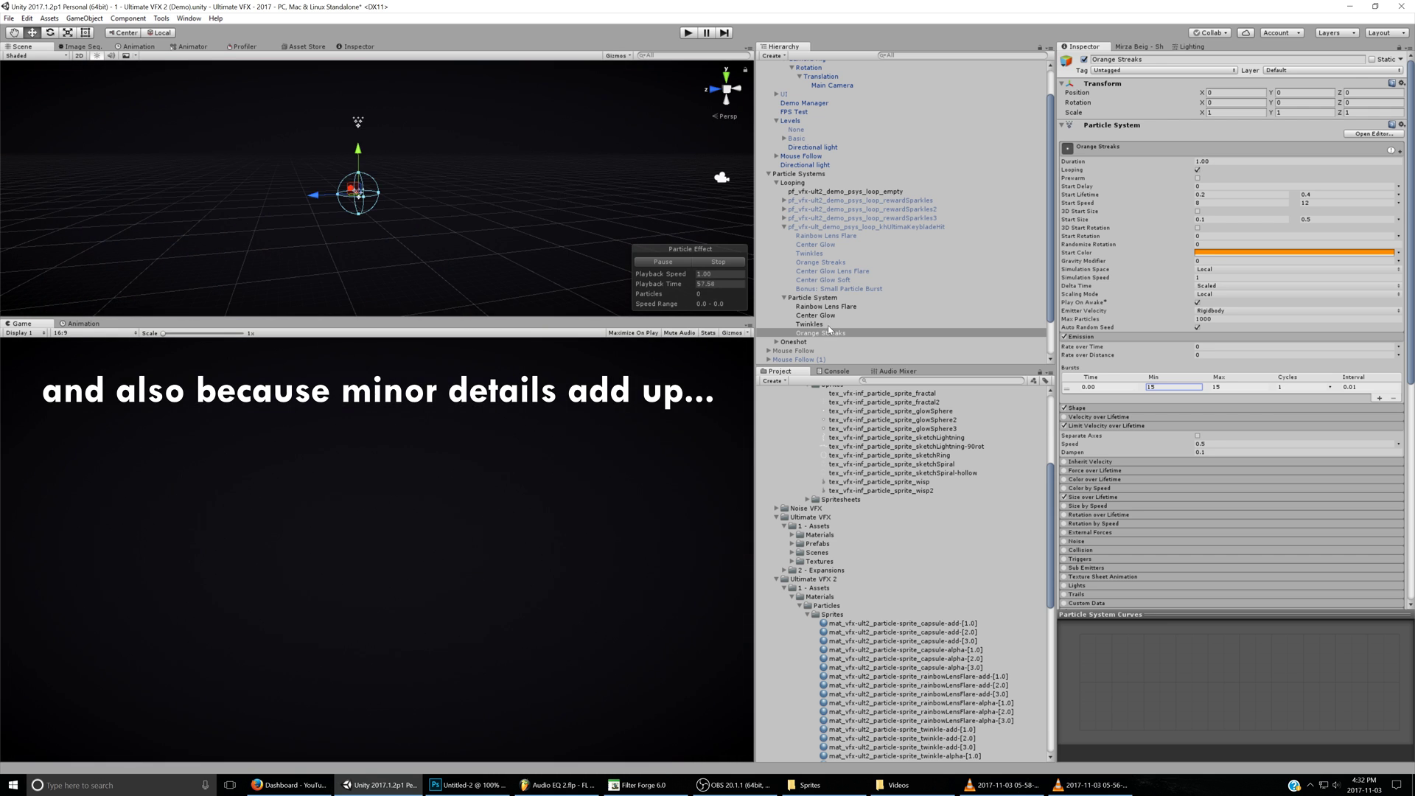
key("ctrl+d")
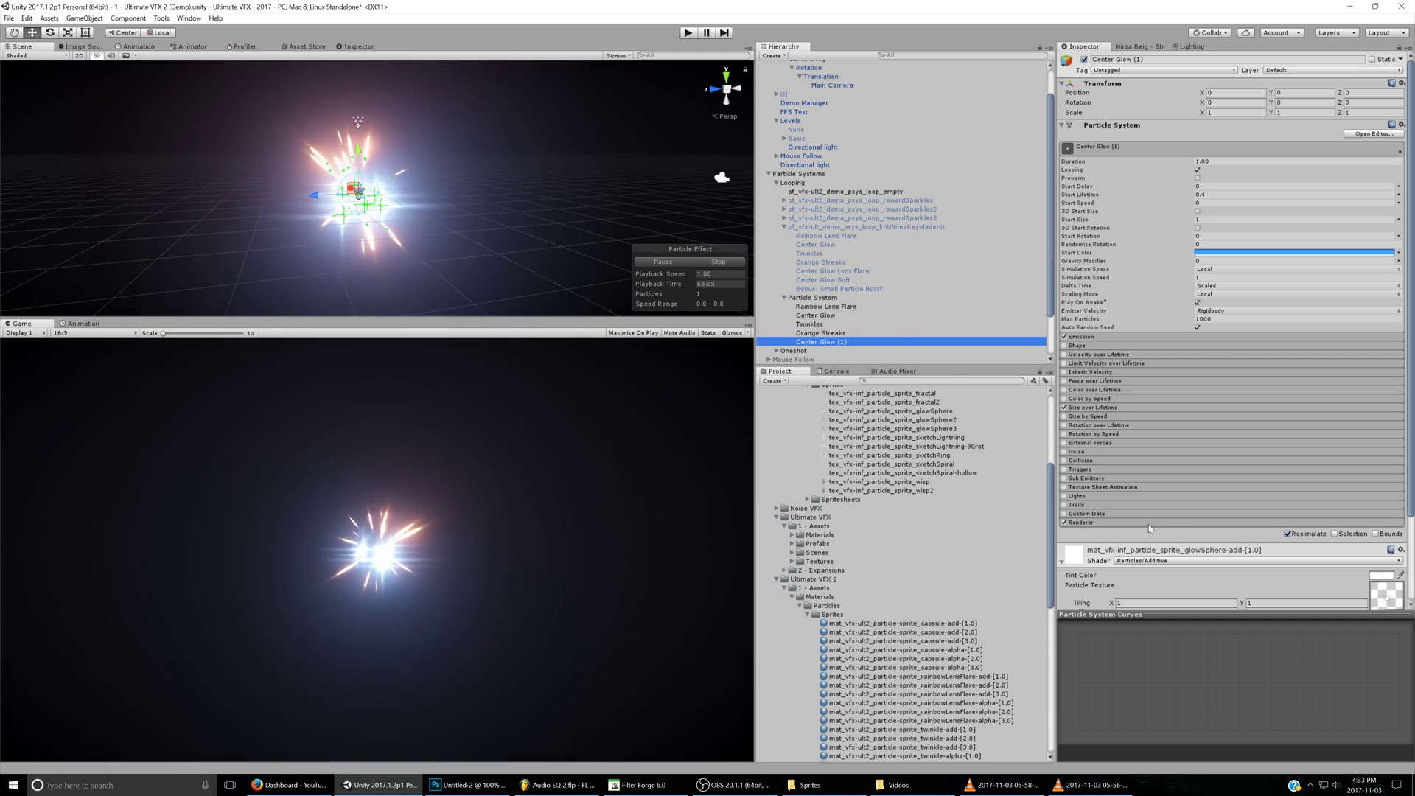
left_click(1148, 523)
left_click(1399, 549)
type("defau")
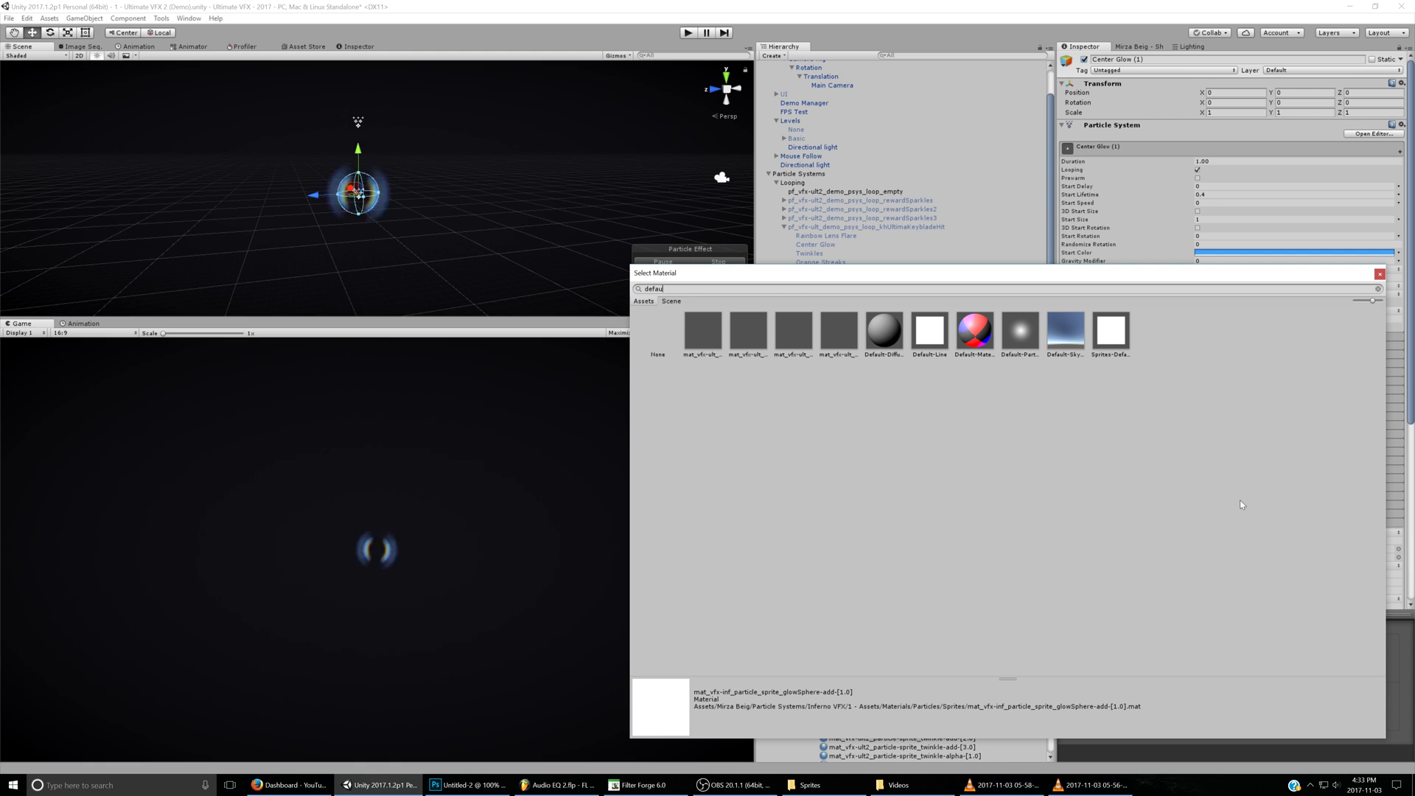
double_click(1020, 332)
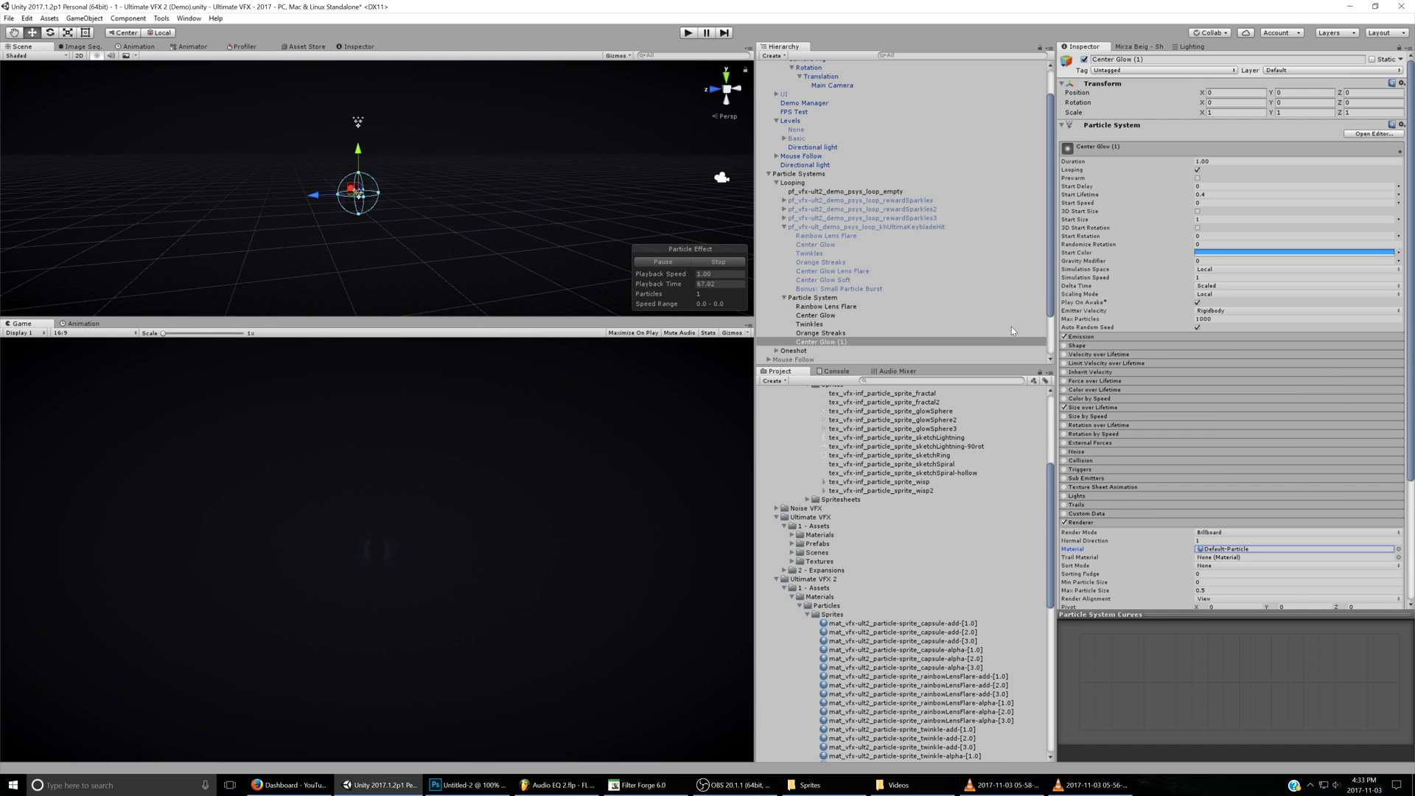
- Set the Center Glow copy's Sorting Fudge to 2.86 and lower its Start Color alpha to 93
scroll(1176, 566, "down", 3)
left_click_drag(1192, 476, 1231, 471)
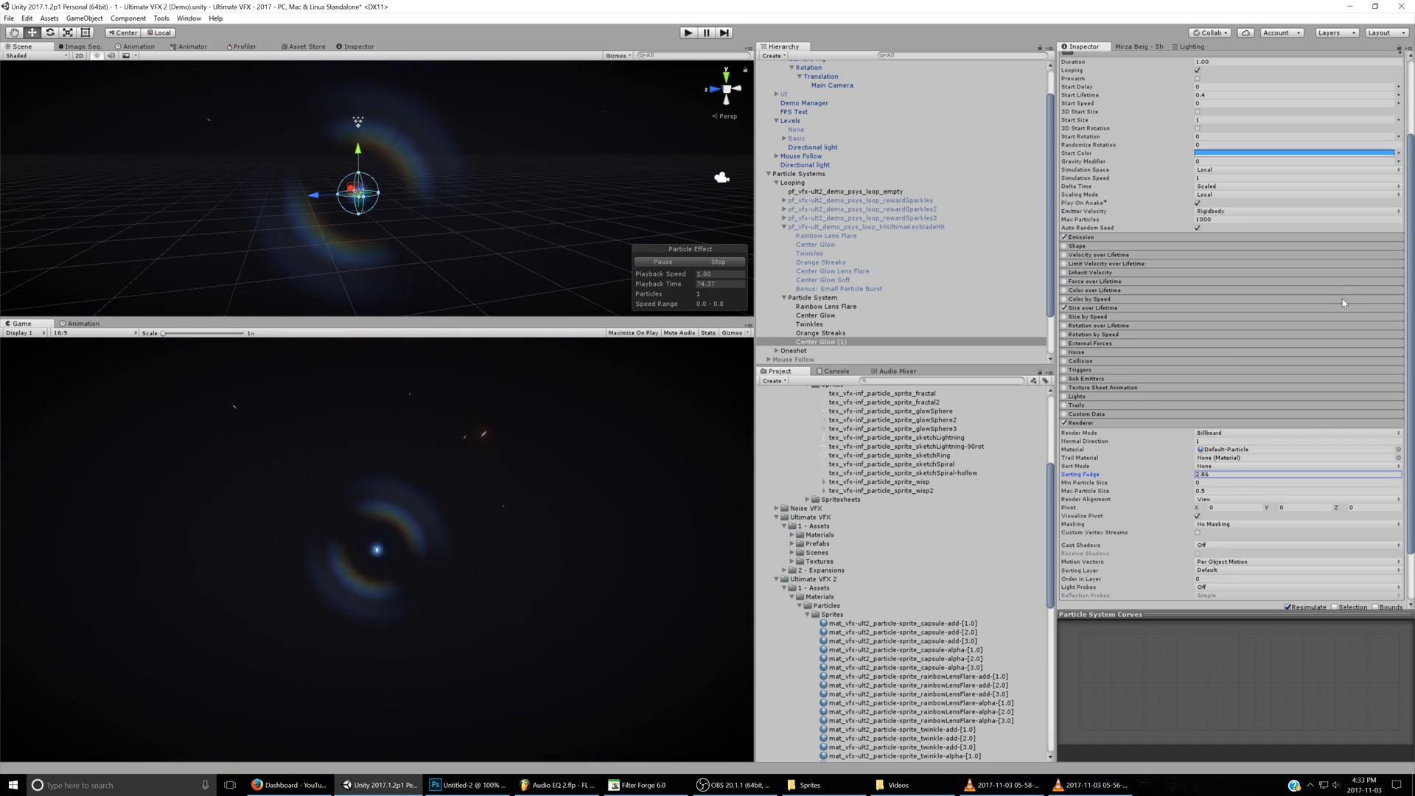
scroll(1236, 264, "up", 3)
left_click(1253, 252)
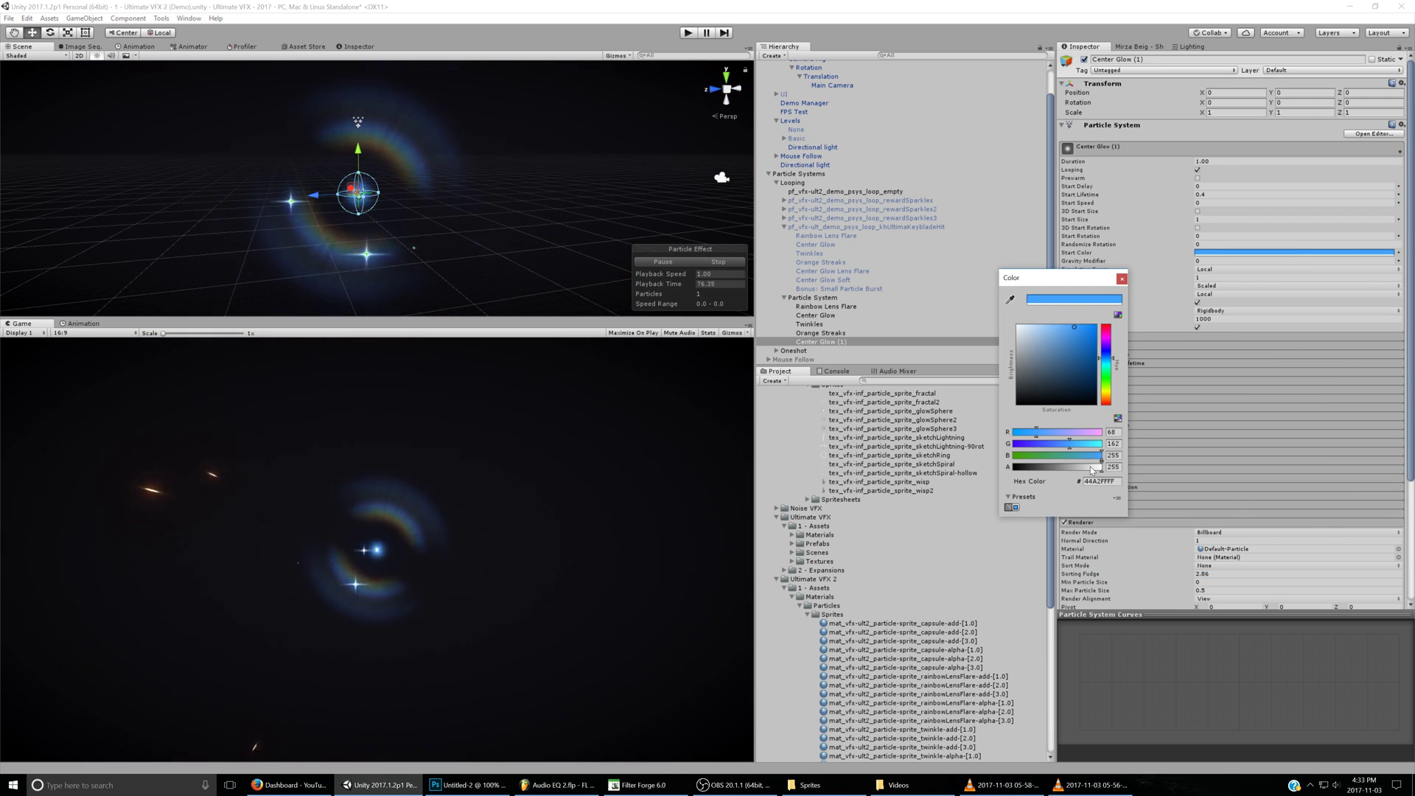
left_click_drag(1090, 466, 1047, 471)
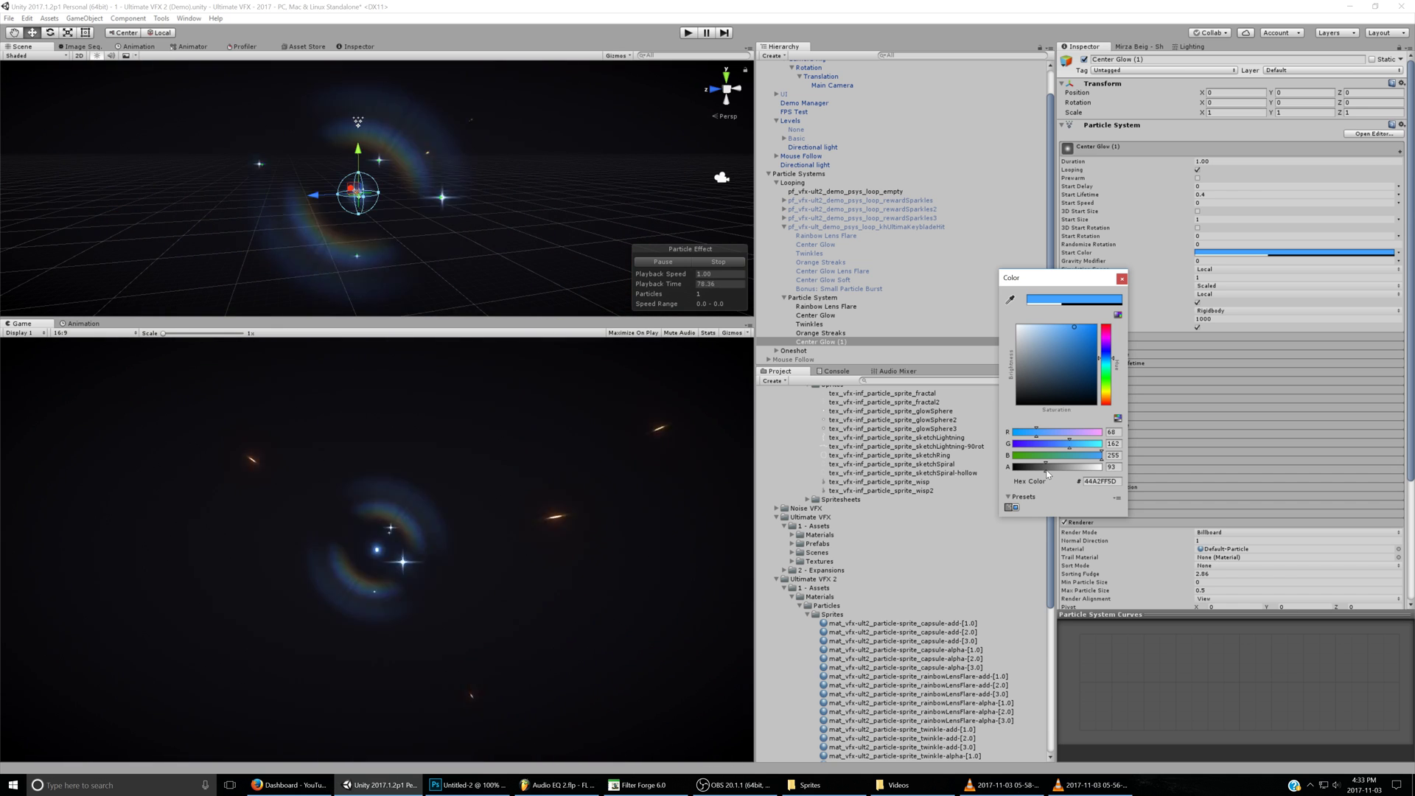
left_click(1141, 6)
- Set the Center Glow copy's Start Size to 2 and rename it Center Glow Lens Flare, matching the reference prefab's child
left_click(1226, 220)
type("2")
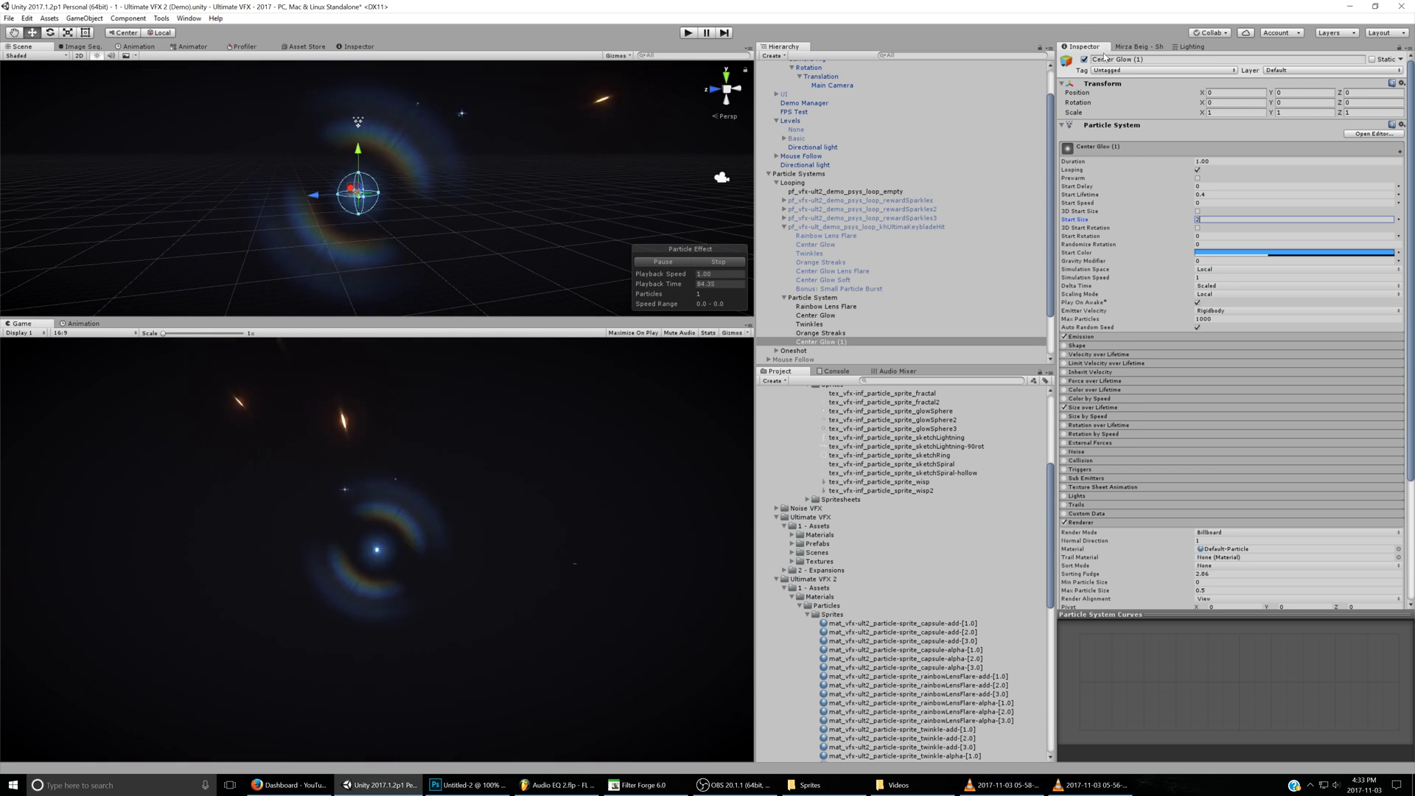
left_click(1124, 60)
left_click(833, 272)
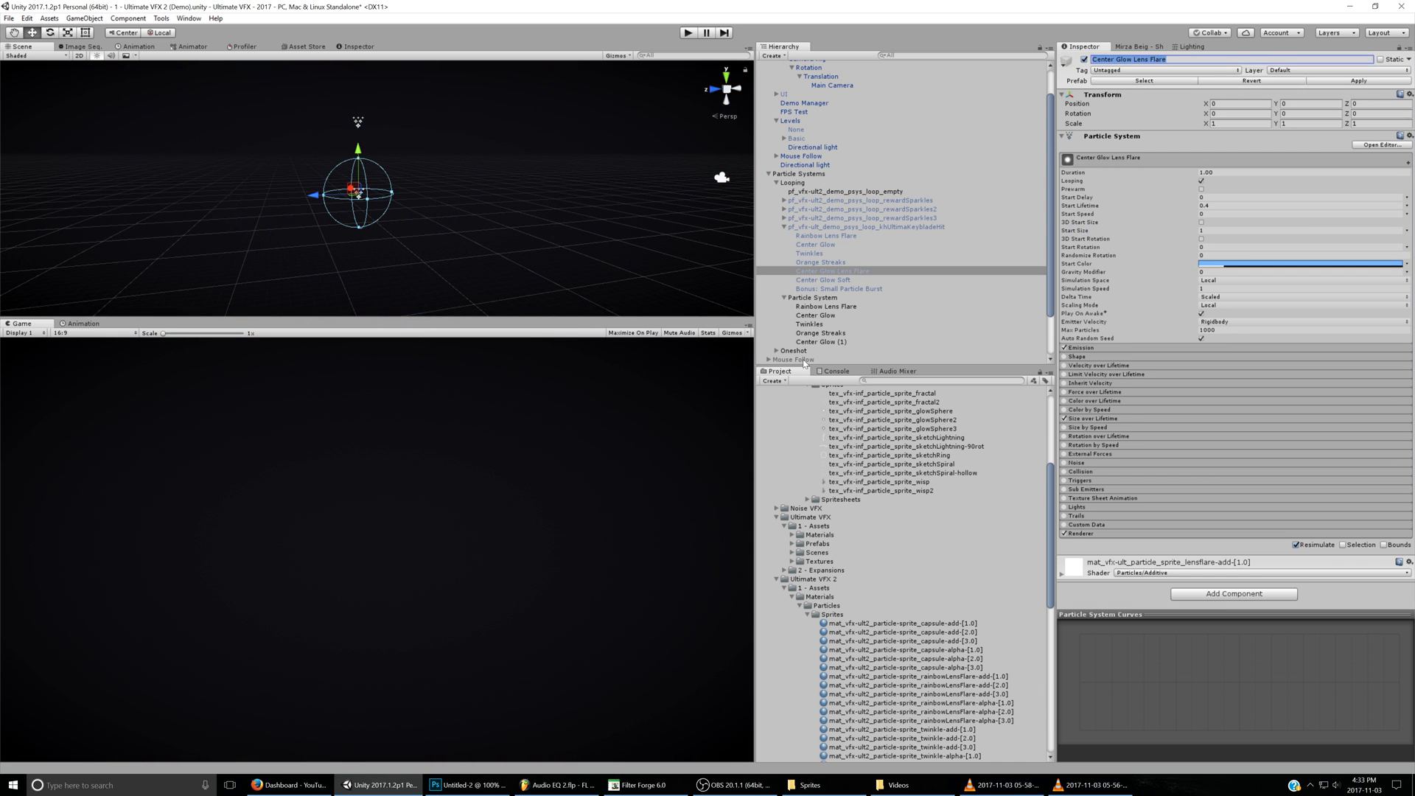
left_click(840, 342)
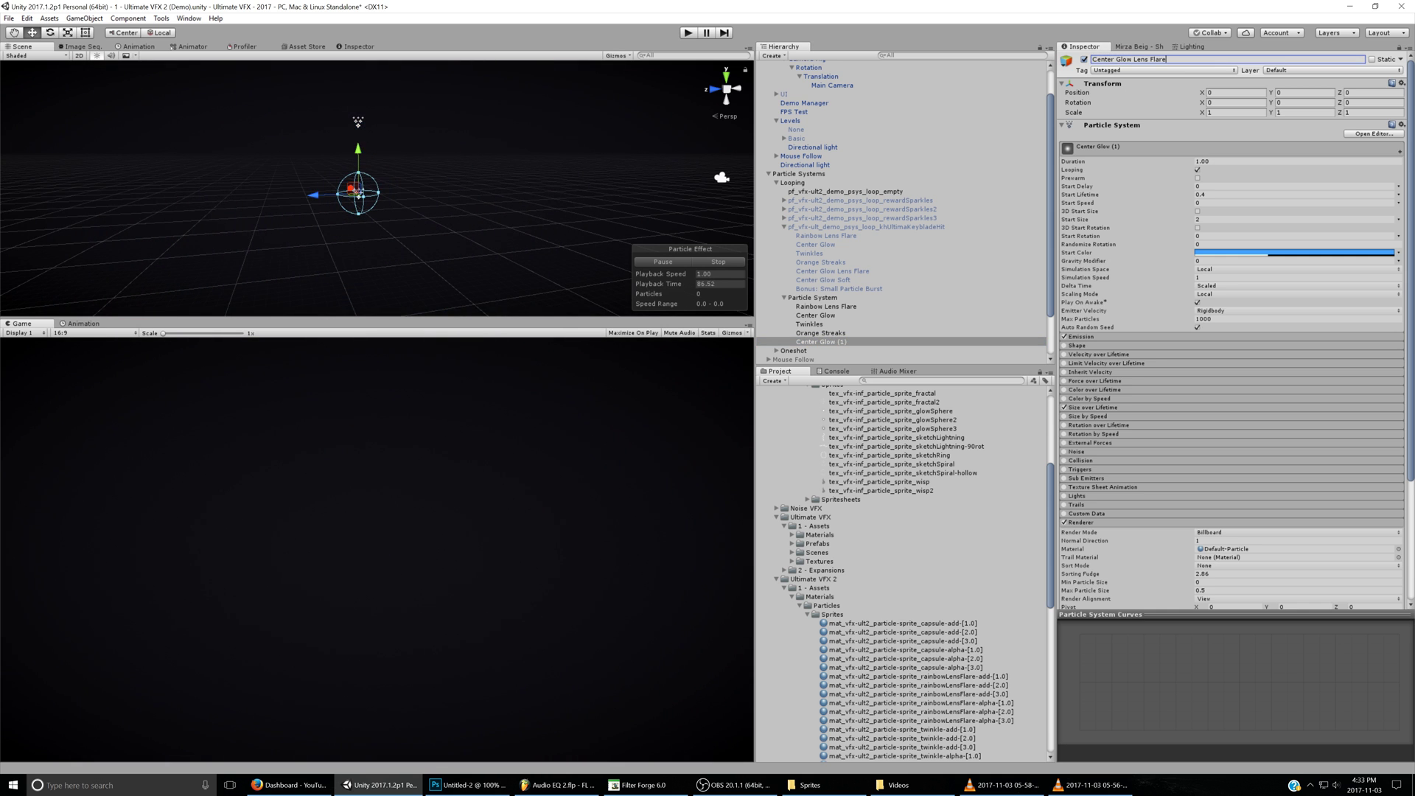
- Duplicate Center Glow Lens Flare, check the reference Center Glow Soft settings, and set the copy's Start Size to 5
key("ctrl+d")
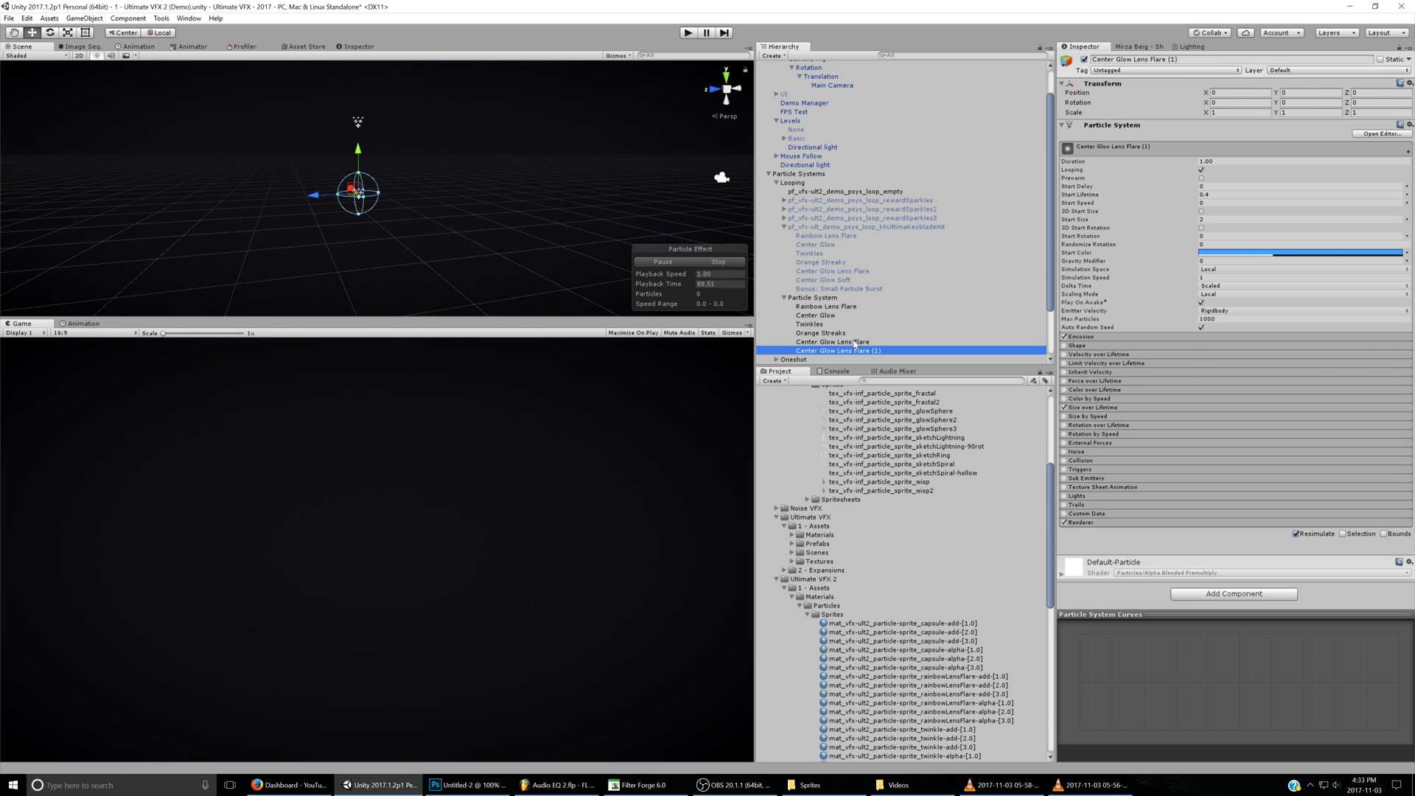
left_click(840, 281)
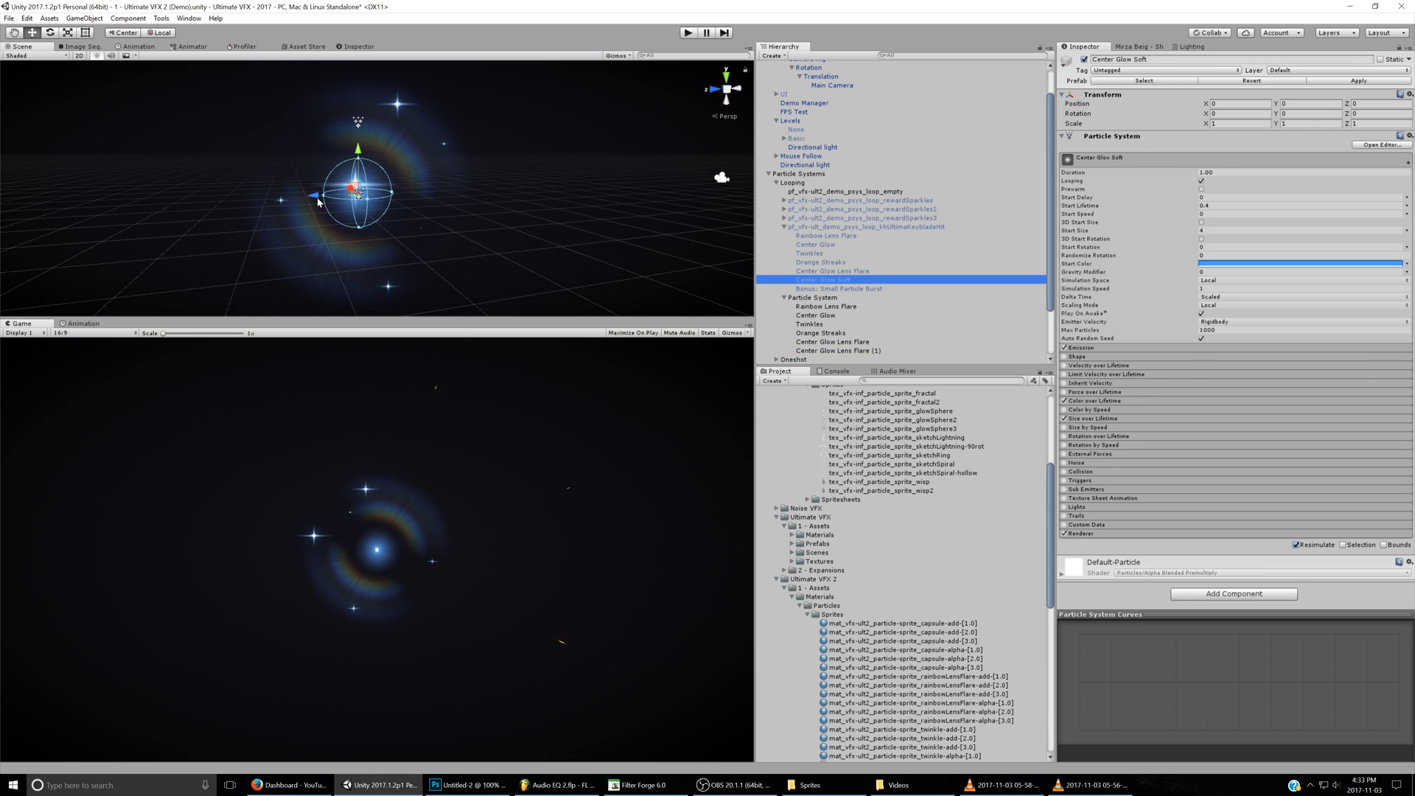
left_click(829, 352)
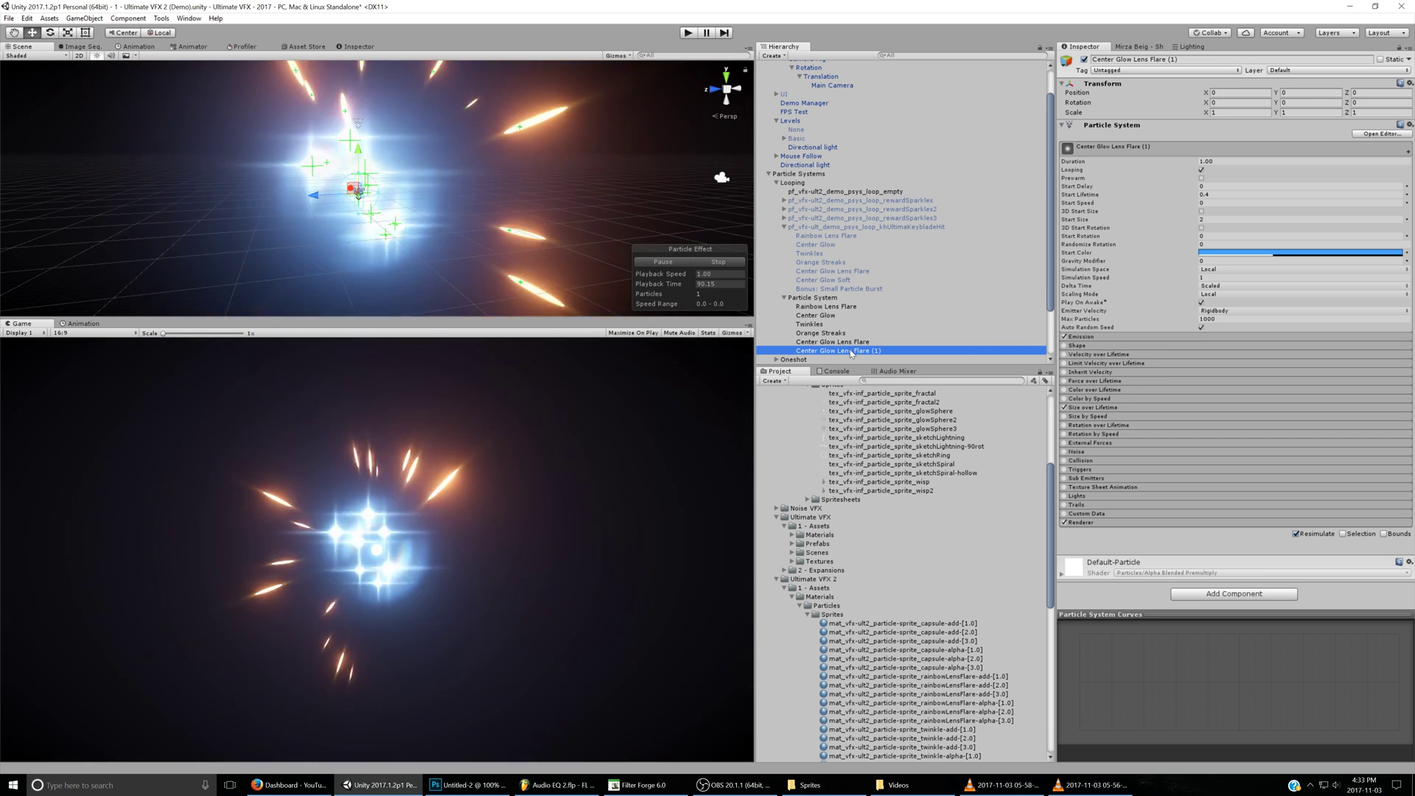
left_click(1253, 219)
type("4")
key("BackSpace")
type("5")
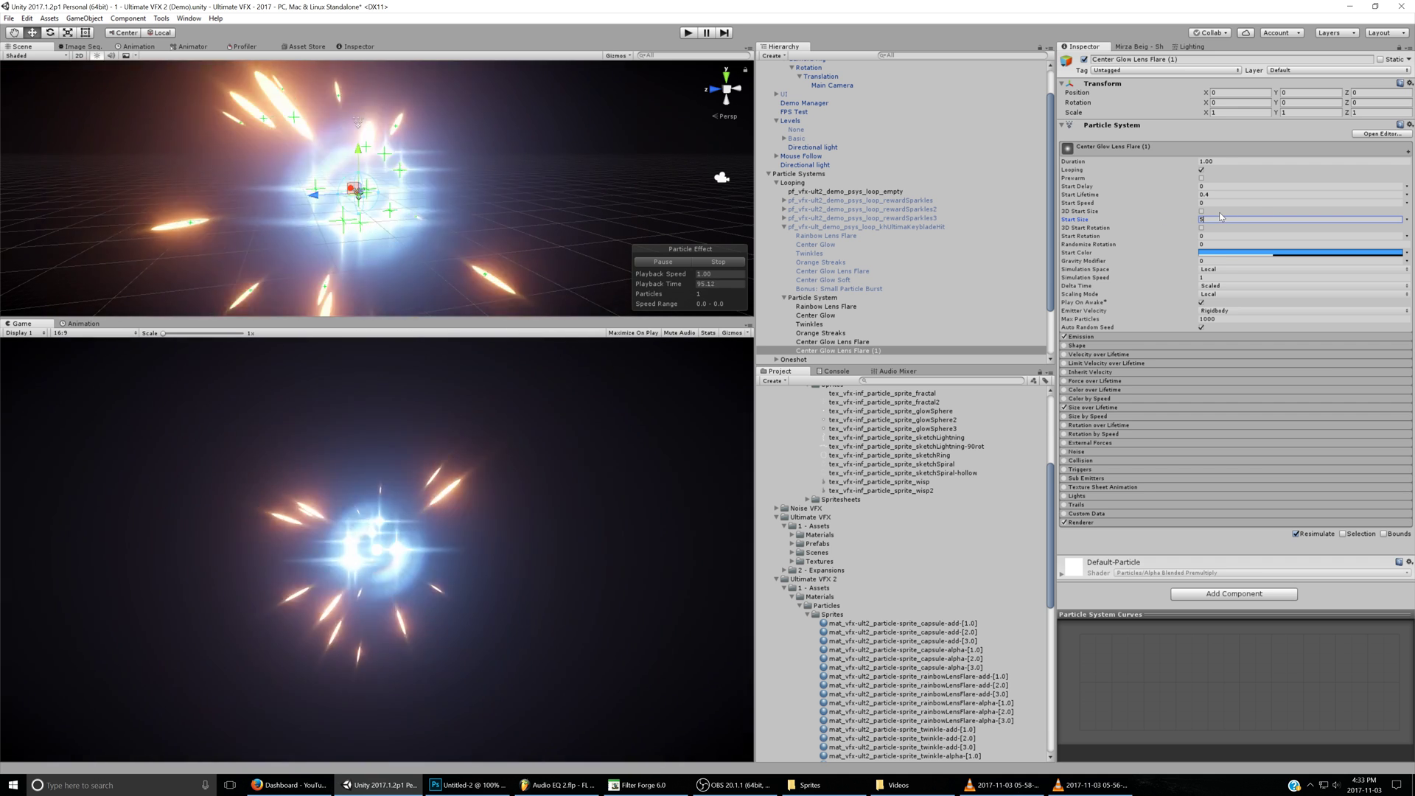
- Raise the Start Color alpha of Center Glow Lens Flare (1) to 120 and replay the effect from a wider view
left_click(1218, 253)
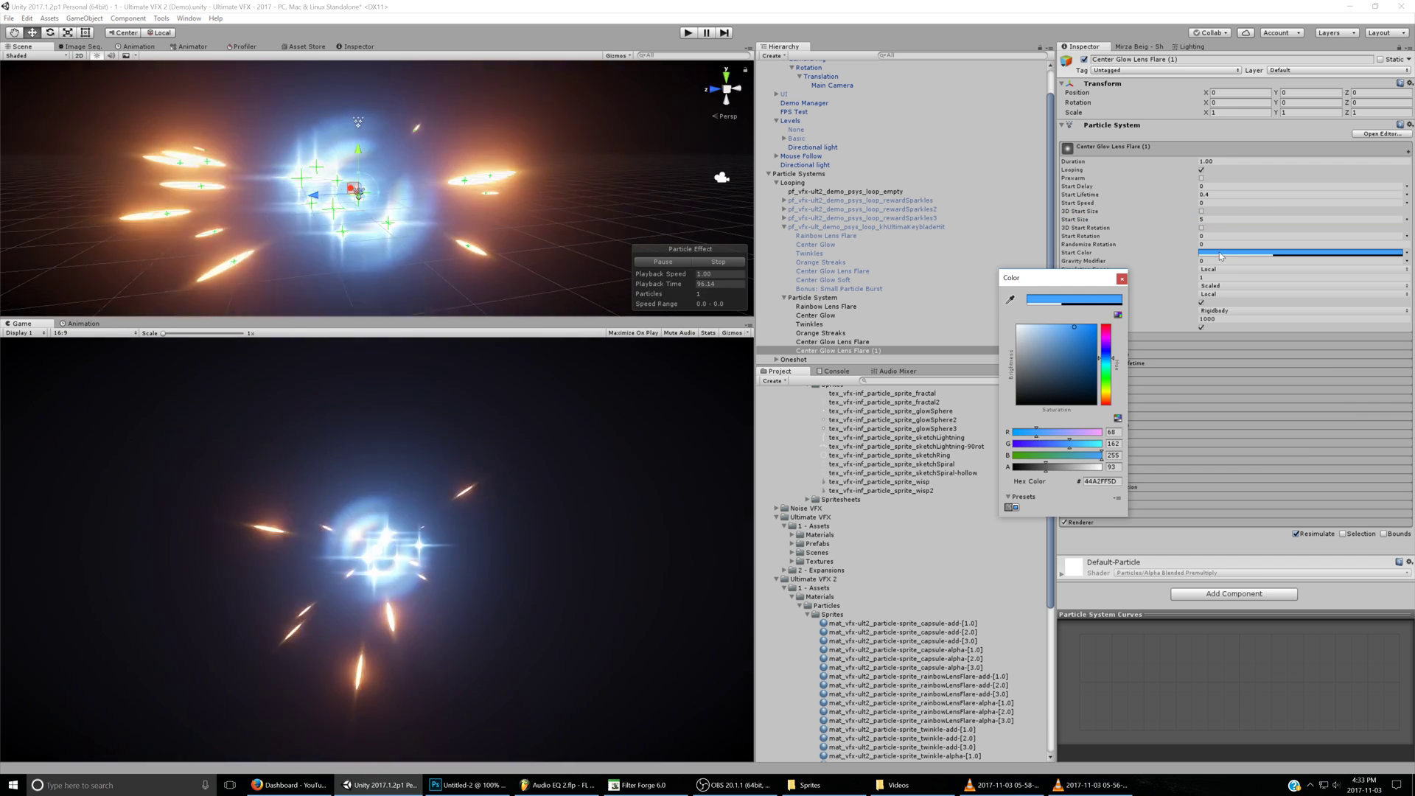
mouse_move(1053, 467)
left_mouse_down()
mouse_move(1089, 467)
mouse_move(1024, 470)
mouse_move(1056, 474)
left_mouse_up()
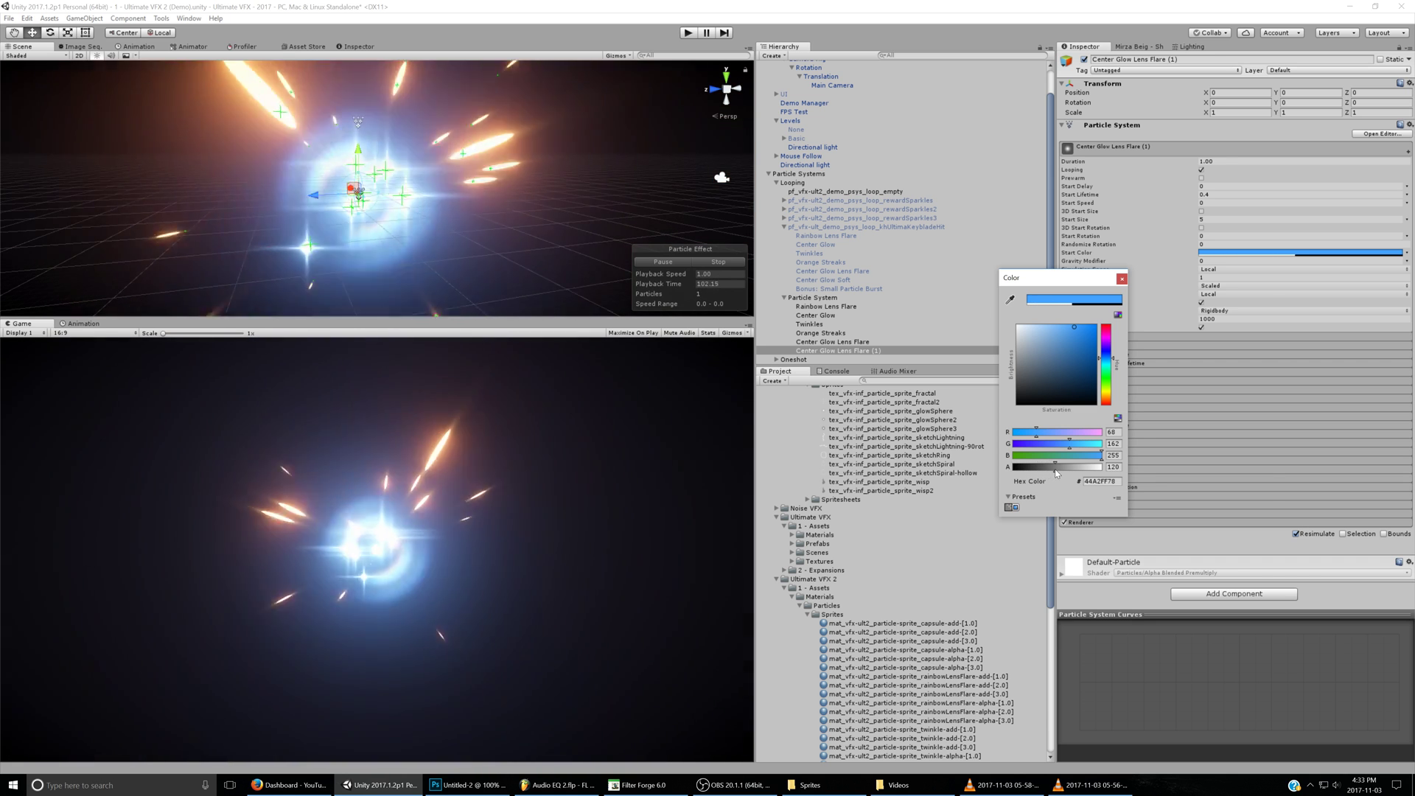
left_click(822, 4)
left_click(720, 261)
left_click(669, 262)
left_click_drag(309, 221, 367, 230, "alt")
scroll(396, 240, "down", 10)
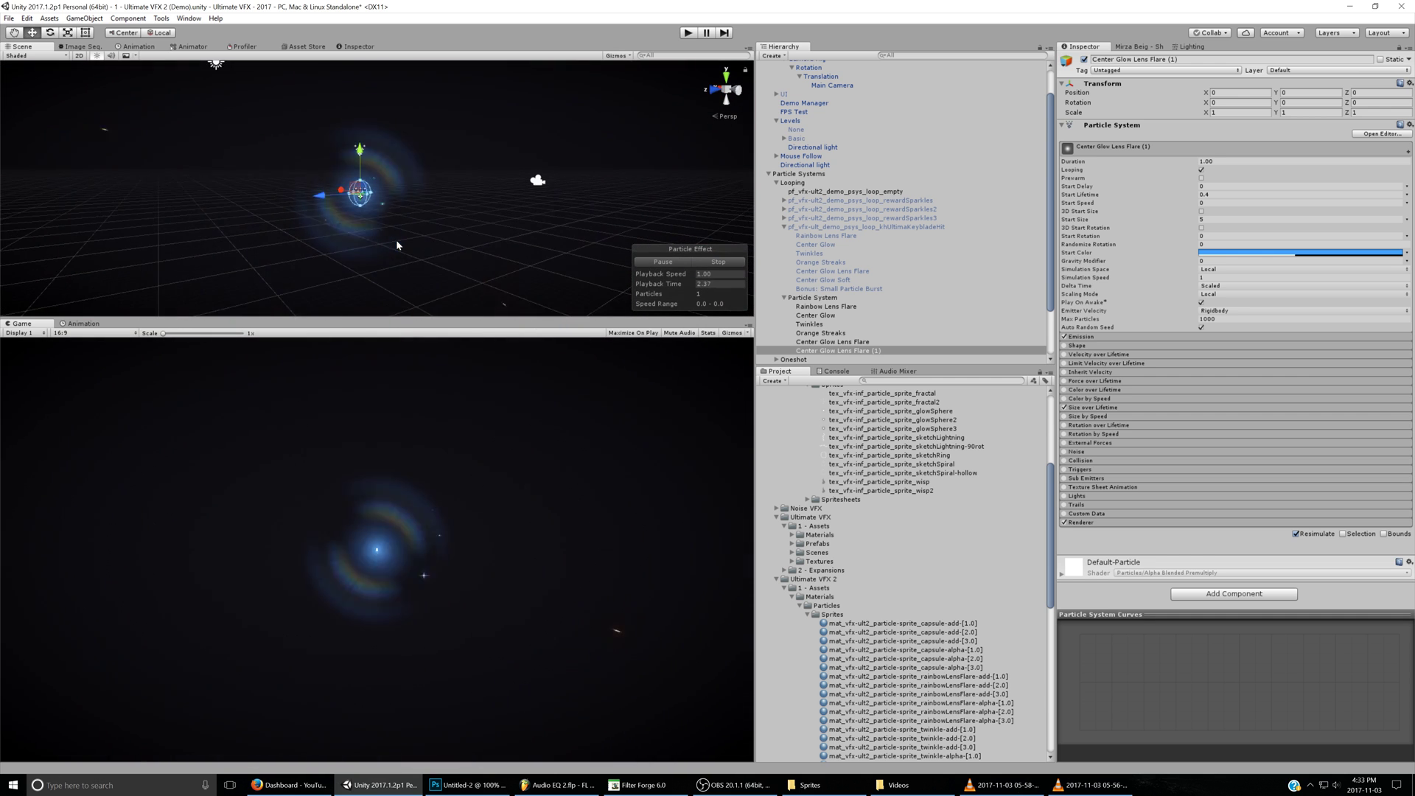
- Change the Start Color of Center Glow Lens Flare (1) to the more saturated blue 2995FF
left_click(1220, 256)
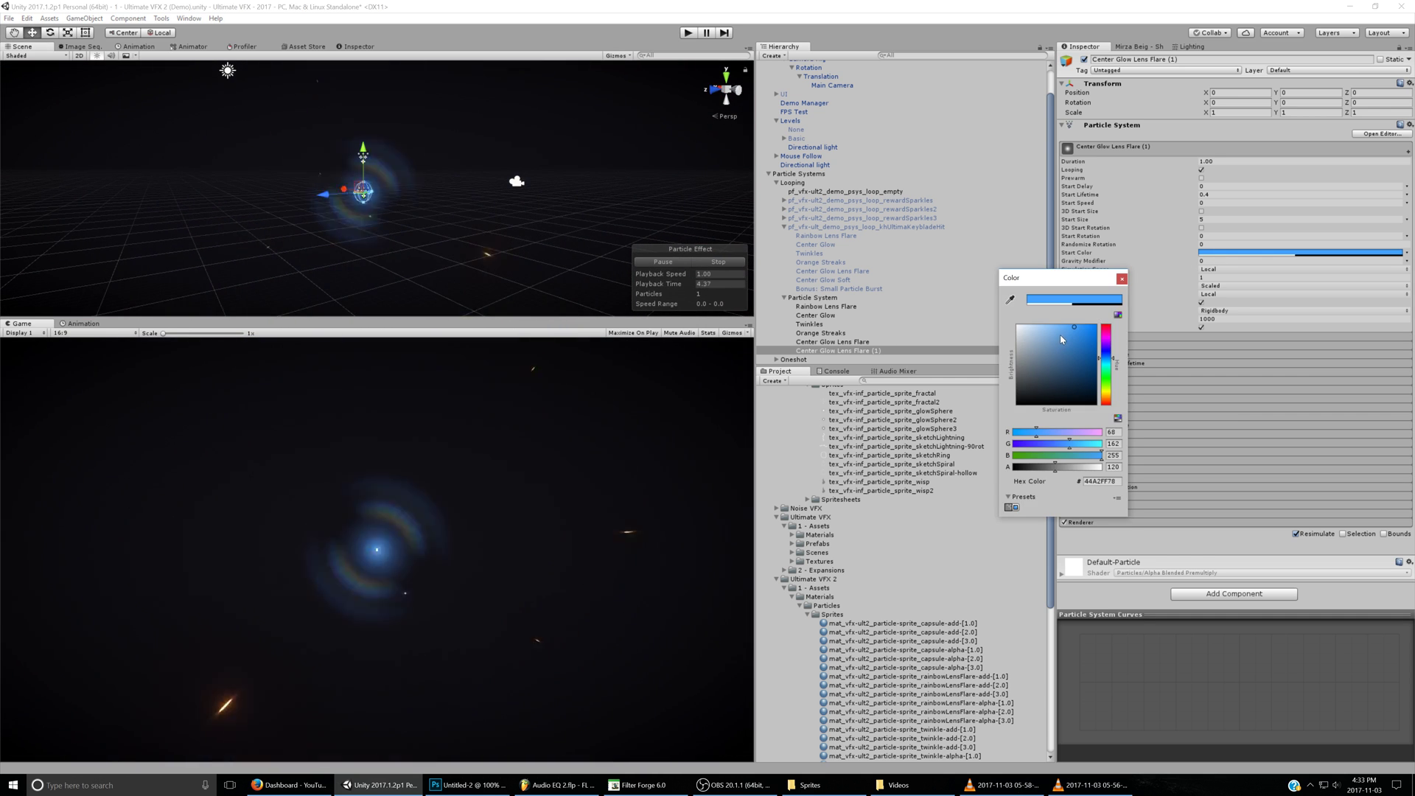
left_click_drag(1060, 327, 1109, 317)
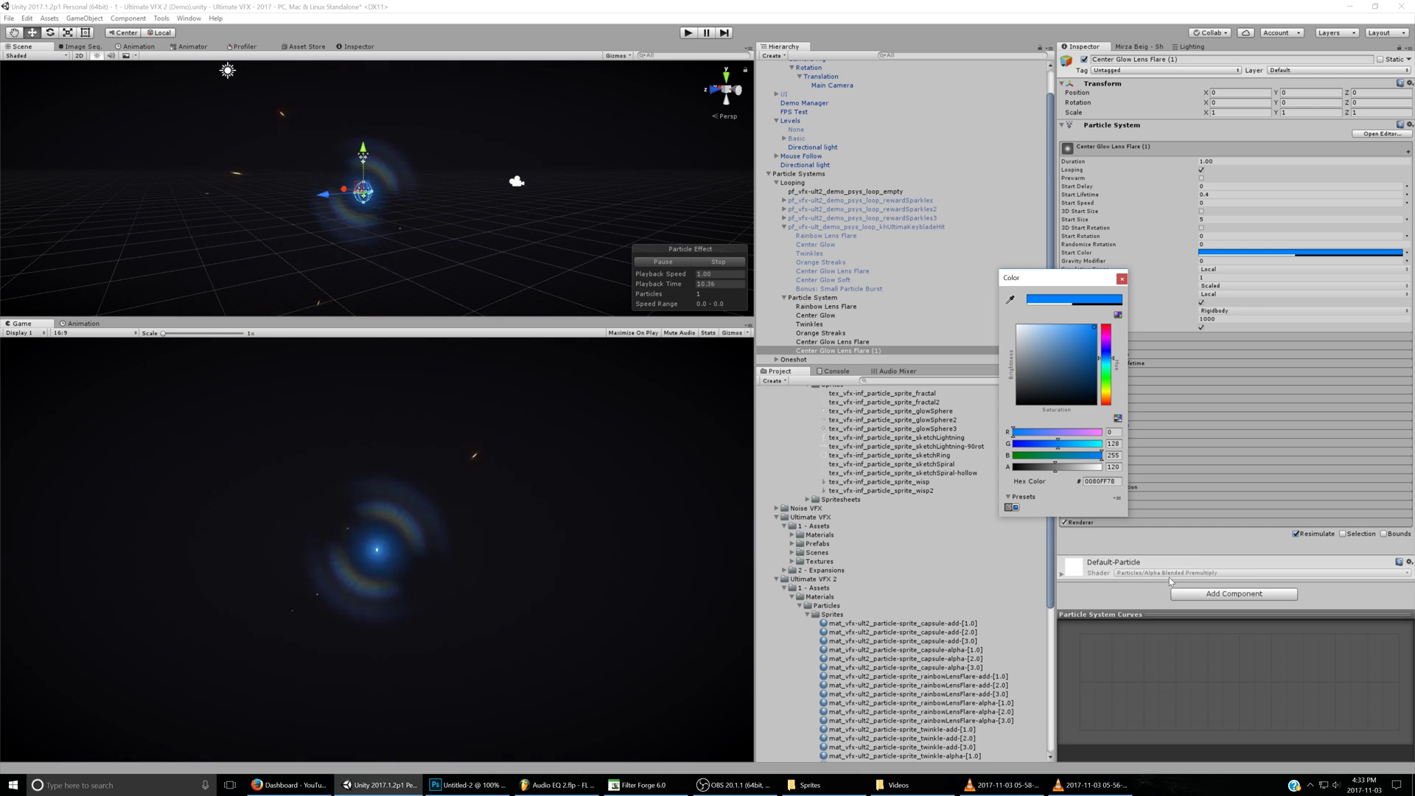
left_click(1083, 326)
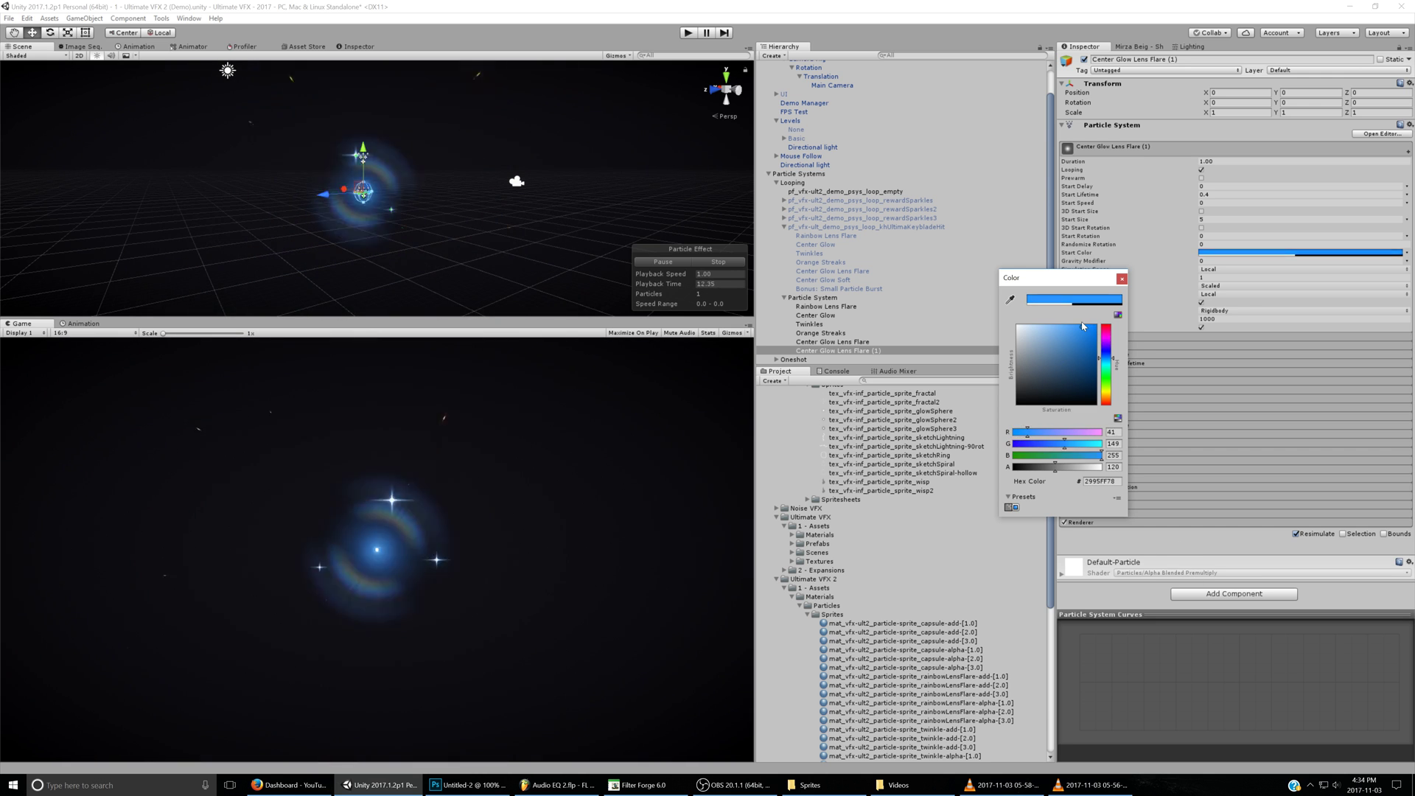
- Saturate the blue Start Color of Center Glow Lens Flare (1) further and rename the object Center Glow Lens Flare Ssoft
left_click_drag(1073, 322, 1101, 315)
left_click(879, 6)
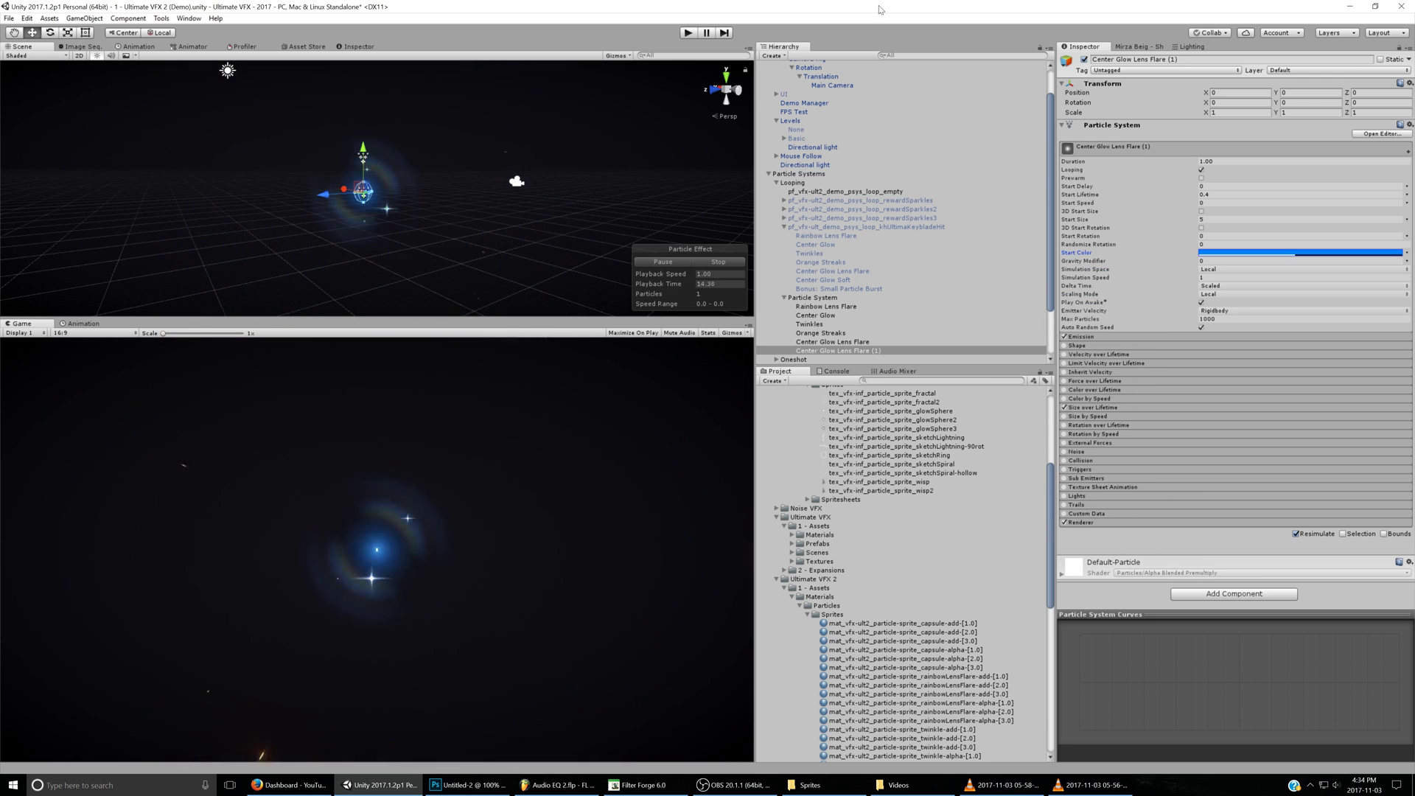
left_click(1195, 59)
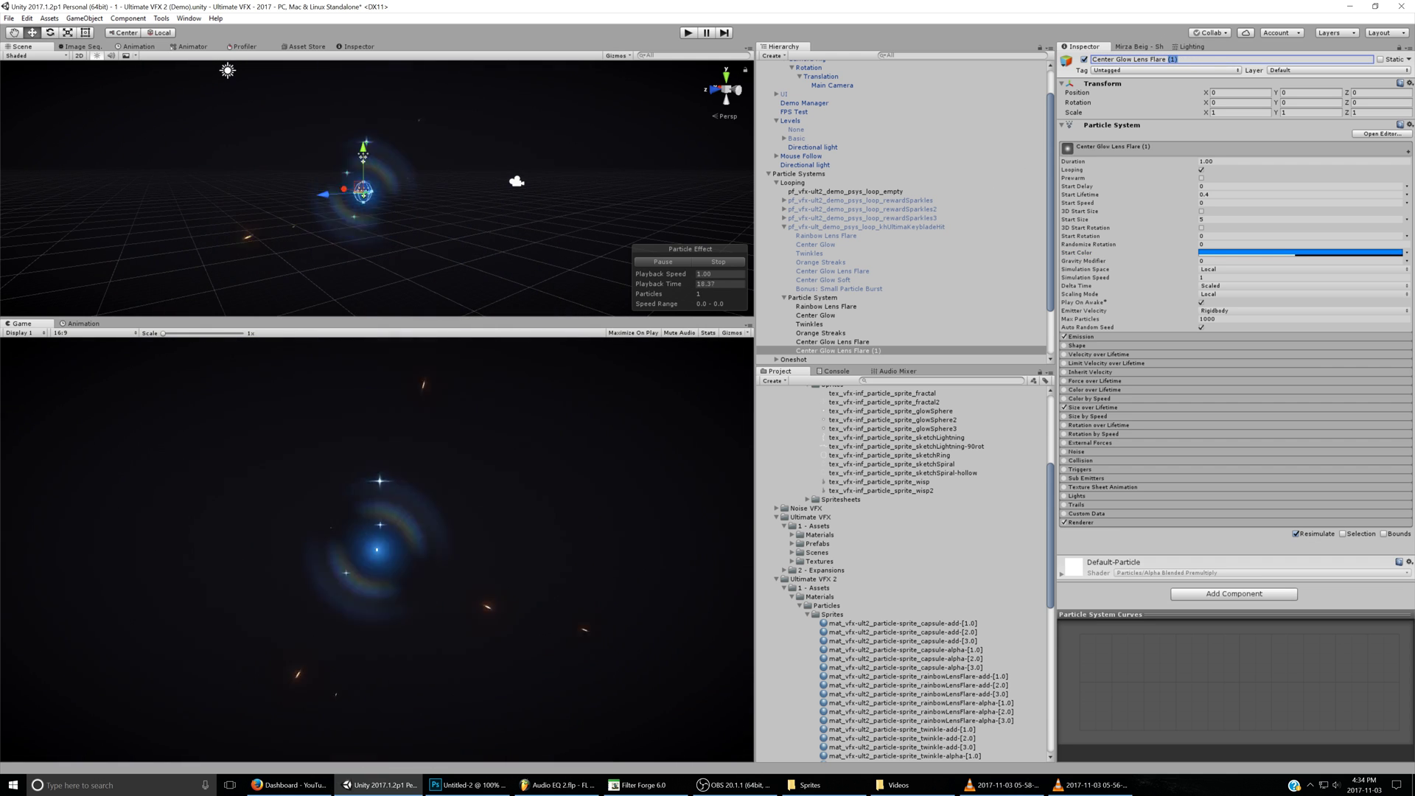
key("Return")
- Check the reference Bonus: Small Particle Burst settings and add a new child particle system under Particle System
left_click(857, 288)
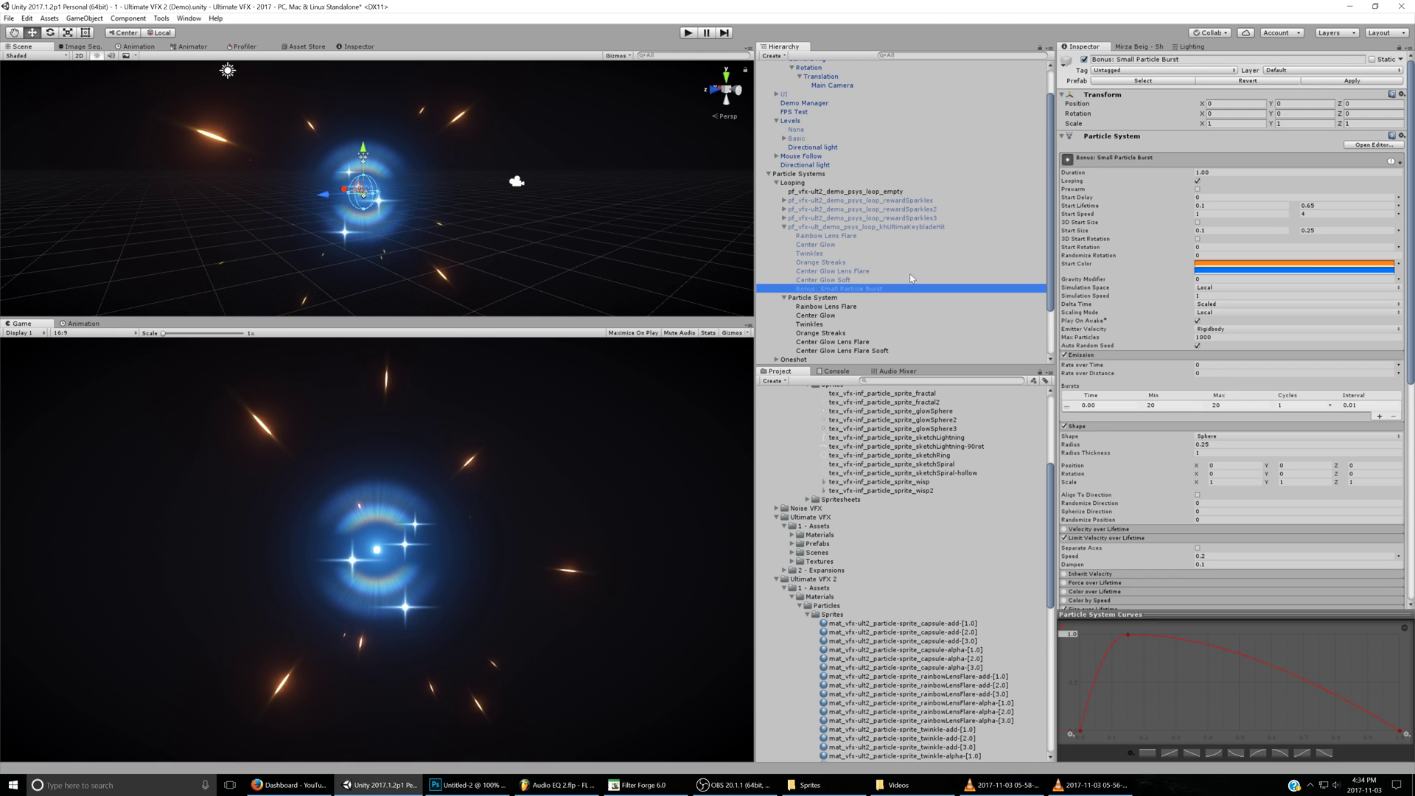
right_click(827, 300)
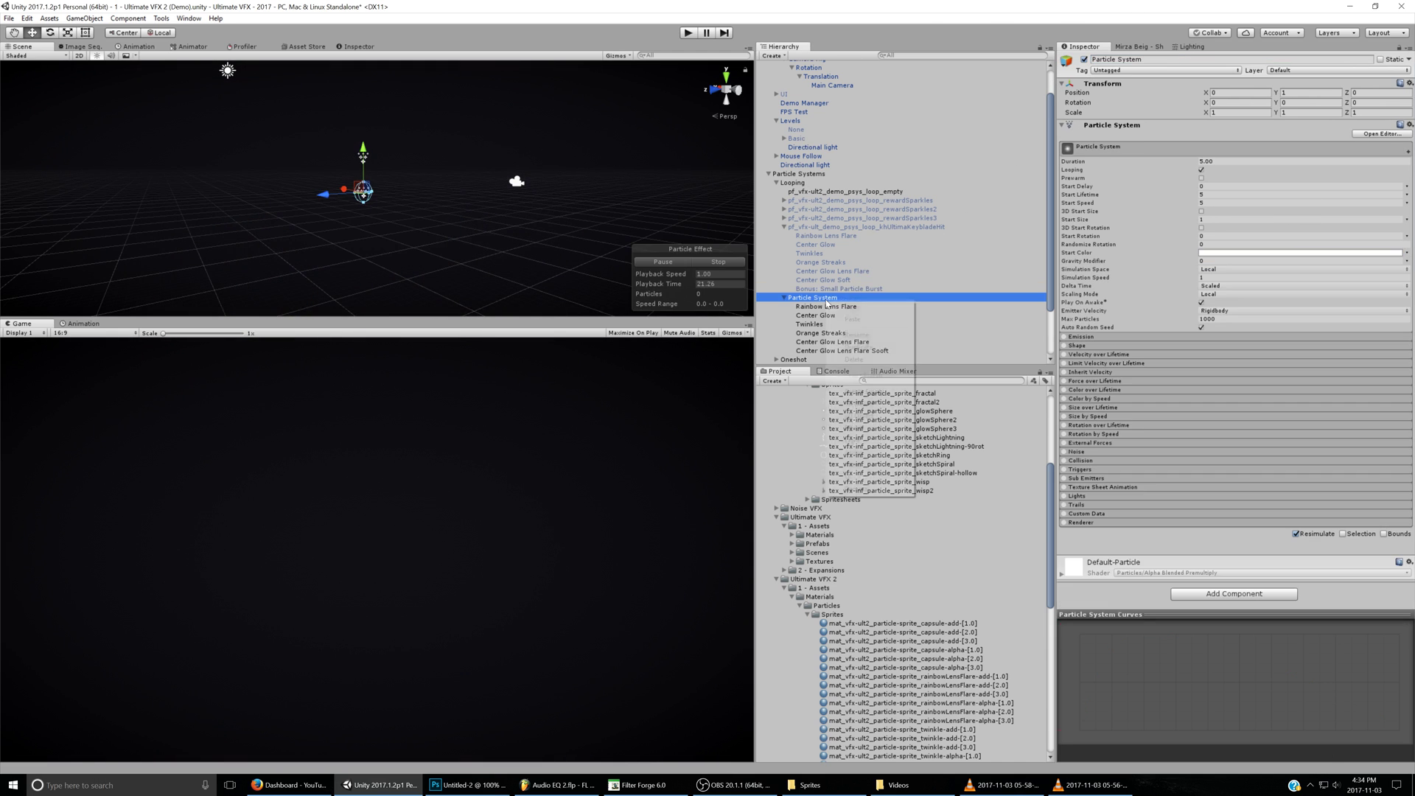
left_click(825, 4)
left_click(818, 315)
left_click(815, 298)
left_click_drag(315, 237, 569, 217, "alt")
left_click_drag(297, 253, 424, 233, "alt")
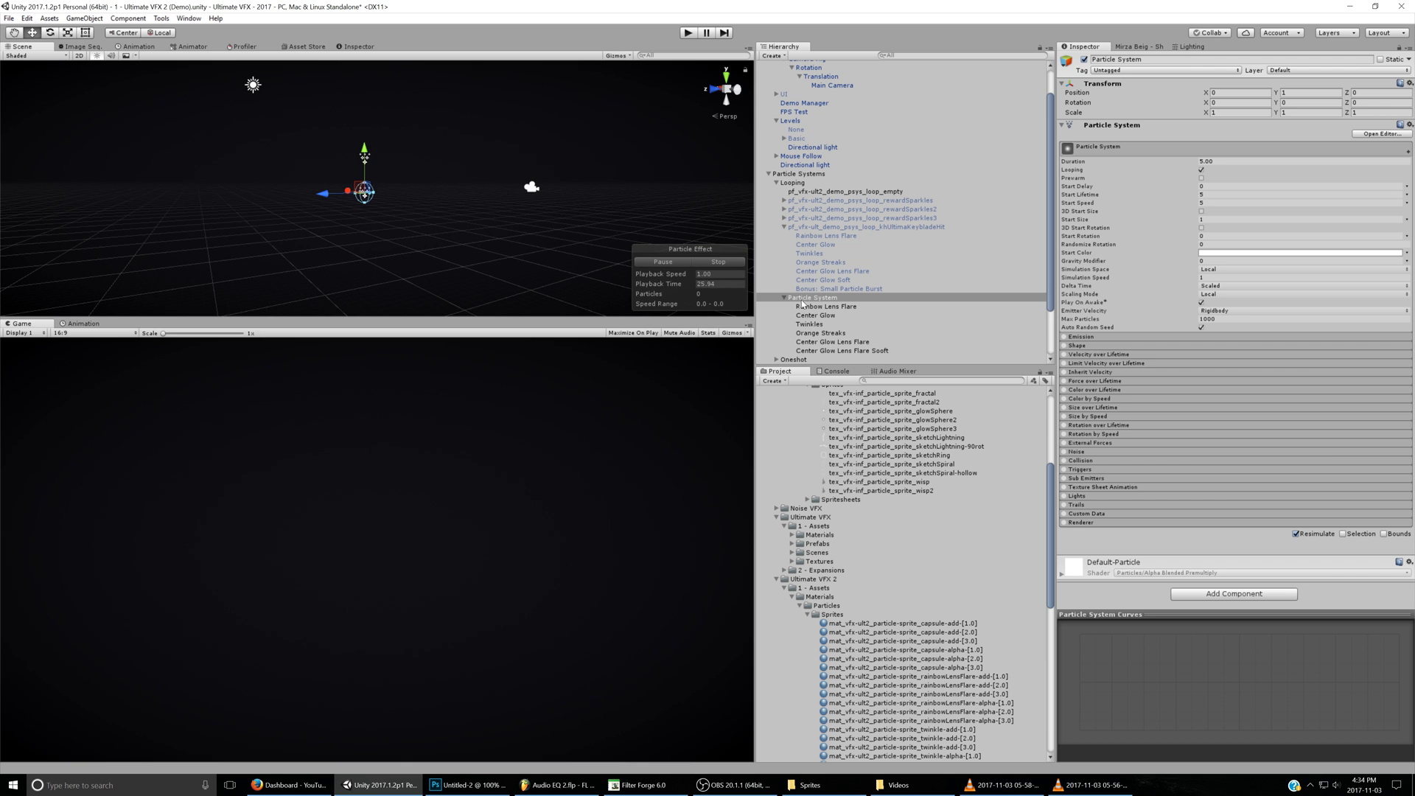
right_click(804, 297)
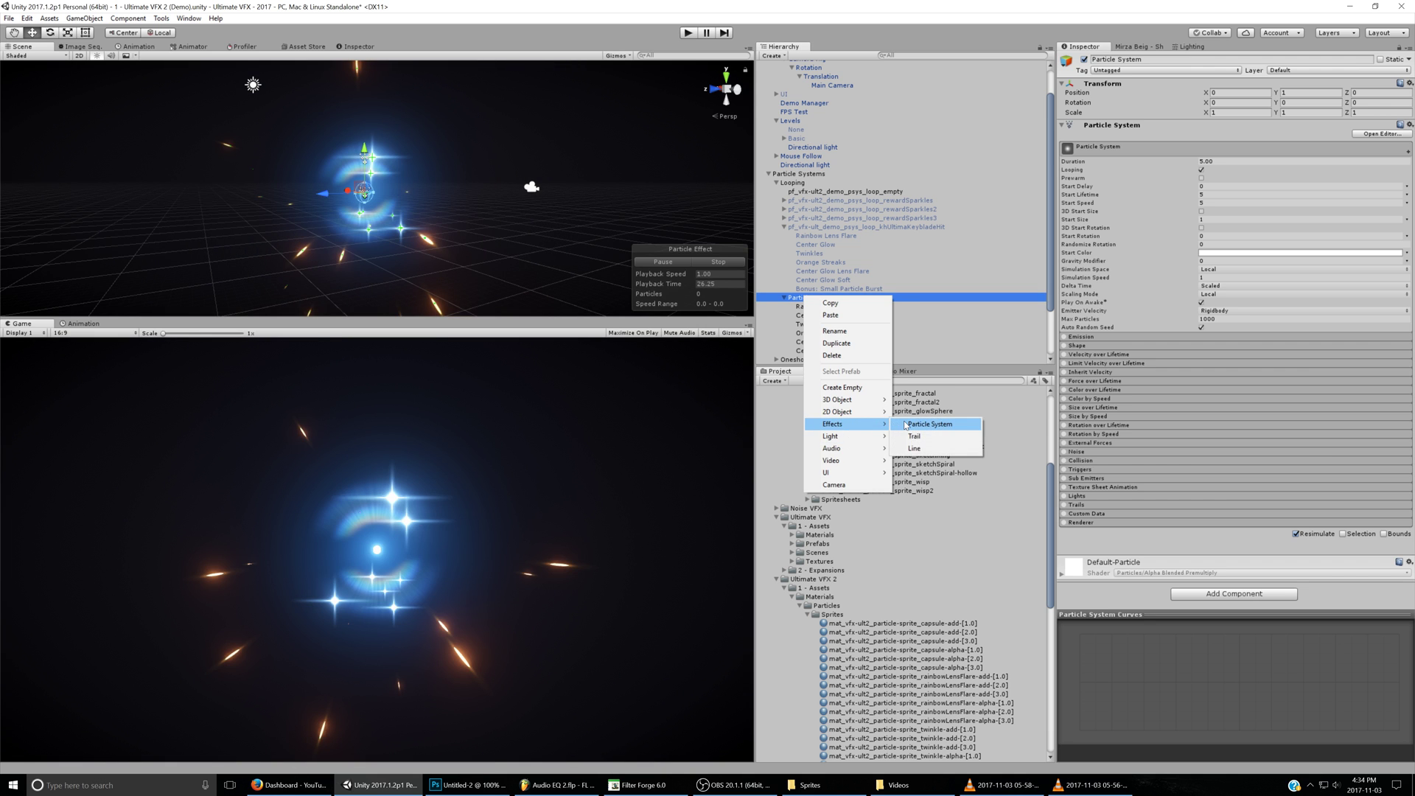
left_click(906, 425)
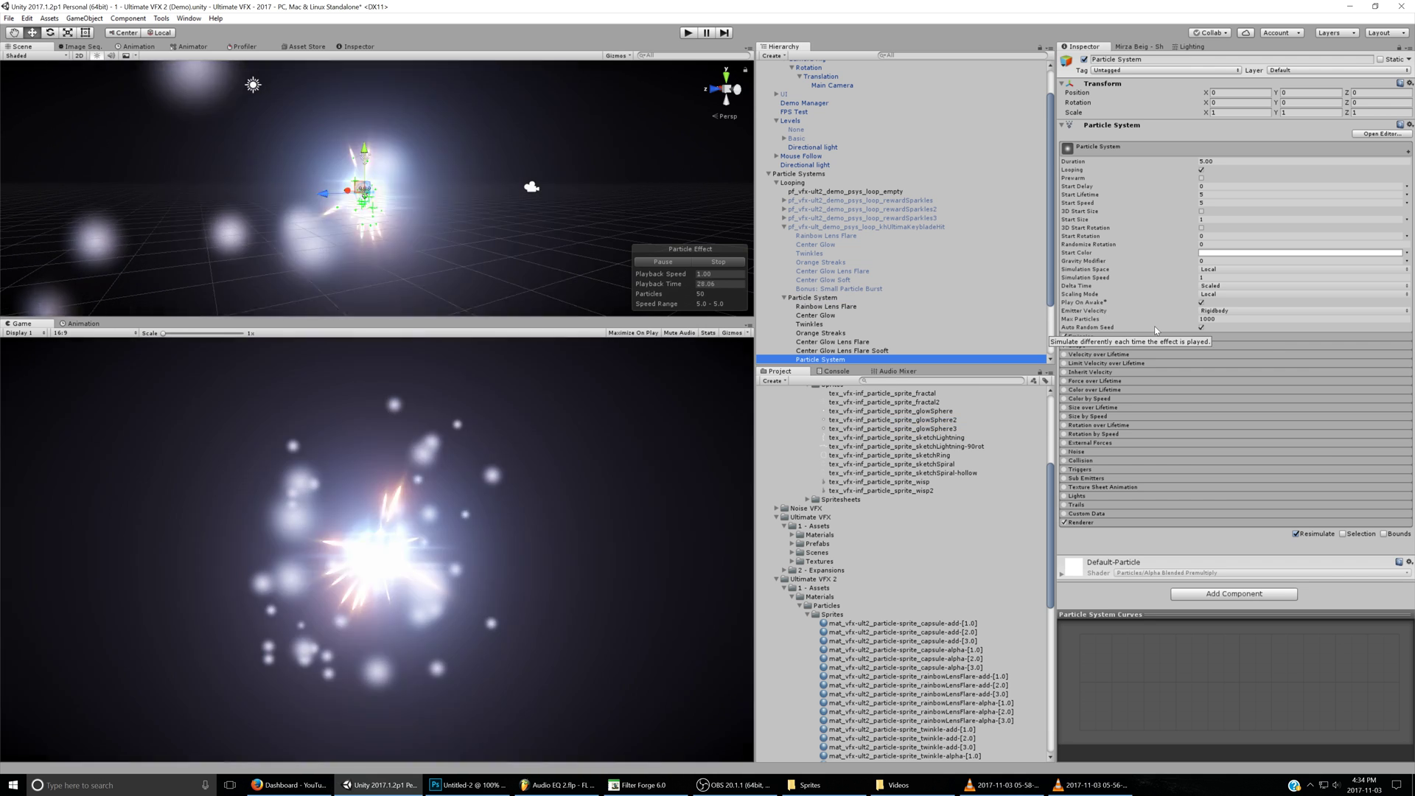
- Set the new particle system's emission Shape to Sphere with a Radius of 0.1
left_click(1084, 345)
left_click(1220, 355)
left_click(1222, 366)
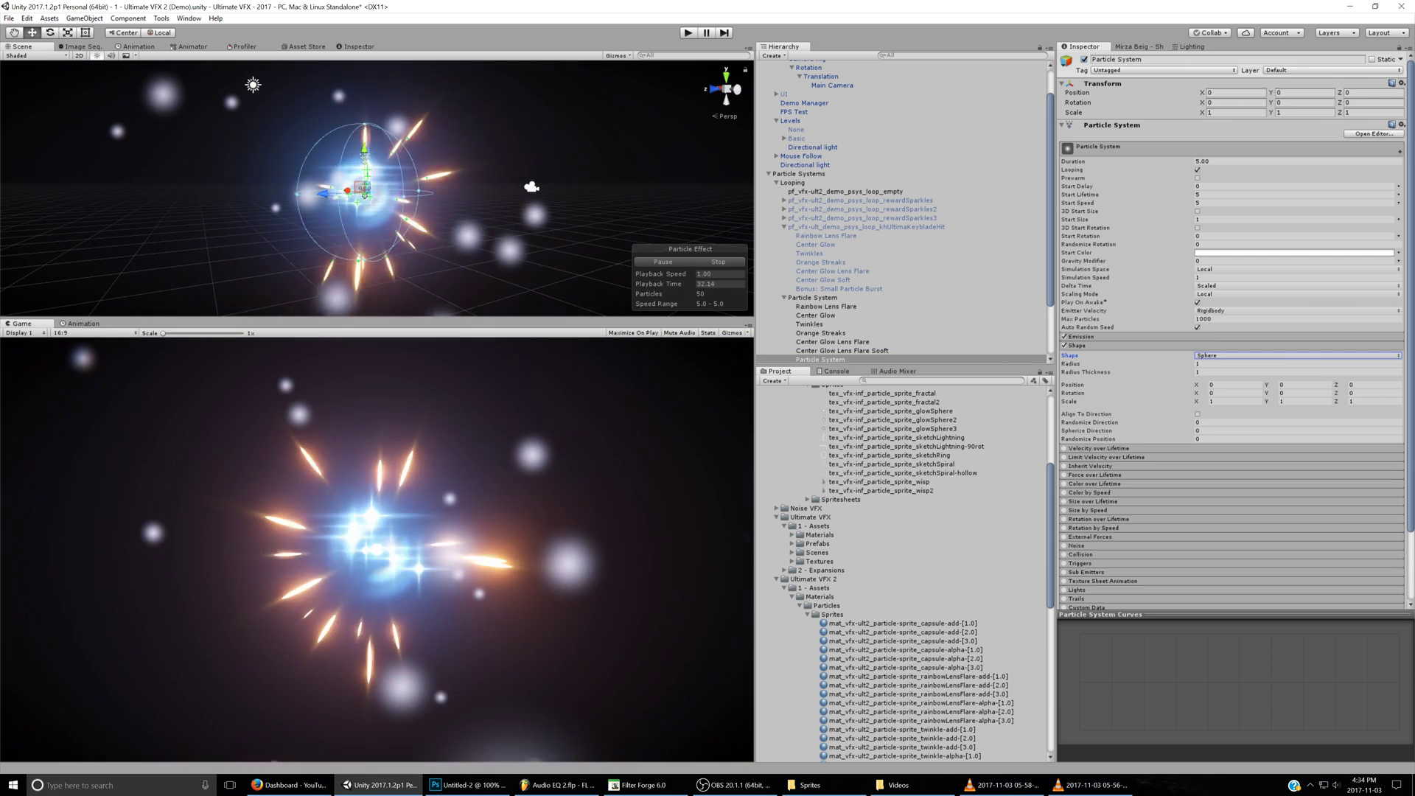
left_click(1221, 364)
type(".1")
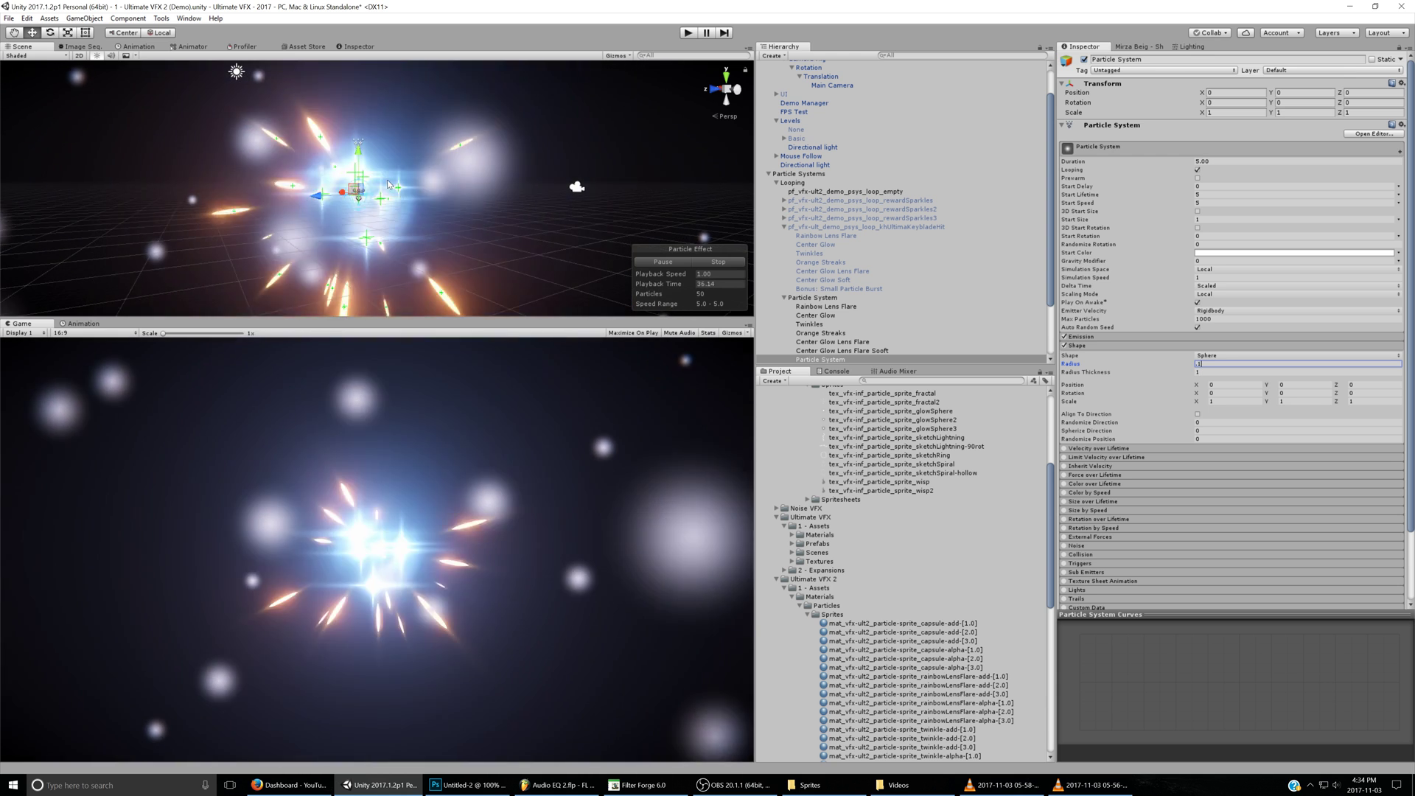
- Set the emission Rate over Time to 0 and add a burst of 50 particles at time 0
left_click(1081, 336)
left_click(1209, 346)
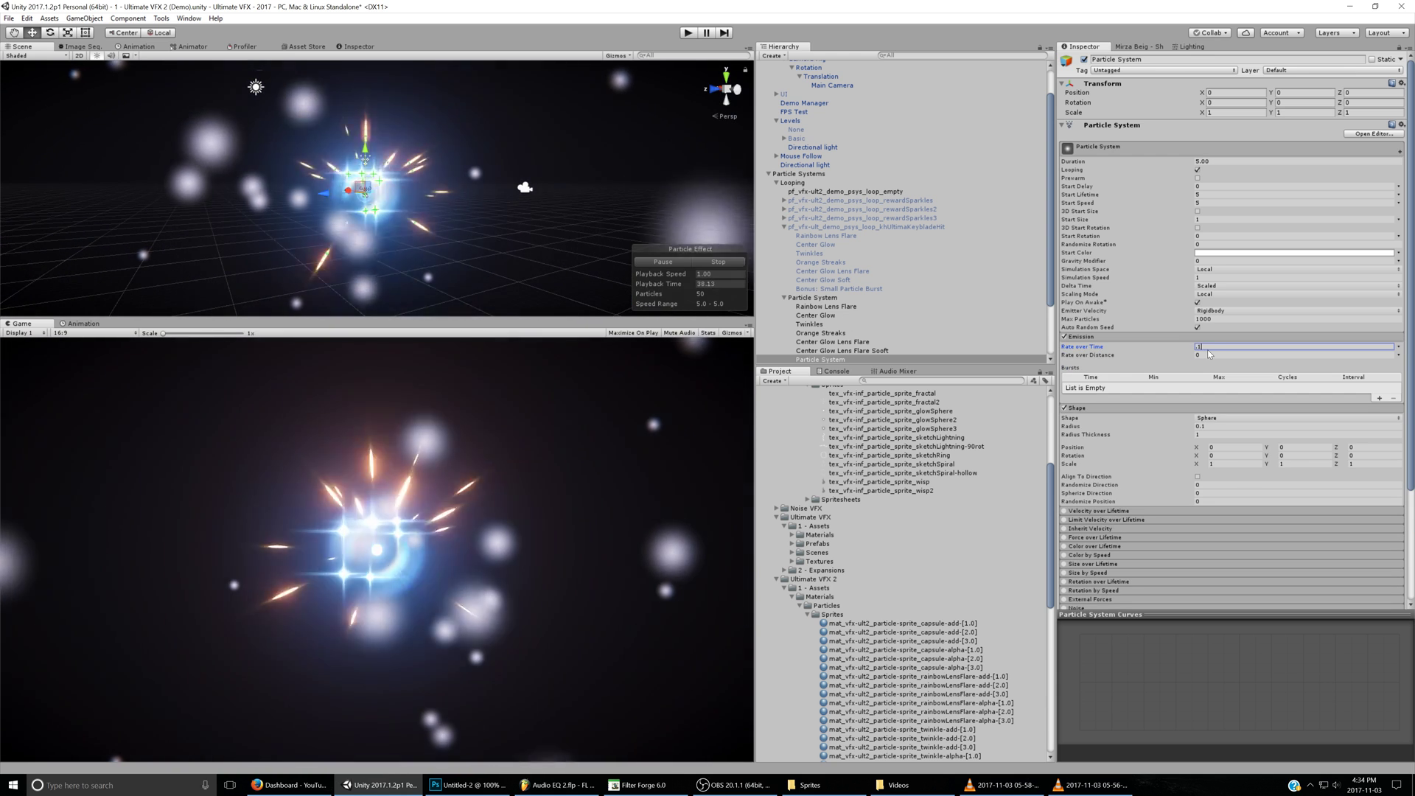
type("0")
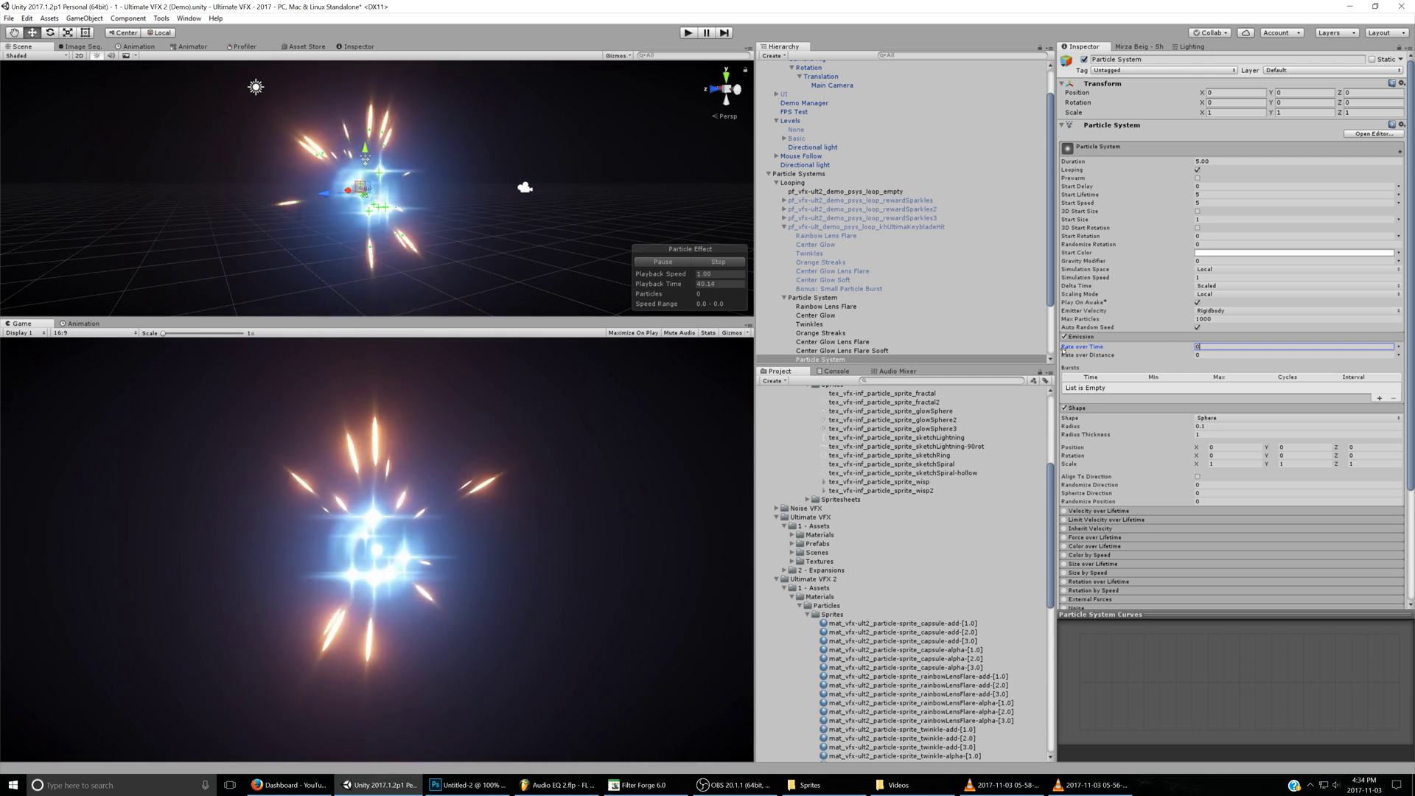
left_click(1172, 387)
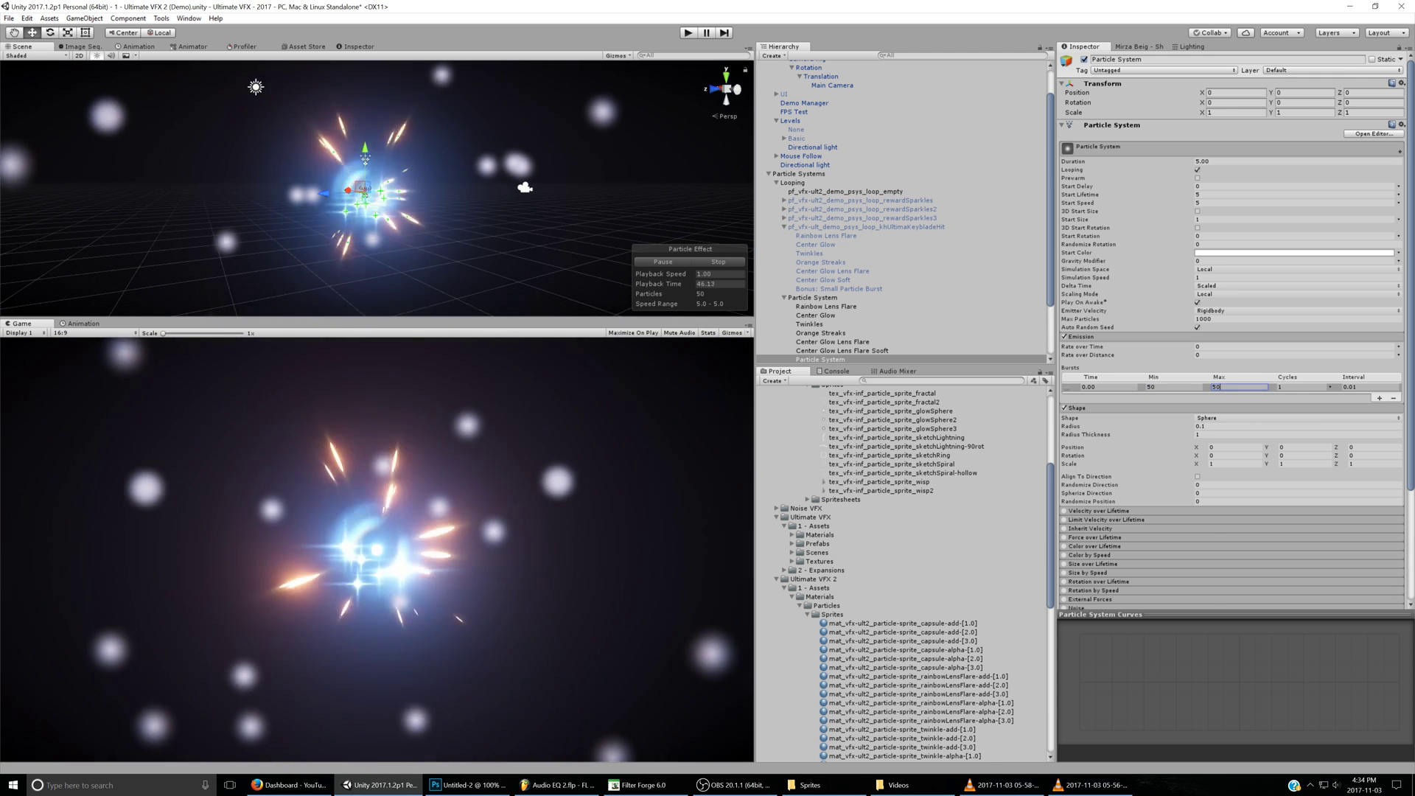
- Reduce the Start Size to 0.43 and assign the material mat_vfx-inf_particle_sprite_glowSphere-add-[1.0] in the Renderer
scroll(1206, 367, "down", 5)
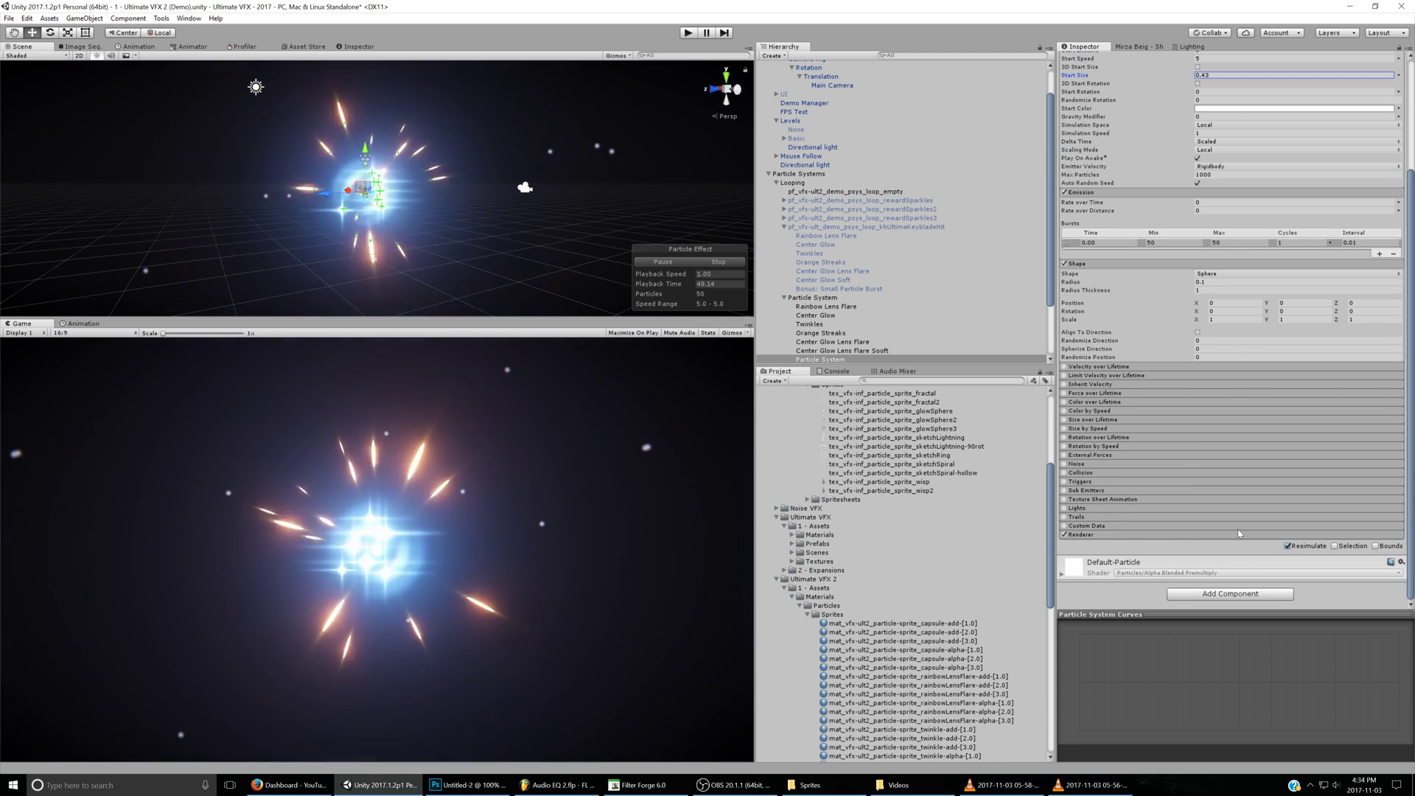
left_click(1399, 561)
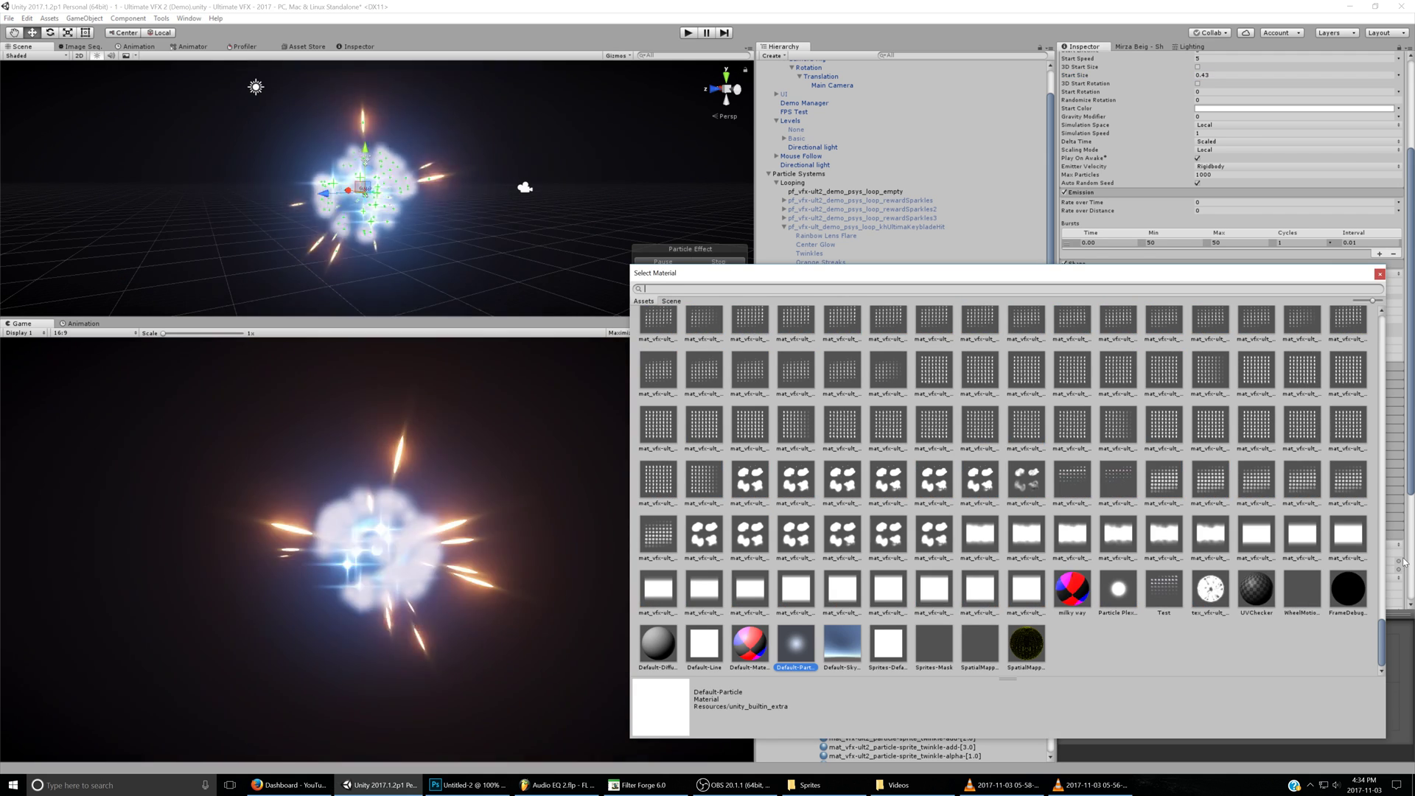
type("glow")
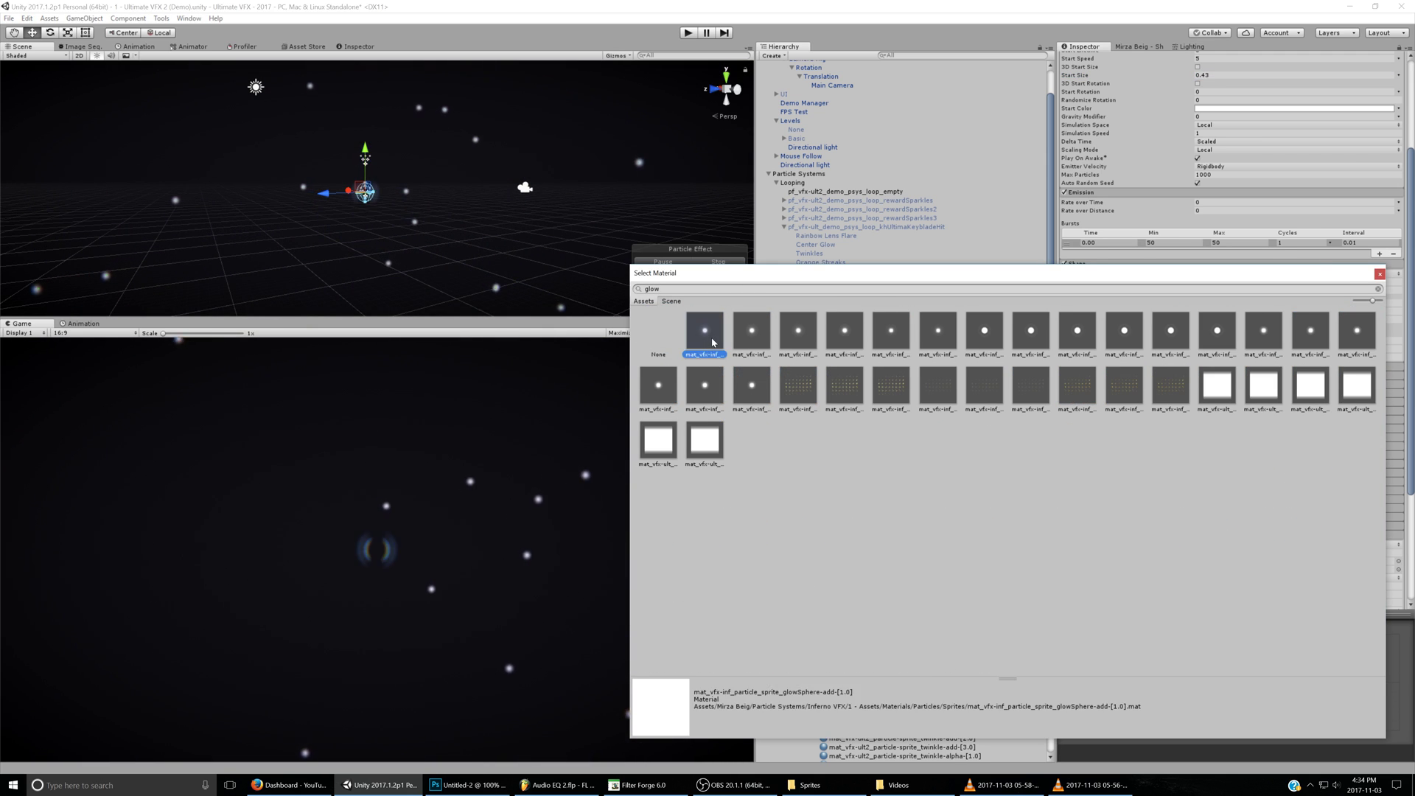
double_click(712, 343)
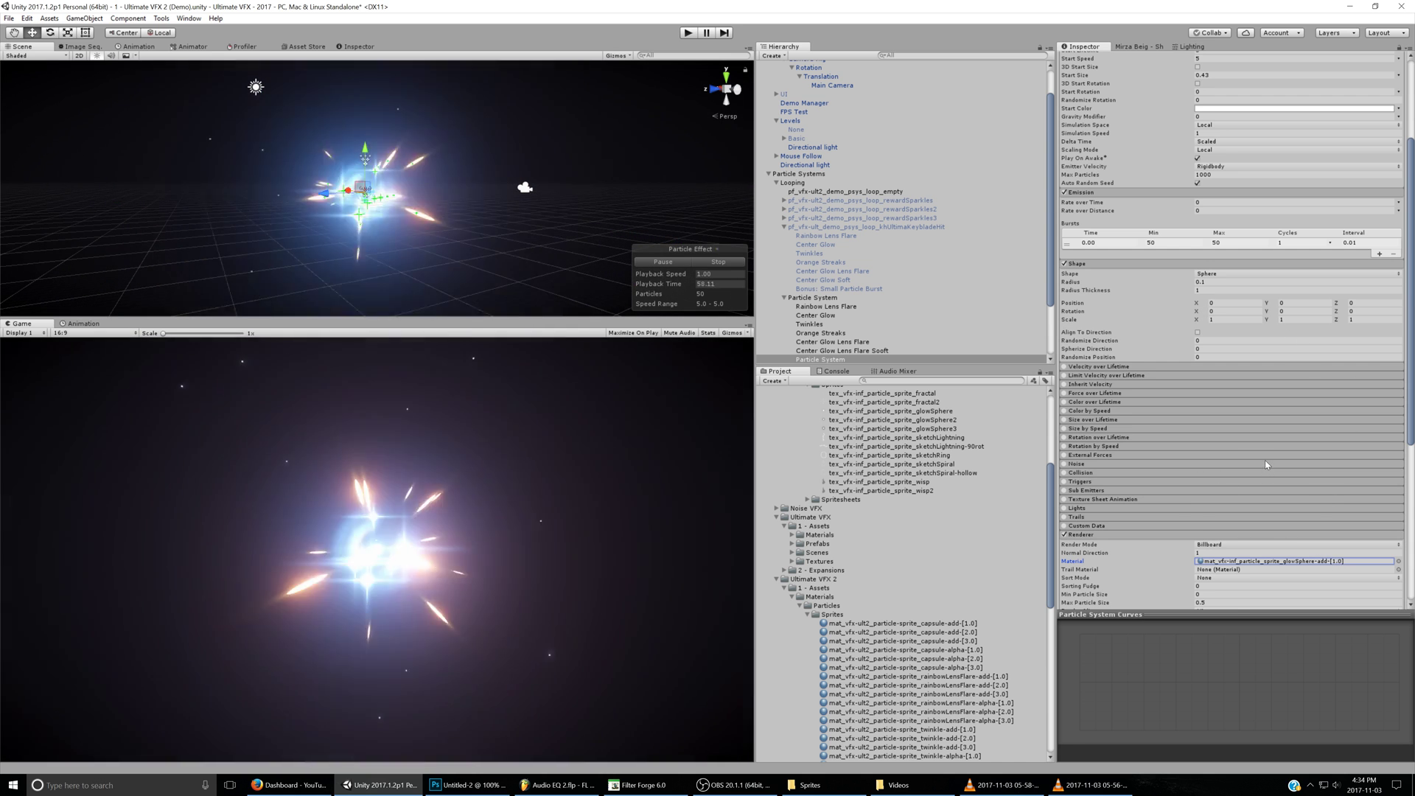
- Set the Start Size to 0.4 and the Start Speed to random between 0.5 and 2
scroll(1266, 464, "up", 3)
left_click(1200, 175)
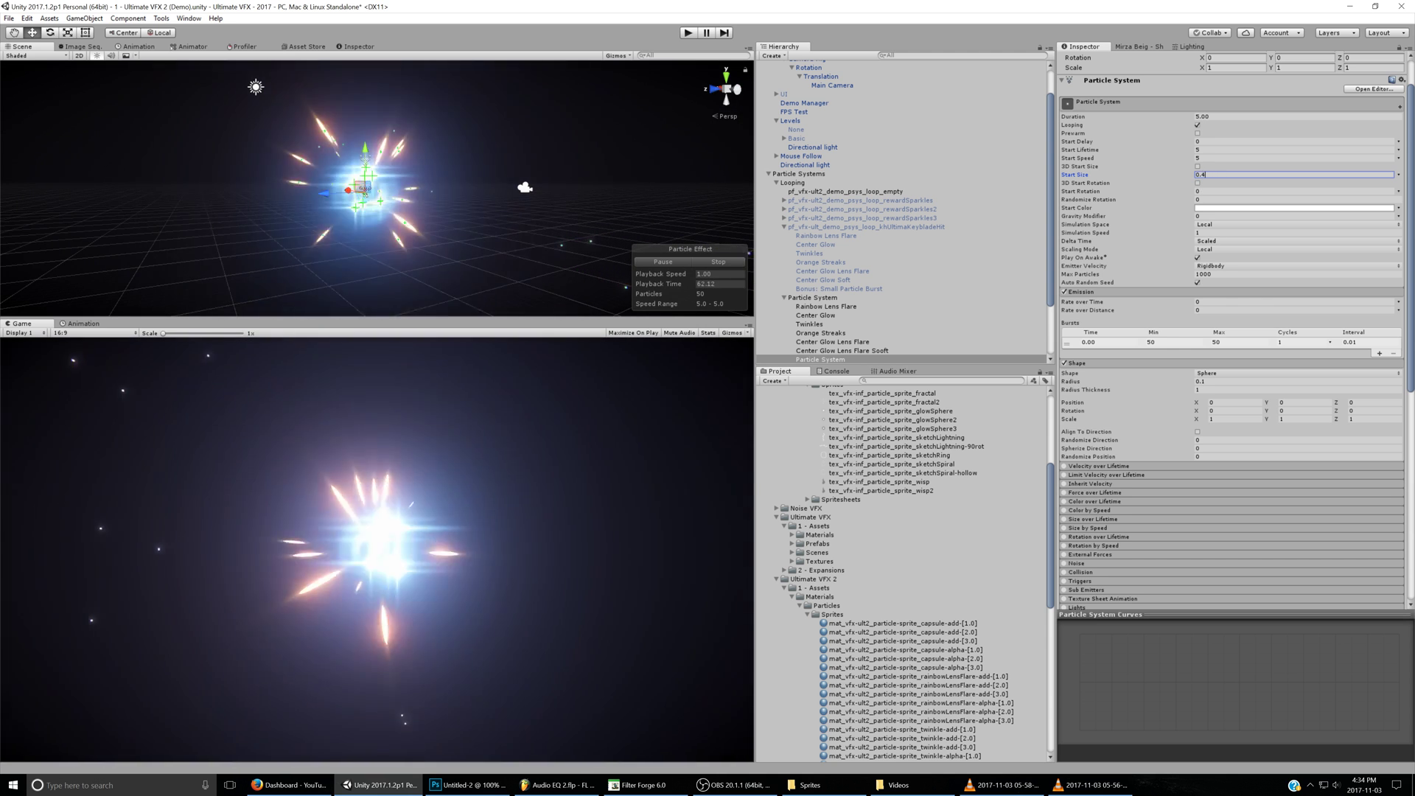
left_click(1224, 157)
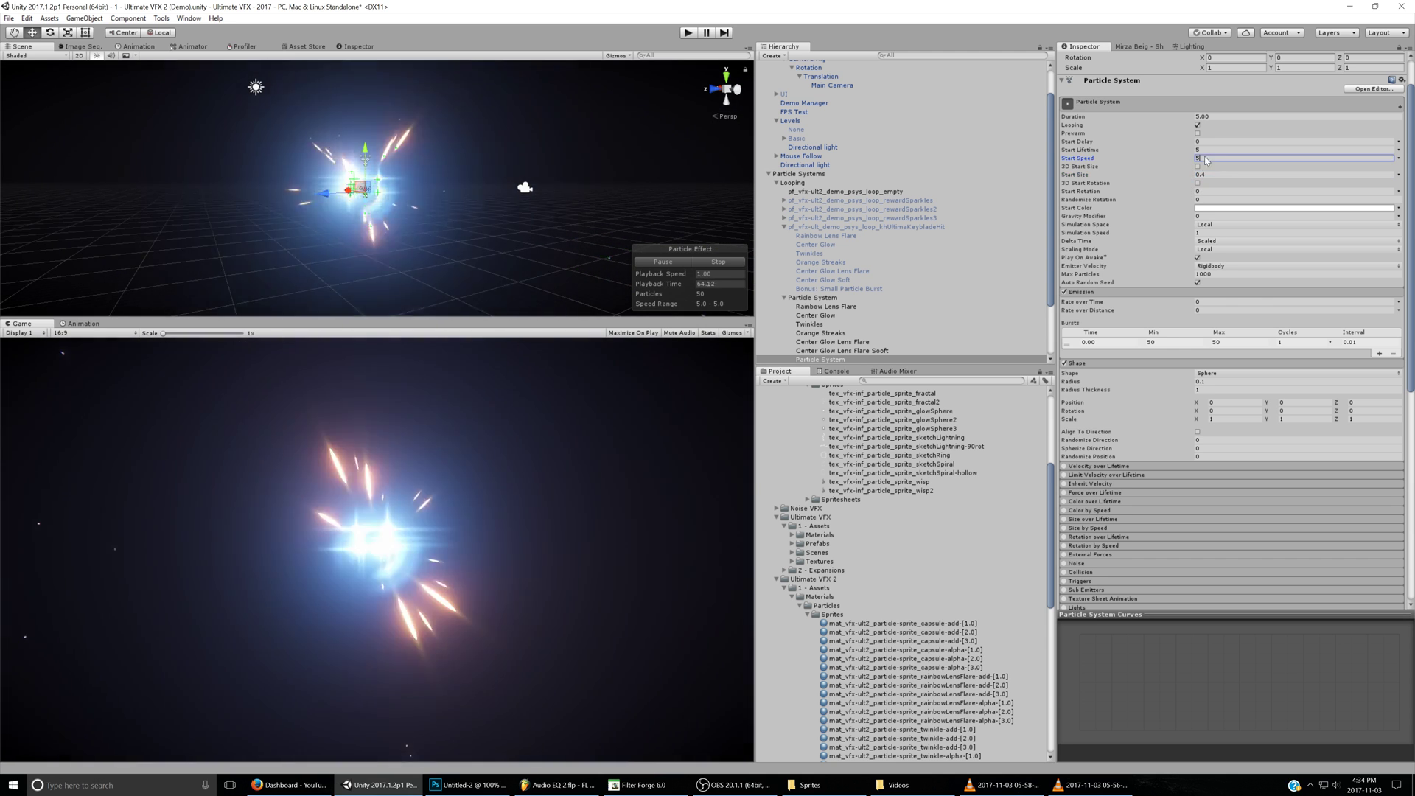
type("1")
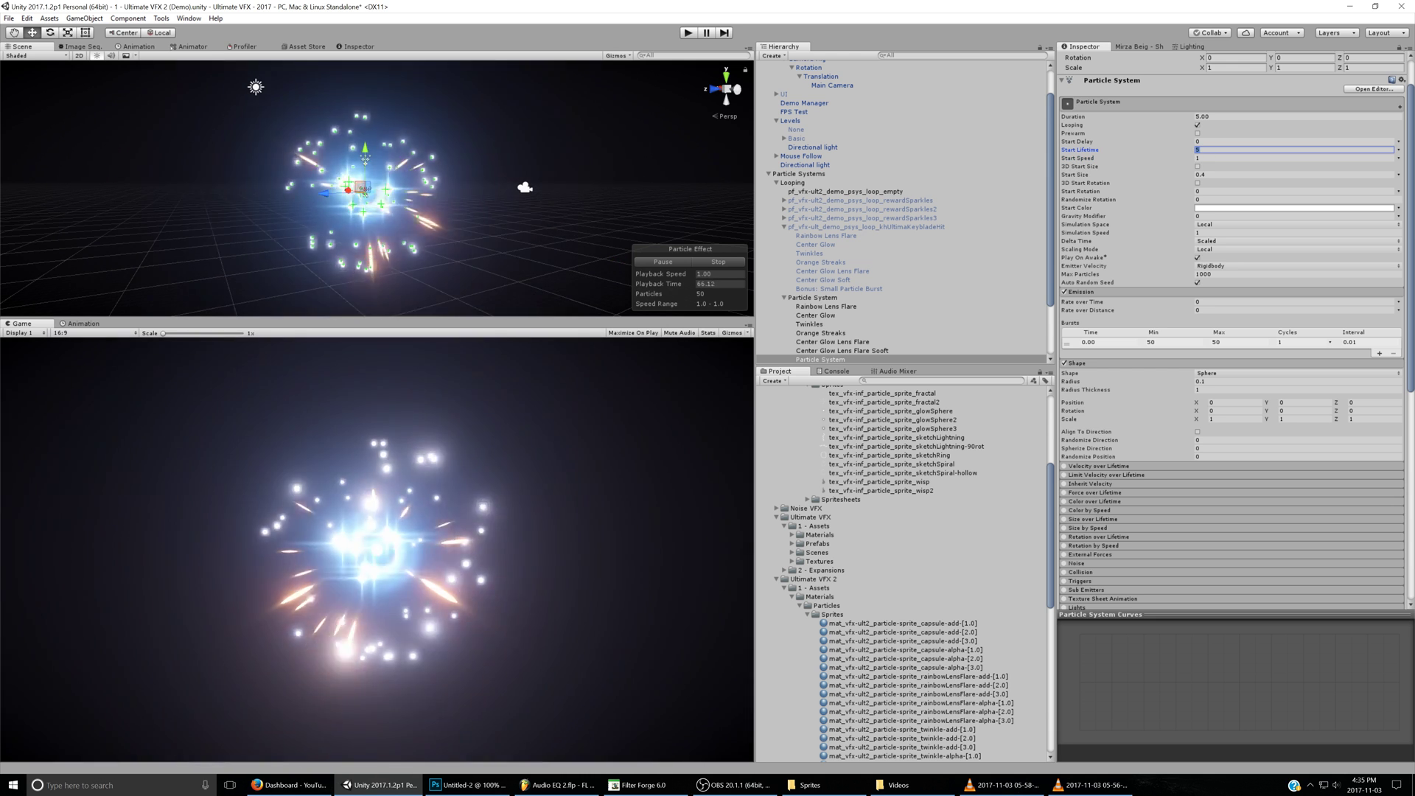
left_click(1334, 193)
left_click(1198, 158)
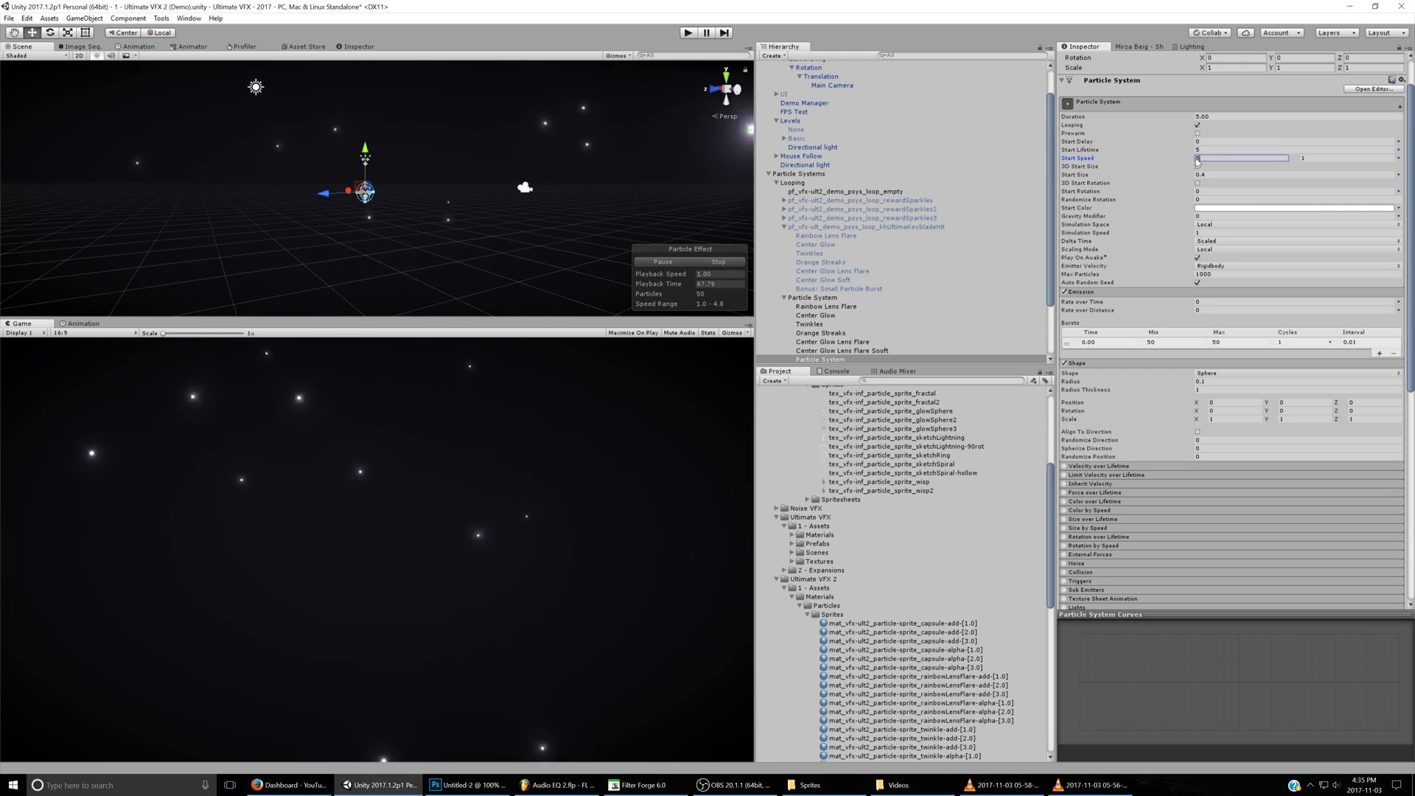
type("0.5")
key("Tab")
type("2")
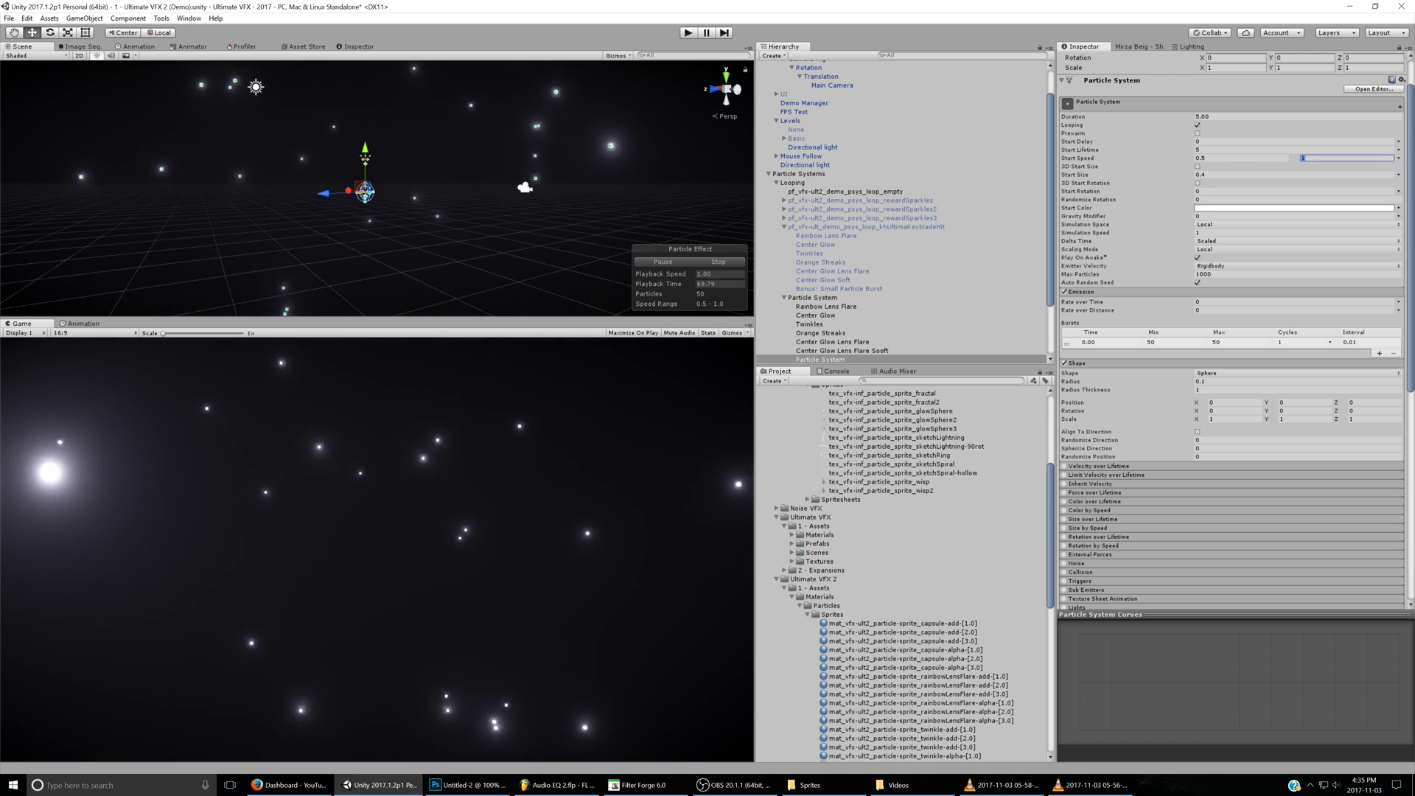
- Enable Limit Velocity over Lifetime with Speed 0.1 and Dampen 0.5
left_click(1076, 476)
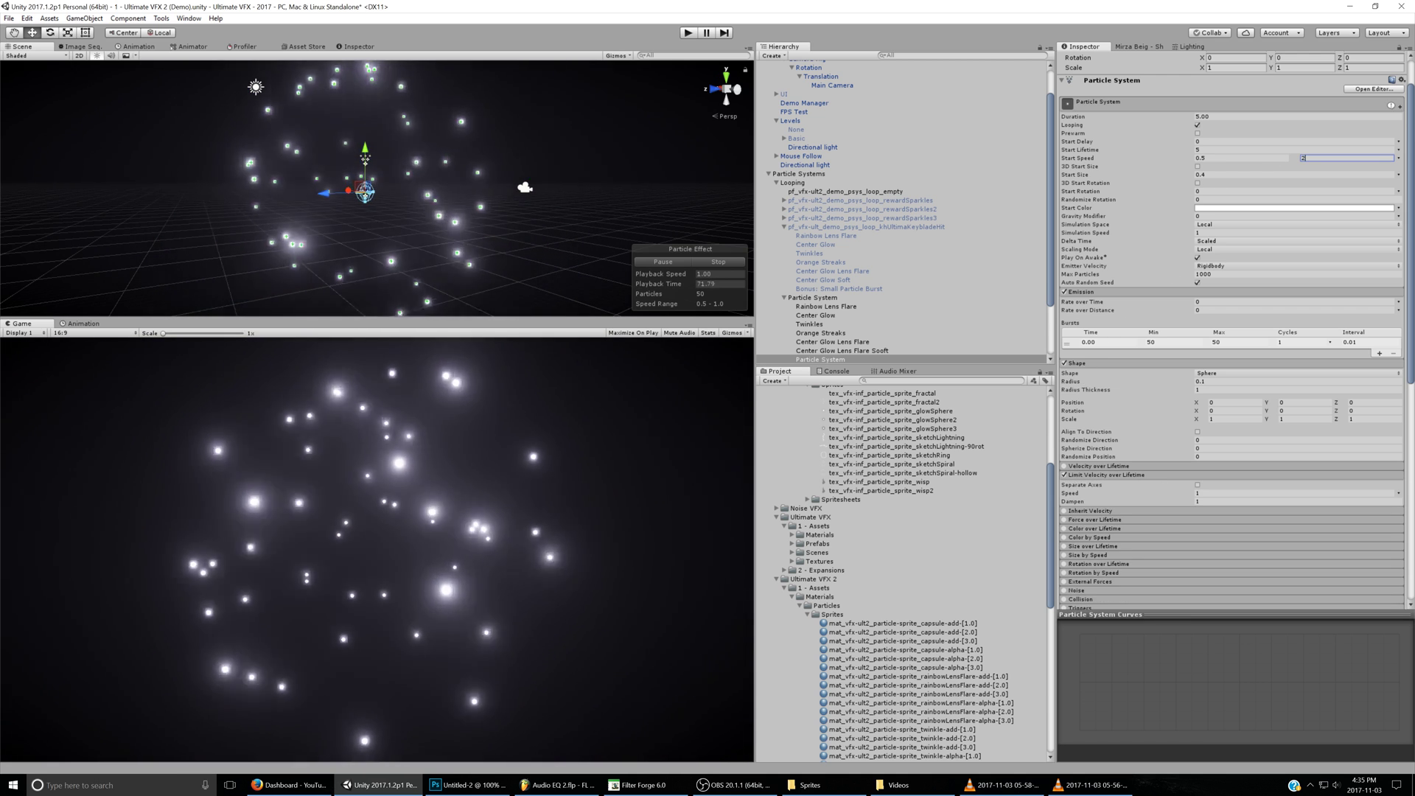
left_click(1198, 501)
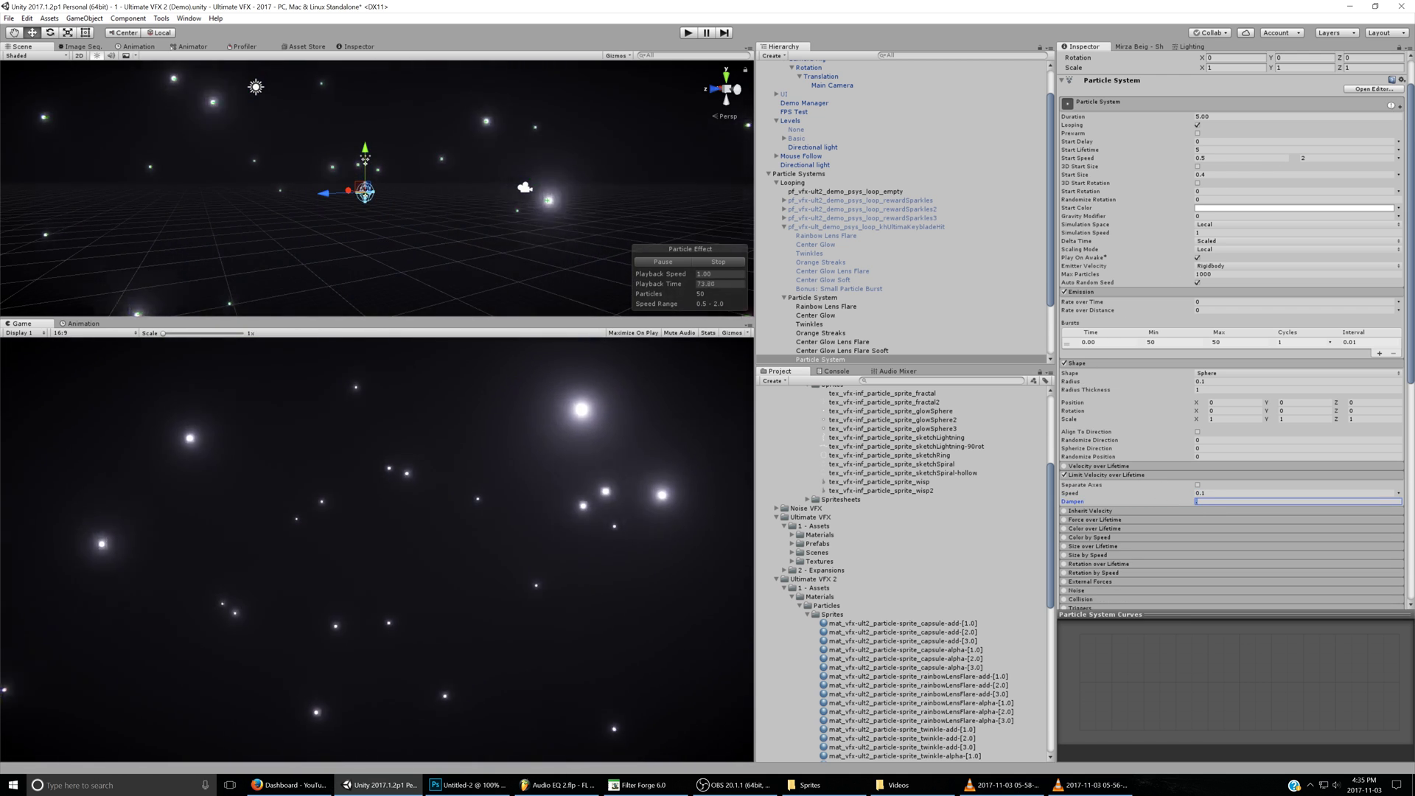
type(".5")
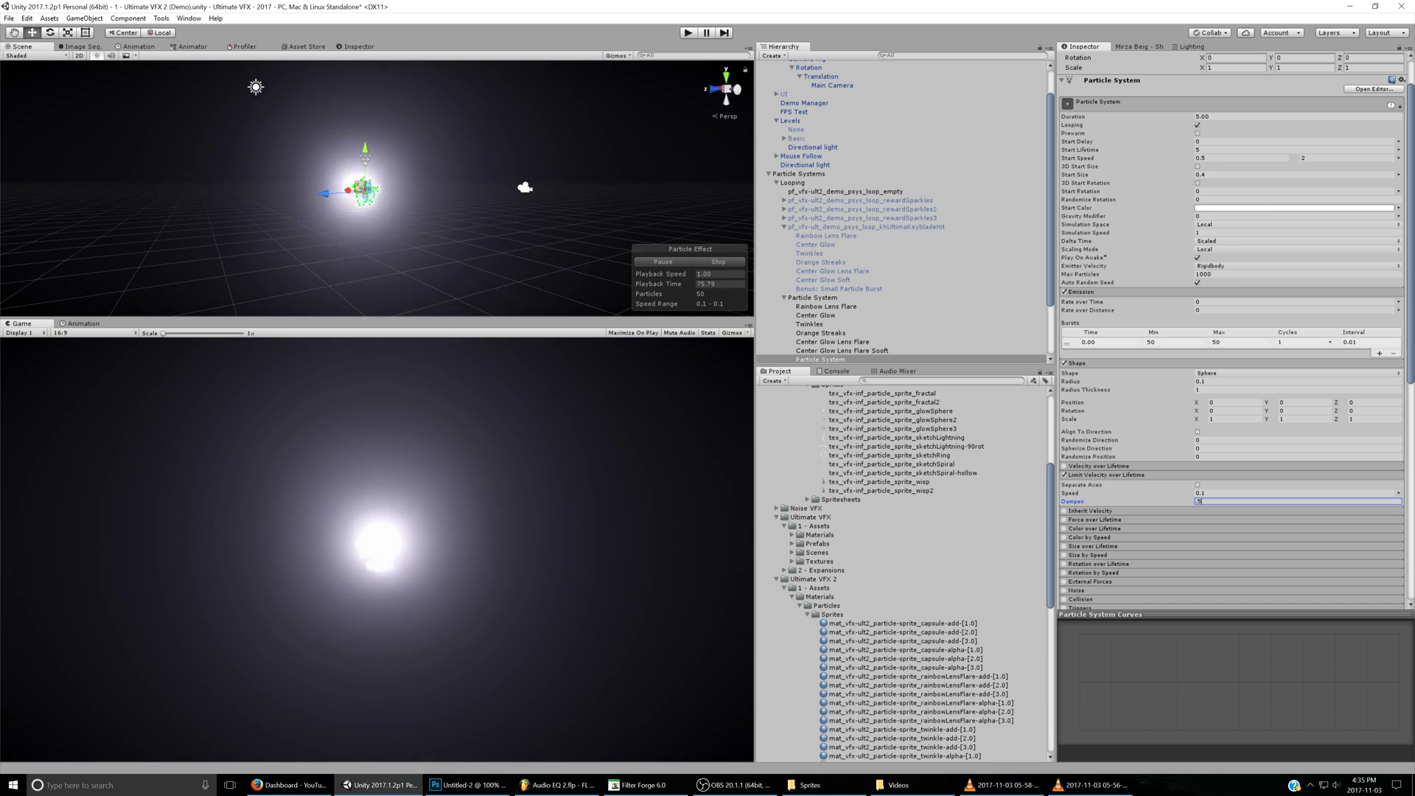
- Set the Start Lifetime to random between 0.2 and 0.5 and raise the maximum Start Speed to 10
type("1")
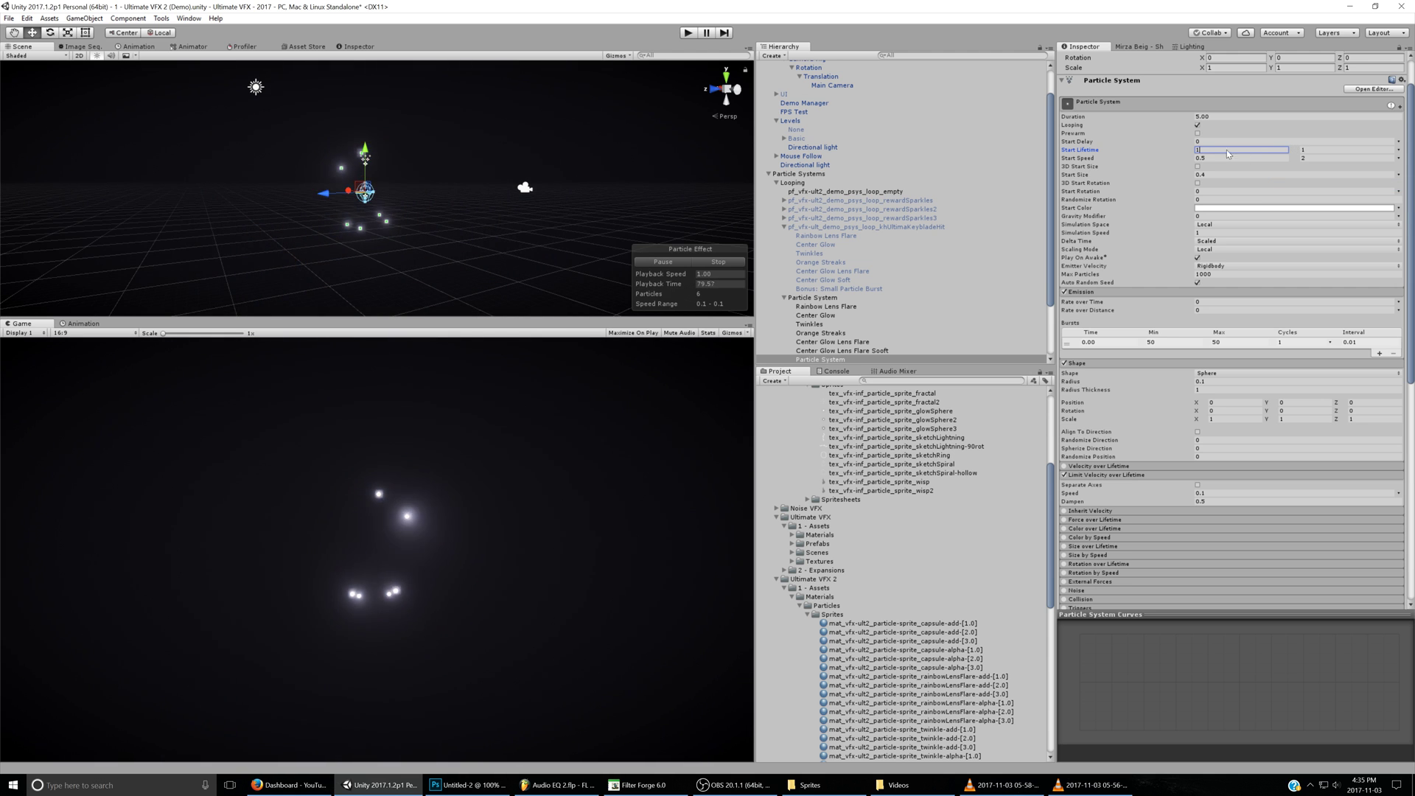
key("BackSpace")
type(".5")
key("Tab")
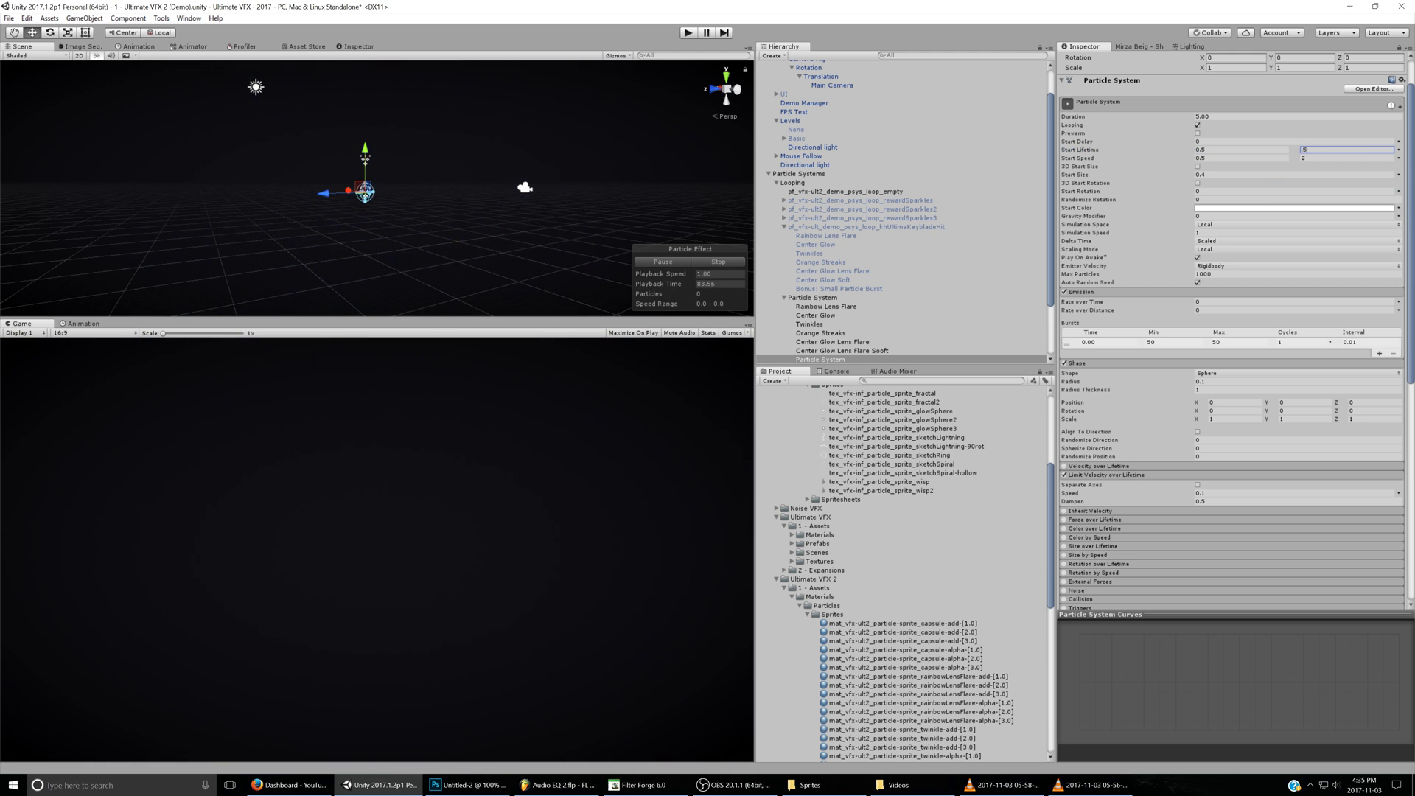
key("Tab")
key("Tab")
key("Tab")
- Change the velocity limit to Speed 0.2 and Dampen 0.1, and set the system's Duration to 1
left_click(1209, 493)
type("0.2")
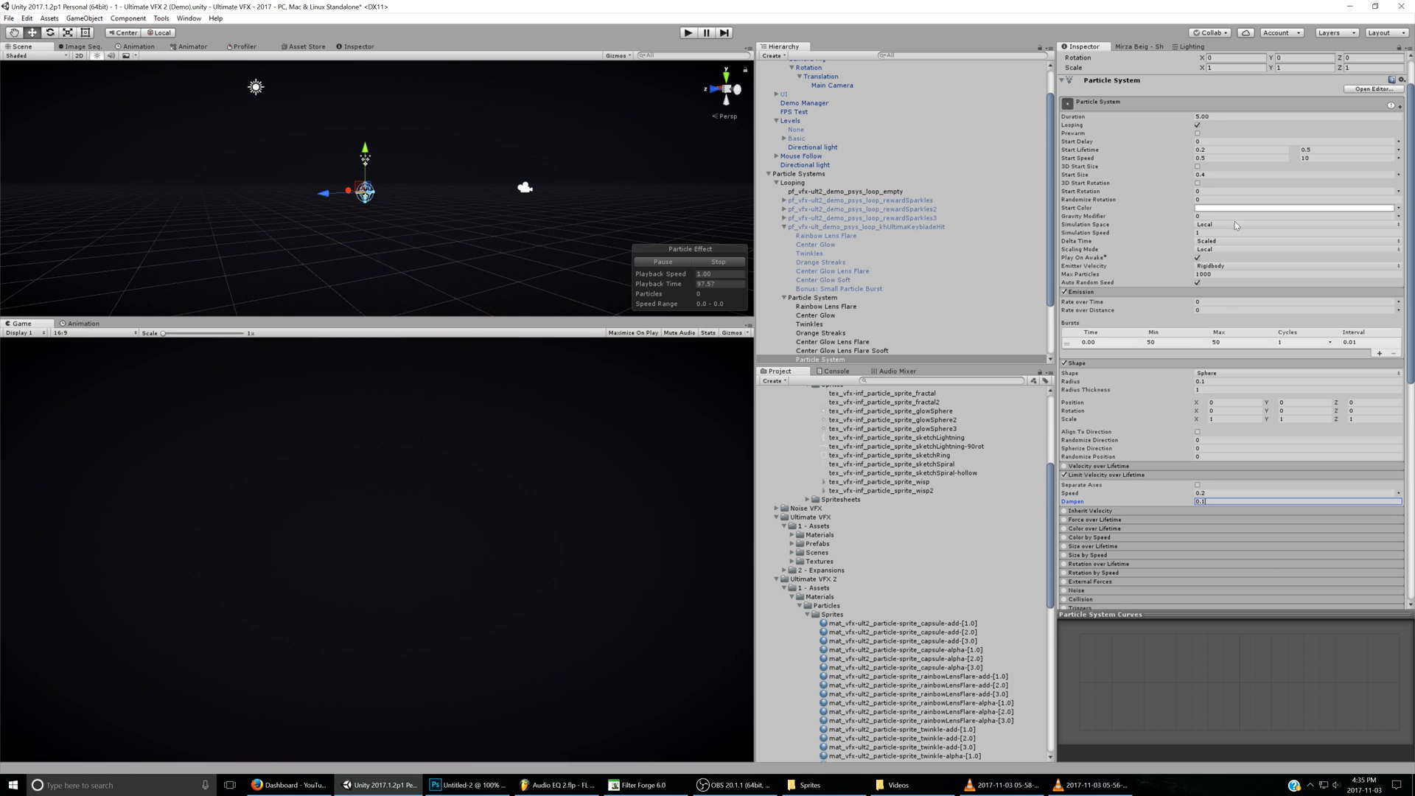
type("1")
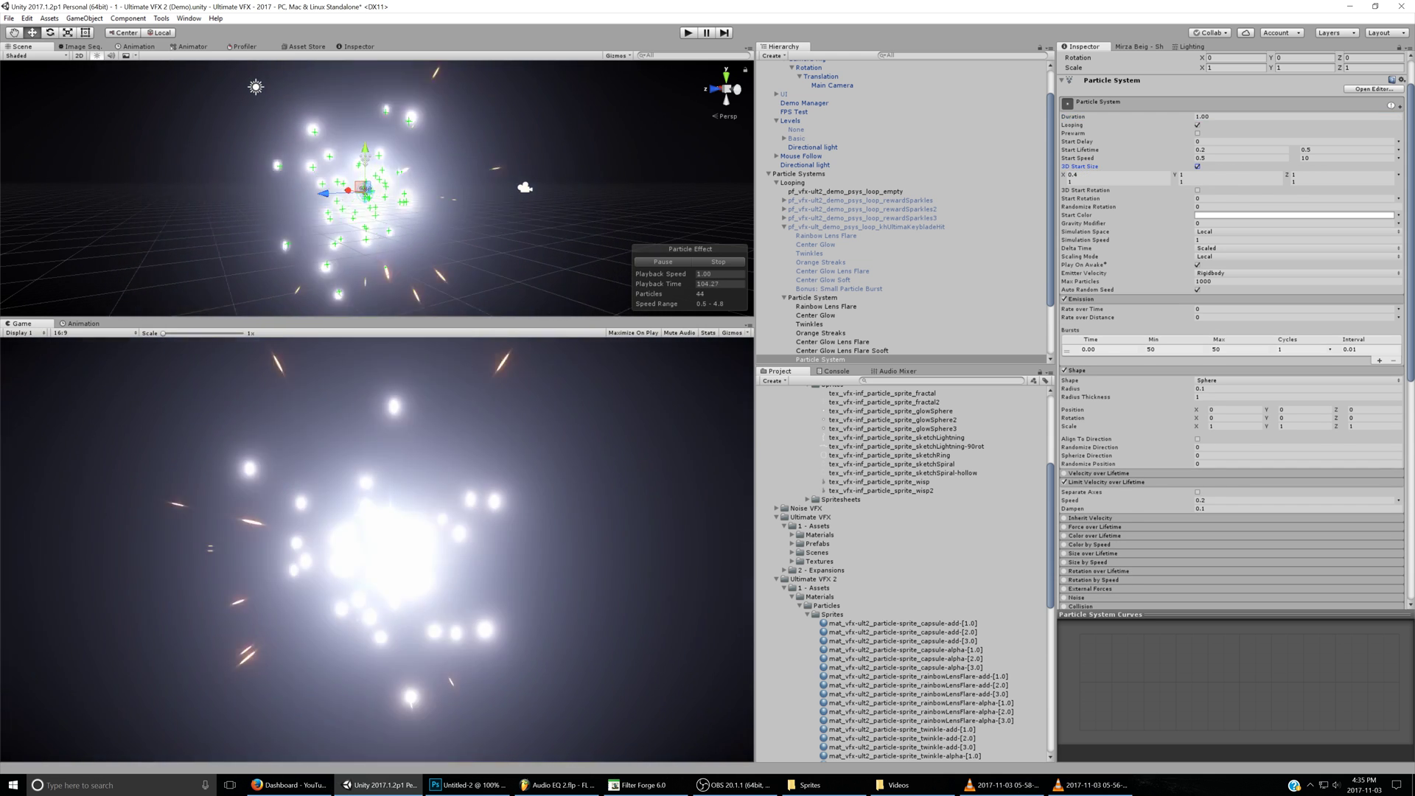
- Leave 3D Start Size off and make the Start Size random between 0.2 and 0.4
left_click(1238, 174)
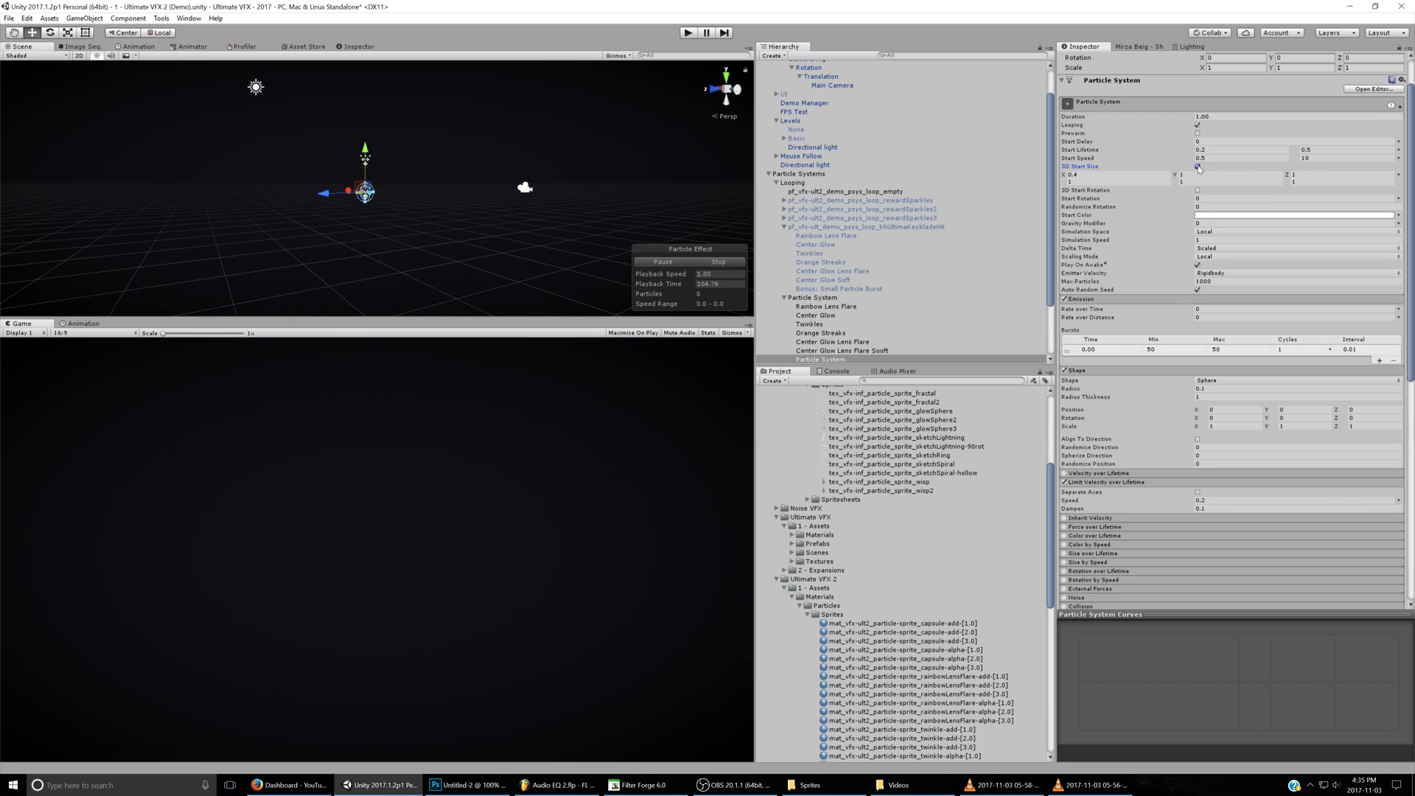
type("2")
left_click(1329, 176)
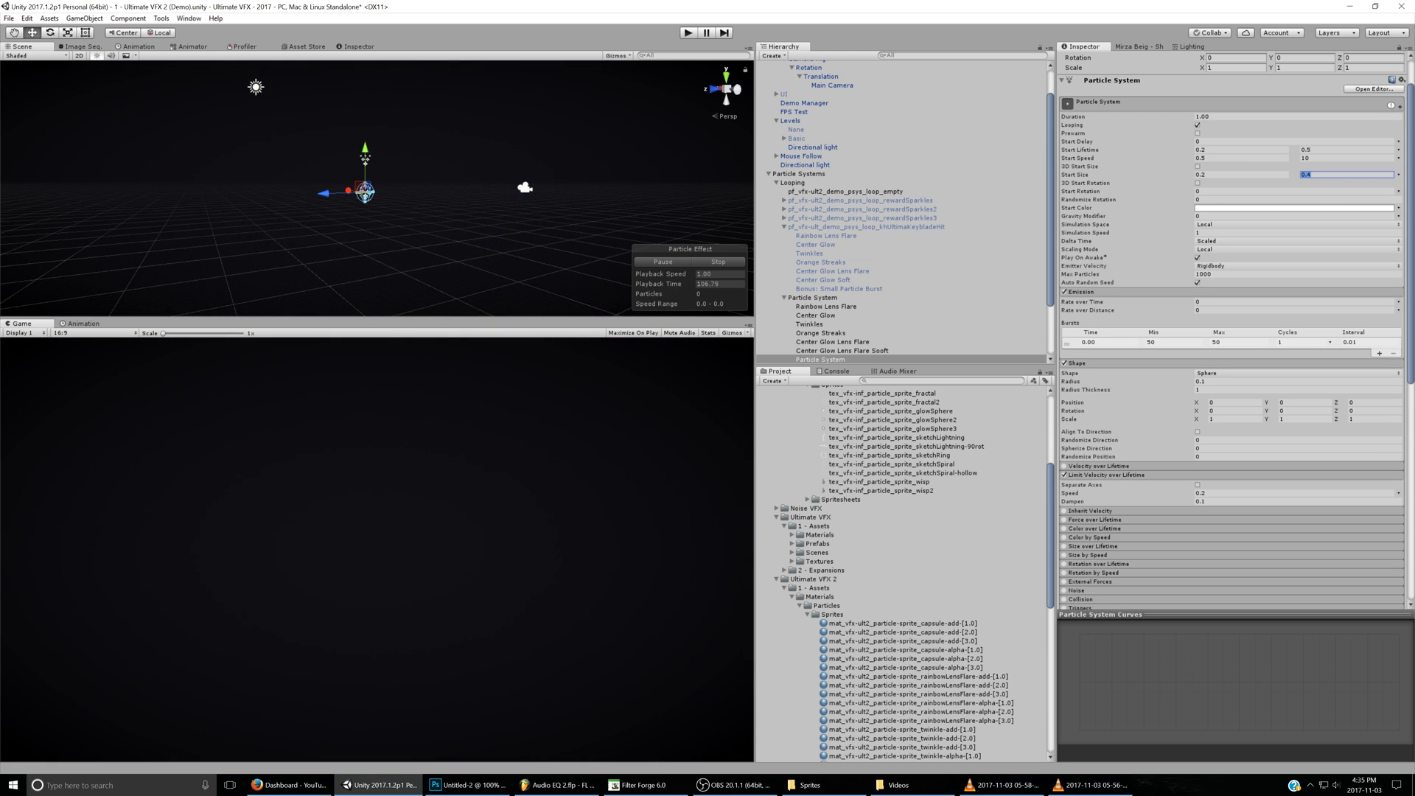
- Set the Start Color to Random Between Two Colors, using red and blue
left_click(1399, 208)
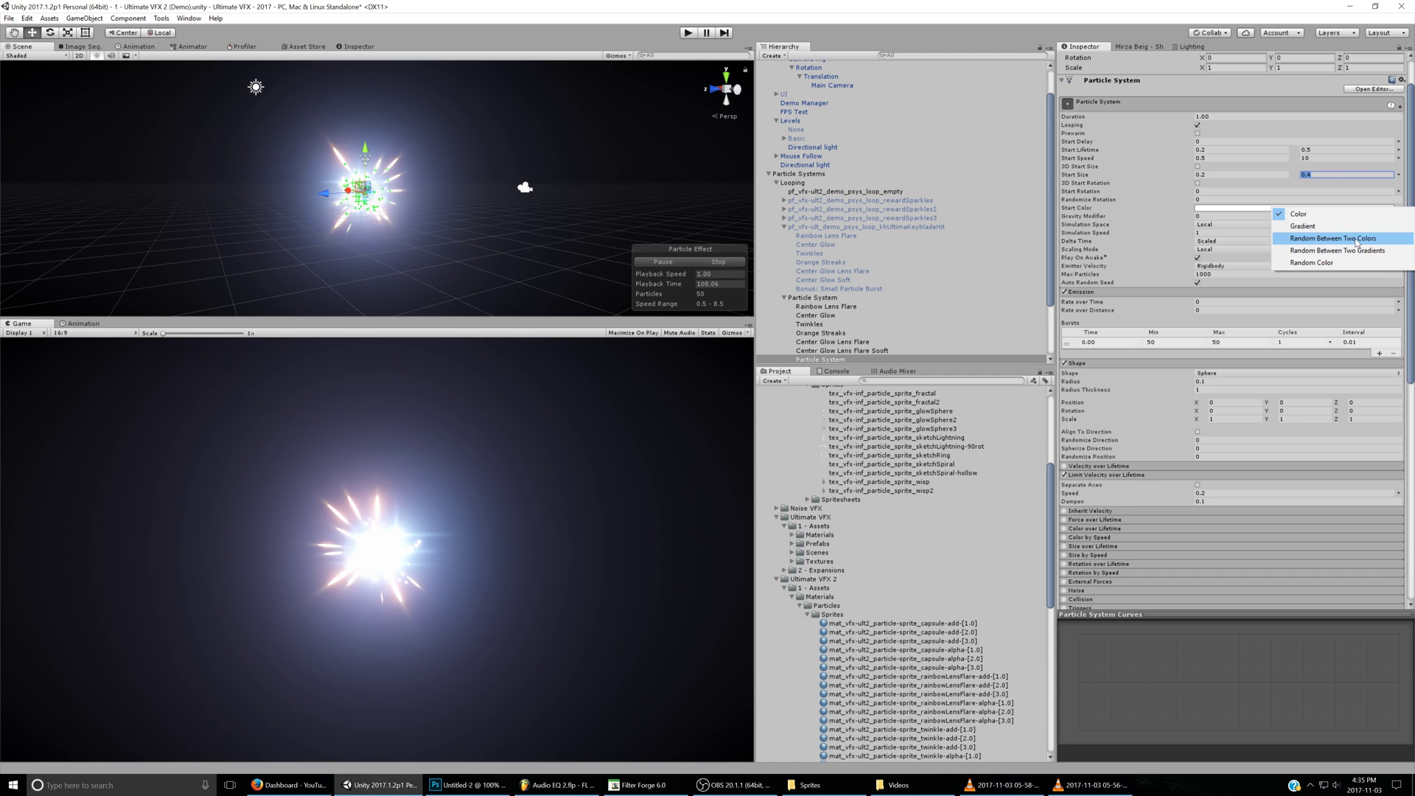
left_click(1357, 240)
left_click(1294, 207)
left_click(1049, 371)
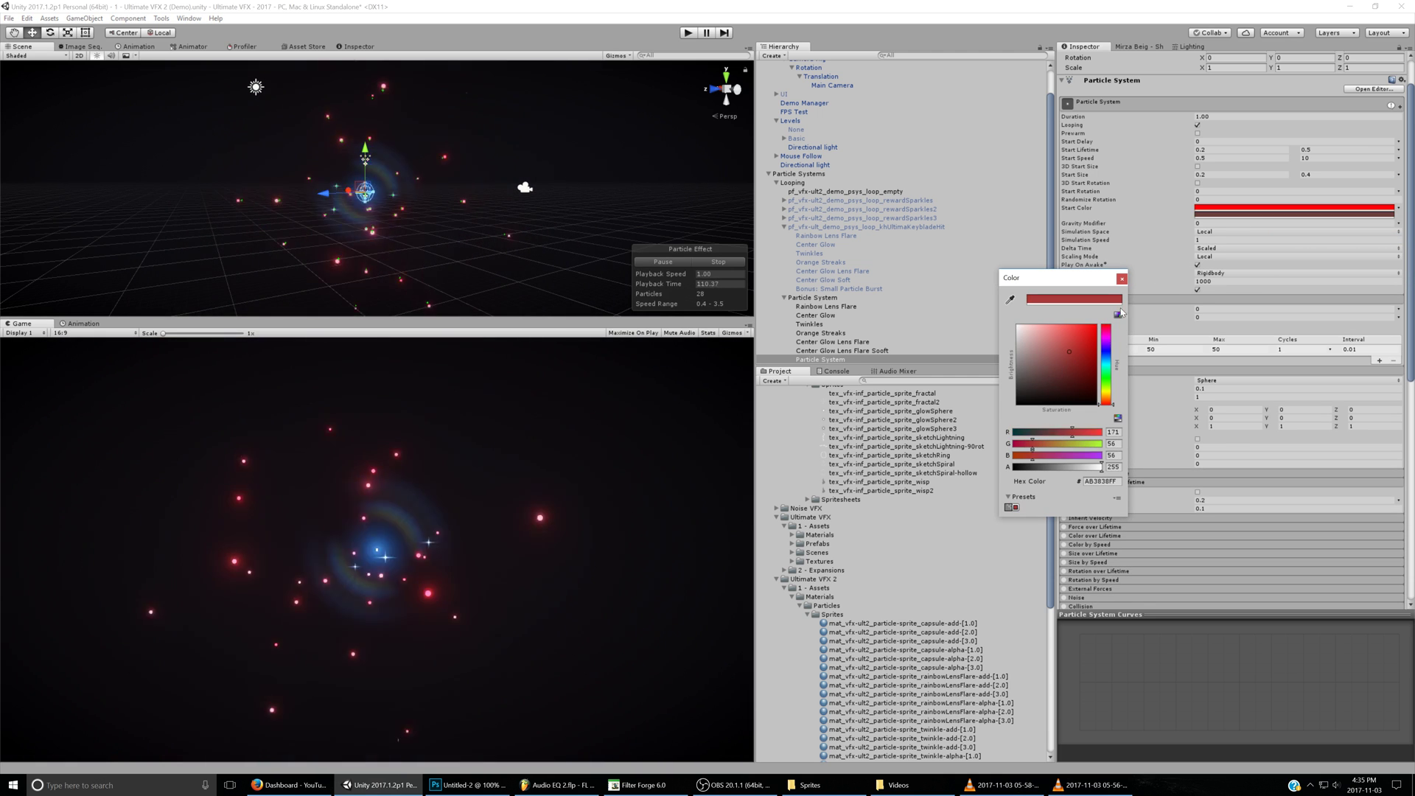
left_click_drag(1110, 386, 1107, 364)
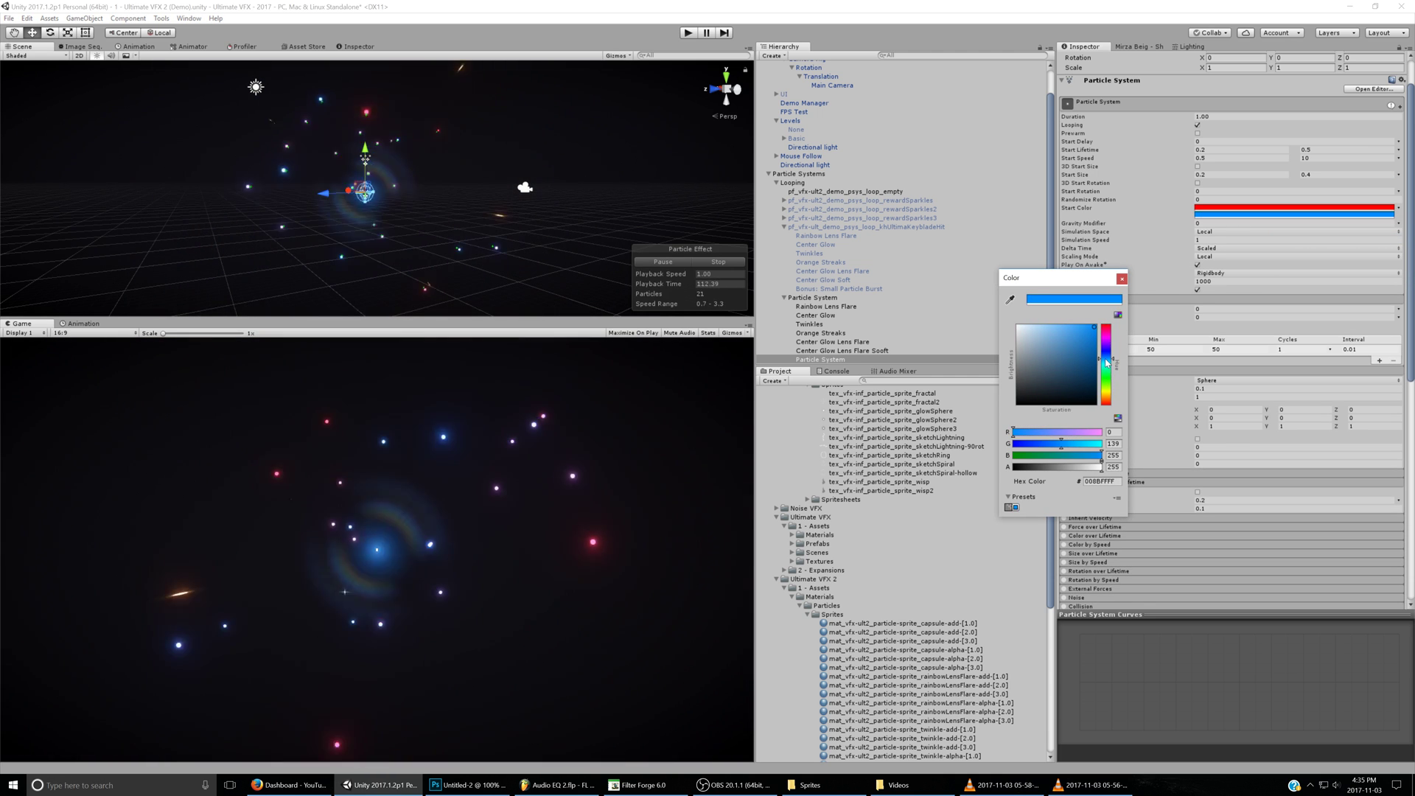
left_click(1152, 399)
- Raise the burst particles' maximum Start Size to 0.5
scroll(1152, 399, "down", 3)
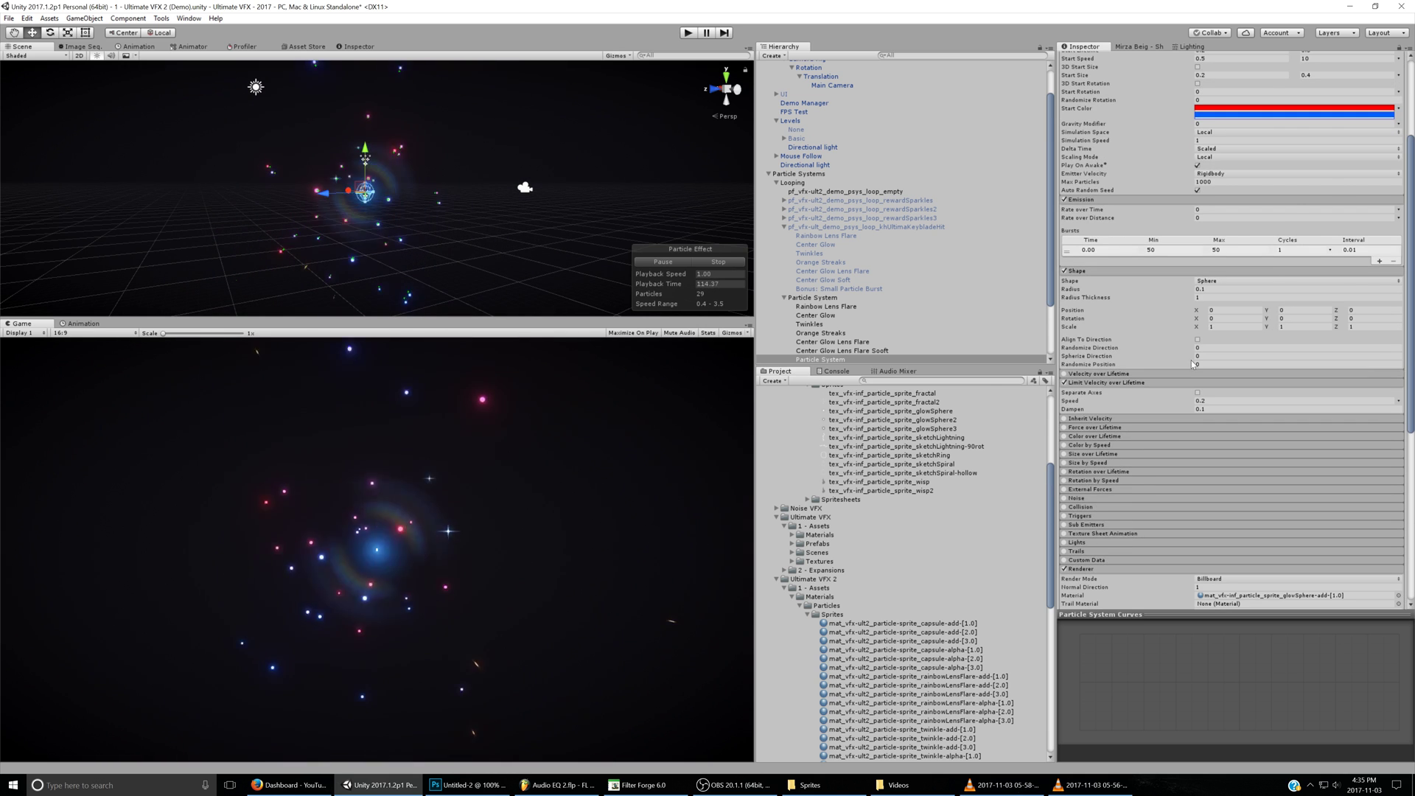
type("0.5")
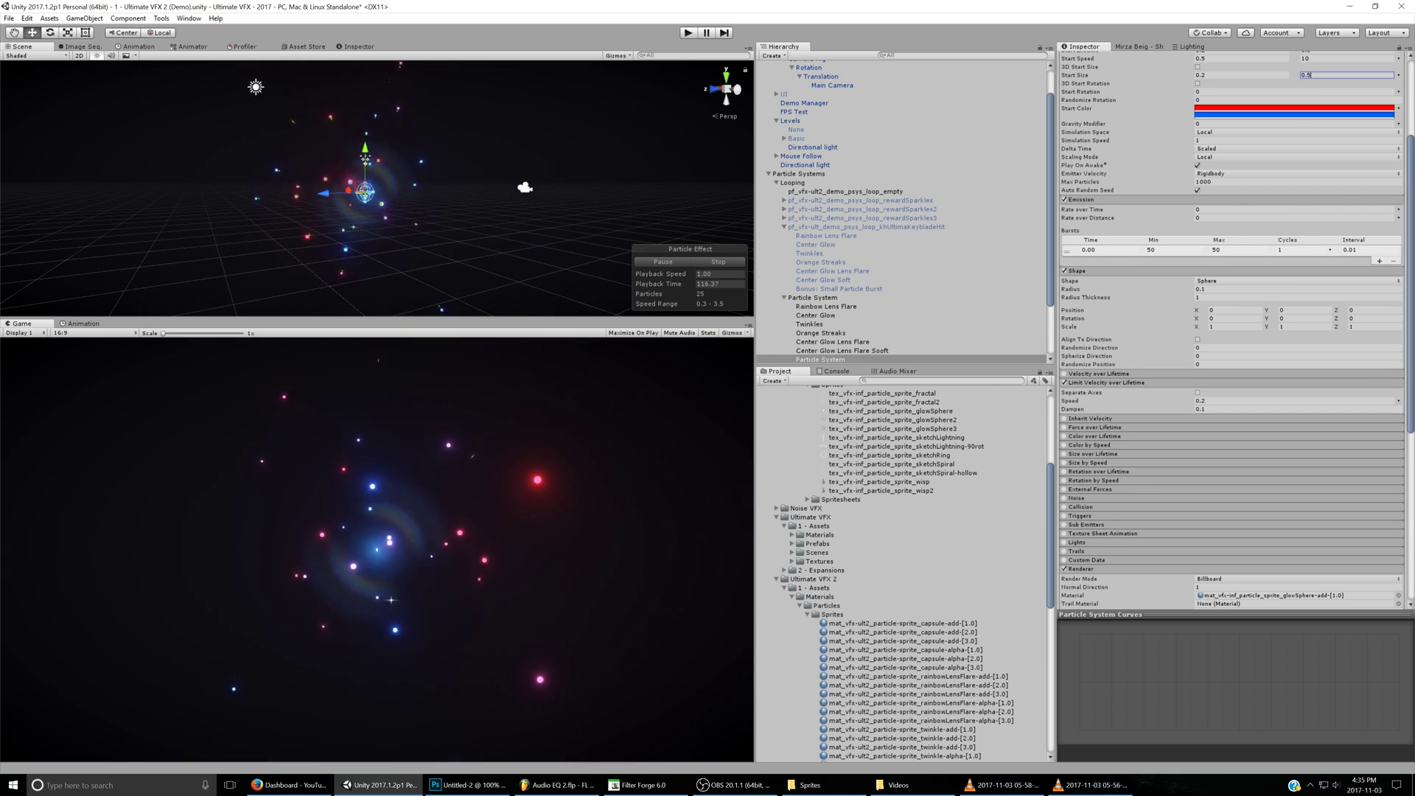
- Enable Size over Lifetime on the burst particles with a preset curve that rises quickly to a peak and falls smoothly to zero
left_click(1064, 455)
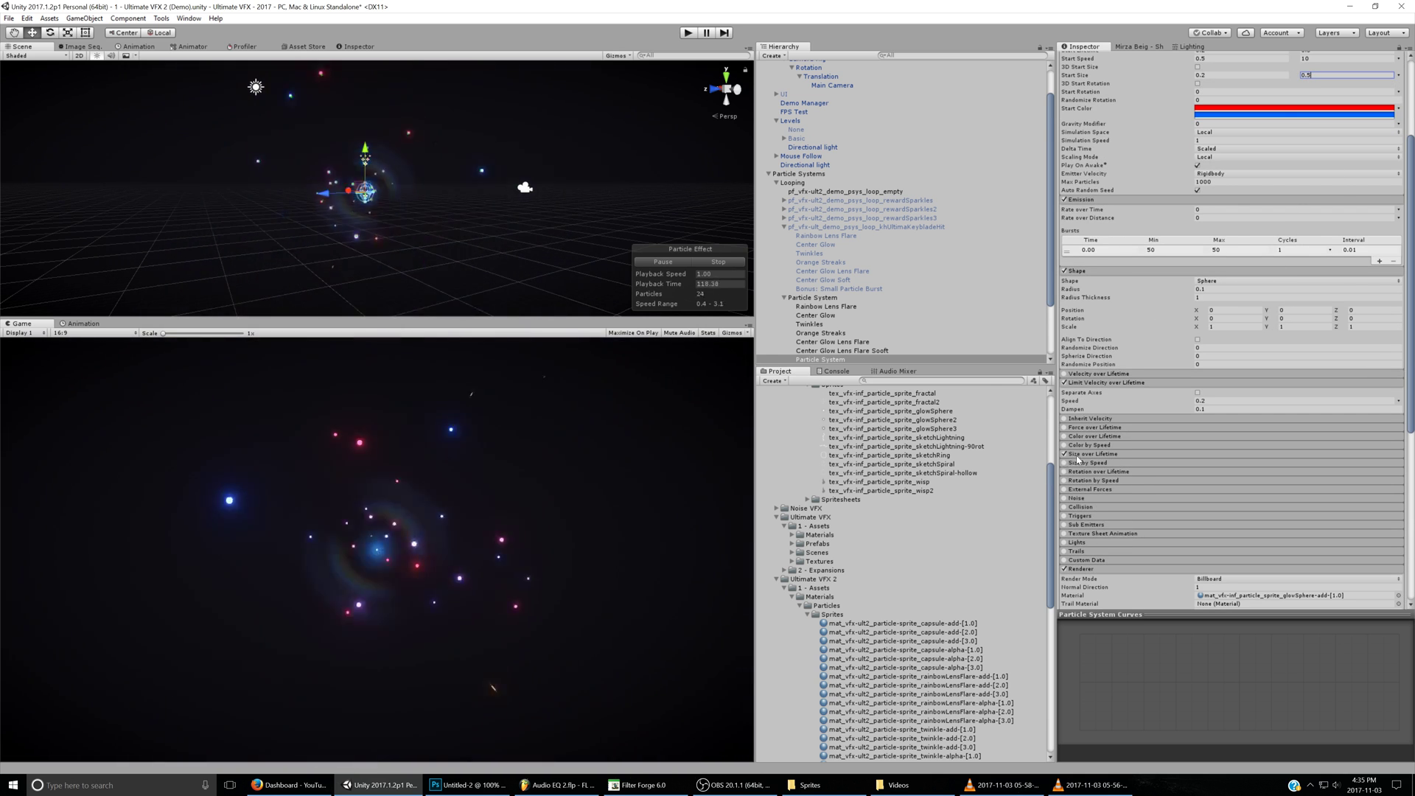
left_click(1087, 454)
left_click(1132, 751)
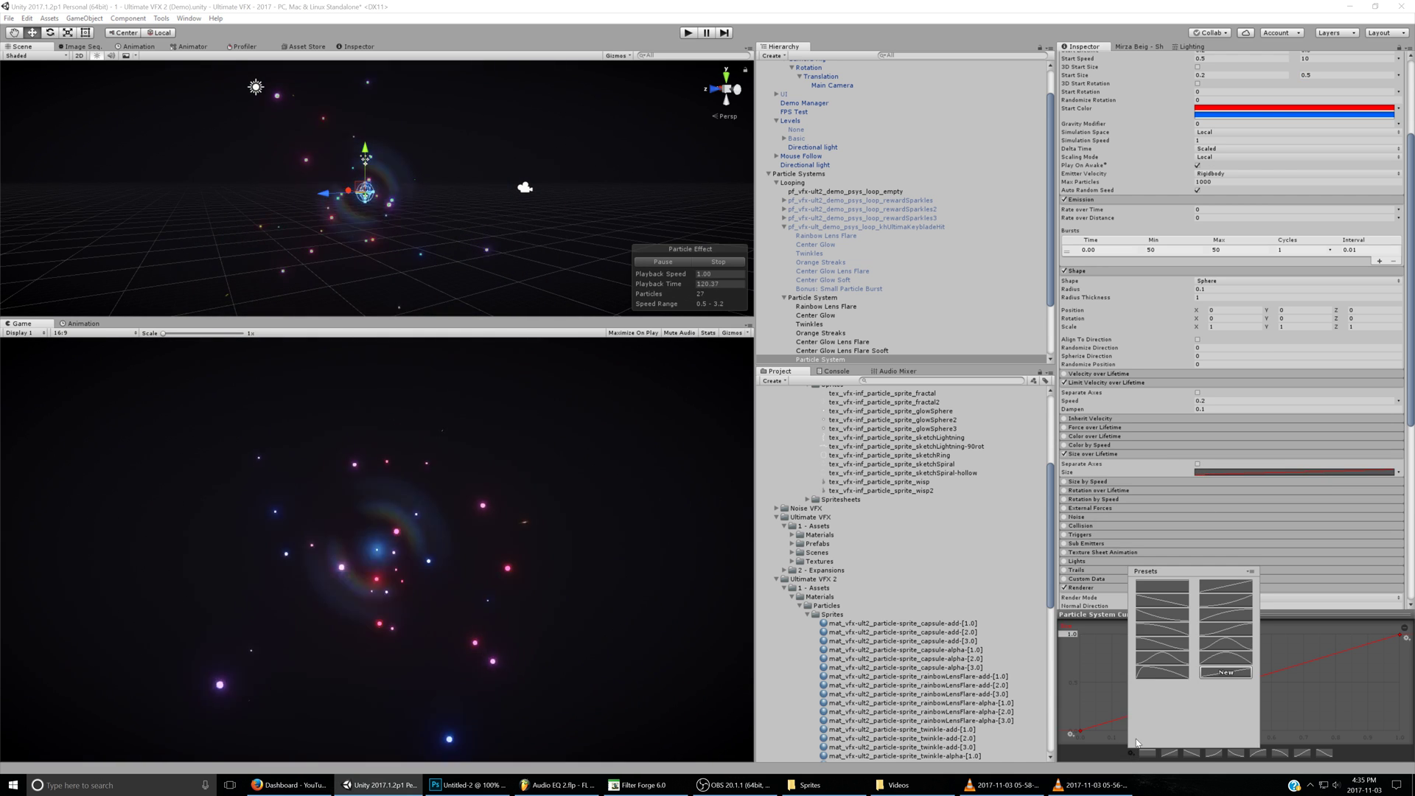
left_click(1150, 676)
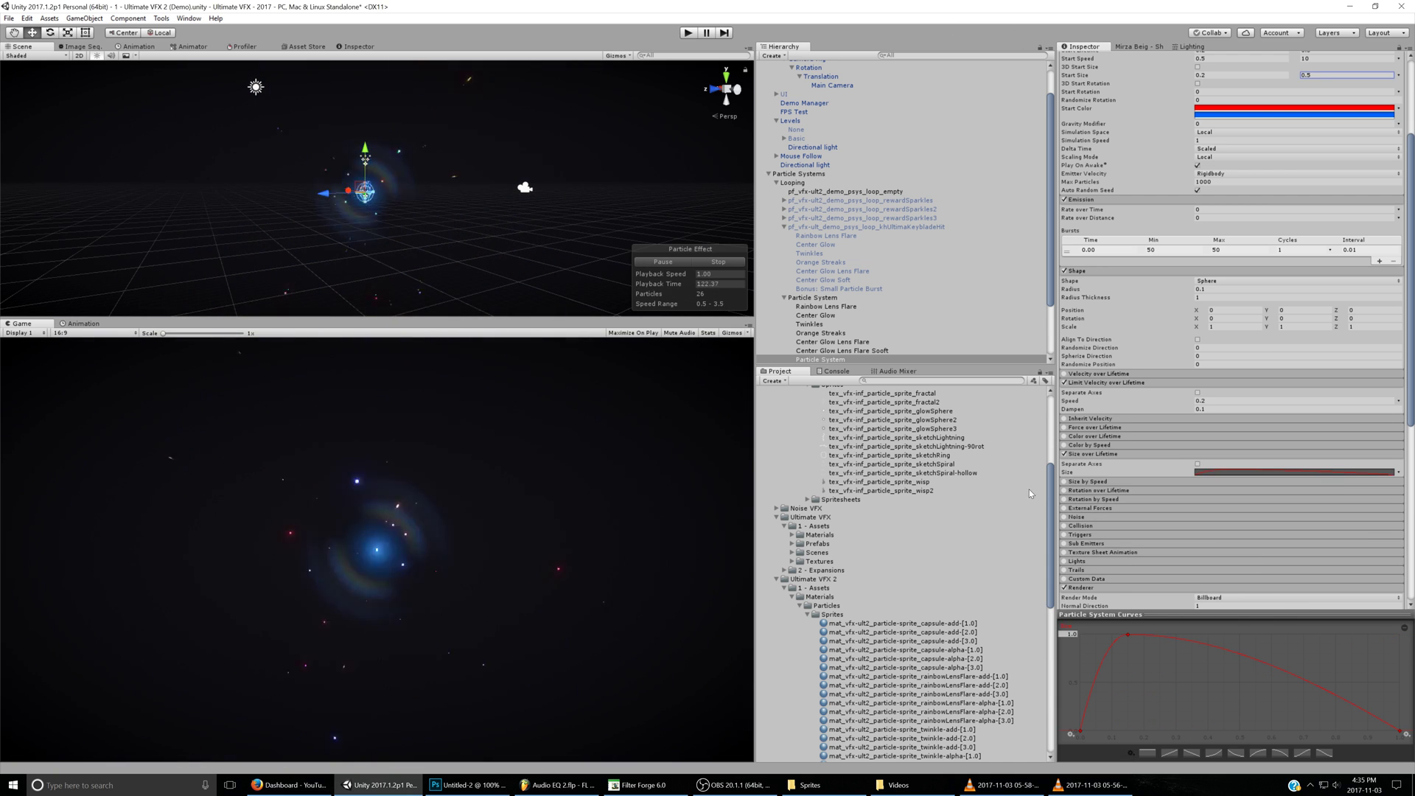
left_click_drag(478, 210, 508, 212, "alt")
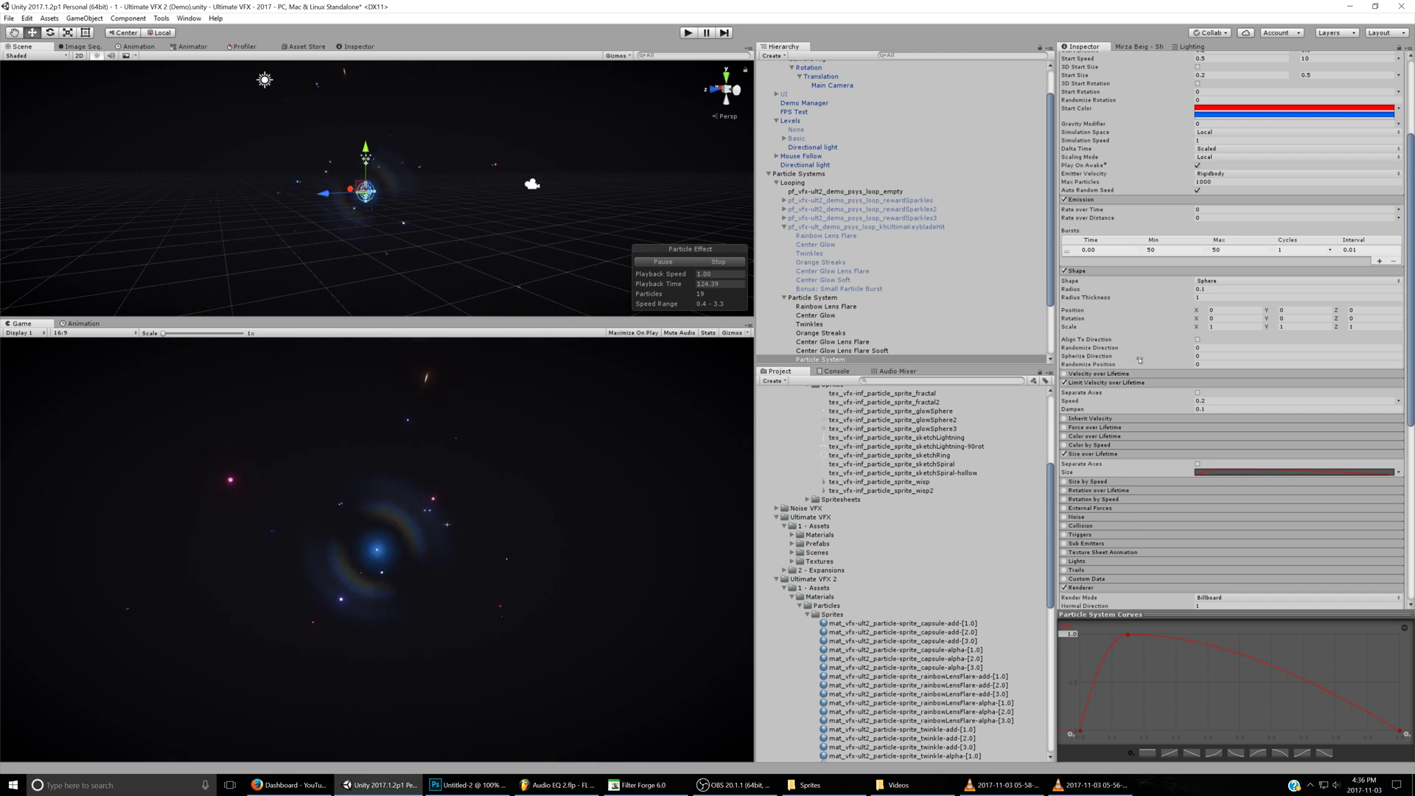
- Enable Noise on the burst particles and set its Frequency to 1 and Strength to 2
scroll(1068, 488, "down", 2)
left_click(1088, 485)
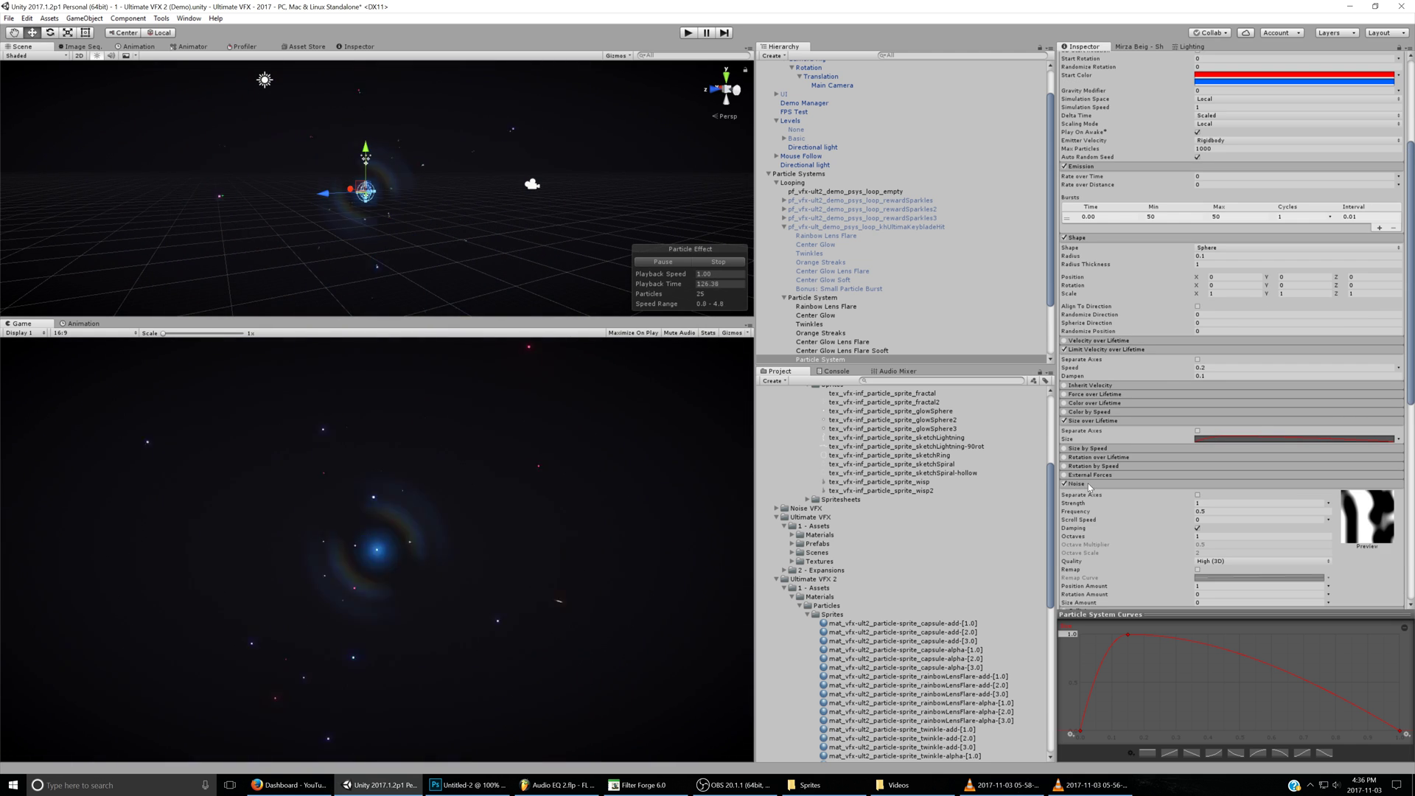
left_click(1208, 511)
type("1")
left_click(1208, 503)
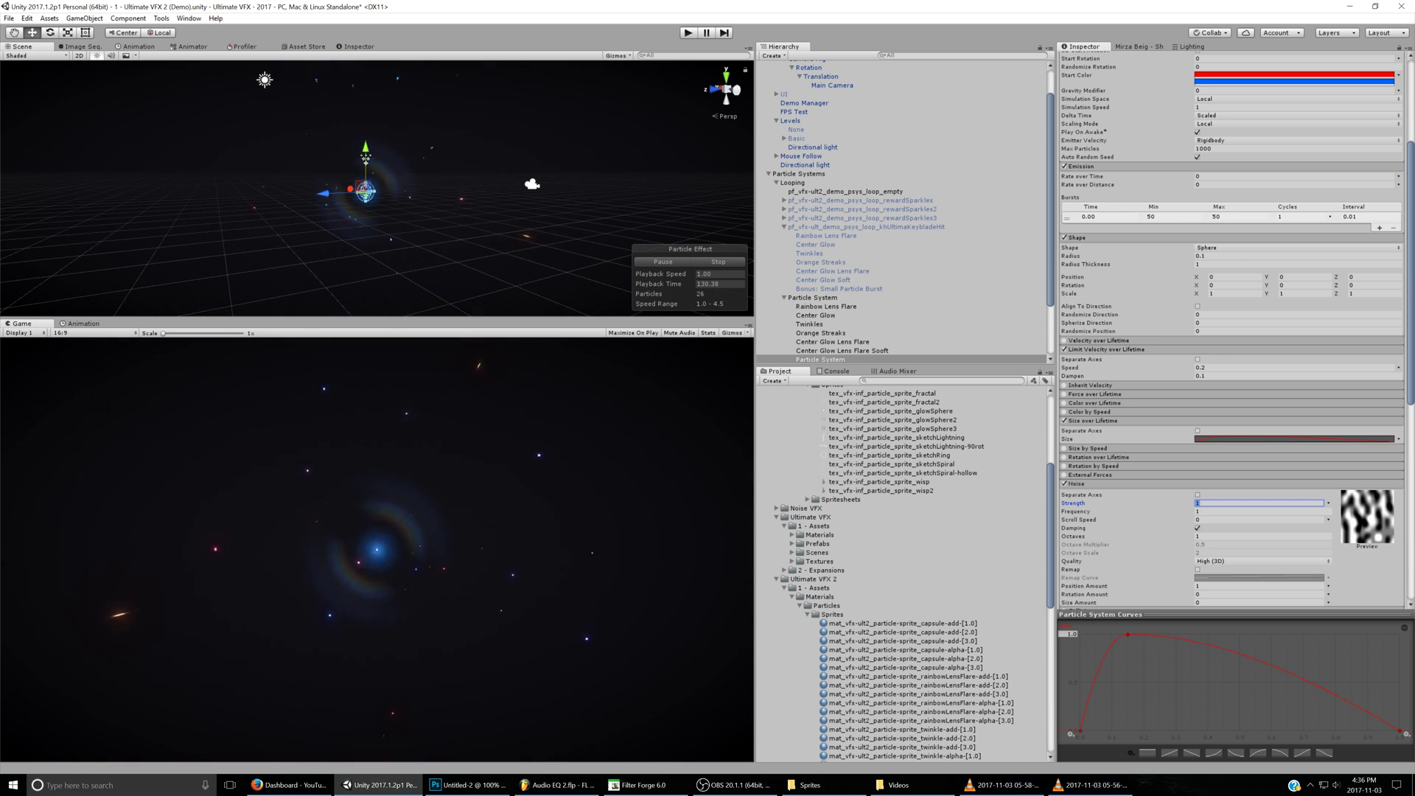
type("2")
- Raise the burst particles' maximum Start Lifetime to 1 and check the burst from several angles
scroll(1215, 492, "up", 5)
left_click(1312, 194)
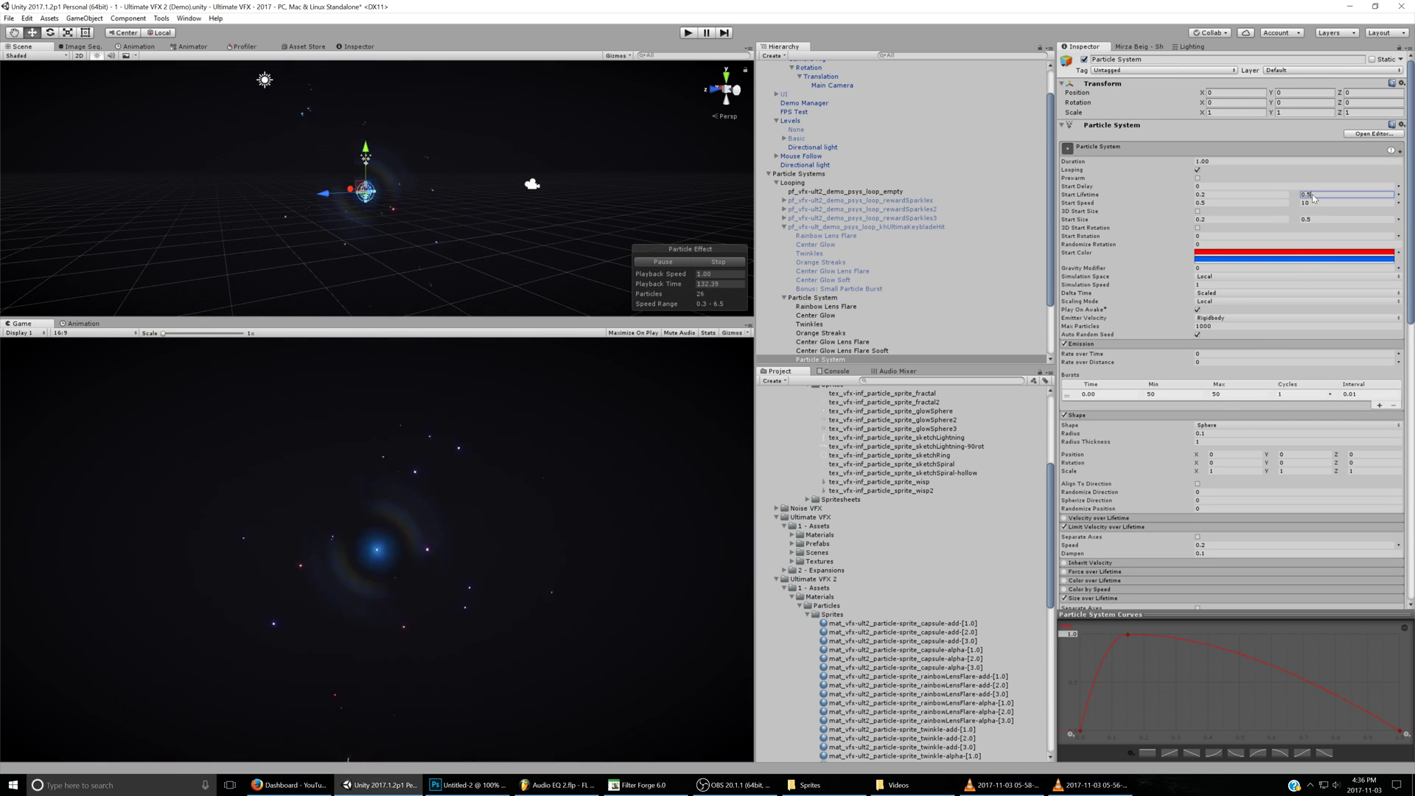
type("1")
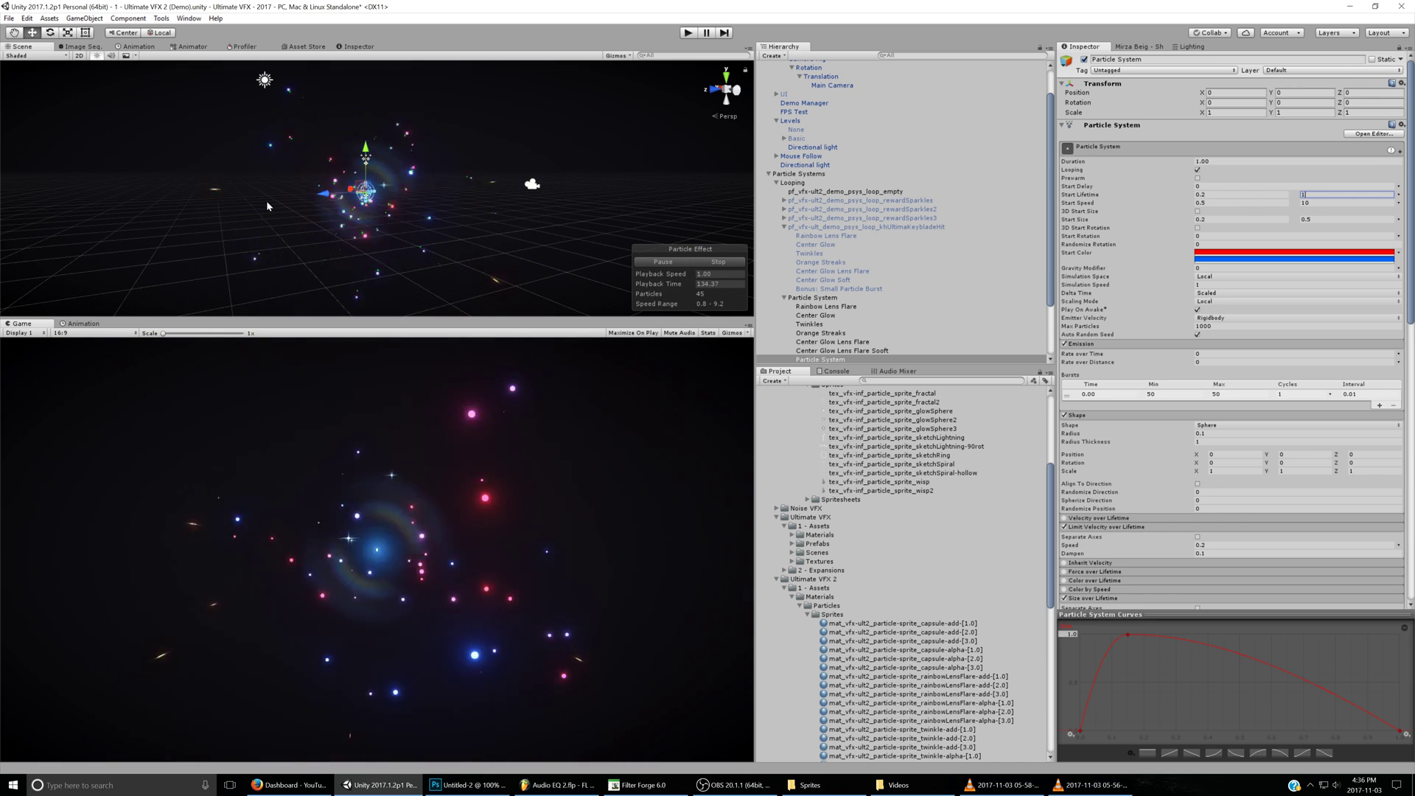
left_click_drag(424, 197, 678, 255, "alt")
left_click_drag(471, 261, 296, 240, "alt")
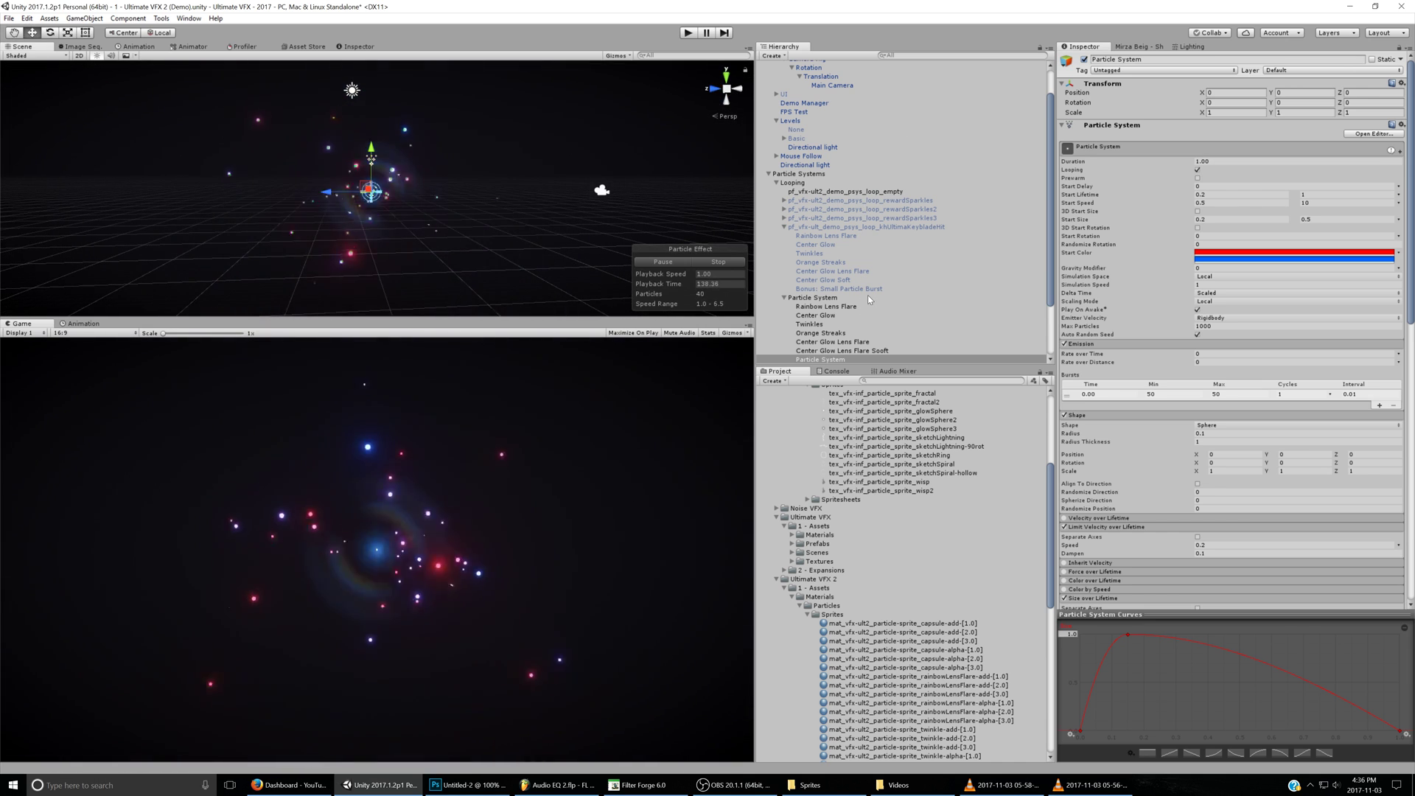
left_click_drag(594, 237, 592, 217, "alt")
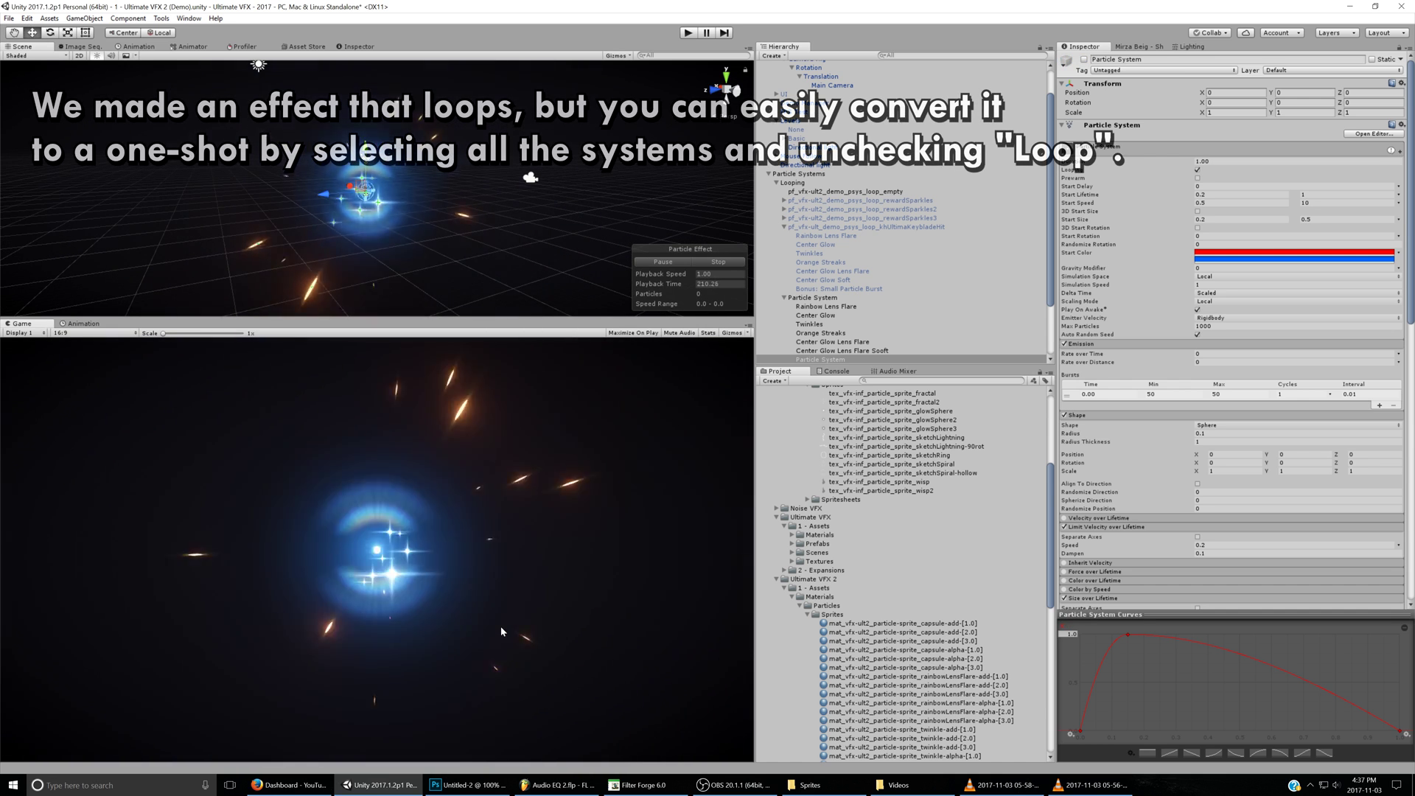
- Play the reference hit clip in VLC media player, return to Unity, and toggle the small particle burst's active state for comparison
left_click(994, 785)
key("space")
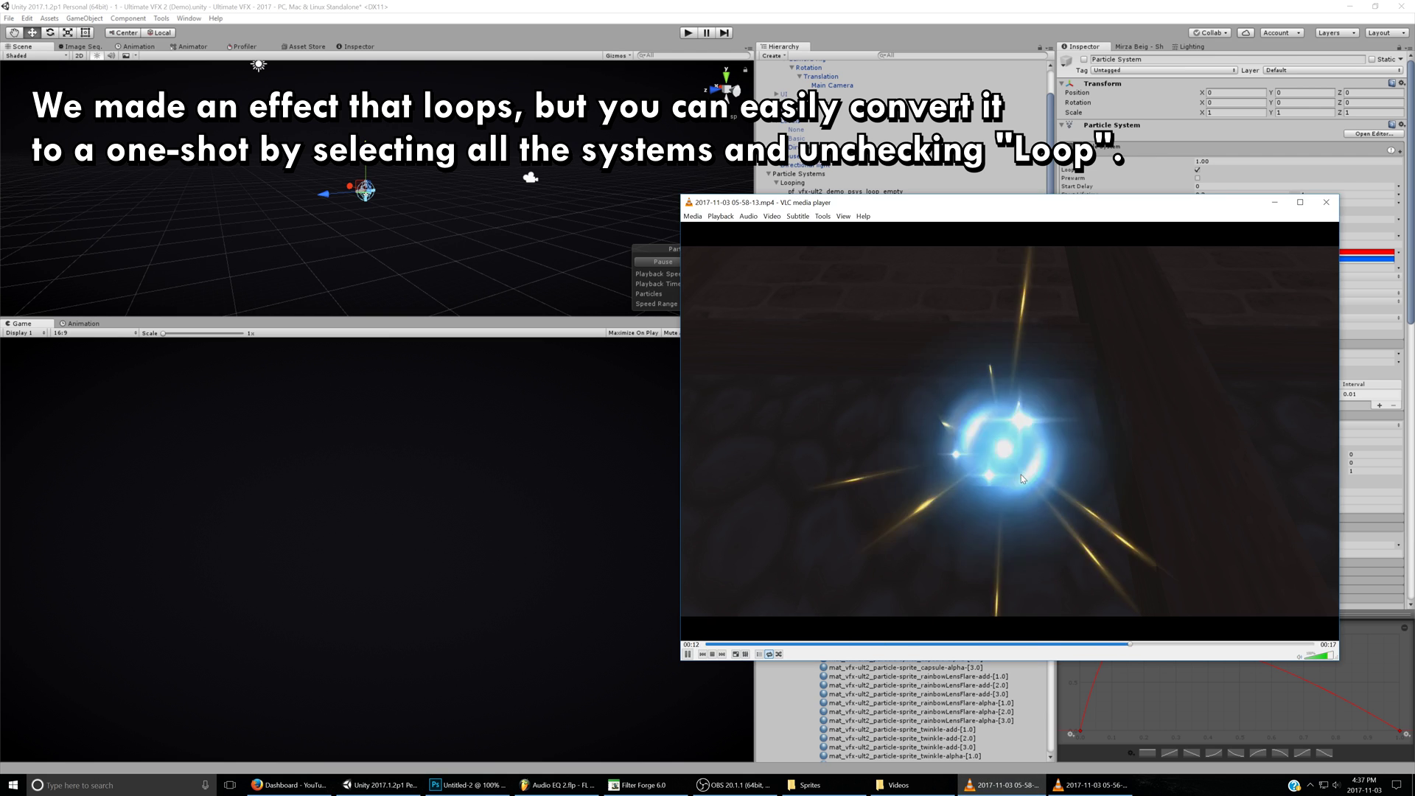
left_click(323, 613)
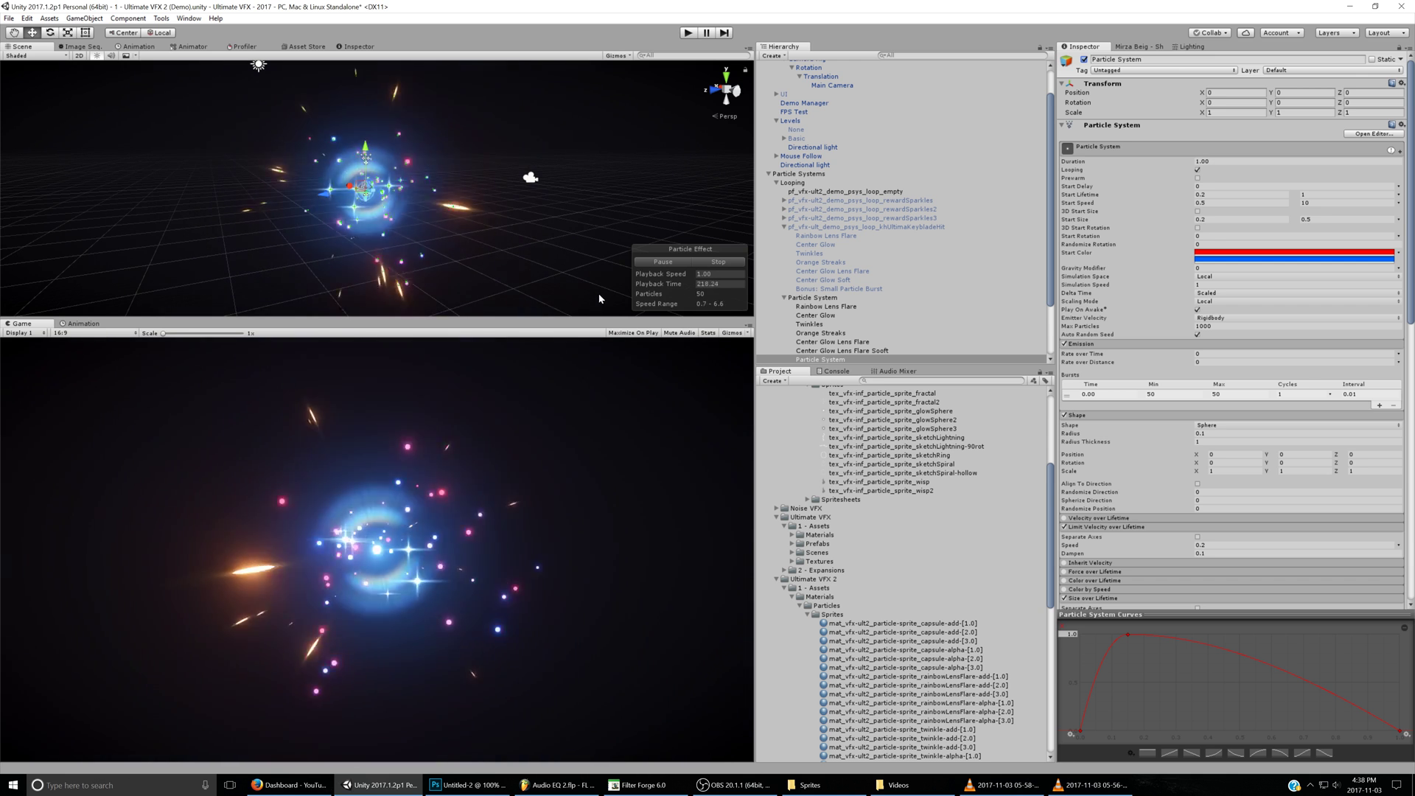
key("alt+shift+a")
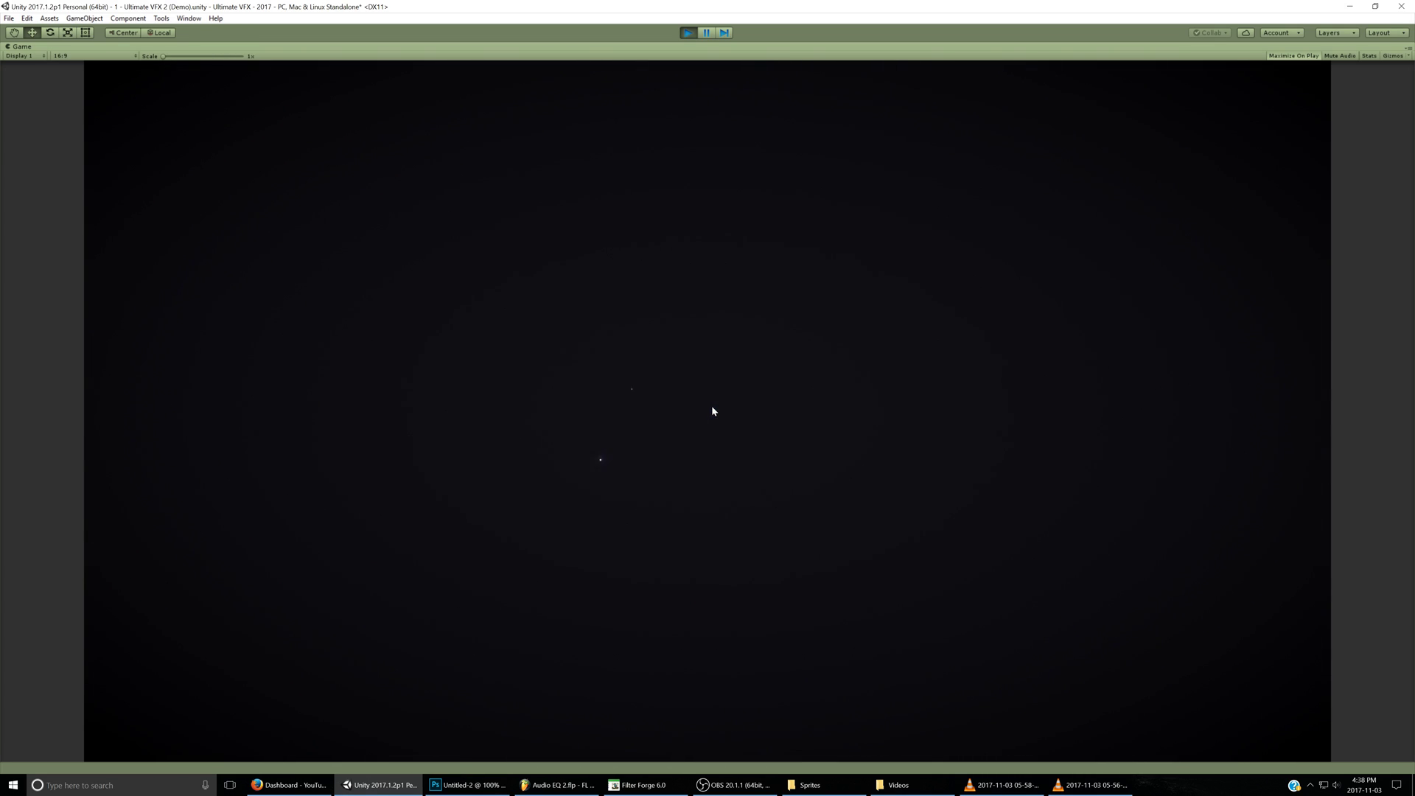
- Spawn the finished hit effect at many points in the dark, empty level to check how it looks in play mode
left_click(725, 406)
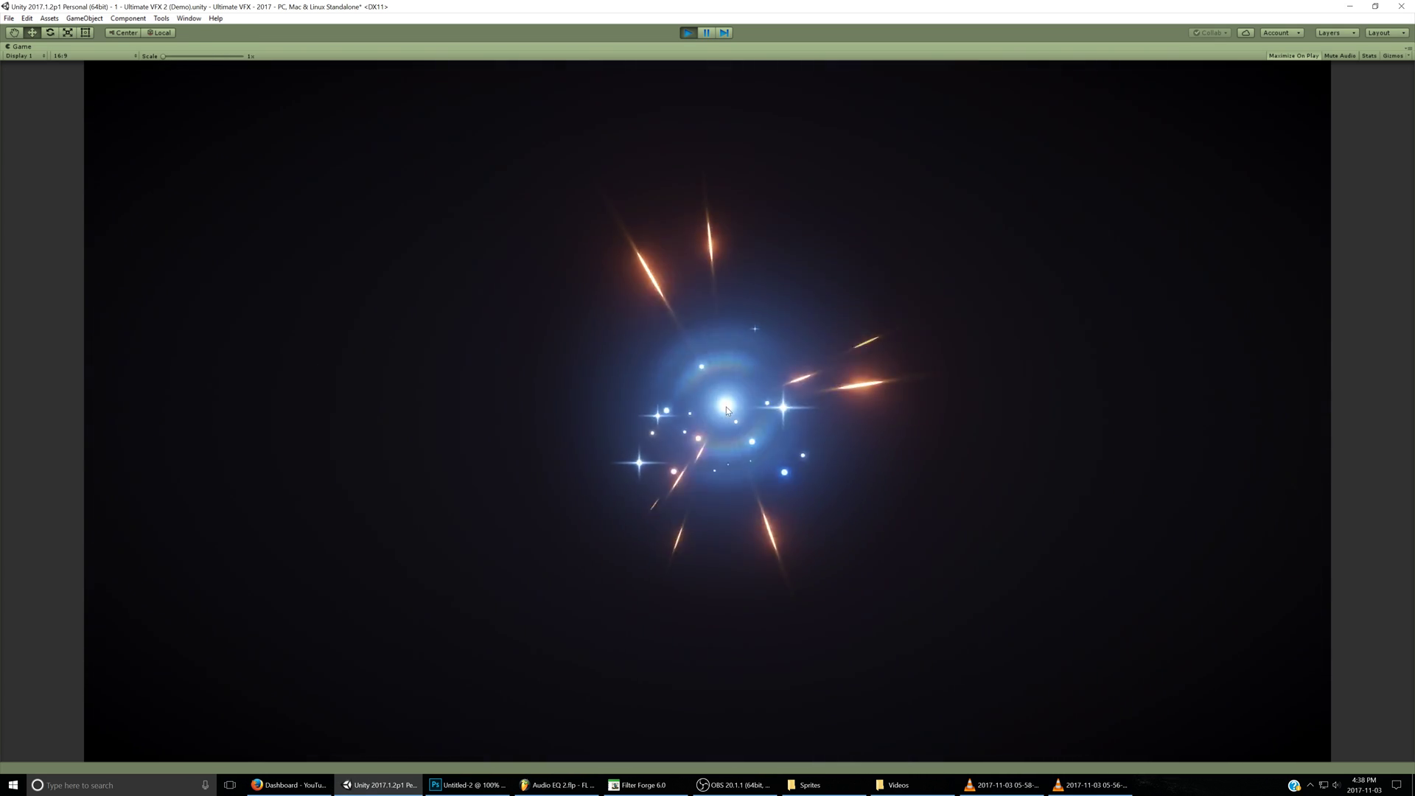
left_click(545, 401)
left_click(512, 559)
left_click(995, 472)
left_click(662, 307)
left_click(317, 486)
left_click(670, 644)
left_click(847, 378)
left_click(514, 285)
left_click(406, 441)
left_click(899, 382)
left_click(724, 380)
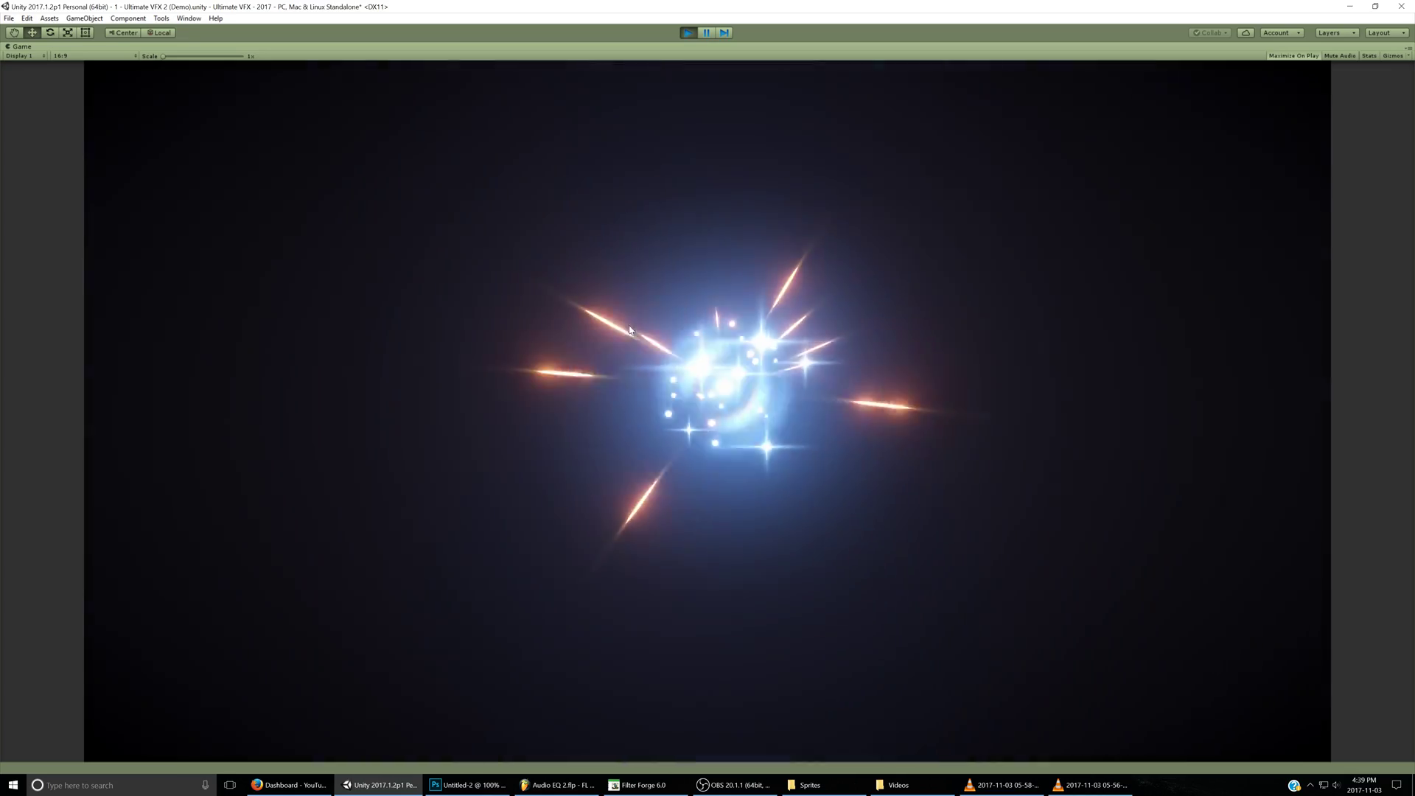
left_click(471, 188)
left_click(468, 458)
left_click(661, 483)
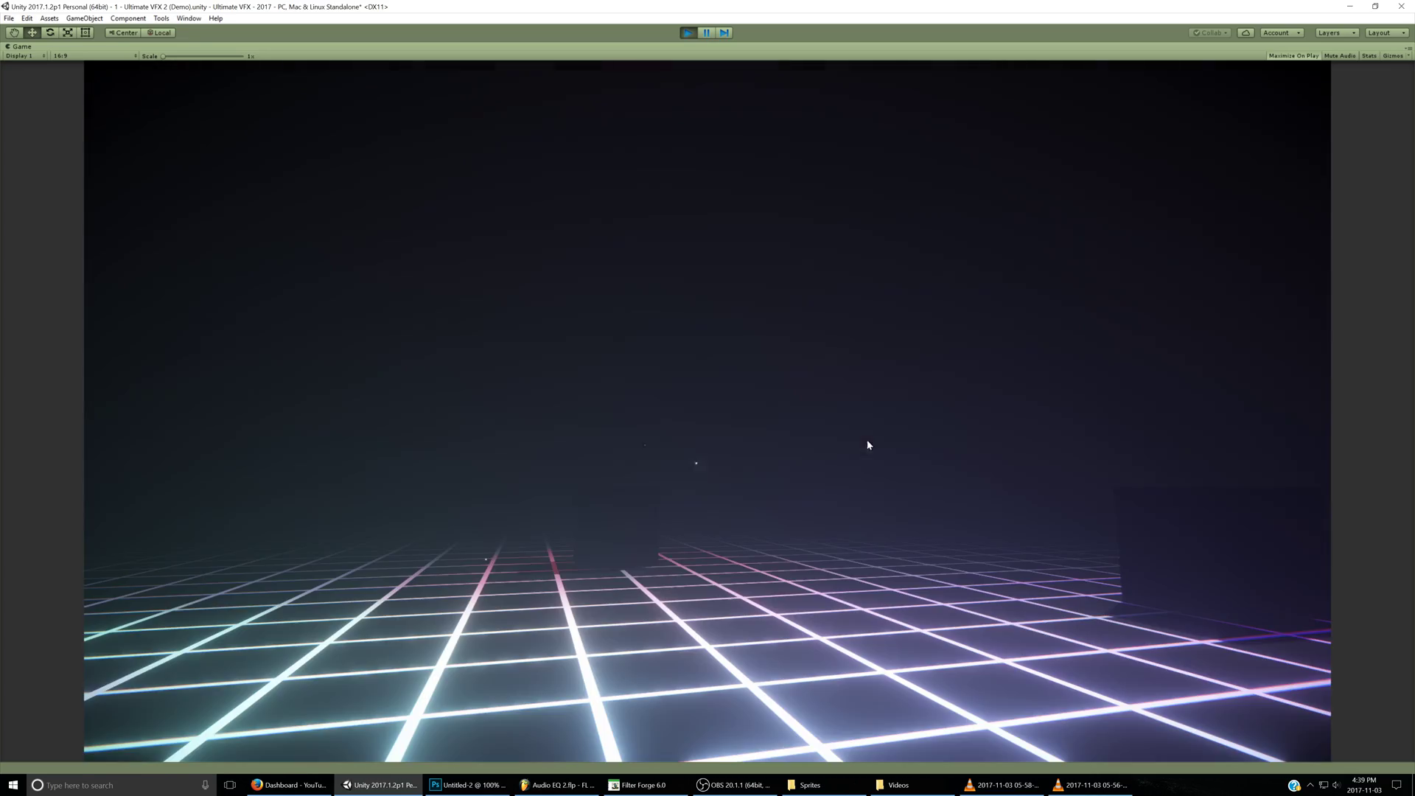
- Spawn the hit effect repeatedly over the neon grid level, rotating the camera to examine it from different angles
left_click(876, 428)
left_click(528, 351)
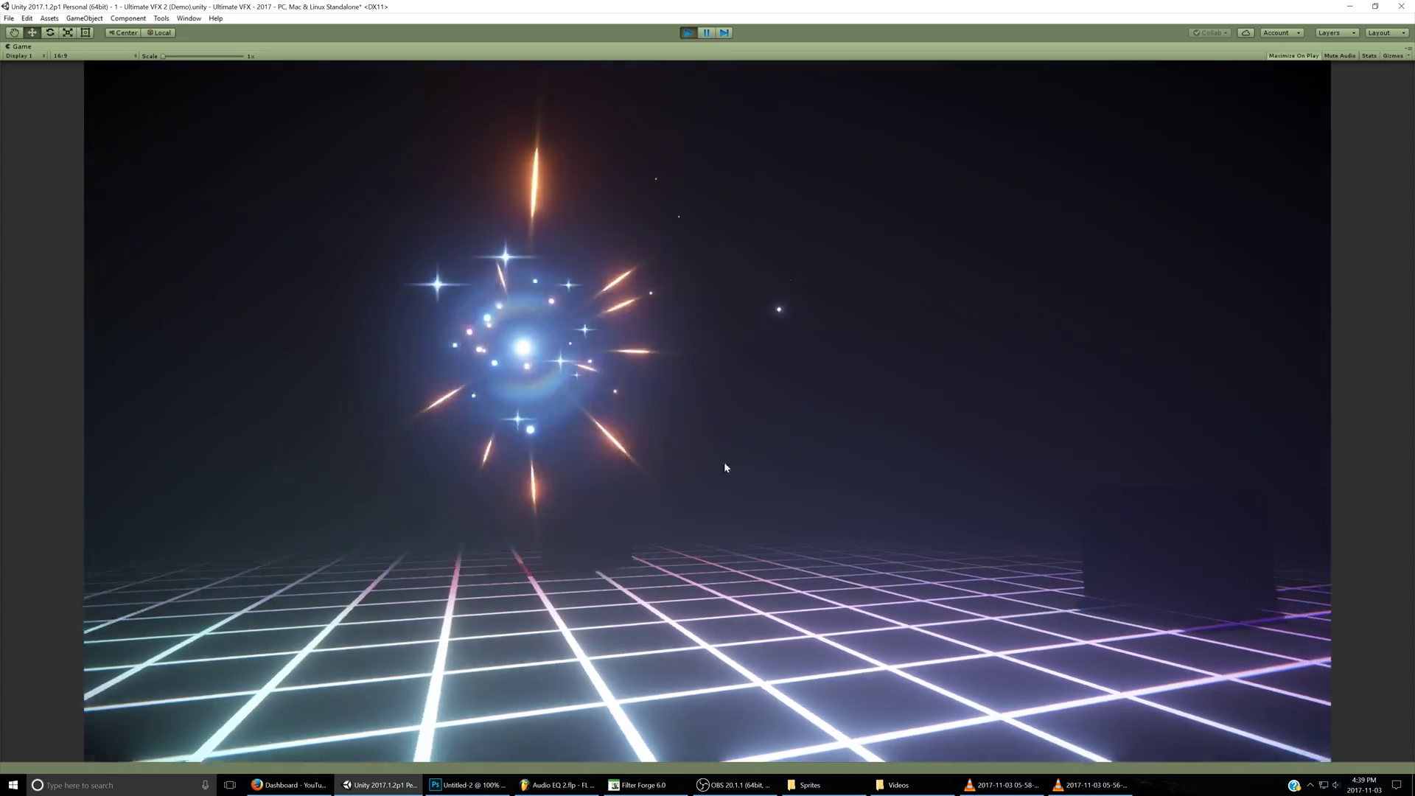
left_click(752, 428)
left_click(926, 231)
left_click(988, 313)
left_click(345, 214)
left_click(516, 408)
left_click(803, 398)
left_click(995, 228)
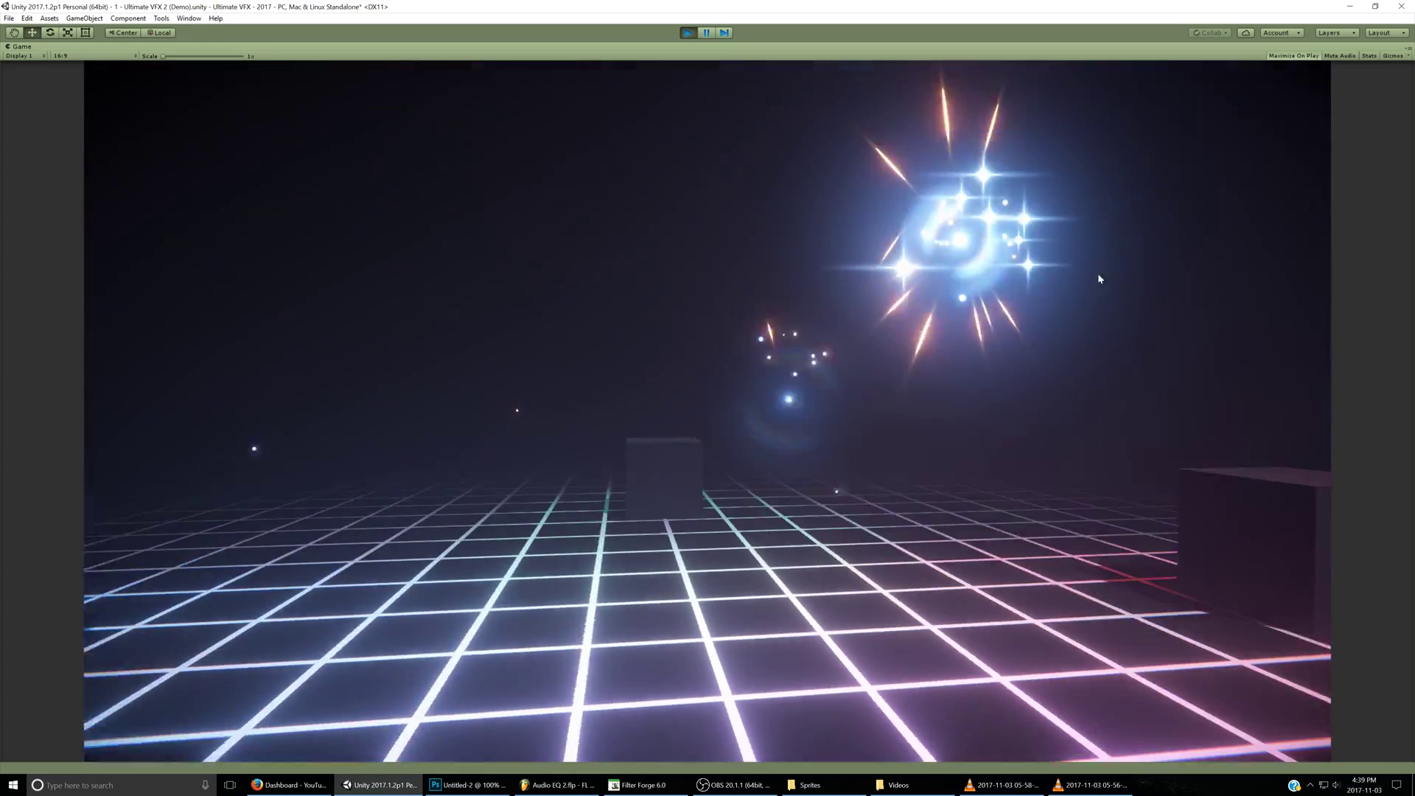
left_click(799, 347)
left_click(553, 240)
left_click(541, 401)
left_click(898, 220)
left_click(653, 247)
left_click(919, 391)
mouse_move(1026, 287)
right_mouse_down()
mouse_move(809, 563)
mouse_move(1050, 617)
mouse_move(1220, 210)
mouse_move(1408, 465)
mouse_move(1315, 284)
mouse_move(572, 218)
mouse_move(383, 243)
right_mouse_up()
left_click(877, 390)
left_click(992, 268)
left_click(516, 424)
left_click(888, 442)
left_click(695, 289)
left_click(692, 394)
left_click(820, 323)
left_click(415, 311)
left_click(943, 302)
left_click(581, 228)
left_click(610, 395)
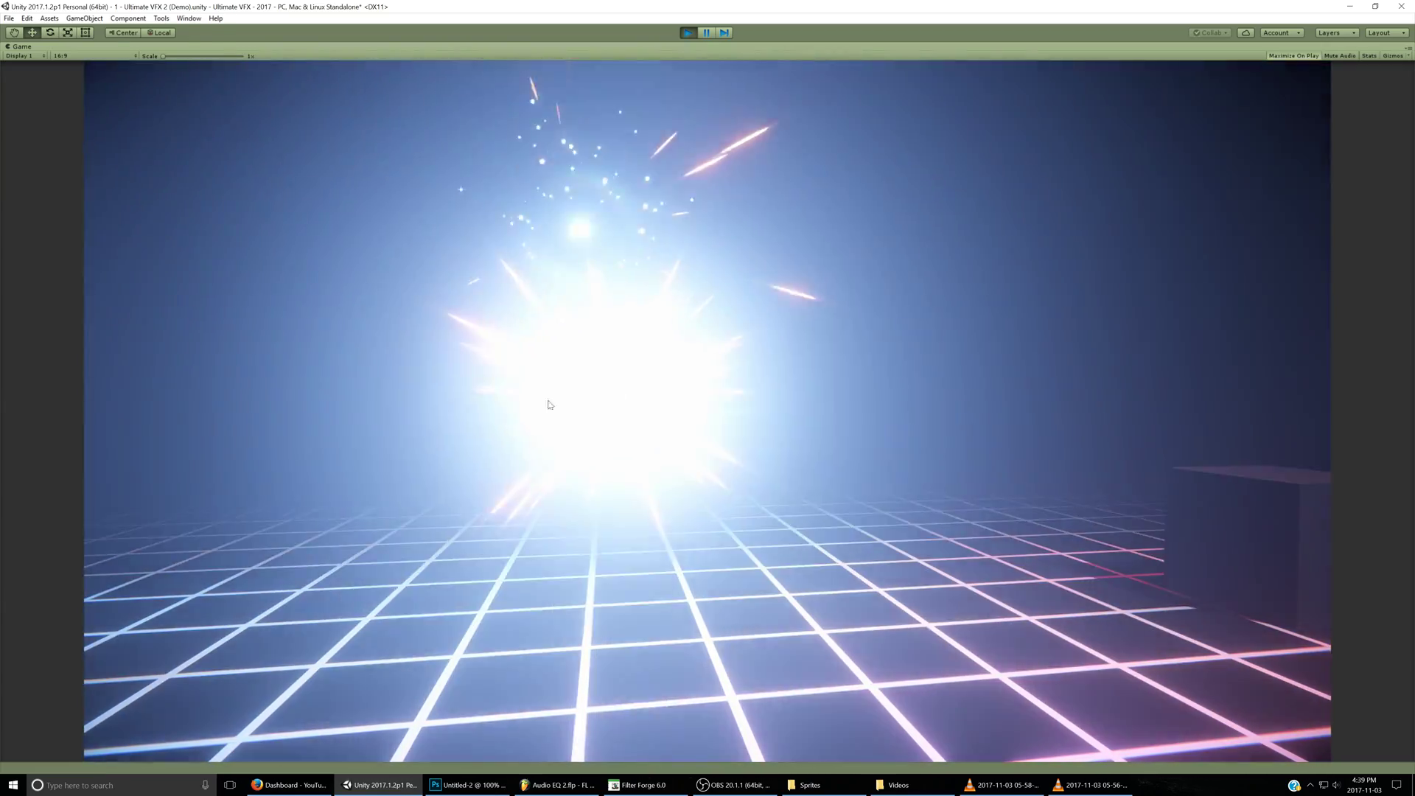
left_click(354, 319)
left_click(663, 252)
left_click(752, 430)
left_click(907, 238)
left_click(387, 229)
left_click(346, 494)
left_click(733, 354)
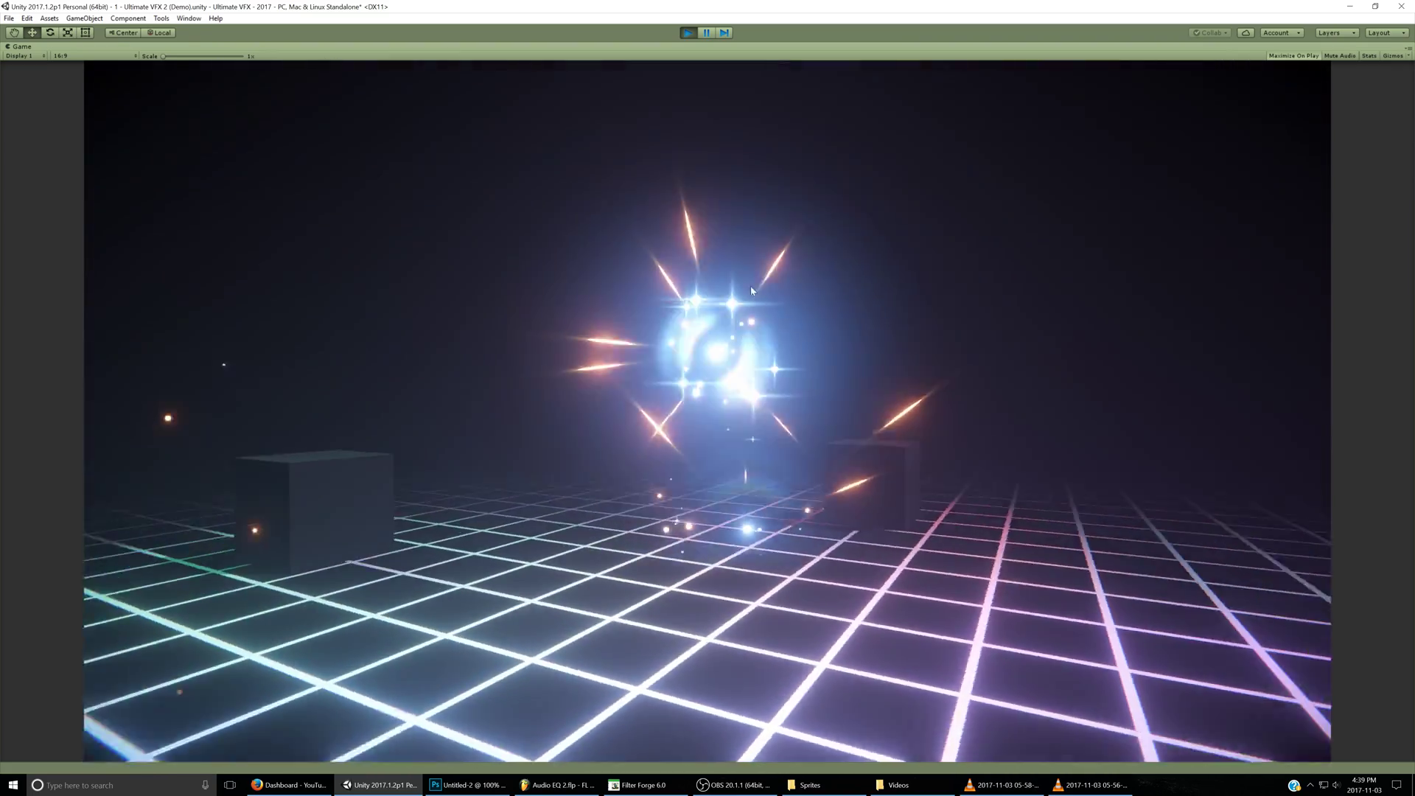
left_click(811, 488)
left_click(698, 417)
left_click(785, 339)
left_click(641, 180)
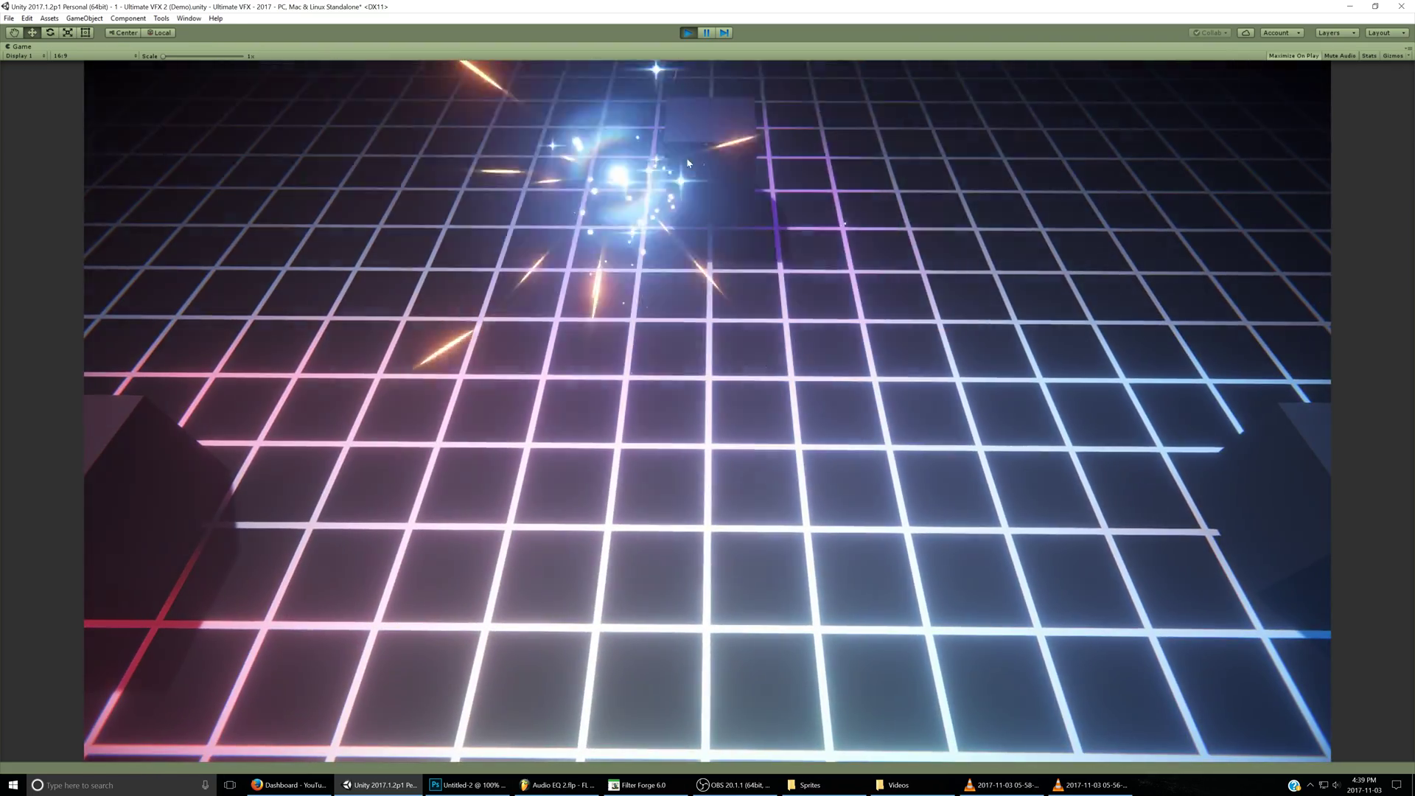
left_click(789, 142)
left_click(1084, 278)
left_click(607, 206)
left_click(411, 309)
left_click(833, 368)
left_click(903, 266)
left_click(506, 284)
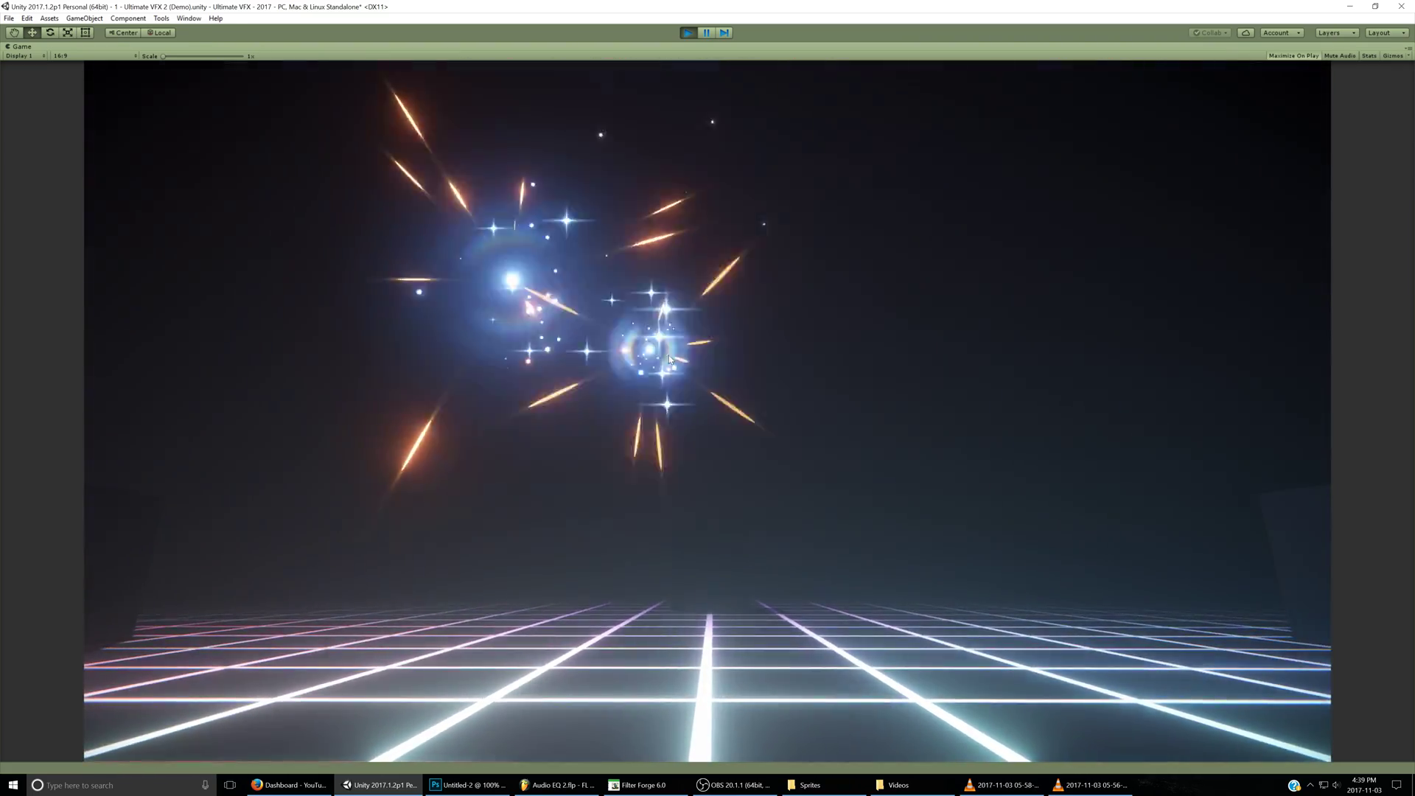
left_click(838, 364)
left_click(511, 499)
left_click(958, 354)
left_click(604, 254)
left_click(443, 494)
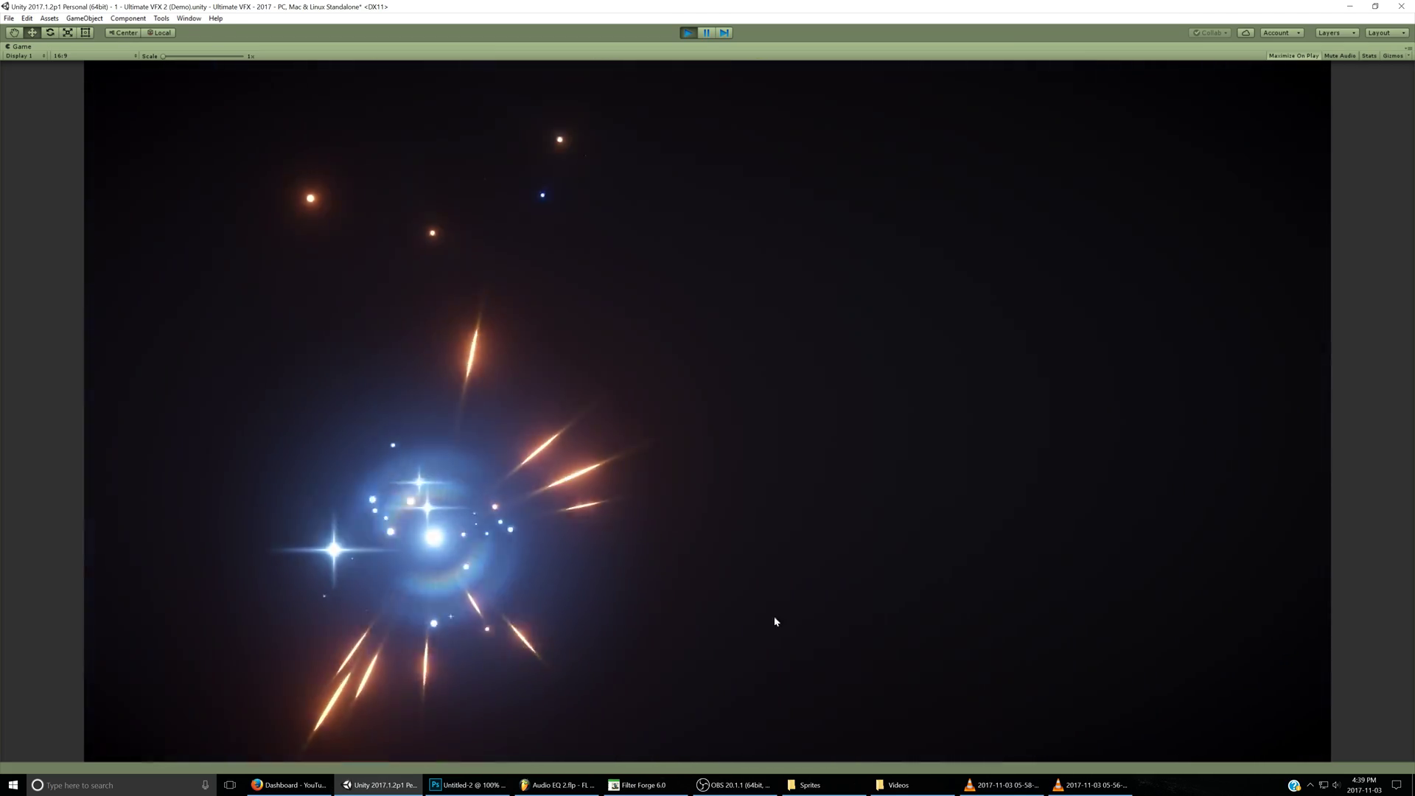
left_click(753, 619)
left_click(690, 332)
left_click(516, 258)
left_click(936, 310)
left_click(713, 560)
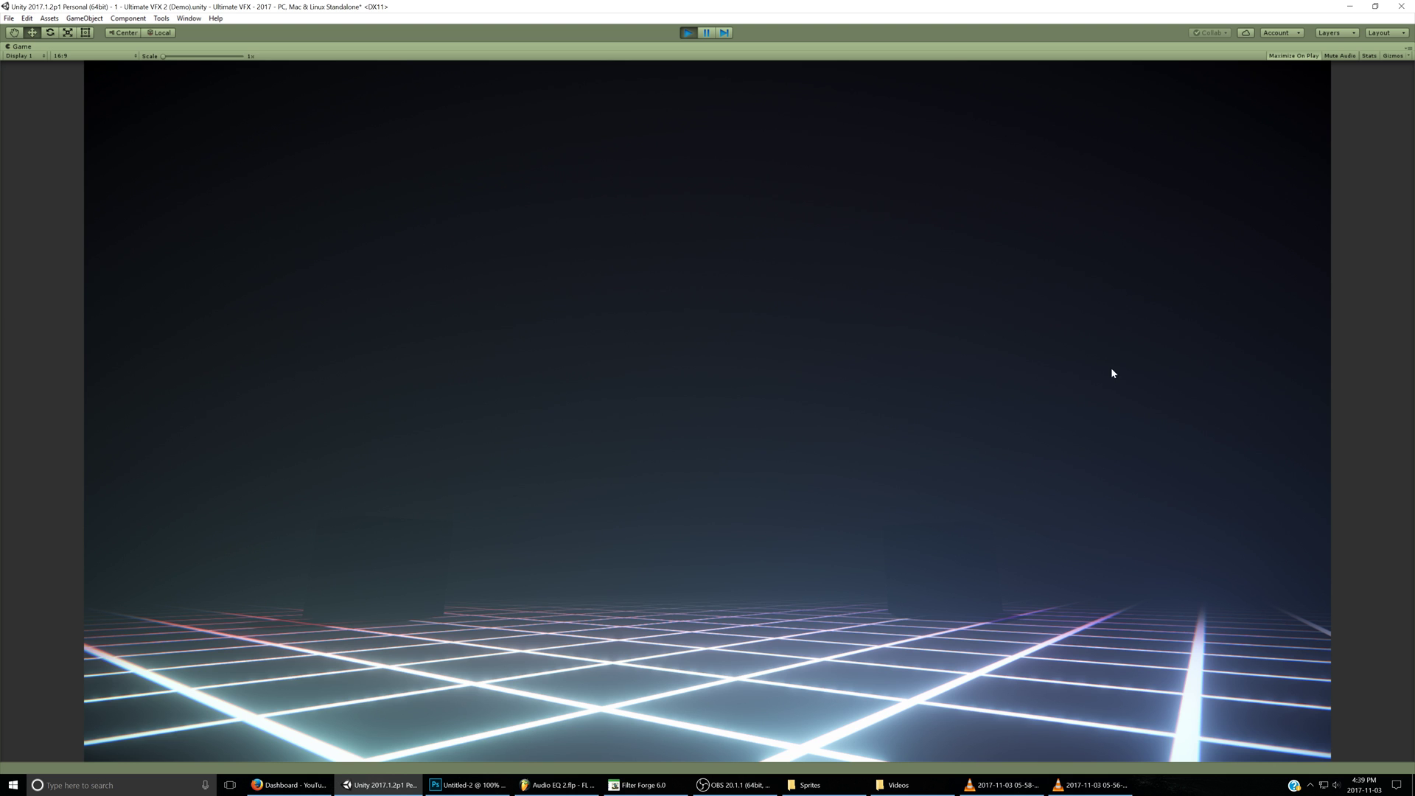
- Fire overlapping hit effects in quick succession against the dark background to examine how their glows, streaks and twinkles combine
left_click_drag(1275, 135, 1275, 474)
left_click(617, 368)
left_click(722, 464)
left_click(858, 355)
key("l")
key("u")
left_click(804, 288)
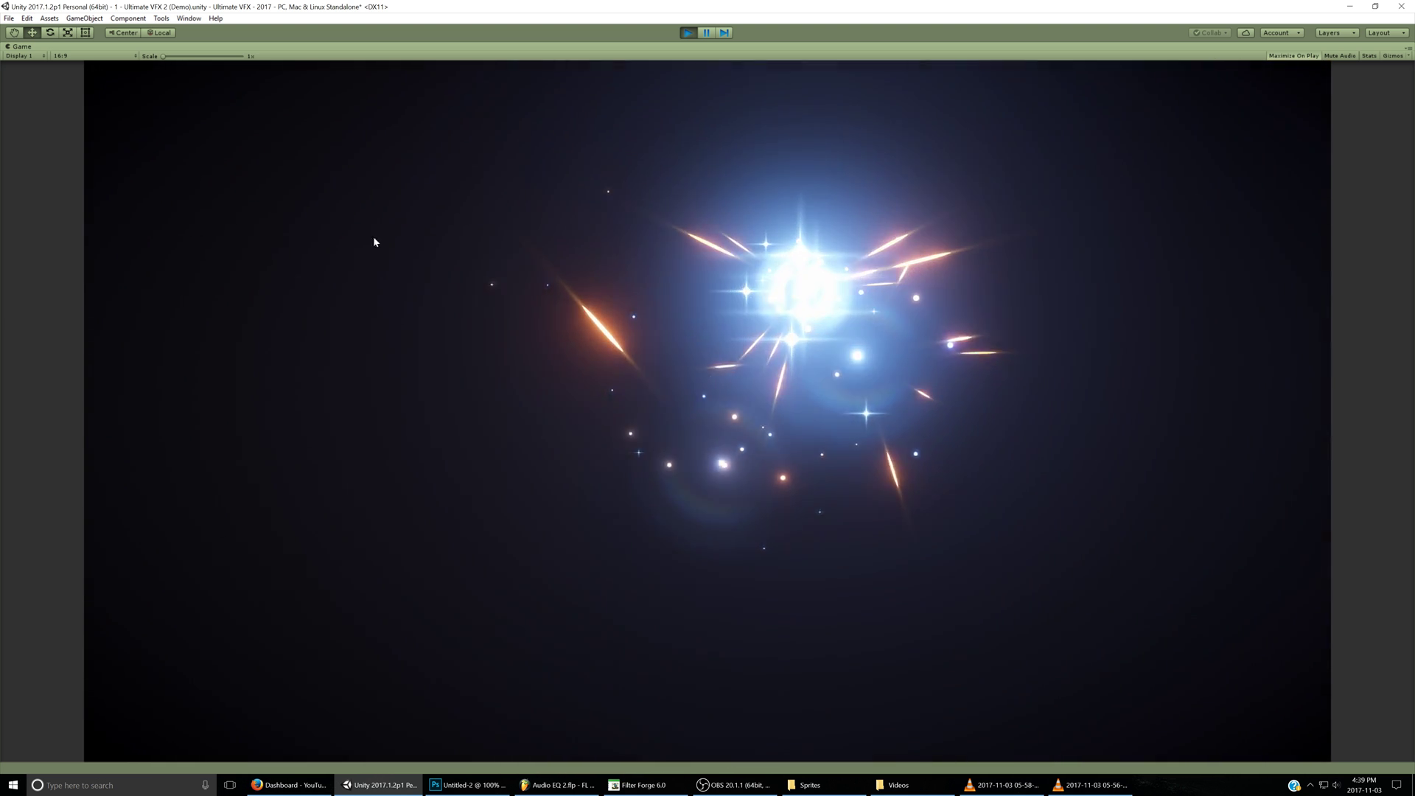
left_click(318, 217)
left_click(347, 475)
left_click(902, 521)
left_click(896, 295)
left_click(421, 248)
left_click(409, 615)
left_click(718, 591)
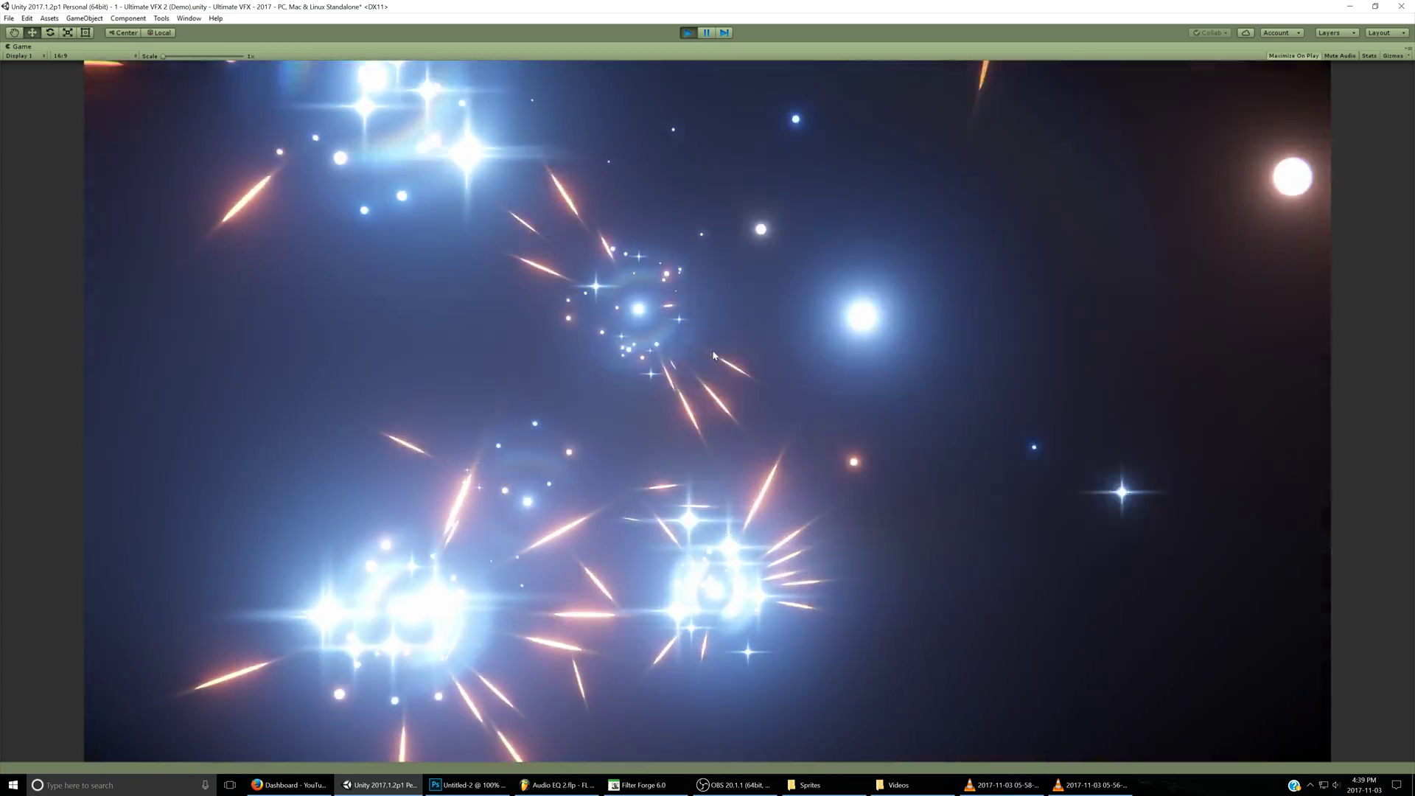
left_click(575, 568)
left_click(781, 268)
left_click(954, 290)
left_click(762, 506)
left_click(505, 516)
left_click(331, 516)
left_click(652, 460)
left_click(550, 260)
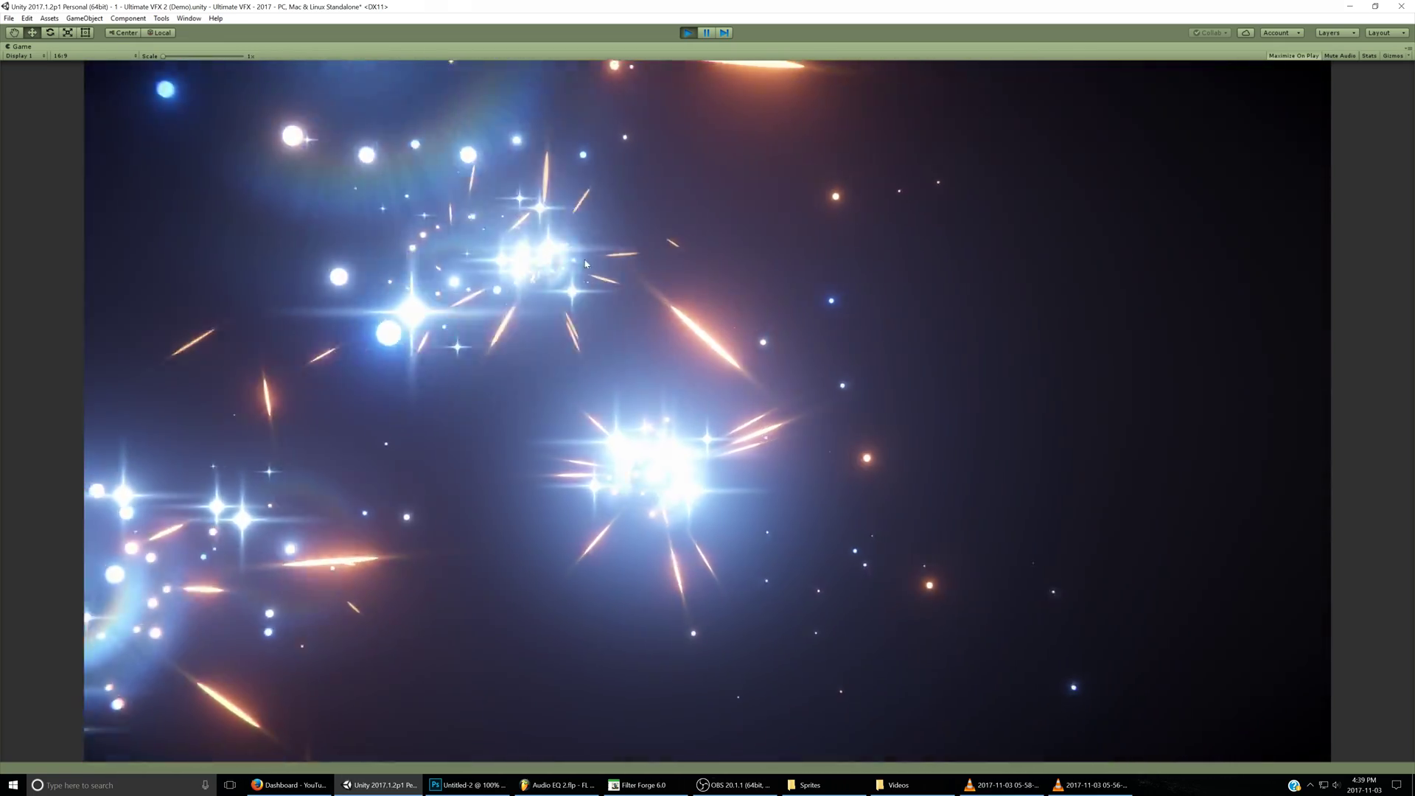
left_click(818, 239)
left_click(992, 515)
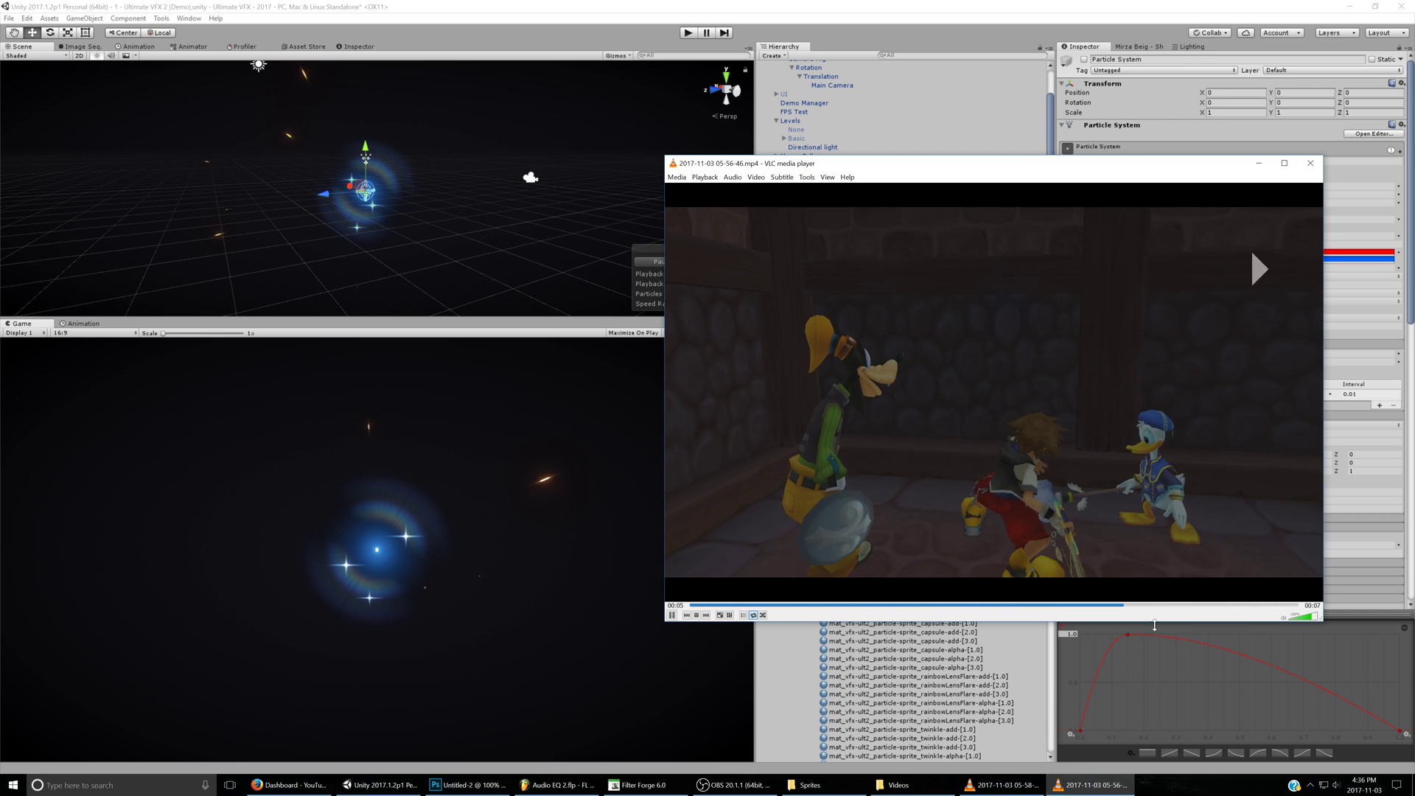
- Pause the reference cutscene clip in VLC media player at the blue glow on the raised Keyblade
key("space")
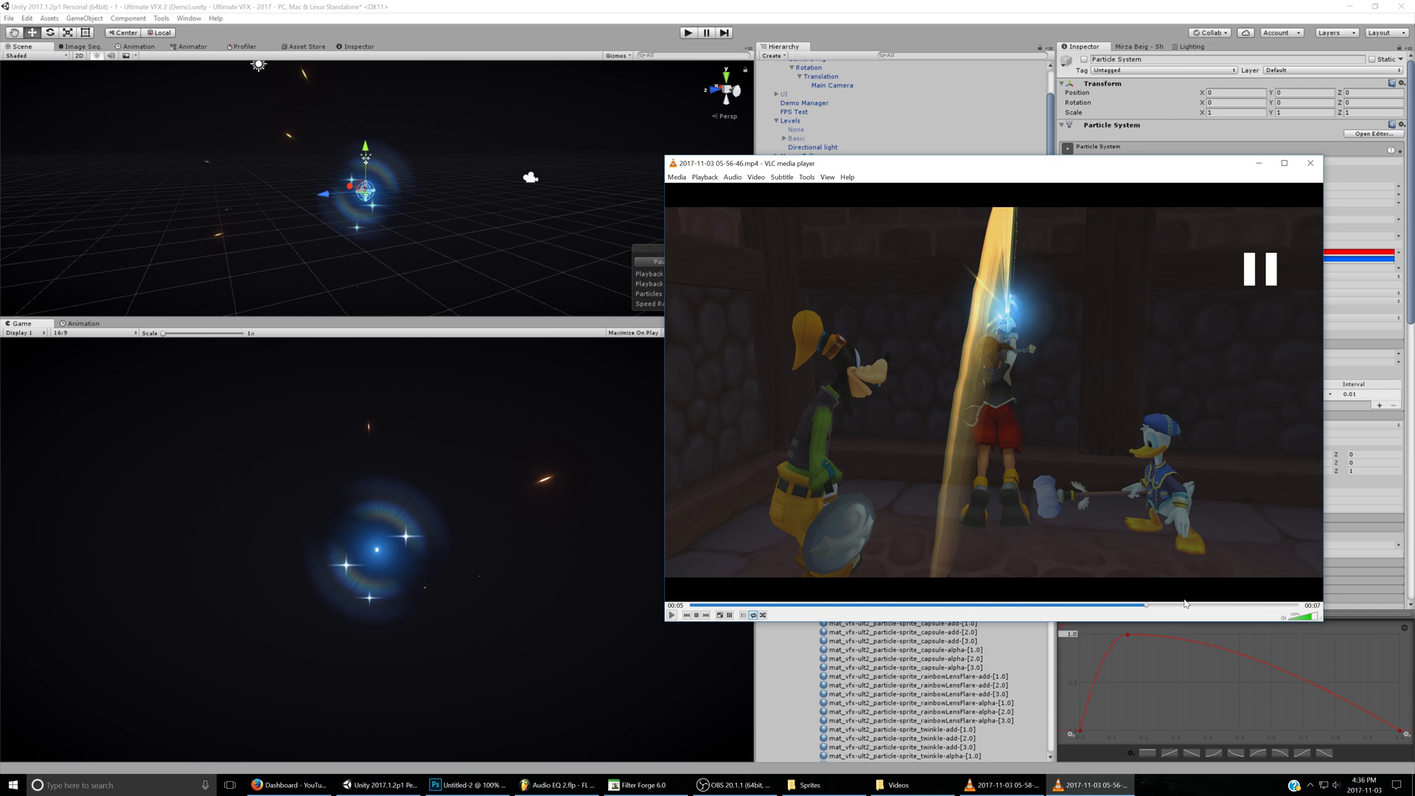